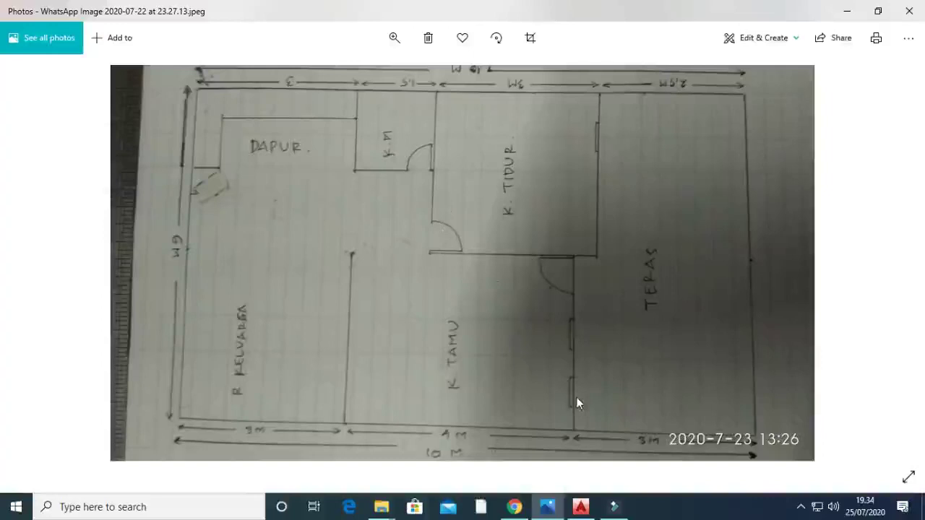
Compare the hand-drawn floor plan sketch with the photo of the house front.
key("Right")
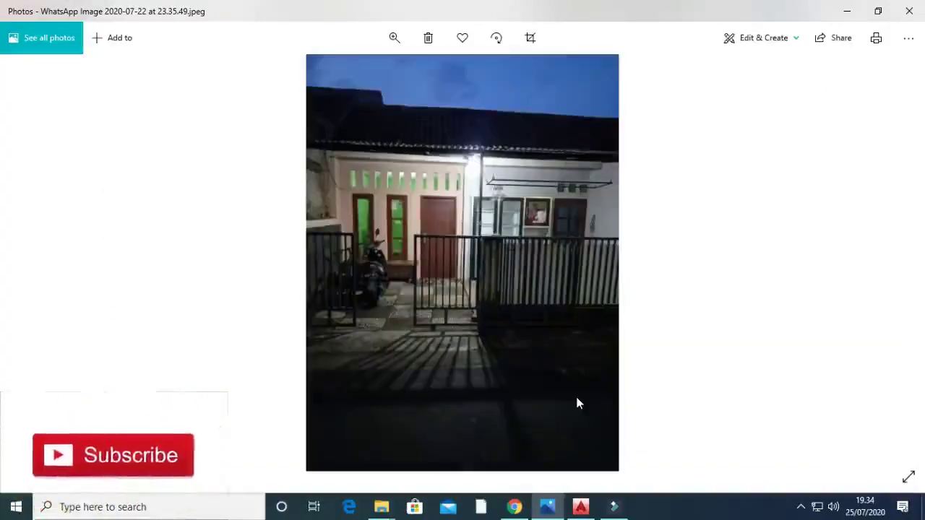
key("Left")
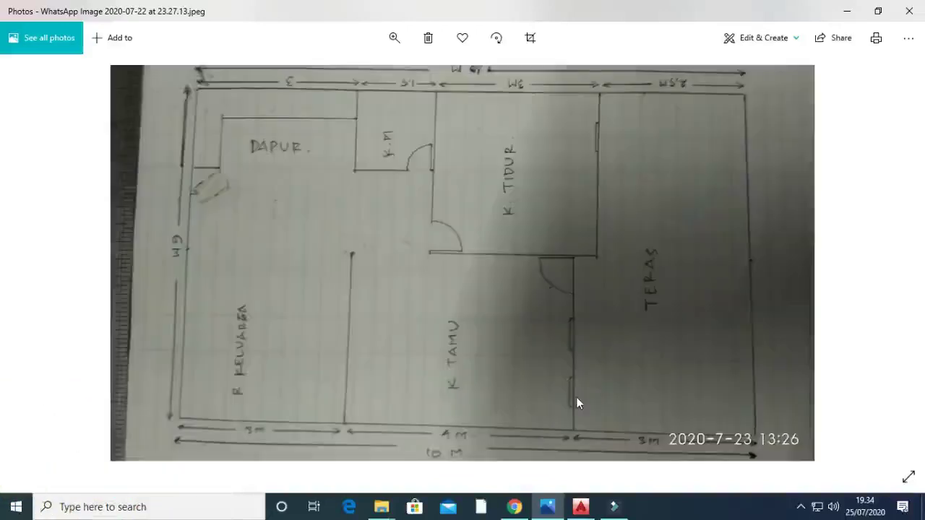
key("Right")
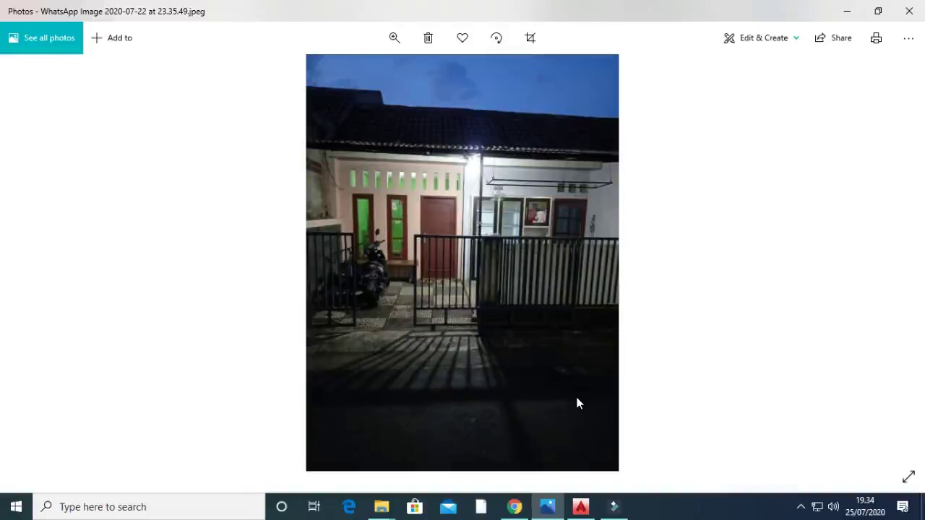
key("Left")
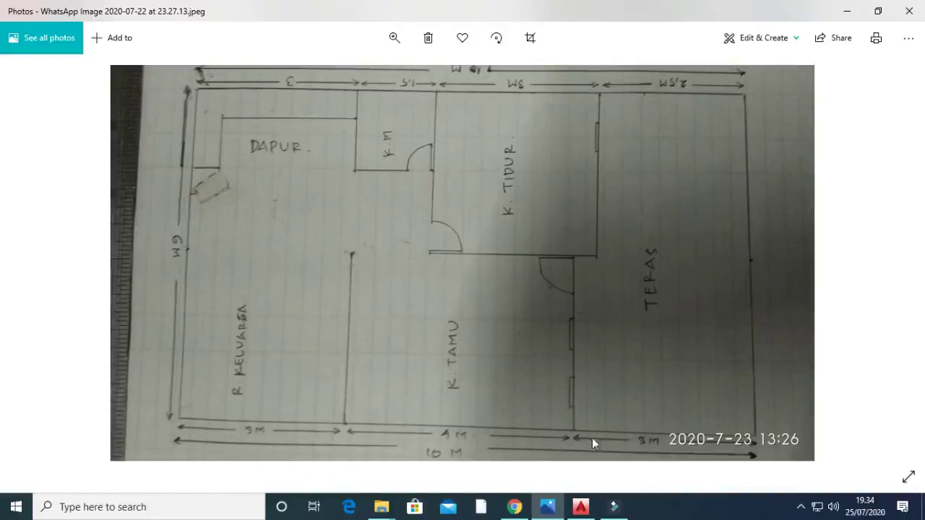
Switch to AutoCAD and start a new drawing with the No Template - Metric option, checking the floor plan sketch again.
left_click(581, 507)
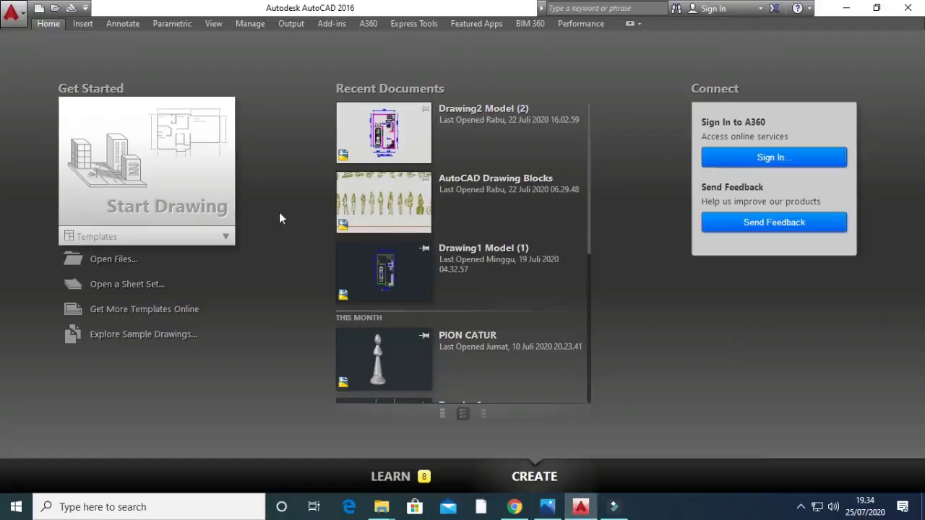
left_click(225, 237)
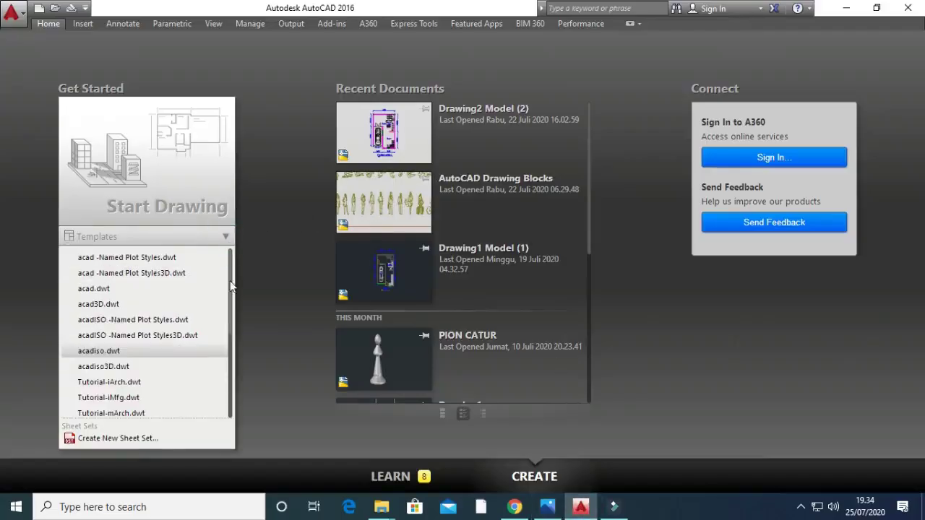
scroll(215, 321, "down", 2)
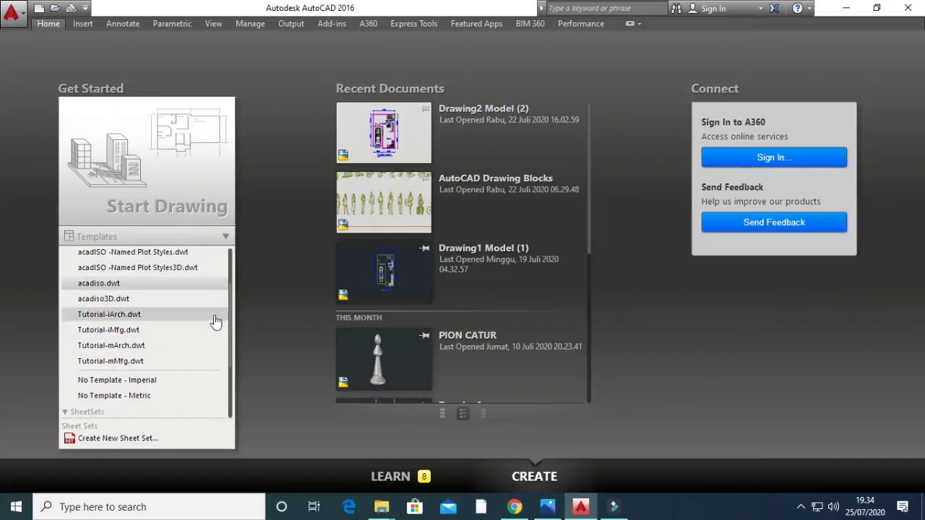
left_click(183, 400)
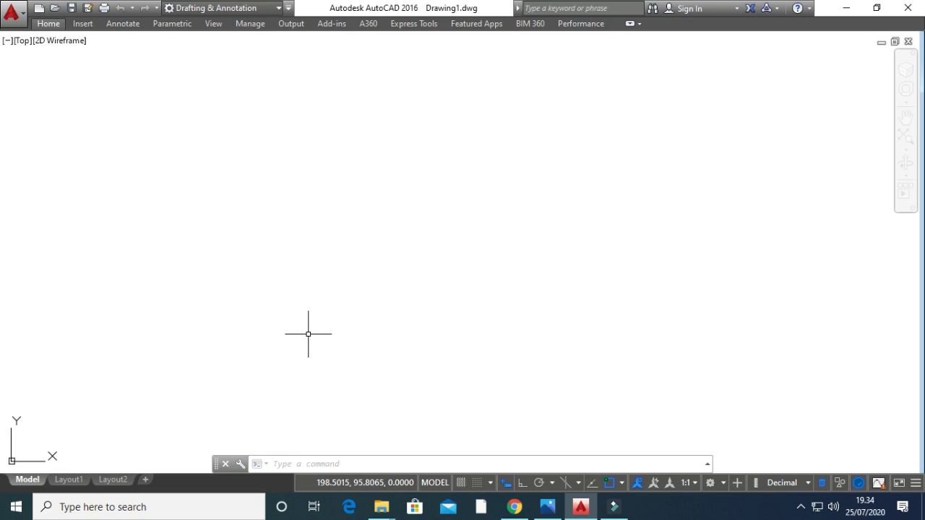
key("alt+Tab")
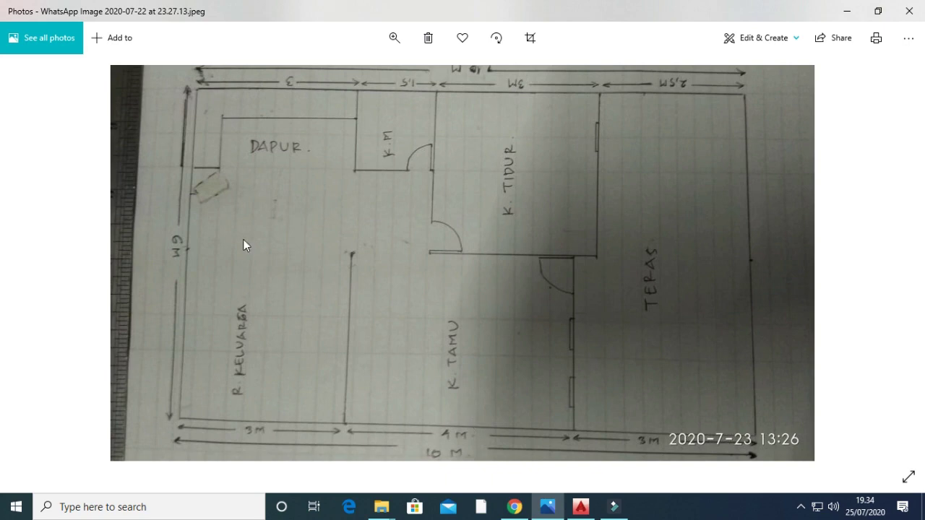
key("alt+Tab")
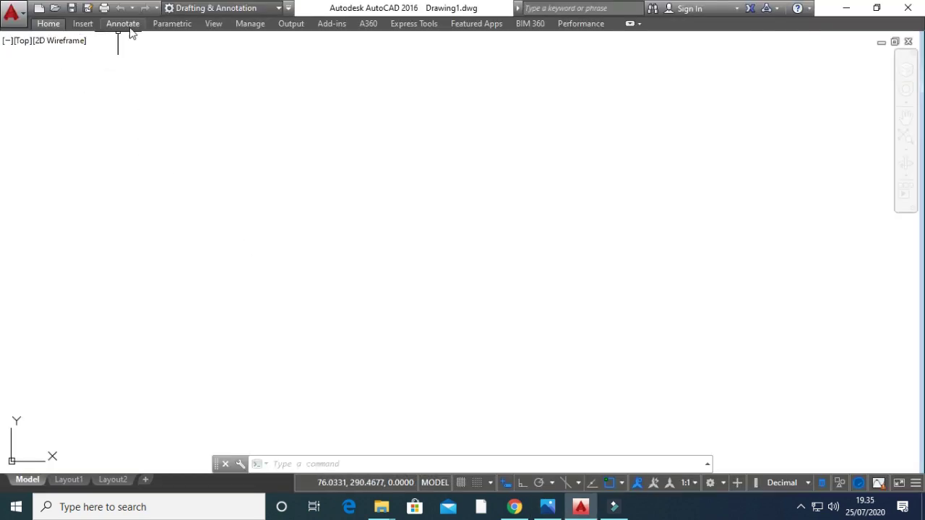
Create a layer named As Dinding with a 0.00 mm lineweight and make it the current layer.
left_click(51, 24)
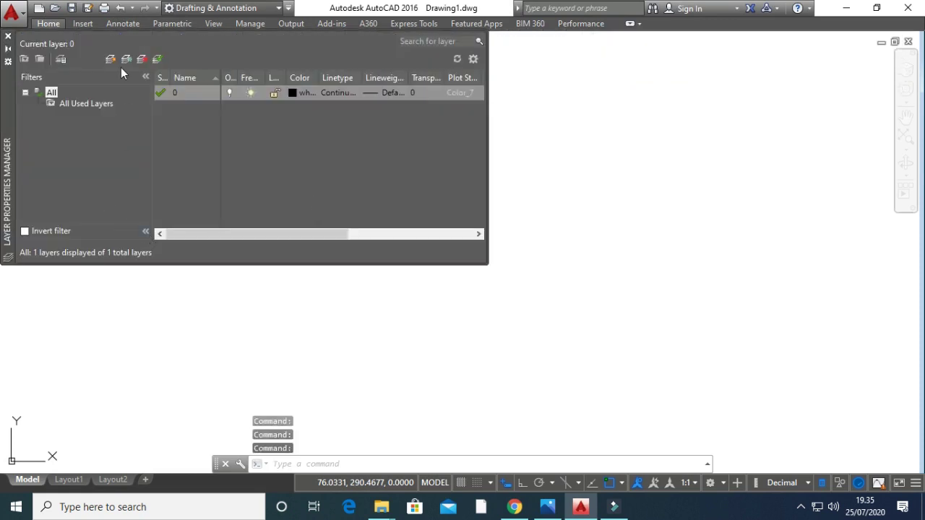
left_click(110, 59)
type("A")
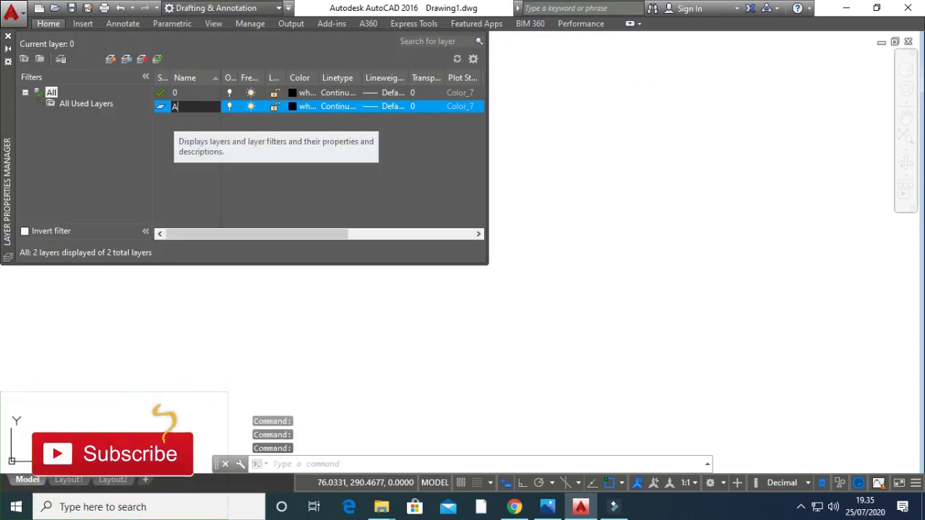
type("s Dinding")
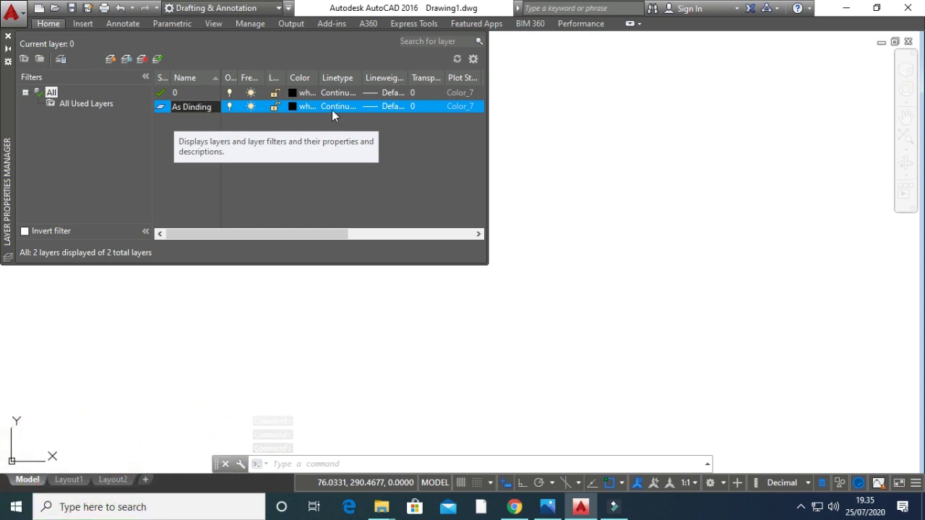
left_click(393, 109)
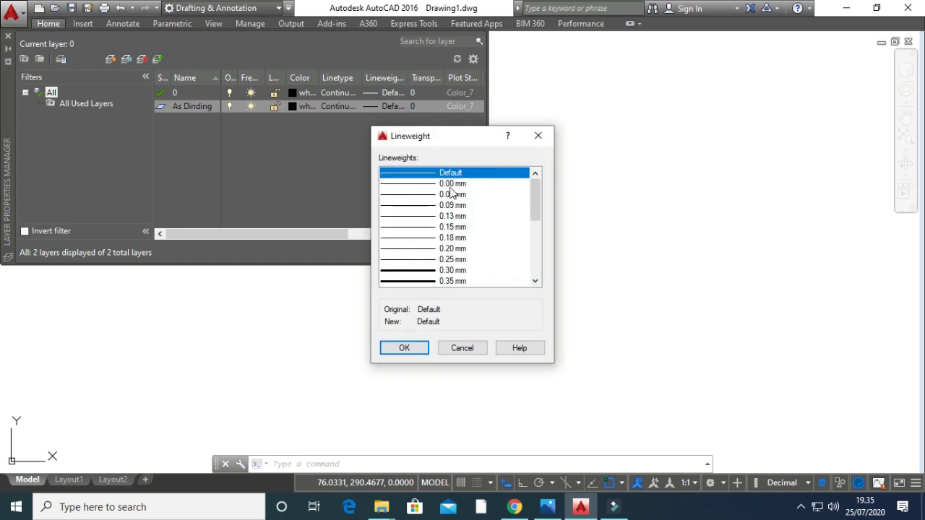
left_click(405, 183)
left_click(409, 347)
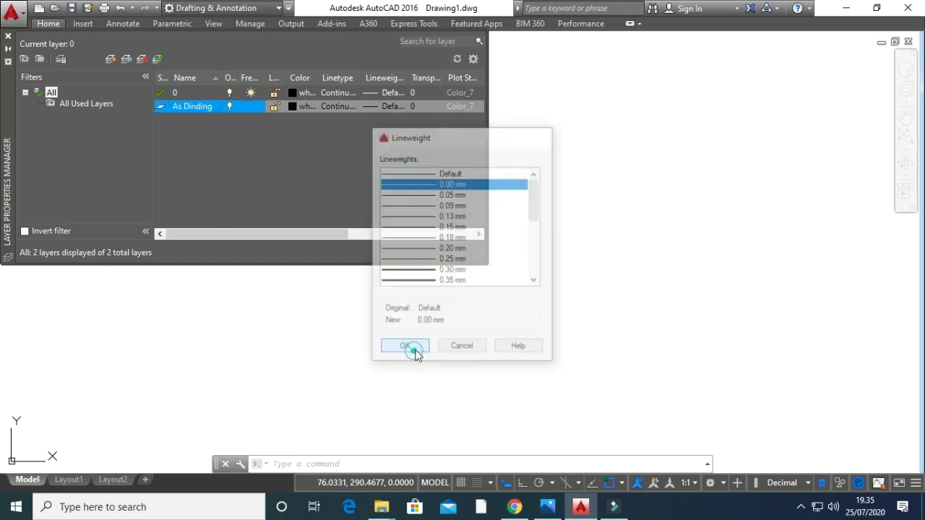
double_click(165, 106)
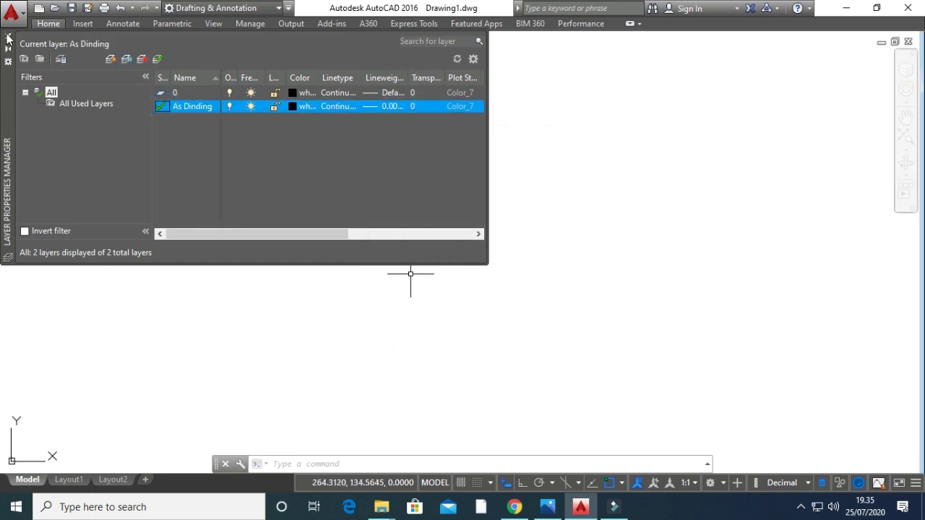
left_click(8, 38)
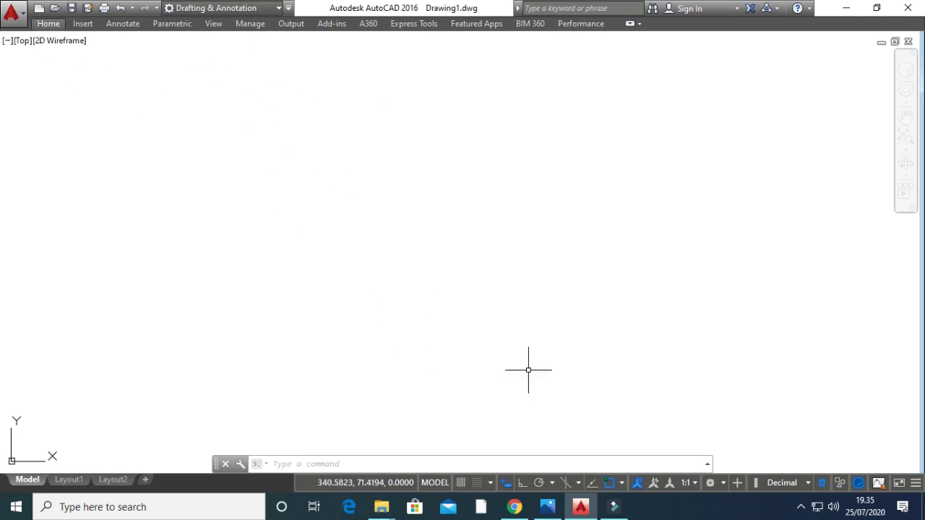
Cycle through the ribbon's minimized states and keep the full ribbon with all Home panels displayed.
key("Escape")
key("Escape")
key("Escape")
left_click(49, 25)
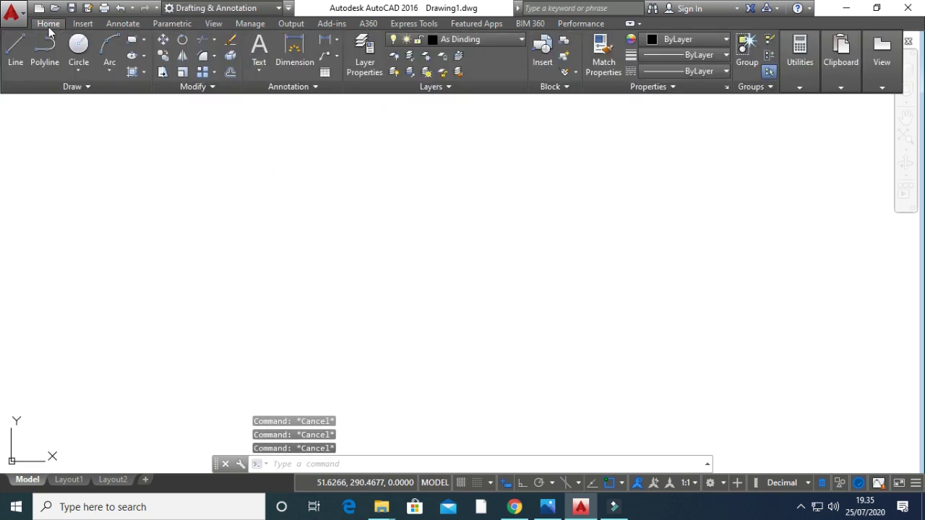
left_click(49, 26)
double_click(49, 27)
double_click(49, 27)
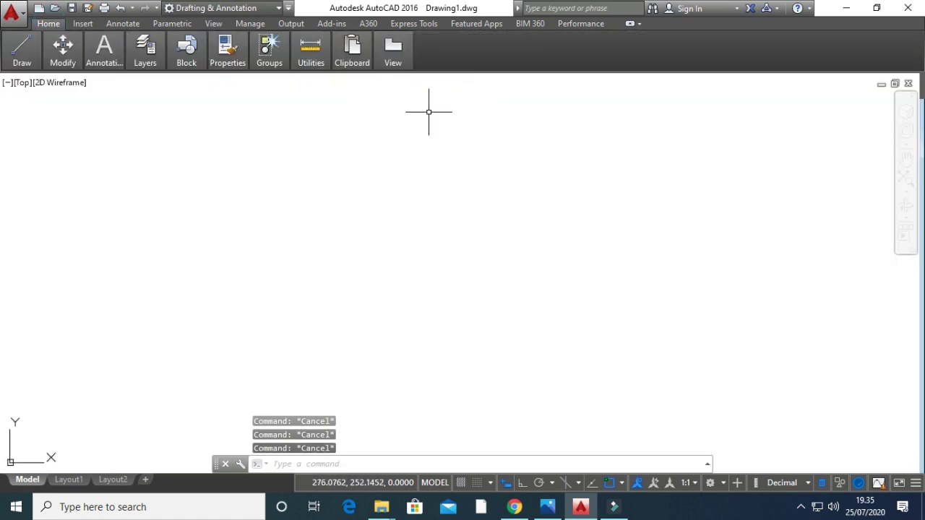
double_click(55, 23)
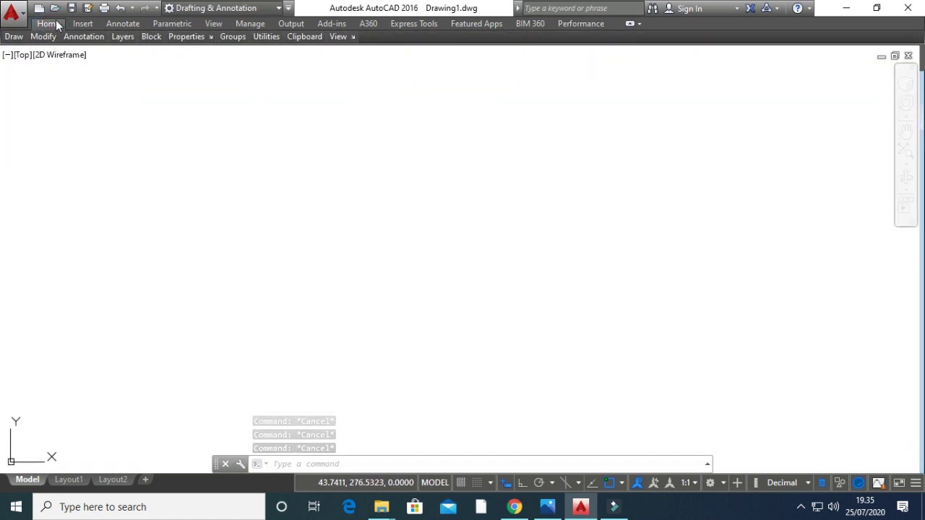
double_click(51, 23)
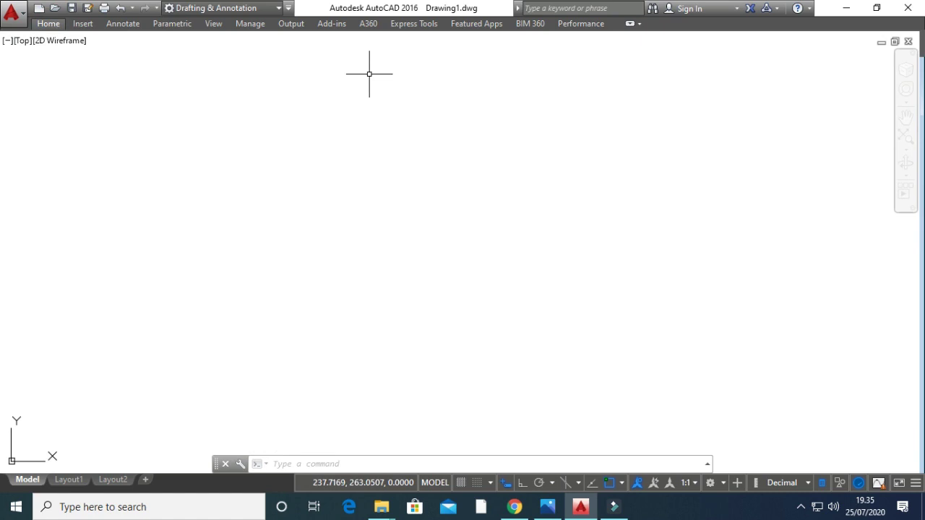
double_click(55, 24)
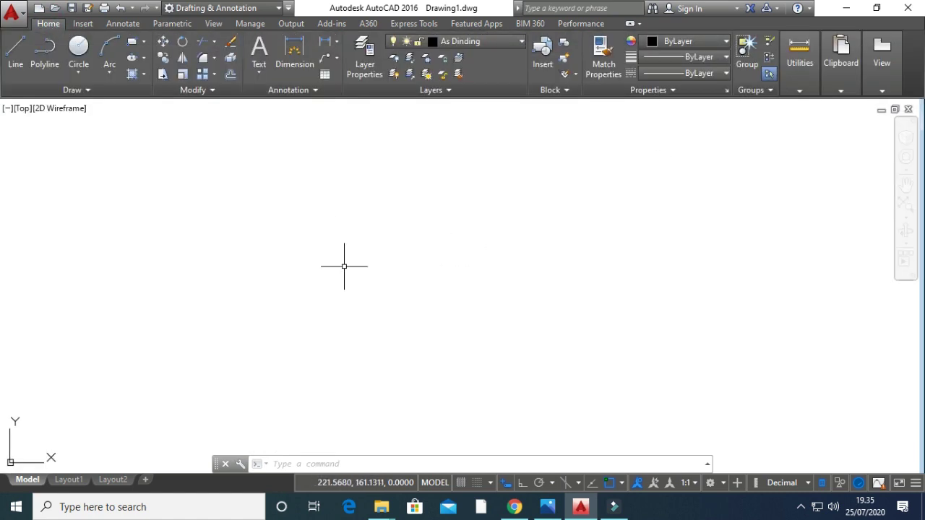
key("Escape")
key("Escape")
key("Escape")
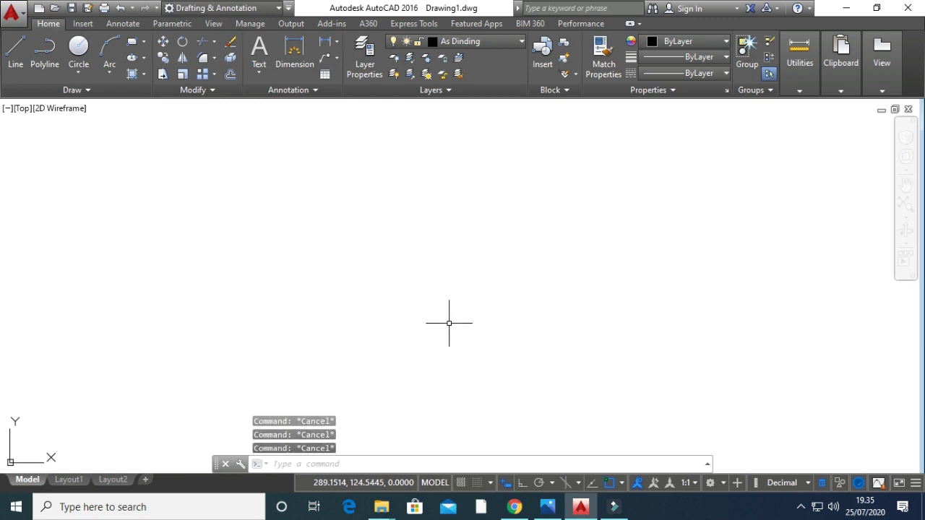
Set the length precision of the drawing units to one decimal place (0.0).
type("mvset")
key("Return")
type("units")
key("Return")
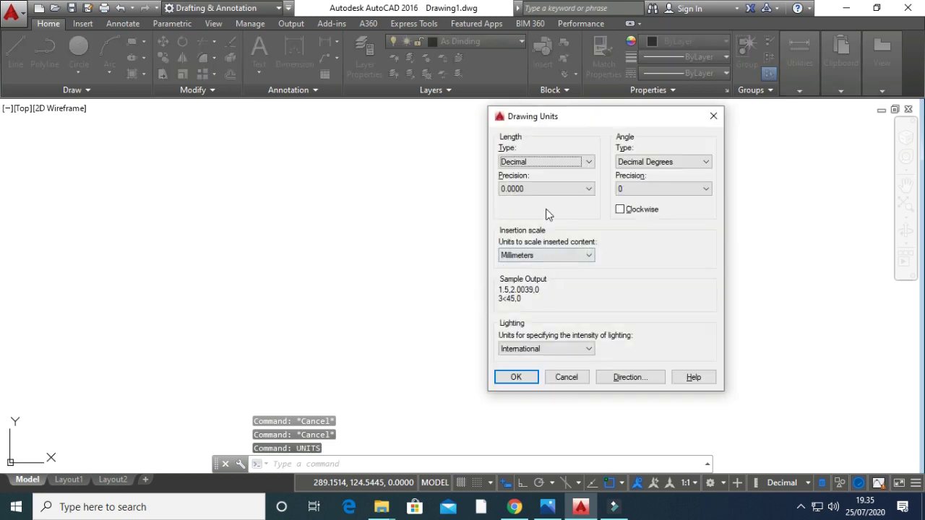
left_click(535, 189)
left_click(532, 210)
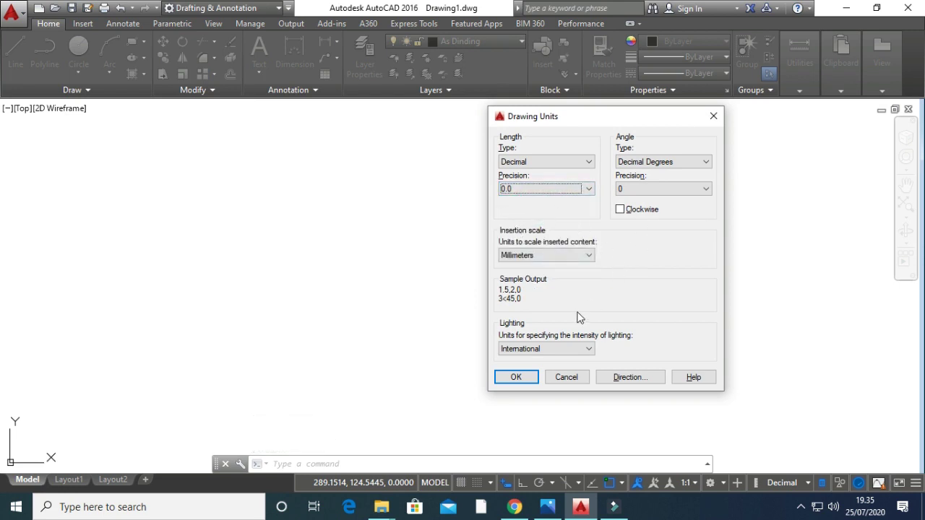
left_click(524, 377)
key("Escape")
key("Escape")
key("Escape")
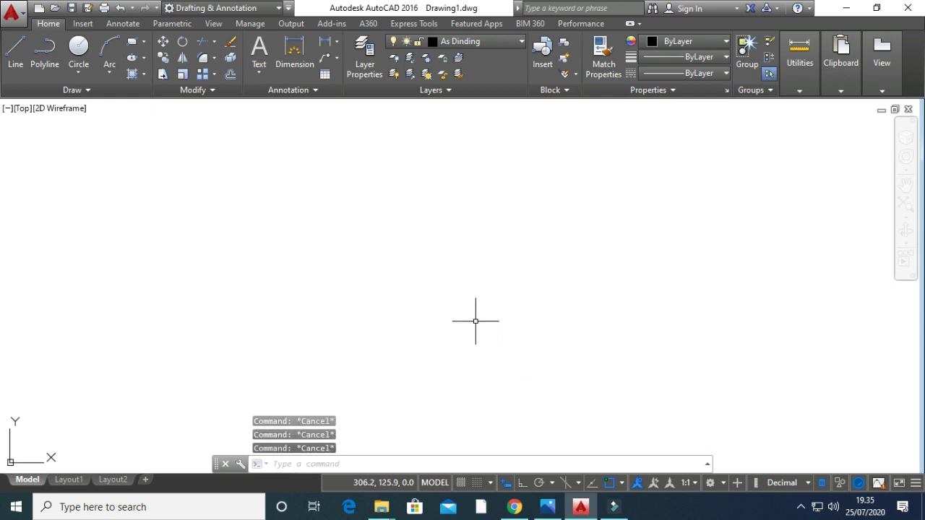
Run MVSETUP without enabling paper space, choosing Metric units and a scale factor of 1.
type("mvset")
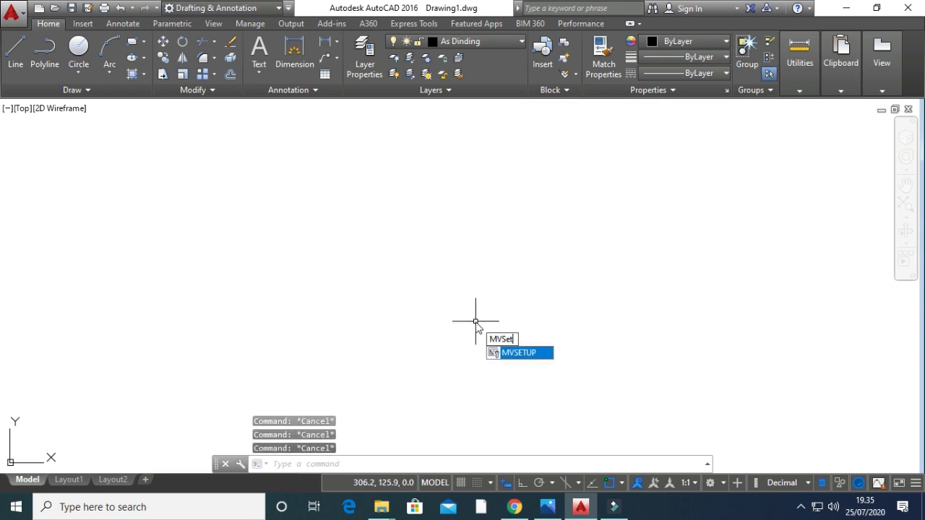
type("up")
key("Return")
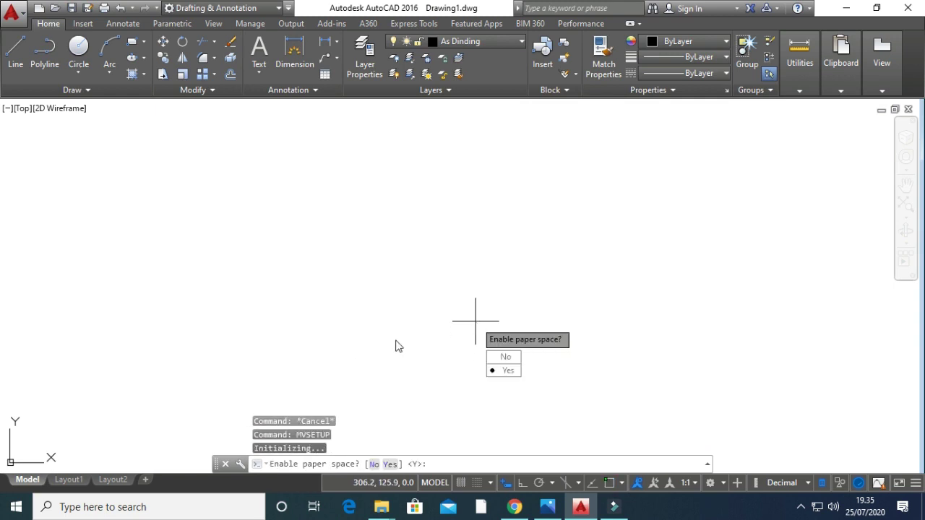
type("N")
key("Return")
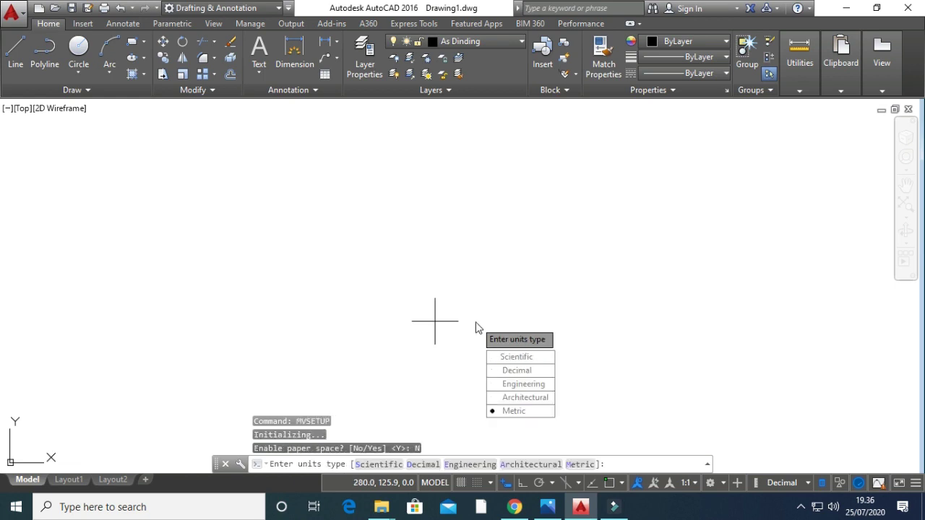
type("M")
key("Return")
type("1")
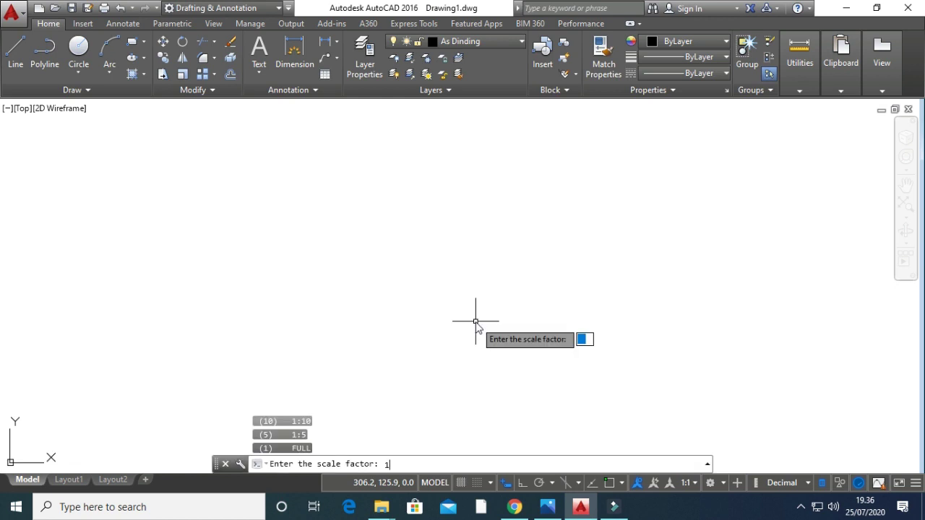
key("Return")
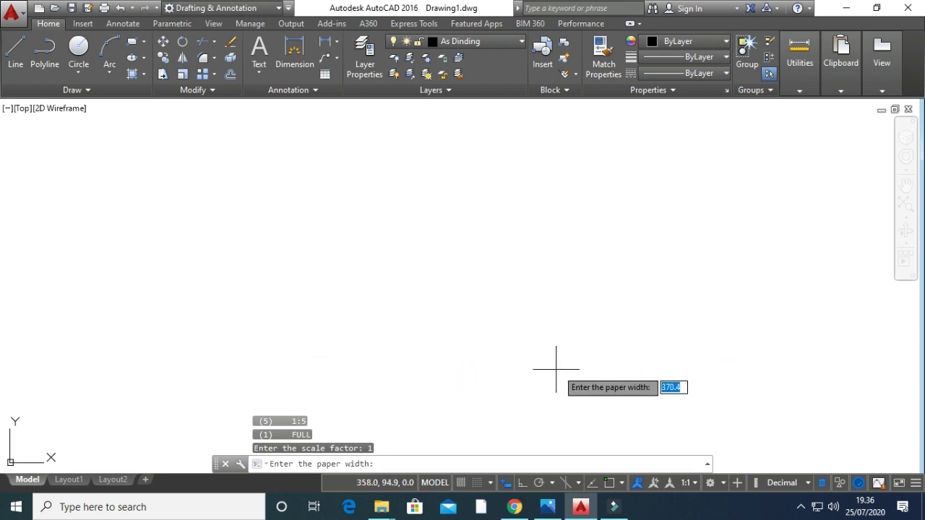
Enter a paper width of 6000 and a paper height of 10000 to create the boundary rectangle.
type("600")
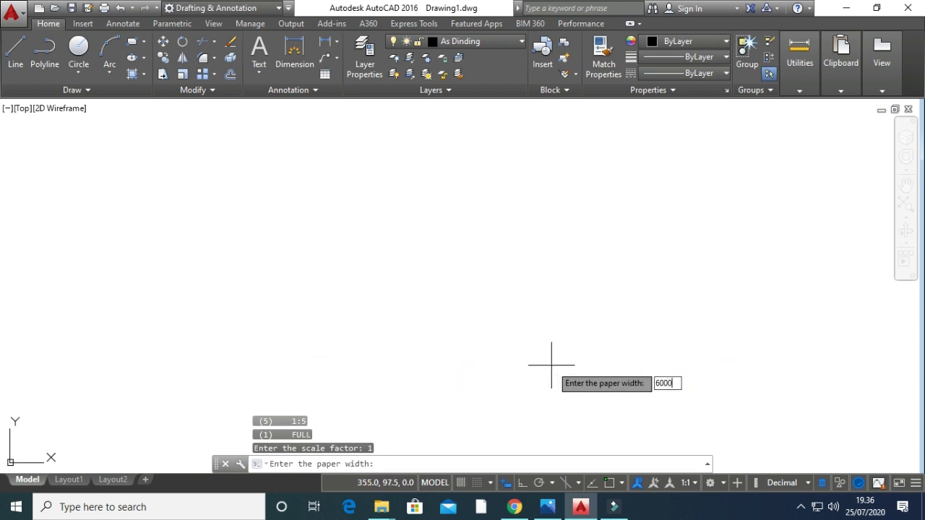
type("0")
key("Return")
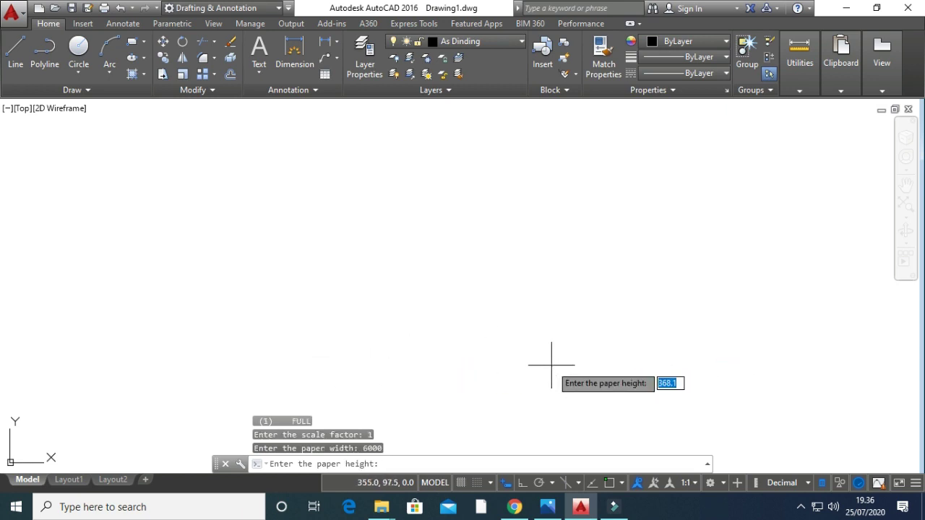
type("10000")
key("Return")
scroll(499, 293, "down", 2)
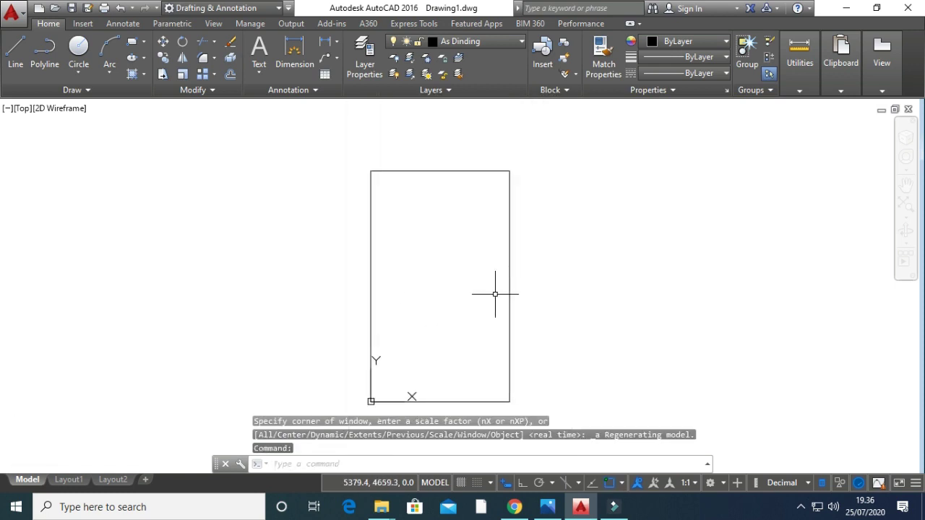
middle_click_drag(481, 298, 426, 303)
key("Escape")
key("Escape")
key("Escape")
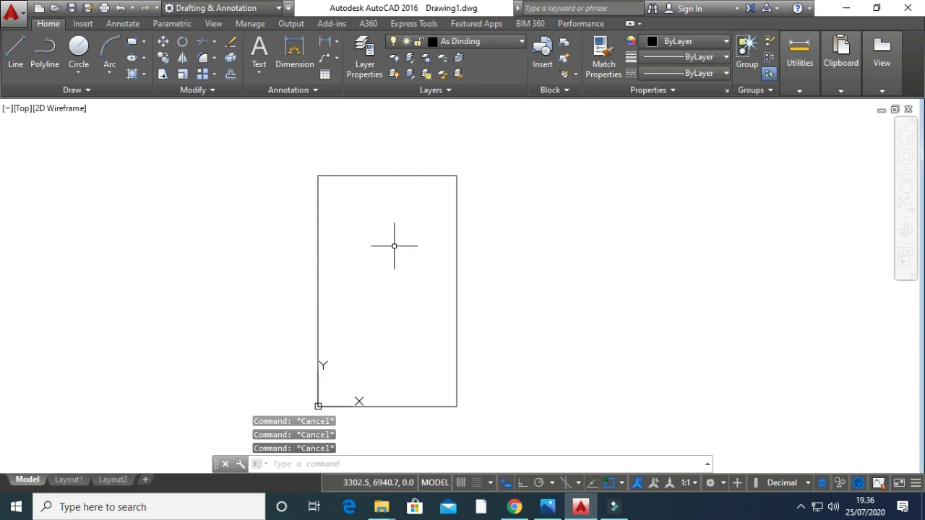
Explode the 6000 by 10000 boundary rectangle into separate lines and check it by selecting its left edge.
left_click(320, 192)
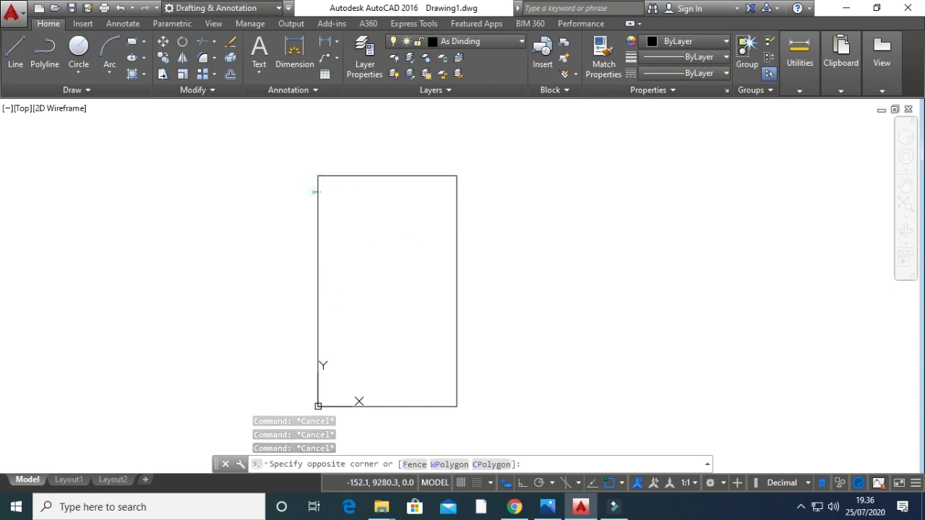
left_click(313, 191)
key("Escape")
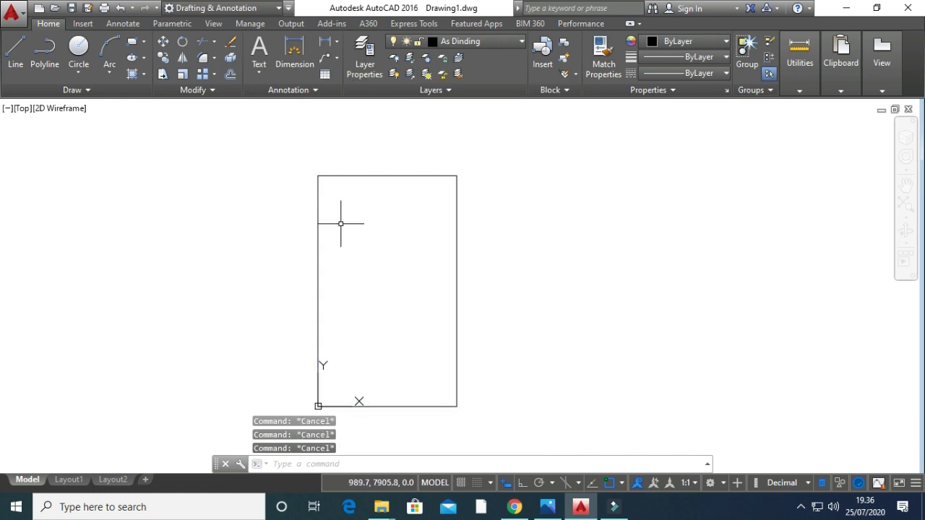
type("x")
key("Return")
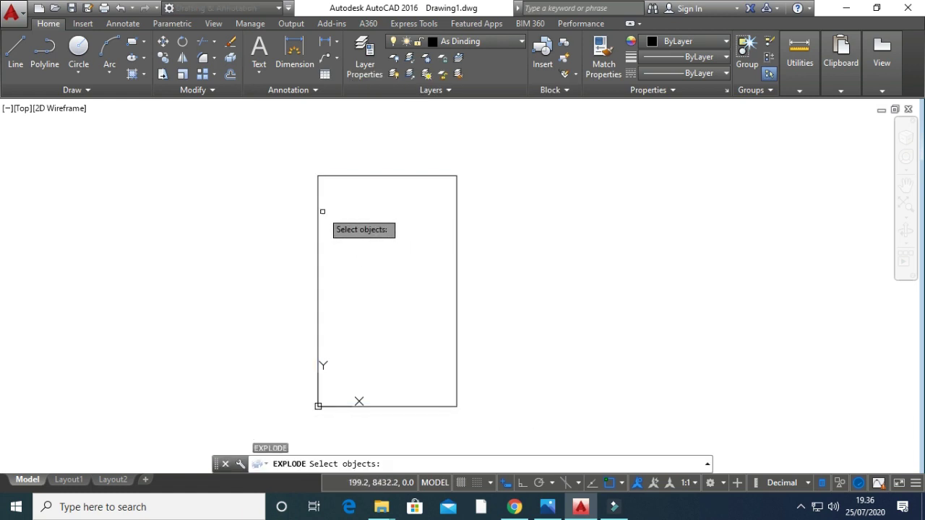
left_click(318, 206)
key("Return")
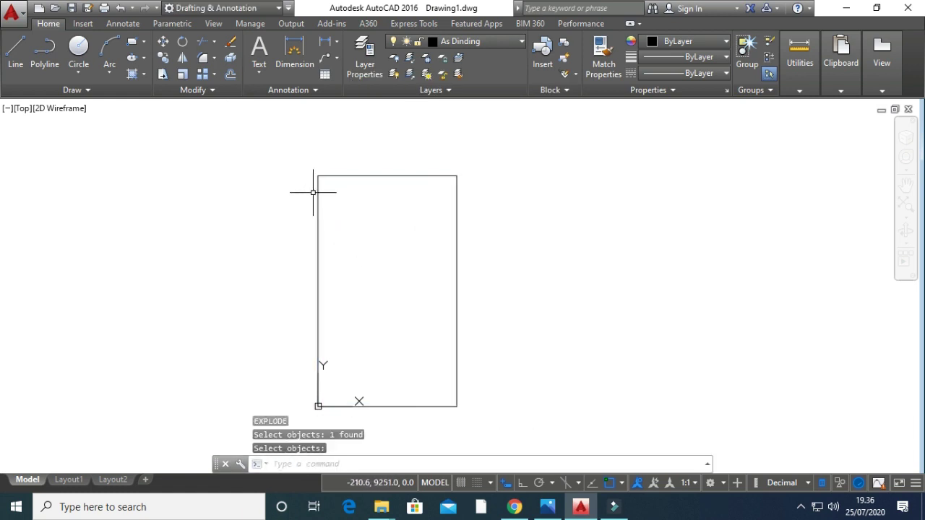
left_click(317, 198)
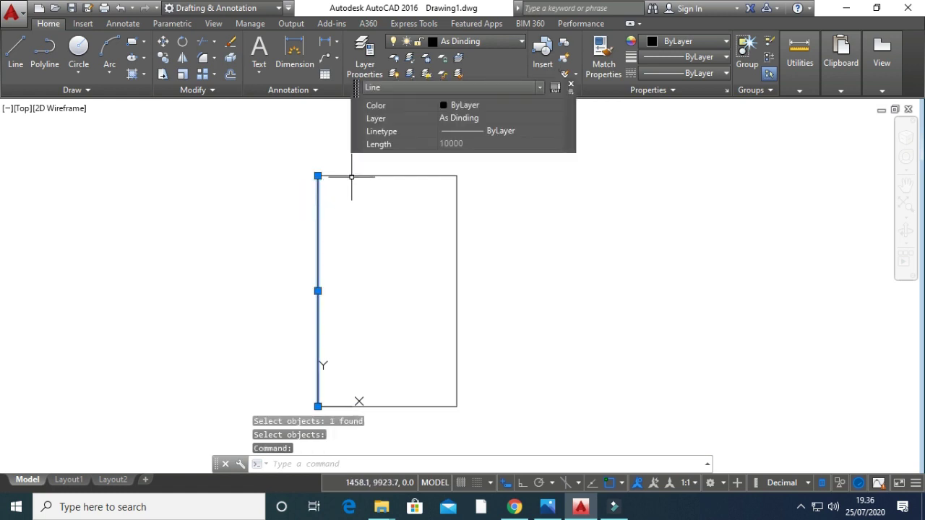
left_click(352, 176)
key("Escape")
key("Escape")
key("Escape")
Draw a vertical line from the midpoint of the rectangle's top edge to the midpoint of its bottom edge.
middle_click_drag(394, 268, 458, 255)
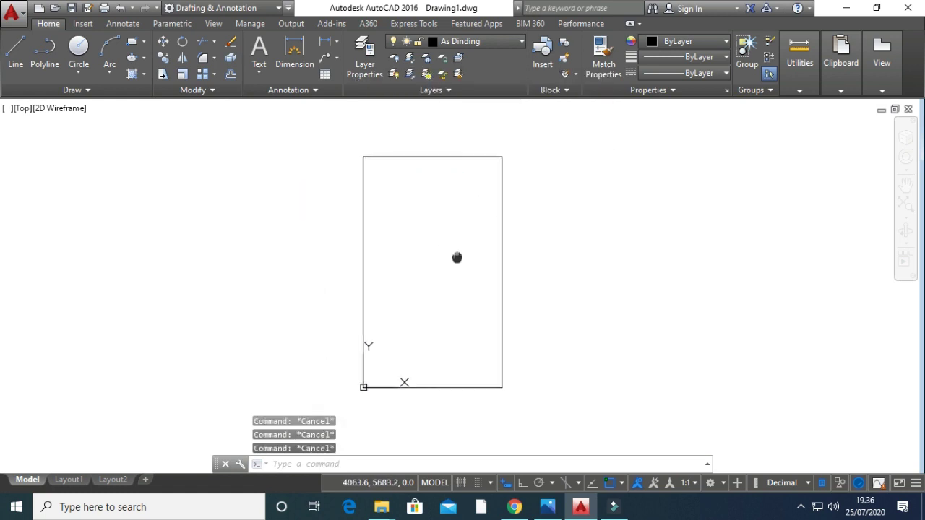
scroll(456, 256, "up", 4)
scroll(457, 256, "down", 4)
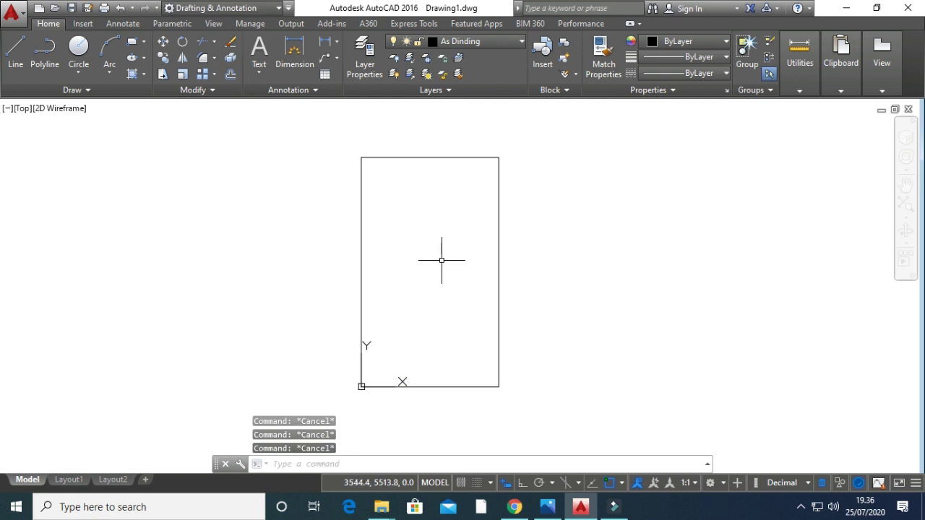
key("Return")
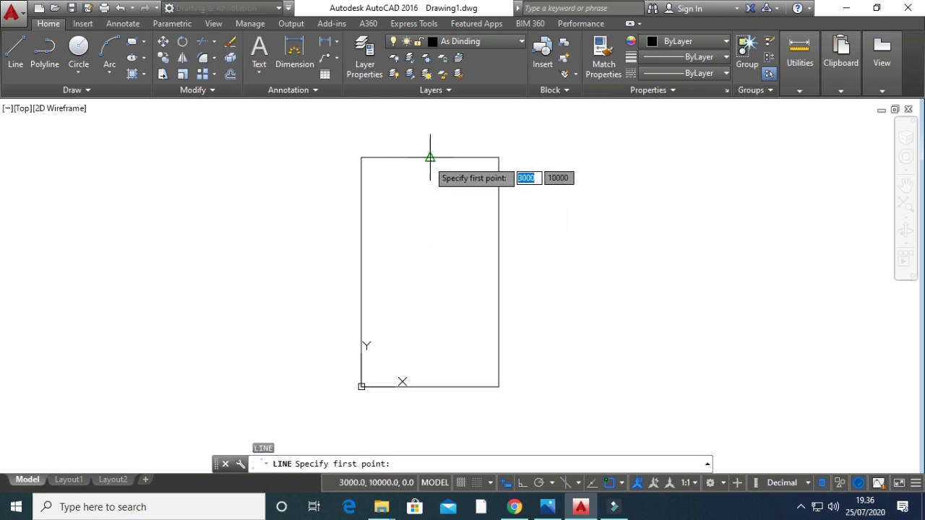
left_click(429, 158)
left_click(430, 387)
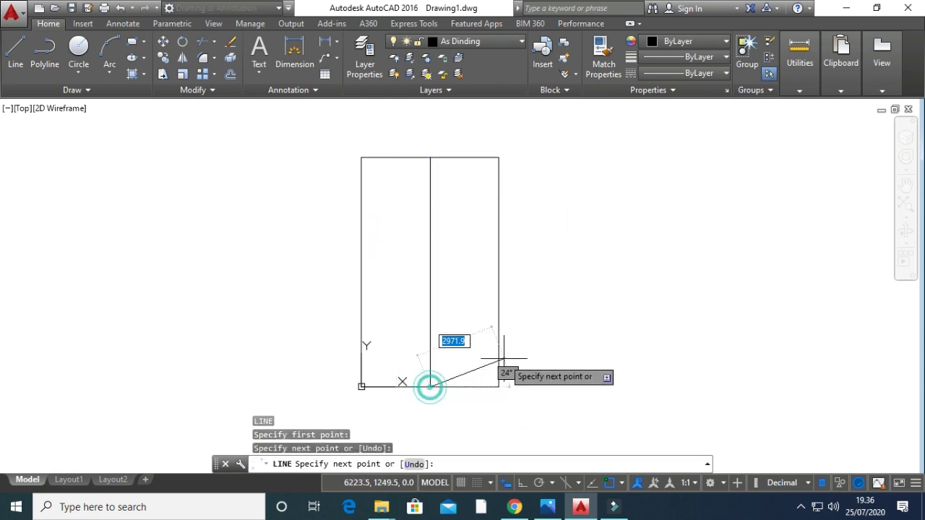
key("Return")
Check the terrace depth in the sketch photo, and offset the plan's bottom edge upward by 2500.
key("alt+Tab")
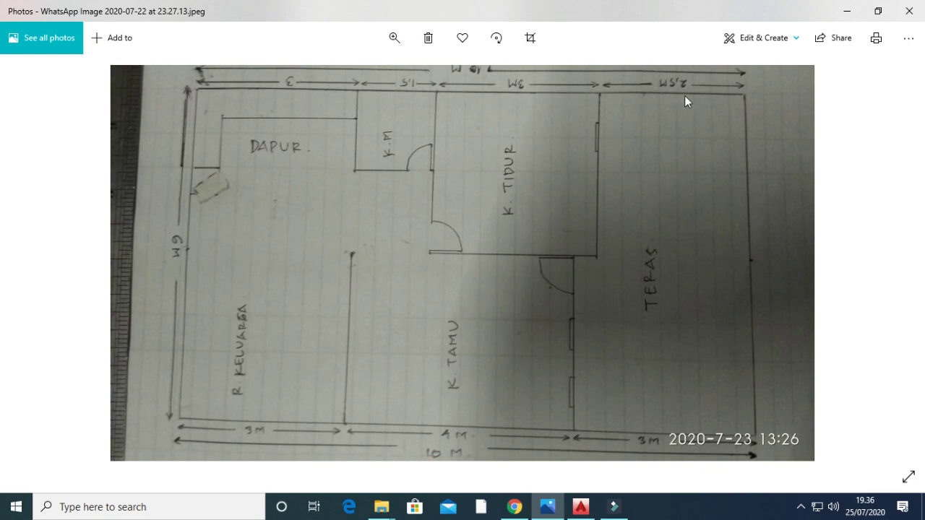
key("alt+Tab")
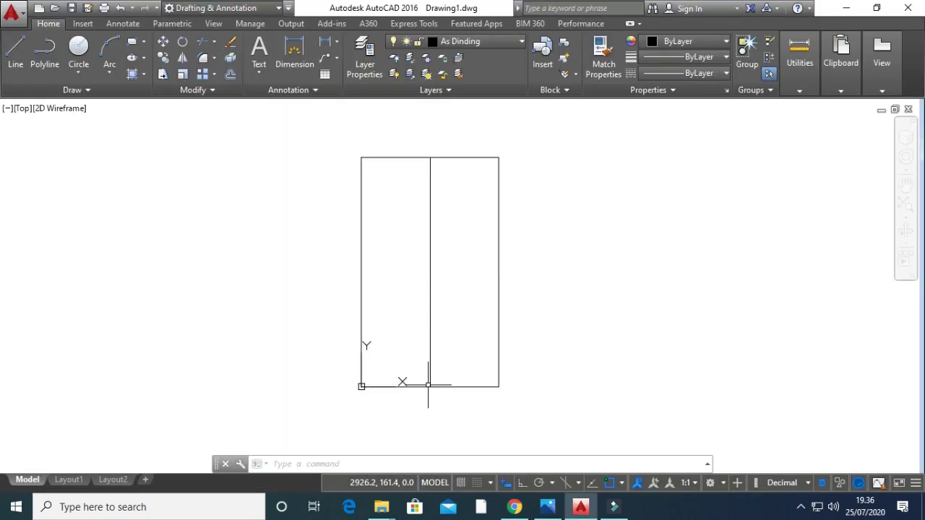
key("Escape")
key("Escape")
key("Escape")
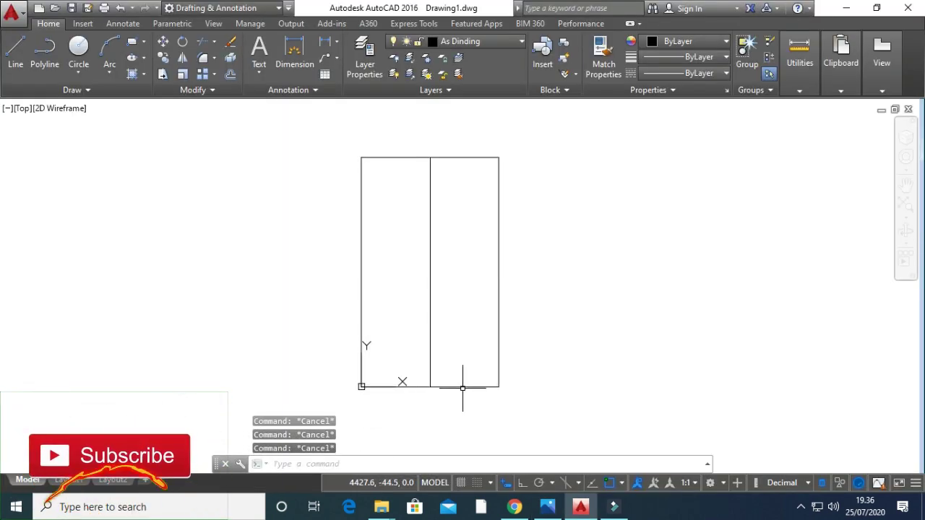
type("o")
key("Return")
type("2500")
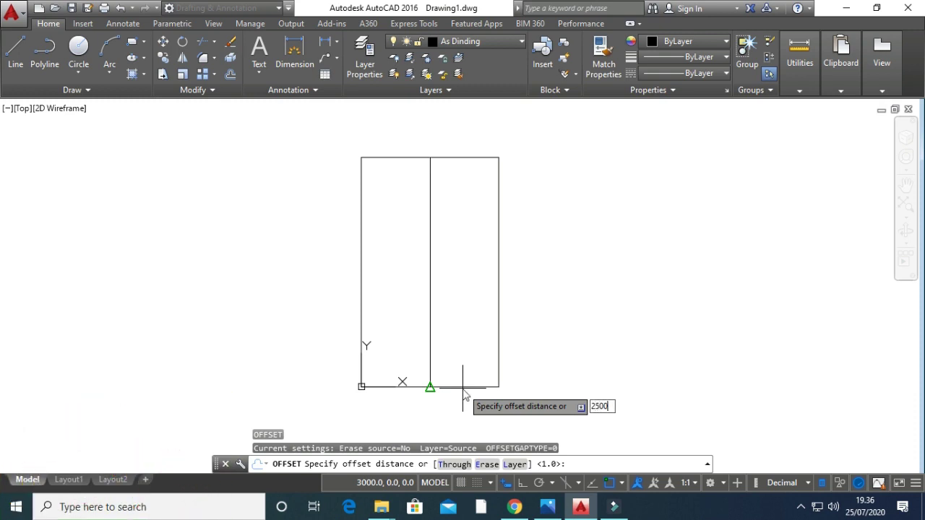
key("Return")
left_click(463, 388)
left_click(463, 354)
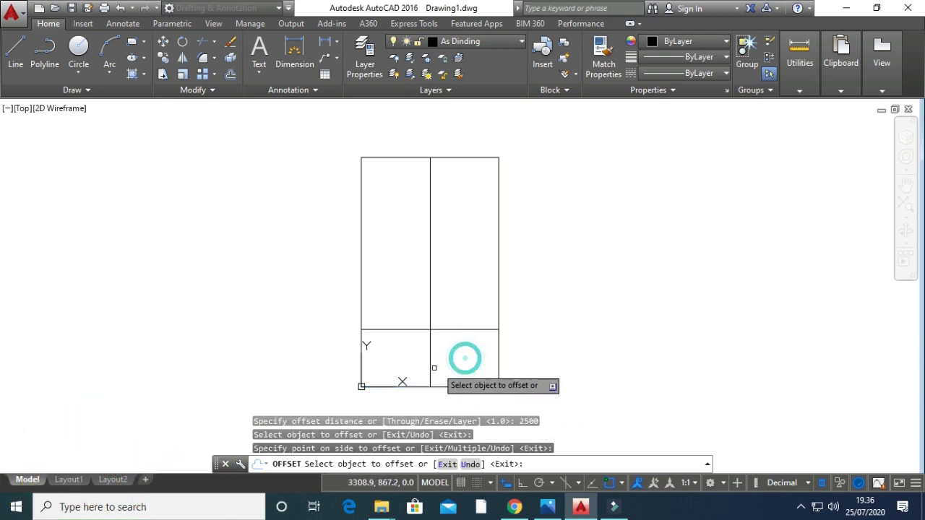
key("Escape")
key("Escape")
key("Escape")
key("Escape")
Offset the plan's bottom edge upward by 3000 as the second terrace line.
type("o")
key("Return")
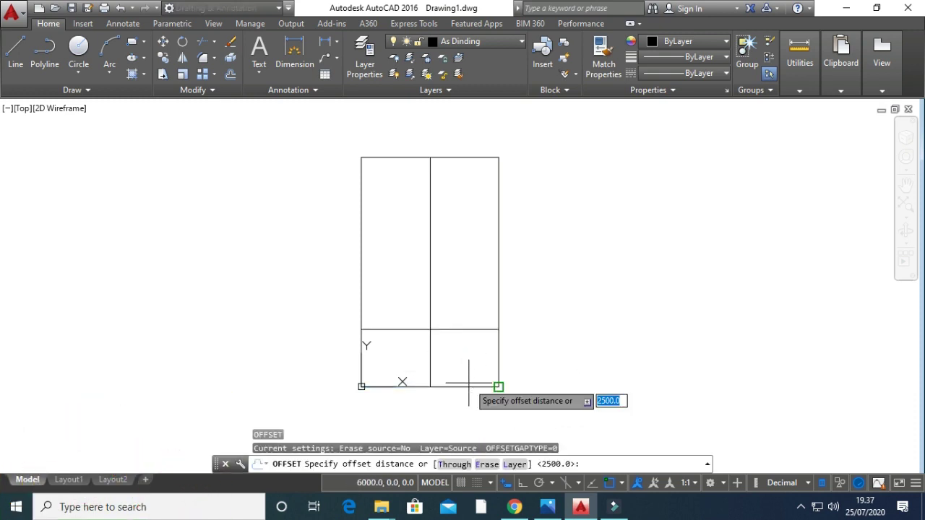
type("300")
key("Return")
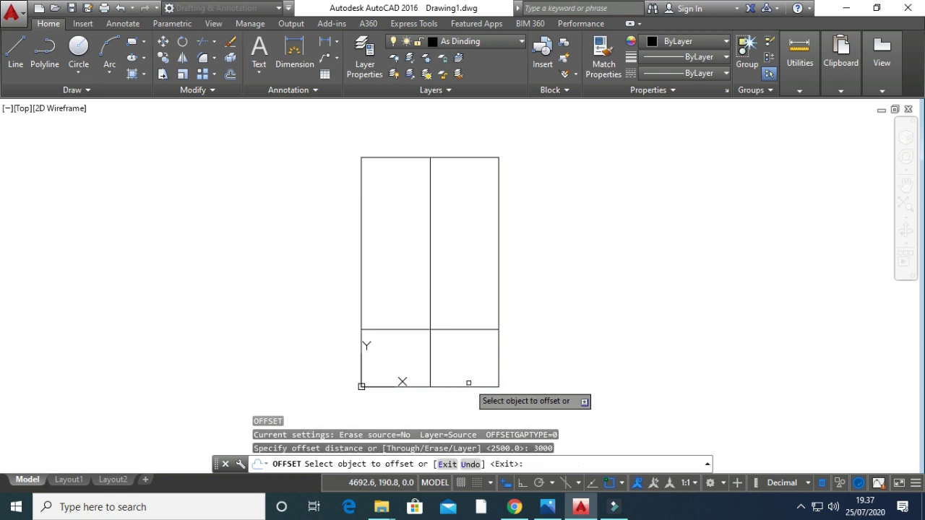
left_click(413, 387)
left_click(419, 331)
scroll(412, 341, "up", 2)
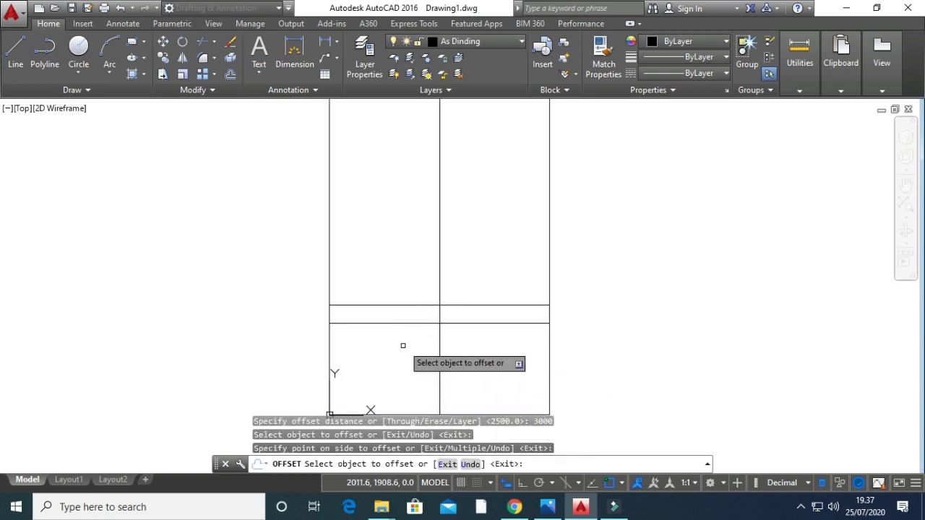
key("Escape")
key("Escape")
key("Escape")
Trim the left half of the lower terrace line back to the vertical centre line.
type("tr")
key("Return")
key("Return")
left_click(402, 336)
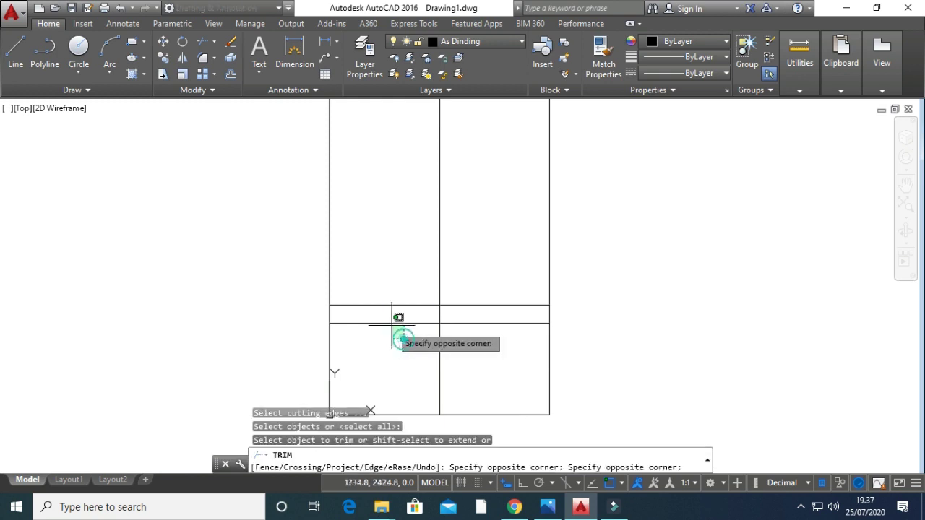
left_click(373, 315)
key("Escape")
key("Escape")
Trim the right half of the upper terrace line back to the vertical centre line.
type("tr")
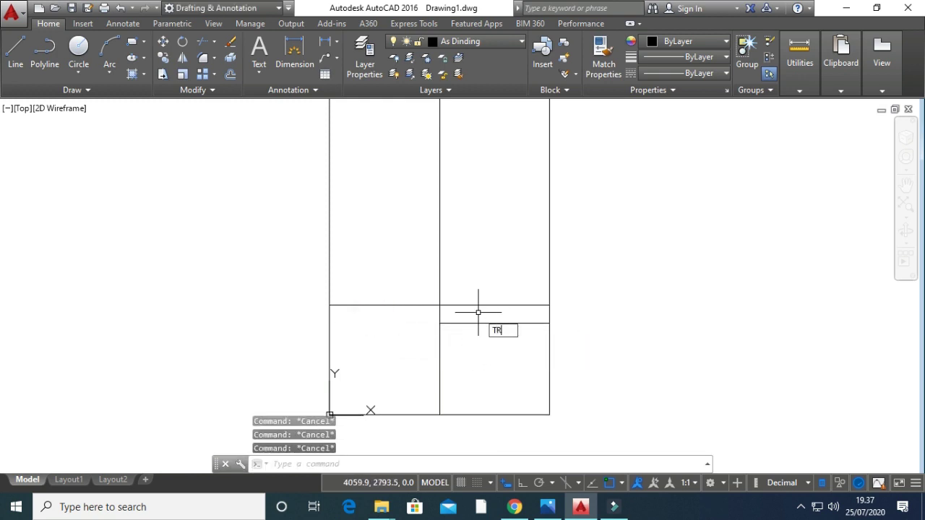
key("Return")
key("Return")
left_click(479, 310)
left_click(464, 289)
key("Escape")
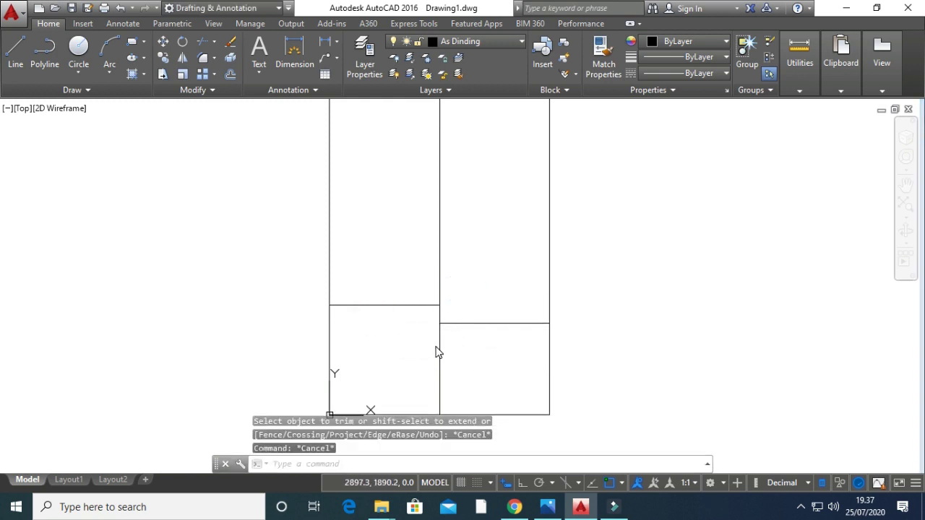
Check the bedroom depth in the sketch photo, and offset the right-hand terrace line upward by 3000.
key("alt+Tab")
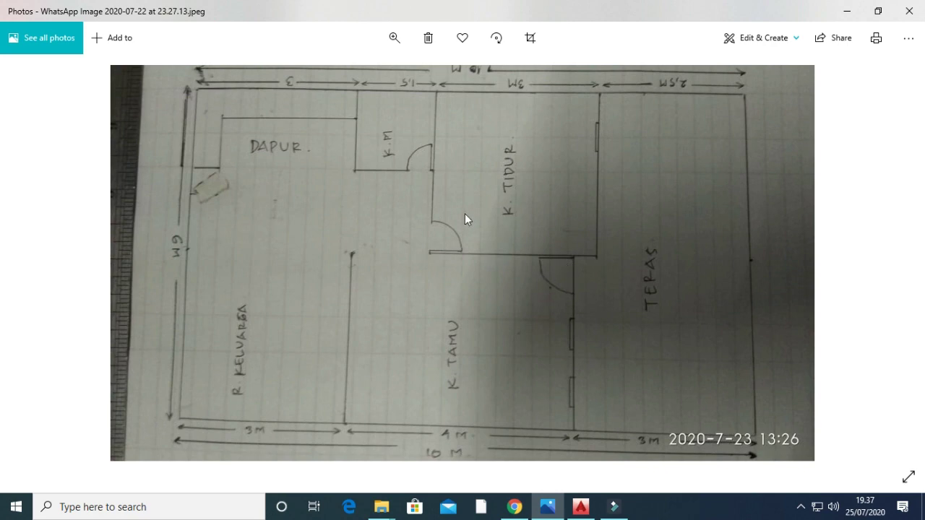
key("alt+Tab")
key("Escape")
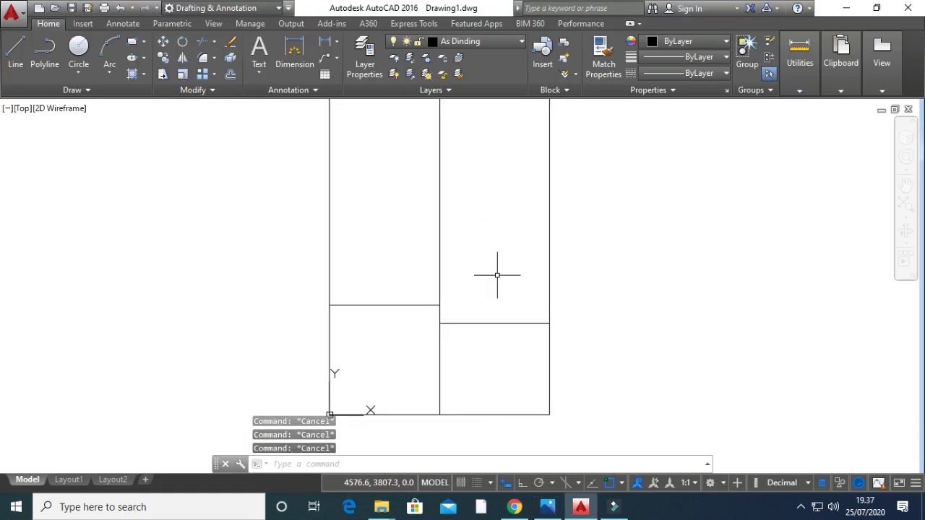
type("o")
key("Return")
type("3000")
key("Return")
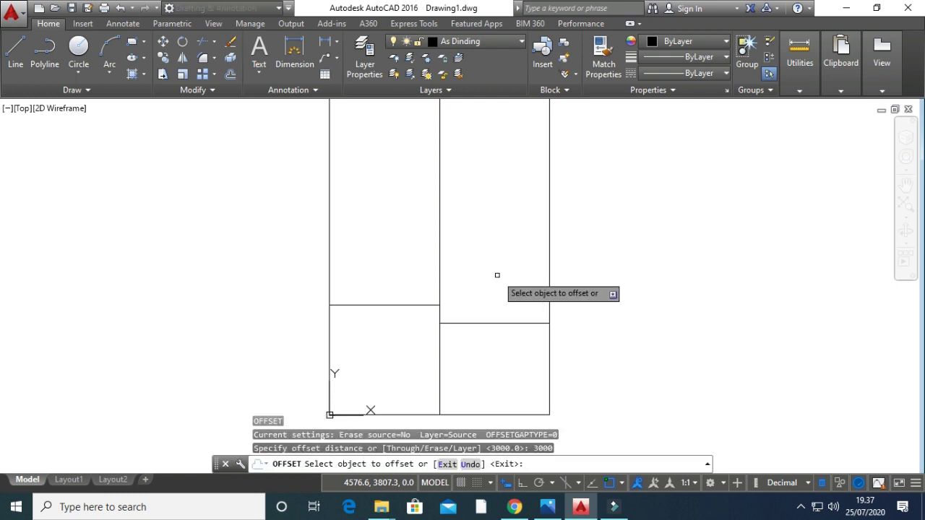
left_click(470, 323)
left_click(481, 280)
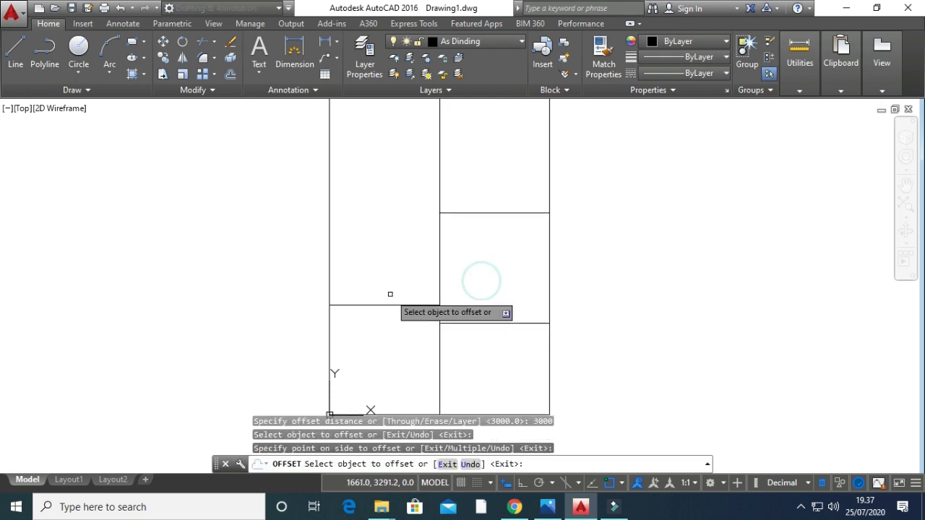
Check the bathroom depth in the sketch photo, and offset the bedroom's upper line upward by 1500.
key("alt+Tab")
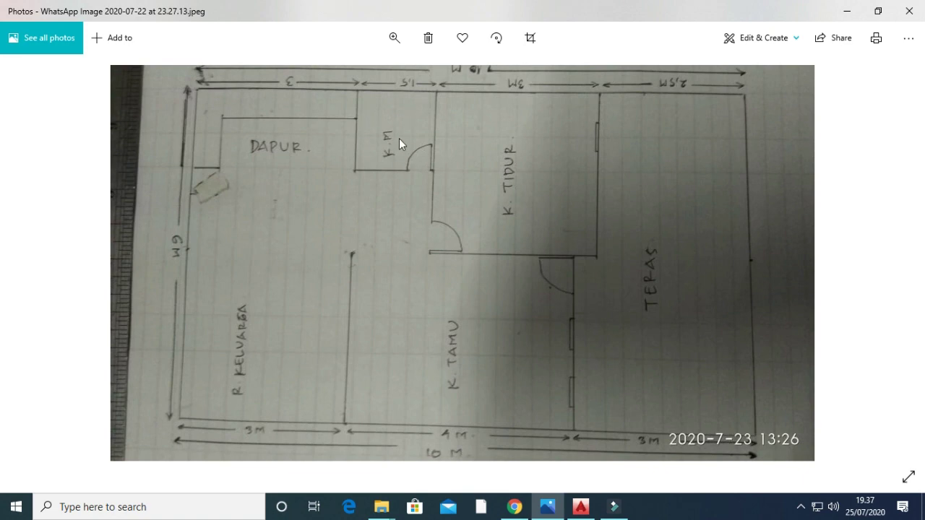
key("alt+Tab")
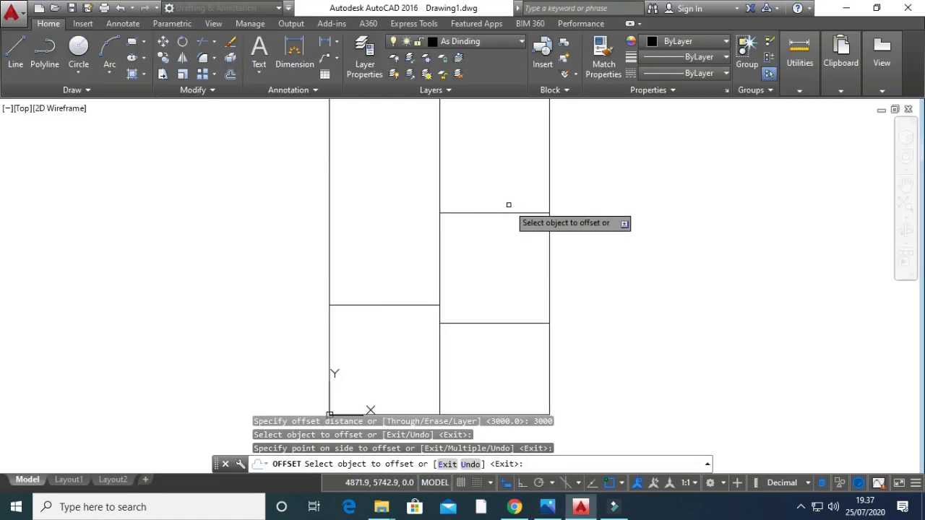
key("Escape")
key("Escape")
key("Escape")
type("o")
key("Return")
type("150")
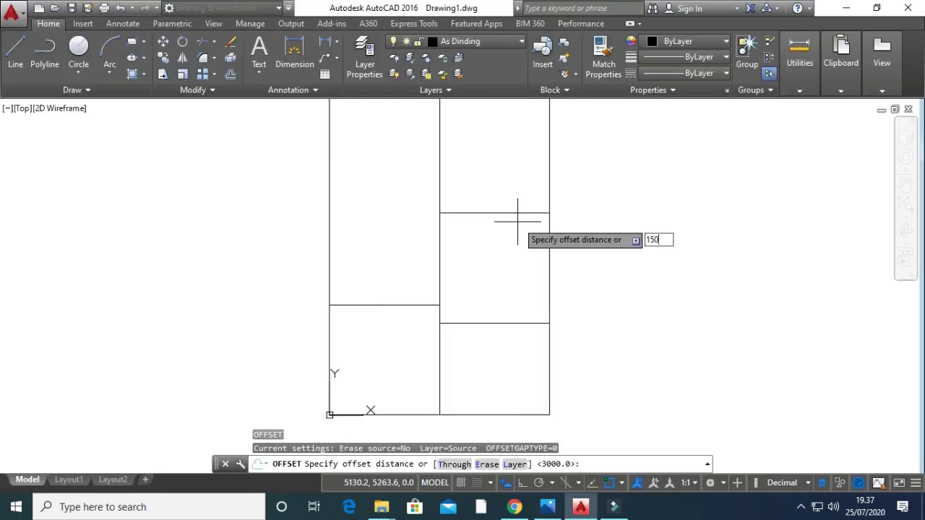
type("0")
key("Return")
left_click(514, 213)
left_click(515, 175)
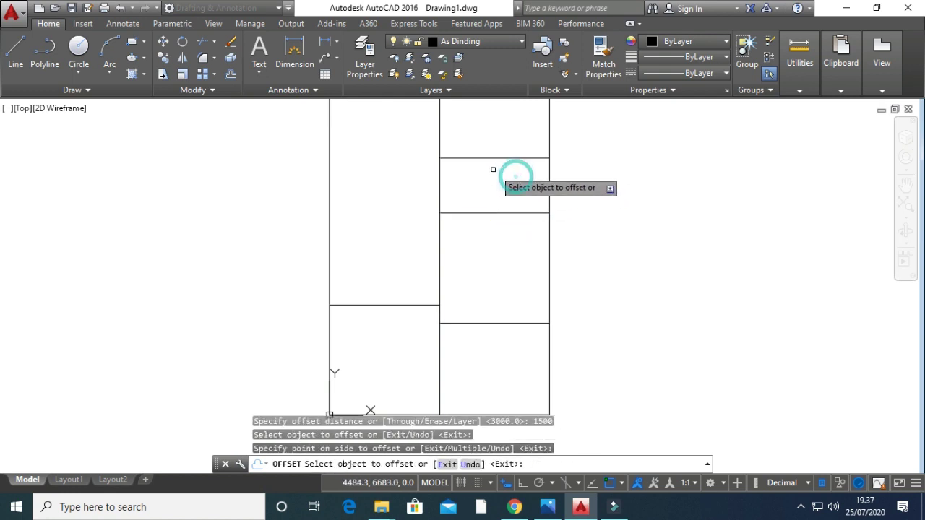
mouse_move(515, 175)
middle_mouse_down()
mouse_move(506, 206)
mouse_move(519, 223)
middle_mouse_up()
key("Escape")
key("Escape")
key("Escape")
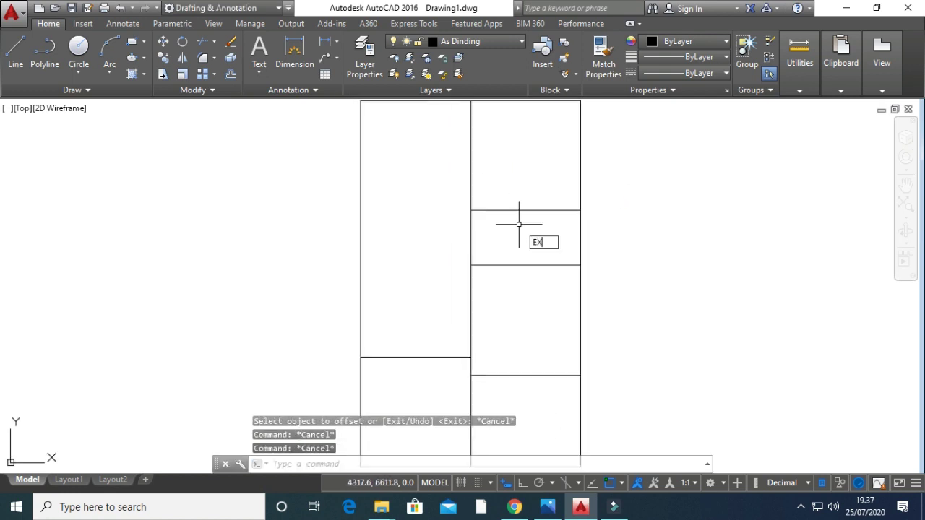
Extend the bathroom's upper line across the centre line to the plan's left edge.
type("EX")
key("Return")
key("Return")
left_click(525, 223)
left_click(503, 163)
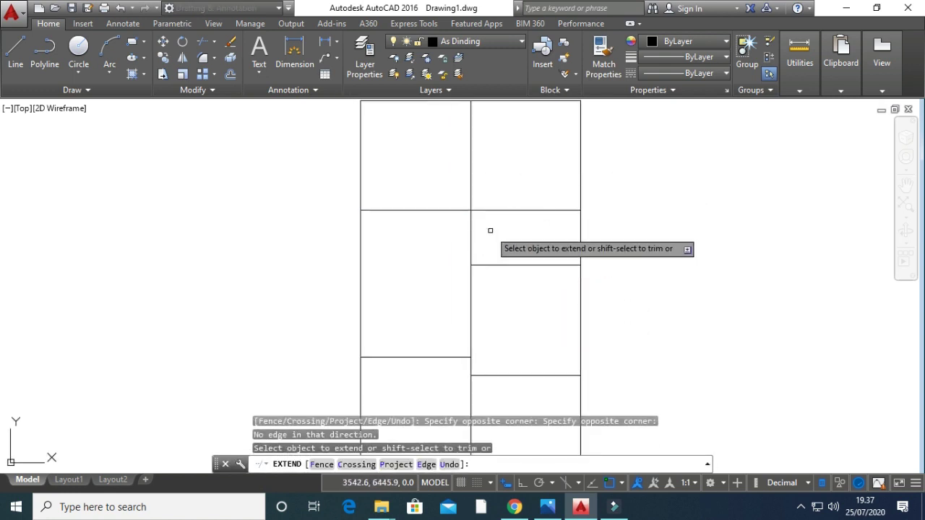
Check the bathroom layout in the sketch photo, and offset the plan's right edge inward by 1500.
key("alt+Tab")
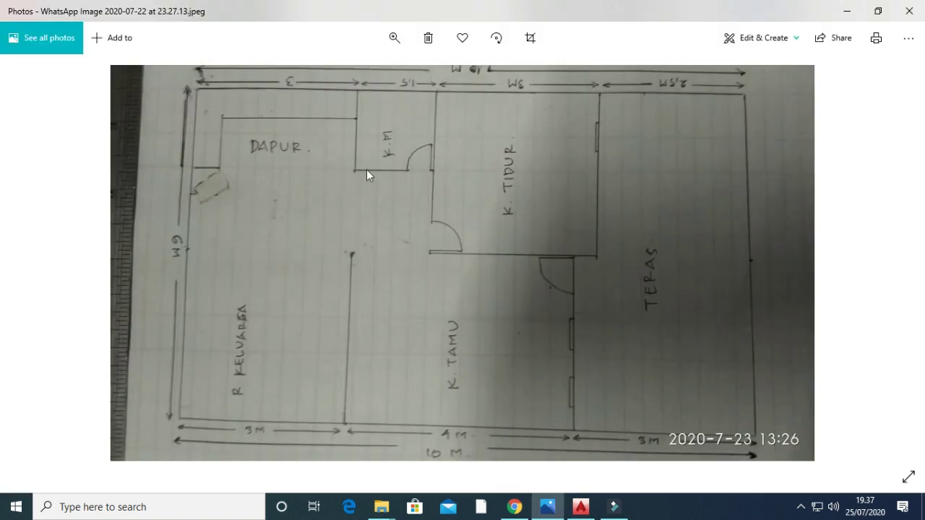
key("alt+Tab")
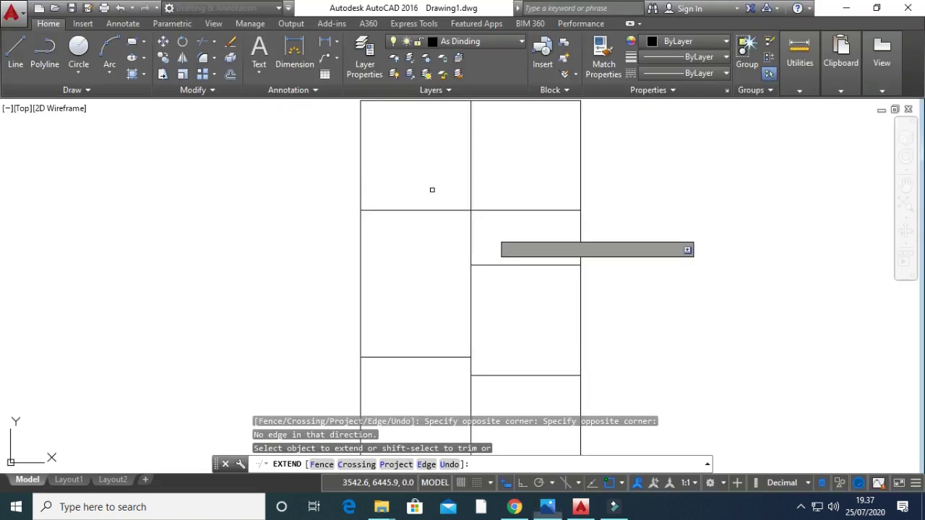
key("Escape")
type("O")
key("Return")
type("1500")
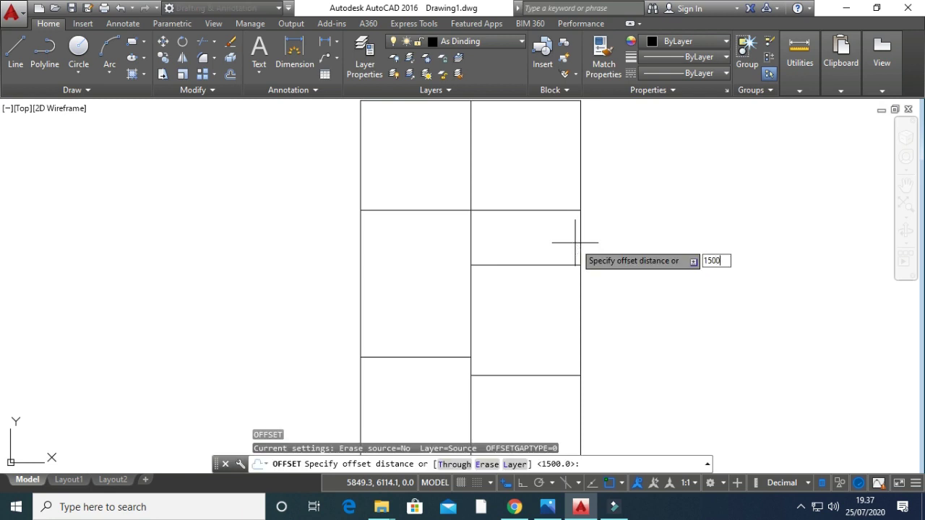
key("Return")
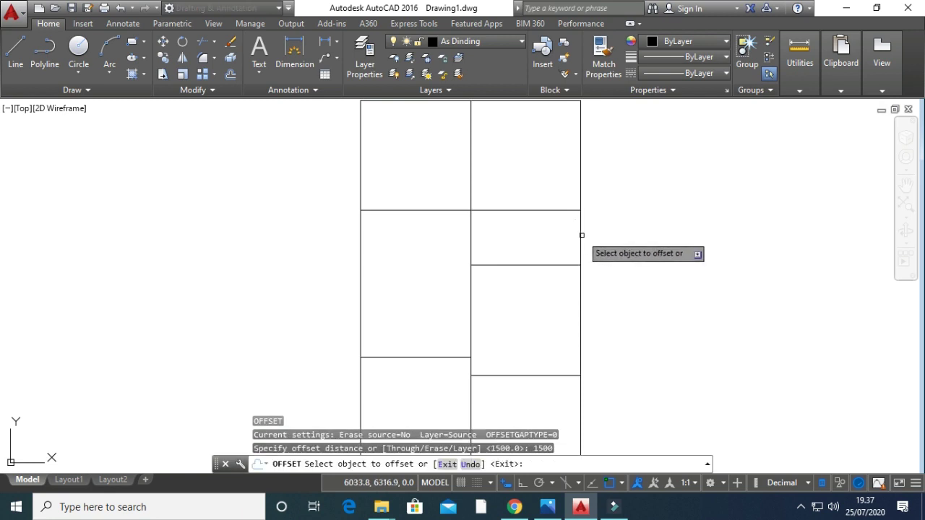
left_click(580, 234)
left_click(530, 235)
key("Escape")
key("Escape")
key("Escape")
key("Escape")
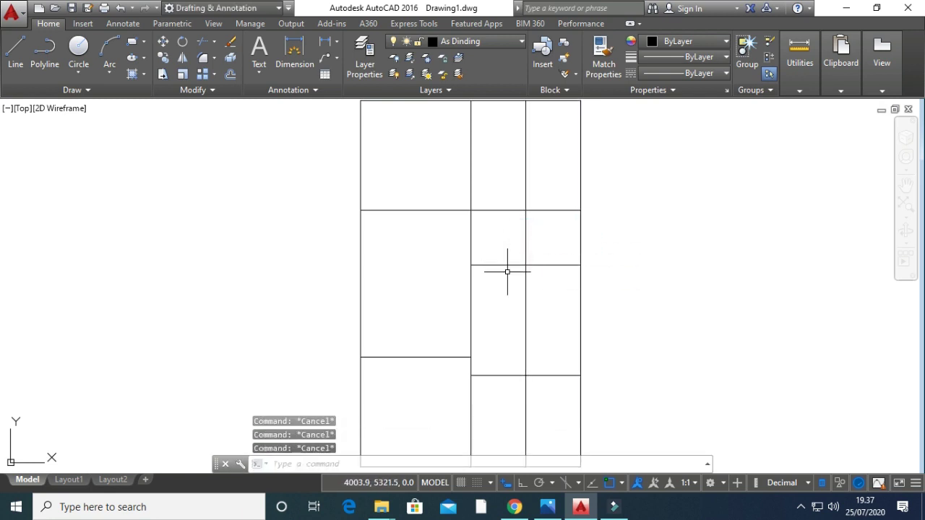
Trim the bathroom's side line to the bathroom's depth, and trim away the centre line between the bathroom's lower and upper lines.
type("TR")
key("Return")
key("Return")
left_click(546, 403)
left_click(493, 391)
left_click(537, 328)
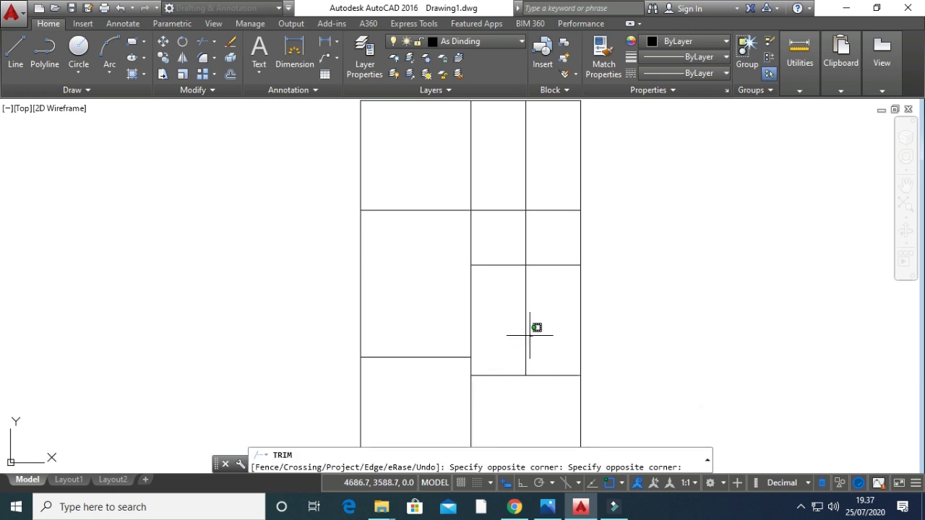
left_click(504, 297)
left_click(487, 250)
left_click(451, 236)
left_click(541, 184)
left_click(503, 160)
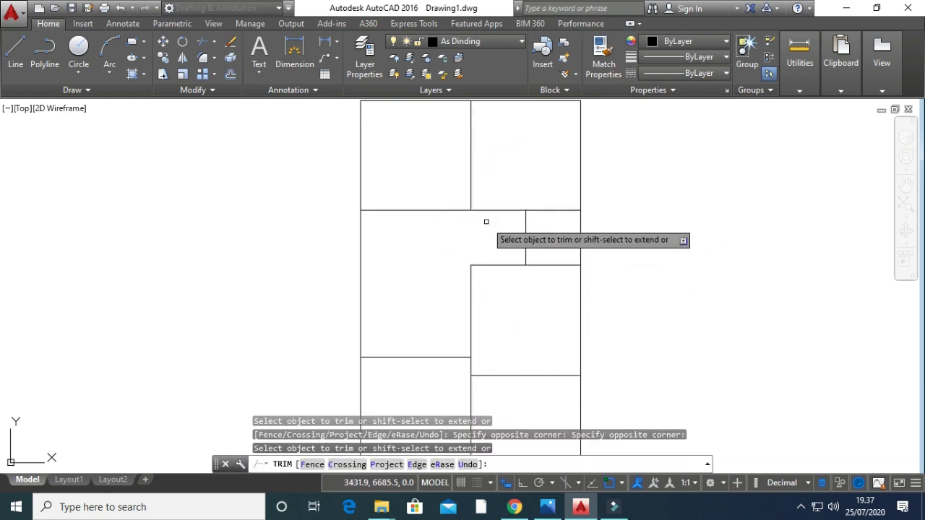
Check the sketch photo, and trim the bathroom's upper line between the centre line and the bathroom's side wall.
key("alt+Tab")
key("alt+Tab")
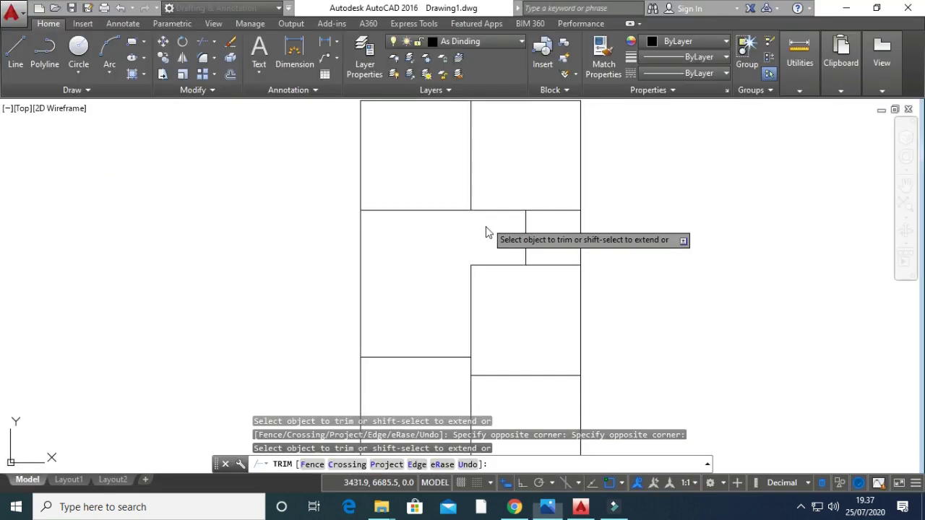
key("alt+Tab")
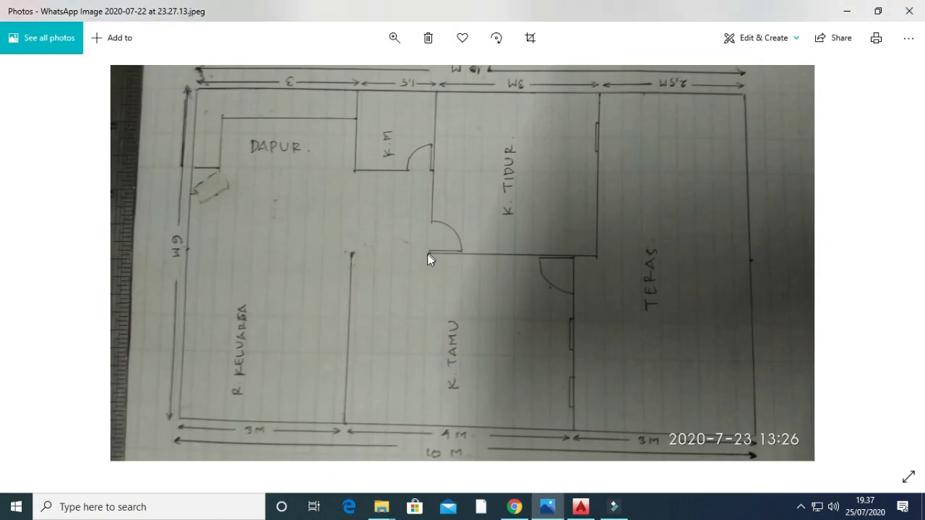
key("alt+Tab")
key("alt+Tab")
key("alt+Tab")
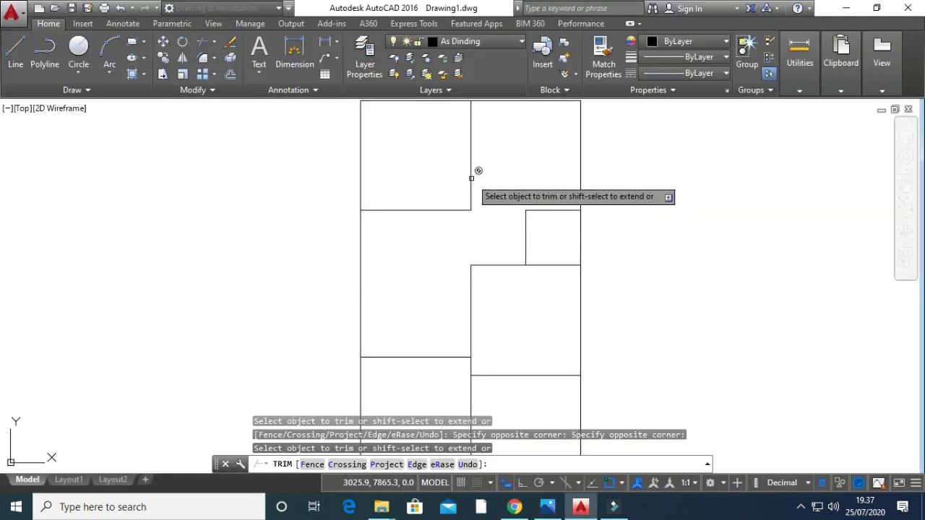
Erase the leftover centre line segment between the family room and the kitchen at the plan's upper end.
key("Escape")
key("Escape")
key("Escape")
type("e")
key("space")
left_click(475, 166)
left_click(455, 149)
key("space")
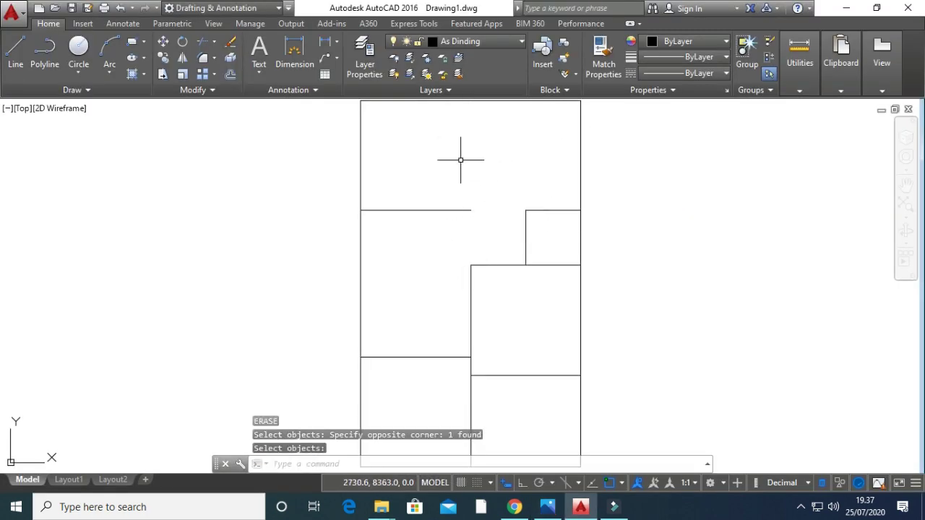
Compare the trimmed wall layout with the room arrangement in the sketch photo.
key("alt+Tab")
key("alt+Tab")
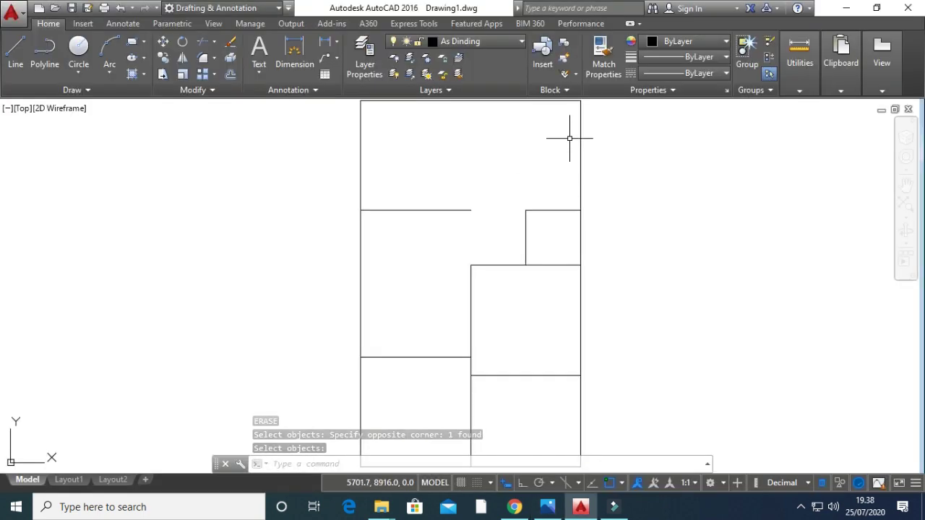
mouse_move(557, 173)
middle_mouse_down()
mouse_move(549, 215)
mouse_move(521, 161)
middle_mouse_up()
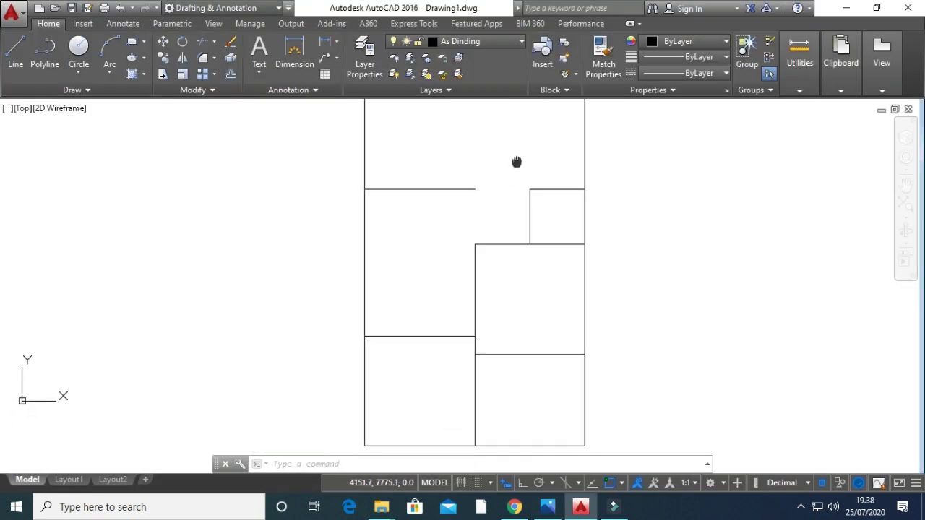
key("alt+Tab")
key("alt+Tab")
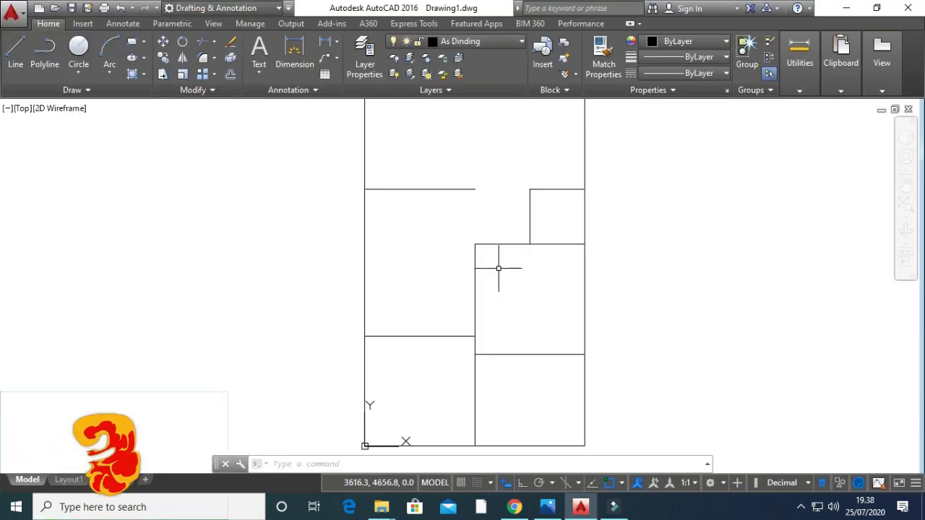
scroll(502, 248, "down", 2)
middle_click_drag(498, 252, 475, 261)
scroll(475, 261, "up", 2)
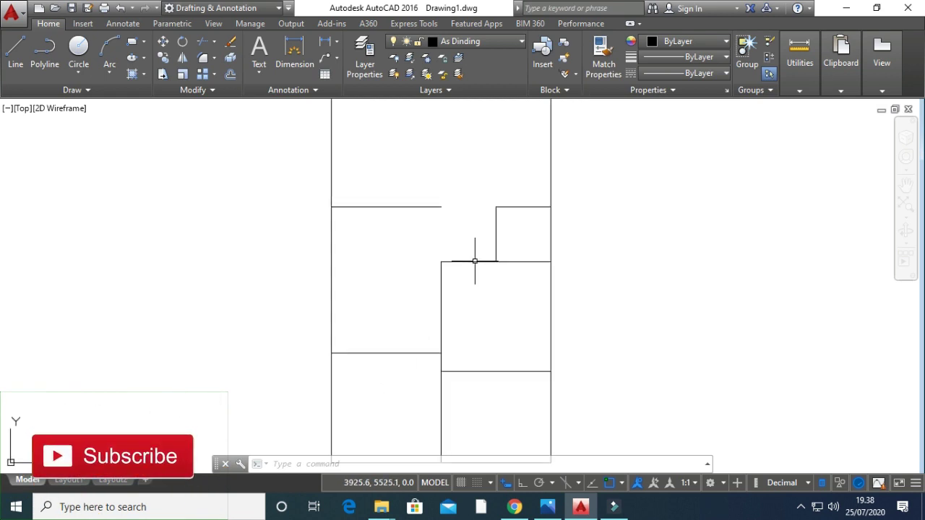
scroll(475, 258, "down", 2)
Keep As Dinding as the current layer, and open the layer properties.
left_click(468, 45)
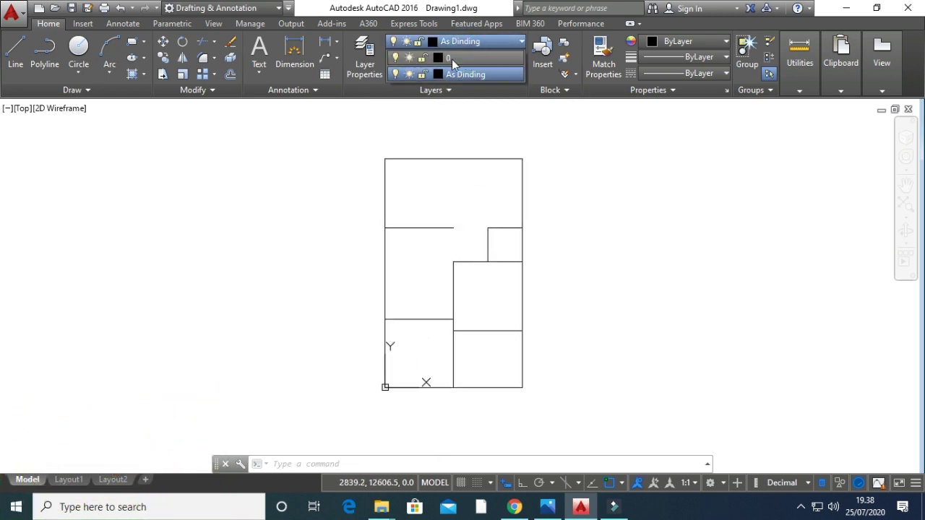
left_click(450, 75)
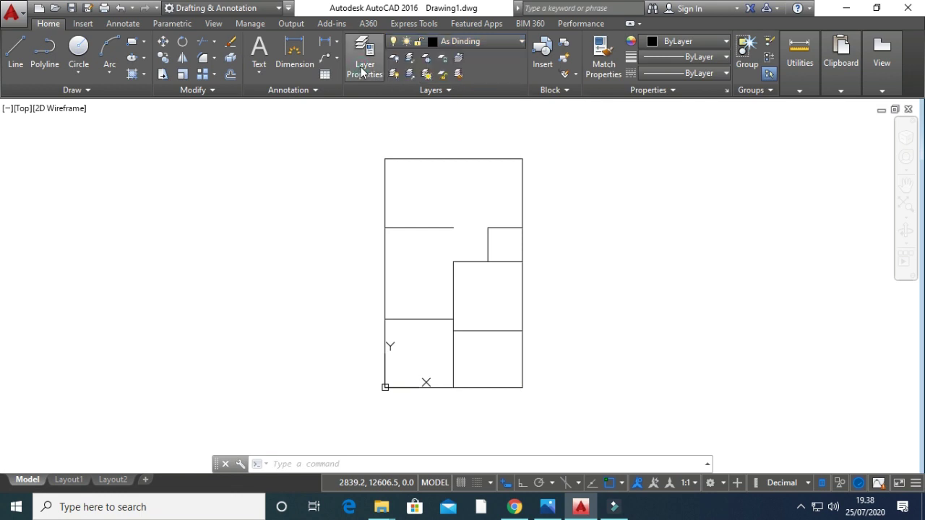
left_click(365, 63)
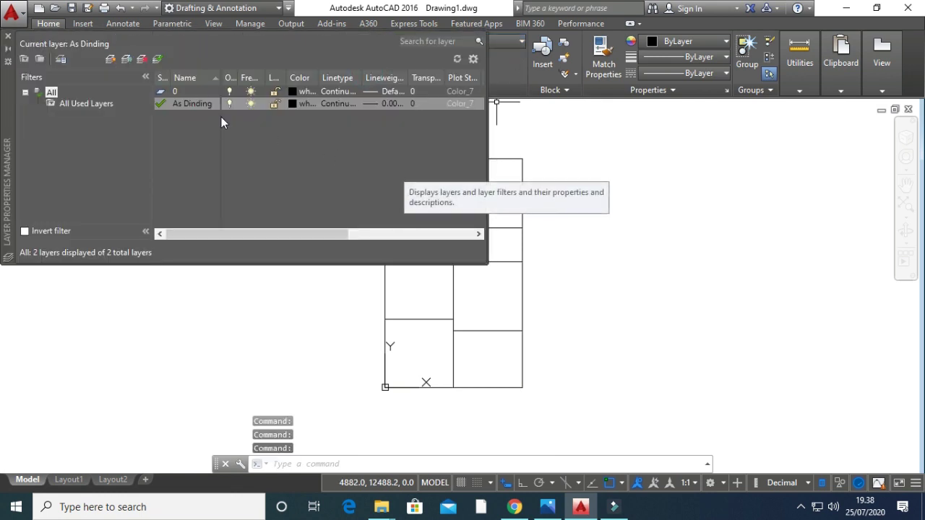
key("ctrl+c")
key("Escape")
key("Escape")
key("Escape")
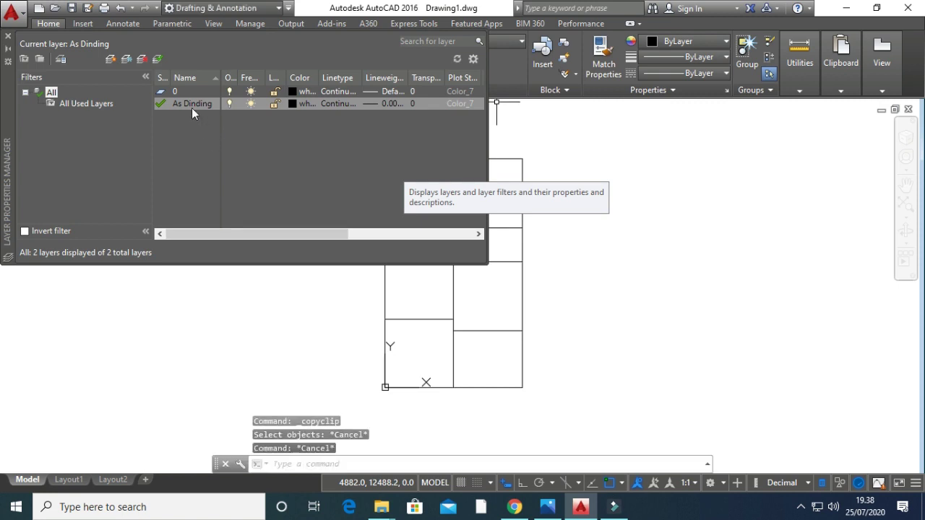
Create a new layer named Kolom 150x150 for the columns.
left_click(111, 59)
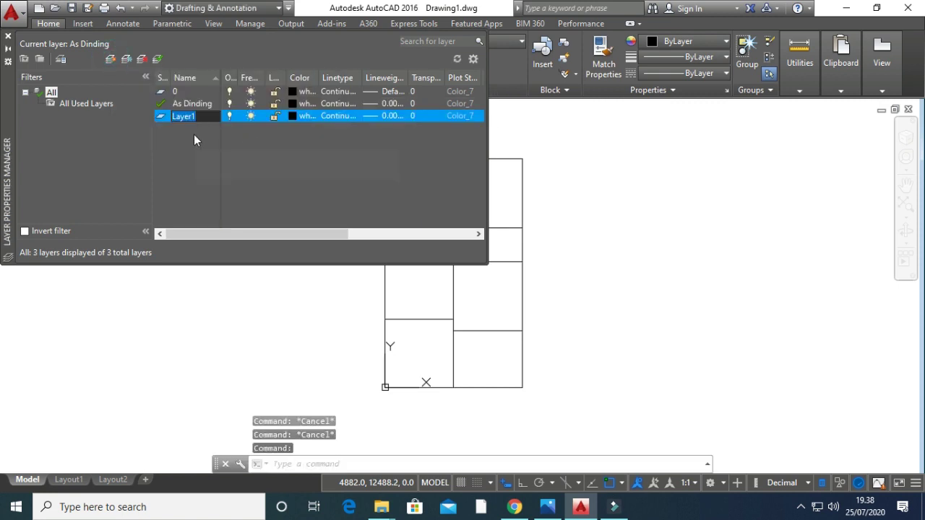
type("Kolom")
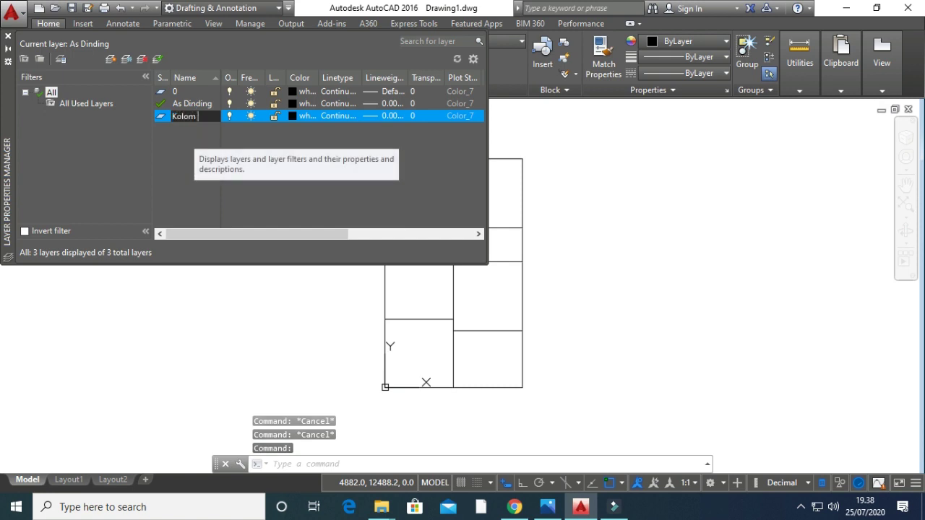
type(" 15x185")
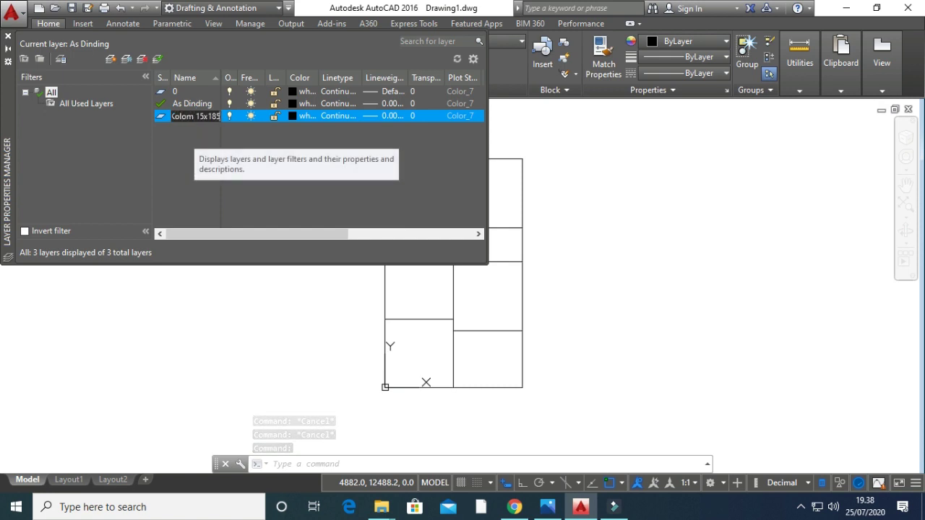
key("BackSpace")
key("BackSpace")
key("BackSpace")
key("BackSpace")
type("50")
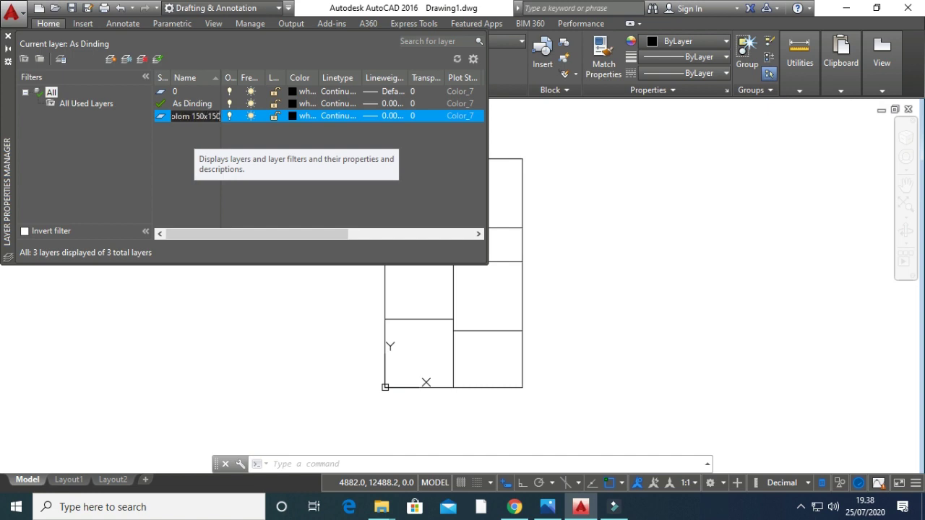
key("Return")
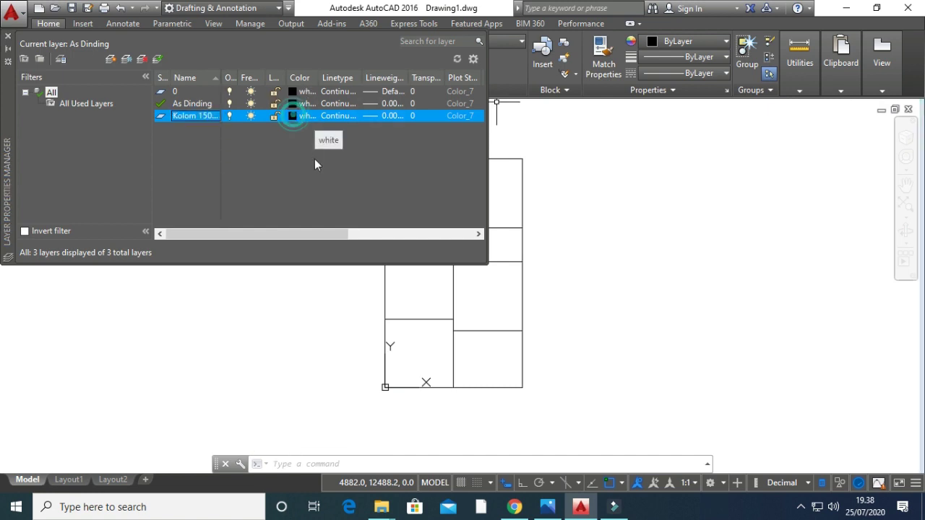
Set the Kolom 150x150 layer's color to blue and its lineweight to 0.18 mm.
left_click(293, 116)
left_click(407, 284)
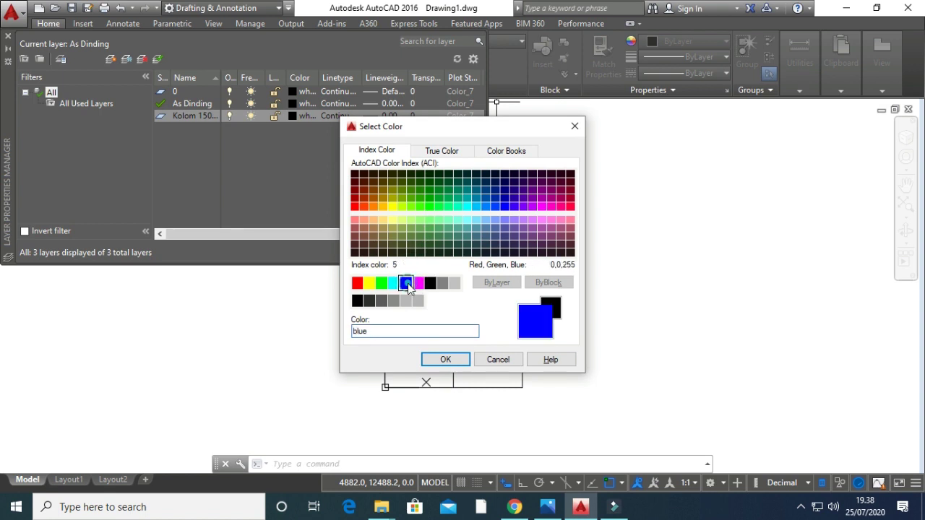
left_click(443, 359)
left_click(393, 119)
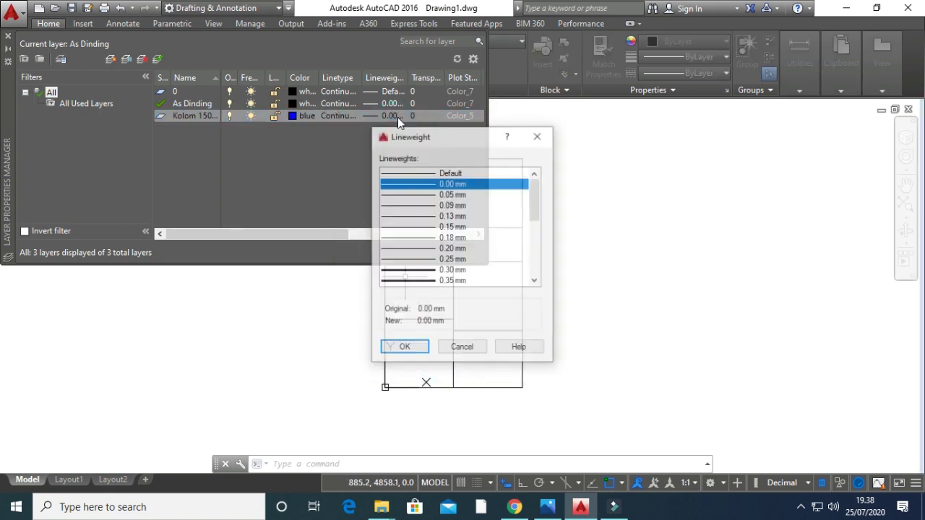
left_click(455, 238)
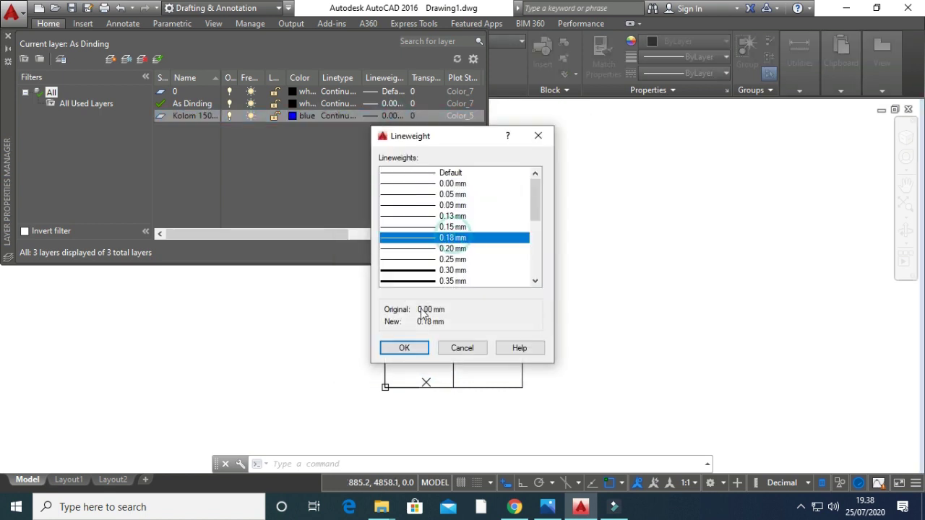
left_click(405, 347)
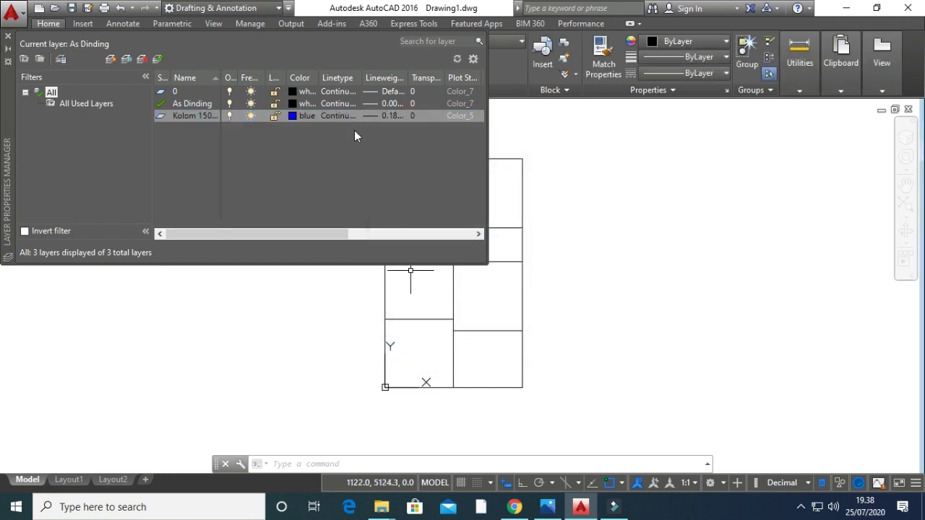
Create a new layer named arsiran.
left_click(111, 59)
type("arsiran")
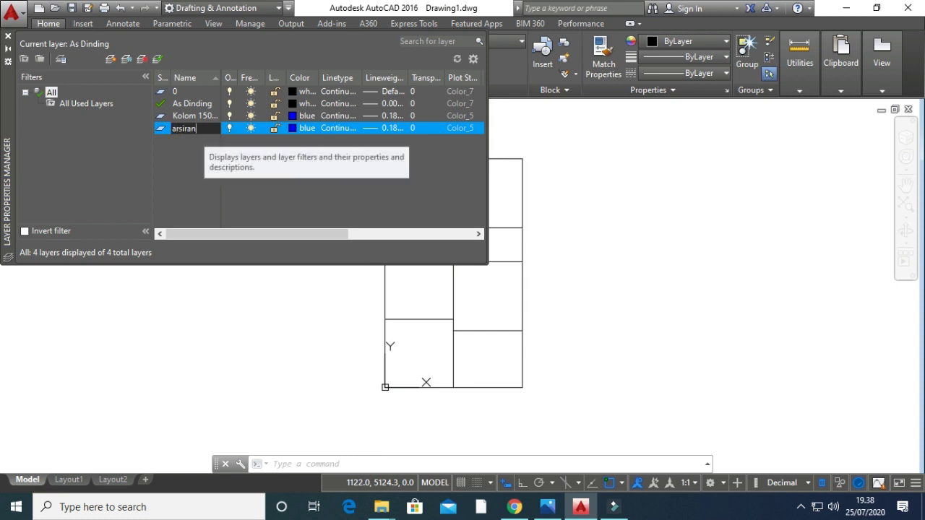
key("Return")
Set the arsiran layer's color to gray index 8 and its lineweight to 0.05 mm.
left_click(305, 128)
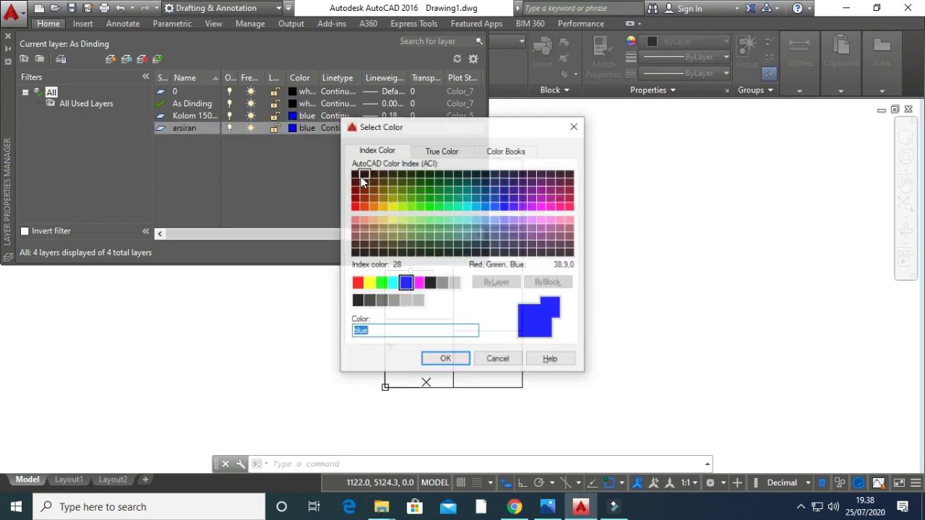
left_click(442, 283)
left_click(446, 360)
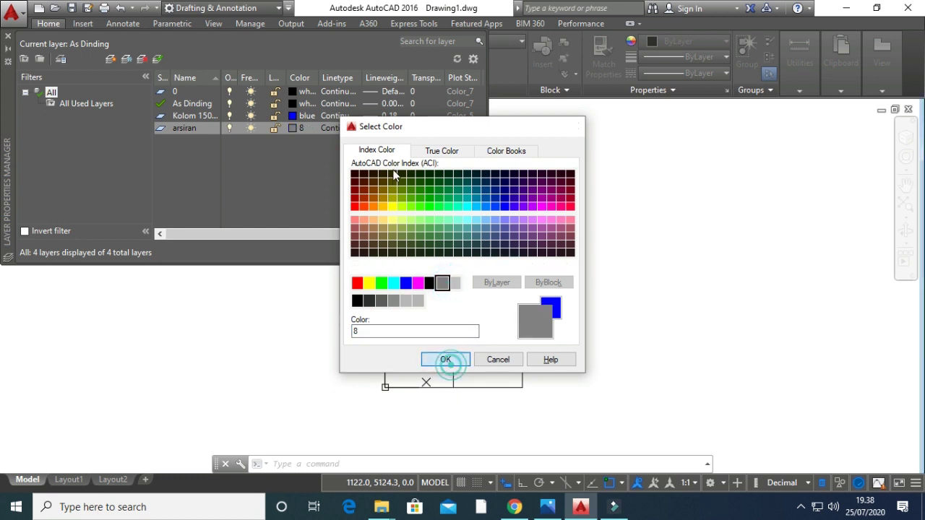
left_click(396, 128)
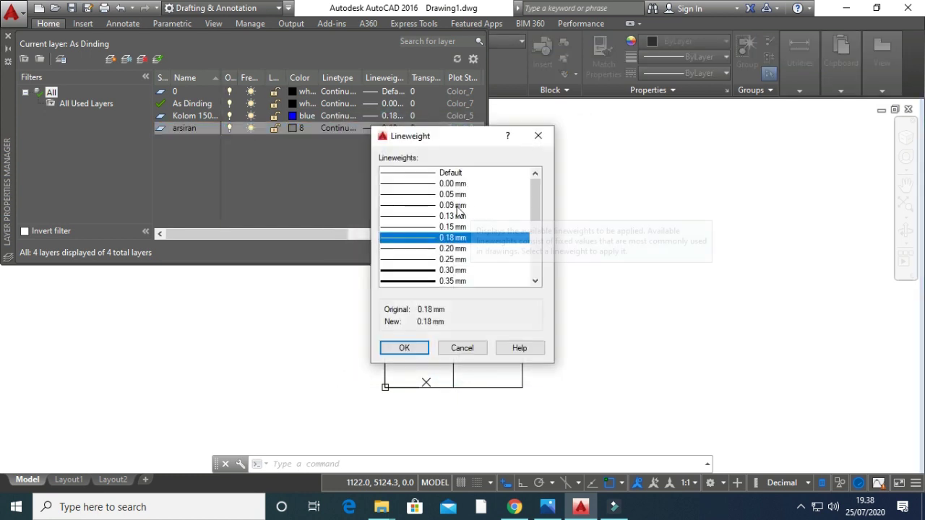
left_click(454, 194)
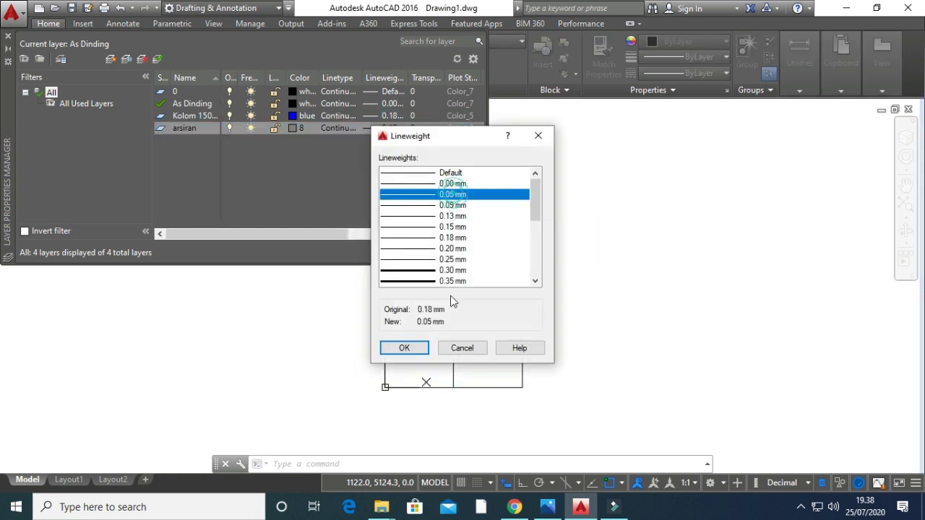
left_click(421, 352)
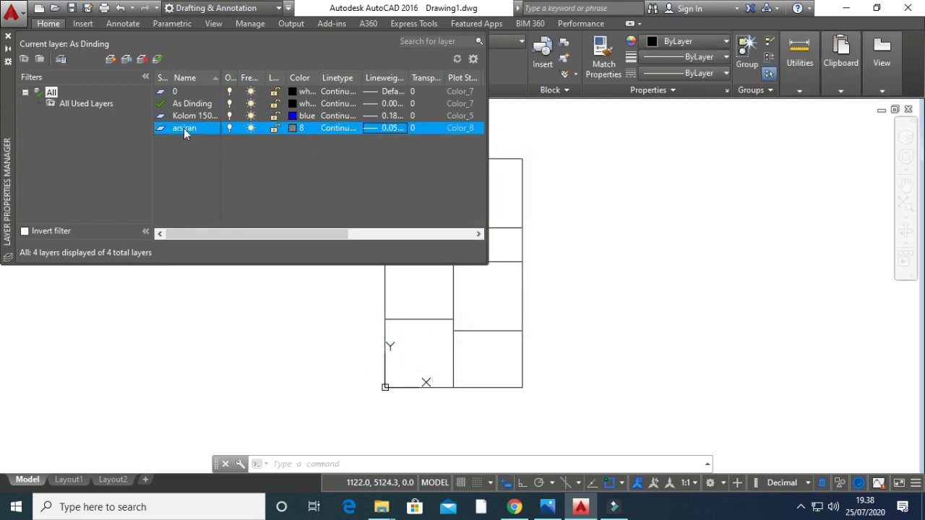
Make Kolom 150x150 the current layer and draw a 150 by 150 rectangle in the empty space right of the floor plan.
double_click(182, 117)
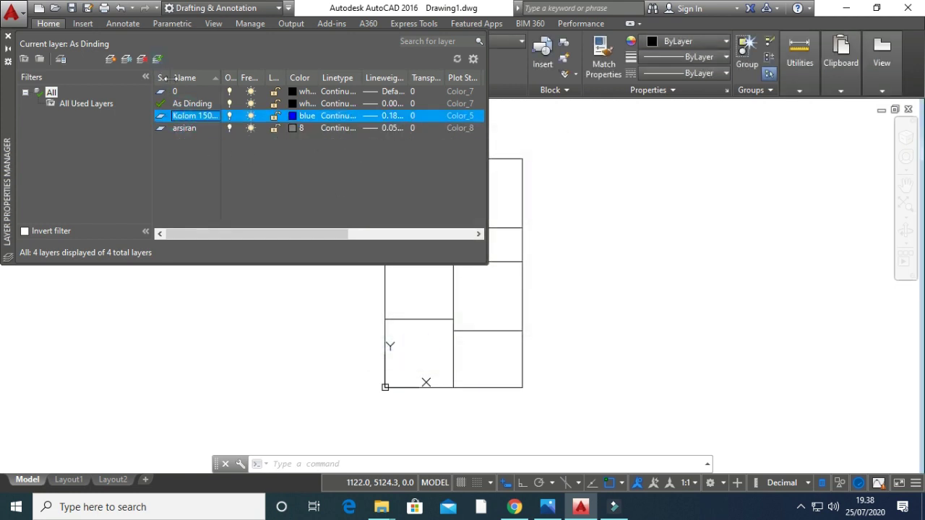
left_click(158, 60)
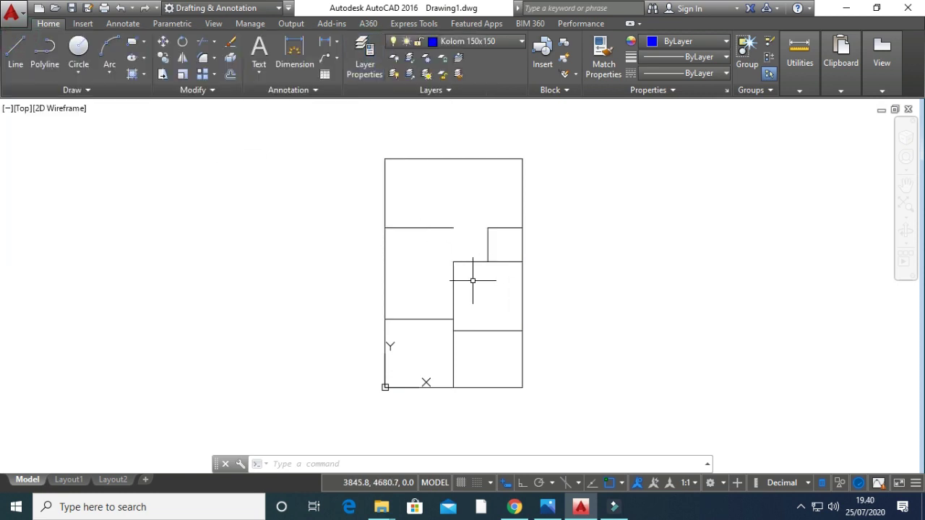
mouse_move(574, 271)
middle_mouse_down()
mouse_move(423, 274)
mouse_move(374, 289)
middle_mouse_up()
scroll(375, 289, "up", 2)
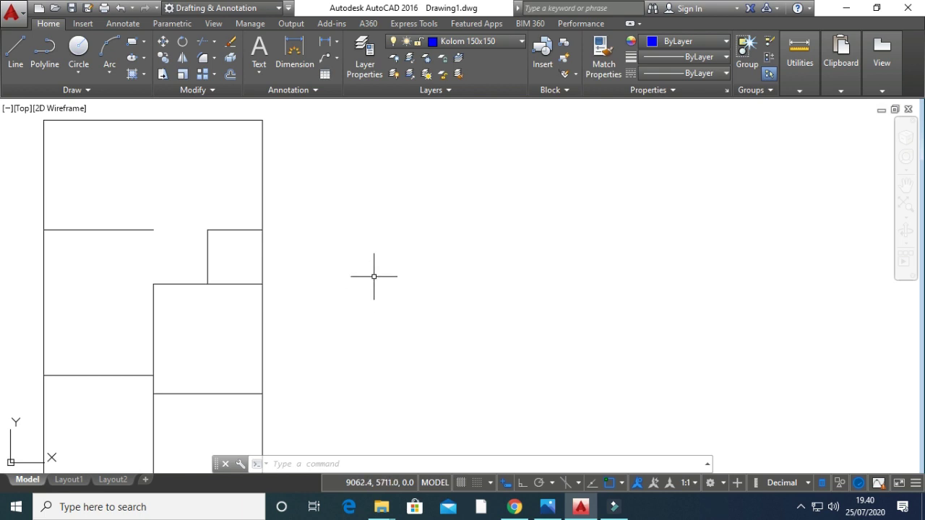
left_click(373, 276)
left_click(417, 327)
type("re")
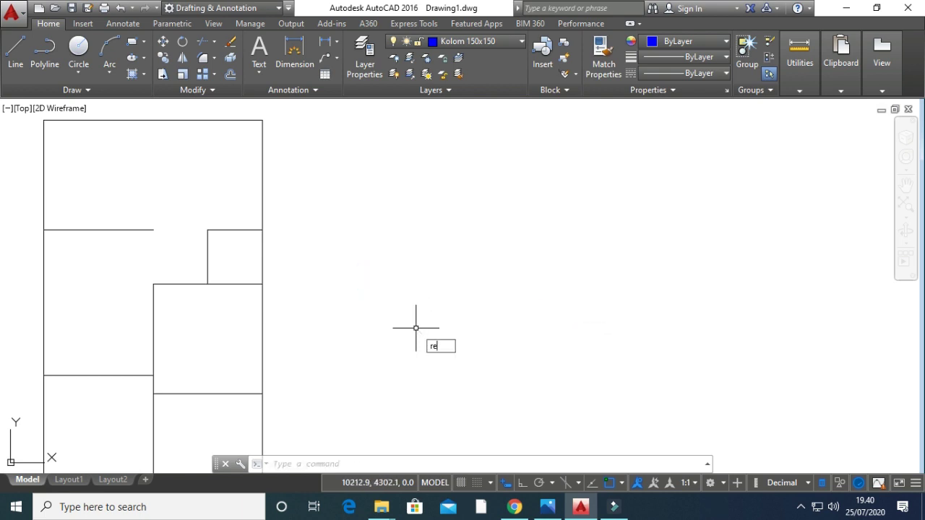
type("c")
key("Return")
left_click(398, 261)
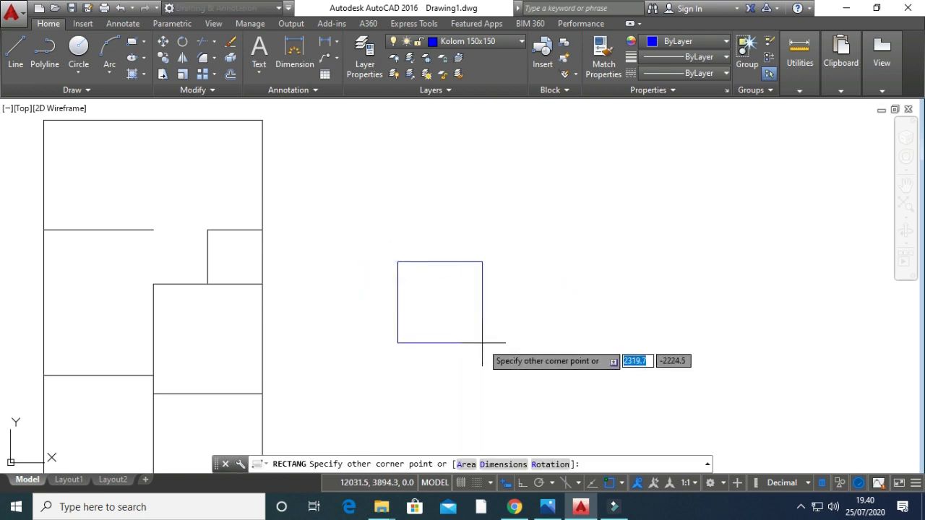
type("150")
key("Tab")
type("15")
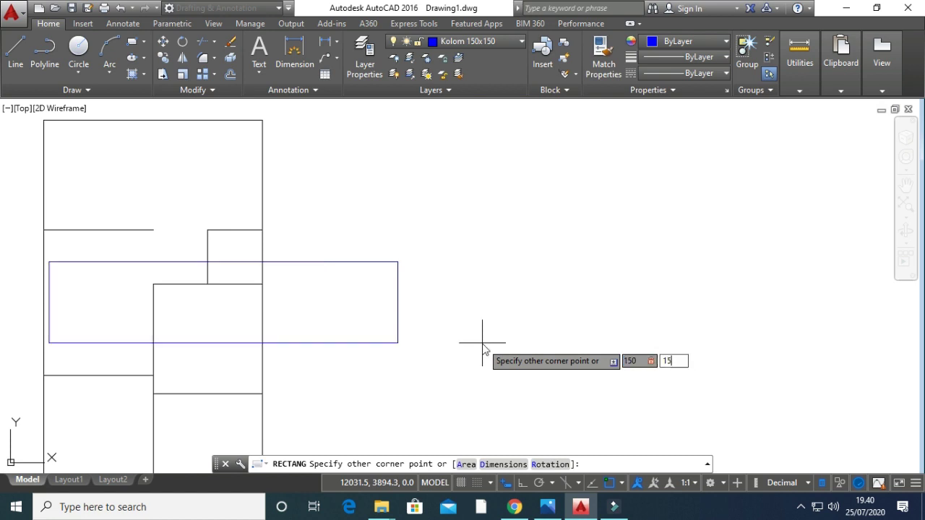
key("Return")
Offset the column square inward by a distance of 30.
scroll(403, 260, "up", 5)
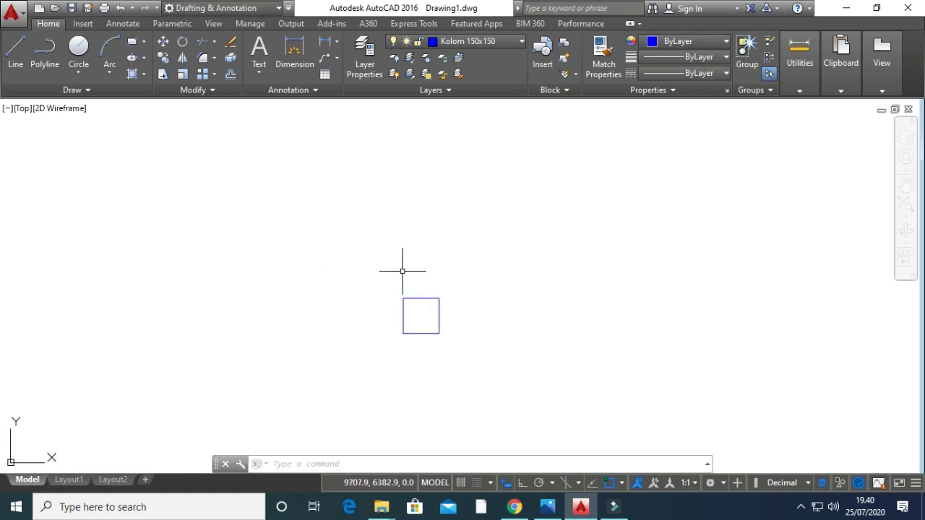
scroll(430, 326, "up", 2)
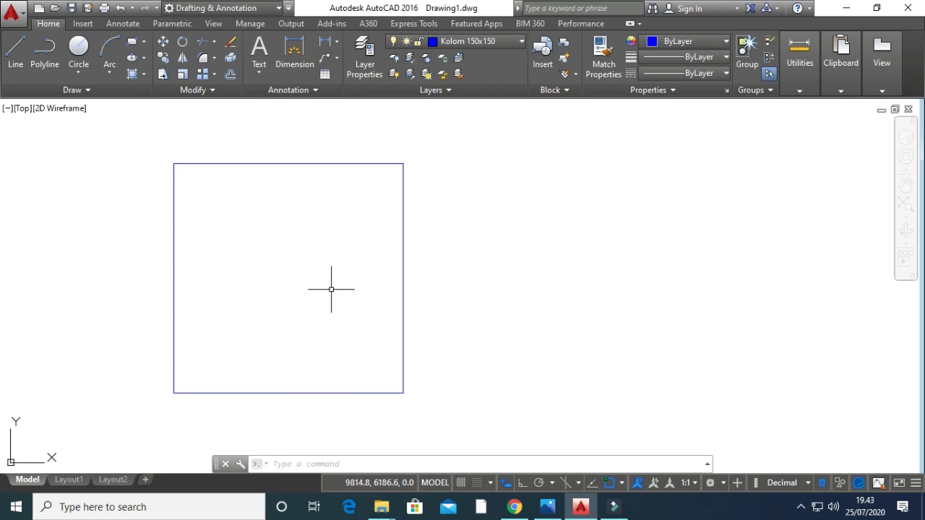
type("o")
key("Return")
type("30")
key("Return")
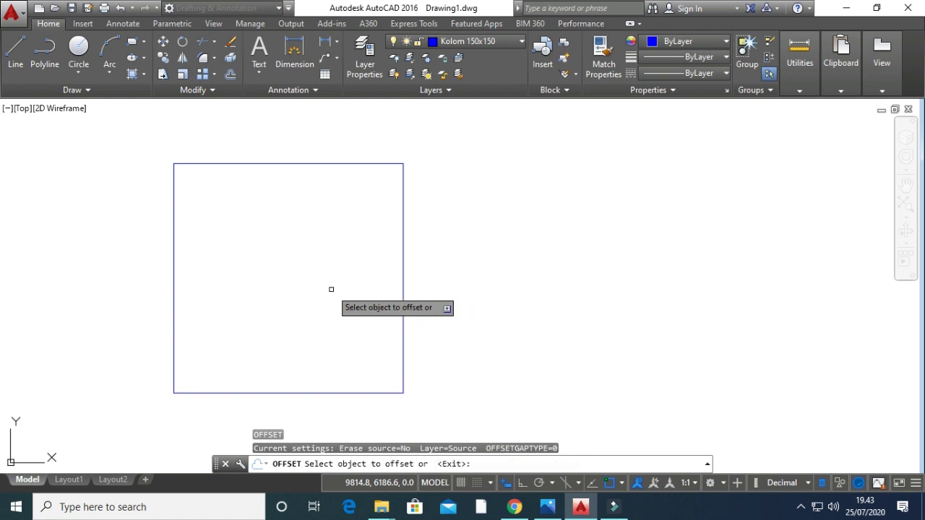
left_click(378, 164)
left_click(373, 207)
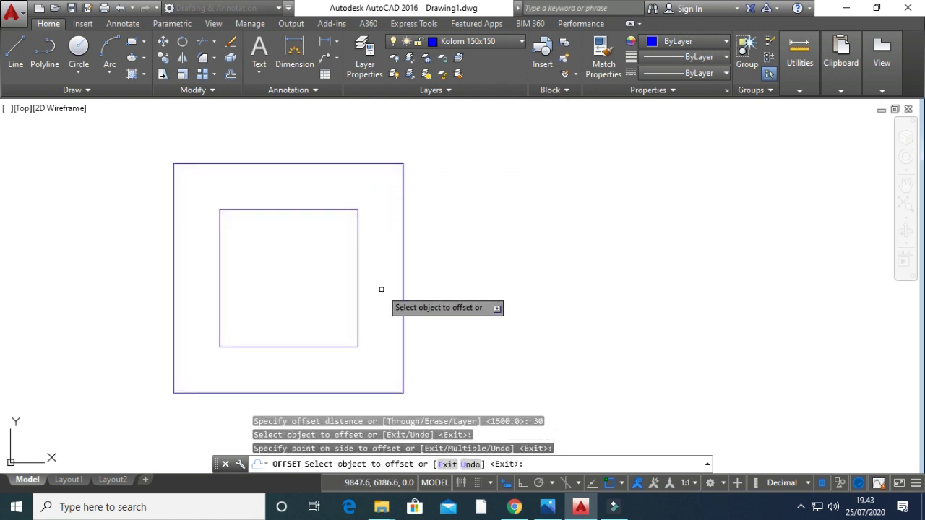
key("Escape")
key("Escape")
key("Escape")
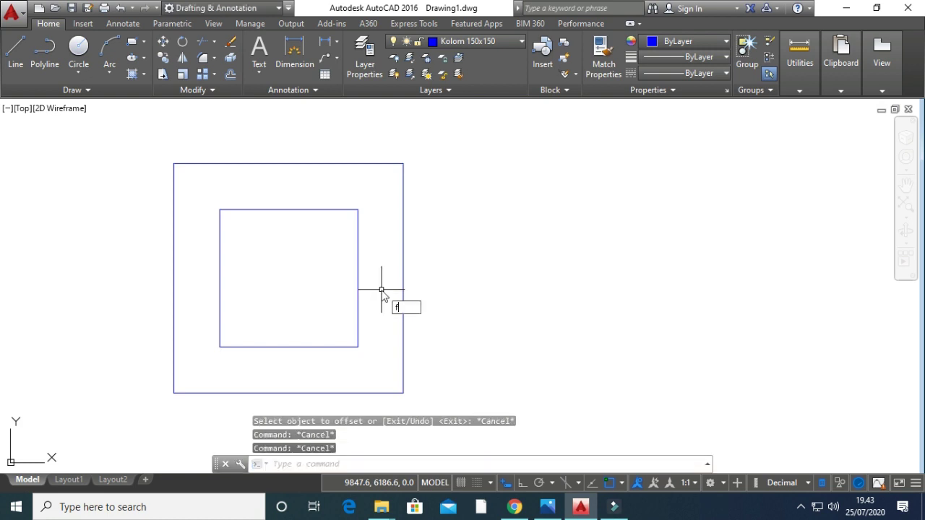
Fillet the upper-left corner of the inner square with a radius of 6.
key("Return")
key("Return")
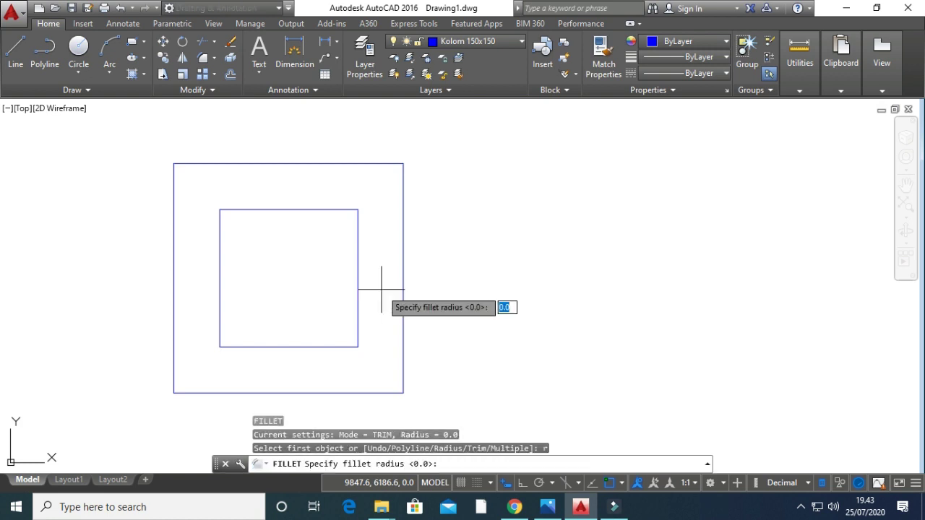
type("6")
key("Return")
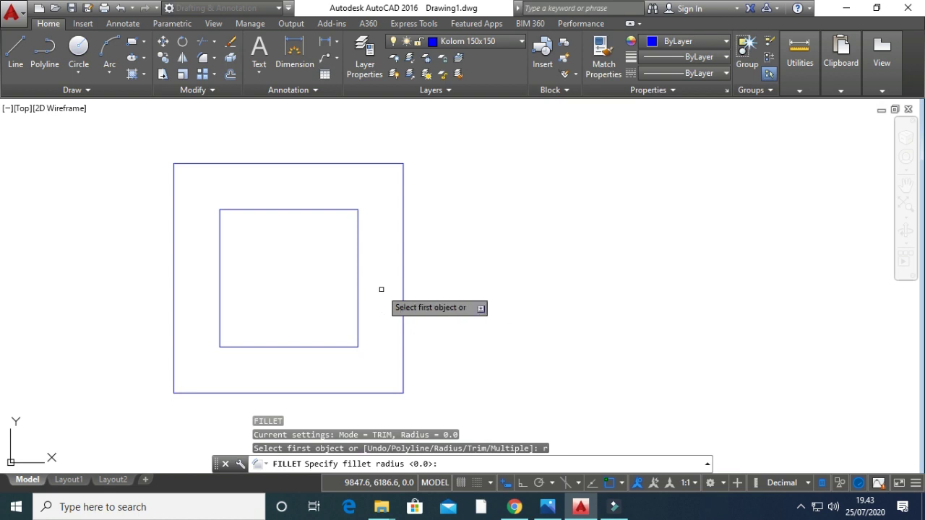
left_click(234, 211)
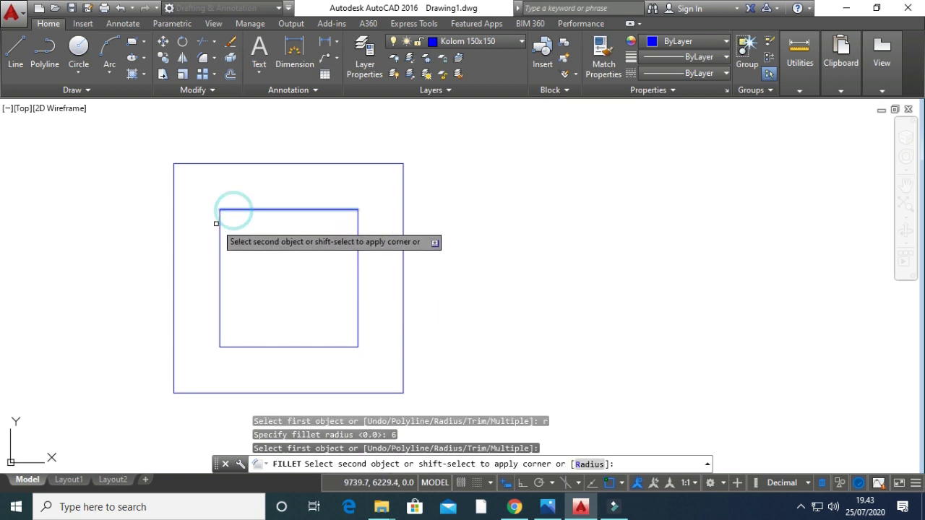
left_click(220, 219)
Fillet the remaining three corners of the inner square with the same radius.
key("Return")
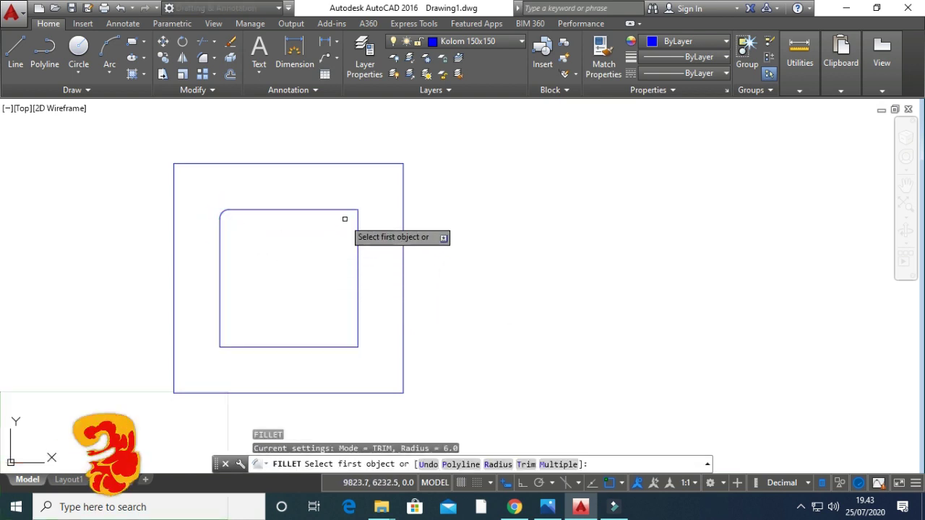
left_click(350, 211)
left_click(357, 222)
key("Return")
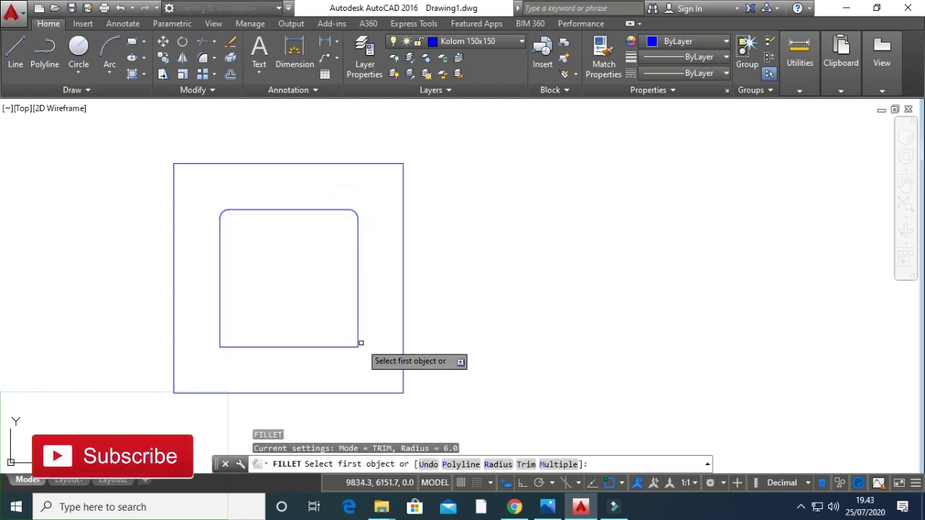
left_click(358, 336)
left_click(351, 347)
key("Return")
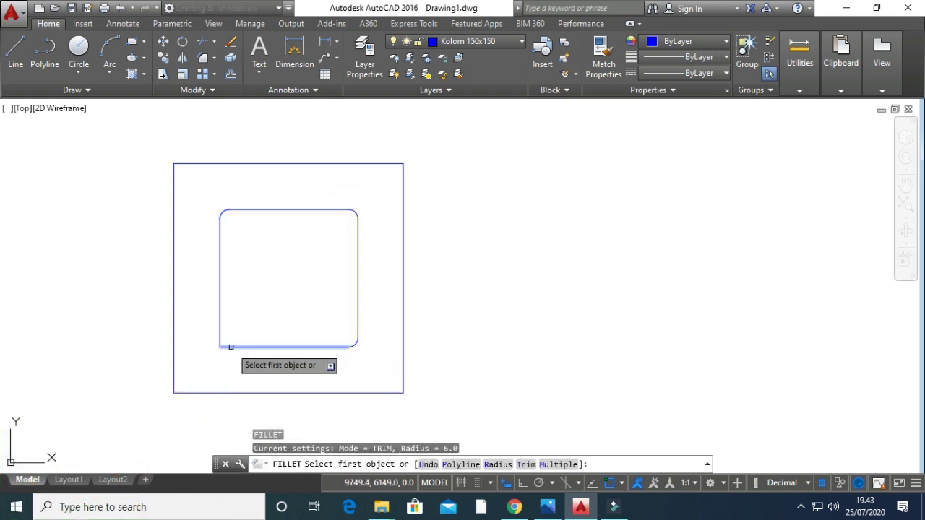
left_click(233, 345)
left_click(220, 334)
key("Return")
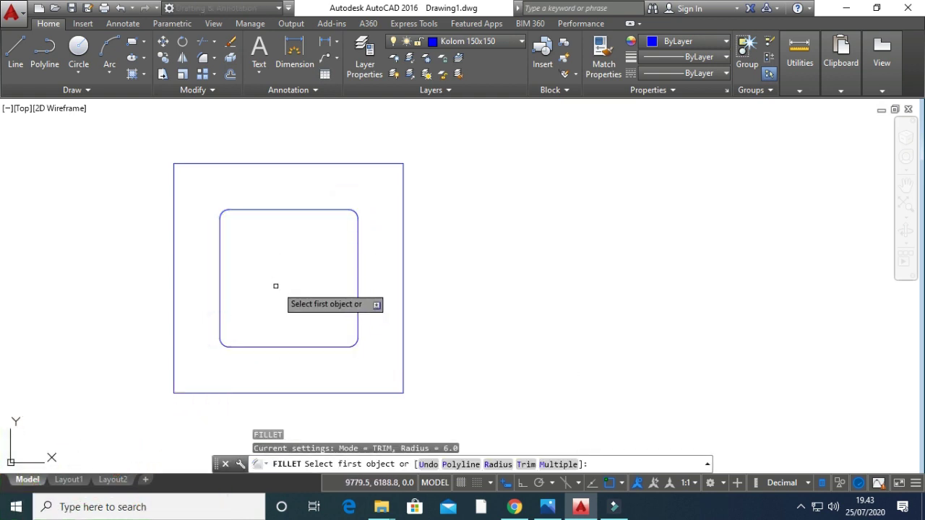
key("Escape")
Offset the rounded inner square outward by 6 to form the stirrup's outer edge.
type("o")
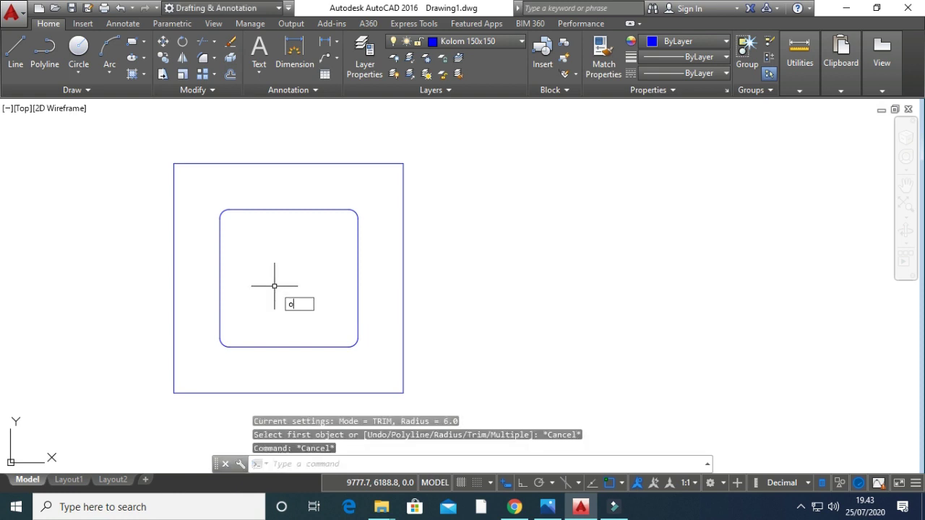
key("Return")
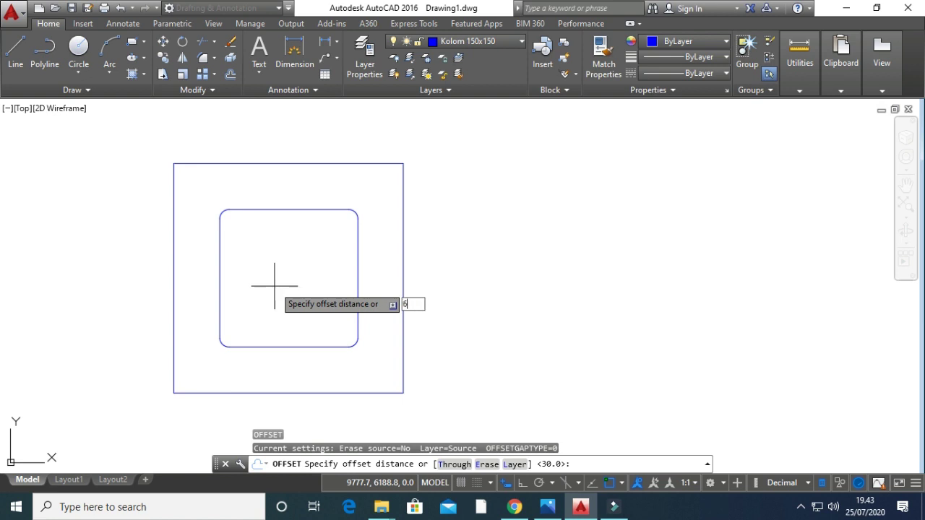
key("Return")
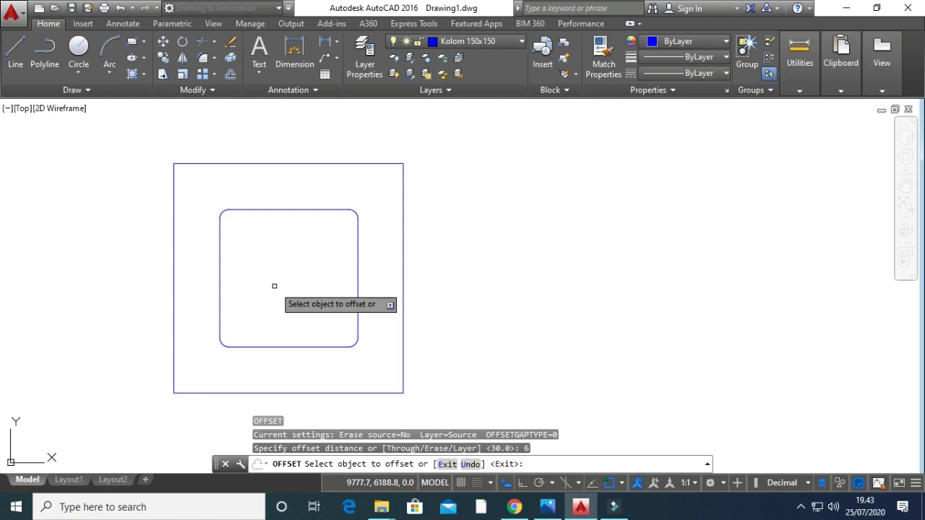
left_click(271, 211)
left_click(277, 187)
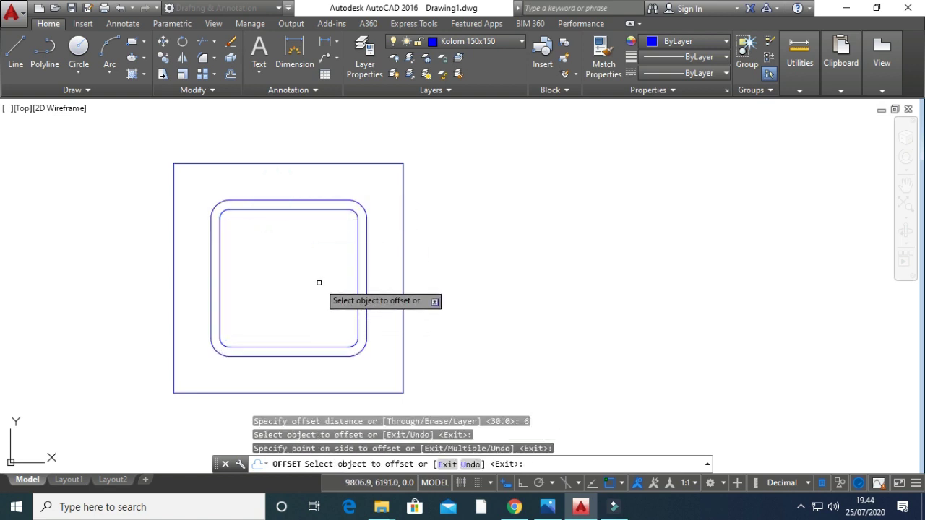
key("Escape")
key("Escape")
key("Escape")
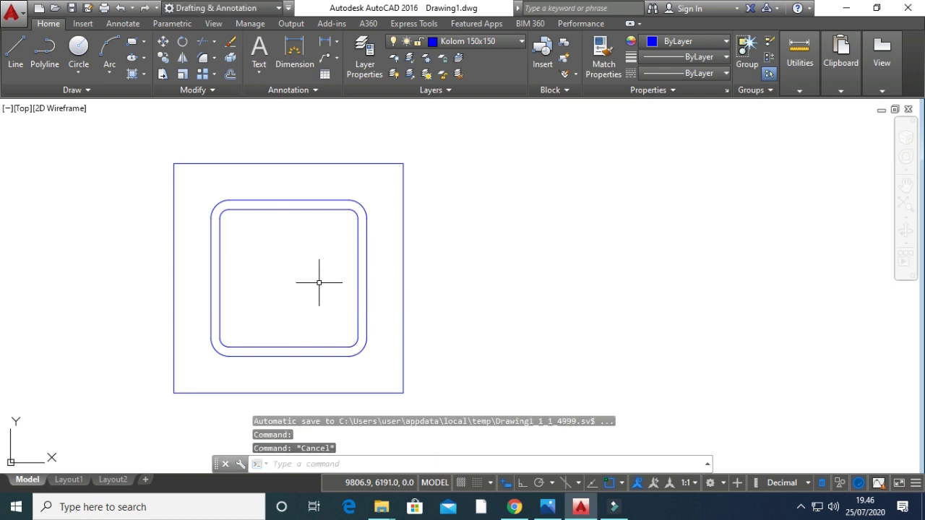
Draw a rebar circle centred on the inner rounded square's upper-left corner arc, with its radius reaching that arc.
type("c")
key("Return")
scroll(272, 228, "up", 4)
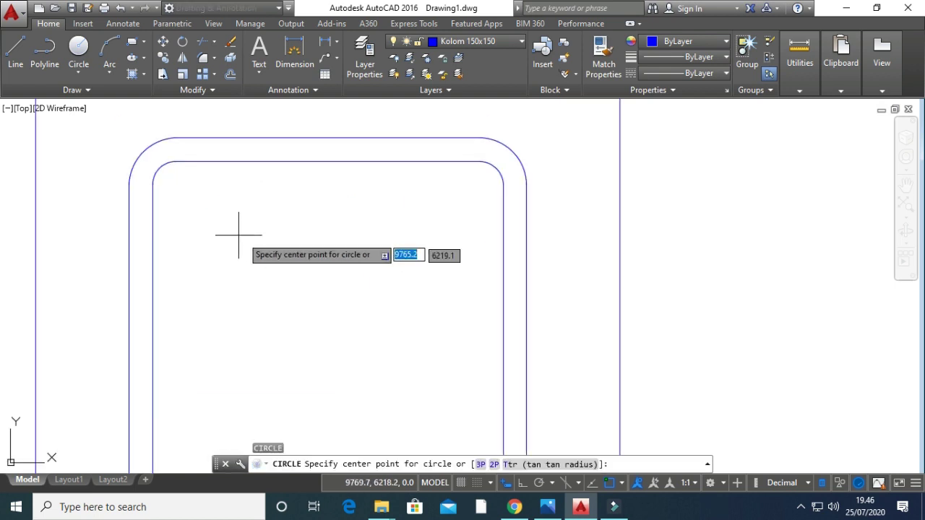
left_click(175, 185)
left_click(159, 167)
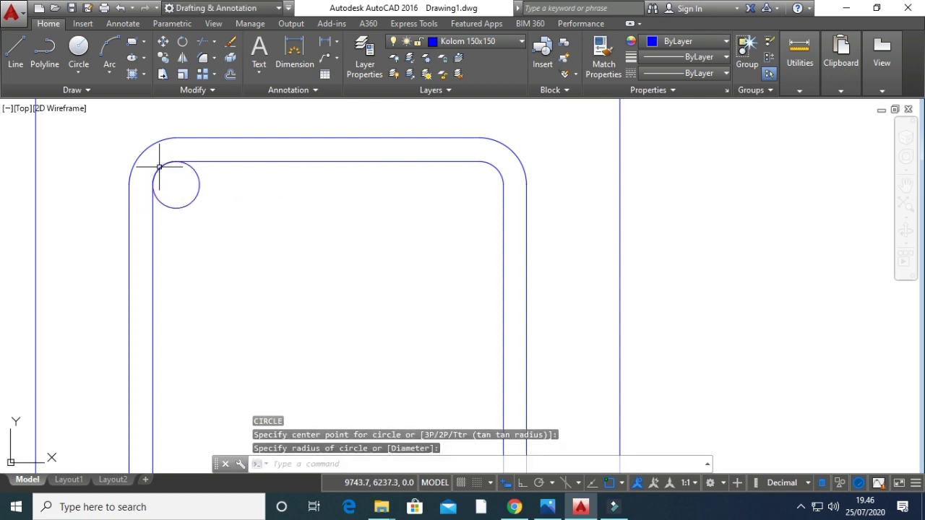
scroll(160, 168, "up", 8)
scroll(161, 164, "down", 8)
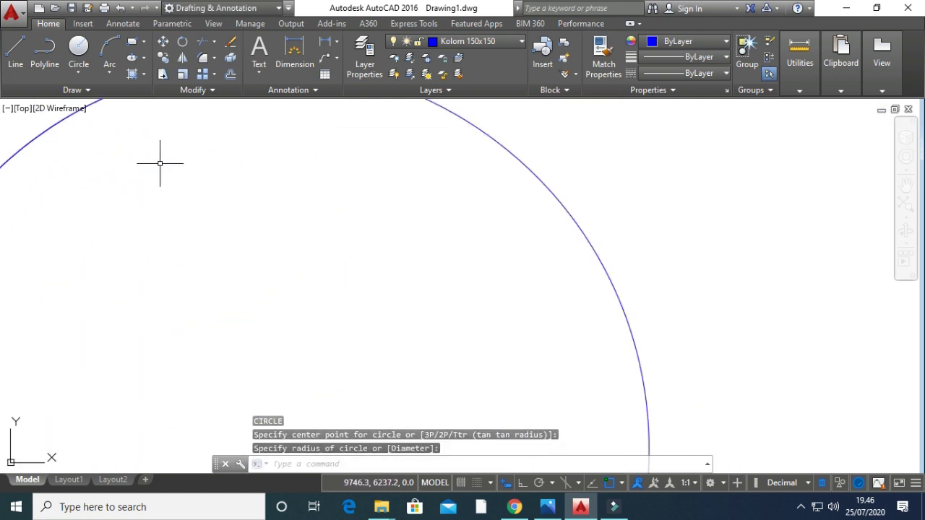
key("Escape")
key("Escape")
key("Escape")
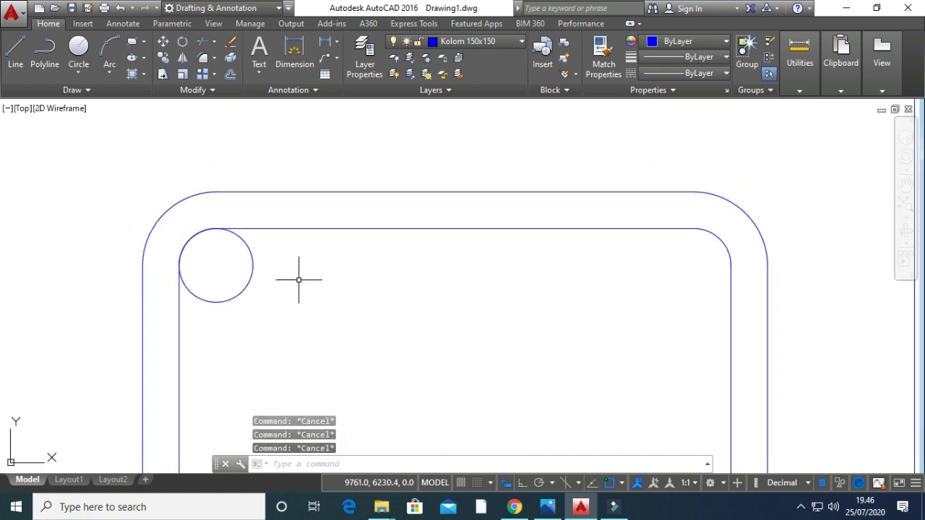
Mirror the rebar circle about the vertical midline of the inner rounded square, keeping the original.
scroll(309, 279, "down", 3)
scroll(298, 221, "up", 3)
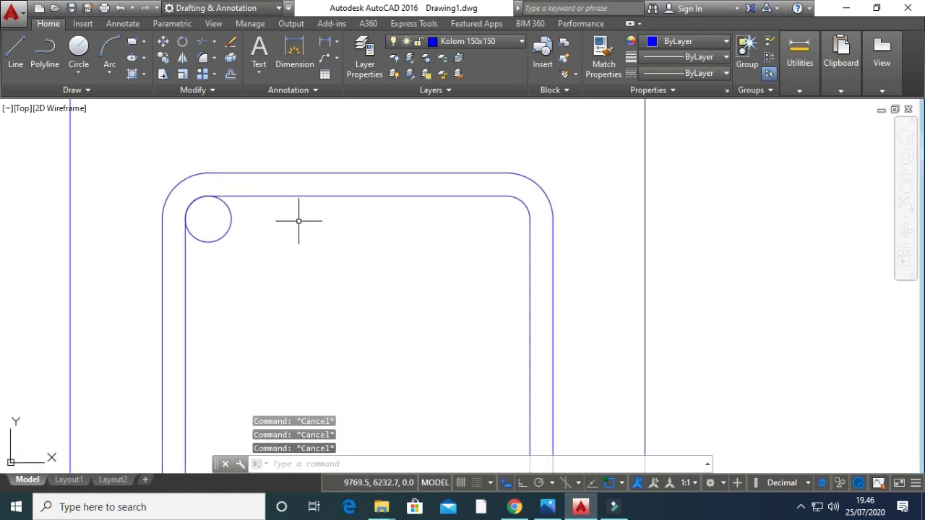
scroll(362, 279, "down", 4)
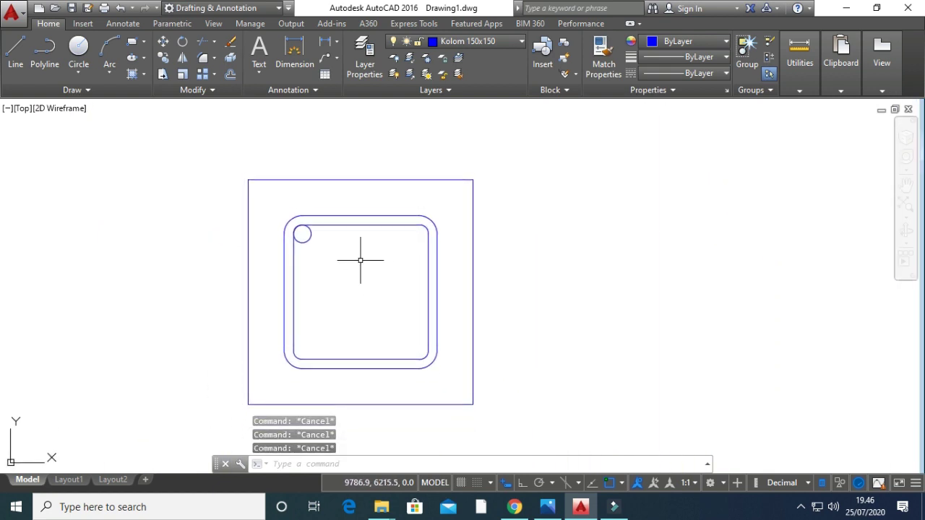
key("Return")
left_click(330, 266)
left_click(307, 235)
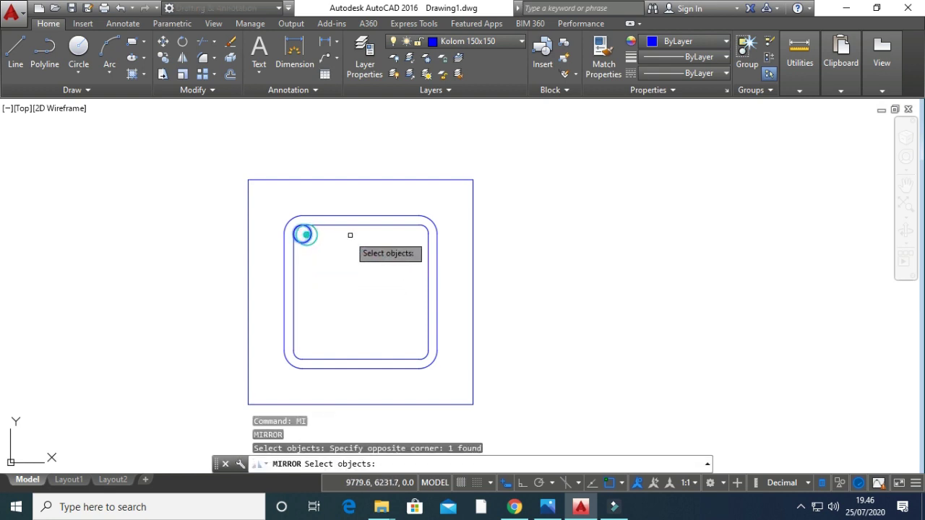
key("Return")
left_click(362, 225)
left_click(361, 360)
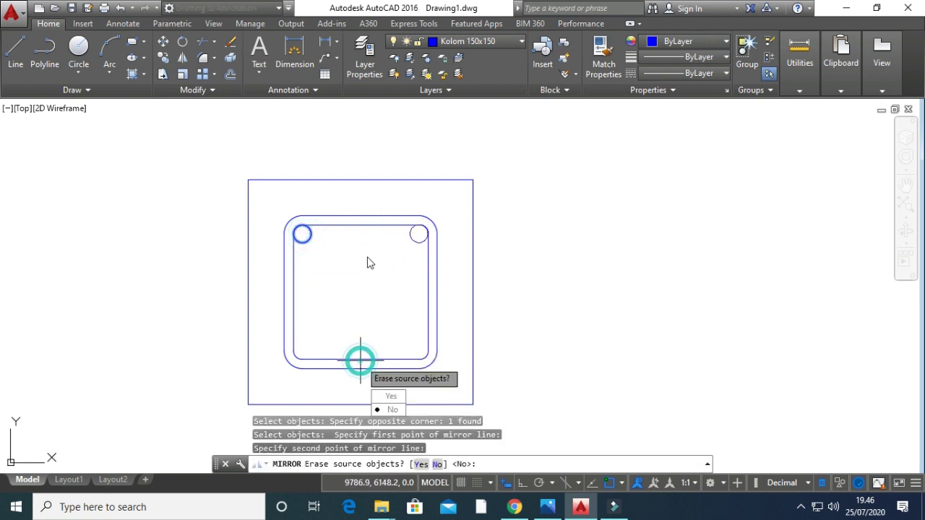
key("Return")
key("Return")
left_click(419, 234)
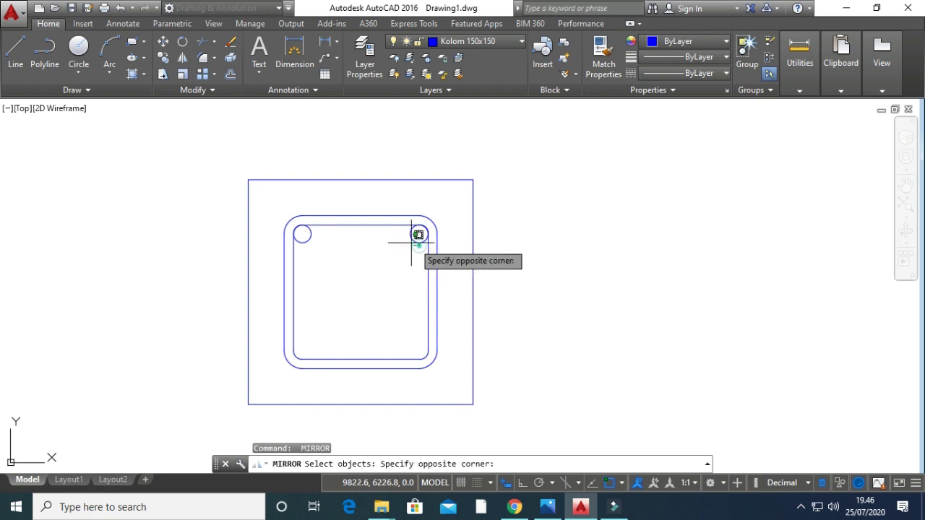
left_click(304, 233)
key("Return")
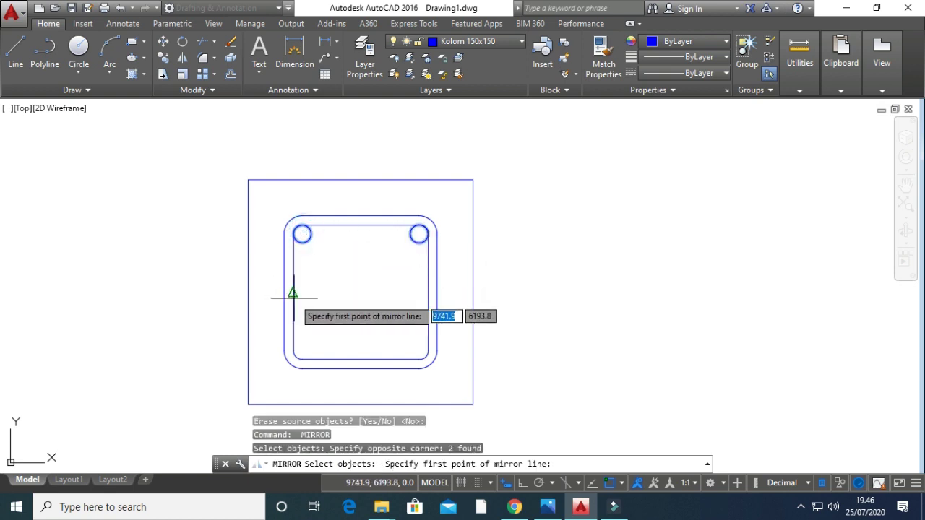
left_click(293, 292)
left_click(428, 292)
key("Escape")
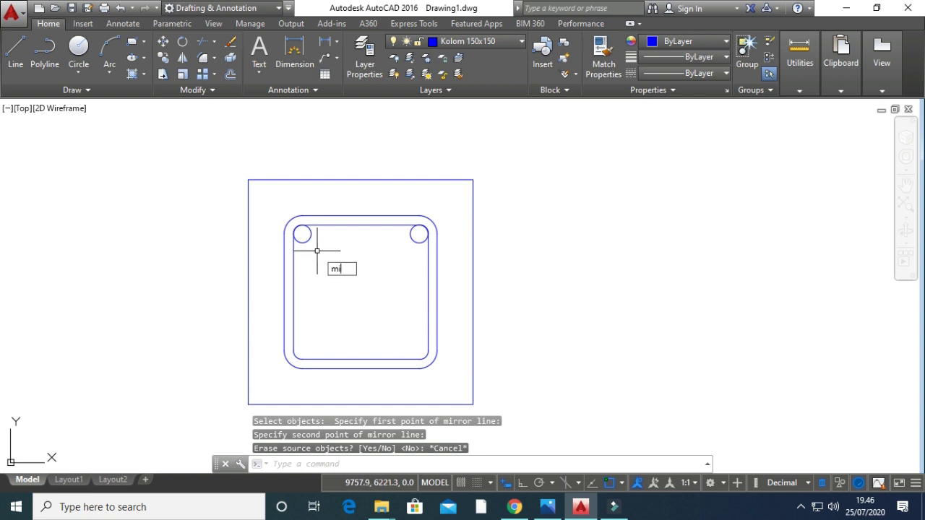
Mirror the two upper rebar circles about the horizontal midline of the inner rounded square, keeping the originals.
key("Return")
left_click(317, 250)
left_click(309, 241)
left_click(427, 260)
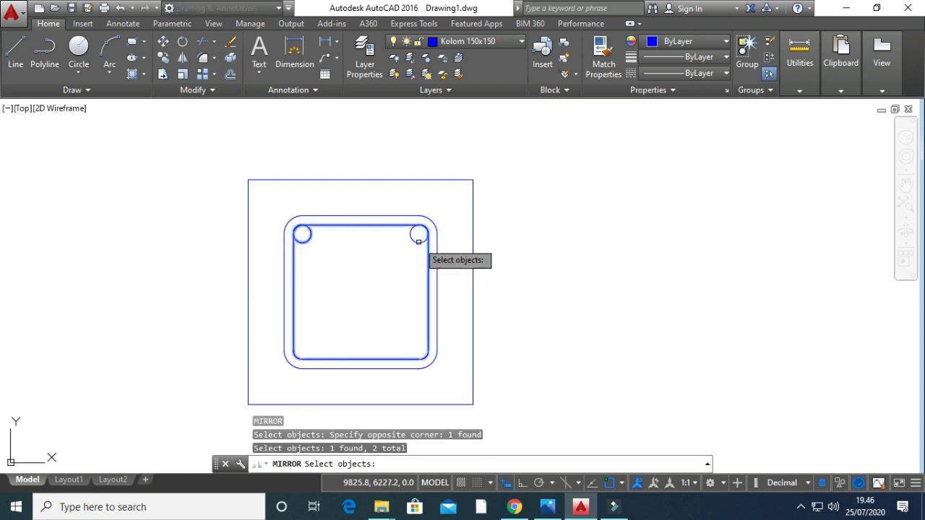
left_click(419, 242)
left_click(427, 254, "shift")
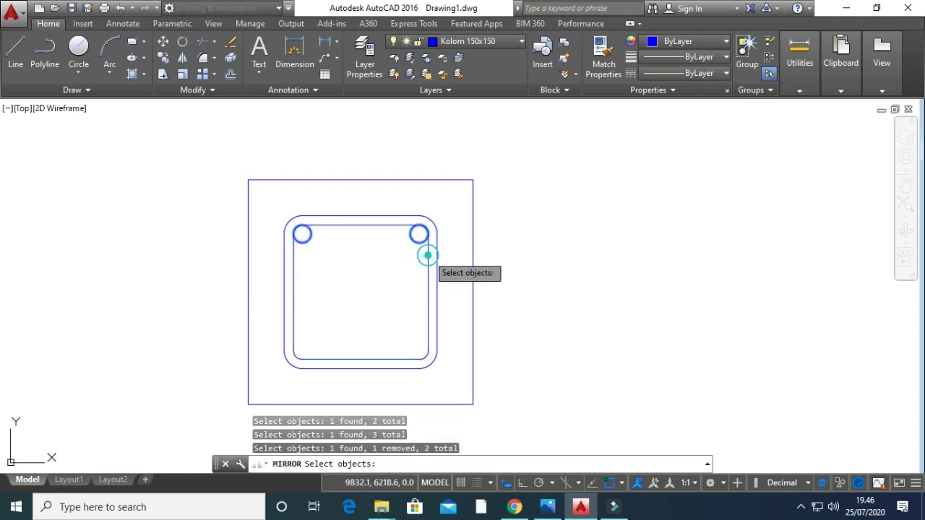
key("Return")
left_click(294, 292)
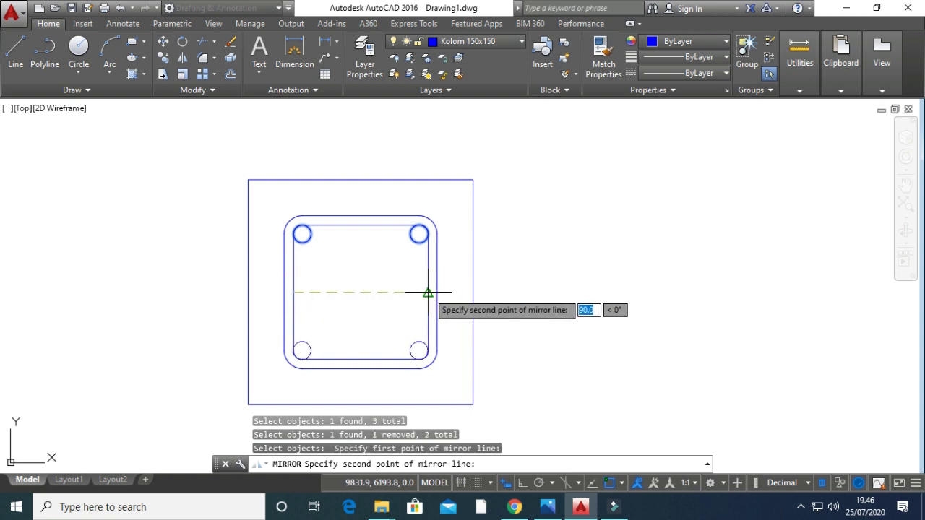
left_click(428, 292)
key("Return")
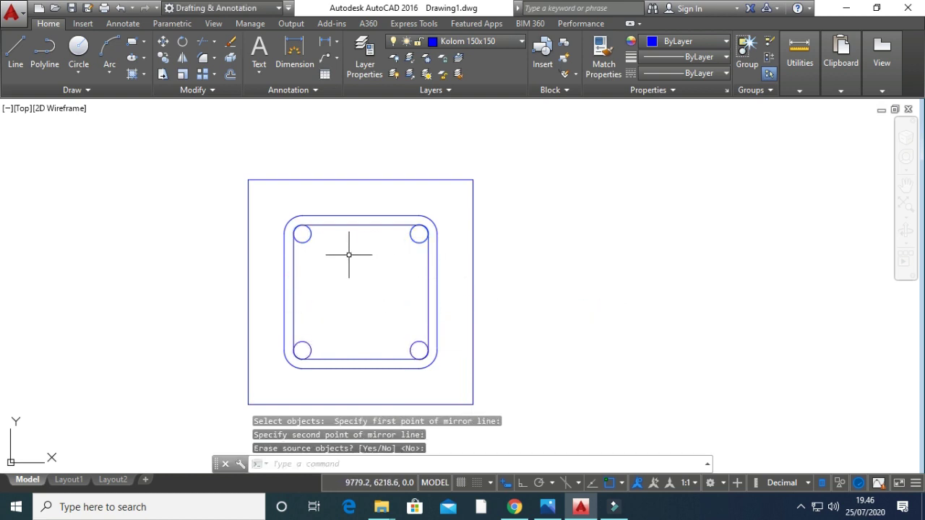
Offset the upper-left rebar circle outward by 6.
scroll(334, 251, "up", 4)
key("Escape")
key("Escape")
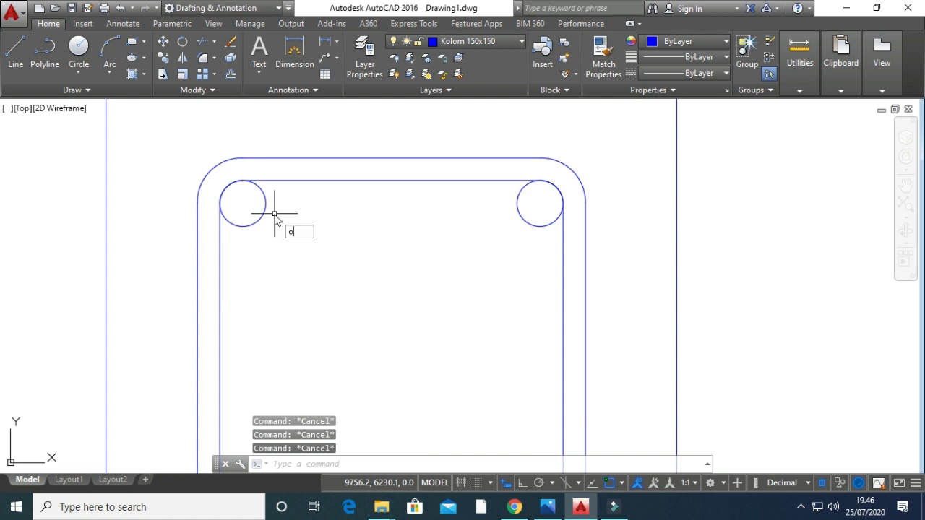
key("Return")
key("Return")
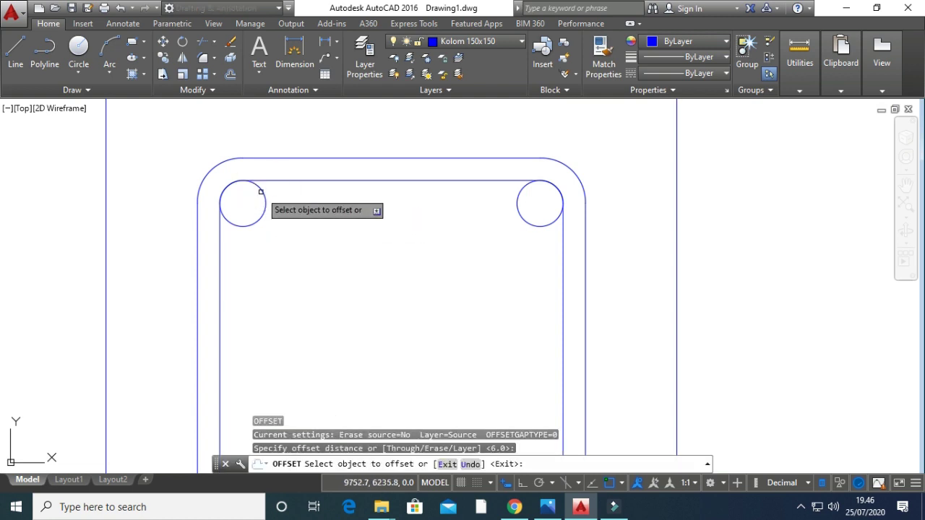
left_click(261, 191)
left_click(268, 161)
key("Escape")
key("Escape")
key("Escape")
key("Escape")
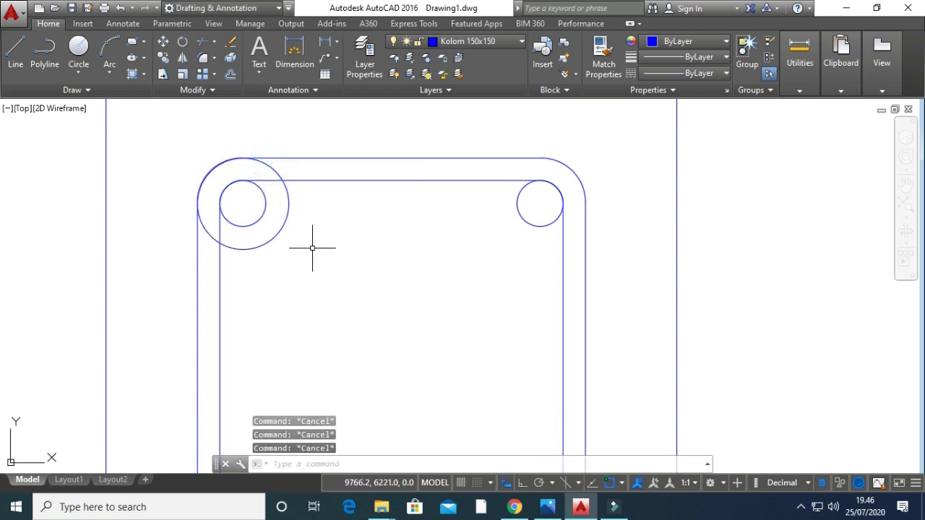
type("l")
key("Return")
left_click(237, 201)
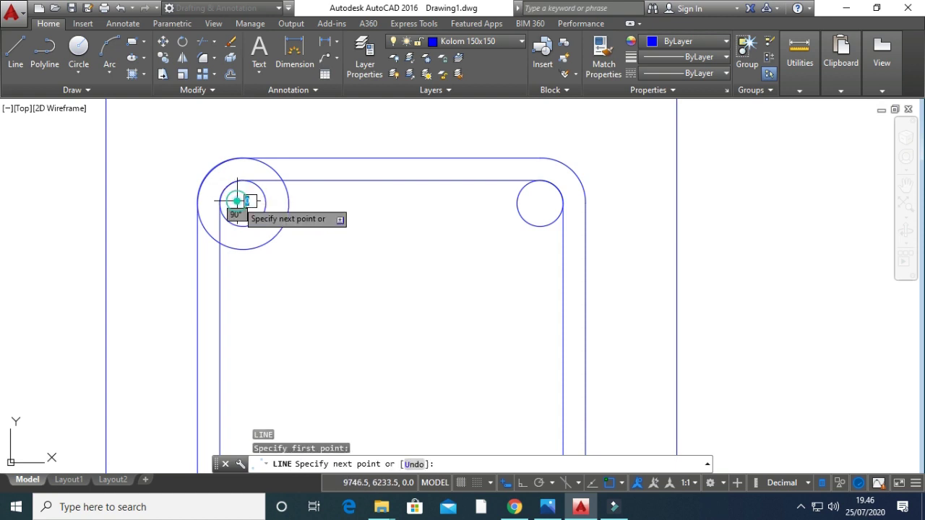
key("Escape")
Draw a 30-long line from the upper-left rebar circle's centre at an angle of -45°.
key("Return")
left_click(244, 201)
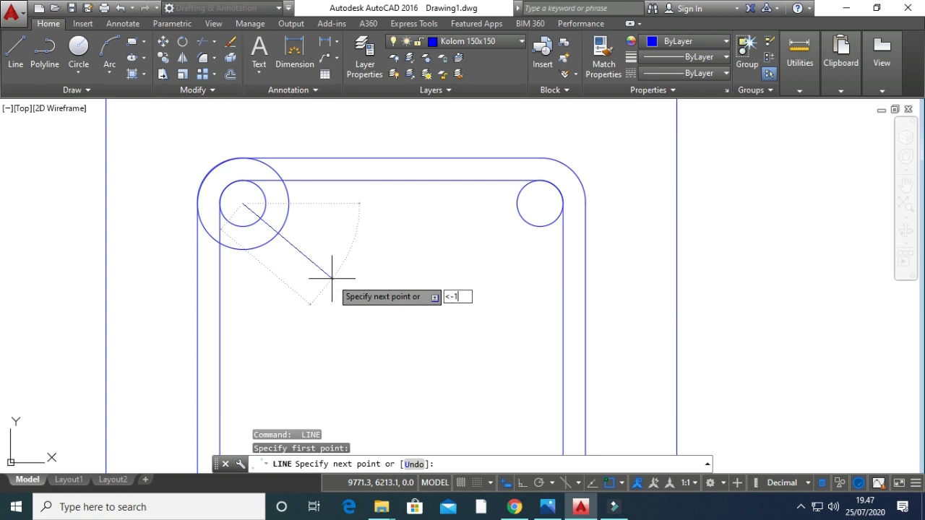
type("<-45")
key("Return")
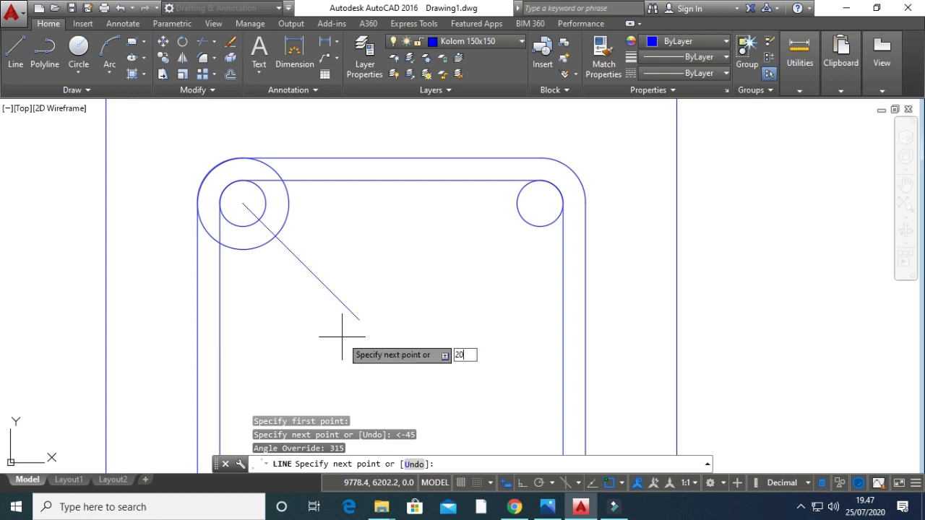
key("Return")
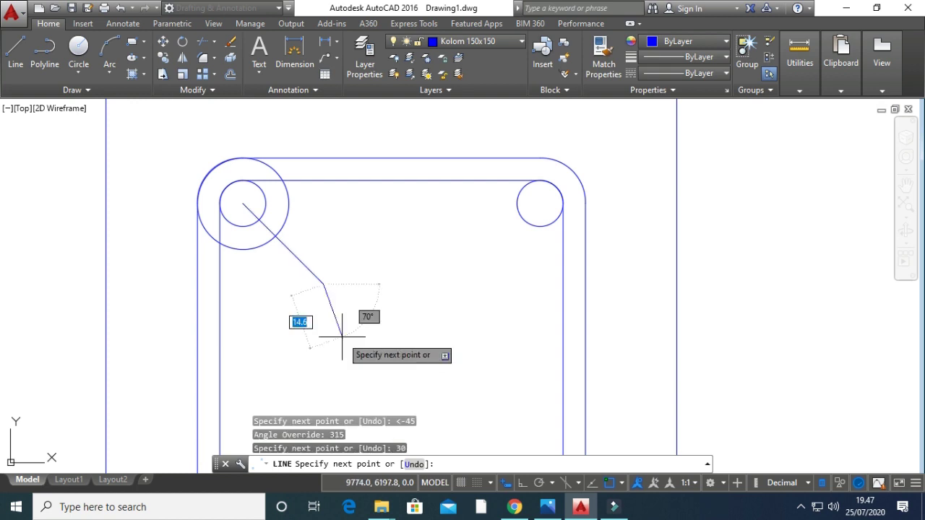
key("Escape")
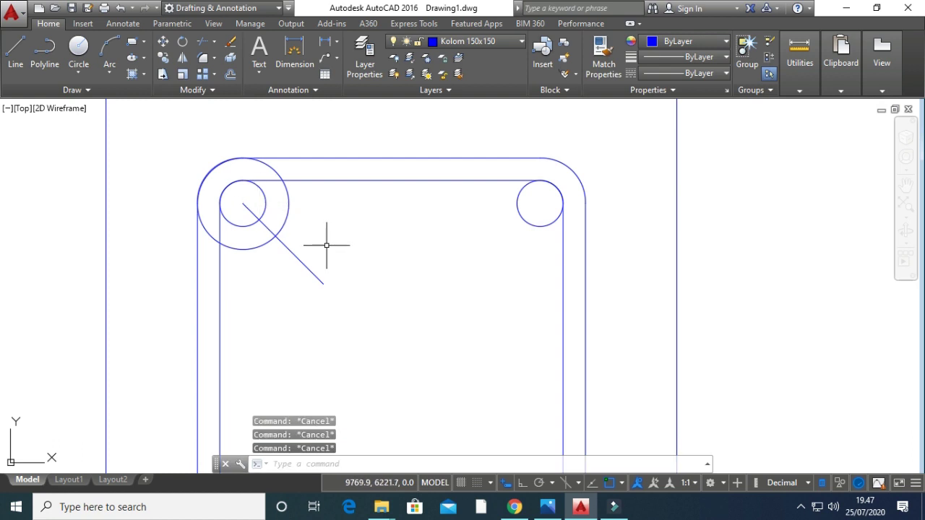
Offset the diagonal line by 6 toward the upper right, and offset that copy by 6 again.
key("Return")
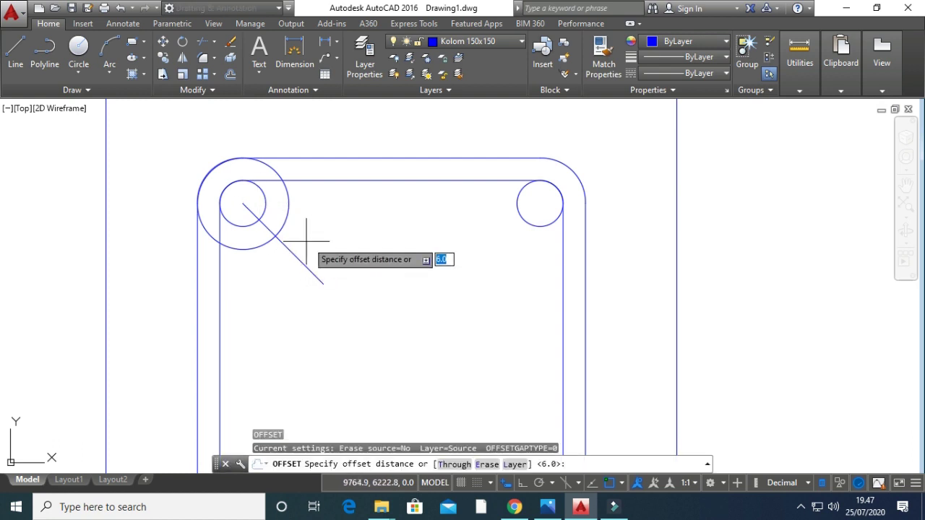
key("Return")
left_click(285, 247)
left_click(310, 225)
left_click(301, 231)
left_click(318, 218)
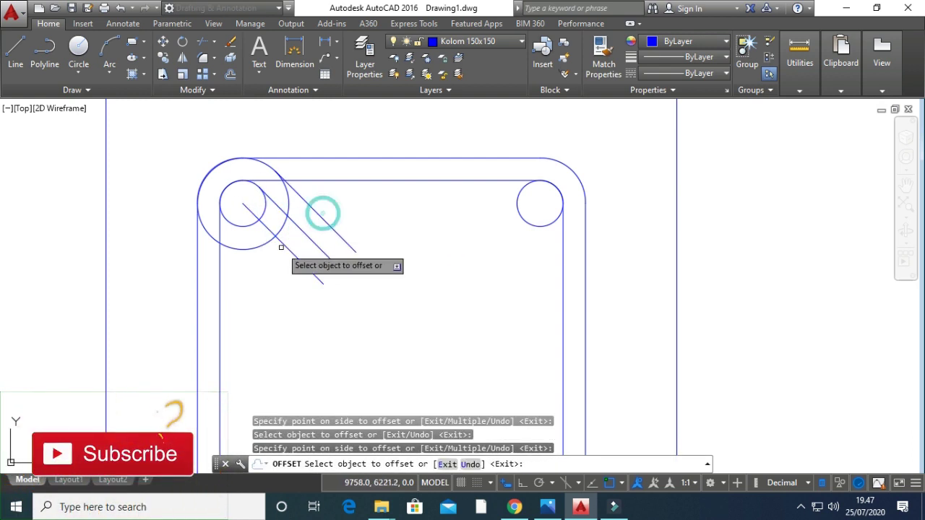
Offset the original diagonal line by 6 toward the lower left, and offset that copy by 6 again.
left_click(282, 244)
left_click(259, 256)
left_click(269, 262)
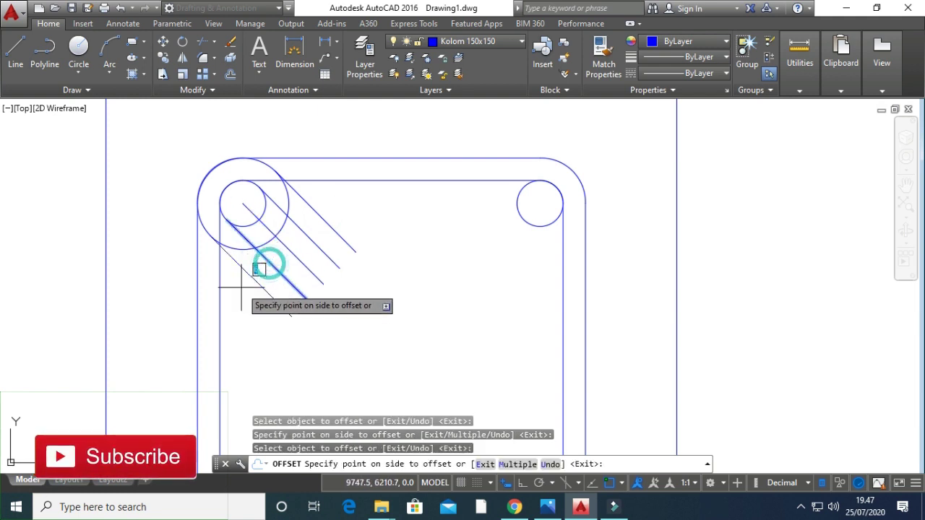
left_click(239, 284)
key("Escape")
key("Escape")
key("Escape")
key("Escape")
Erase the original diagonal line that starts at the rebar circle's centre.
type("e")
key("Return")
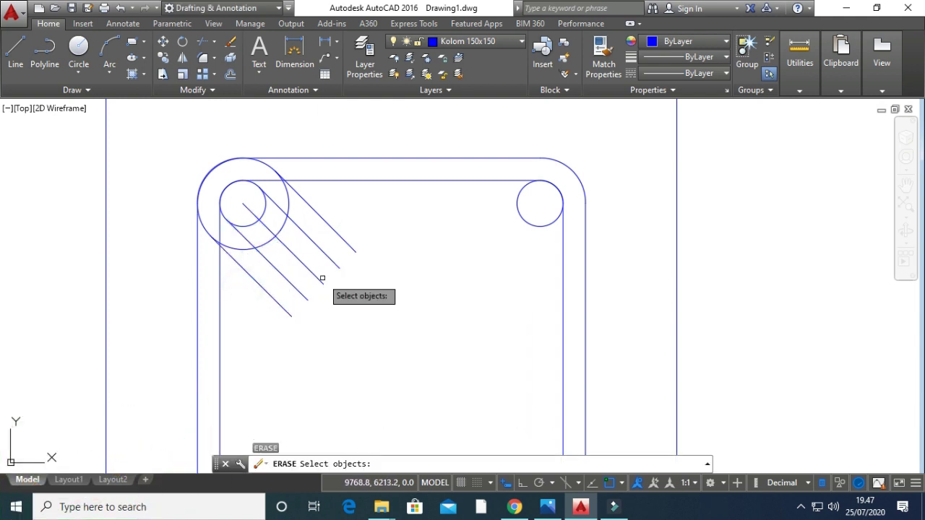
left_click(316, 275)
key("Return")
key("Escape")
key("Escape")
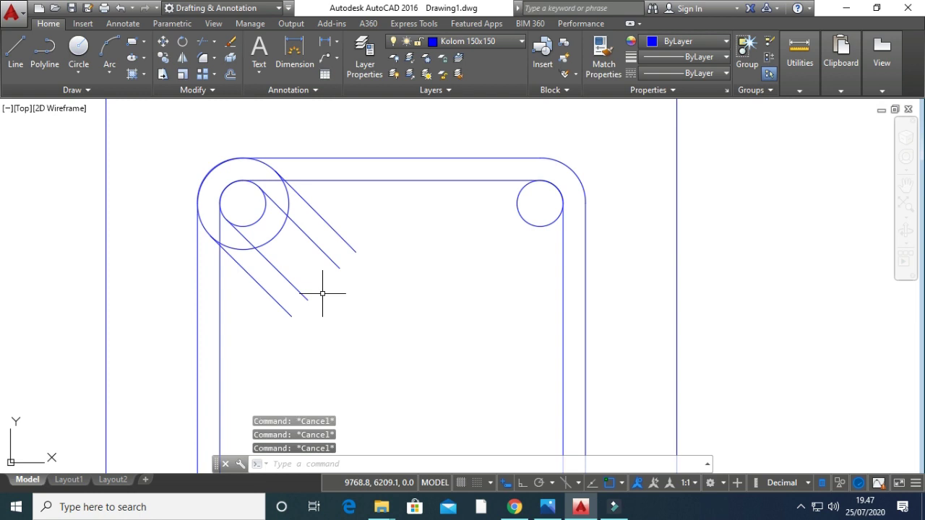
Close the free ends of both diagonal stirrup hooks with short lines joining each pair of offset lines.
type("l")
key("Return")
left_click(291, 316)
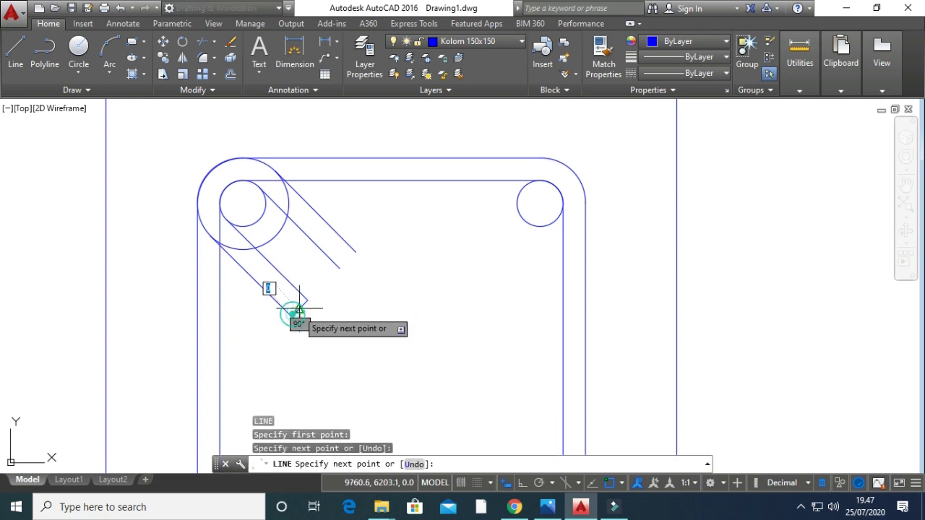
left_click(307, 300)
key("Return")
key("Return")
left_click(340, 268)
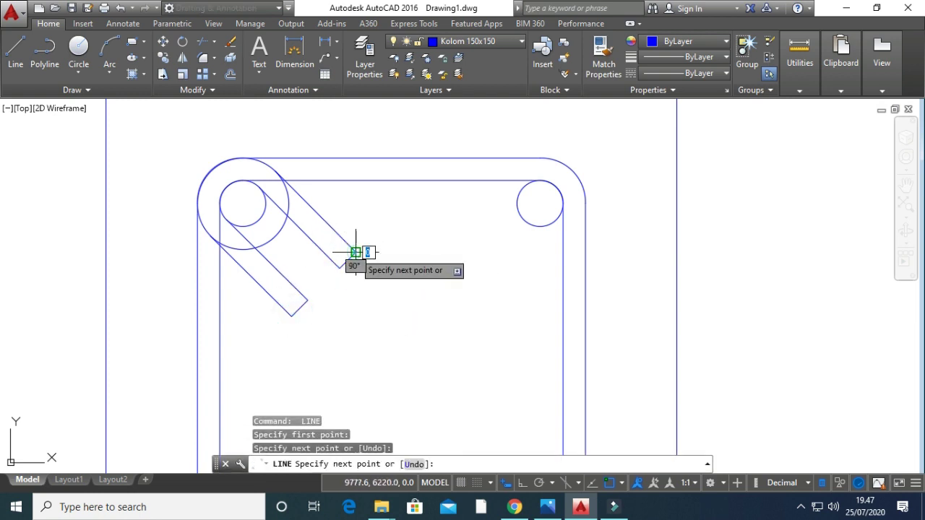
left_click(355, 253)
key("Escape")
key("Escape")
key("Escape")
key("Escape")
Trim the inner top stirrup line and the outer circle where they cross the upper hook.
scroll(258, 200, "up", 5)
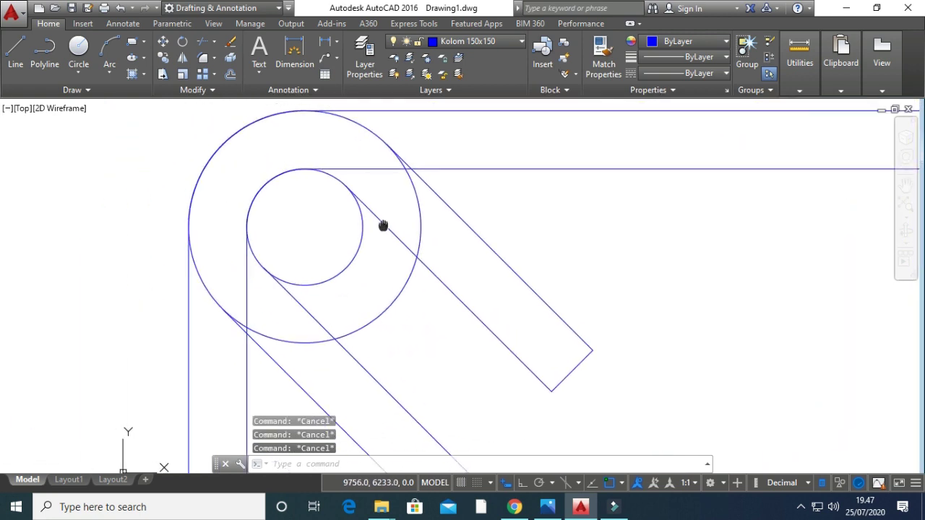
scroll(351, 246, "down", 2)
middle_click_drag(351, 251, 355, 276)
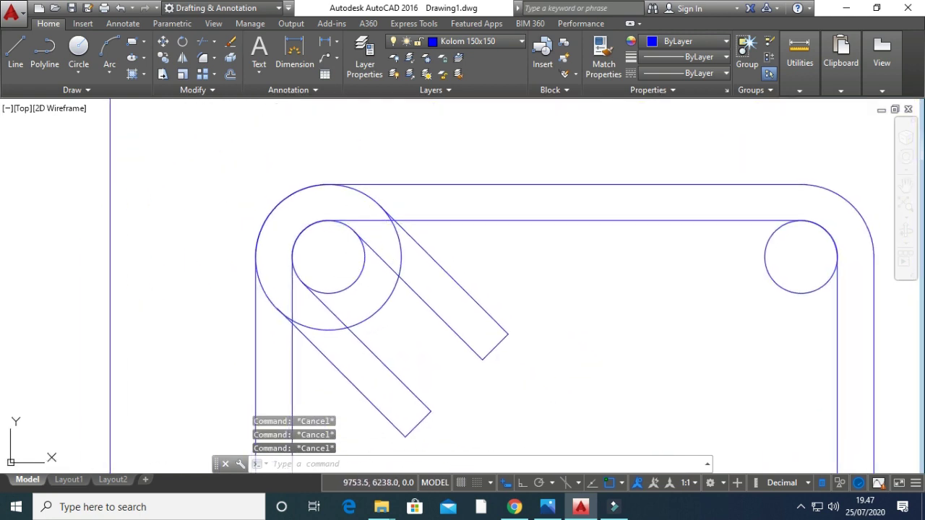
type("tr")
key("Return")
key("Return")
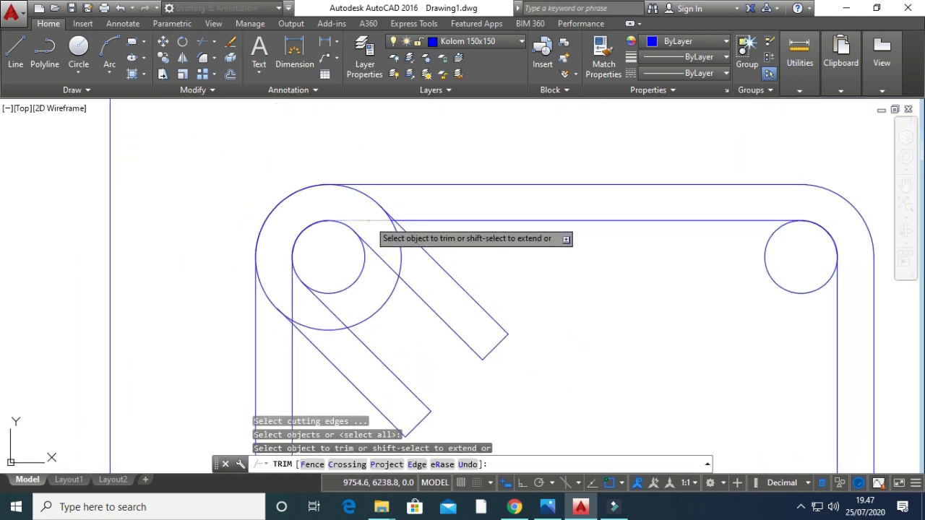
scroll(372, 219, "up", 5)
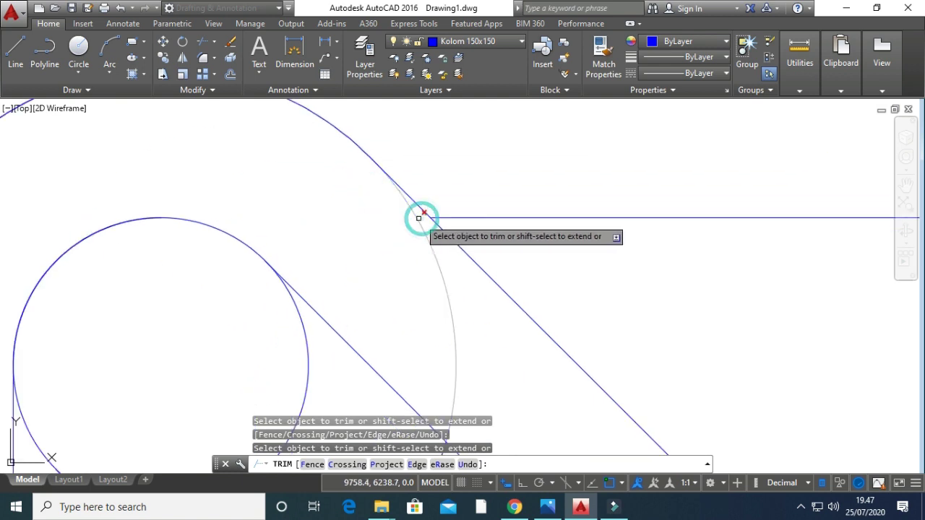
scroll(419, 219, "down", 5)
middle_click_drag(378, 271, 427, 235)
scroll(397, 270, "up", 2)
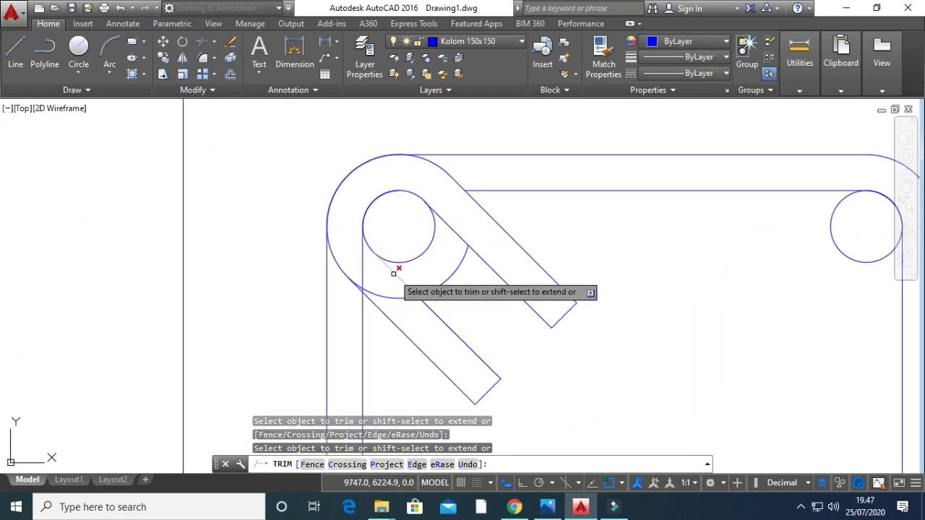
Try to trim the lower hook's inner edge between the rebar circle and the outer circle, and undo it.
left_click(394, 272)
middle_click_drag(344, 296, 348, 300)
key("ctrl+z")
Trim the outer circle around the lower hook and cut the hook's outer edge back to the stirrup's inner left line.
scroll(357, 292, "up", 6)
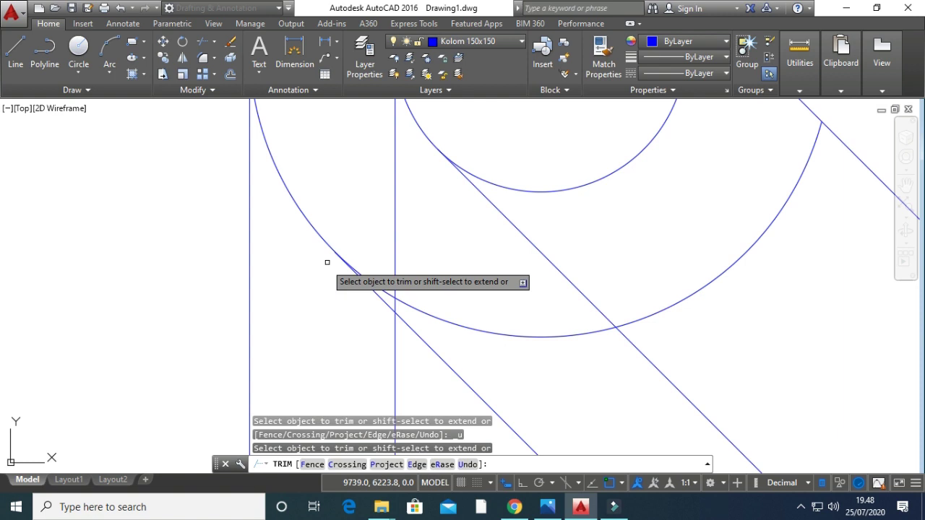
left_click(309, 225)
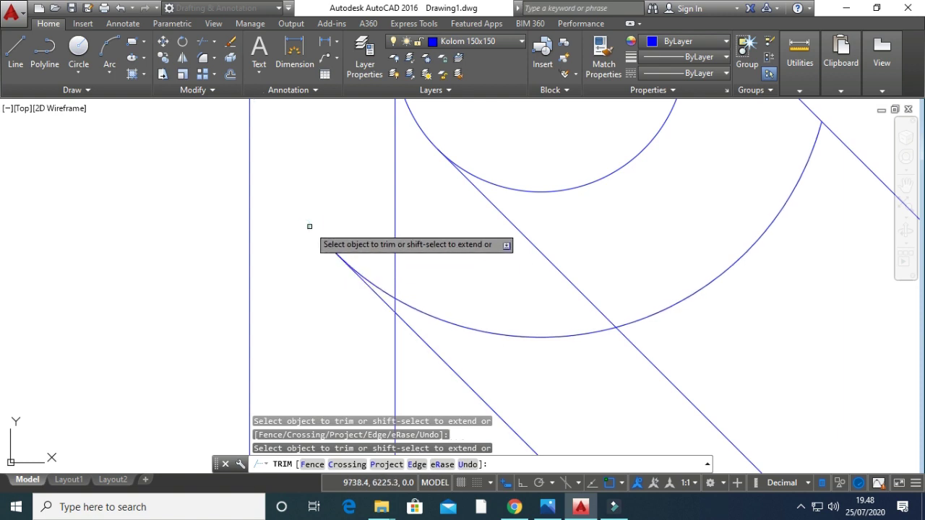
left_click(372, 284)
scroll(434, 347, "down", 4)
middle_click_drag(451, 379, 368, 348)
left_click(368, 348)
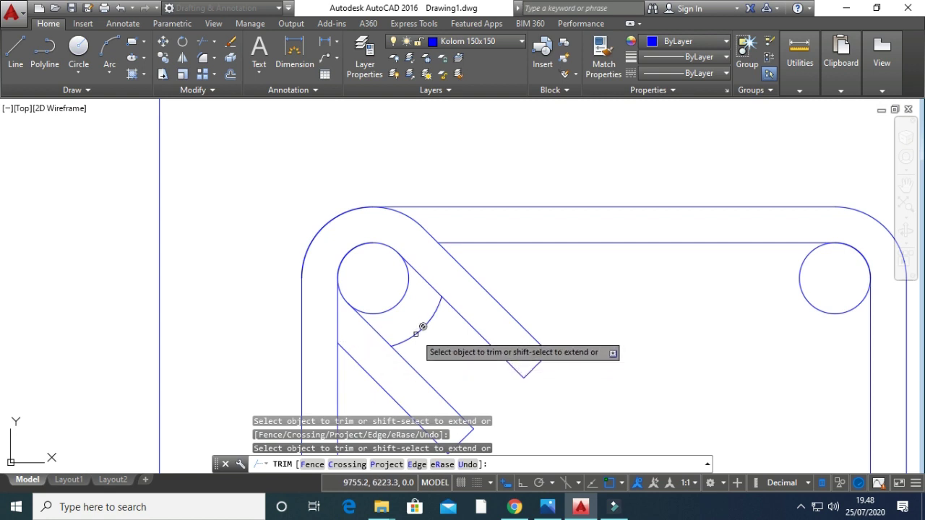
scroll(426, 340, "down", 5)
key("Escape")
key("Escape")
key("Escape")
scroll(373, 348, "up", 2)
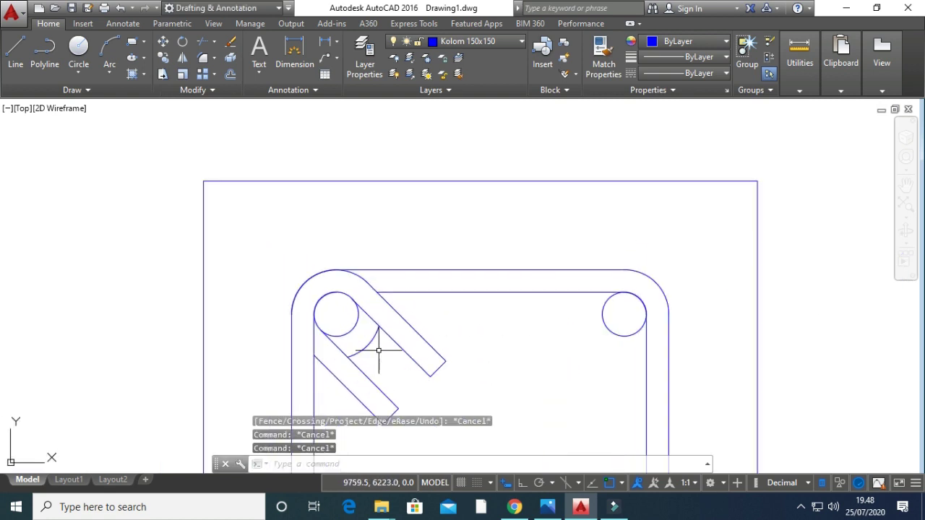
key("Return")
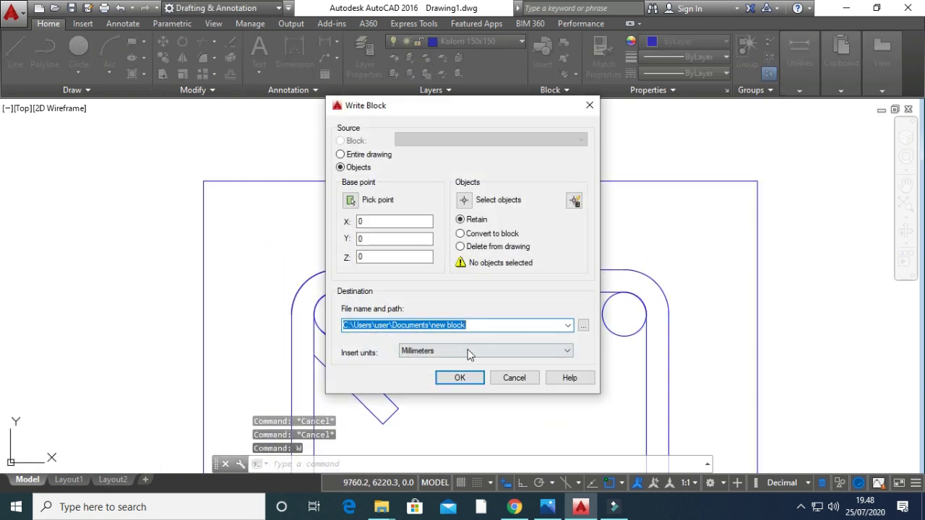
left_click(508, 378)
key("Return")
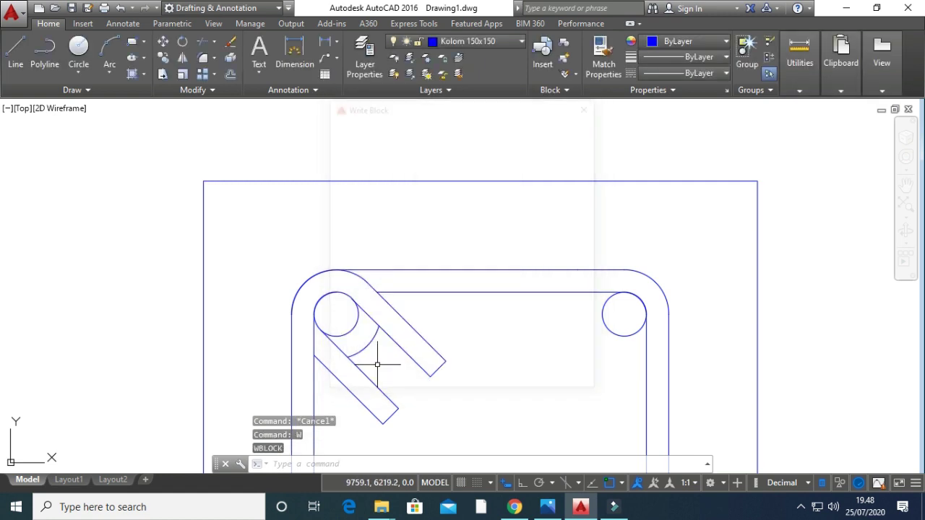
key("Escape")
key("Escape")
key("Escape")
Erase the leftover arc of the outer circle between the two stirrup hooks.
type("e")
key("Return")
left_click(365, 342)
left_click(427, 372)
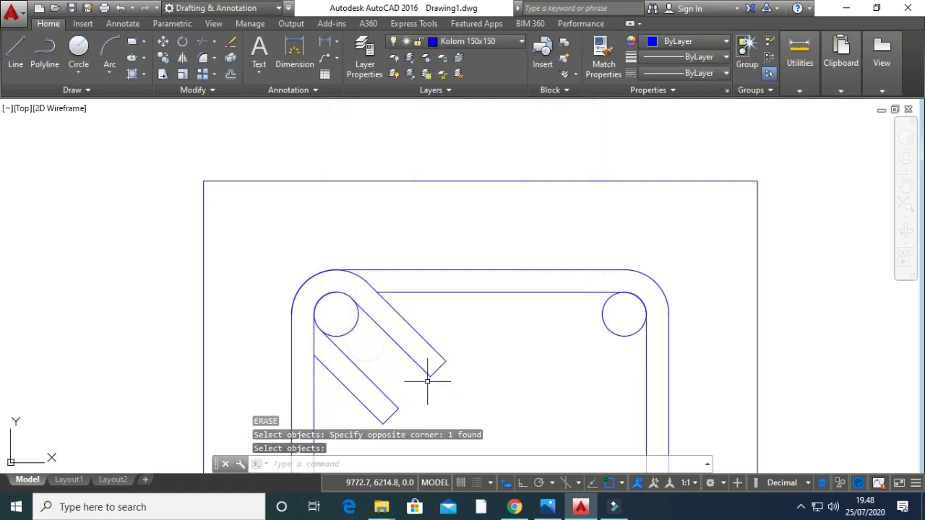
Examine the hooked upper-left stirrup corner and the whole column section.
scroll(427, 372, "down", 3)
scroll(393, 330, "up", 2)
scroll(416, 342, "down", 4)
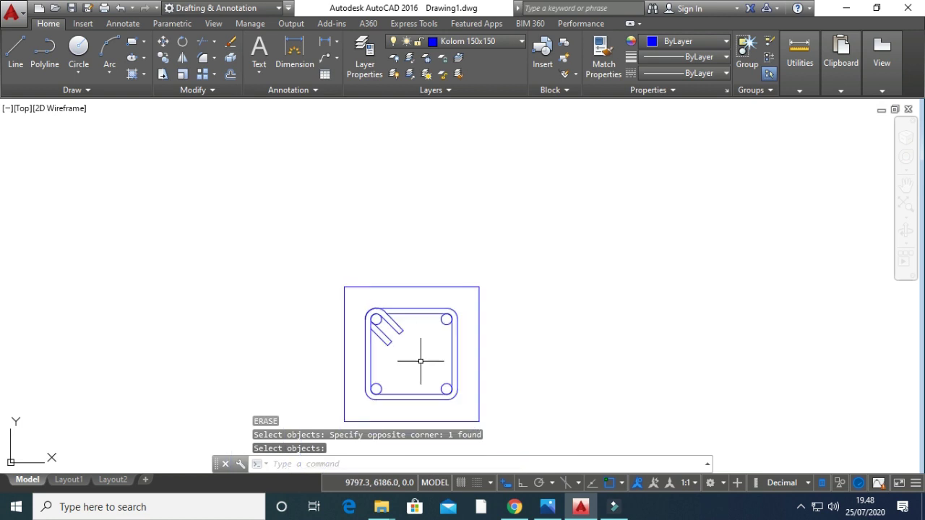
middle_click_drag(419, 362, 383, 315)
scroll(337, 320, "up", 10)
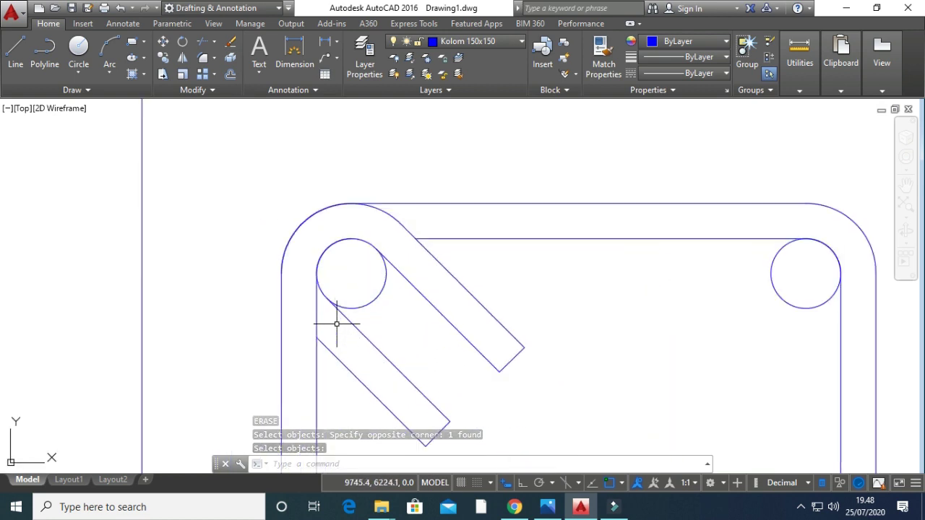
scroll(352, 196, "down", 8)
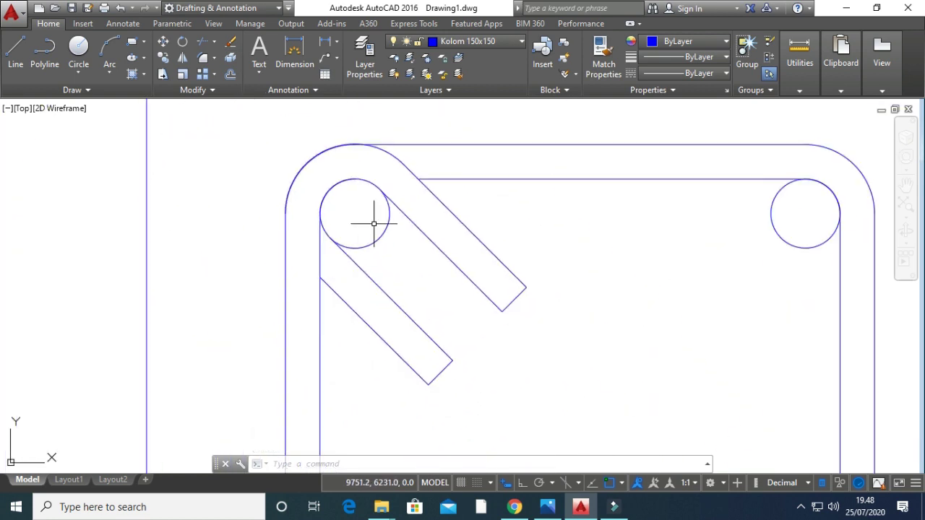
key("Escape")
scroll(388, 320, "down", 4)
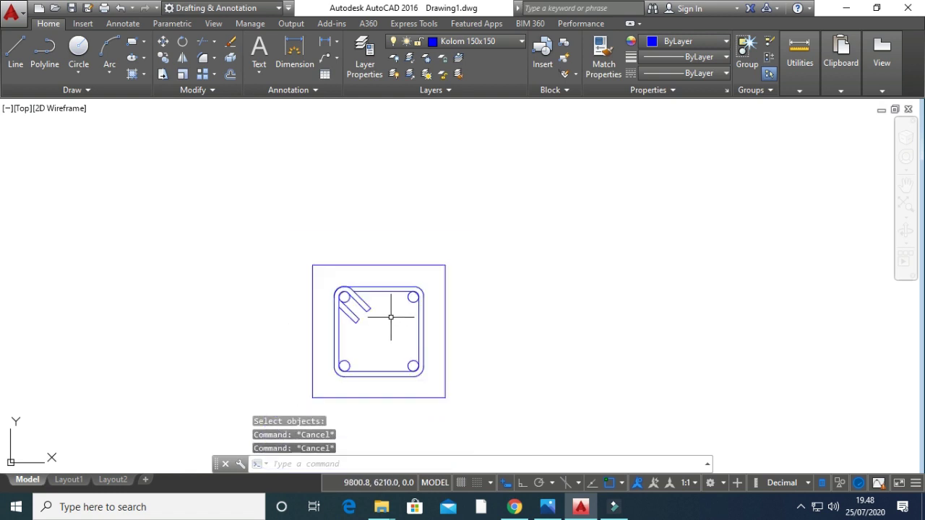
Make arsiran the current layer and set up a hatch with the ANSI33 pattern at scale 4.
left_click(489, 43)
left_click(455, 74)
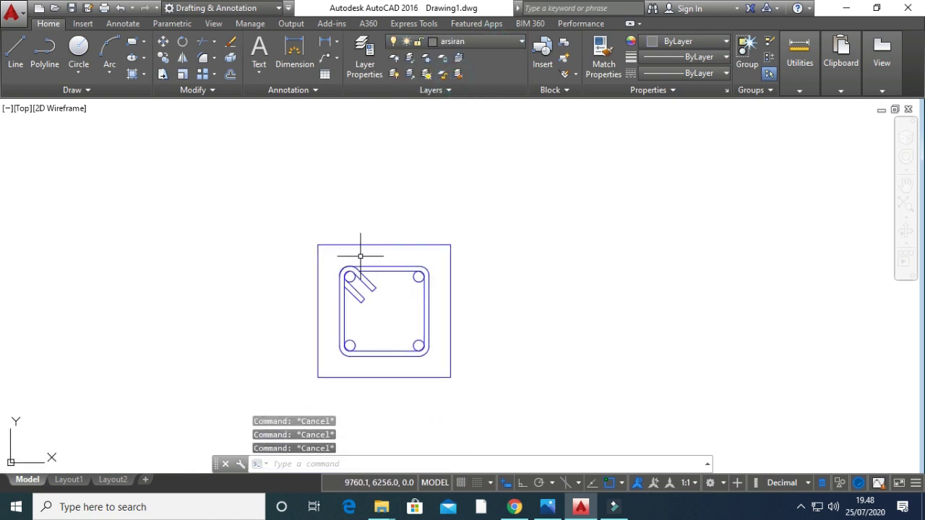
type("h")
key("Return")
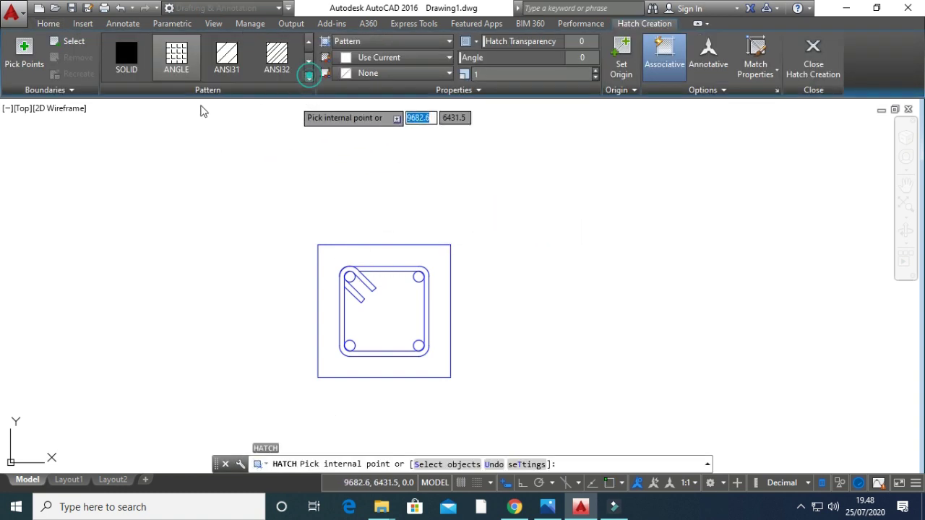
left_click(309, 76)
left_click(129, 115)
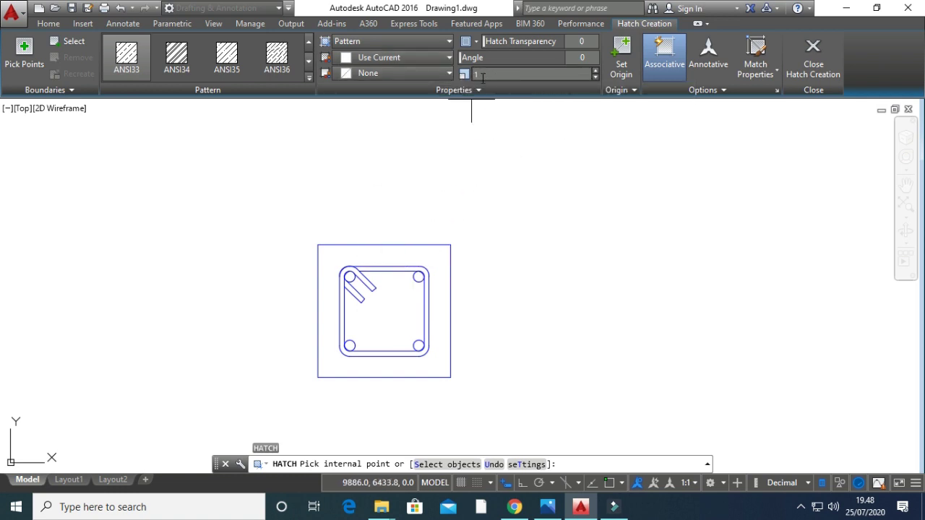
type("4")
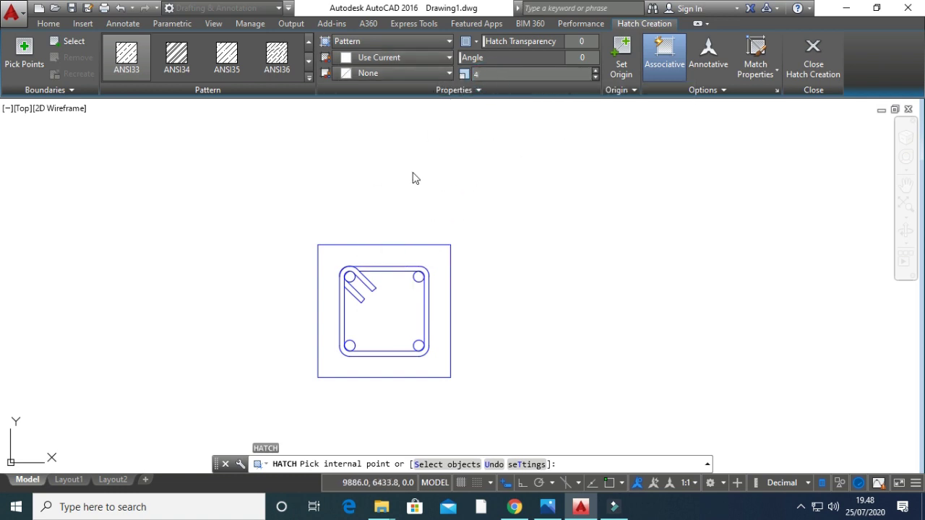
Hatch the four corner rebar circles of the column section and set the hatch scale to 1.
scroll(318, 307, "up", 6)
left_click(24, 54)
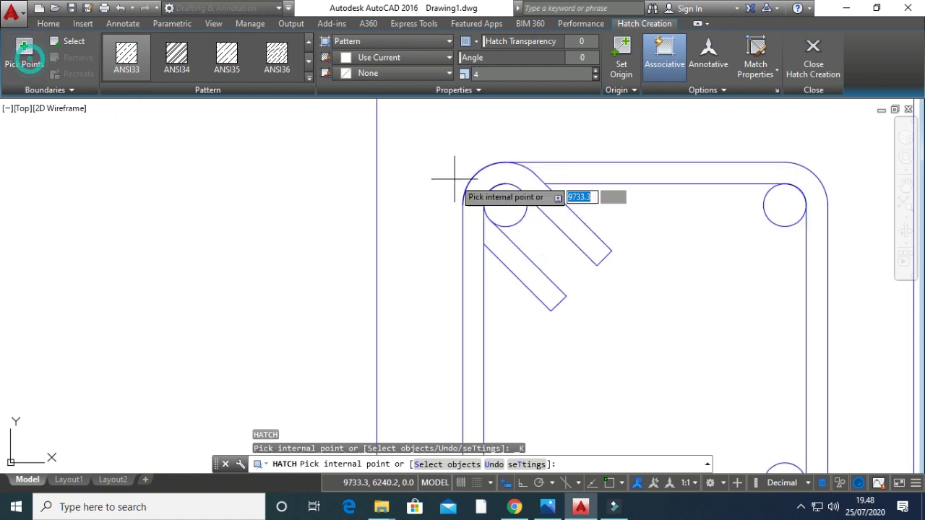
left_click(503, 204)
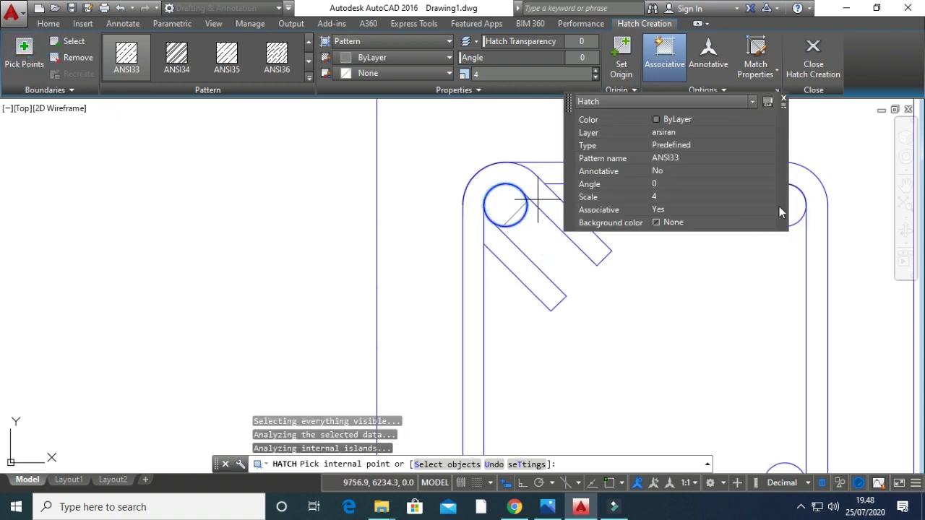
scroll(793, 202, "down", 6)
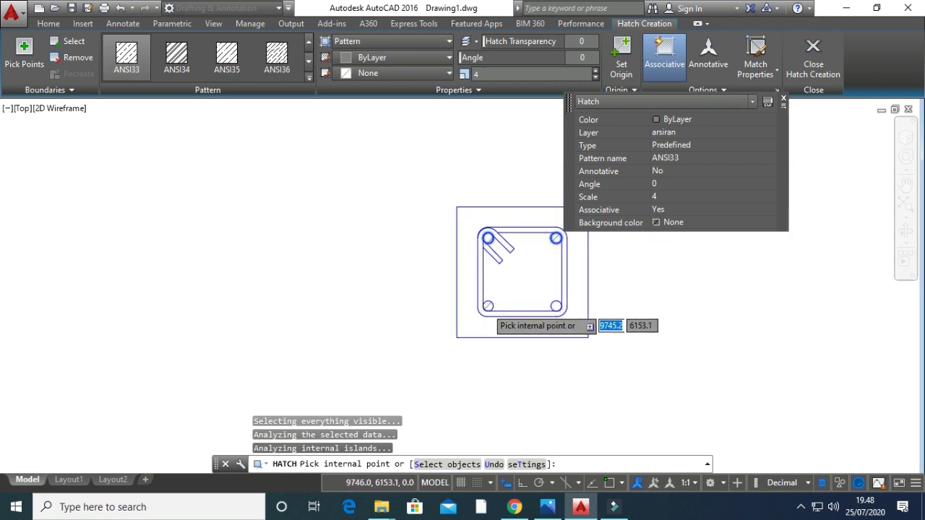
scroll(495, 314, "up", 8)
scroll(506, 326, "down", 4)
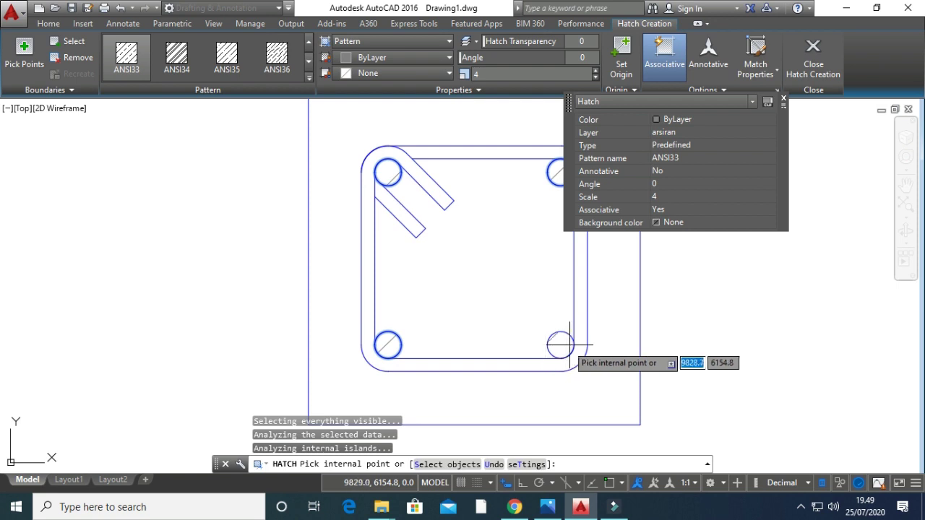
left_click(562, 342)
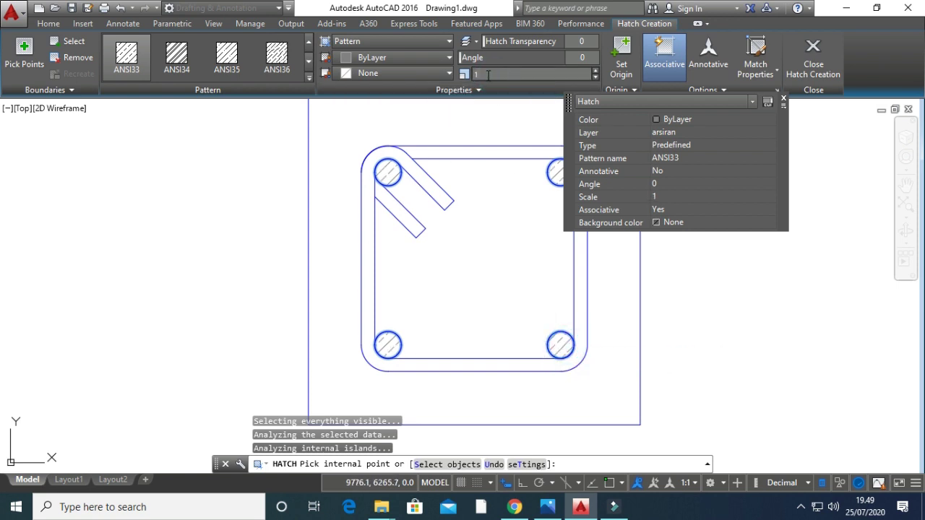
key("Return")
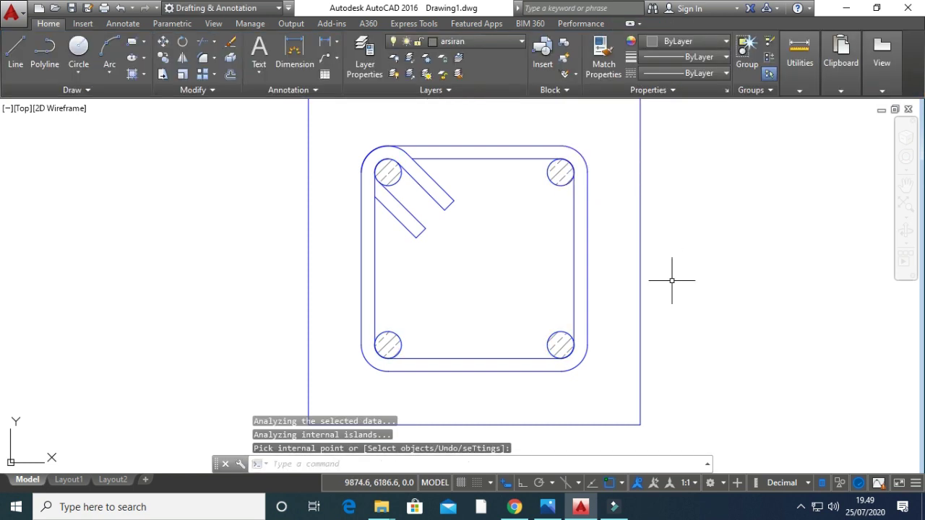
Turn off the Quick Properties panel.
left_click(822, 483)
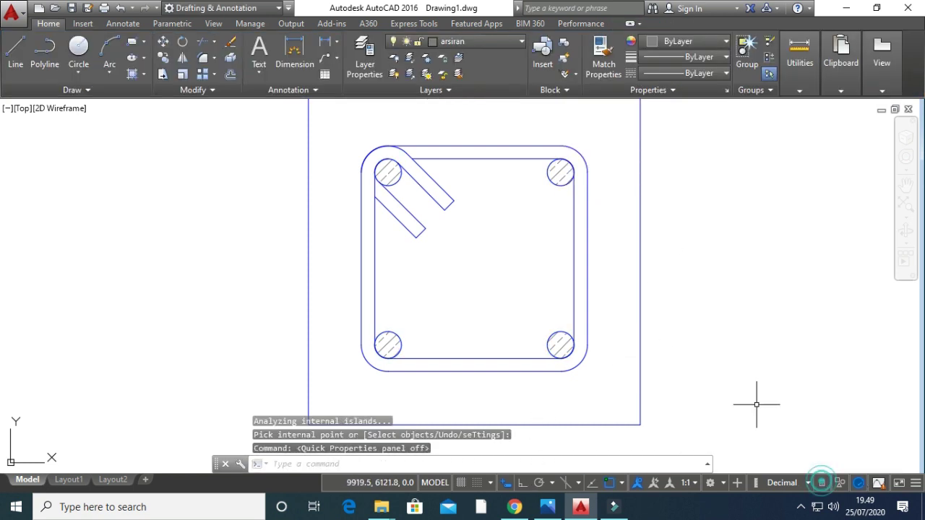
scroll(699, 339, "down", 4)
mouse_move(665, 351)
middle_mouse_down()
mouse_move(593, 380)
mouse_move(496, 372)
middle_mouse_up()
scroll(446, 342, "up", 6)
scroll(446, 340, "down", 2)
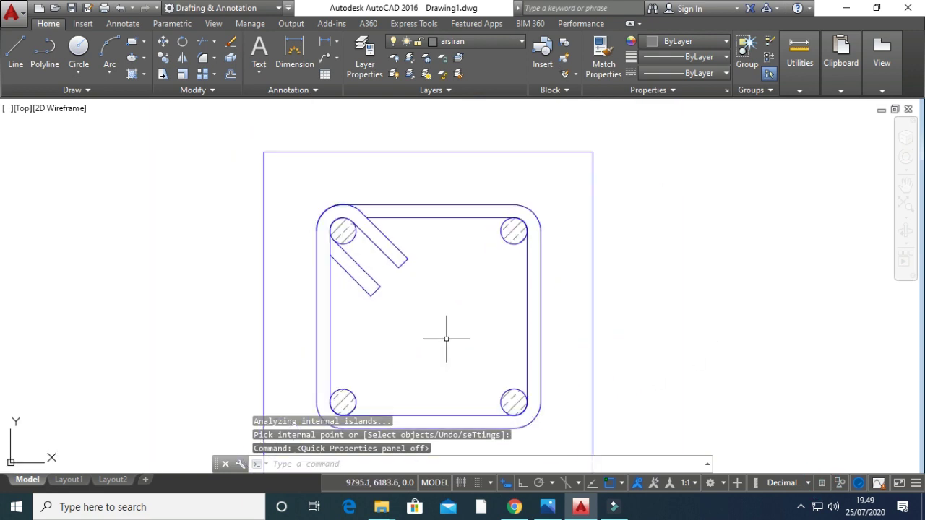
mouse_move(446, 338)
middle_mouse_down()
mouse_move(407, 284)
mouse_move(351, 299)
middle_mouse_up()
scroll(407, 283, "down", 2)
key("Escape")
key("Escape")
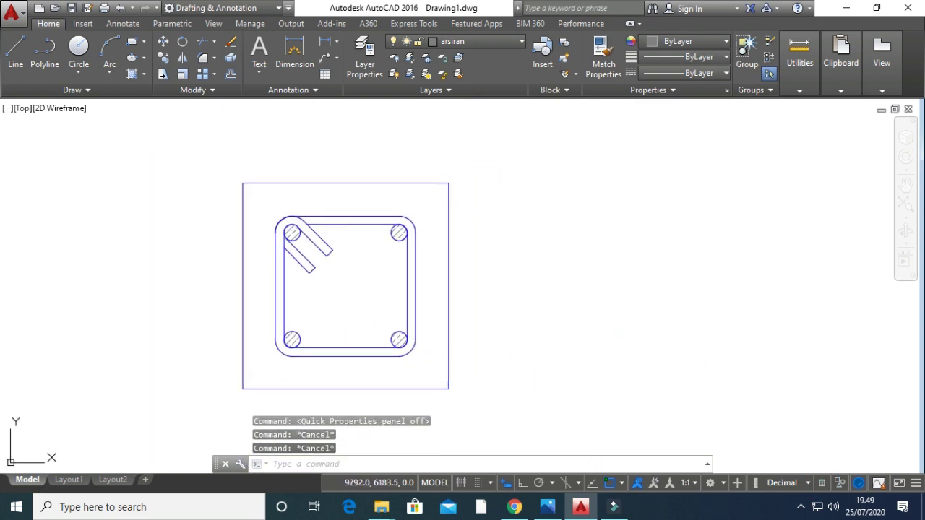
Hatch the area between the column outline and the stirrup with the AR-CONC pattern at scale 0.3.
type("h")
key("Return")
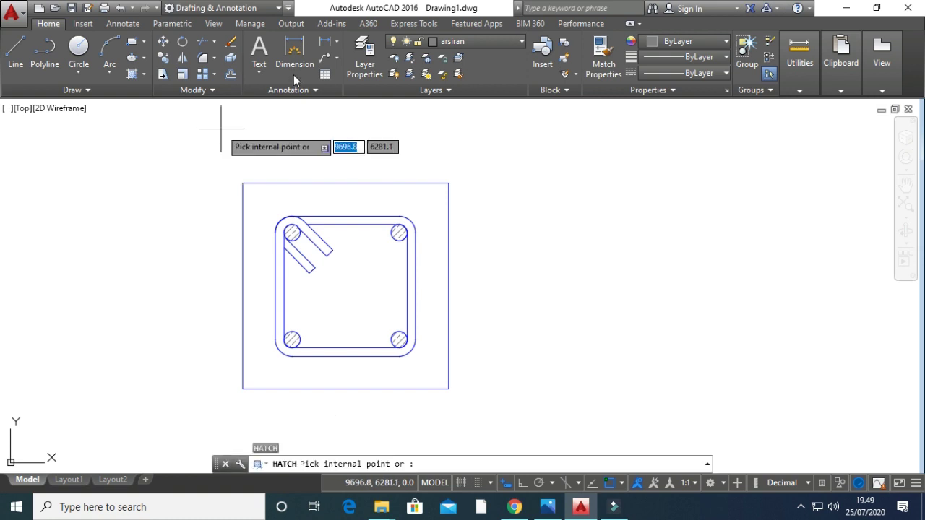
left_click(309, 79)
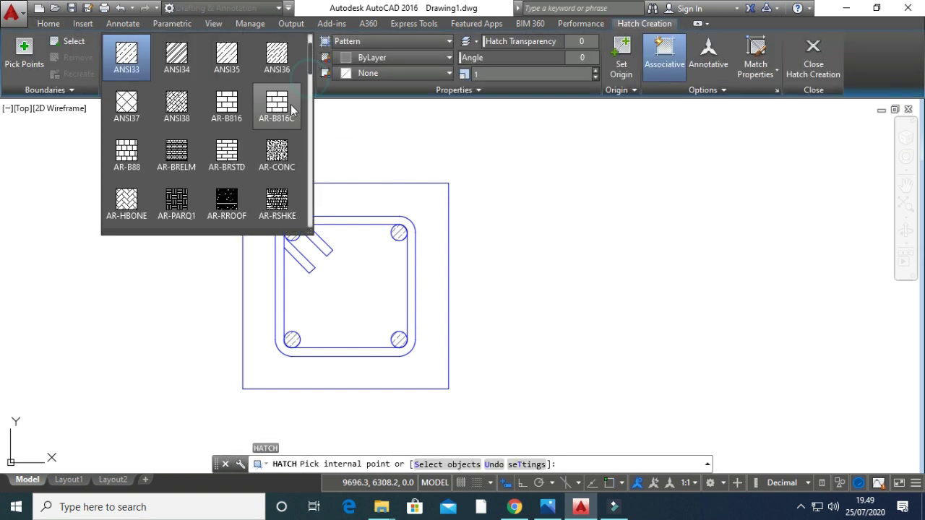
left_click(288, 153)
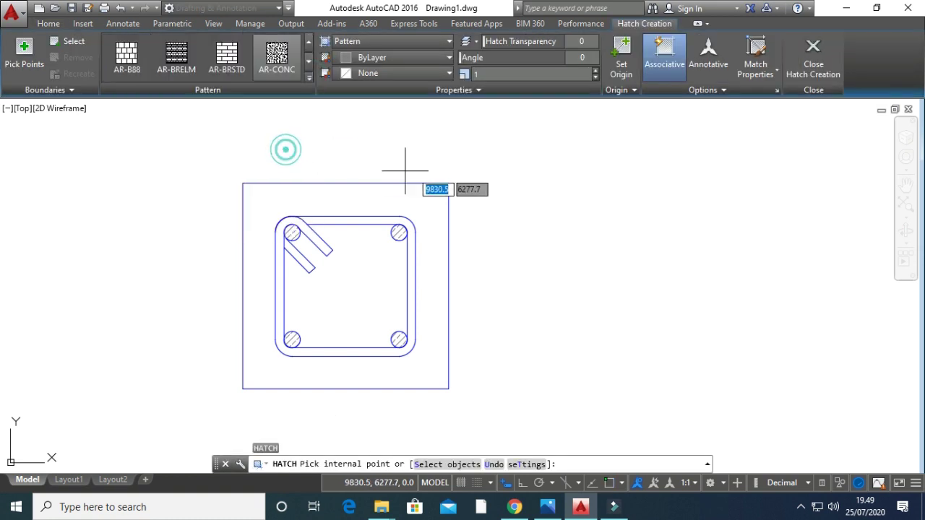
left_click(372, 203)
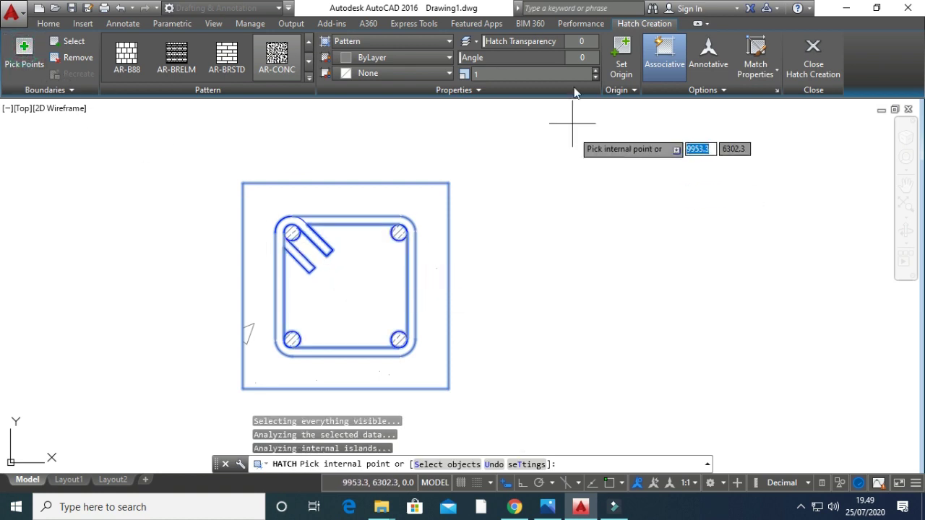
left_click(489, 75)
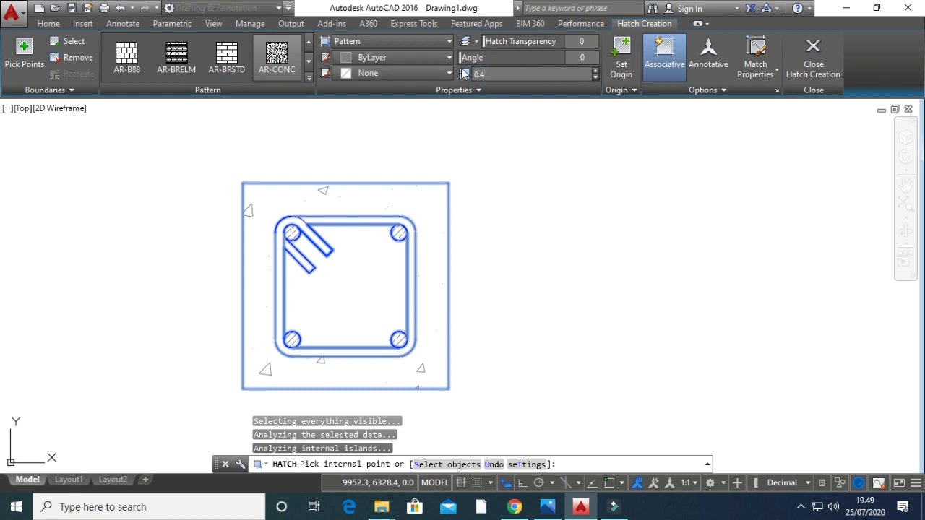
type("0.3")
key("Return")
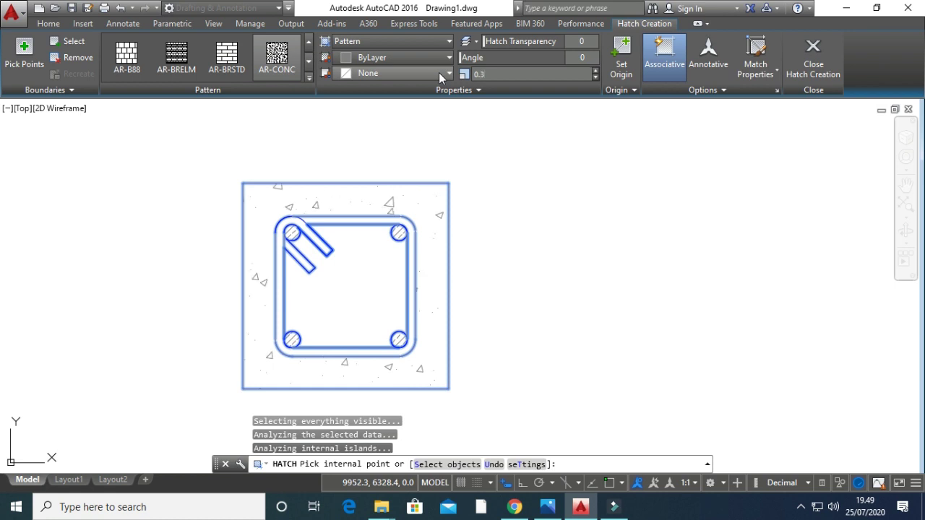
Try to add the area inside the stirrup to the same concrete hatch.
left_click(333, 269)
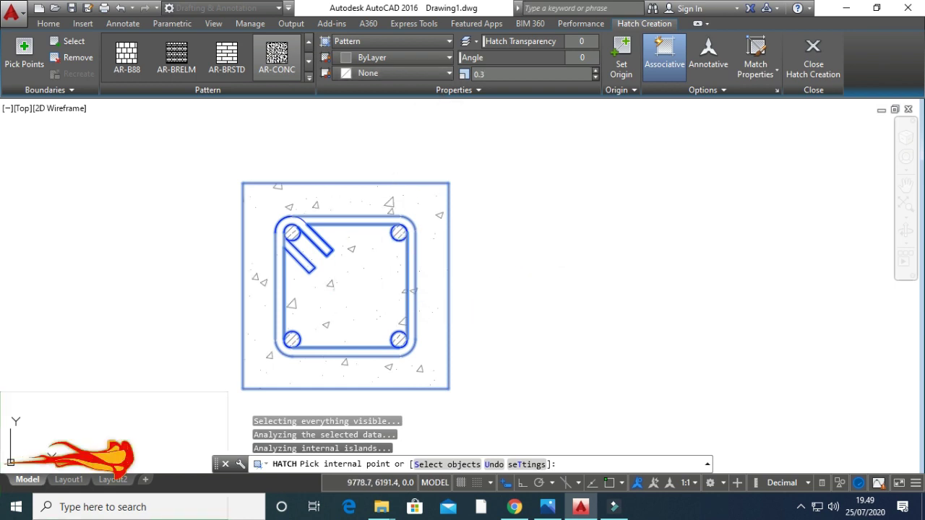
left_click(327, 307)
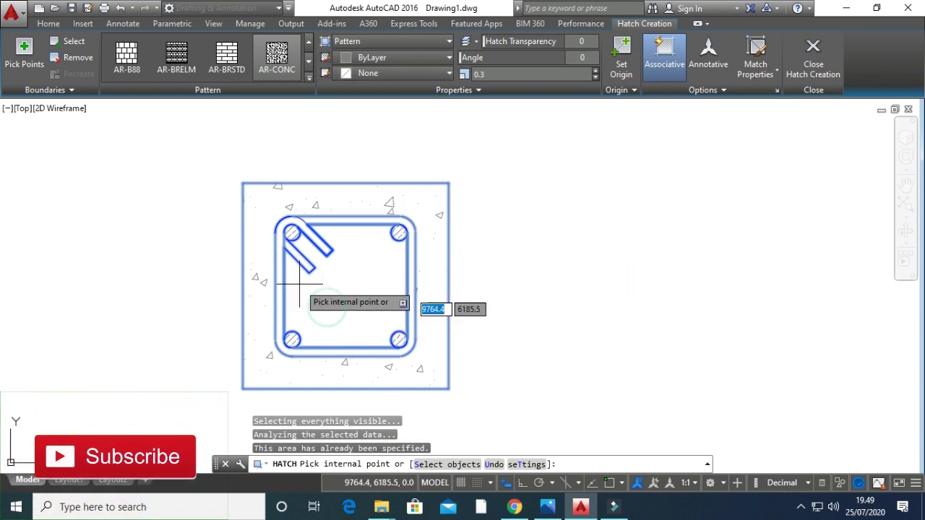
left_click(353, 302)
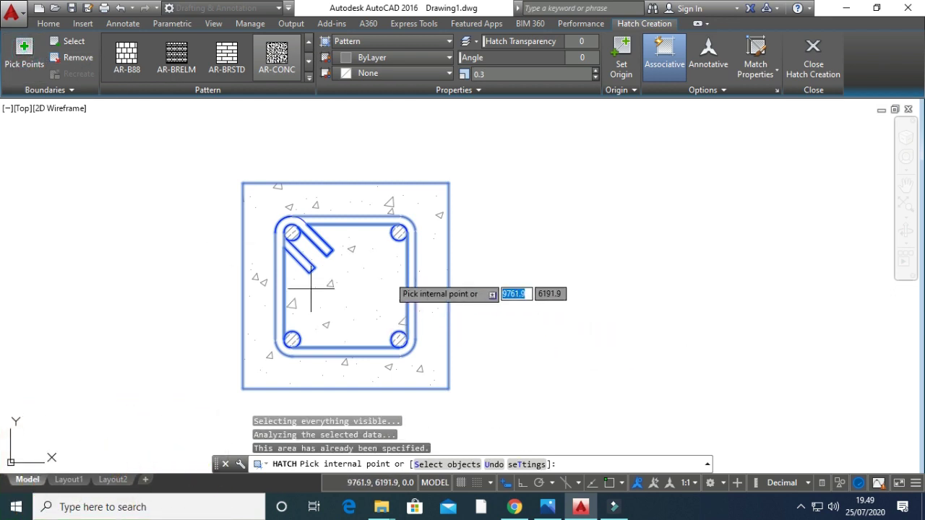
key("Escape")
key("Escape")
key("Escape")
key("Escape")
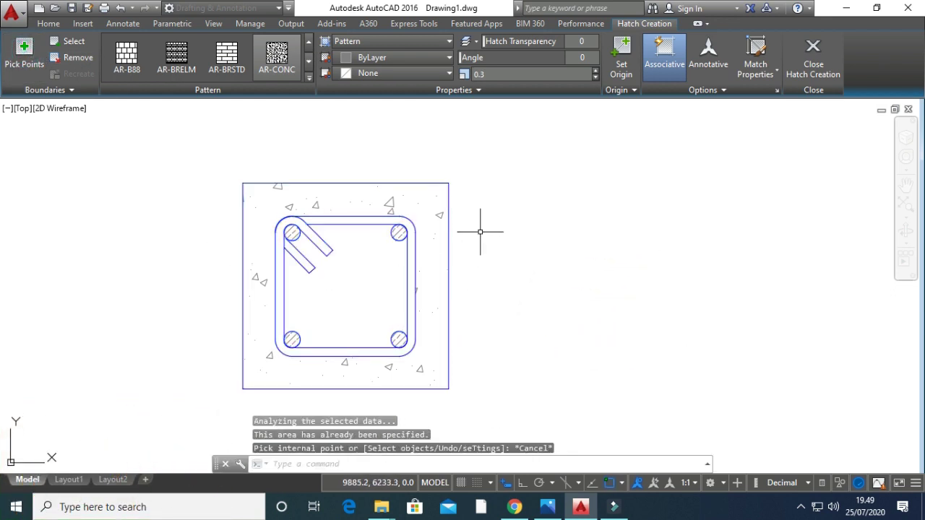
Hatch the area inside the stirrup with a separate AR-CONC hatch at scale 0.3.
scroll(340, 299, "down", 2)
scroll(342, 299, "up", 8)
scroll(342, 299, "down", 4)
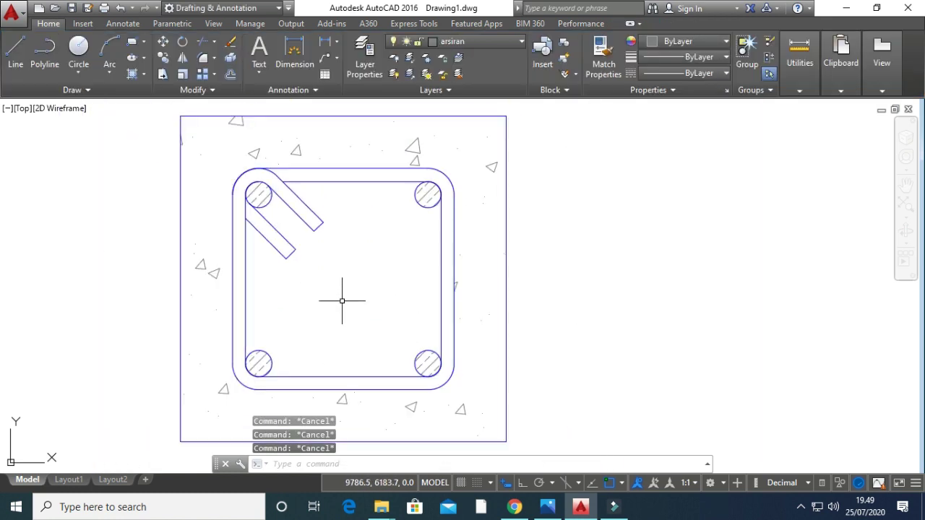
left_click(342, 299)
left_click(316, 296)
key("Escape")
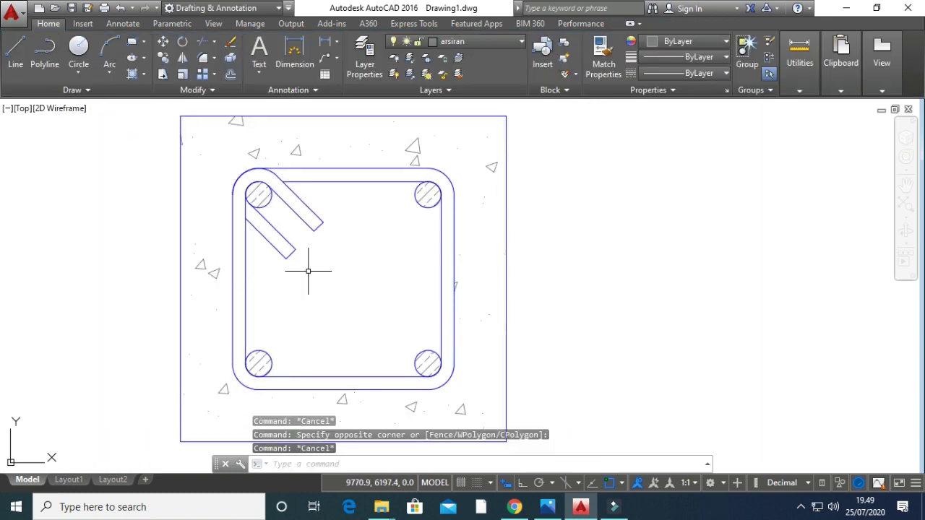
type("h")
key("Return")
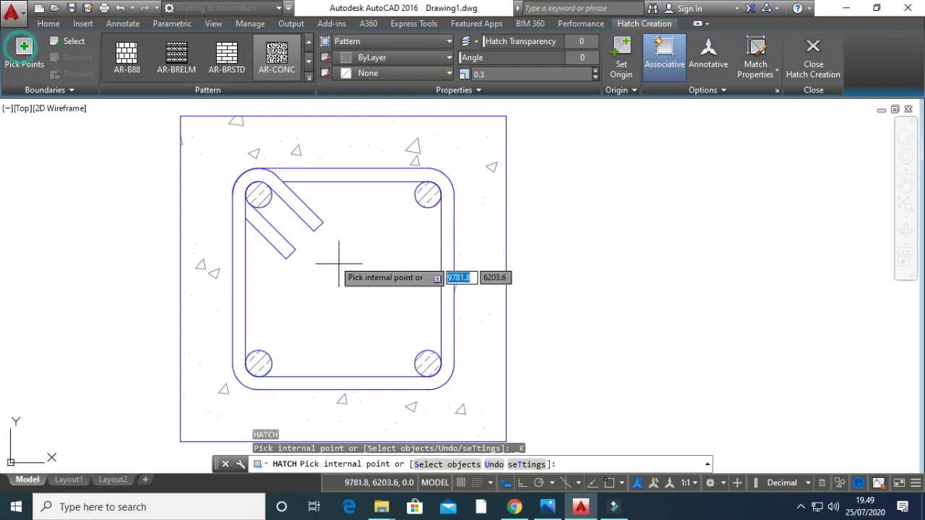
left_click(360, 289)
key("Return")
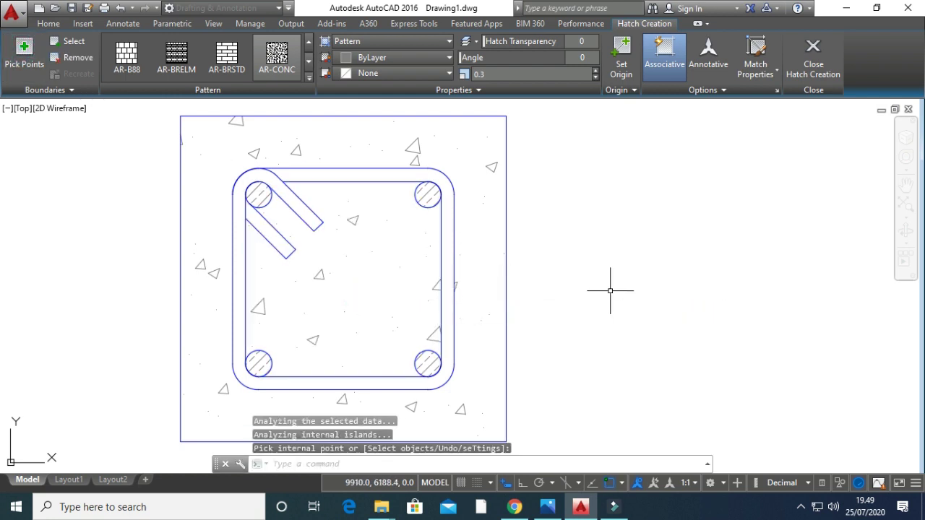
key("Escape")
scroll(300, 188, "down", 8)
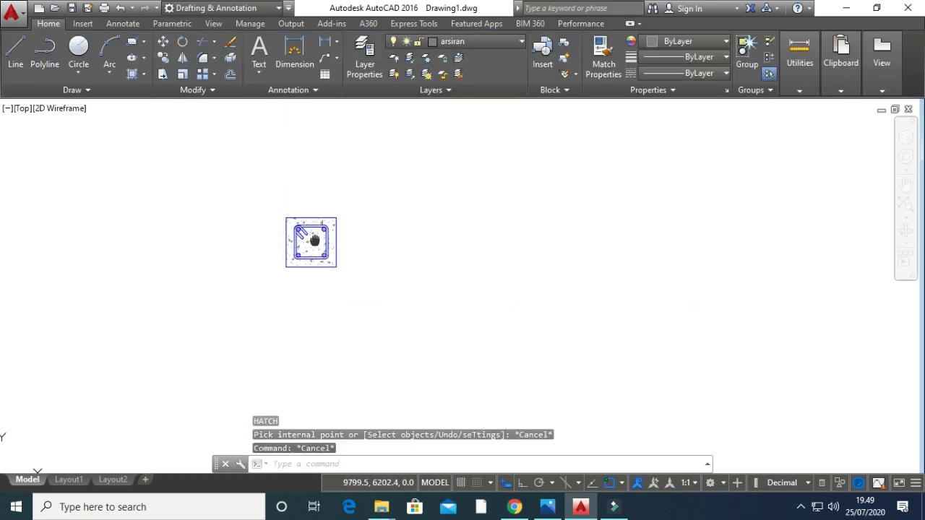
scroll(328, 260, "up", 6)
scroll(372, 272, "down", 6)
left_click(400, 322)
left_click(275, 192)
key("Escape")
key("Escape")
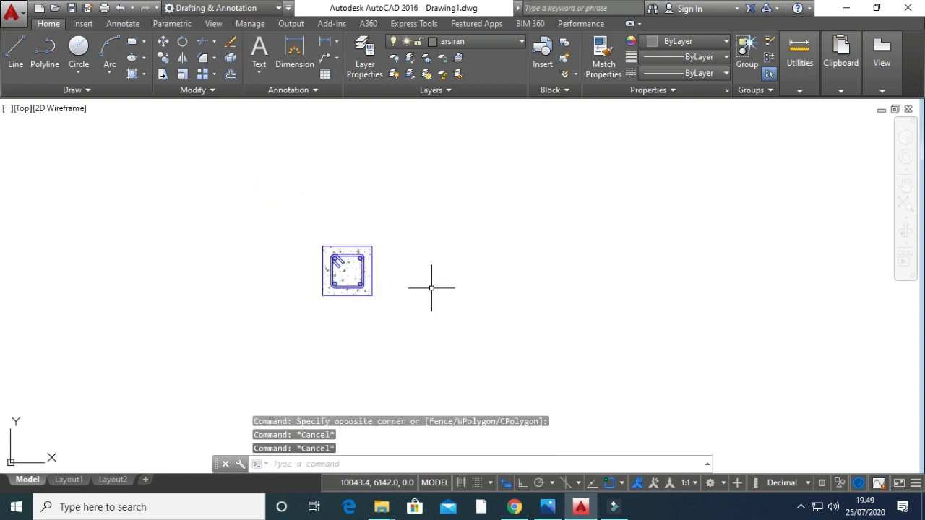
key("Escape")
left_click(407, 308)
left_click(258, 188)
key("Escape")
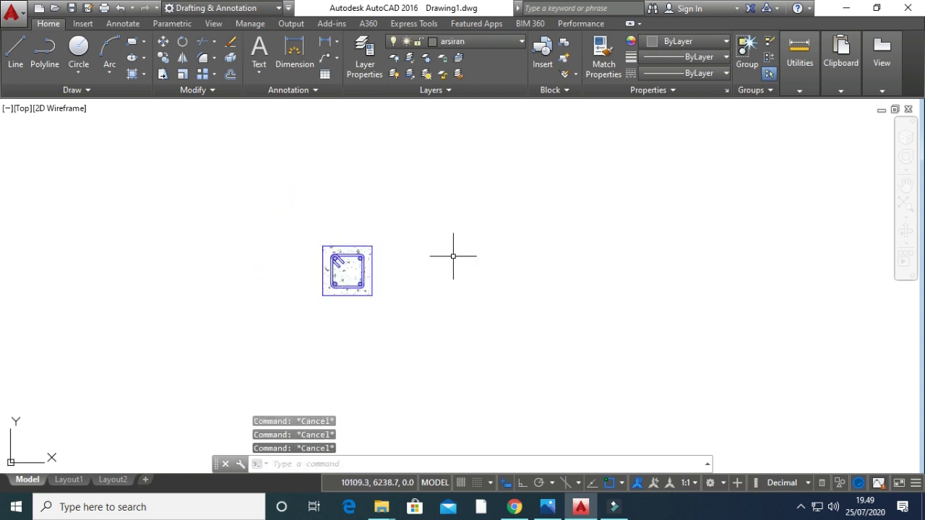
Define a block named kolom_150 and select the whole hatched column section as its objects.
type("B")
key("Return")
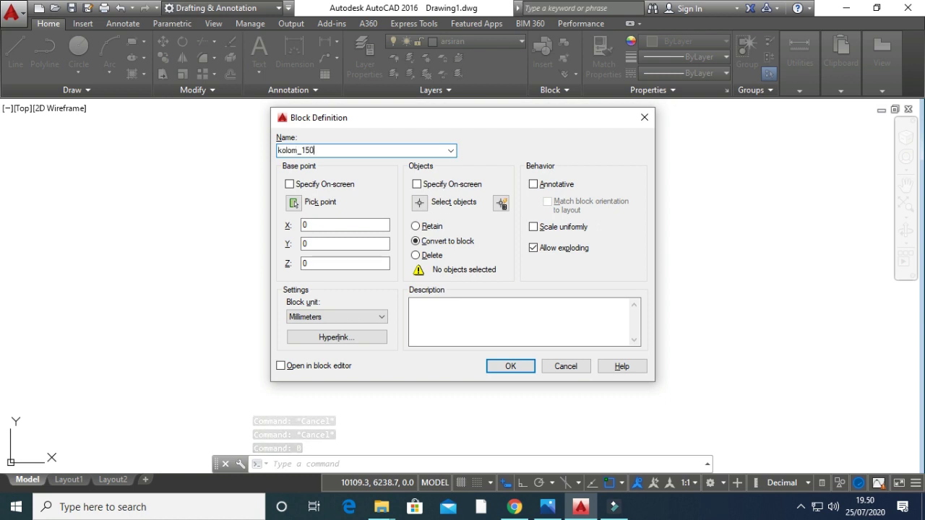
left_click(510, 367)
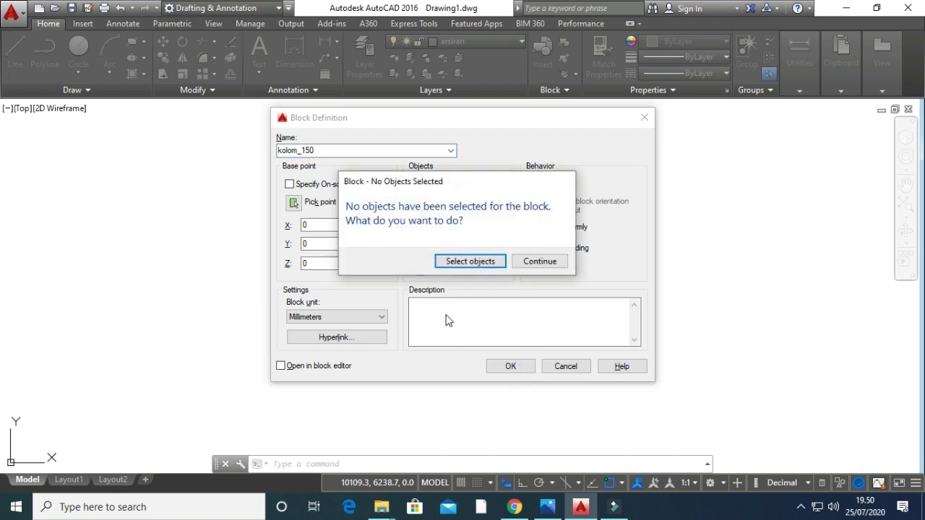
left_click(474, 261)
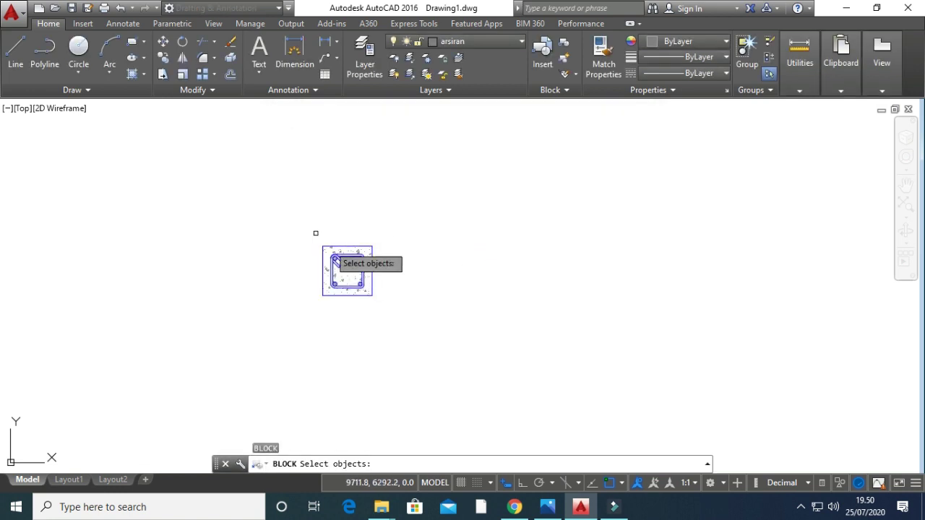
left_click(279, 207)
left_click(466, 332)
key("Return")
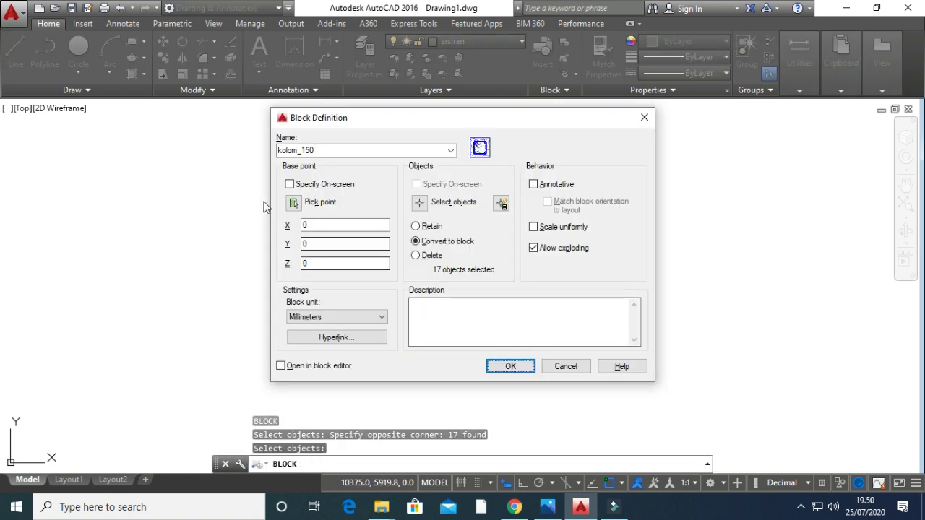
Set the block's base point midway between two opposite corners of the column outline and create the block.
left_click(302, 206)
right_click(302, 267, "shift")
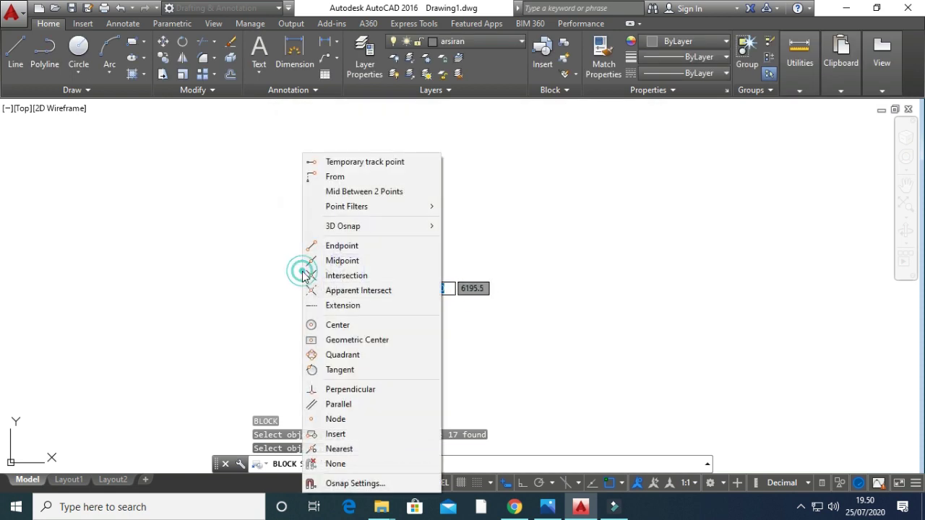
left_click(350, 192)
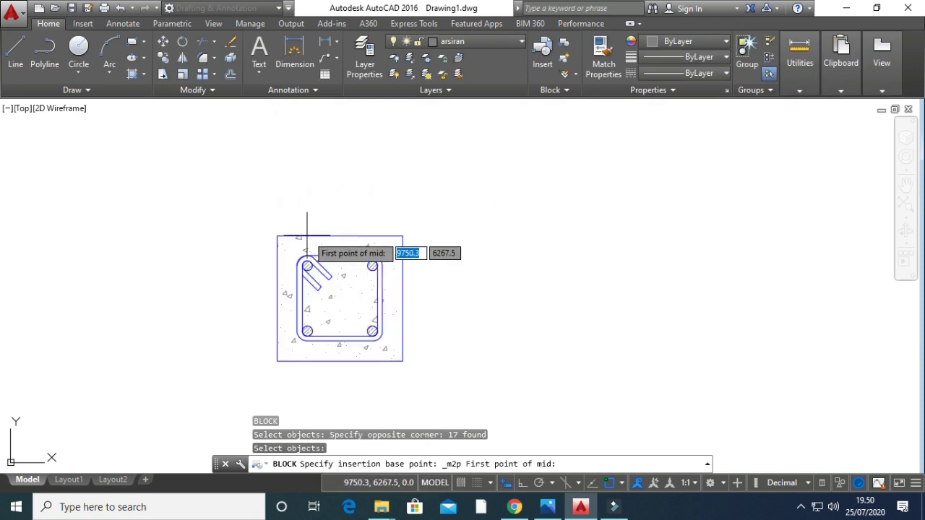
left_click(278, 237)
left_click(403, 360)
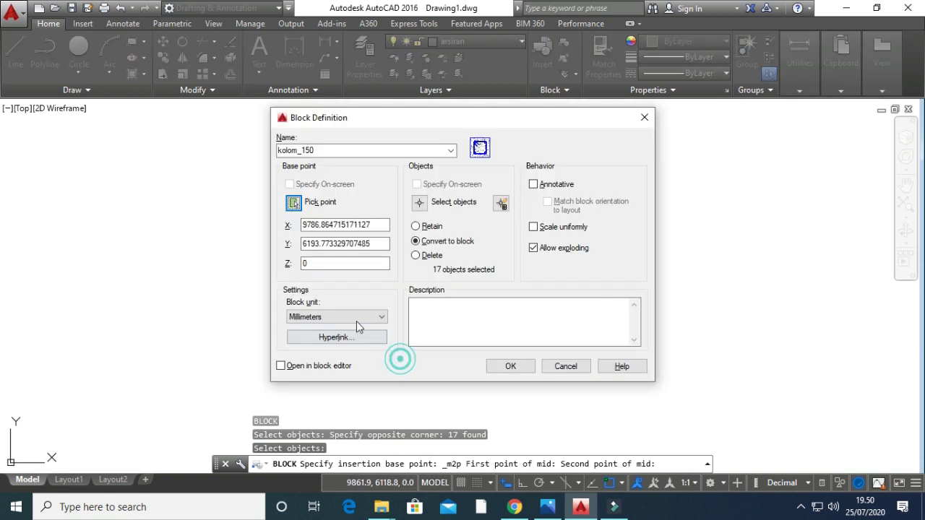
left_click(519, 371)
key("Escape")
key("Escape")
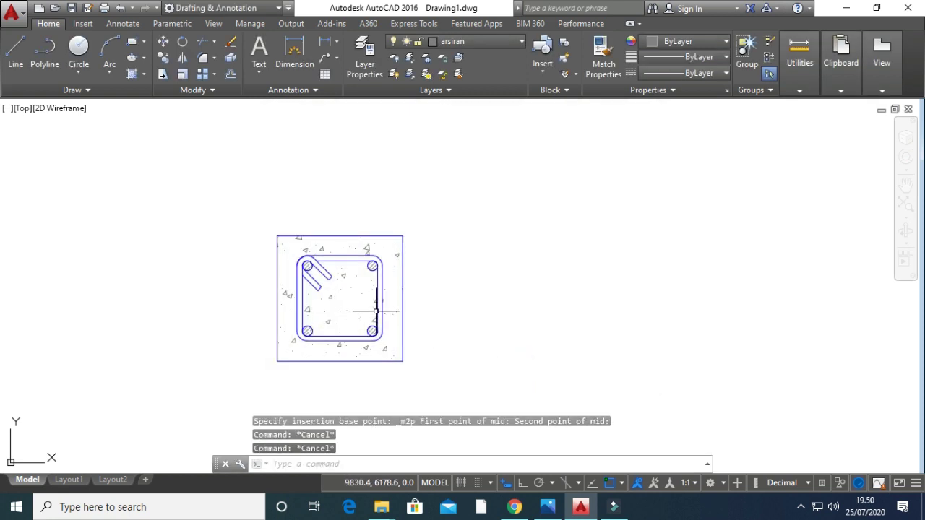
type("m")
key("Return")
left_click(442, 376)
left_click(225, 180)
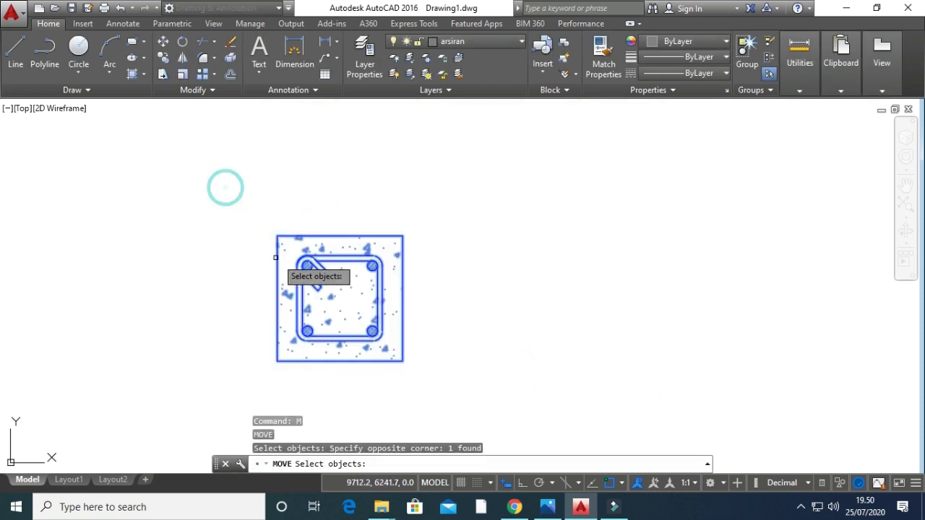
right_click(240, 250, "shift")
left_click(291, 193)
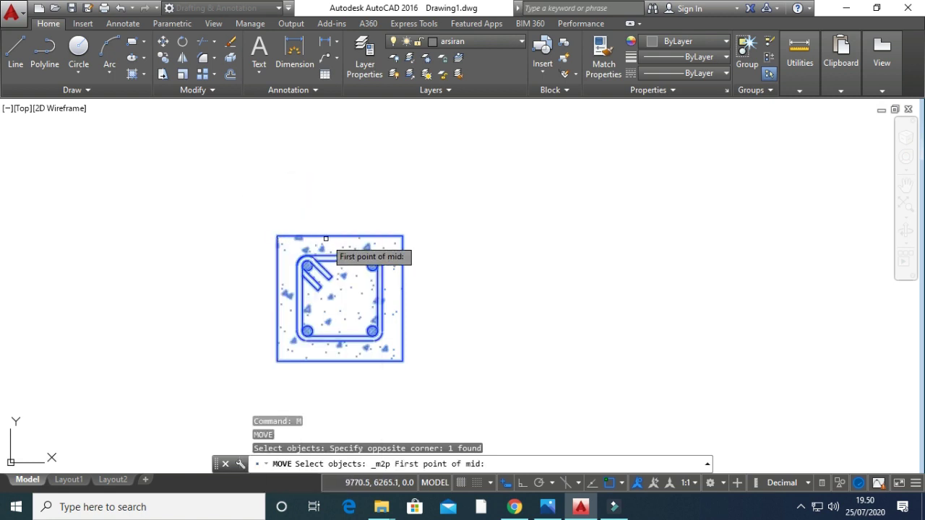
key("Escape")
key("Escape")
key("Escape")
key("Escape")
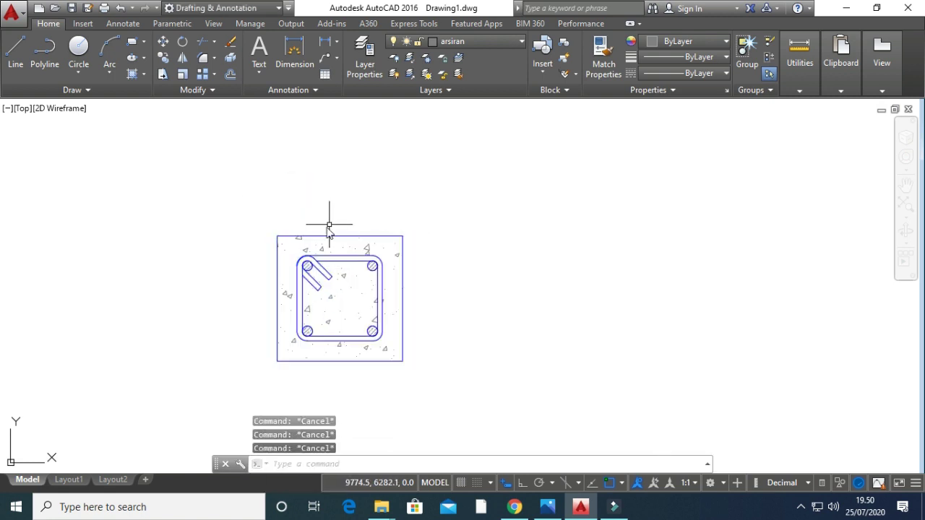
Move the column block from the midpoint between its opposite corners to the floor plan's upper-right corner at 6000, 10000.
type("m")
key("Return")
left_click(248, 206)
left_click(443, 385)
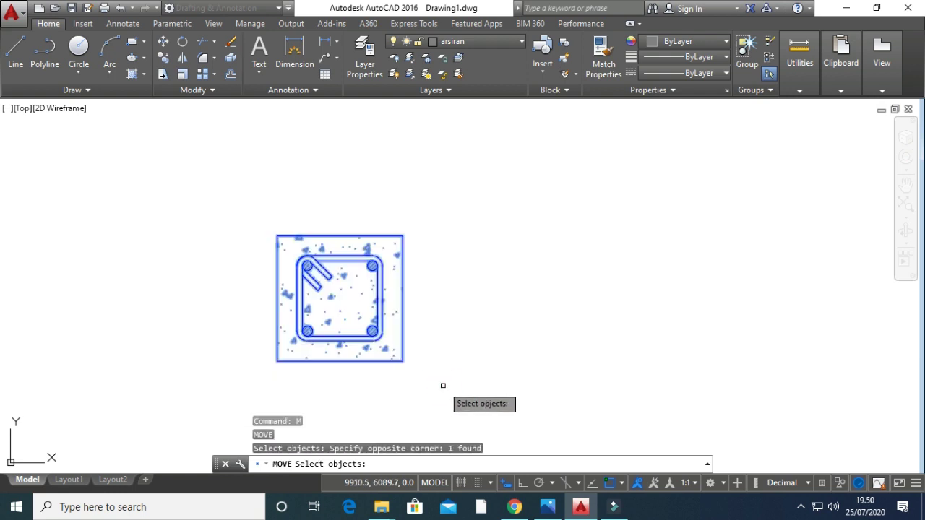
key("Return")
right_click(443, 385, "shift")
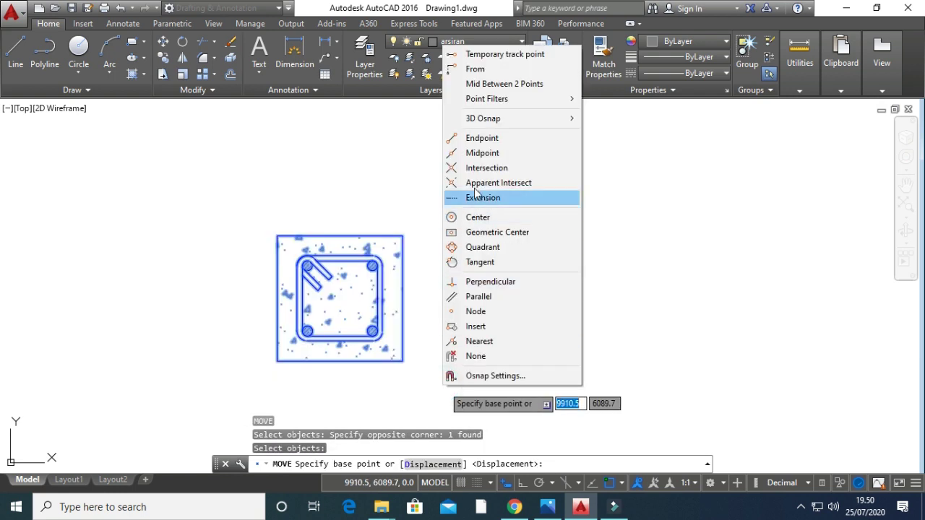
left_click(492, 85)
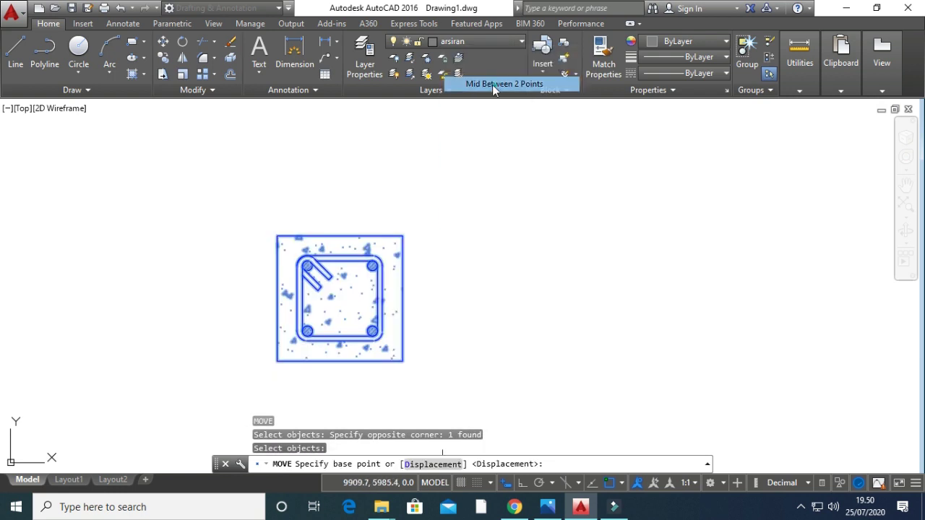
left_click(277, 236)
left_click(402, 360)
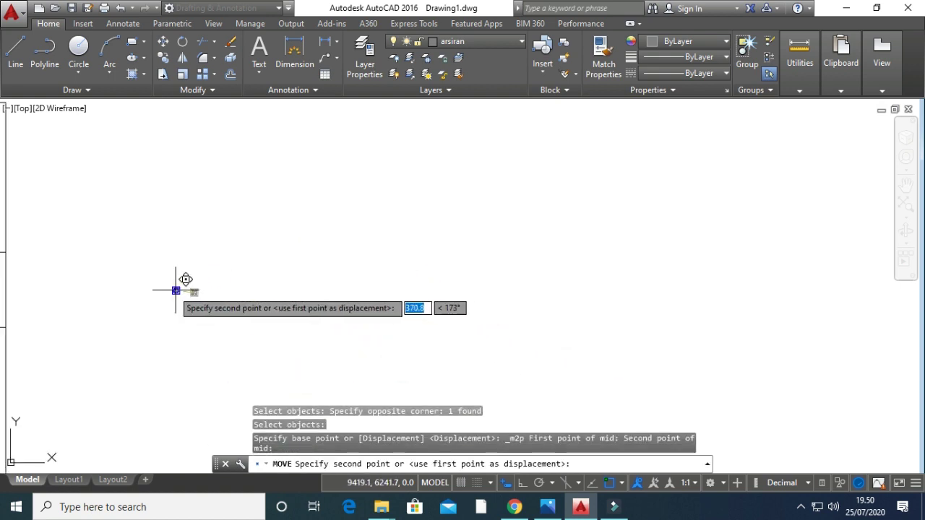
scroll(467, 355, "up", 5)
scroll(462, 299, "up", 5)
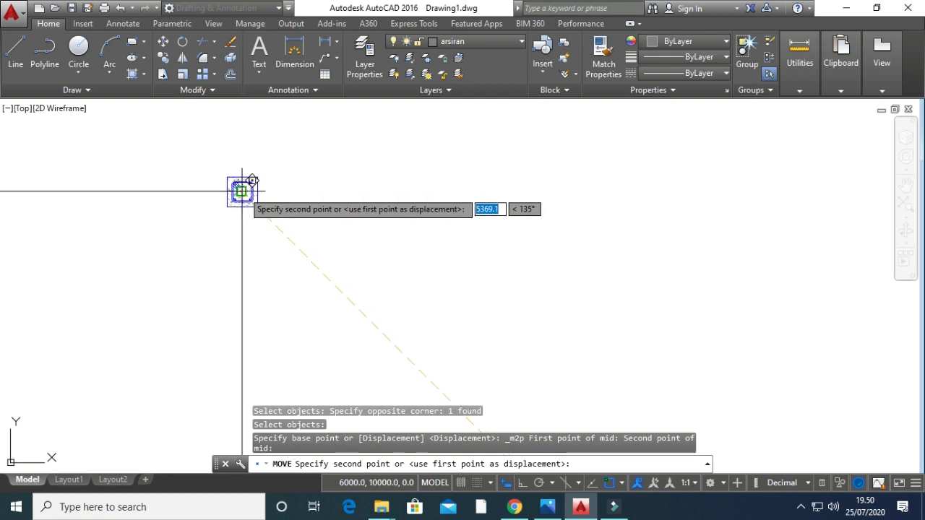
left_click(243, 190)
key("Escape")
key("Escape")
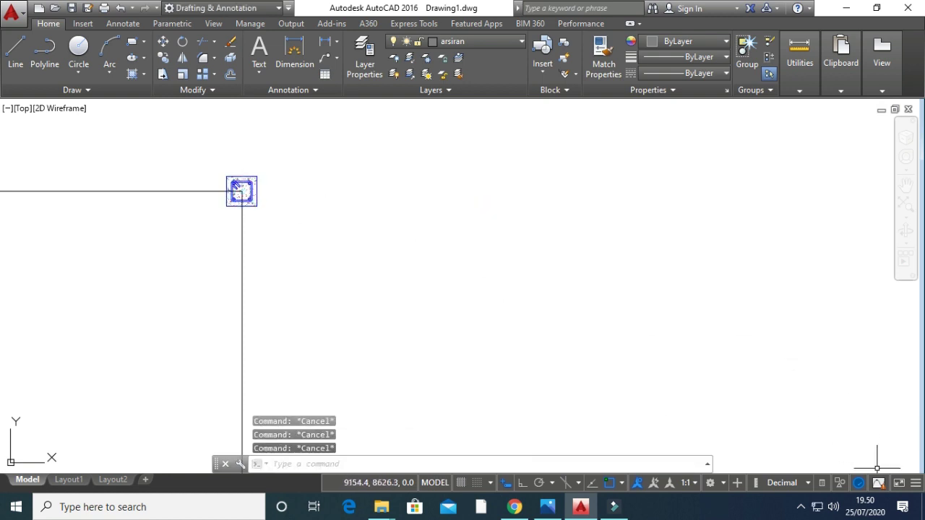
Turn on Quick Properties and inspect the placed column block's layer.
left_click(822, 483)
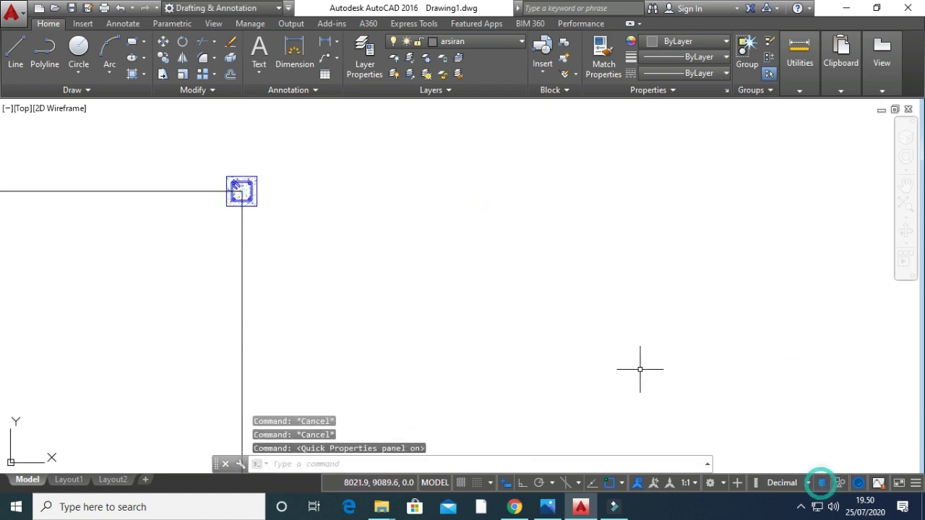
left_click(251, 189)
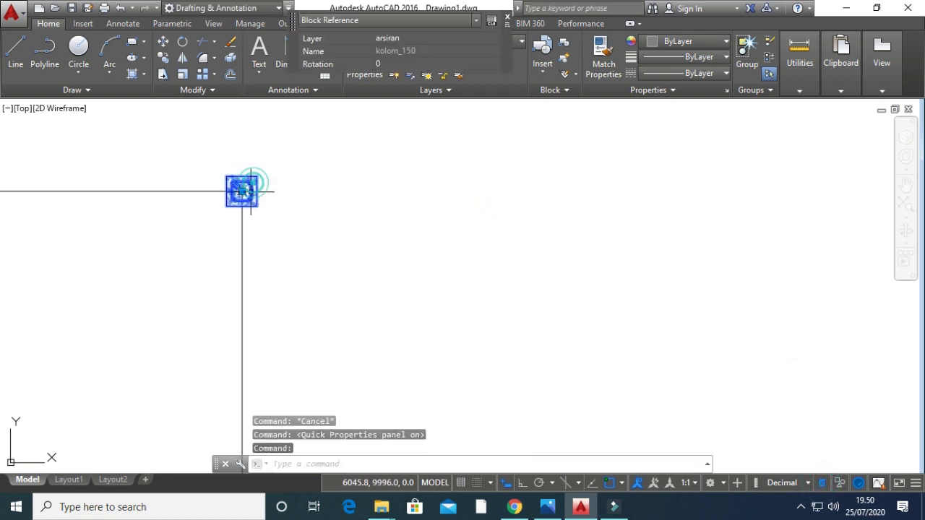
left_click(445, 40)
key("Escape")
key("Escape")
key("Escape")
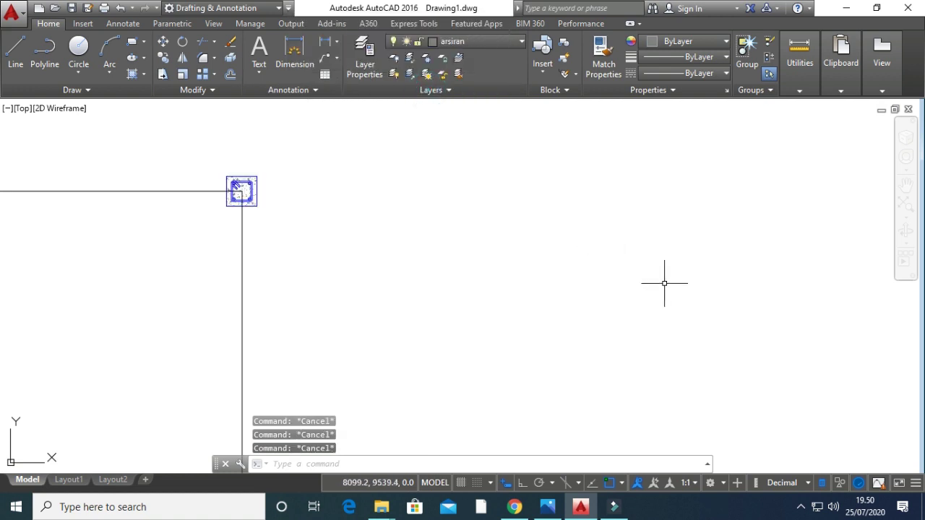
Make Kolom 150x150 the current layer and turn off Quick Properties.
left_click(477, 42)
left_click(477, 96)
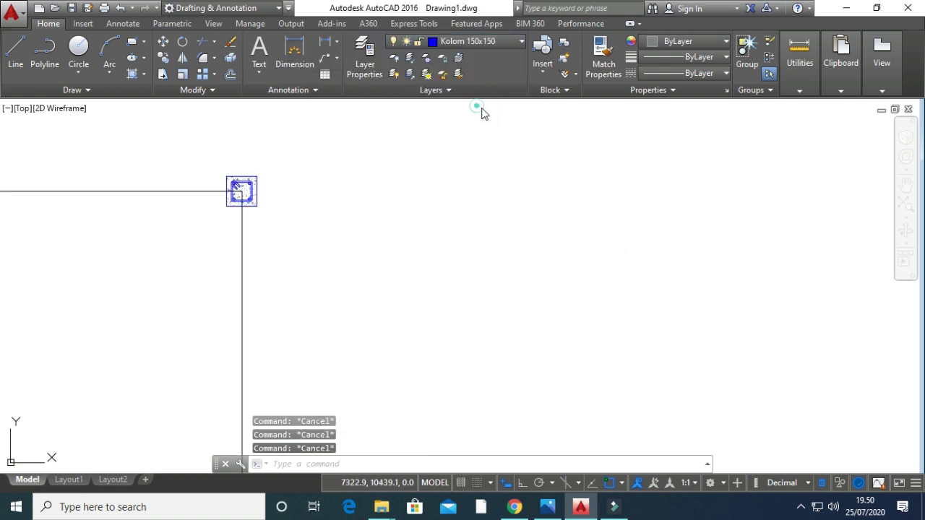
left_click(823, 482)
Insert the kolom_150 block at the floor plan's upper-left corner.
scroll(97, 124, "up", 2)
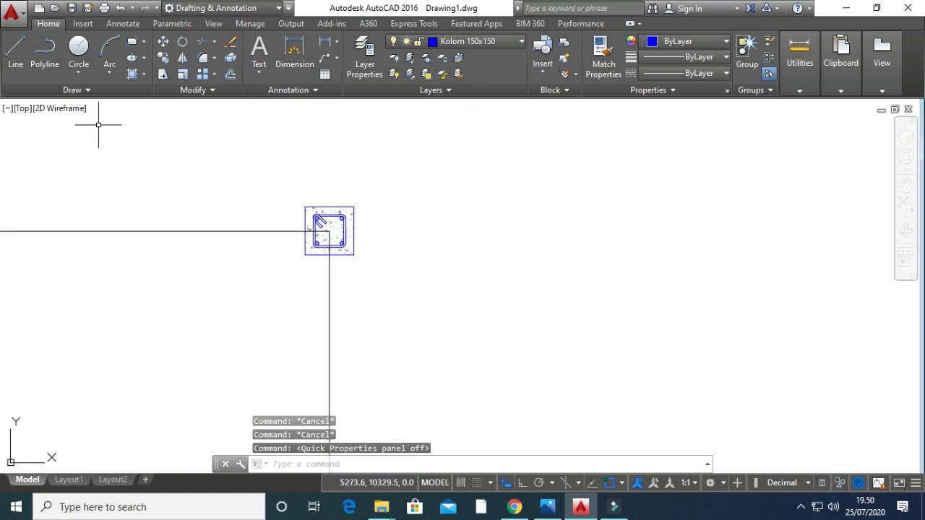
scroll(310, 166, "down", 3)
mouse_move(296, 178)
middle_mouse_down()
mouse_move(562, 230)
mouse_move(518, 238)
middle_mouse_up()
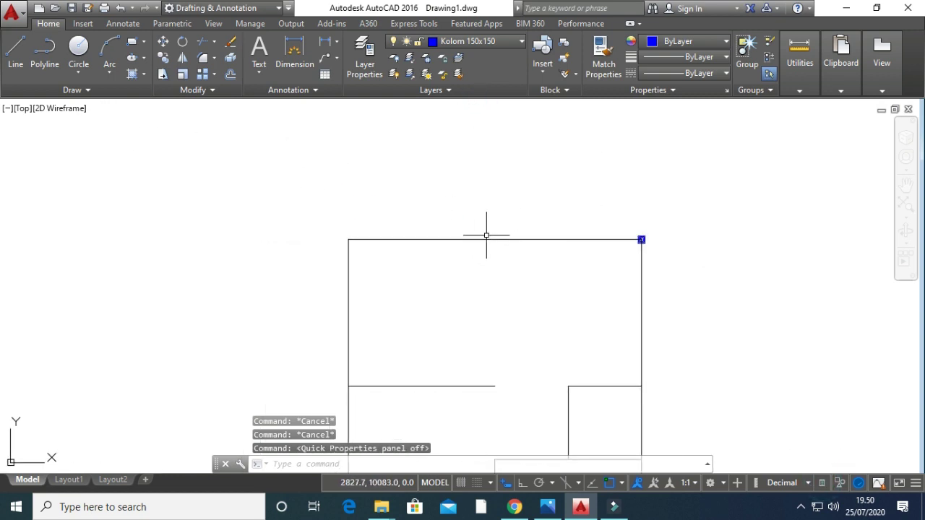
scroll(471, 293, "up", 3)
key("Escape")
key("Escape")
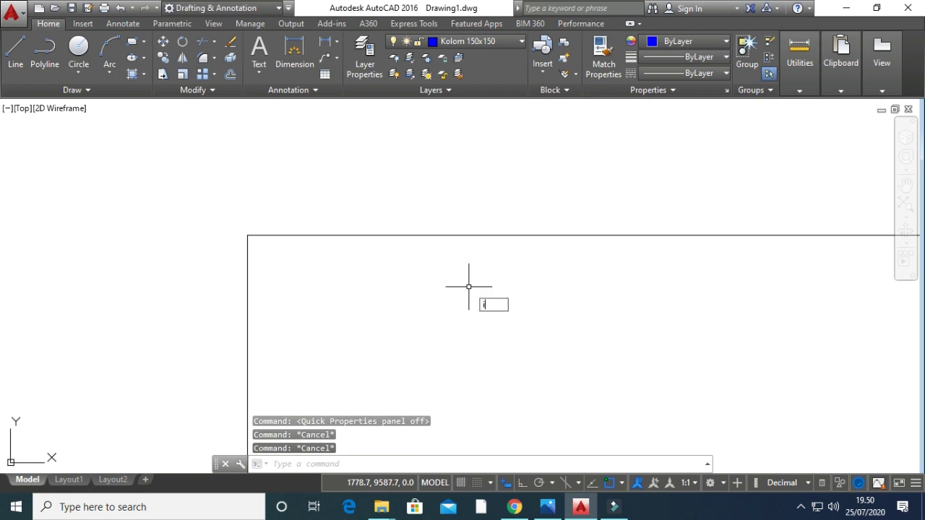
type("i")
key("Return")
left_click(477, 337)
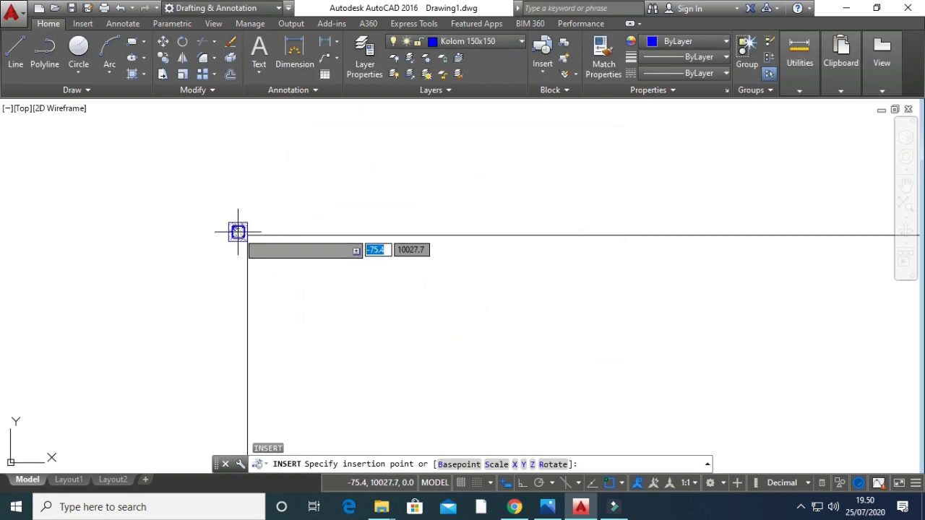
scroll(262, 243, "up", 4)
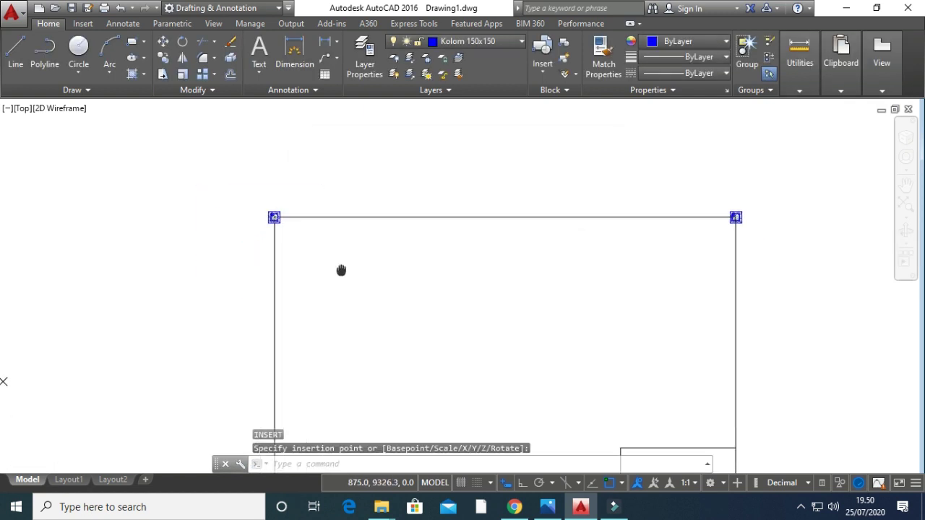
Insert a kolom_150 block at the free end of the upper horizontal inner wall, at 3000, 7000.
type("i")
scroll(473, 396, "up", 2)
key("Return")
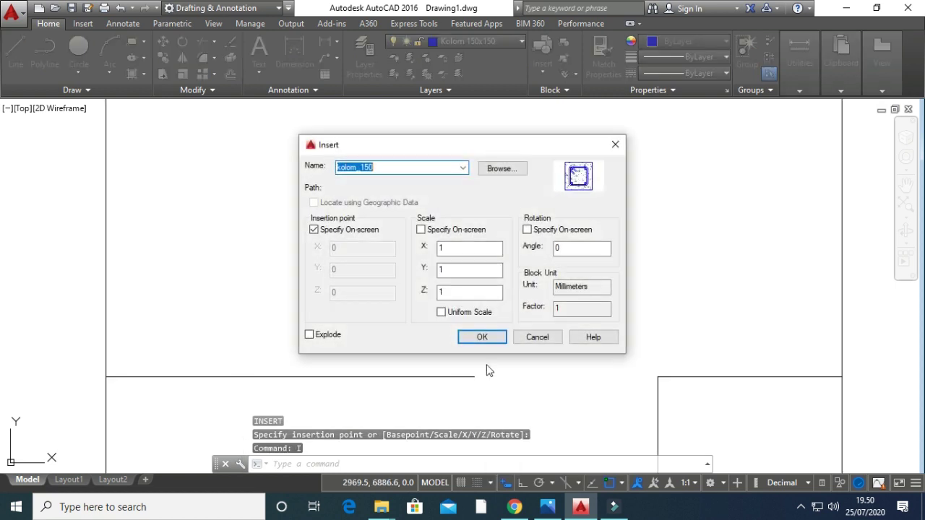
left_click(483, 337)
scroll(467, 369, "up", 5)
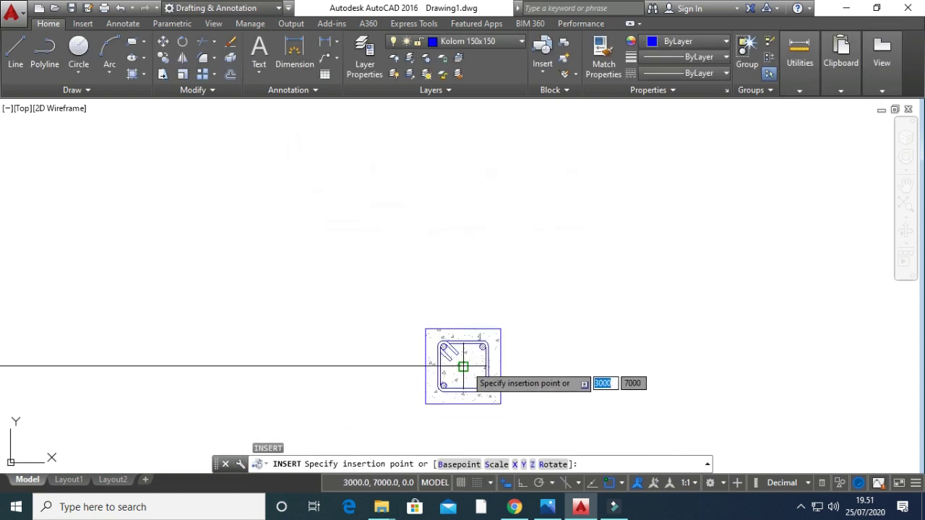
left_click(465, 365)
Insert a kolom_150 block where the upper horizontal inner wall meets the left outer wall.
scroll(364, 355, "down", 2)
middle_click_drag(364, 355, 462, 336)
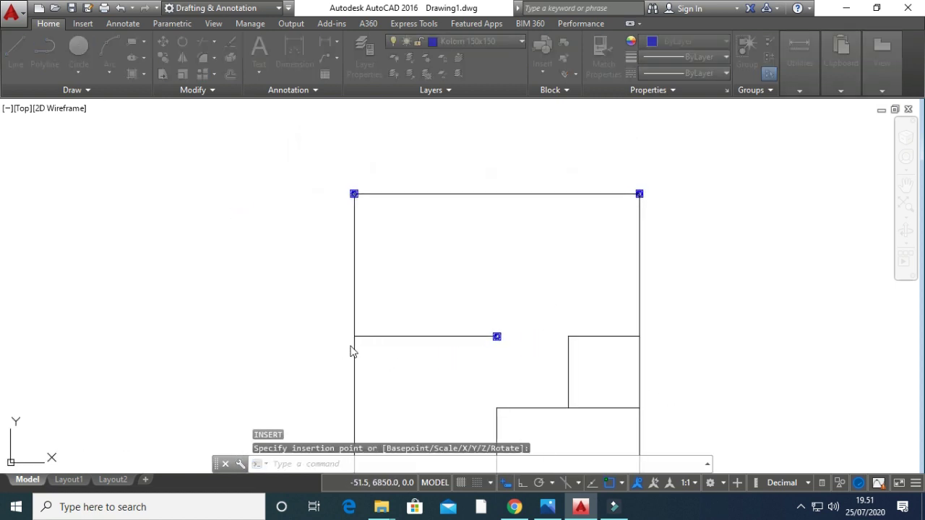
type("i")
key("Return")
left_click(482, 337)
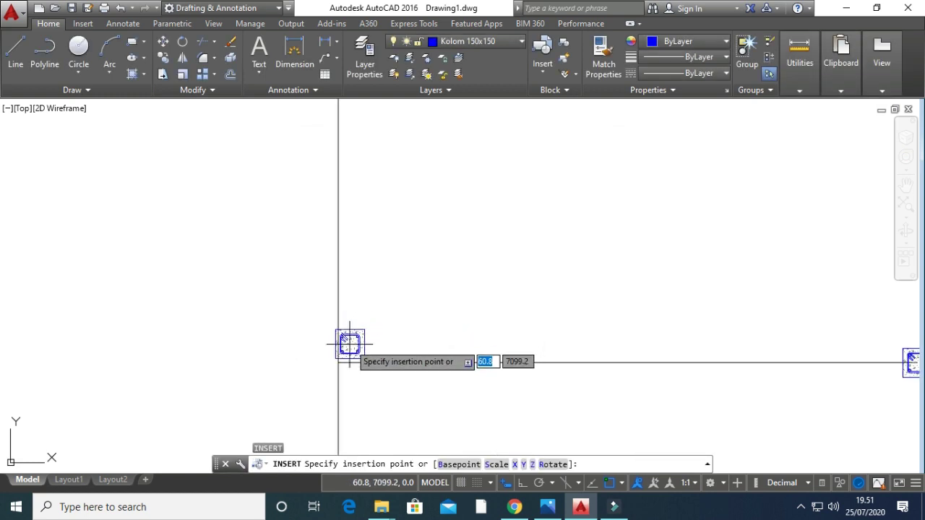
scroll(337, 361, "up", 2)
Insert a kolom_150 block at the upper-left corner of the small room along the right outer wall.
middle_click_drag(457, 353, 308, 283)
scroll(360, 285, "up", 8)
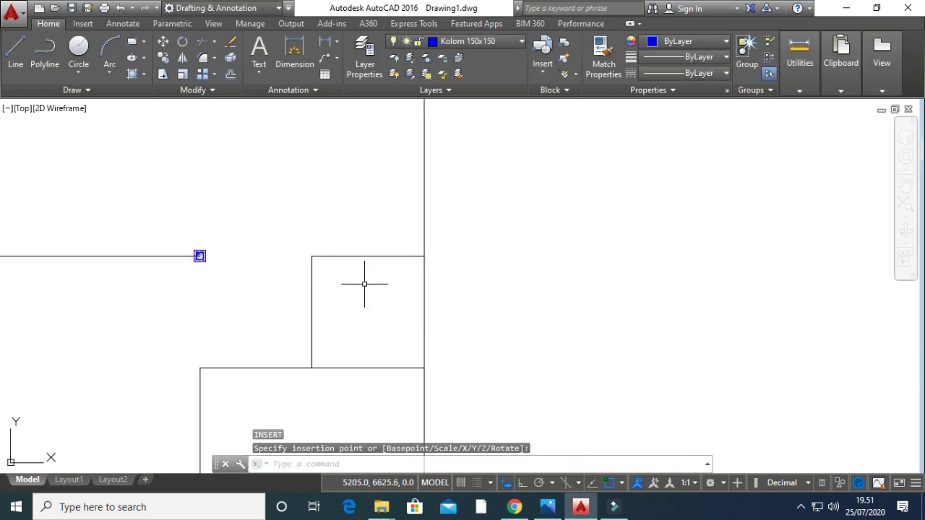
type("i")
key("Return")
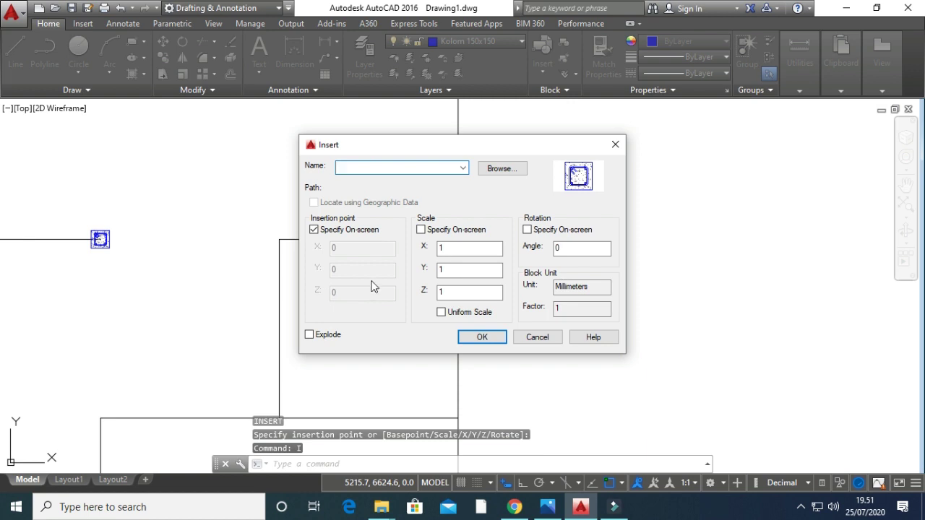
left_click(482, 337)
left_click(538, 293)
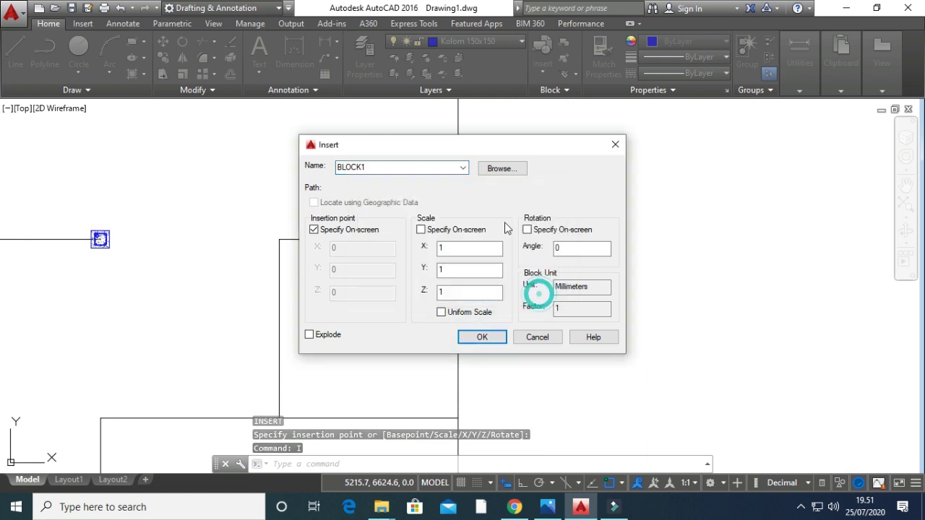
left_click(464, 167)
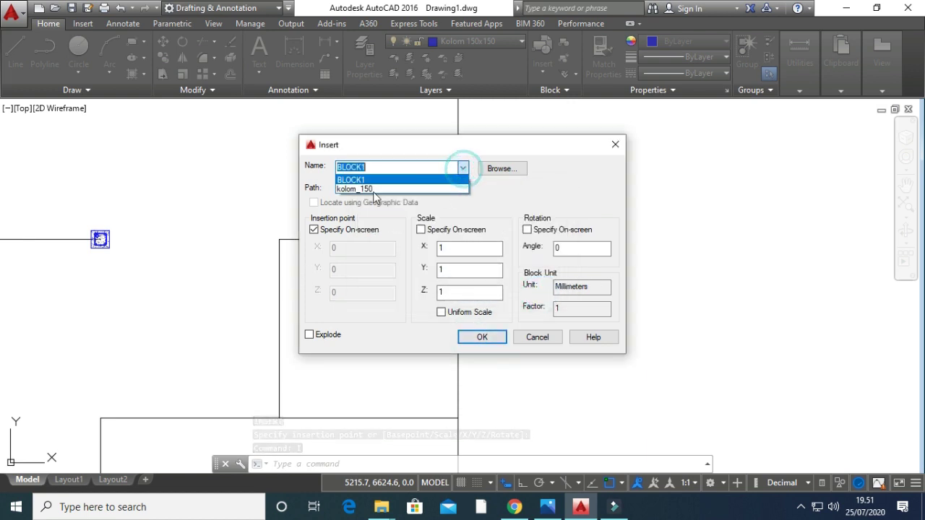
left_click(372, 186)
left_click(482, 337)
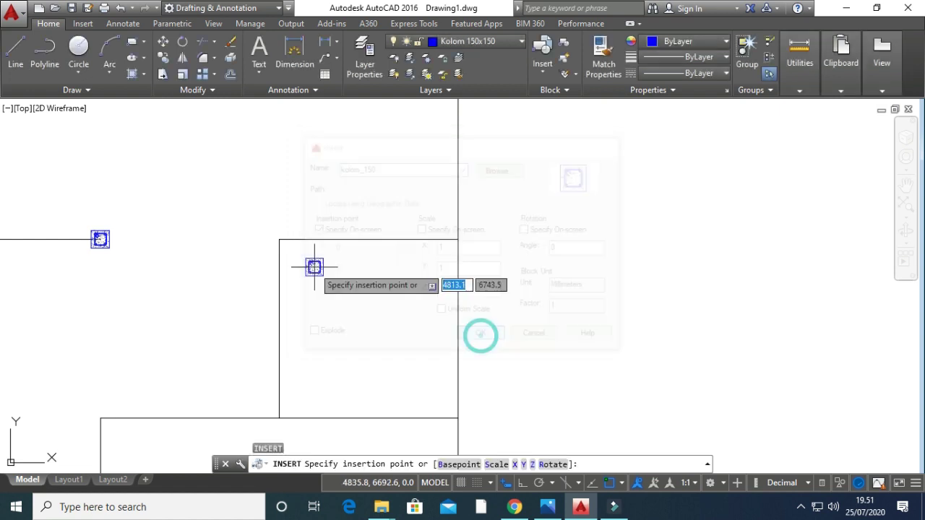
left_click(281, 239)
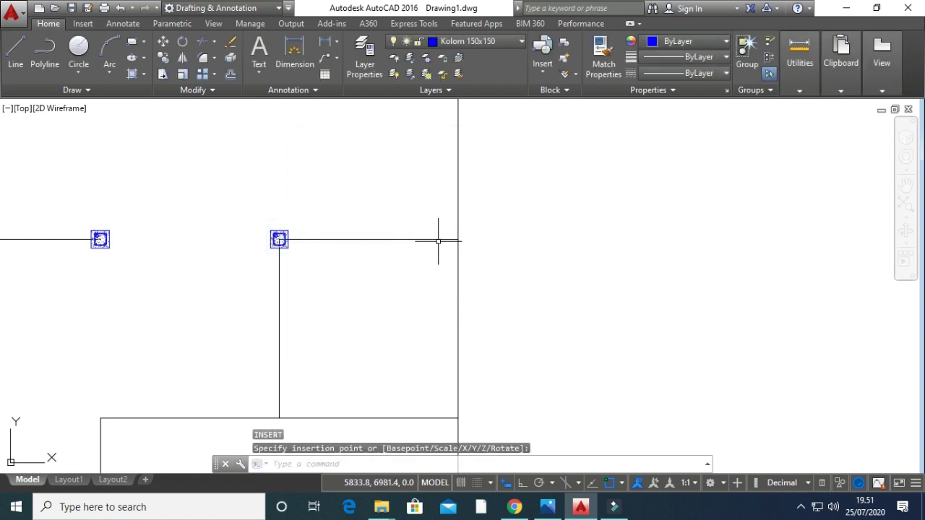
Insert a kolom_150 block where the small room's upper wall meets the right outer wall.
type("i")
key("Return")
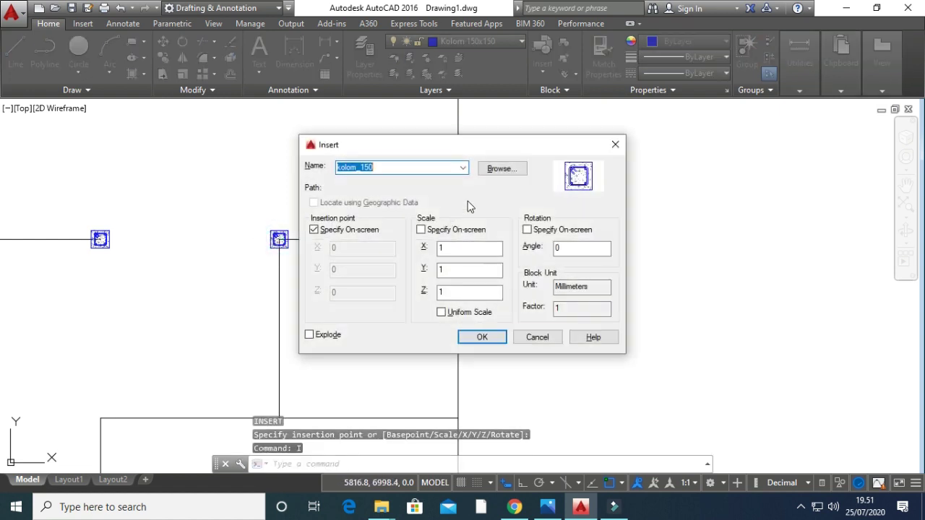
left_click(482, 337)
scroll(455, 236, "up", 5)
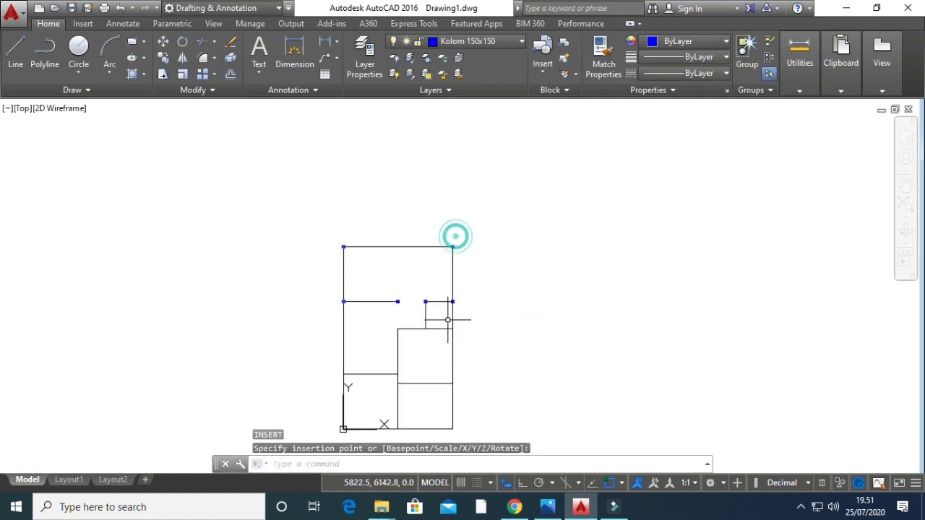
scroll(504, 262, "up", 5)
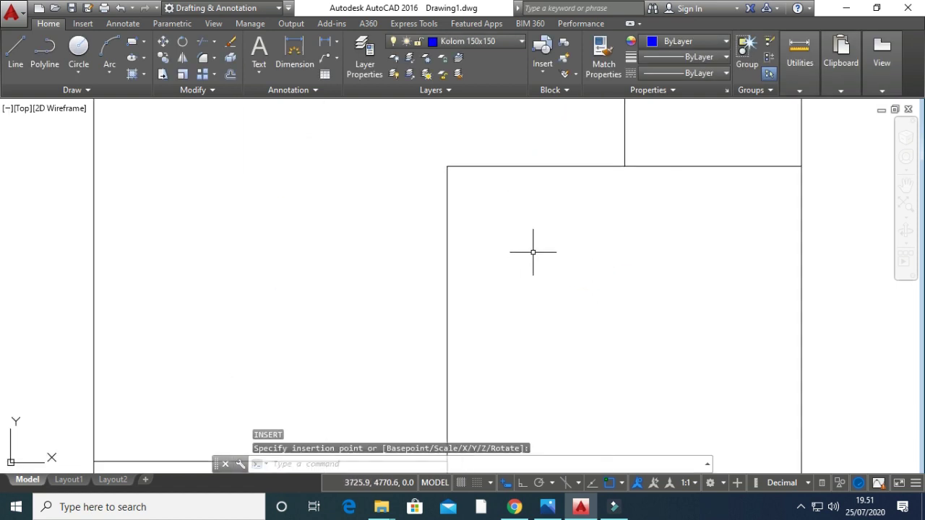
Insert a kolom_150 block at the lower-left corner of the small room along the right outer wall.
type("i")
key("Return")
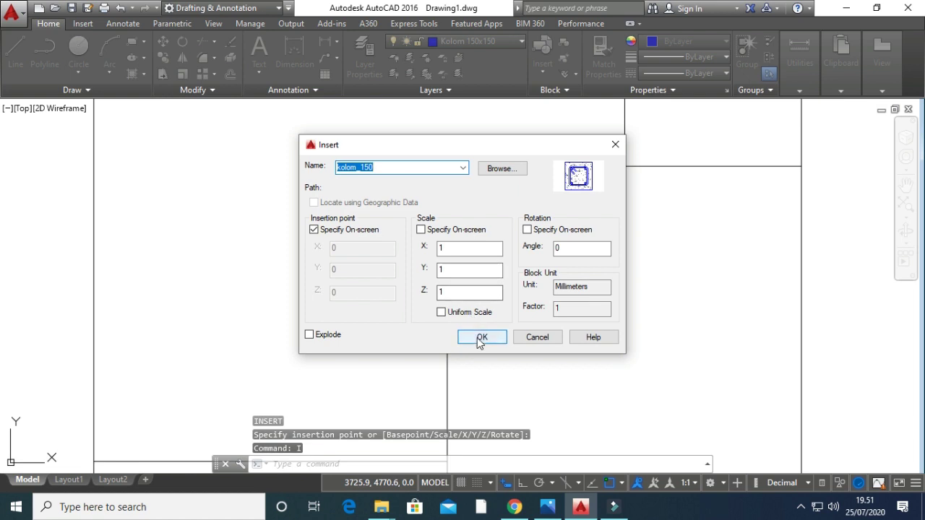
left_click(482, 337)
middle_click_drag(667, 184, 400, 209)
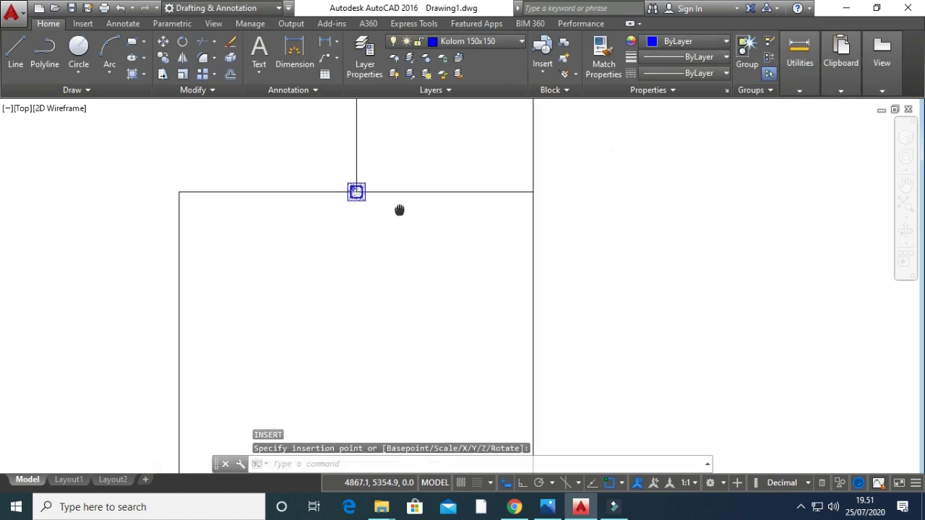
scroll(351, 238, "up", 6)
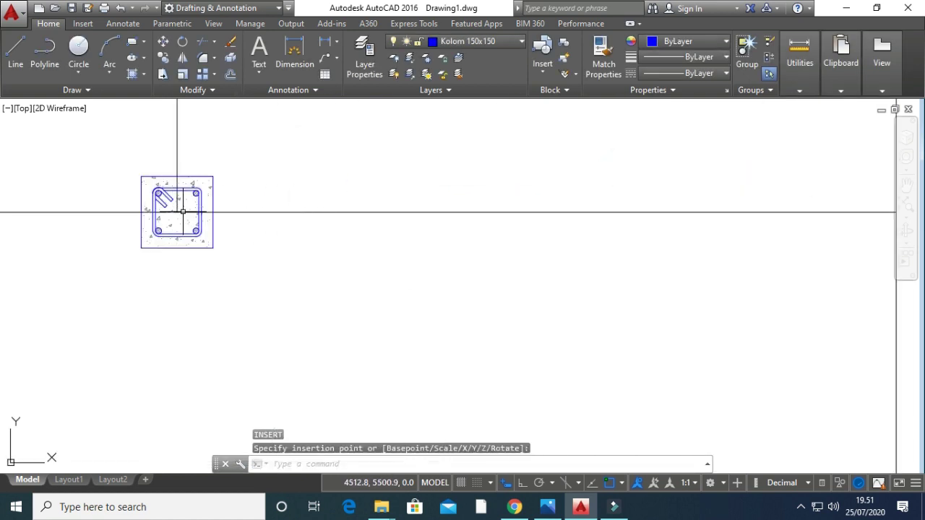
Erase the kolom_150 block at the small room's lower-left corner.
type("e")
key("Return")
left_click(226, 202)
left_click(205, 174)
key("Return")
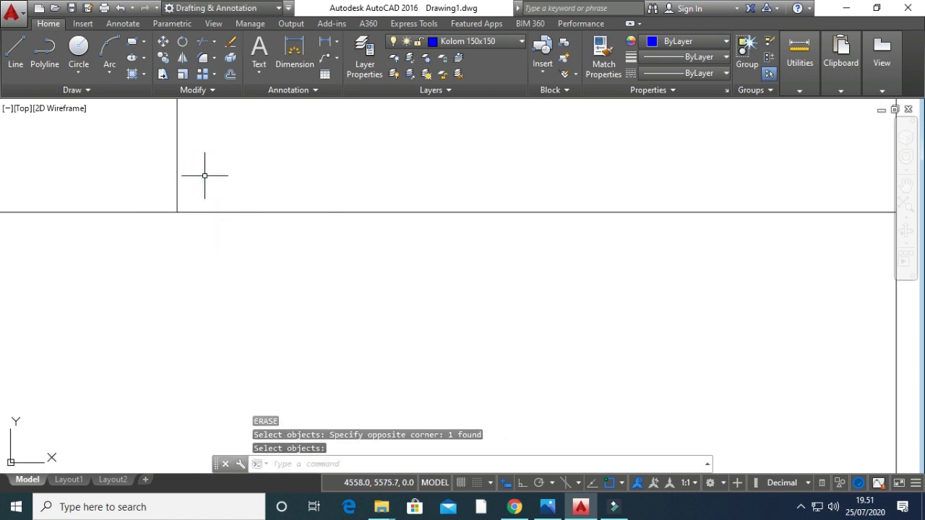
Insert a kolom_150 block where the small room's left wall meets the horizontal wall below it.
key("Escape")
key("Escape")
type("i")
key("Return")
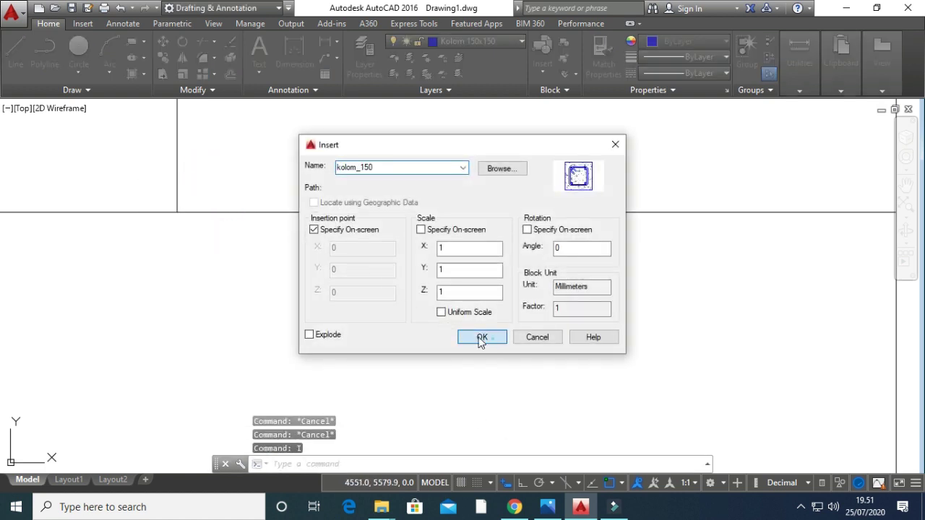
left_click(482, 339)
scroll(495, 215, "down", 3)
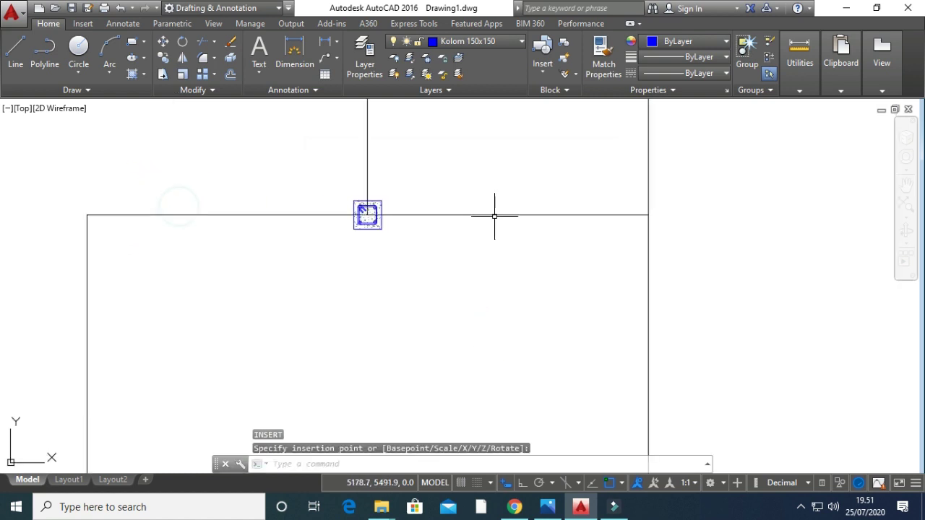
Insert a kolom_150 block where the small room's lower wall meets the right outer wall.
middle_click_drag(494, 215, 209, 277)
type("i")
key("Return")
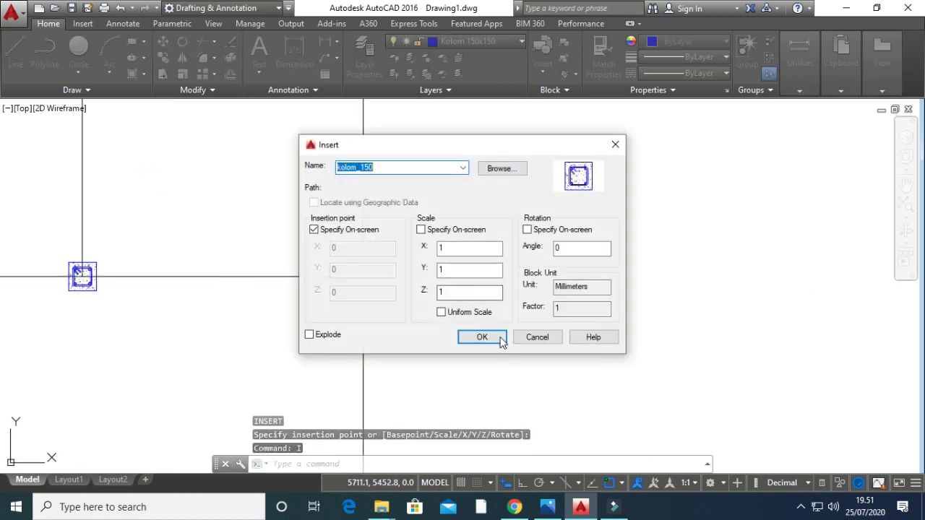
left_click(481, 335)
scroll(362, 276, "up", 3)
mouse_move(361, 275)
middle_mouse_down()
mouse_move(392, 304)
mouse_move(436, 388)
mouse_move(482, 304)
middle_mouse_up()
key("Escape")
Insert a kolom_150 block at the upper-left corner of the larger room below the small room.
type("i")
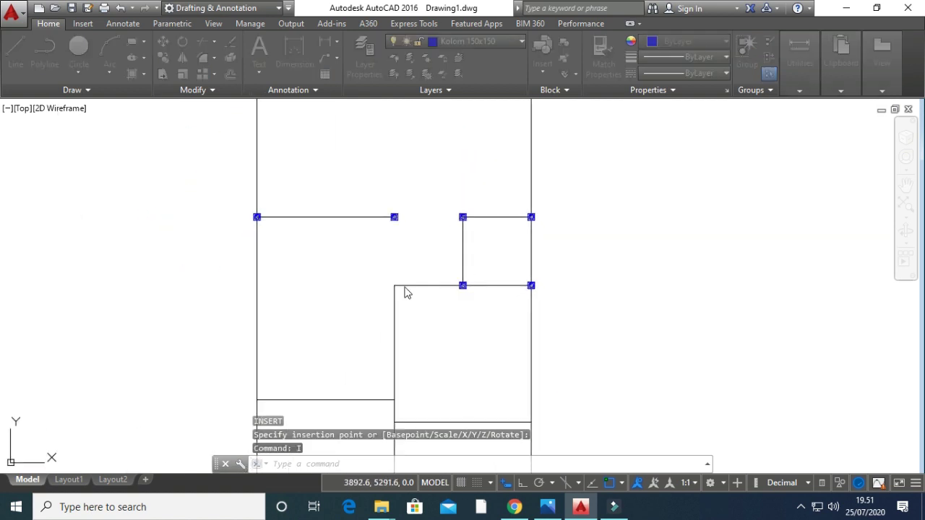
key("Return")
left_click(475, 346)
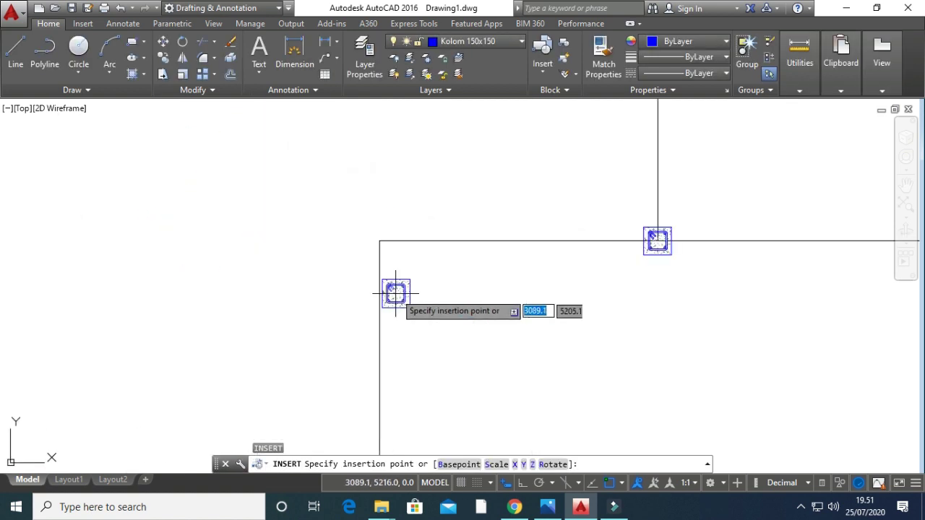
left_click(380, 241)
key("Return")
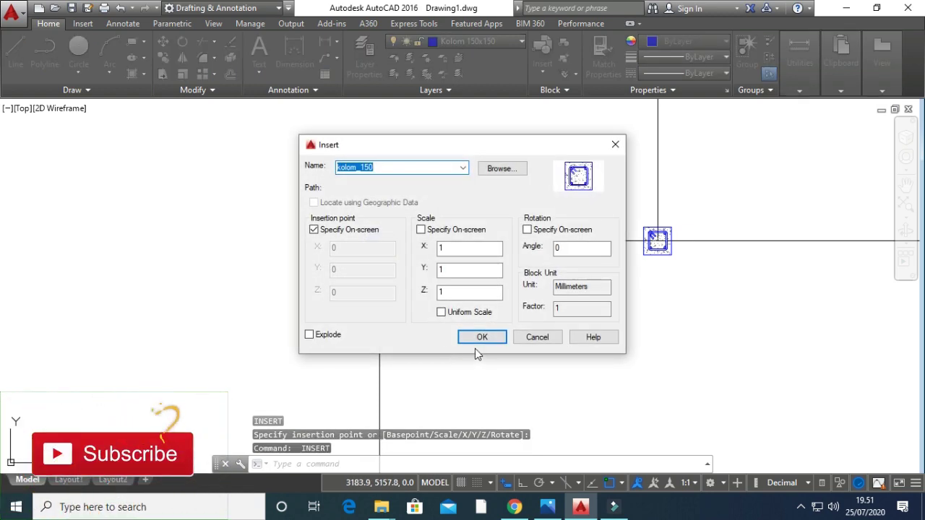
key("BackSpace")
left_click(480, 337)
left_click(477, 291)
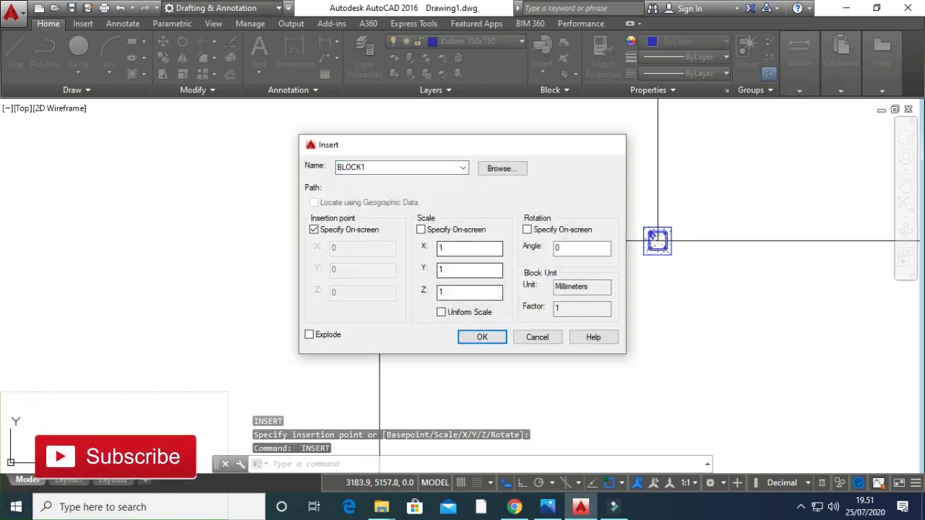
key("Escape")
key("Escape")
Insert a kolom_150 block where the lower-left horizontal inner wall meets the central vertical wall.
key("Return")
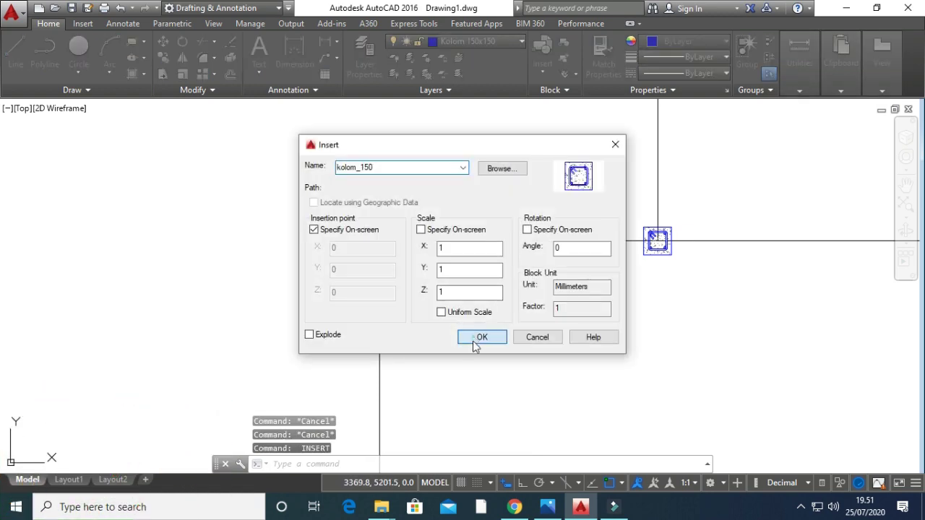
left_click(474, 340)
middle_click_drag(453, 365, 479, 208)
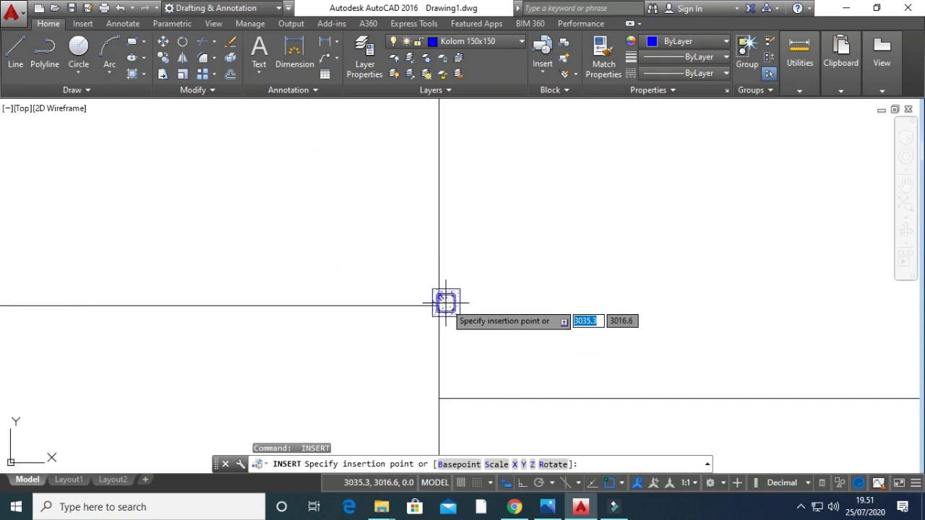
left_click(438, 306)
Insert a kolom_150 block where the central vertical wall meets the lower-right horizontal inner wall.
key("Return")
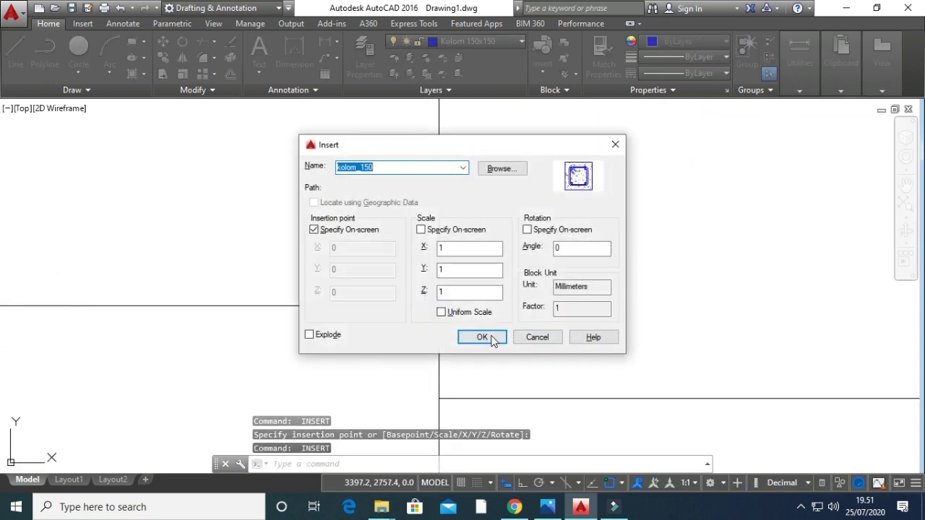
left_click(486, 336)
left_click(439, 397)
Insert a kolom_150 block where the lower-left horizontal inner wall meets the left outer wall, at 0, 3000.
scroll(364, 364, "down", 2)
middle_click_drag(364, 364, 506, 326)
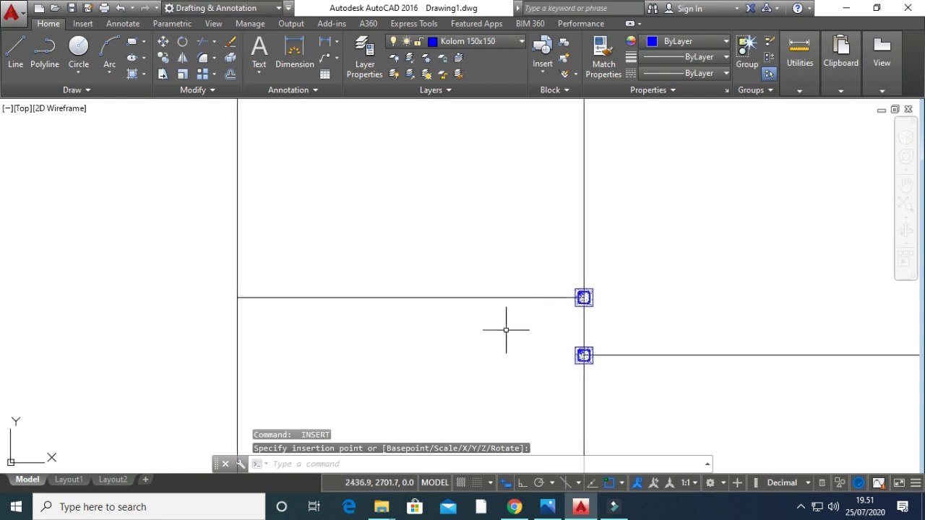
key("Return")
left_click(483, 338)
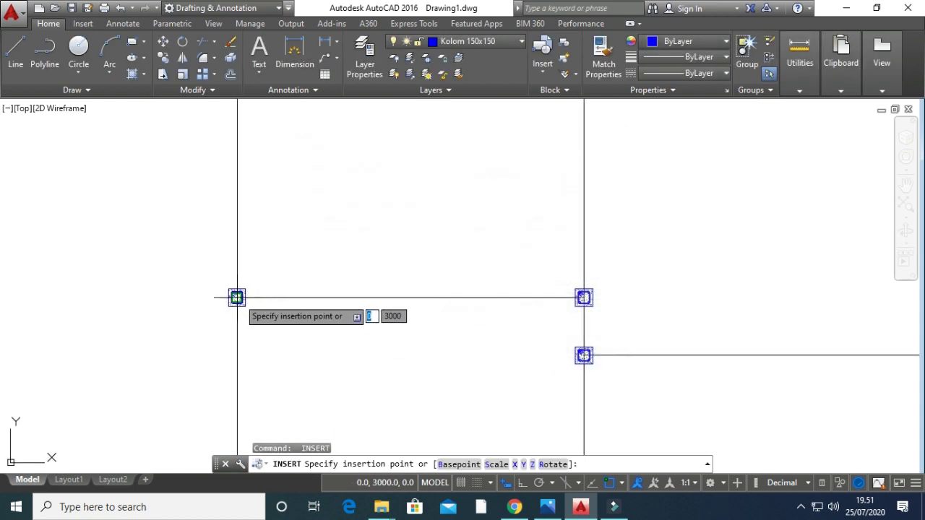
scroll(239, 298, "up", 3)
Insert a kolom_150 block where the lower-right horizontal inner wall meets the right outer wall.
middle_click_drag(296, 338, 120, 340)
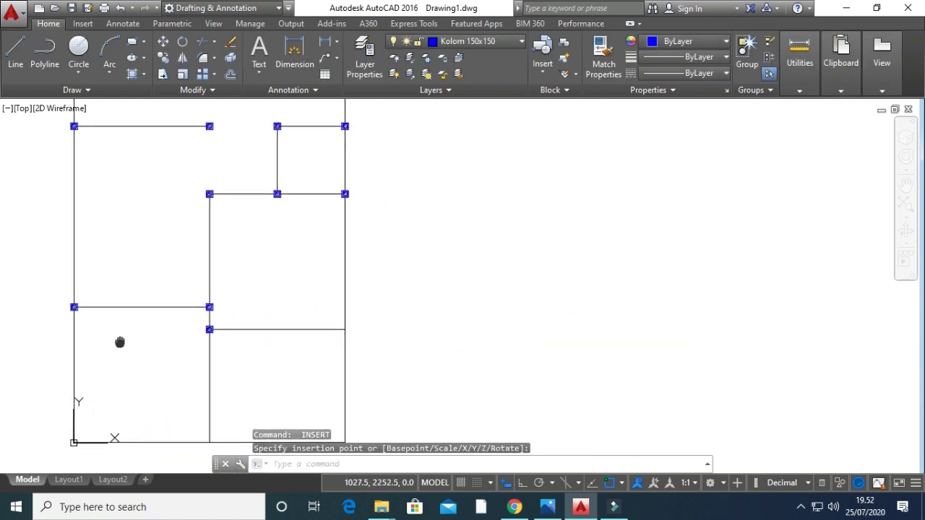
middle_click_drag(325, 330, 295, 312)
left_click(294, 313)
key("Return")
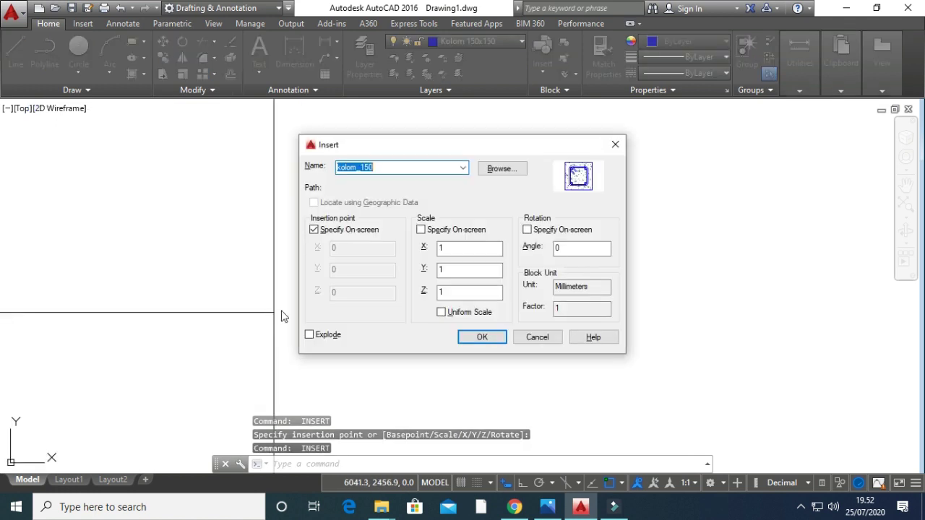
left_click(481, 338)
scroll(289, 325, "up", 3)
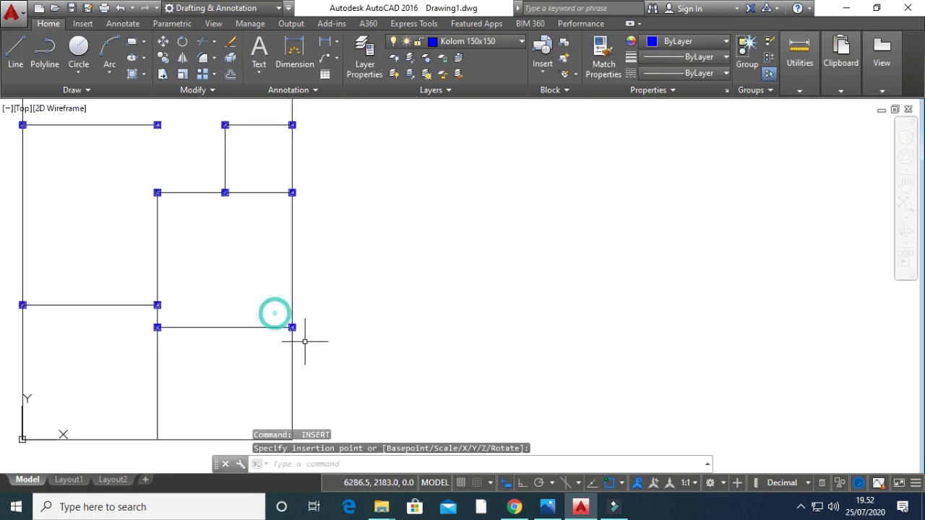
Check the terrace in the floor plan sketch in Photos and insert a kolom_150 block at the outer wall's lower-right corner in AutoCAD.
middle_click_drag(306, 340, 483, 272)
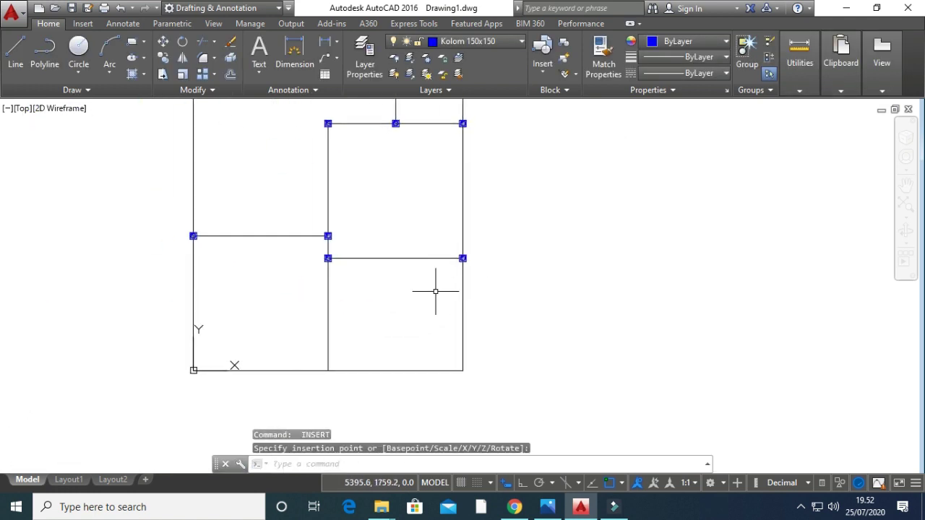
scroll(435, 291, "down", 2)
middle_click_drag(454, 328, 489, 407)
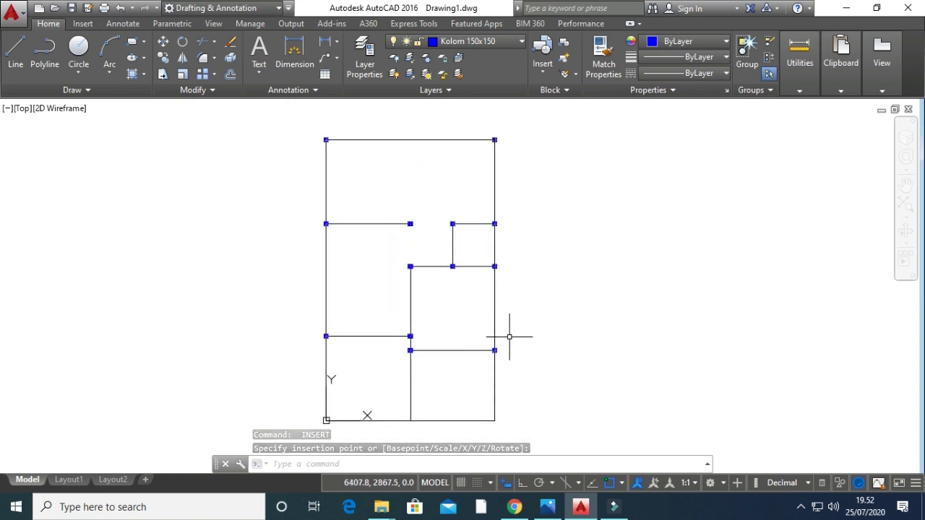
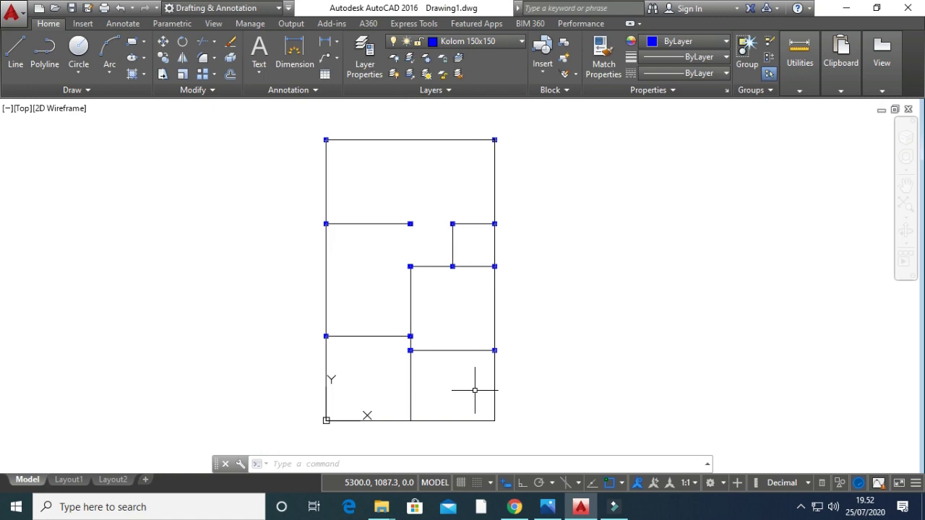
key("alt+Tab")
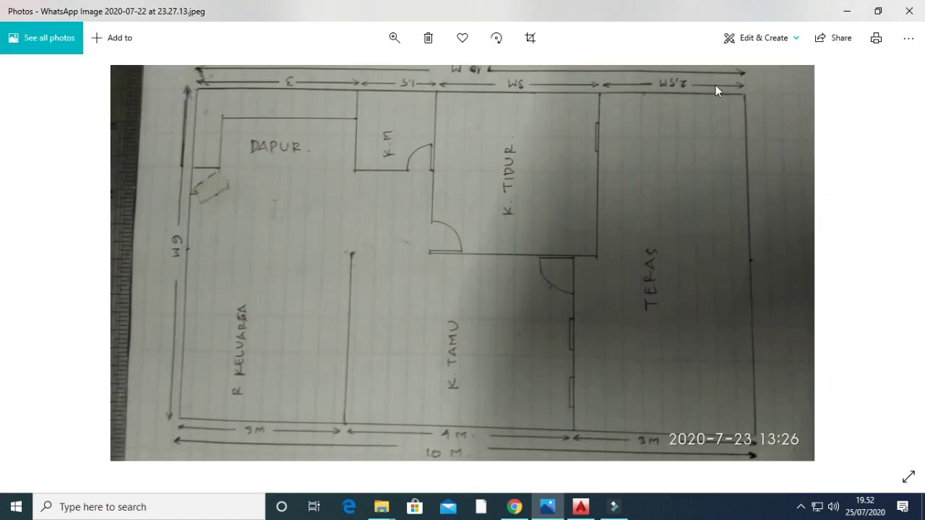
key("alt+Tab")
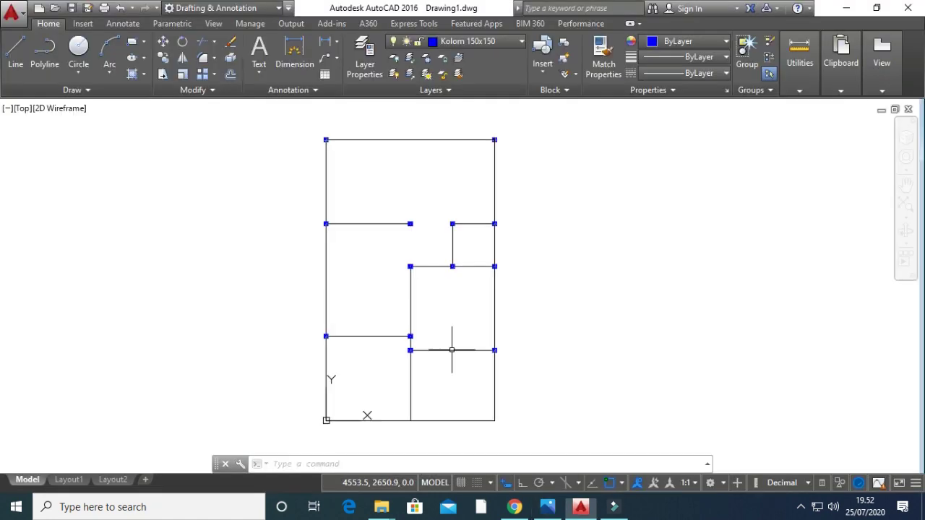
scroll(426, 402, "up", 2)
middle_click_drag(426, 402, 403, 380)
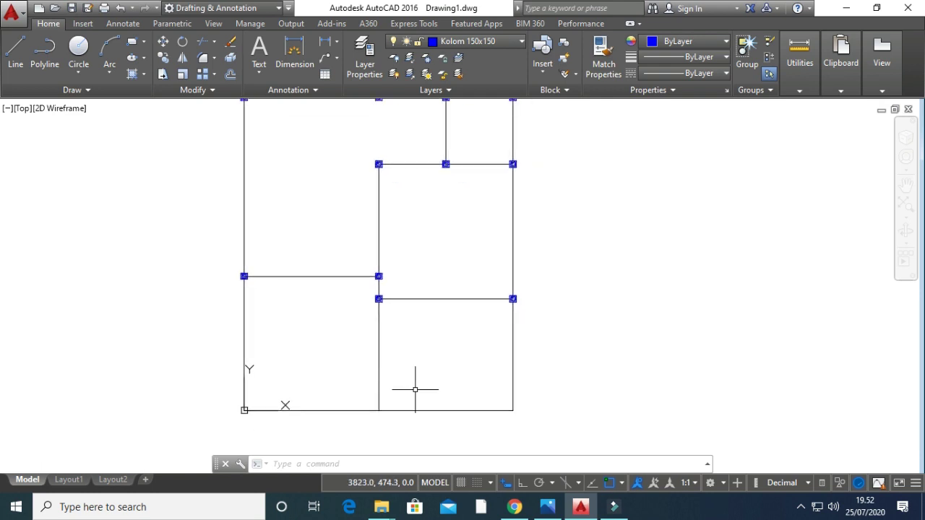
type("i")
key("Return")
left_click(482, 337)
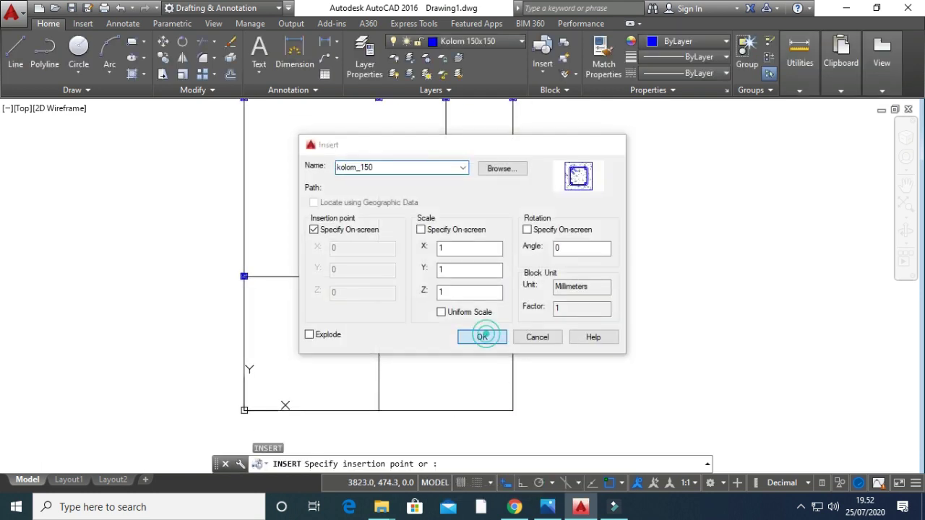
left_click(513, 409)
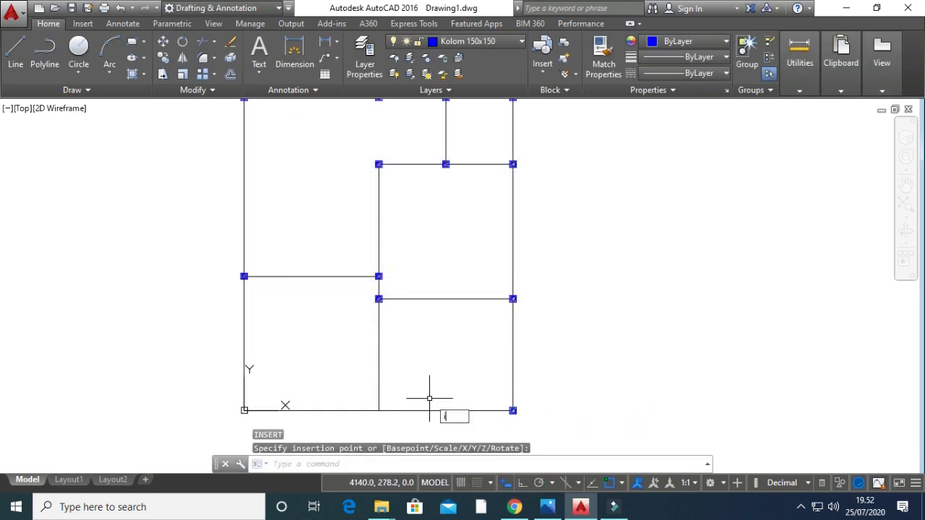
Insert a kolom_150 block where the central vertical line meets the bottom outer line, at 3000, 0.
type("i")
key("Return")
left_click(475, 338)
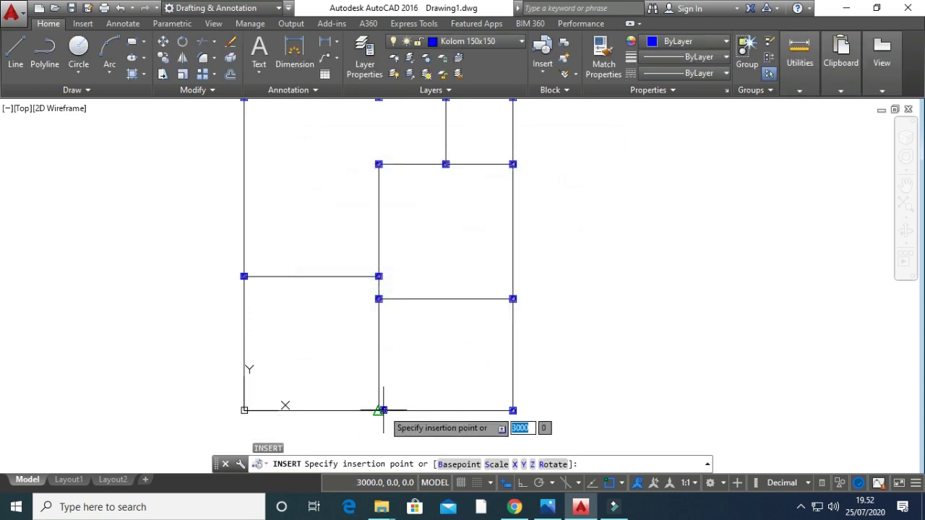
scroll(373, 408, "up", 5)
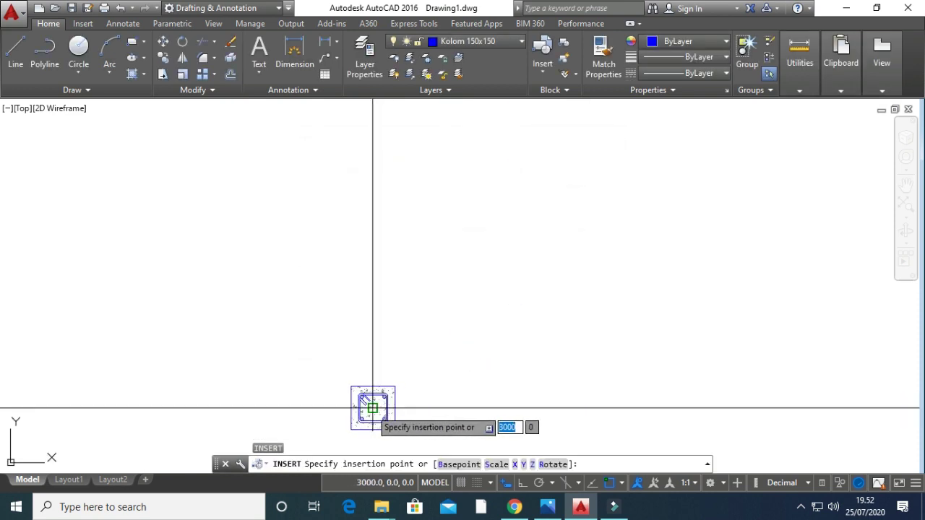
scroll(373, 408, "up", 5)
scroll(437, 426, "down", 6)
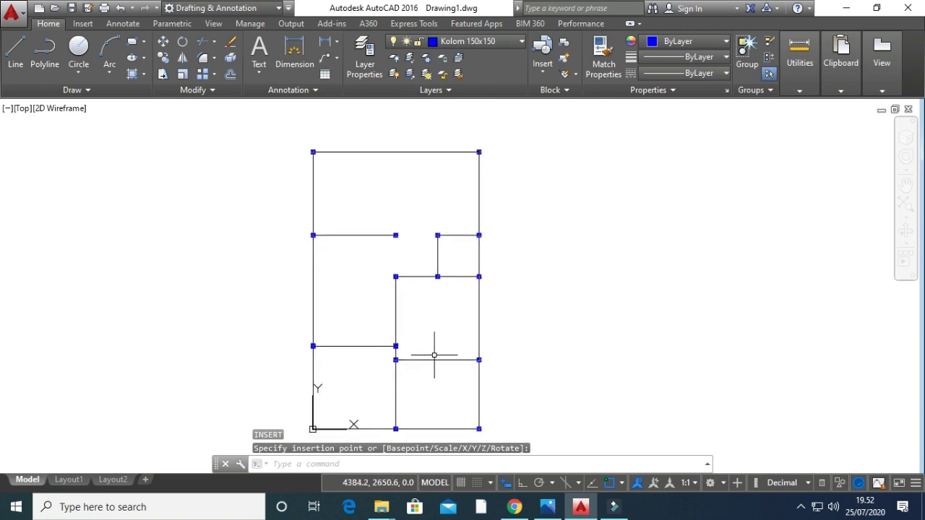
key("Escape")
key("Escape")
key("Escape")
scroll(347, 312, "up", 2)
middle_click_drag(351, 316, 407, 339)
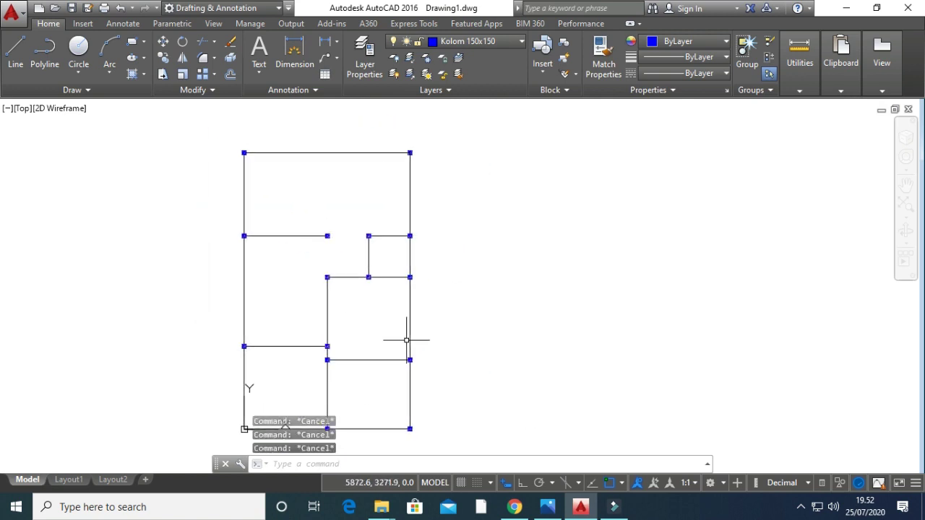
Create a new layer named Dinding for the walls.
left_click(487, 44)
left_click(365, 56)
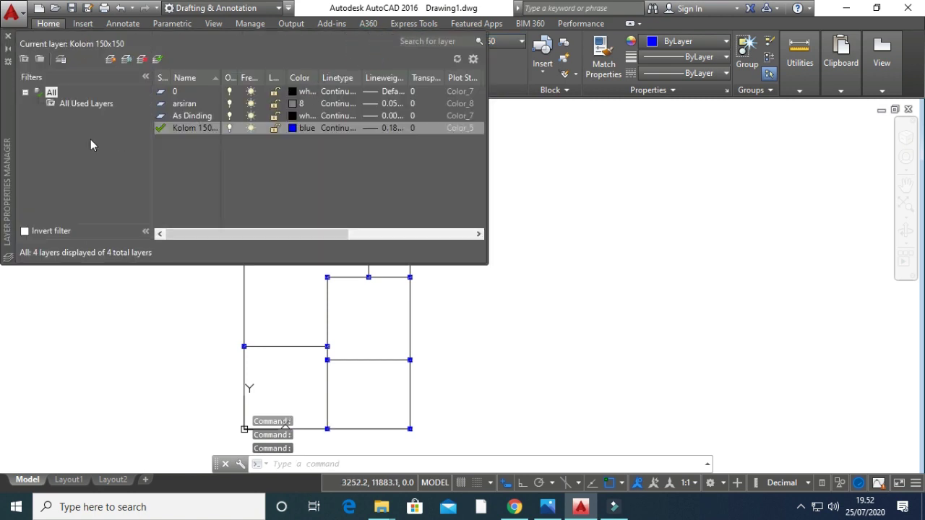
left_click(110, 59)
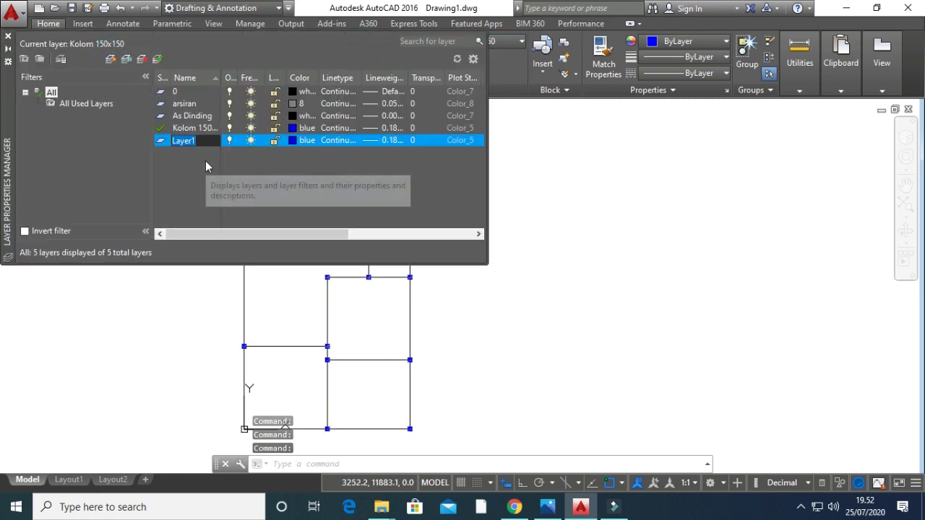
type("Dinding")
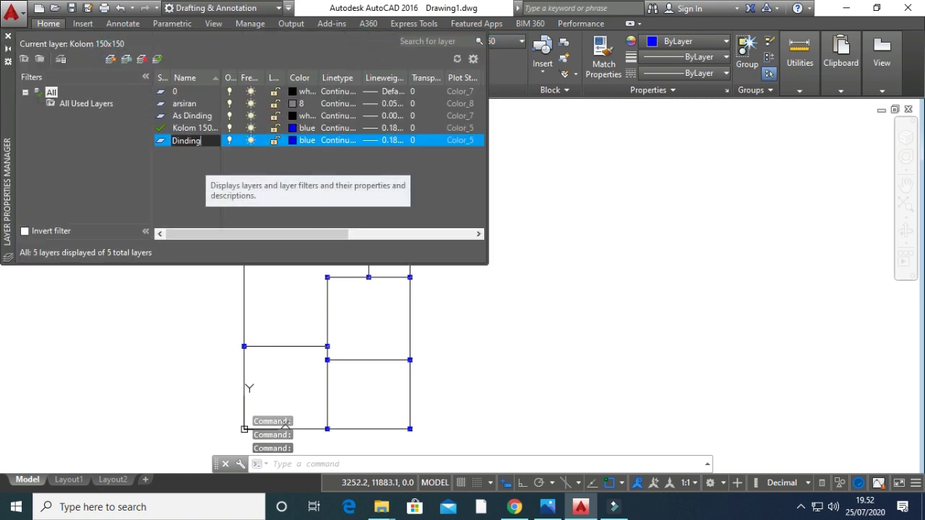
Set the Dinding layer's color to magenta and make it the current layer.
left_click(306, 140)
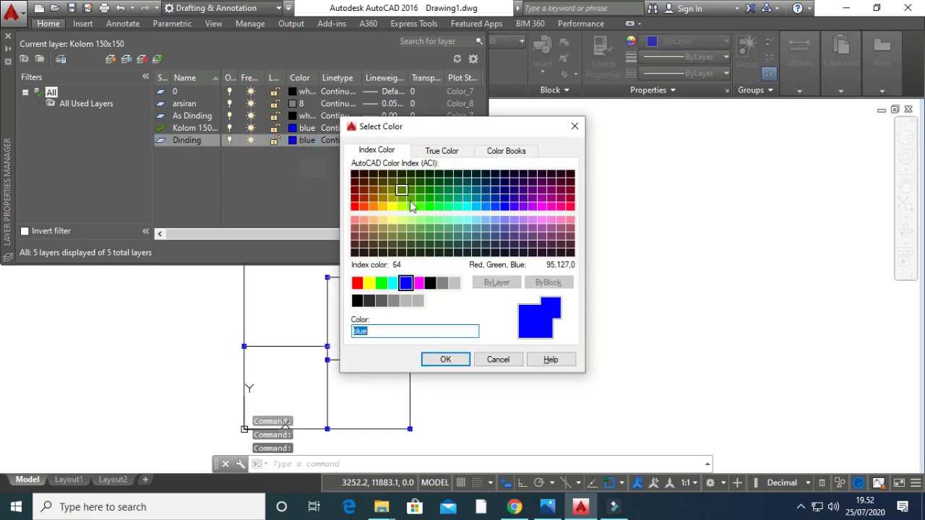
left_click(418, 283)
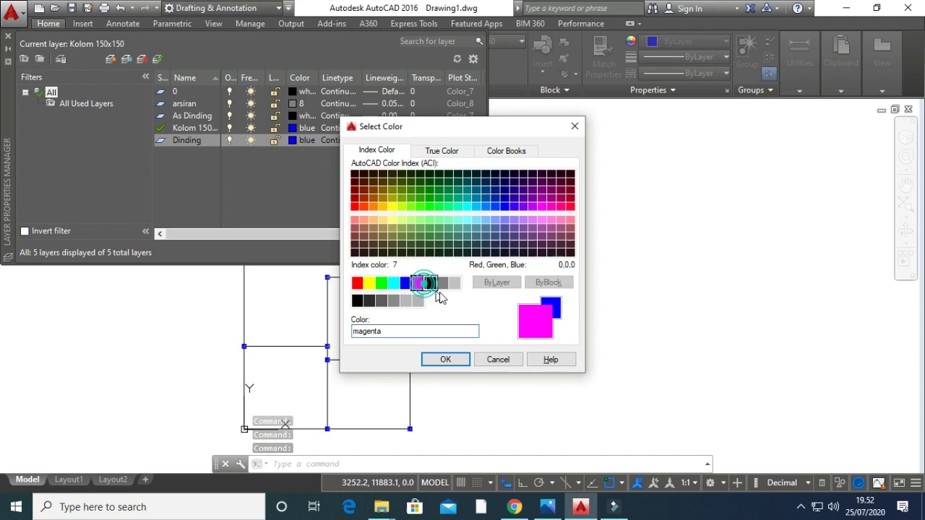
left_click(446, 360)
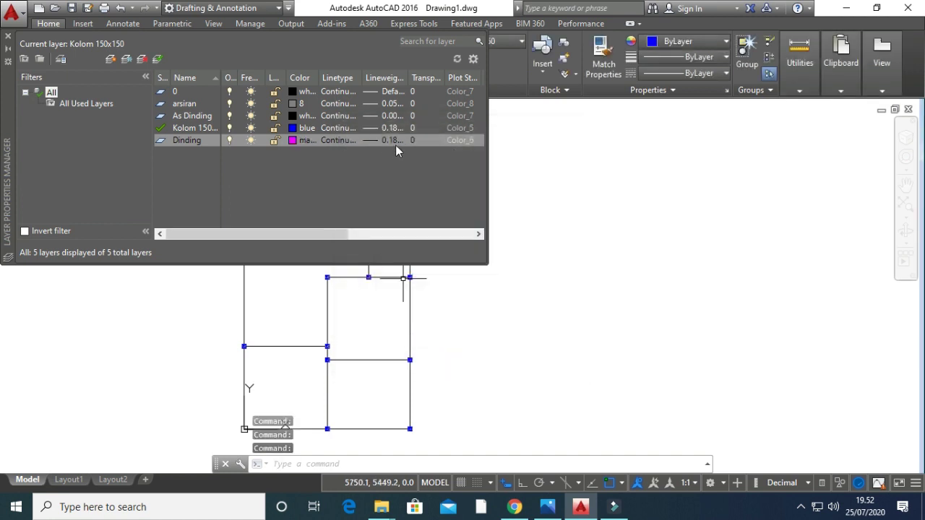
left_click(166, 144)
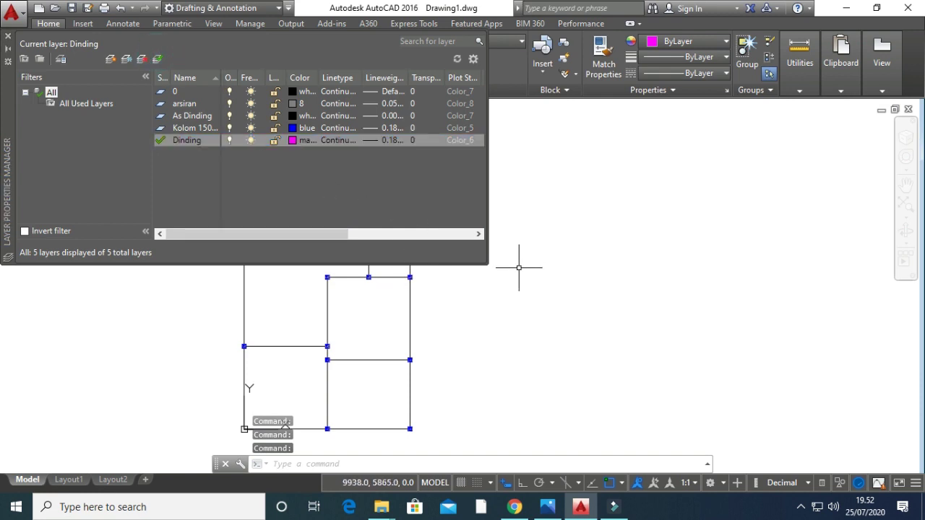
left_click(8, 37)
middle_click_drag(166, 299, 320, 337)
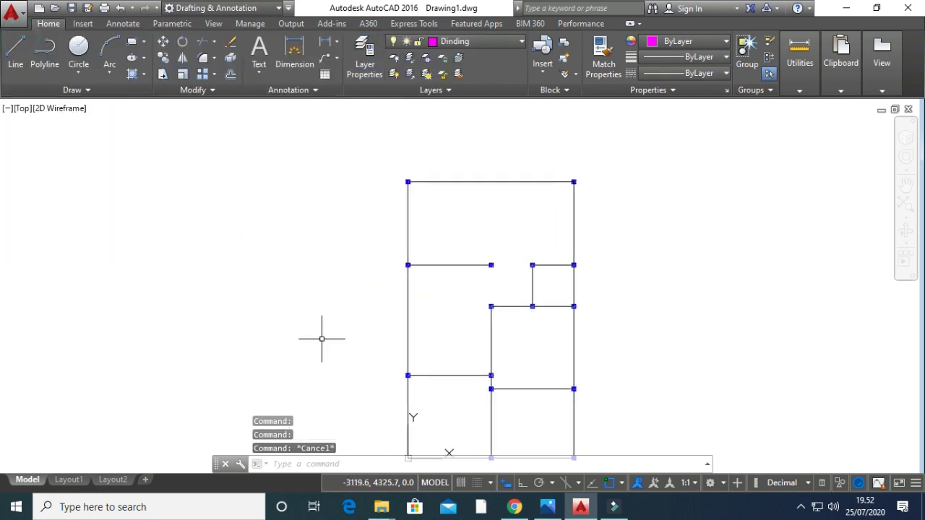
scroll(311, 322, "up", 2)
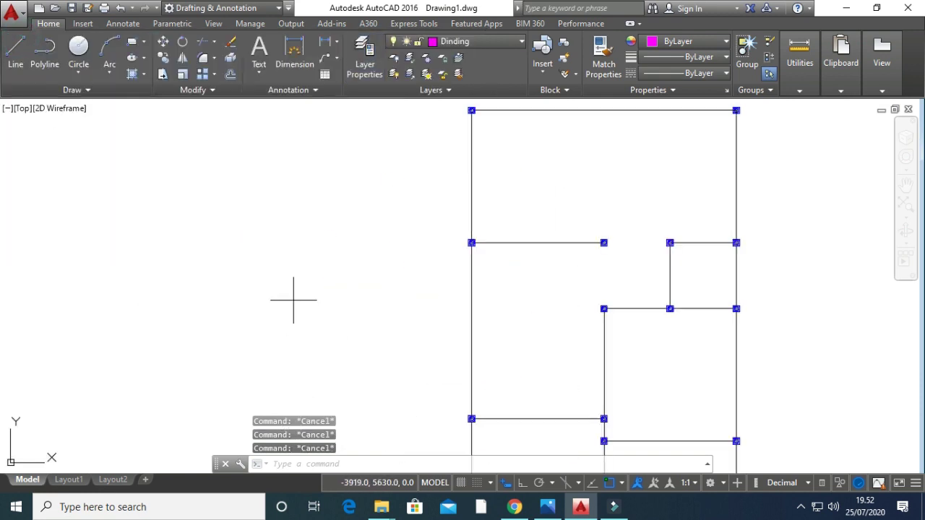
key("Return")
left_click(259, 289)
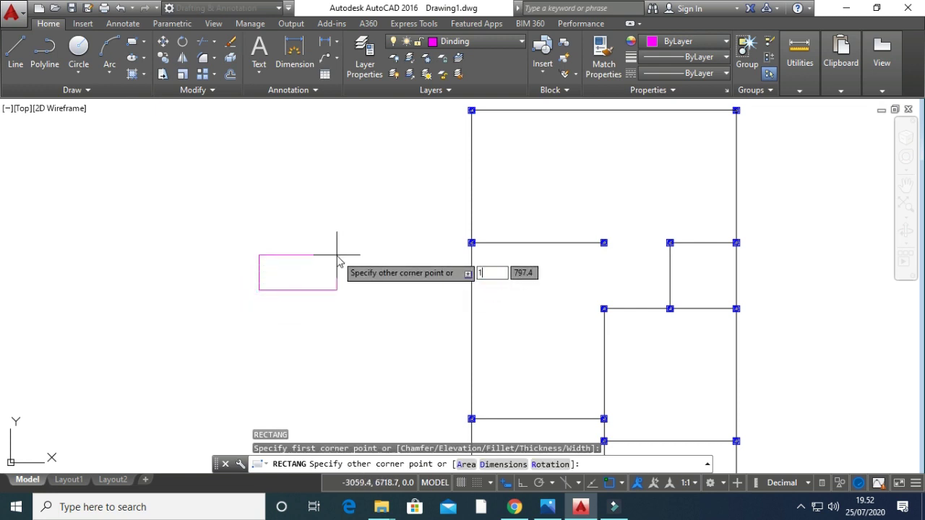
key("Escape")
key("Escape")
key("Escape")
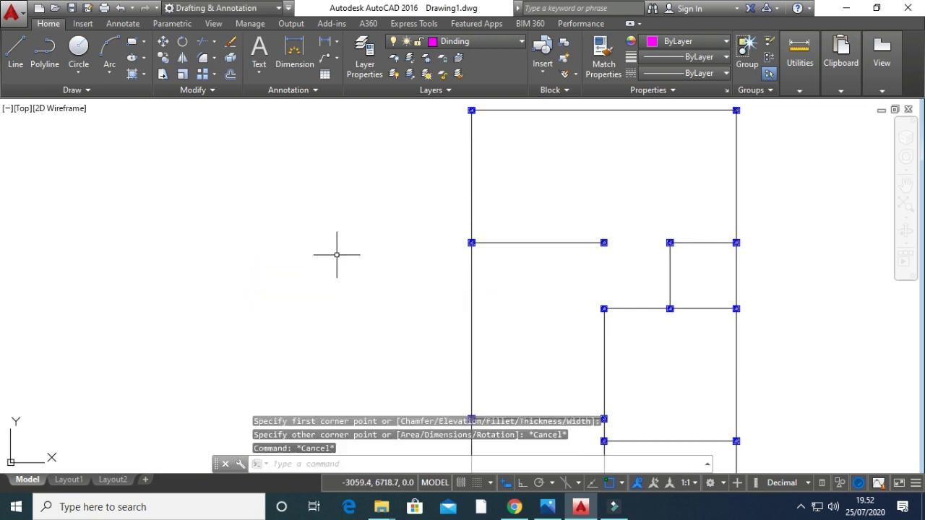
type("rec")
key("Return")
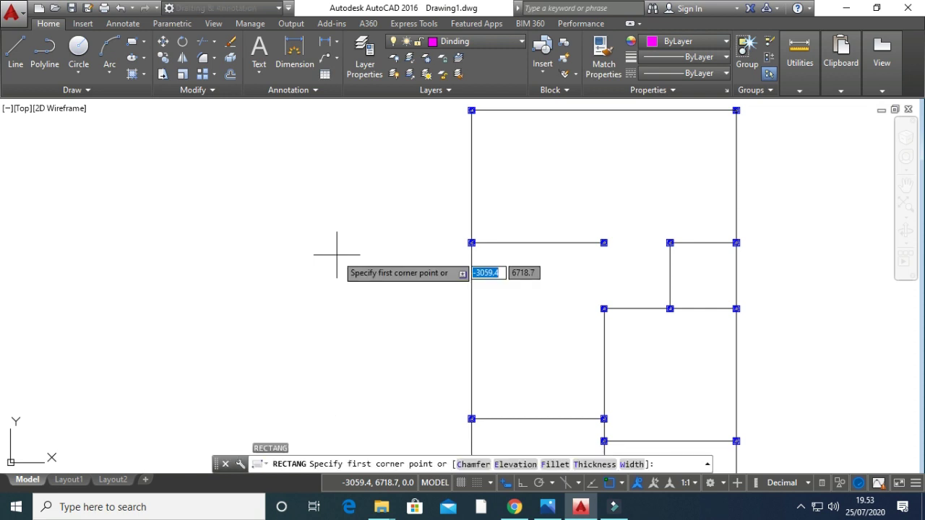
key("Escape")
key("Escape")
key("Escape")
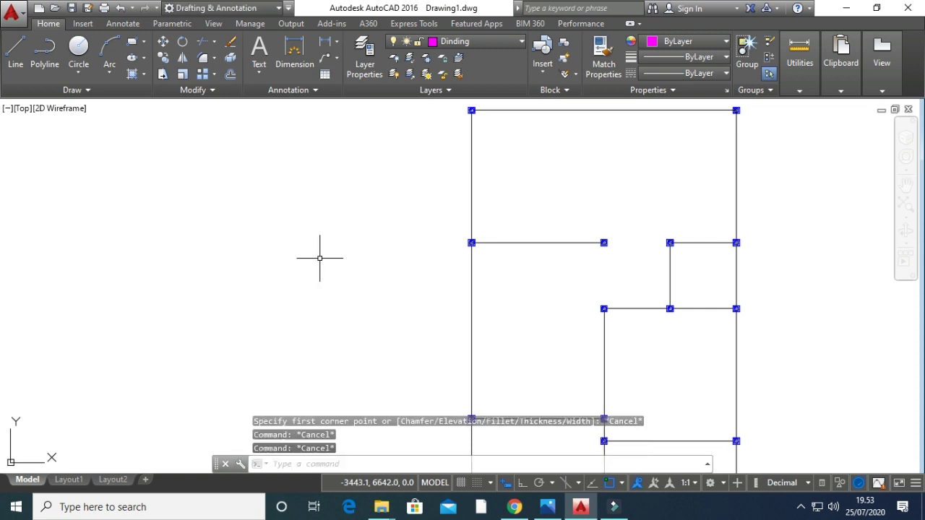
Draw a 1000 by 150 rectangle in the empty area outside the floor plan's left outer wall.
type("rec")
key("Return")
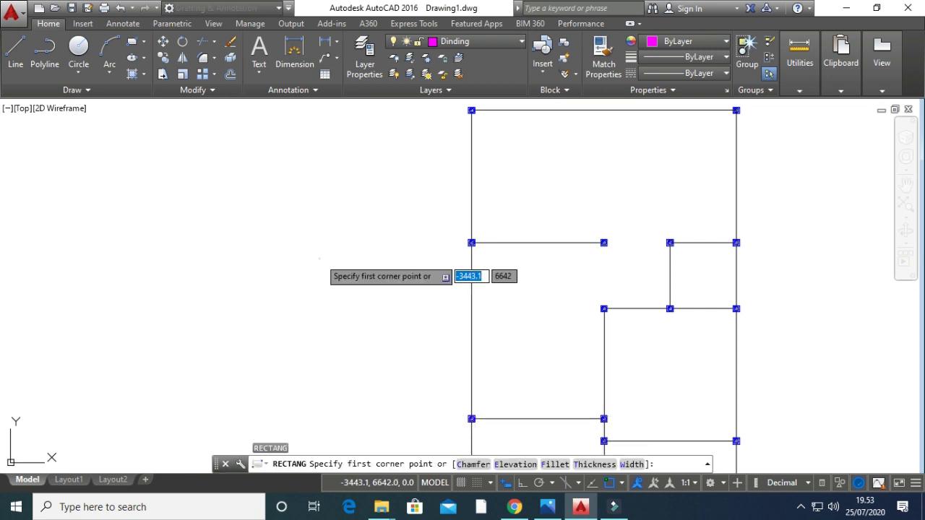
left_click(319, 258)
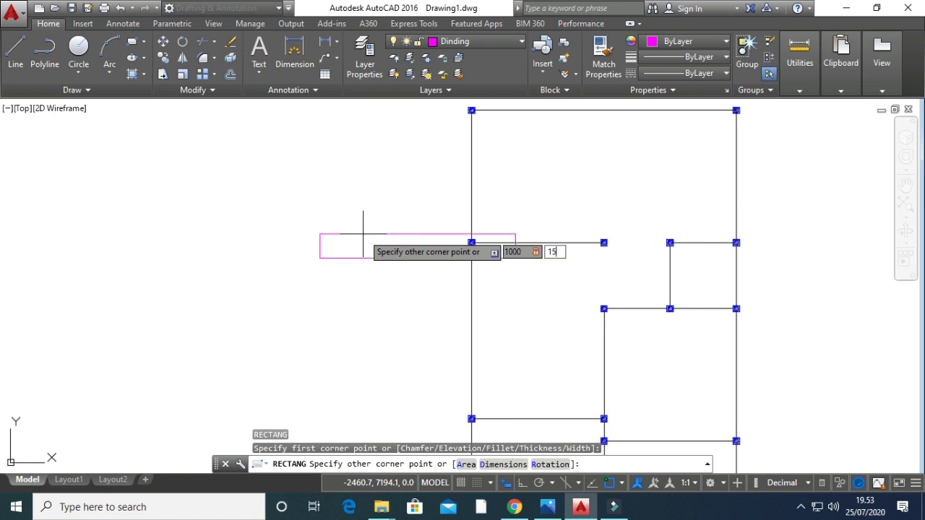
key("Return")
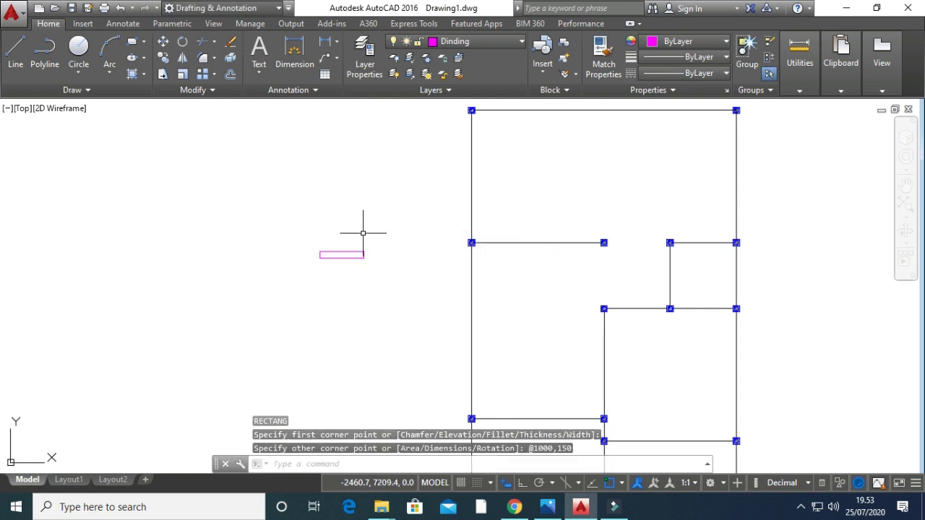
scroll(355, 259, "up", 8)
key("Escape")
key("Escape")
key("Escape")
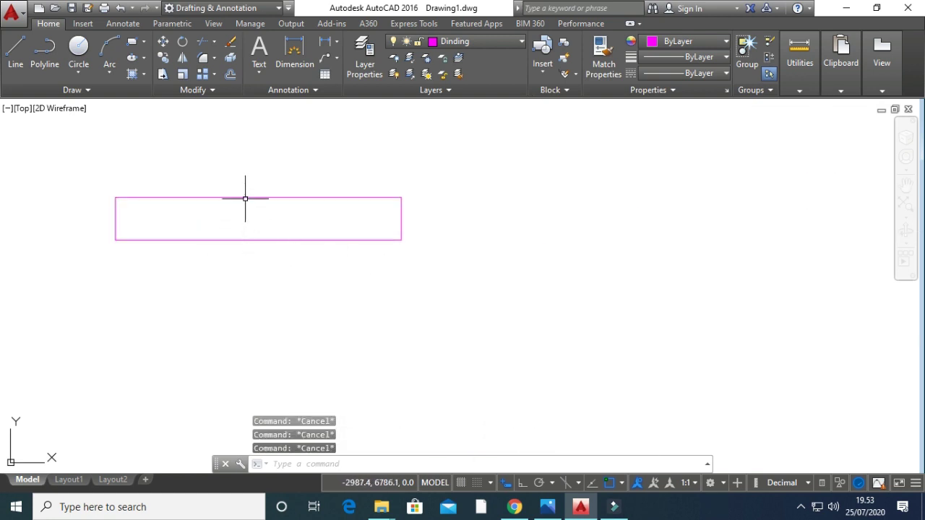
Offset the wall rectangle inward by 20.
type("o")
key("Return")
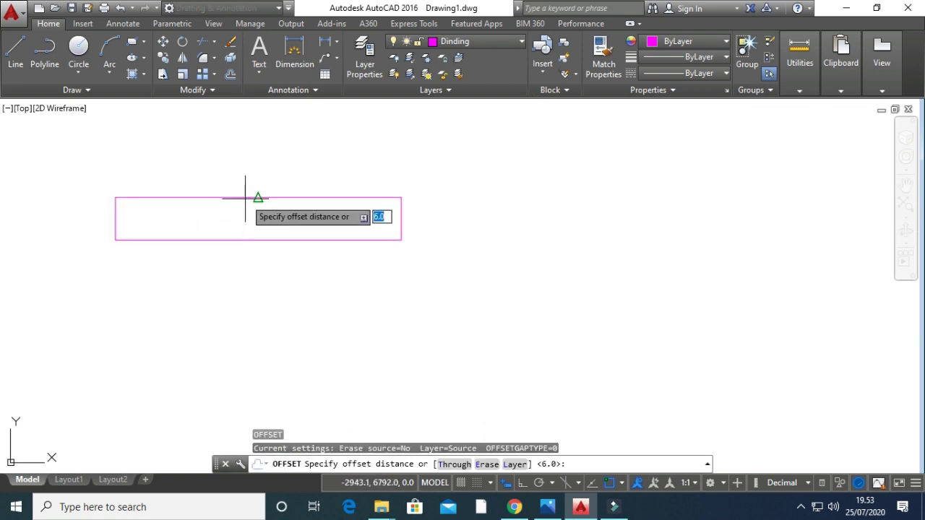
key("Return")
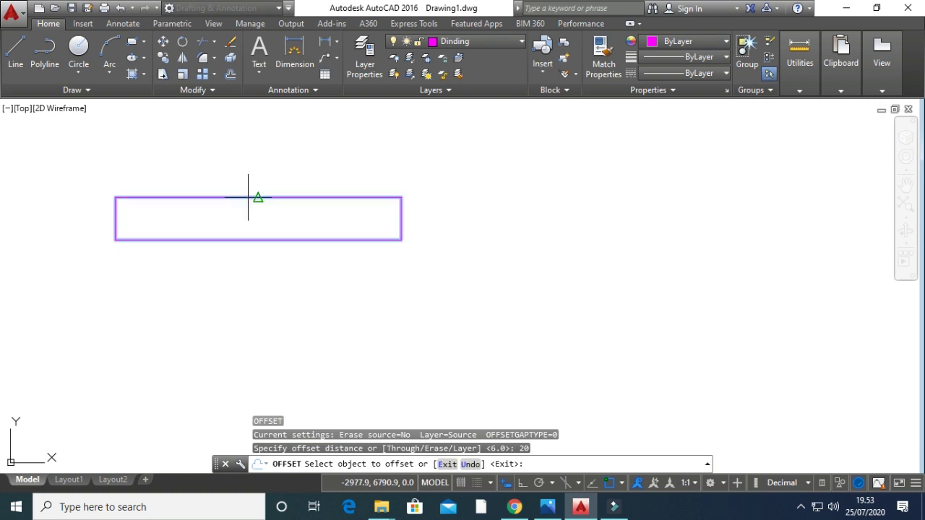
left_click(250, 197)
left_click(248, 213)
scroll(134, 217, "up", 2)
key("Escape")
Stretch both short ends of the inner rectangle out to meet the outer rectangle's ends.
left_click(111, 219)
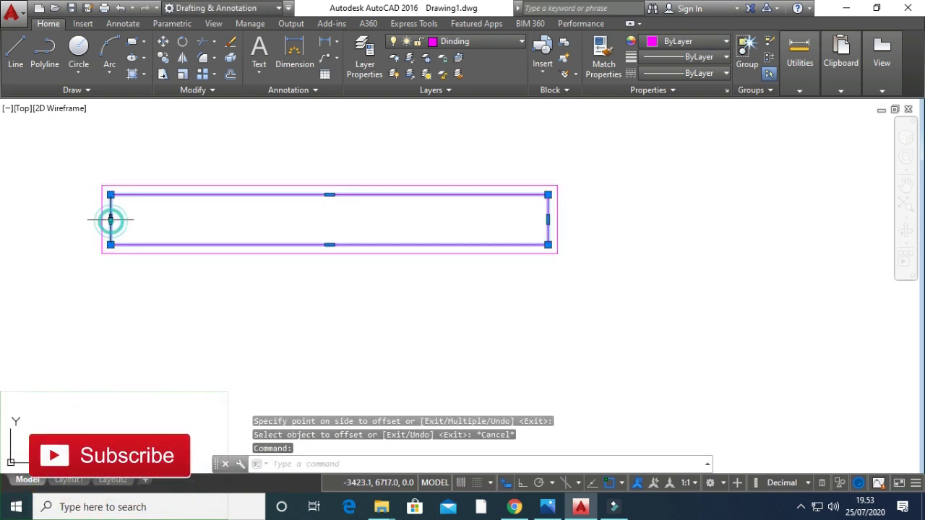
left_click(110, 219)
left_click(102, 218)
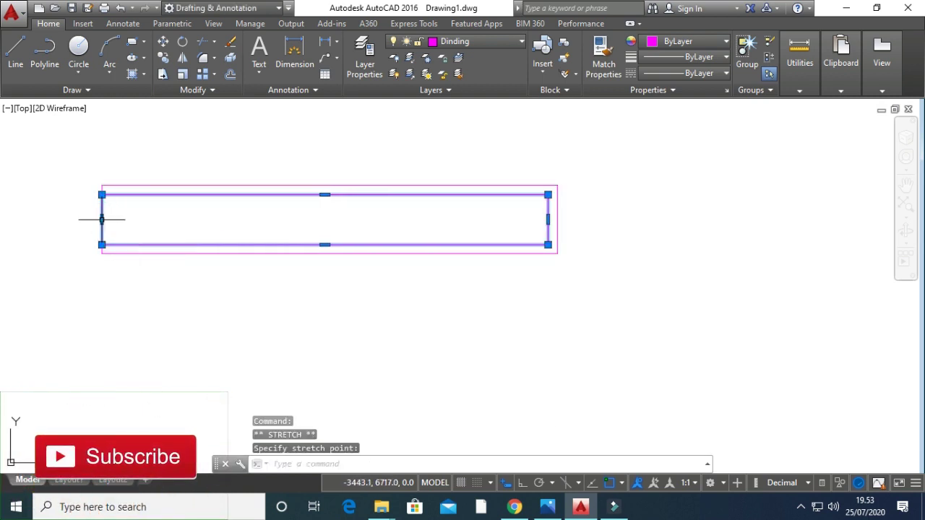
left_click(548, 219)
left_click(556, 219)
key("Escape")
key("Escape")
key("Escape")
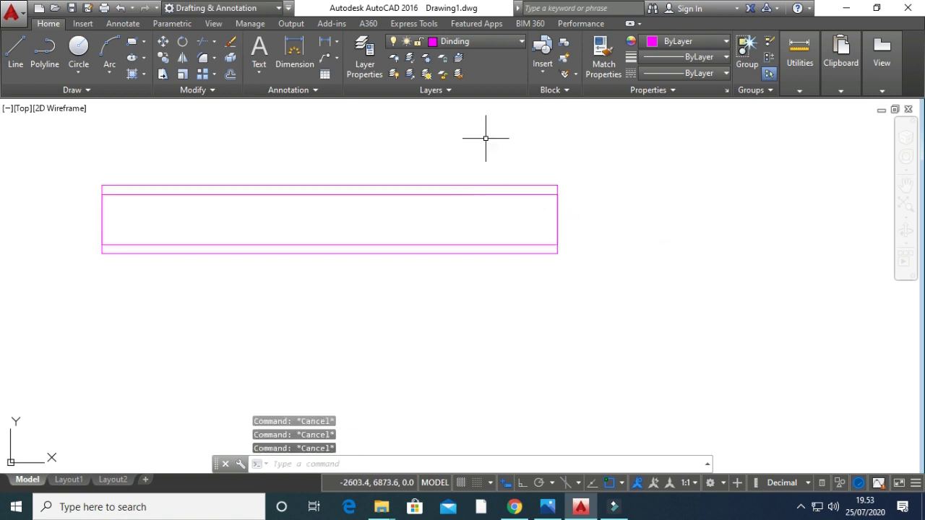
Make arsiran the current layer and hatch the inner rectangle with the ANSI32 pattern.
left_click(468, 52)
left_click(462, 75)
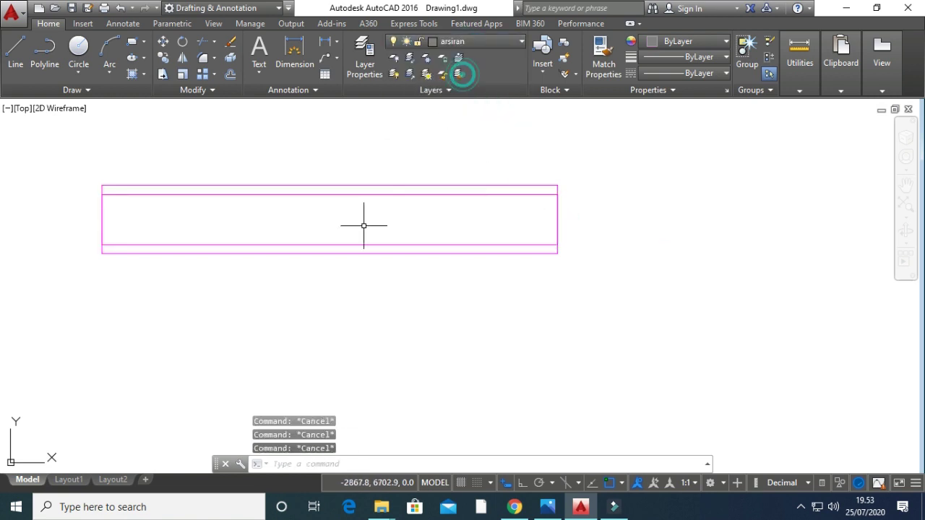
type("h")
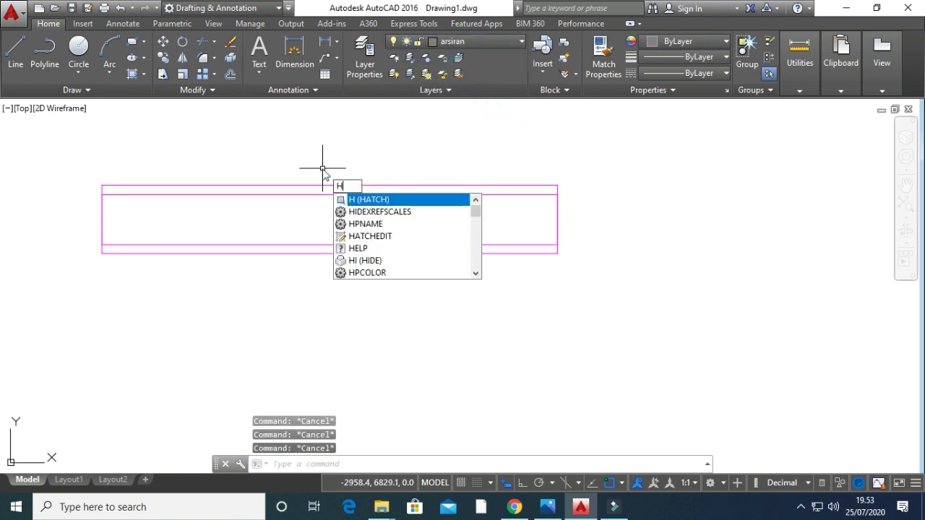
key("Return")
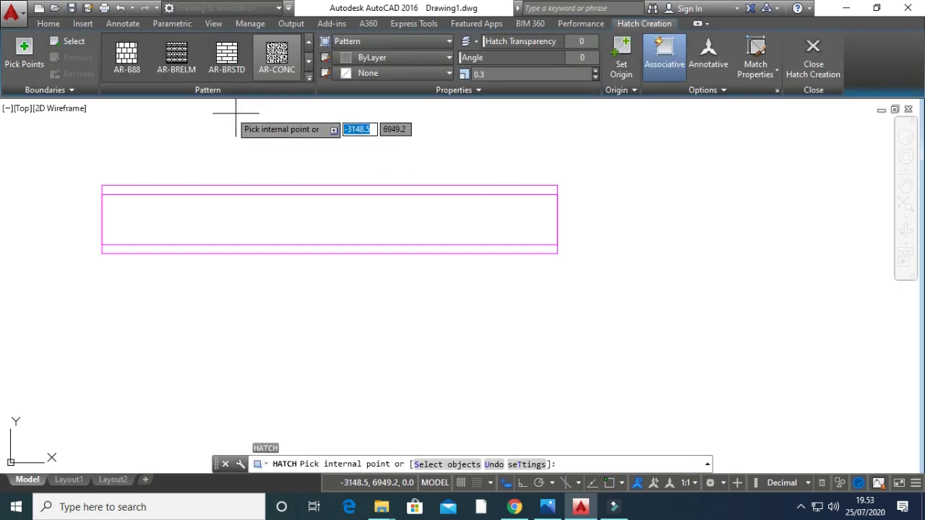
left_click(311, 77)
scroll(275, 144, "up", 4)
left_click(277, 56)
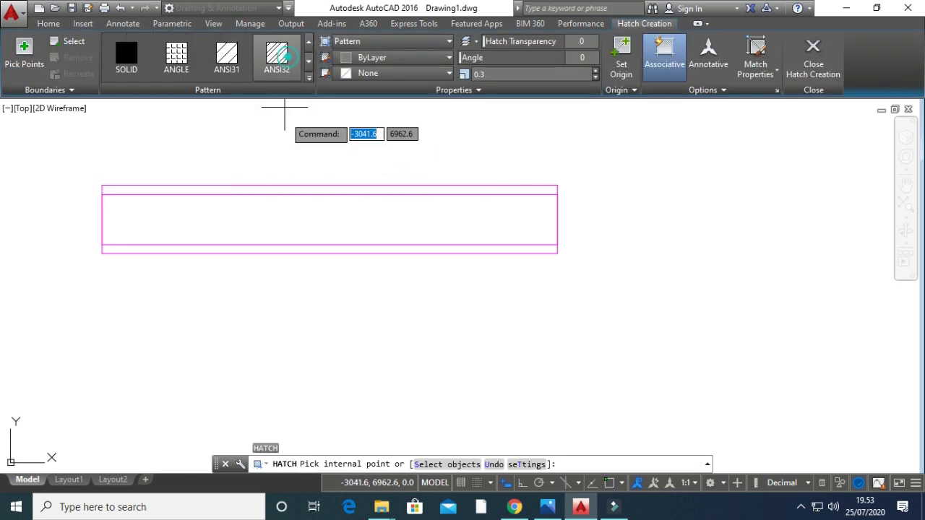
left_click(207, 211)
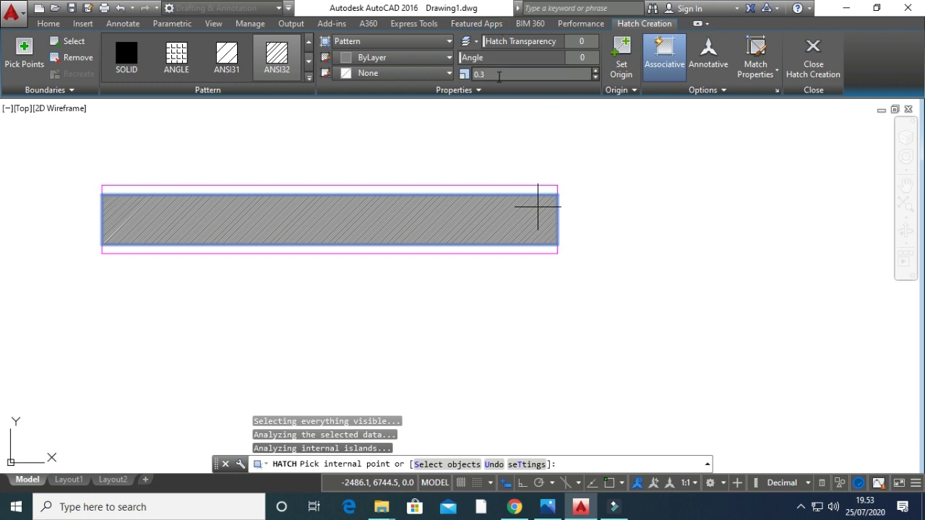
Set the wall hatch scale to 10 and finish the hatch.
key("Return")
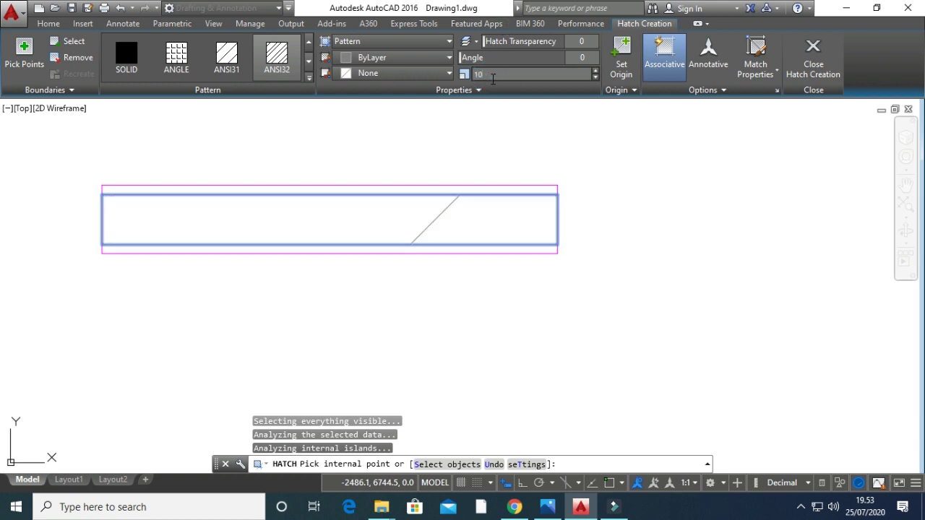
key("Return")
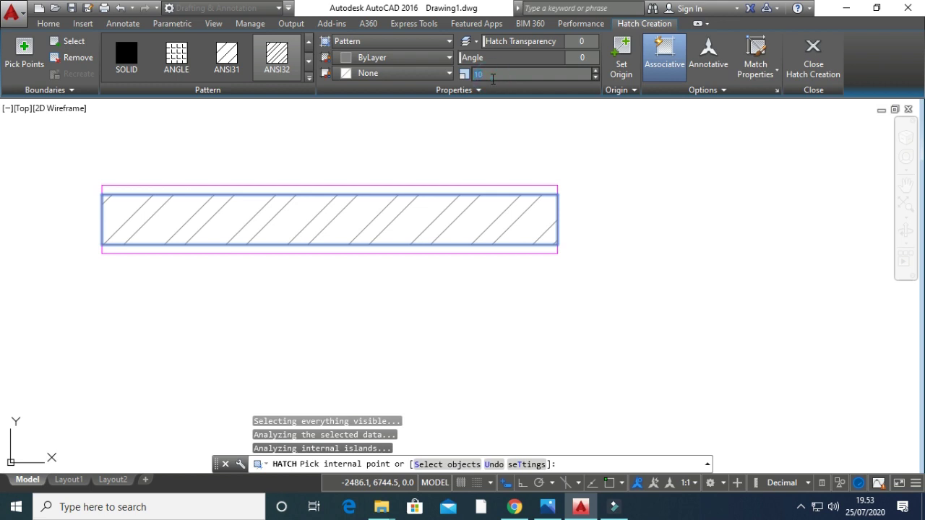
type("0")
key("Return")
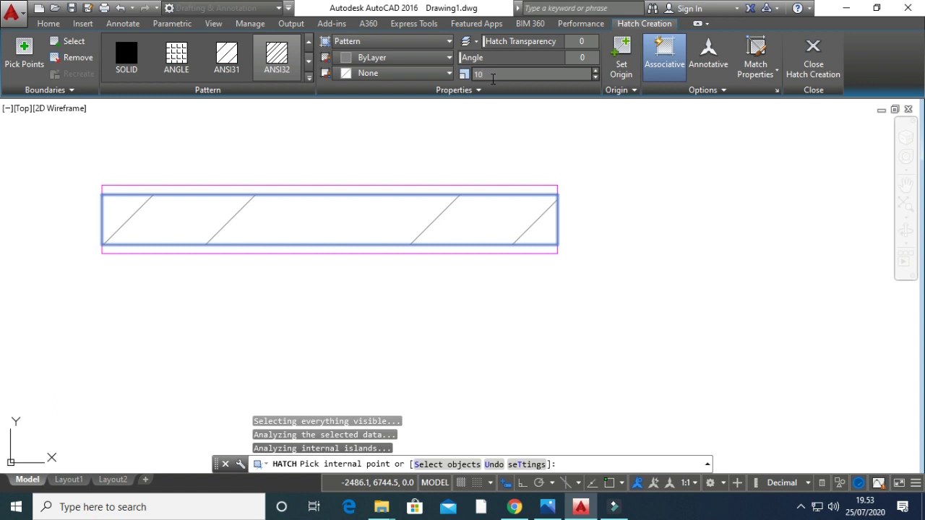
key("Return")
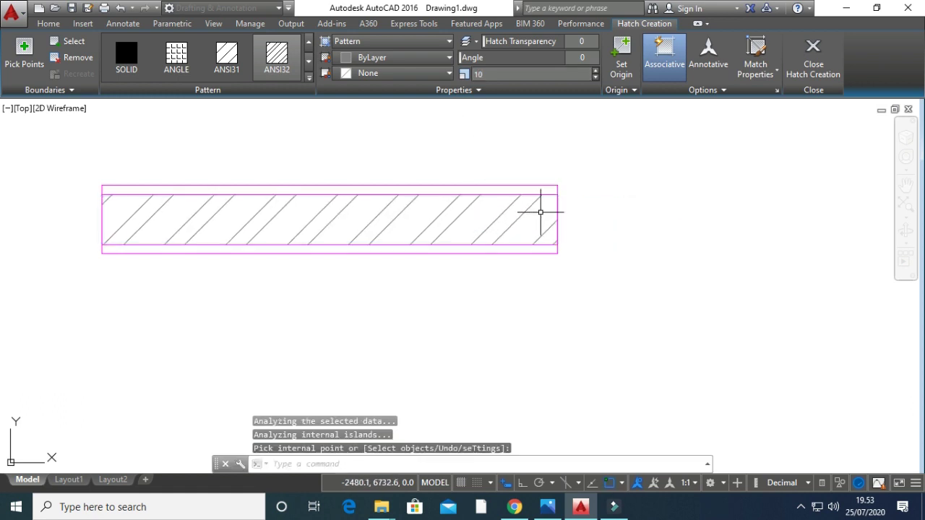
key("Return")
Turn on Quick Properties for the selected wall outlines and hatch, and inspect their layer choices.
left_click(583, 299)
left_click(60, 146)
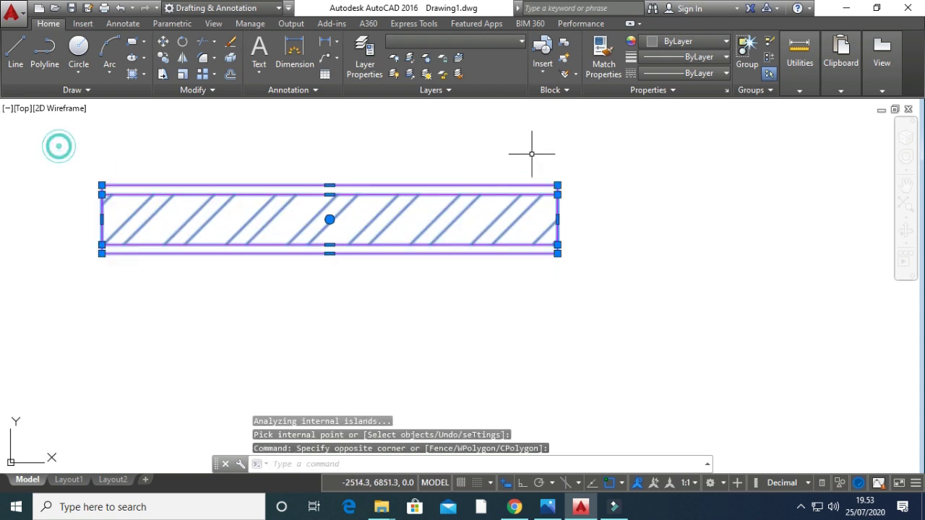
left_click(823, 483)
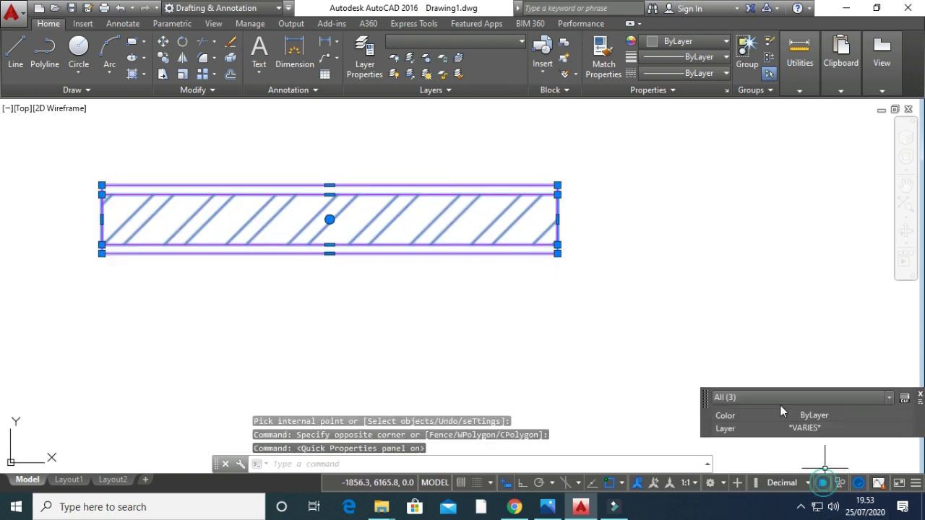
left_click(866, 417)
left_click(866, 417)
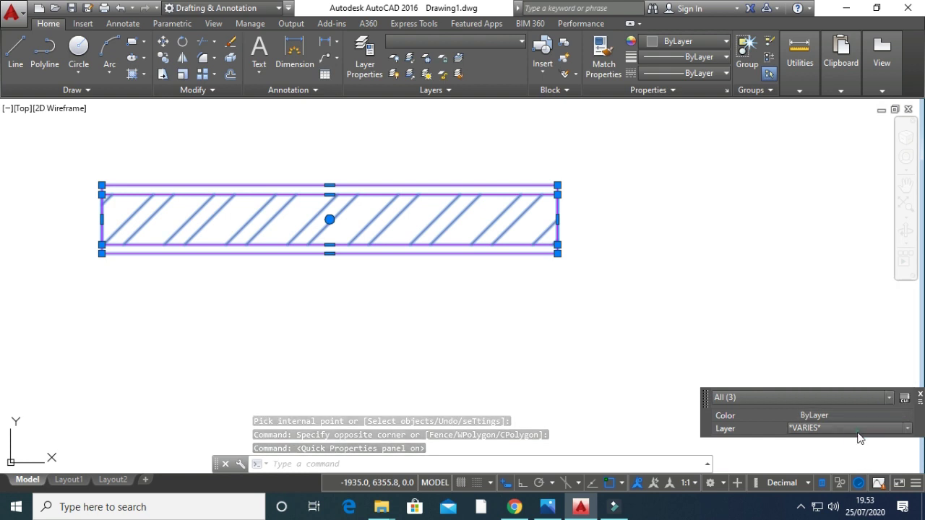
left_click(865, 428)
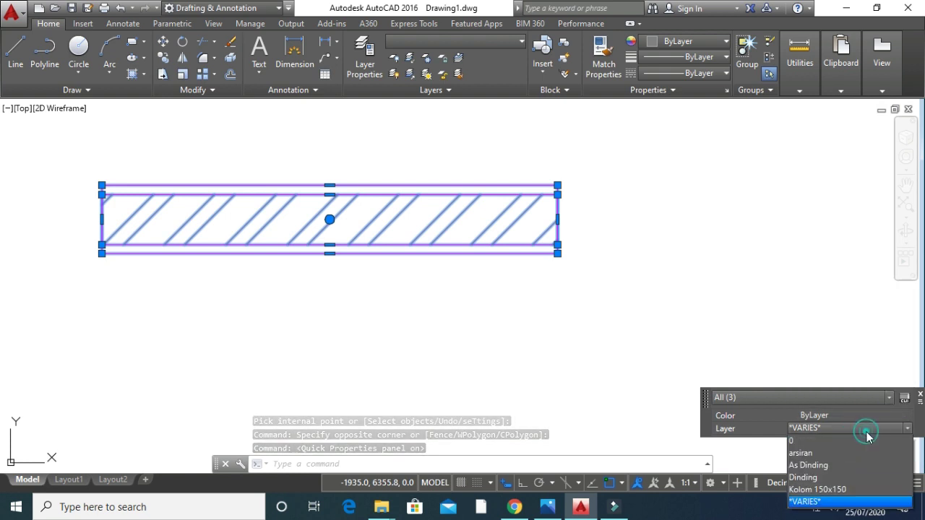
left_click(826, 479)
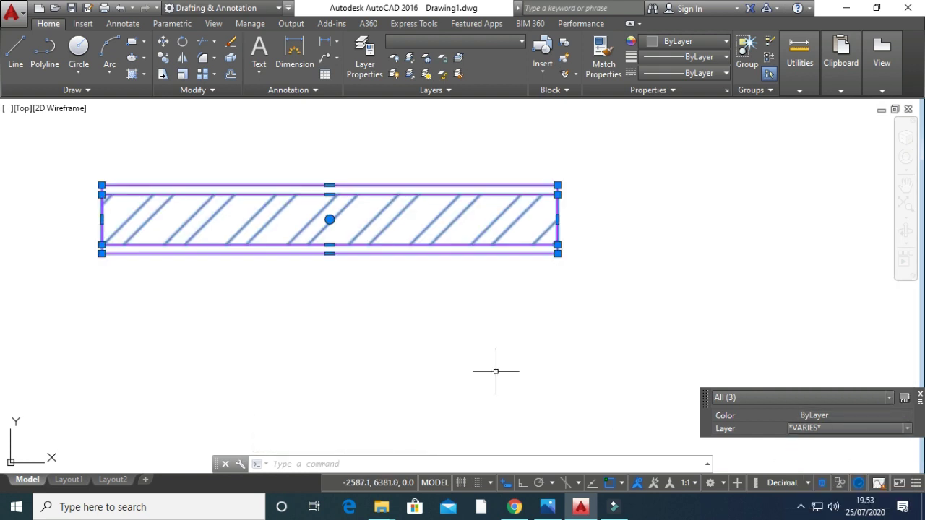
key("Escape")
Lengthen the hatched wall piece by stretching its right end horizontally with Ortho on.
scroll(533, 241, "down", 2)
middle_click_drag(531, 246, 535, 315)
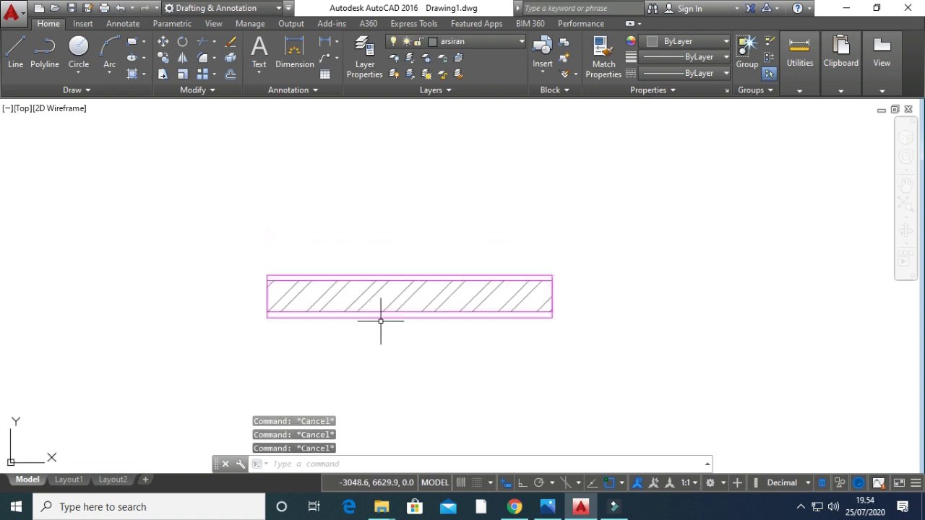
left_click(576, 322)
left_click(523, 227)
left_click(553, 296)
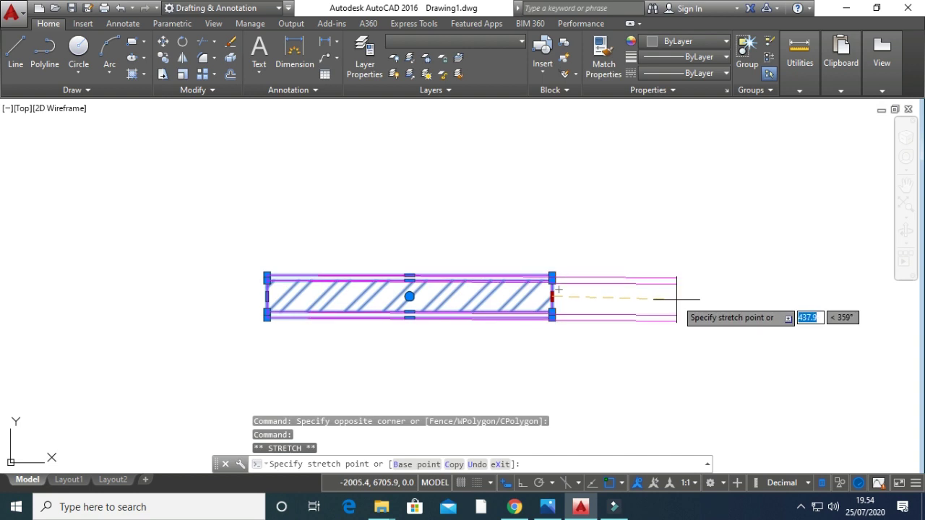
key("F8")
left_click(766, 291)
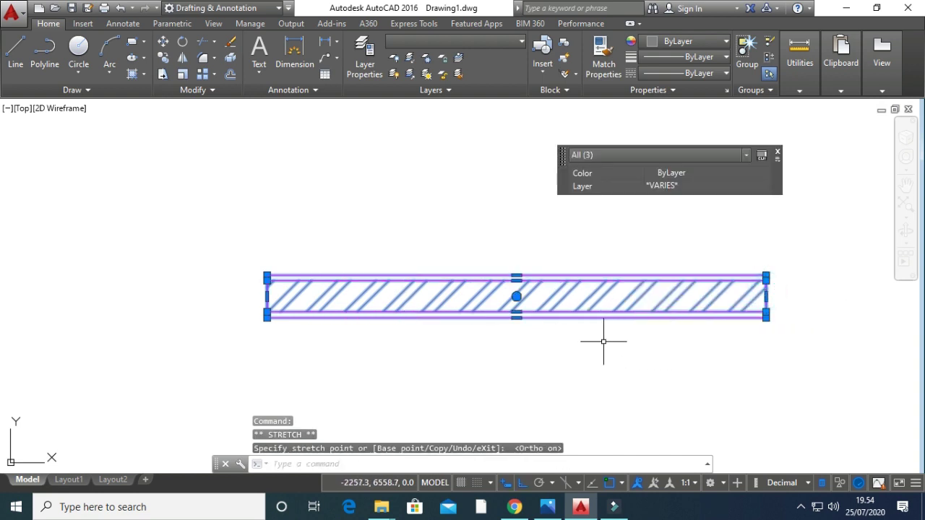
key("Escape")
key("Escape")
key("Escape")
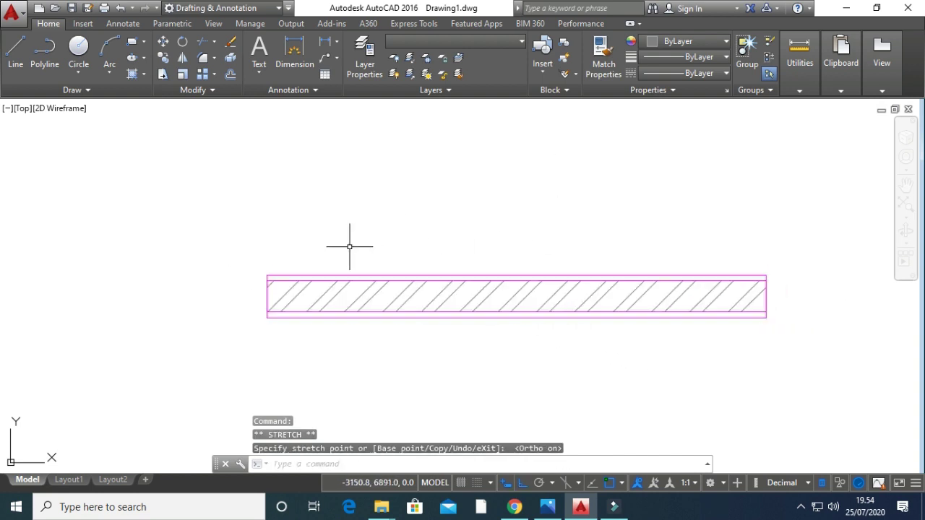
Move the hatched wall piece by its left end's midpoint to the midpoint of the column's right edge, on the wall axis.
scroll(457, 272, "down", 1)
middle_click_drag(657, 305, 486, 360)
scroll(562, 373, "down", 1)
middle_click_drag(544, 376, 471, 345)
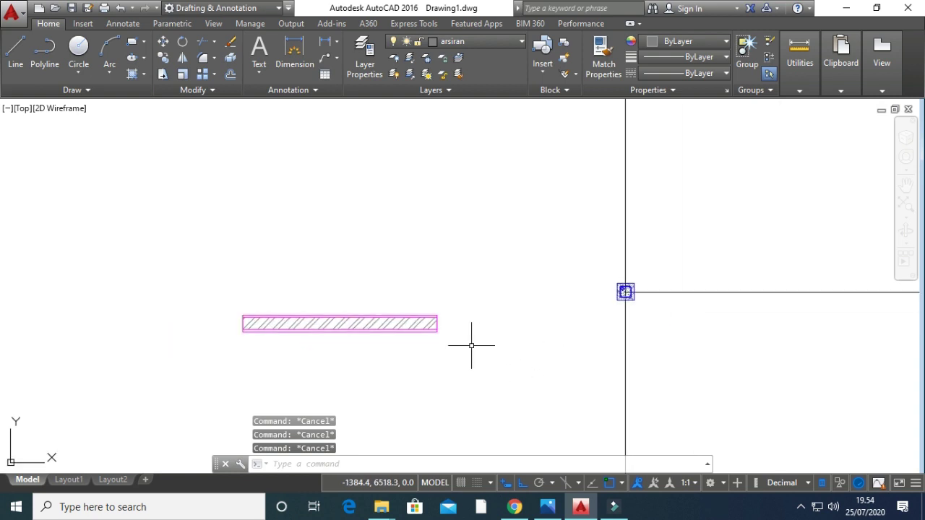
key("Return")
left_click(492, 370)
left_click(215, 273)
key("Return")
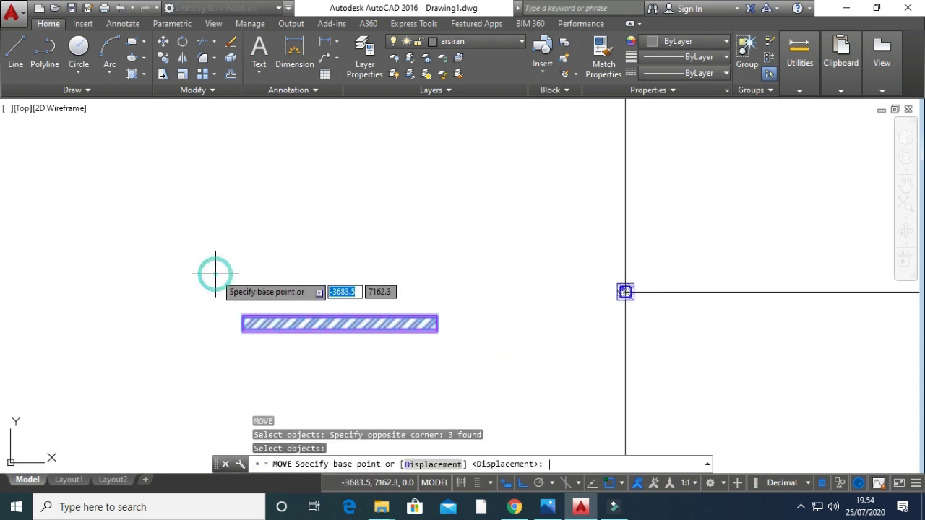
left_click(243, 323)
scroll(713, 295, "up", 5)
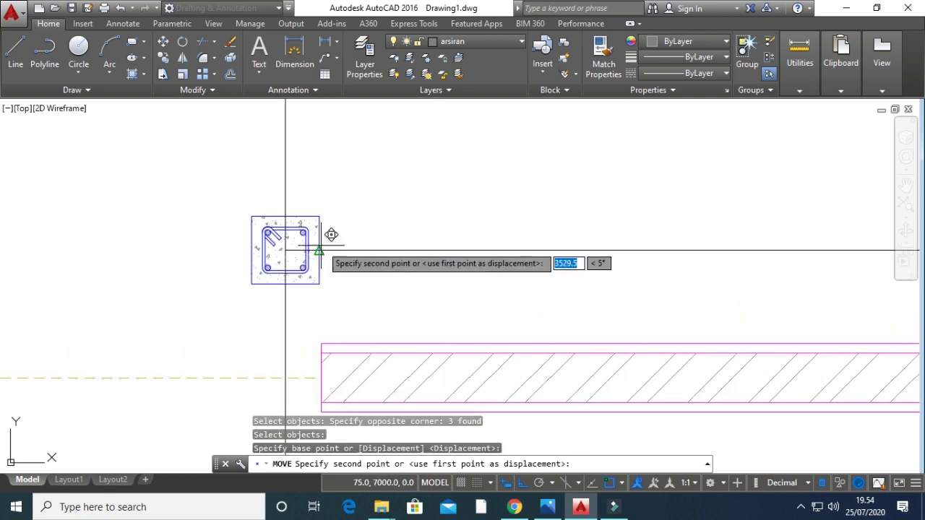
left_click(321, 249)
Stretch the right end of the wall outlines and hatch along the axis toward the next column, leaving the axis line out.
scroll(452, 302, "down", 6)
middle_click_drag(452, 306, 291, 303)
scroll(479, 328, "up", 4)
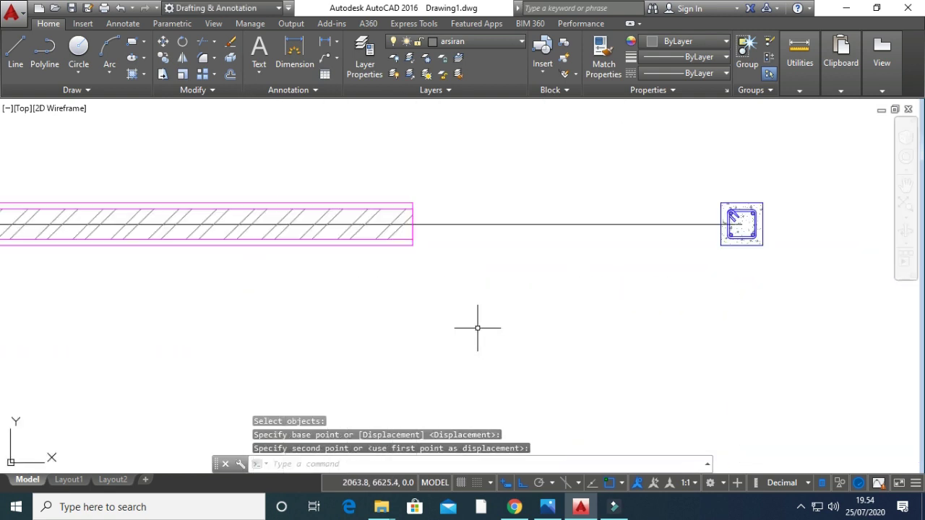
left_click(440, 305)
left_click(404, 183)
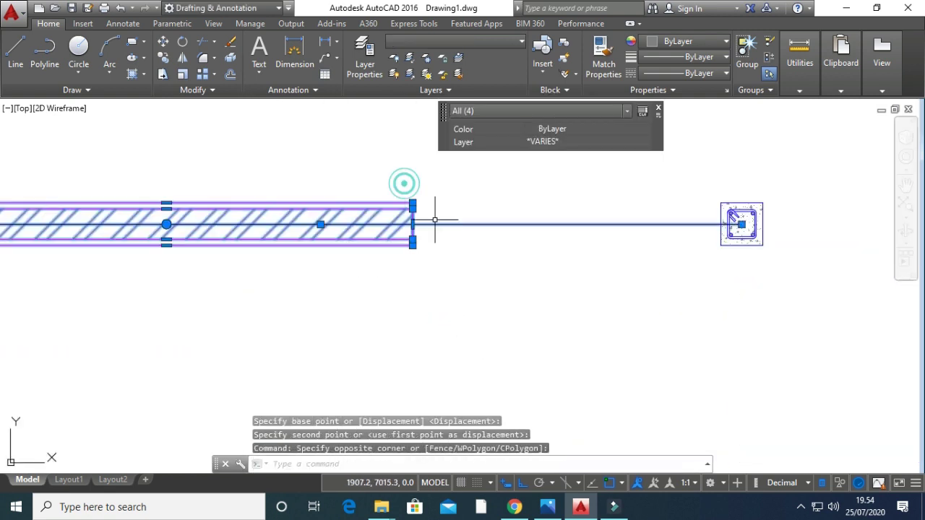
left_click(519, 263, "shift")
left_click(480, 177, "shift")
left_click(414, 223)
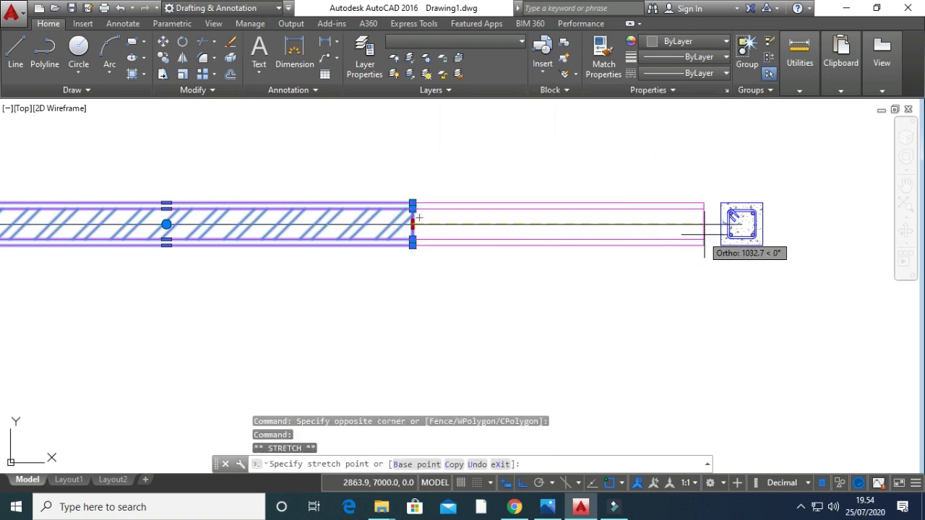
Stretch the right end of the hatched horizontal wall to the left face of the neighbouring column.
left_click(725, 222)
scroll(466, 303, "down", 4)
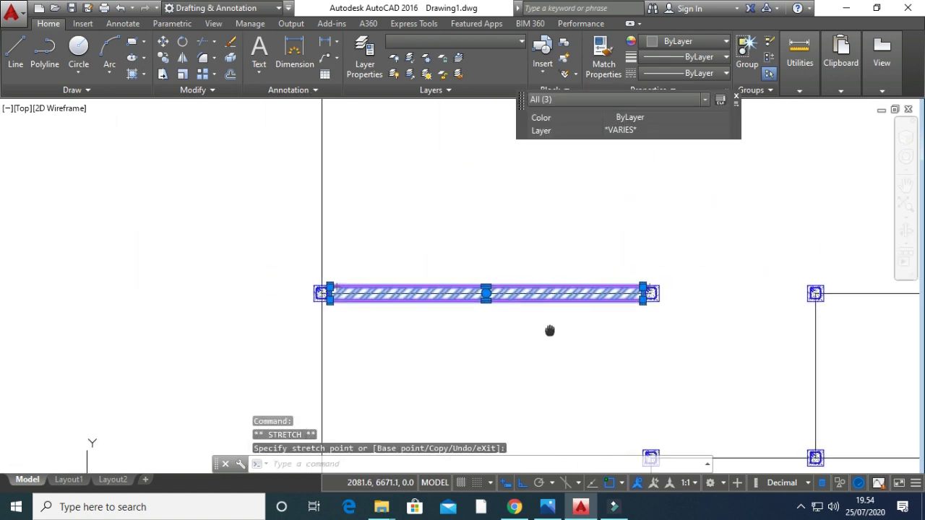
key("Escape")
scroll(429, 384, "down", 4)
scroll(386, 344, "up", 4)
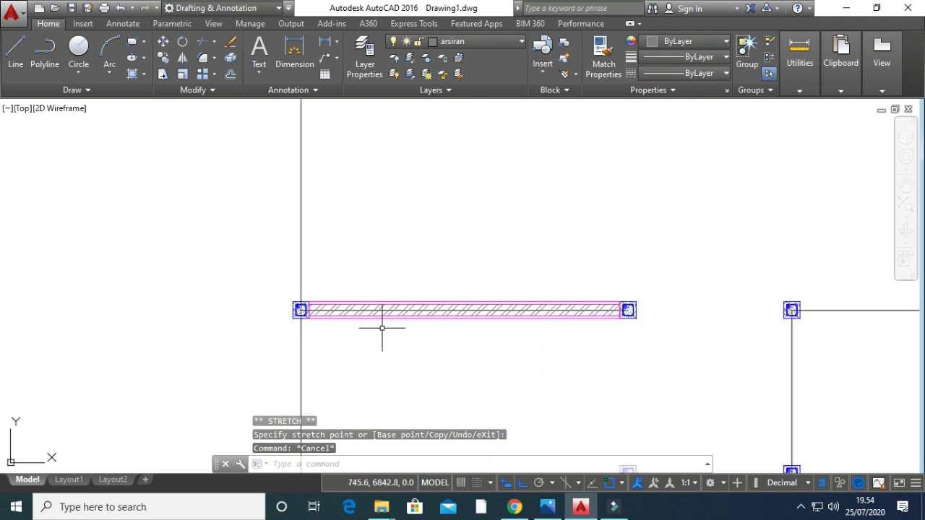
Mirror the horizontal wall across the corner column's diagonal to form a vertical wall below that column, keeping the original.
type("mi")
key("Return")
scroll(368, 324, "up", 5)
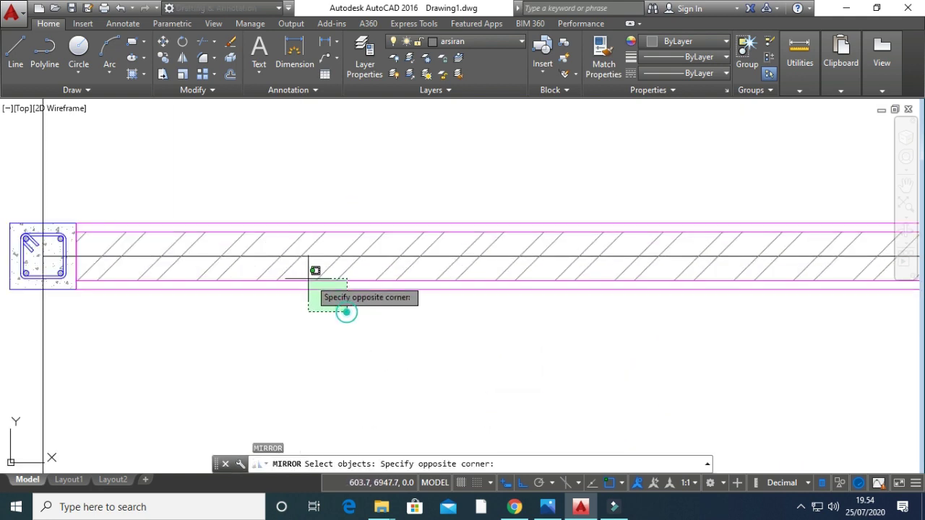
left_click(309, 278)
scroll(299, 275, "down", 3)
scroll(475, 357, "up", 5)
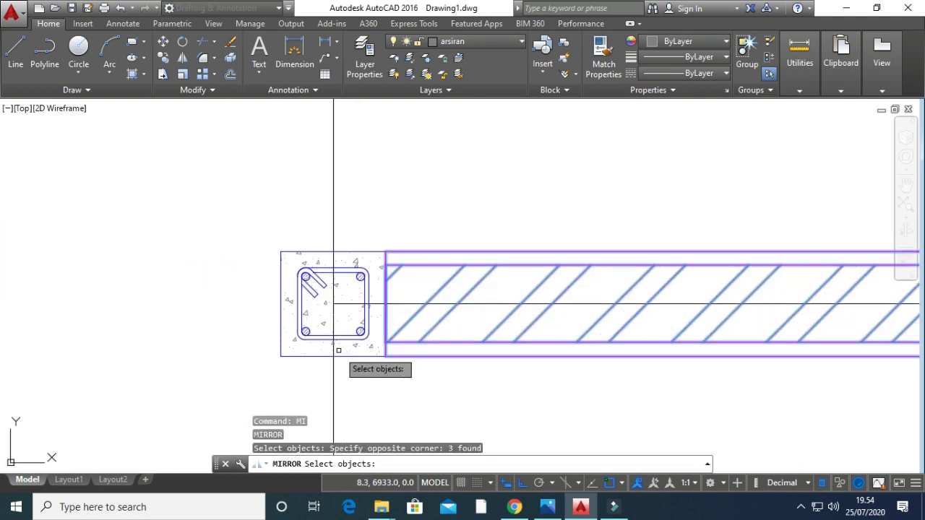
left_click(385, 356)
left_click(286, 254)
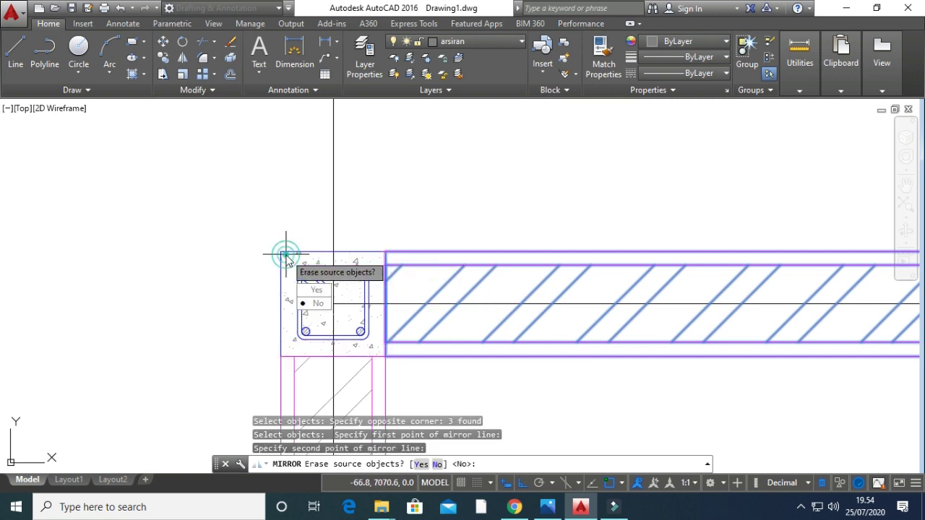
key("Return")
scroll(332, 311, "down", 8)
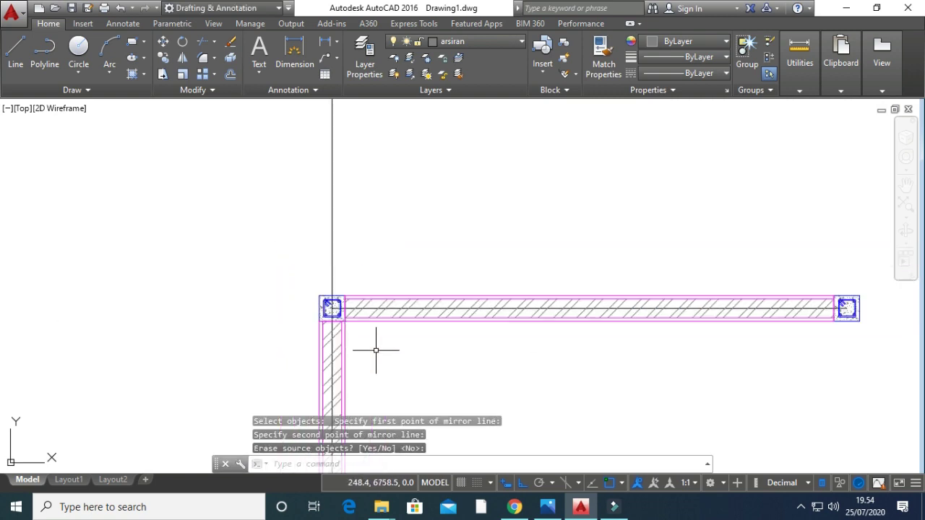
Examine the mirrored vertical wall from the corner column down to its lower end.
middle_click_drag(378, 351, 444, 190)
scroll(444, 190, "down", 2)
scroll(441, 229, "down", 2)
middle_click_drag(440, 229, 427, 310)
scroll(427, 310, "up", 6)
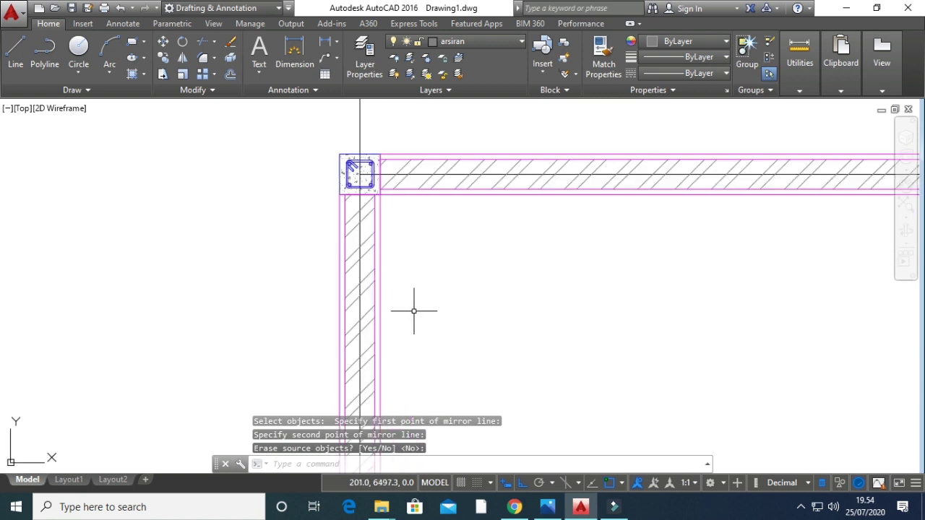
scroll(406, 259, "down", 6)
middle_click_drag(406, 257, 472, 183)
scroll(472, 183, "up", 4)
scroll(458, 289, "down", 2)
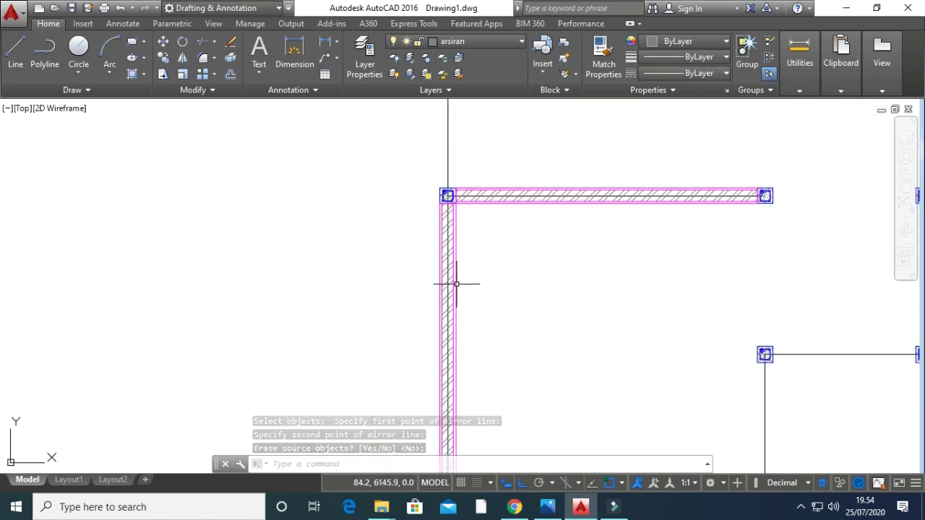
middle_click_drag(448, 365, 485, 232)
scroll(495, 315, "down", 2)
middle_click_drag(496, 315, 471, 362)
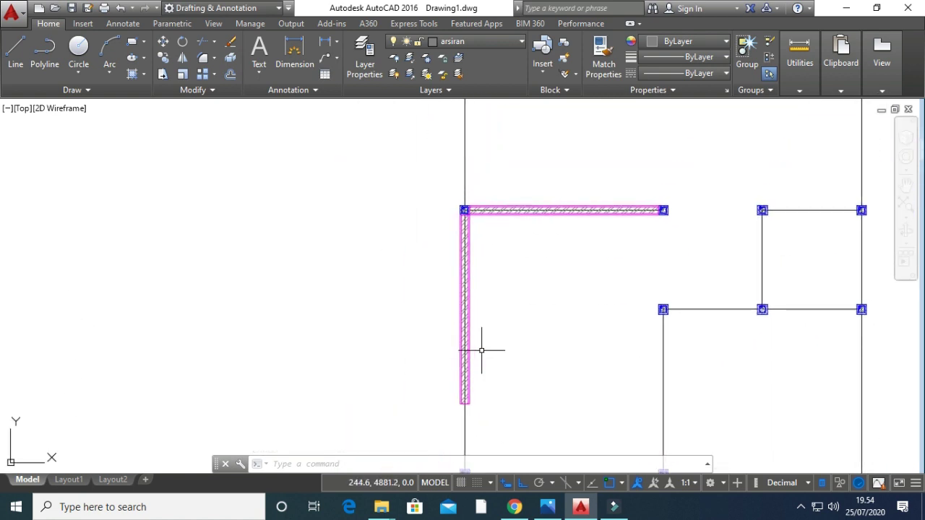
Mirror the vertical wall upward about the corner column's horizontal centreline, keeping the original.
type("mi")
key("Return")
scroll(482, 357, "up", 5)
middle_click_drag(467, 424, 467, 444)
left_click(501, 383)
left_click(477, 334)
scroll(500, 289, "down", 4)
scroll(456, 282, "up", 11)
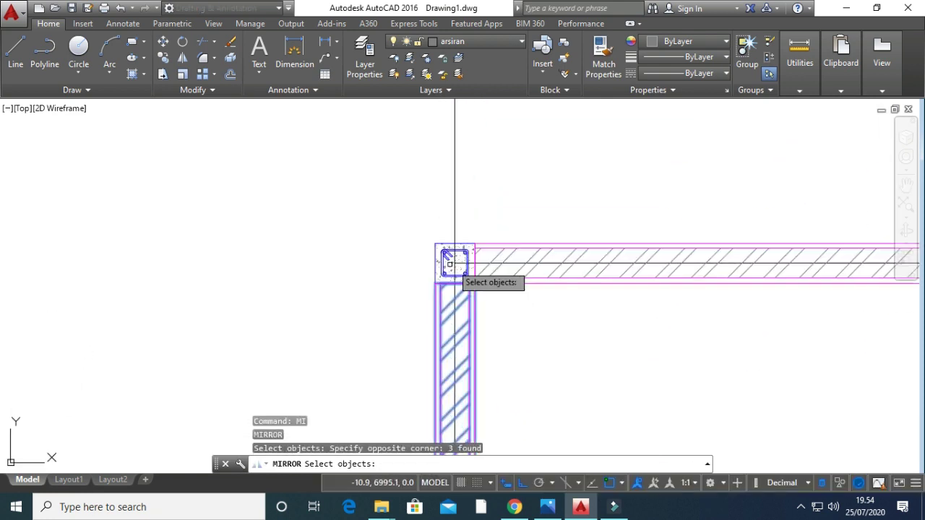
left_click(544, 277)
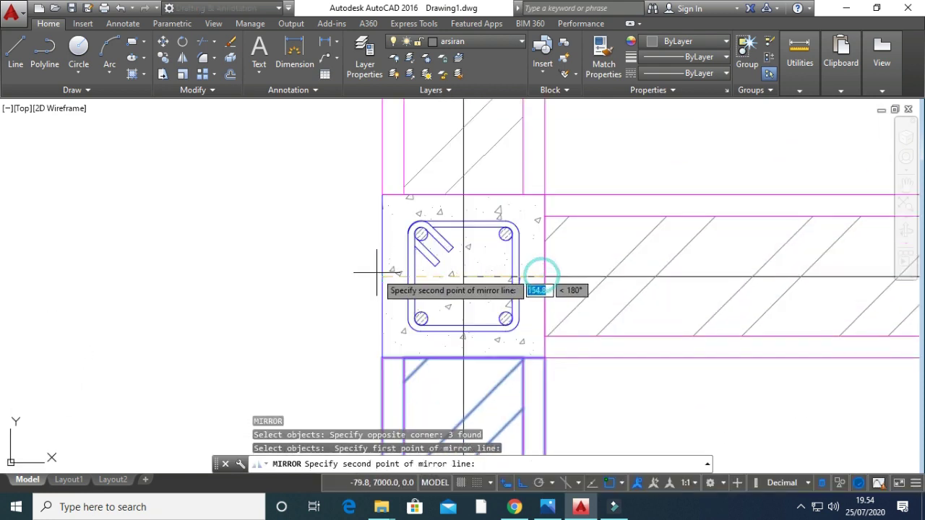
left_click(383, 279)
scroll(414, 275, "down", 8)
middle_click_drag(436, 275, 427, 393)
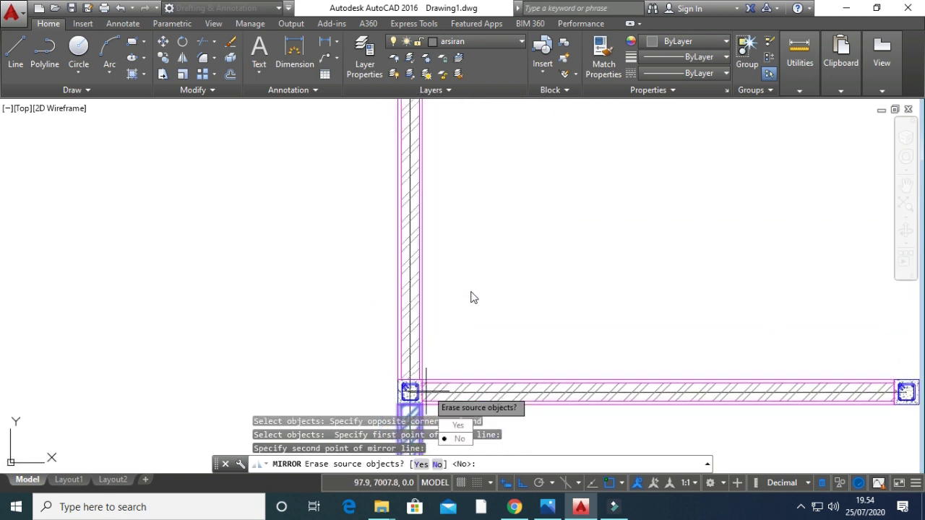
key("Return")
Examine the upper vertical wall where it meets the plan's top-left column.
scroll(443, 256, "down", 2)
scroll(440, 256, "down", 2)
scroll(405, 235, "up", 10)
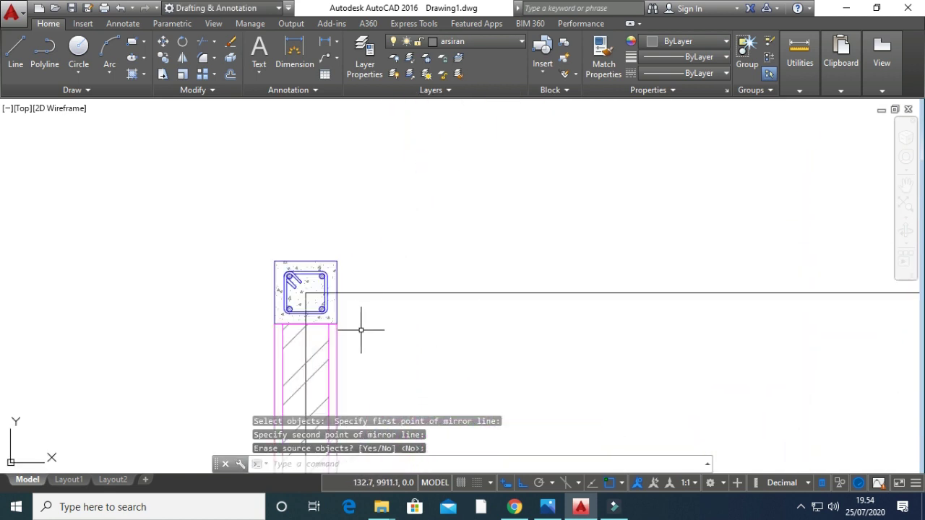
scroll(363, 330, "down", 4)
middle_click_drag(366, 320, 467, 161)
scroll(460, 237, "down", 4)
middle_click_drag(461, 239, 397, 215)
scroll(414, 237, "up", 2)
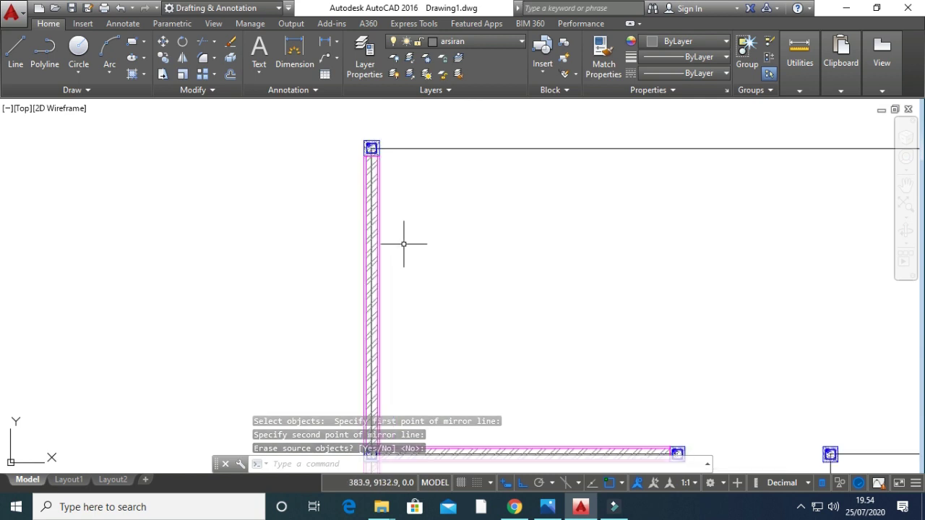
key("Escape")
key("Escape")
key("Escape")
key("Return")
key("Escape")
key("Escape")
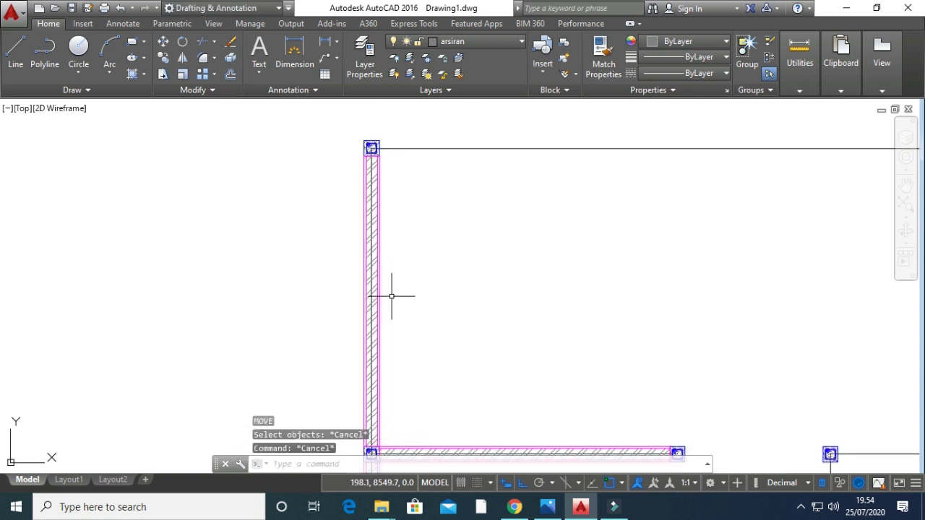
Copy the upper-left vertical wall from its top-edge midpoint to the underside of the plan's top-right column.
type("co")
key("Return")
left_click(394, 292)
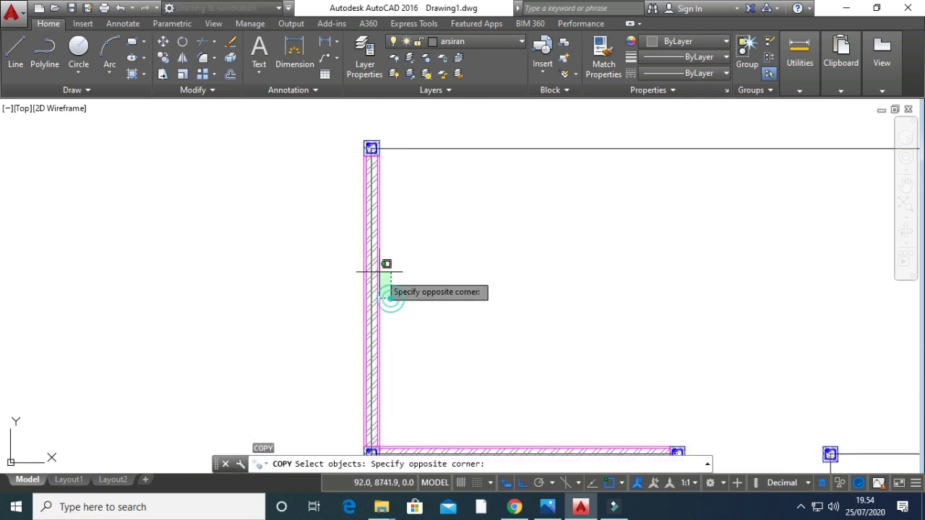
left_click(374, 263)
key("Return")
scroll(370, 217, "up", 10)
middle_click_drag(384, 193, 390, 390)
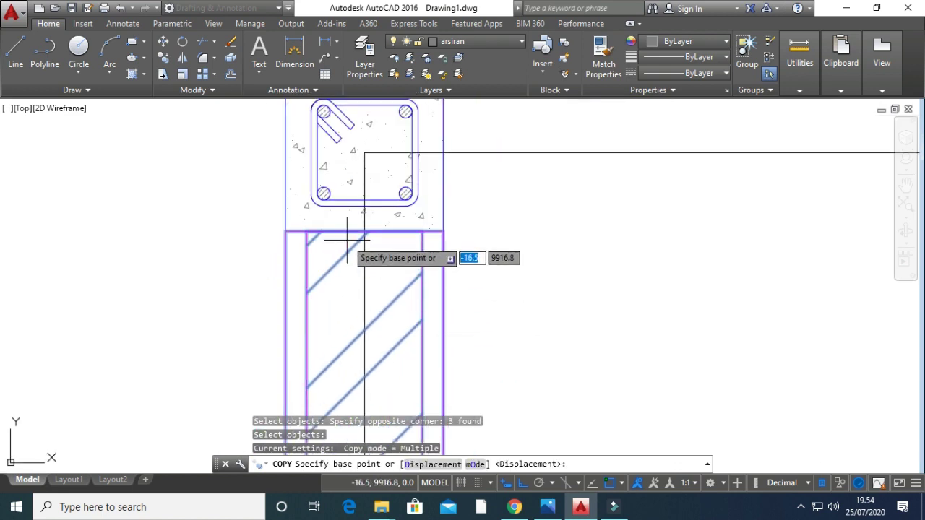
left_click(364, 231)
scroll(668, 299, "down", 14)
middle_click_drag(704, 302, 297, 305)
scroll(503, 318, "up", 8)
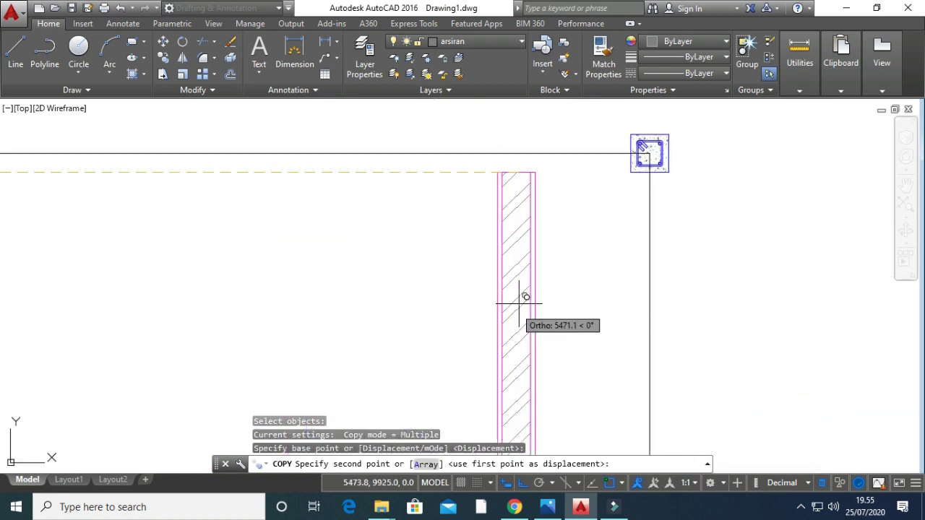
left_click(649, 153)
scroll(559, 176, "down", 7)
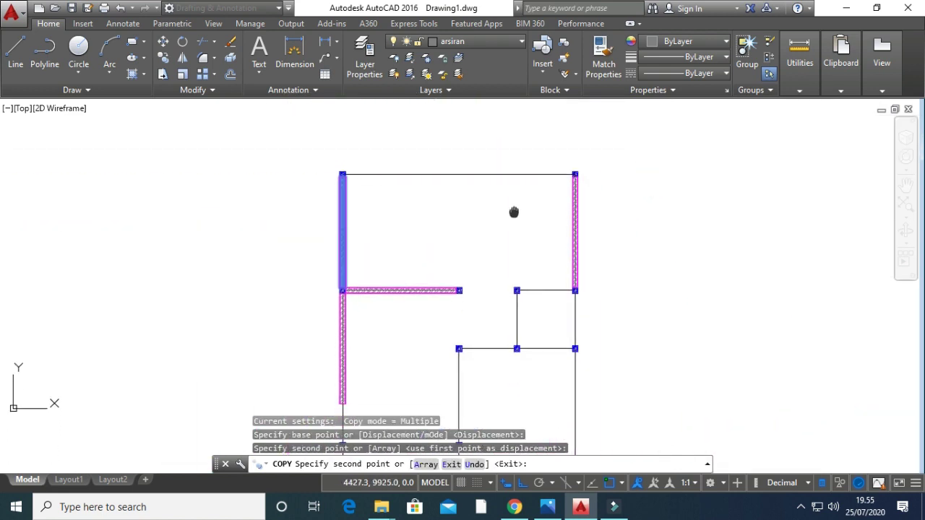
Place two more wall copies below the middle and right-hand columns of the lowest room's upper edge.
scroll(524, 264, "down", 2)
middle_click_drag(510, 252, 530, 169)
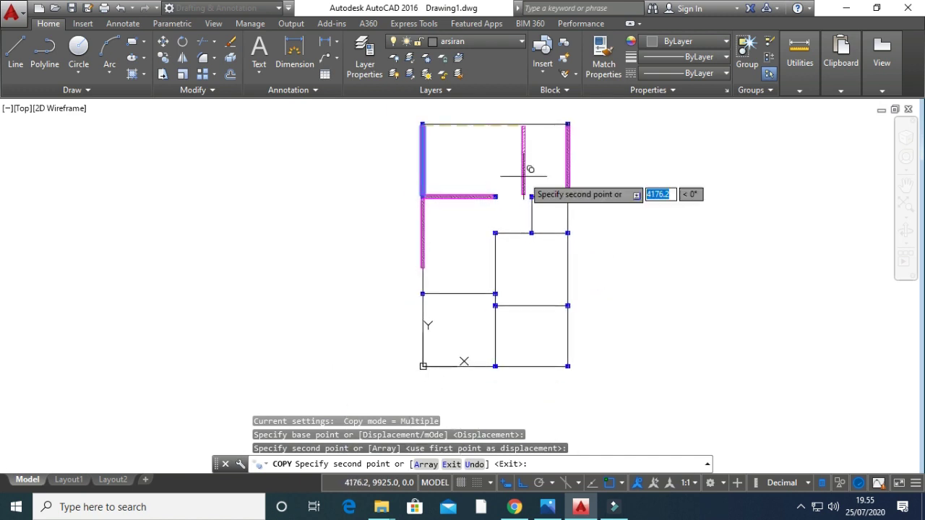
scroll(506, 312, "up", 4)
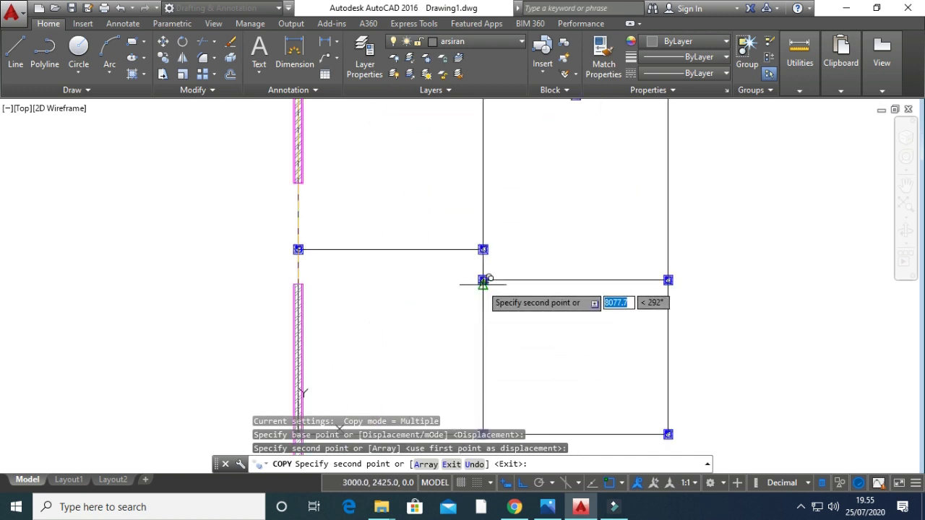
left_click(483, 281)
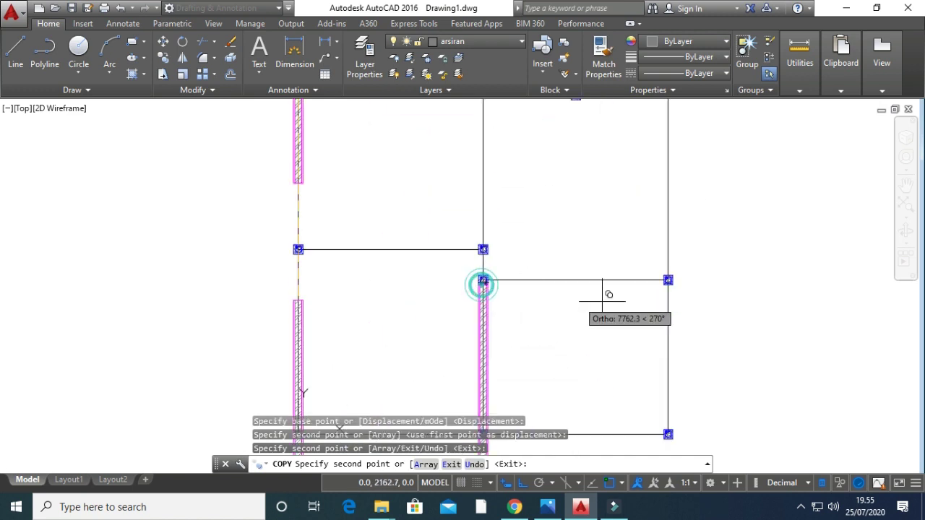
left_click(668, 284)
Place wall copies below the two right-hand columns of the small upper room.
scroll(665, 277, "down", 2)
middle_click_drag(665, 277, 583, 357)
scroll(611, 225, "up", 4)
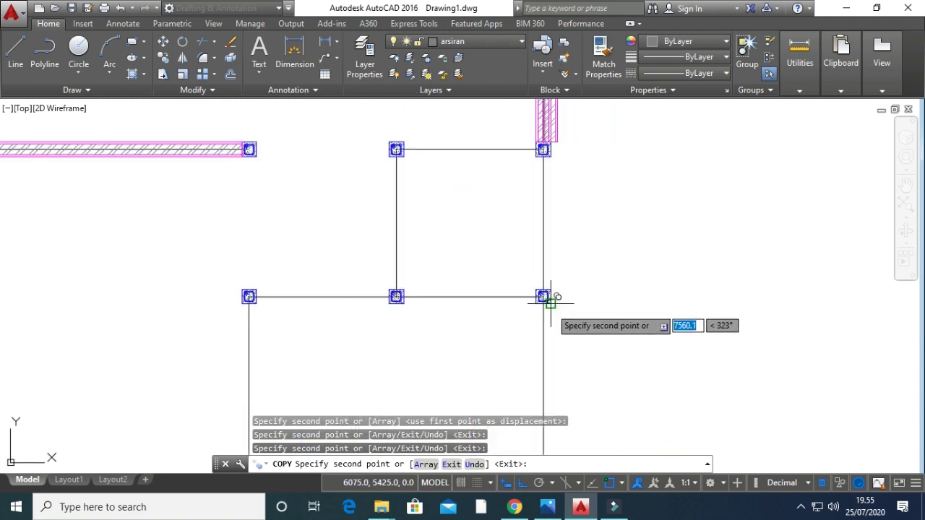
left_click(542, 152)
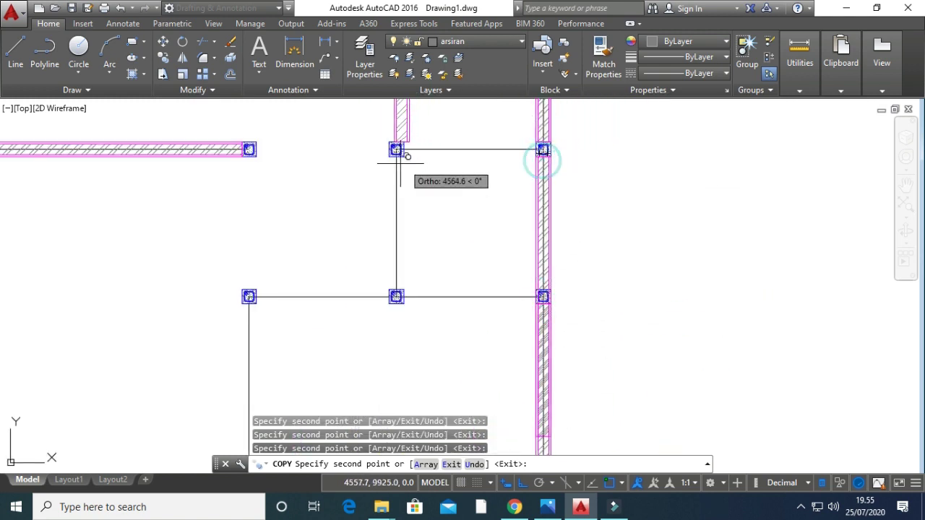
Place wall copies below the small room's upper-left column and below the central column at the start of the middle axis.
scroll(395, 152, "up", 6)
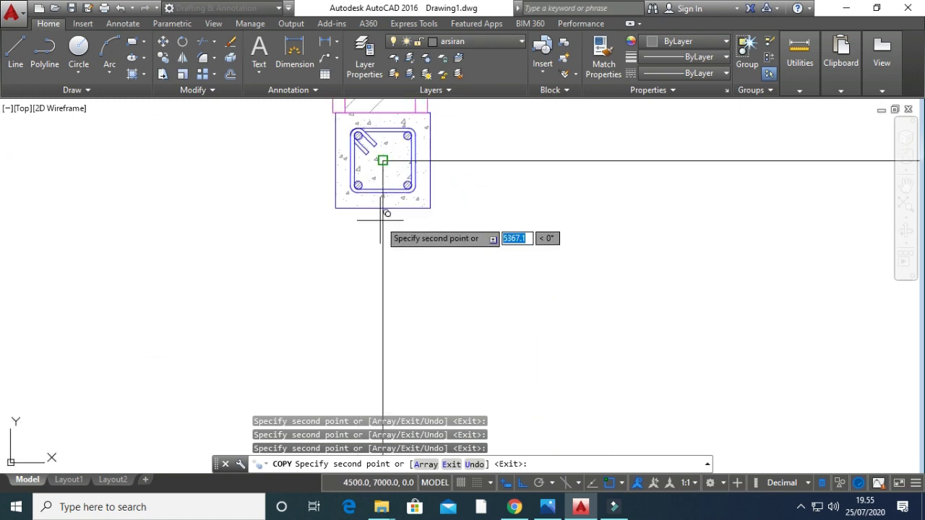
left_click(382, 208)
scroll(356, 262, "down", 7)
middle_click_drag(346, 277, 470, 182)
scroll(426, 236, "up", 3)
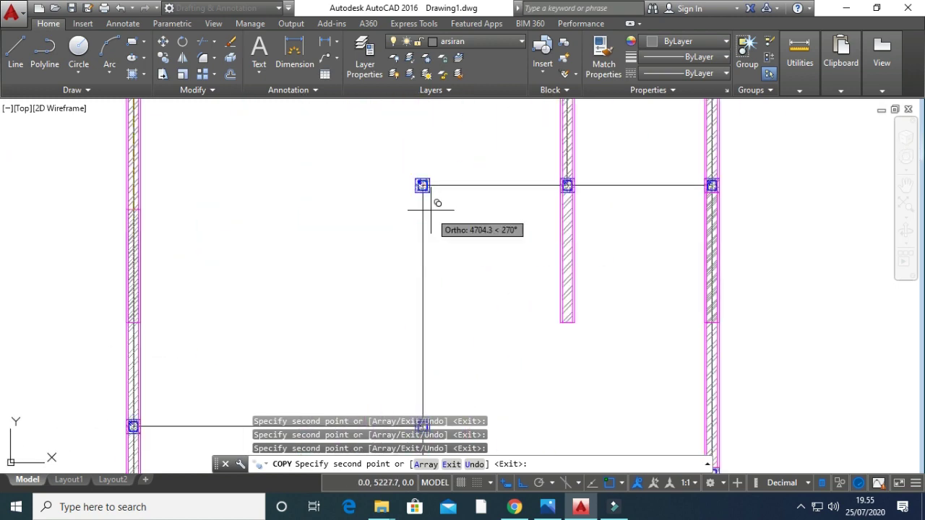
left_click(422, 193)
Place a wall copy below the lower column on the left-hand axis and end the Copy command.
scroll(357, 272, "down", 4)
middle_click_drag(303, 327, 413, 231)
scroll(403, 217, "up", 7)
left_click(387, 175)
scroll(442, 199, "down", 6)
scroll(476, 224, "up", 4)
scroll(466, 260, "down", 2)
middle_click_drag(471, 262, 443, 267)
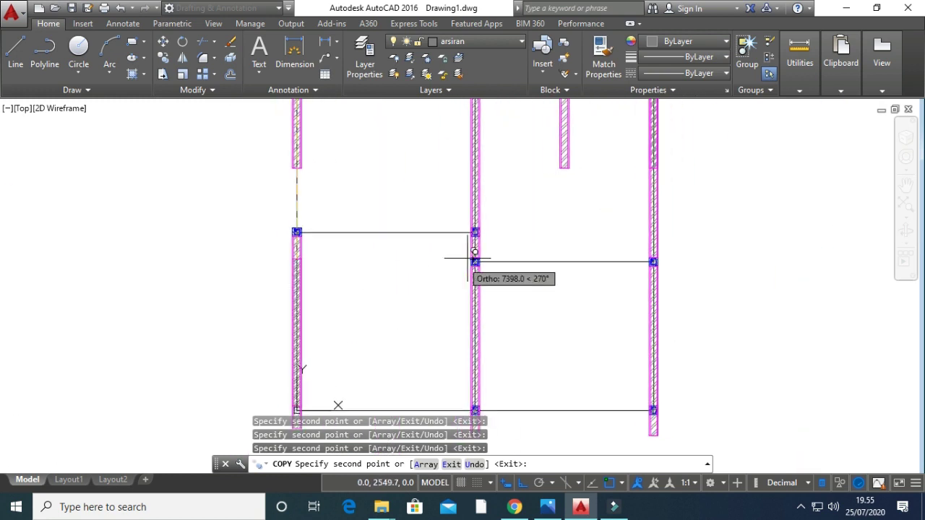
scroll(475, 253, "up", 8)
key("Escape")
scroll(378, 316, "down", 6)
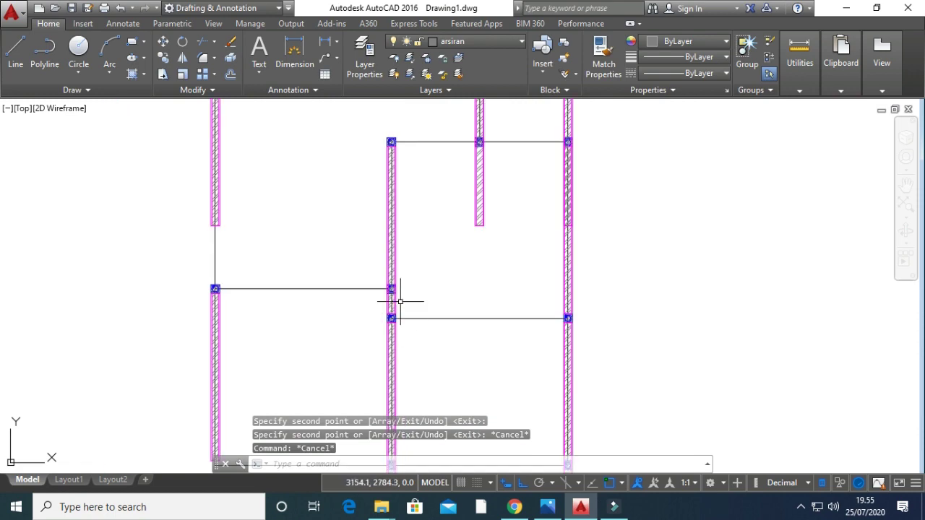
Stretch the central wall's lower end up to the top face of the upper of the two closely spaced columns.
scroll(396, 314, "up", 8)
left_click(471, 265)
left_click(438, 235)
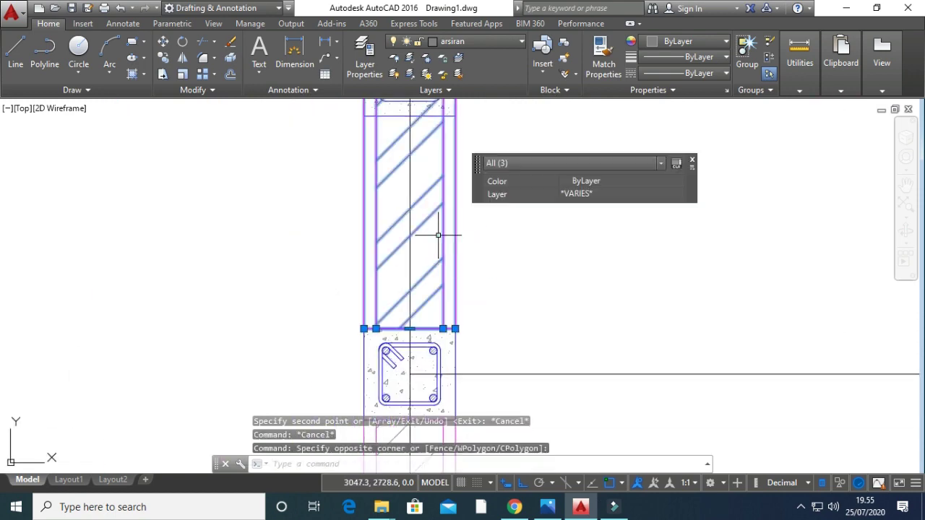
left_click(410, 329)
scroll(409, 325, "down", 5)
scroll(392, 320, "up", 5)
middle_click_drag(413, 148, 488, 167)
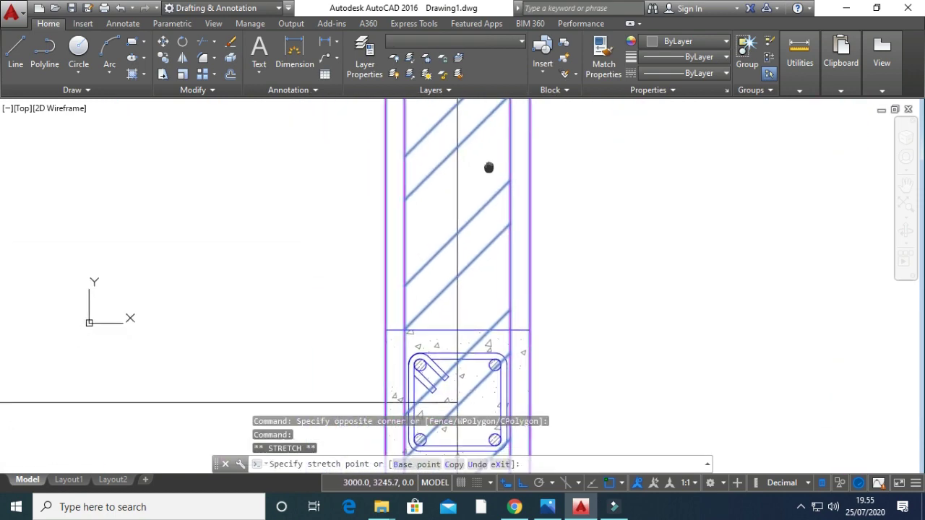
left_click(461, 326)
scroll(529, 295, "down", 8)
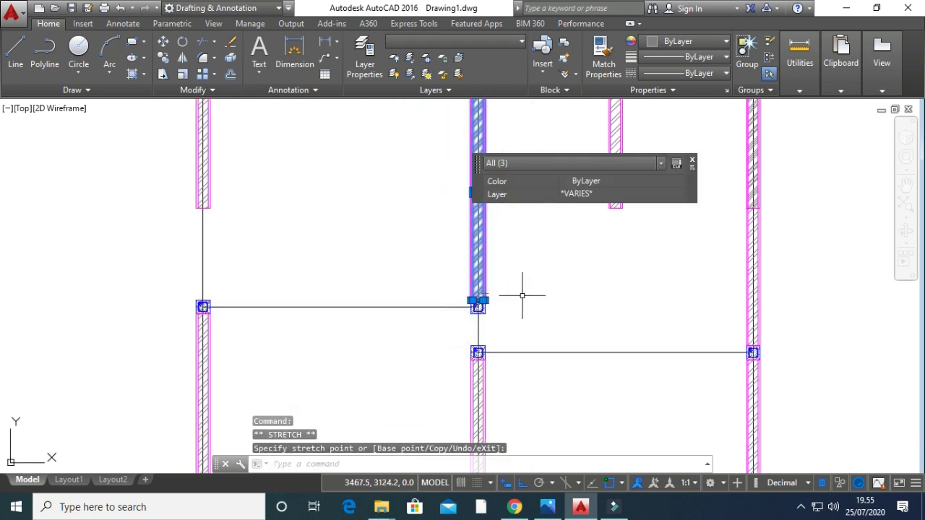
scroll(479, 397, "down", 2)
key("Escape")
Turn off the Quick Properties panel and stretch the left-hand wall's lower end down to the top face of the column below.
scroll(355, 289, "up", 5)
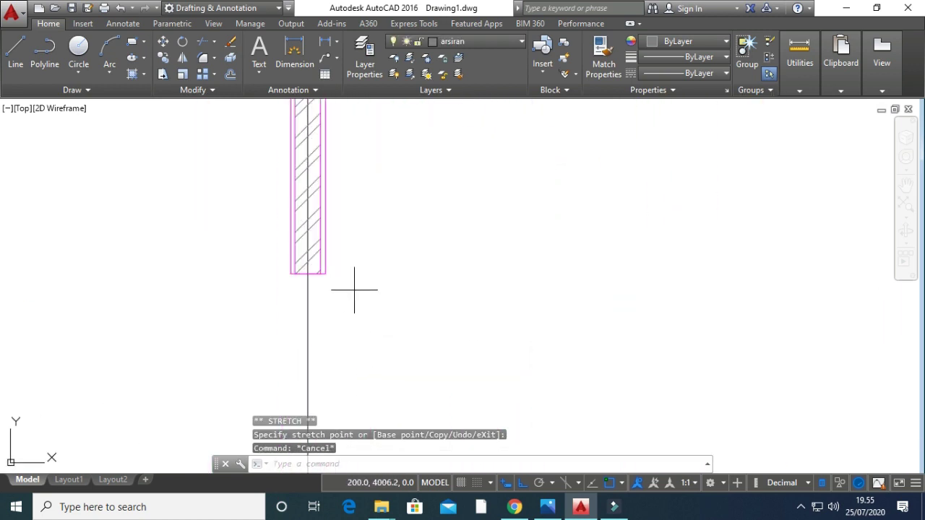
left_click(299, 314)
left_click(273, 314)
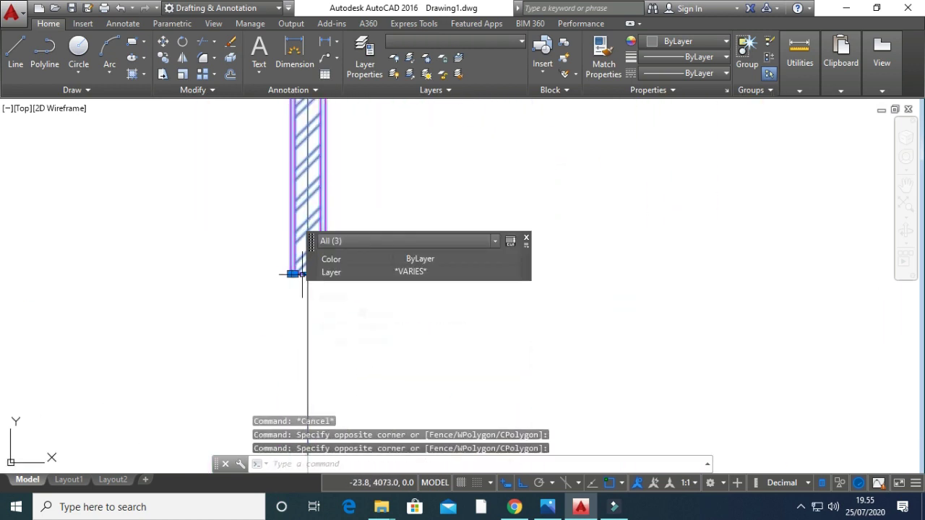
left_click(302, 275)
left_click(527, 238)
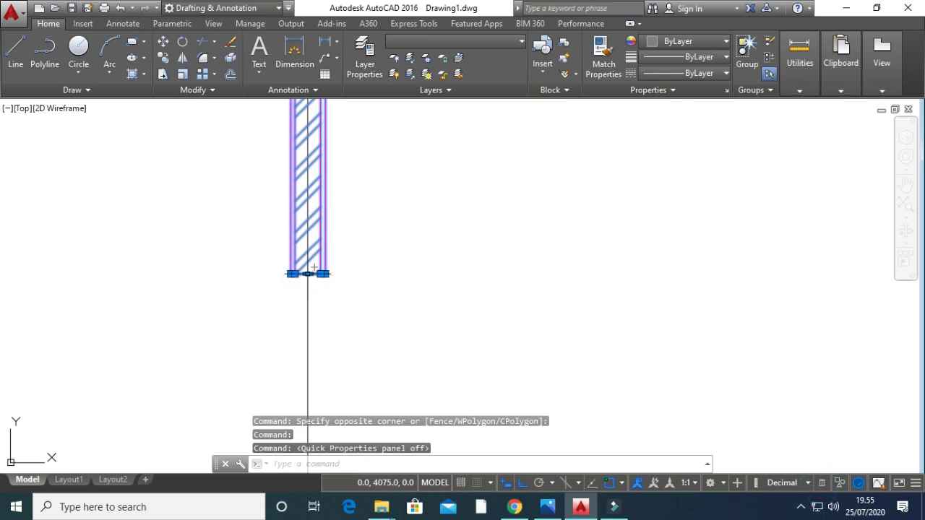
left_click(308, 273)
scroll(311, 274, "down", 3)
scroll(316, 351, "up", 5)
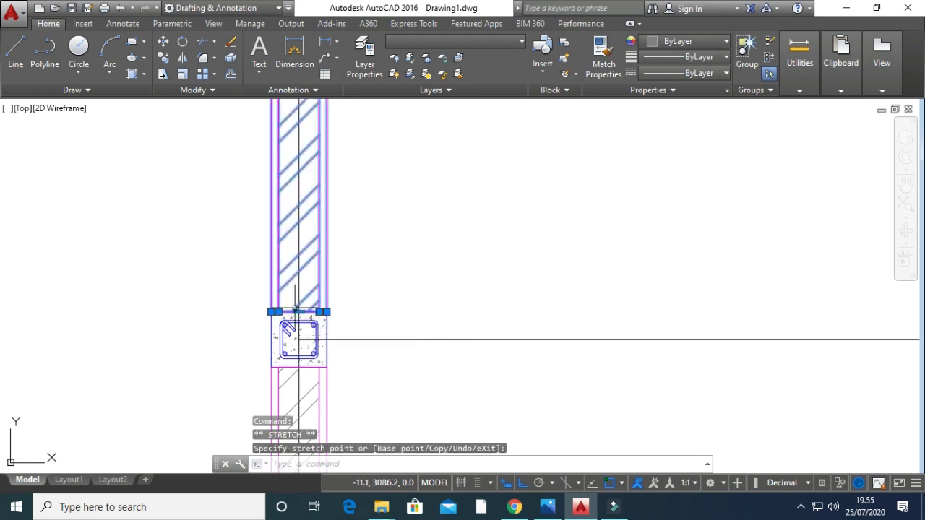
Stretch the lower end of the small room's left wall up to the top face of the room's lower-left column.
scroll(497, 209, "down", 8)
scroll(467, 258, "down", 2)
middle_click_drag(477, 271, 403, 368)
key("Escape")
key("Escape")
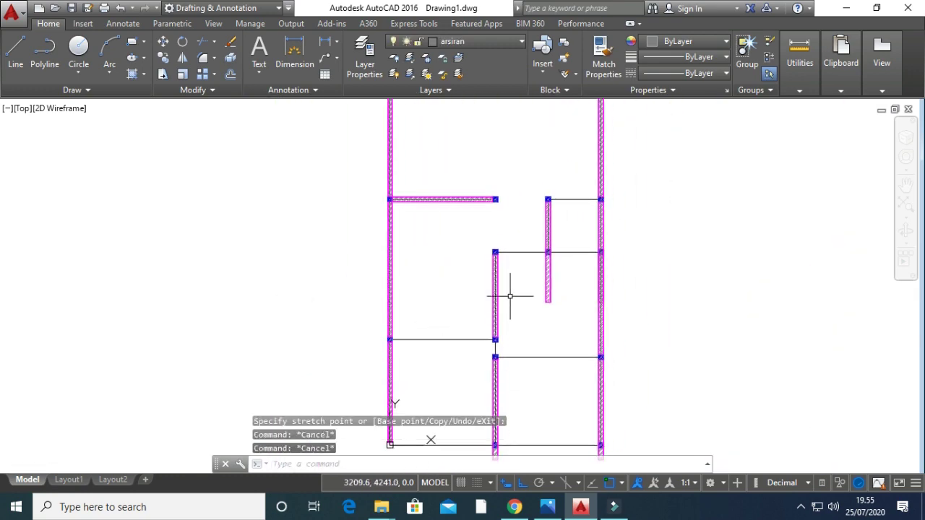
scroll(552, 306, "up", 4)
left_click(561, 314)
left_click(532, 285)
scroll(541, 303, "up", 6)
left_click(546, 275)
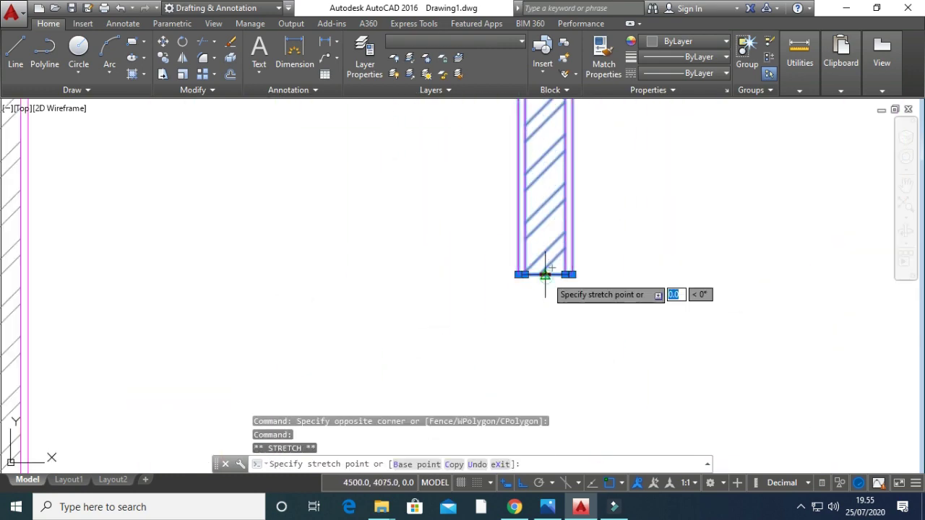
scroll(520, 318, "down", 7)
scroll(502, 252, "up", 12)
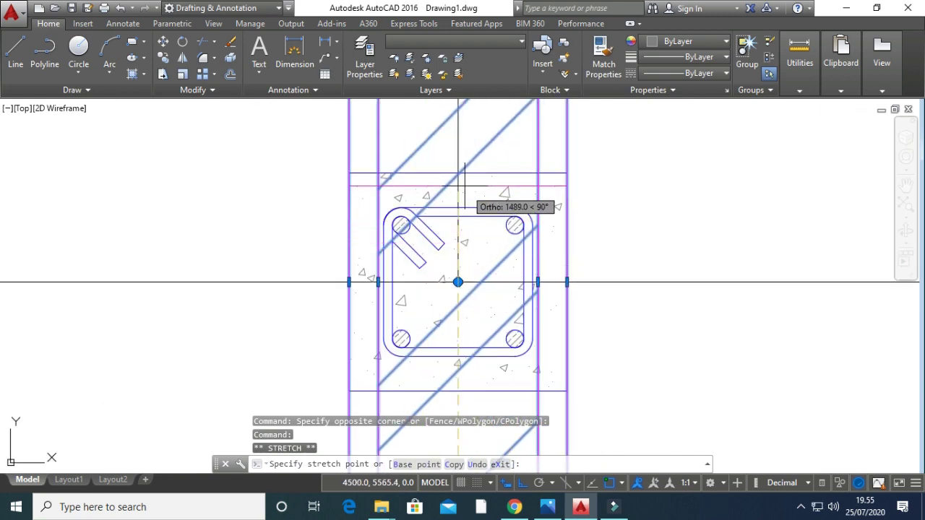
scroll(466, 238, "down", 8)
key("Escape")
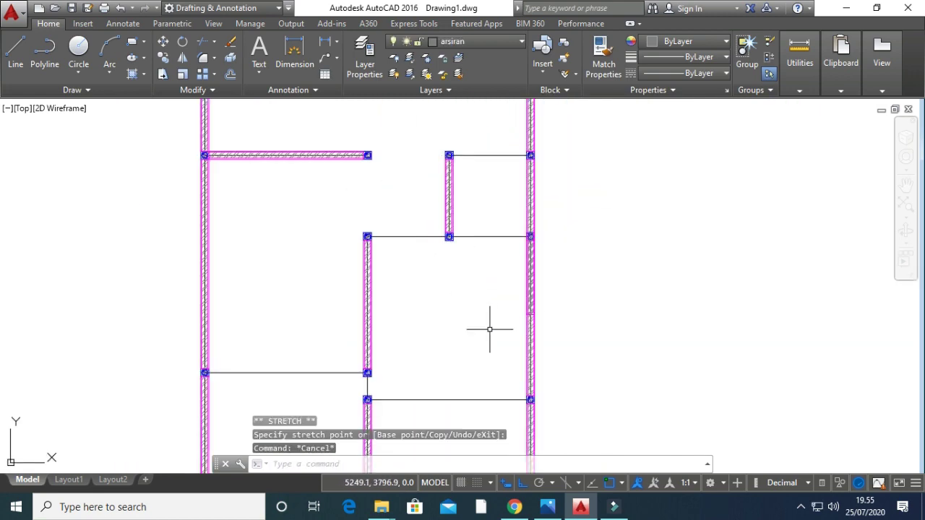
Stretch the overlapping wall's lower end on the right-hand axis up to the top face of the small room's lower-right column.
scroll(520, 303, "up", 2)
middle_click_drag(530, 222, 500, 389)
left_click(508, 205)
left_click(415, 185)
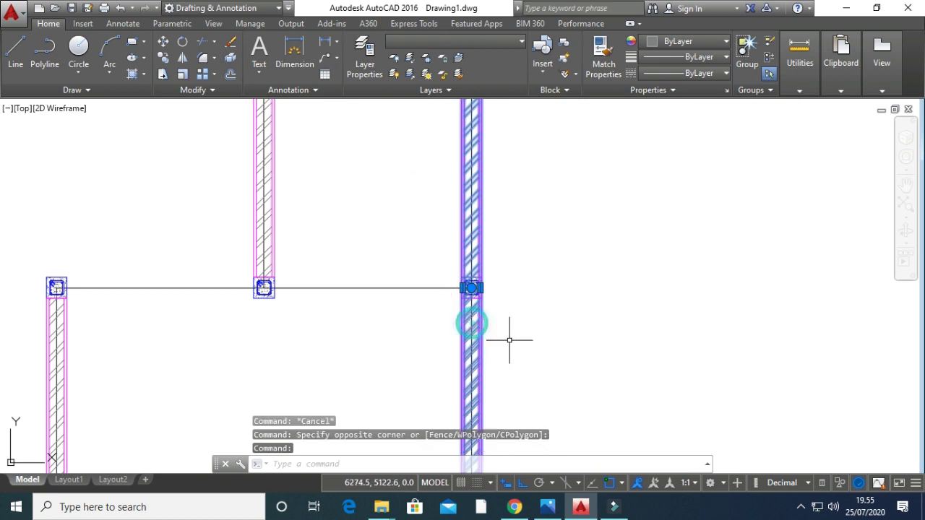
scroll(499, 322, "down", 3)
scroll(490, 300, "up", 7)
left_click(470, 205)
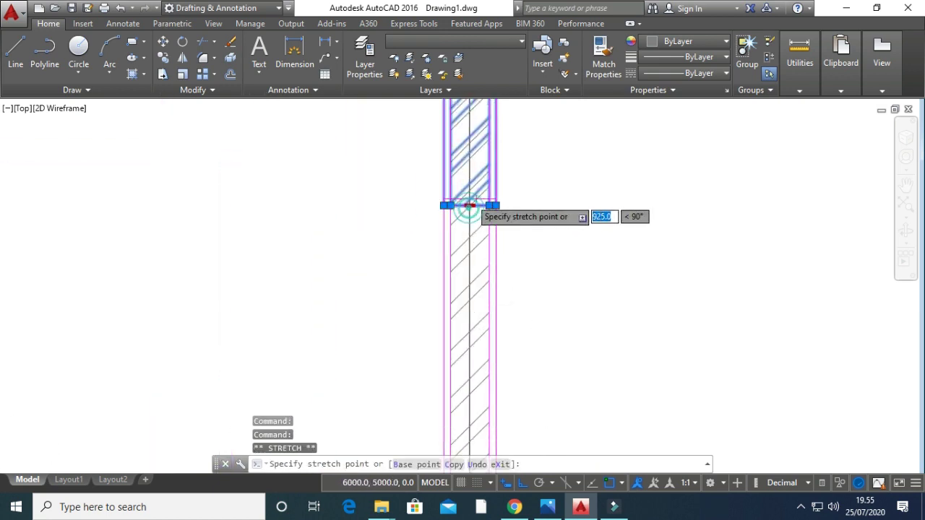
scroll(473, 202, "down", 5)
scroll(448, 200, "up", 5)
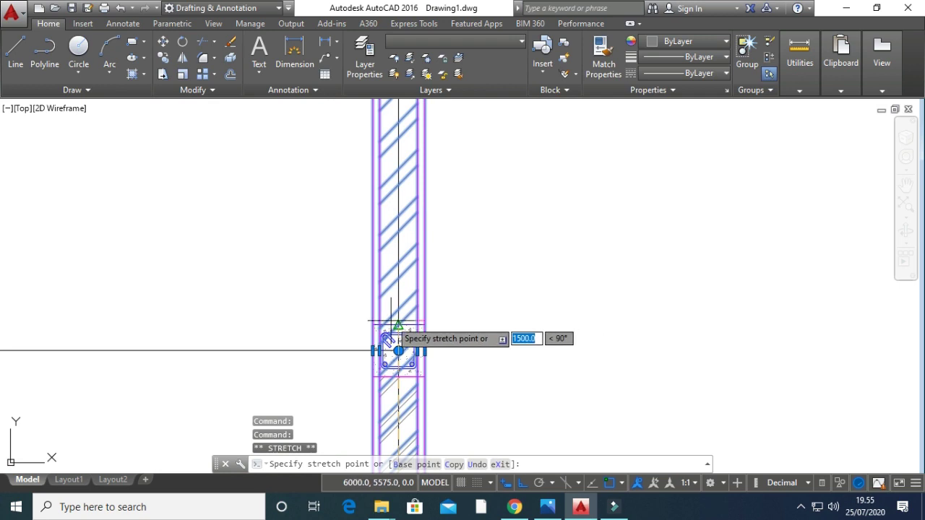
scroll(368, 351, "down", 7)
key("Escape")
scroll(414, 336, "up", 4)
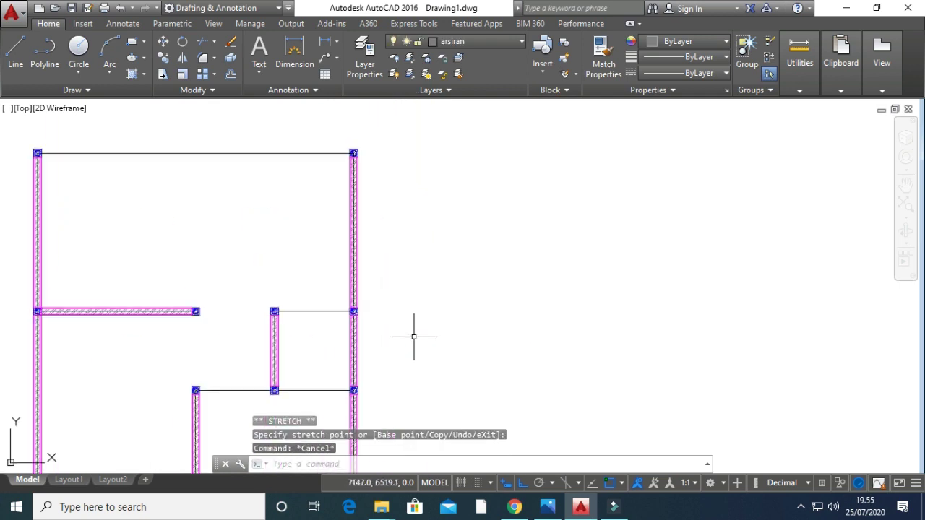
Stretch the right-hand wall's overhanging lower end up to the top face of the plan's bottom-right corner column.
scroll(393, 325, "up", 2)
scroll(458, 213, "down", 4)
scroll(458, 207, "up", 8)
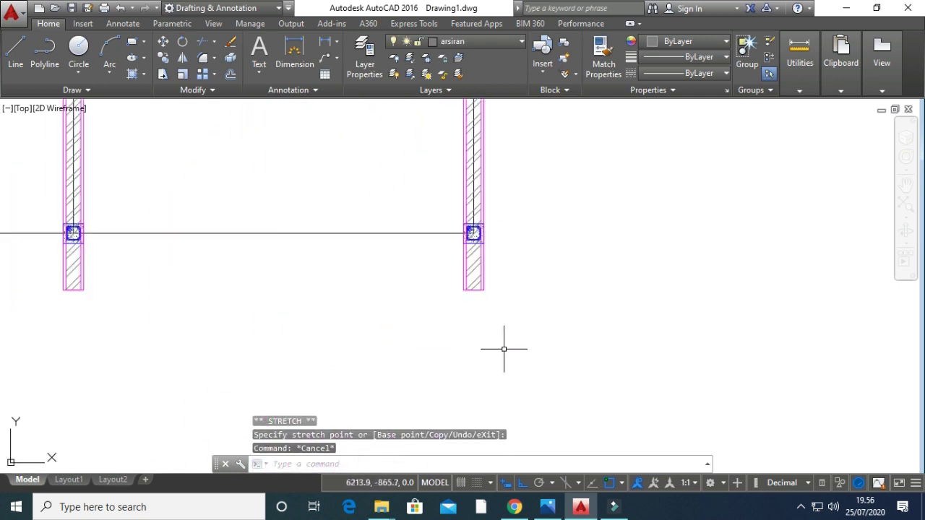
left_click(517, 331)
left_click(276, 265)
left_click(474, 290)
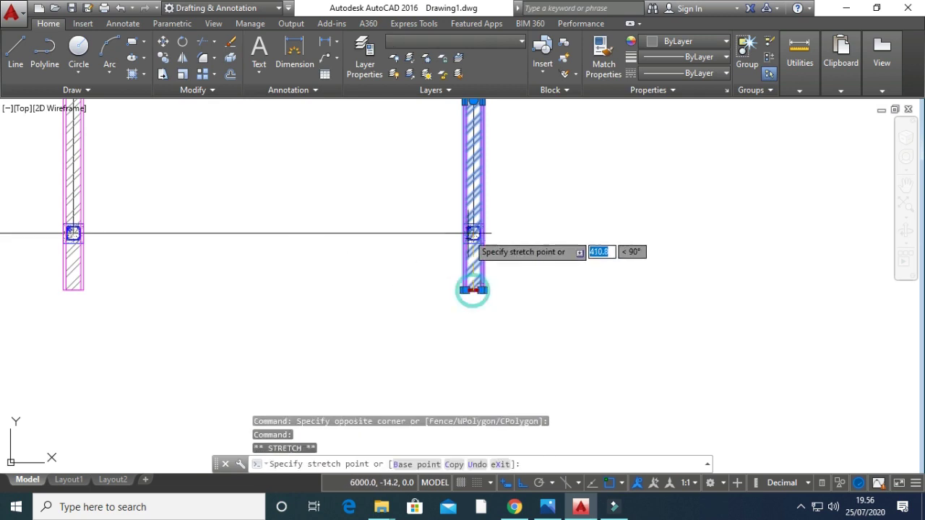
left_click(473, 223)
middle_click_drag(352, 256, 594, 264)
left_click(397, 331)
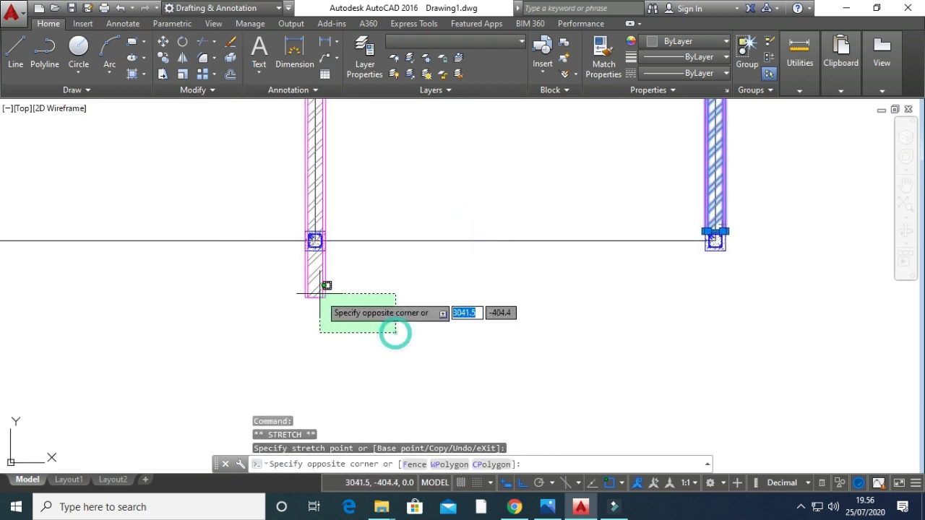
left_click(302, 274)
key("Escape")
middle_click_drag(417, 286, 463, 381)
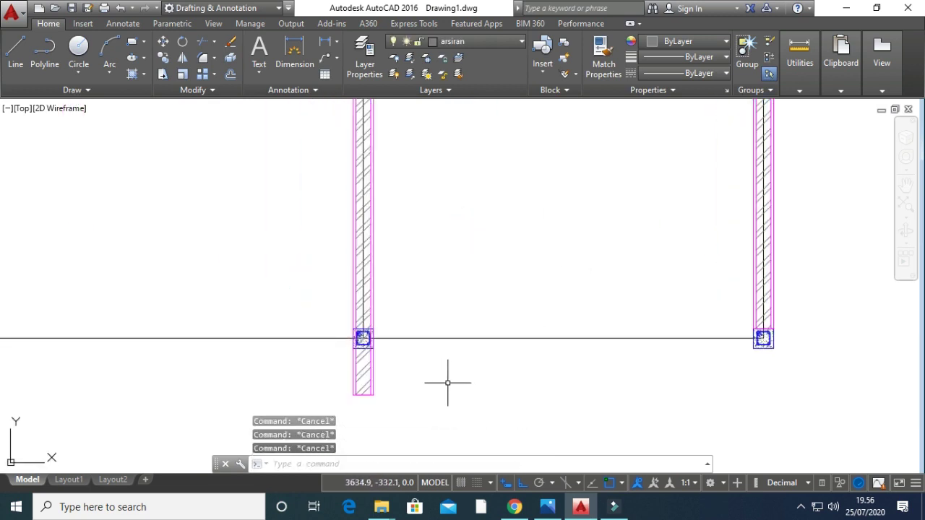
Erase the wall copy that runs past the bottom column on the middle axis.
type("e")
key("Return")
left_click(338, 373)
scroll(388, 384, "down", 4)
middle_click_drag(388, 384, 439, 414)
mouse_move(306, 348)
middle_mouse_down()
mouse_move(428, 286)
mouse_move(188, 316)
middle_mouse_up()
scroll(395, 334, "up", 7)
scroll(450, 269, "down", 4)
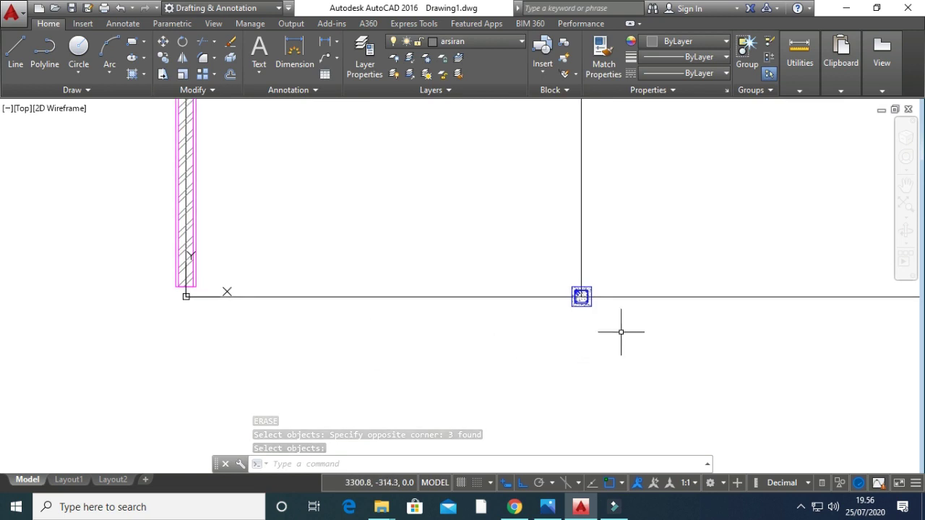
key("Return")
Insert the kolom_150 block at the origin, on the bottom-left corner of the grid.
type("i")
key("Return")
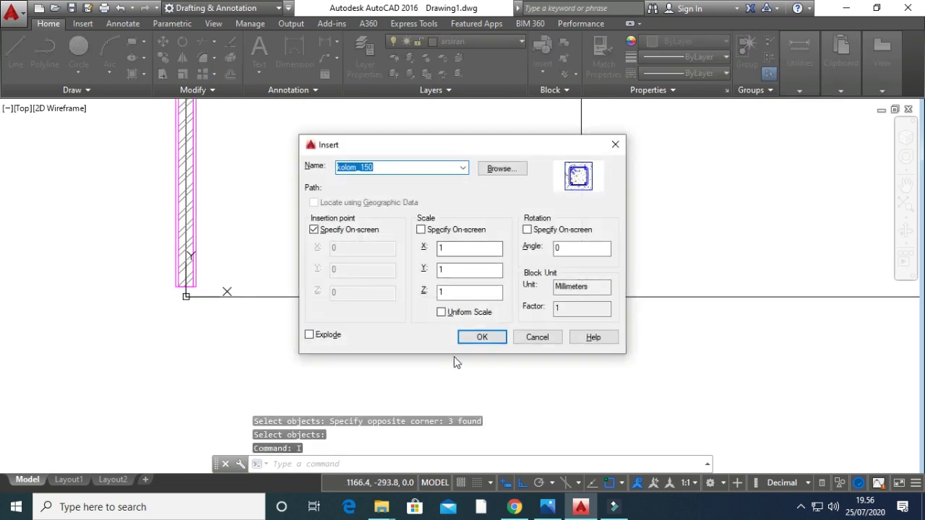
left_click(473, 337)
scroll(271, 281, "up", 5)
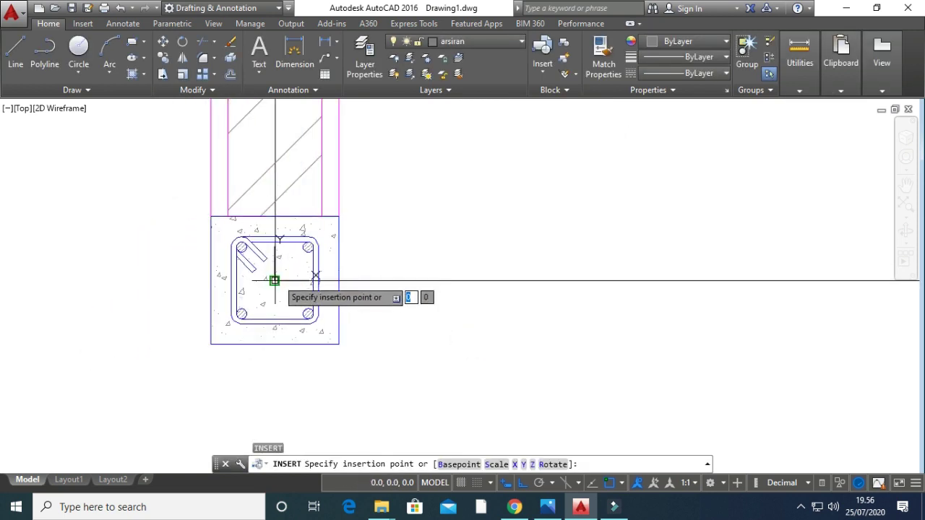
left_click(275, 280)
scroll(396, 291, "down", 10)
key("Return")
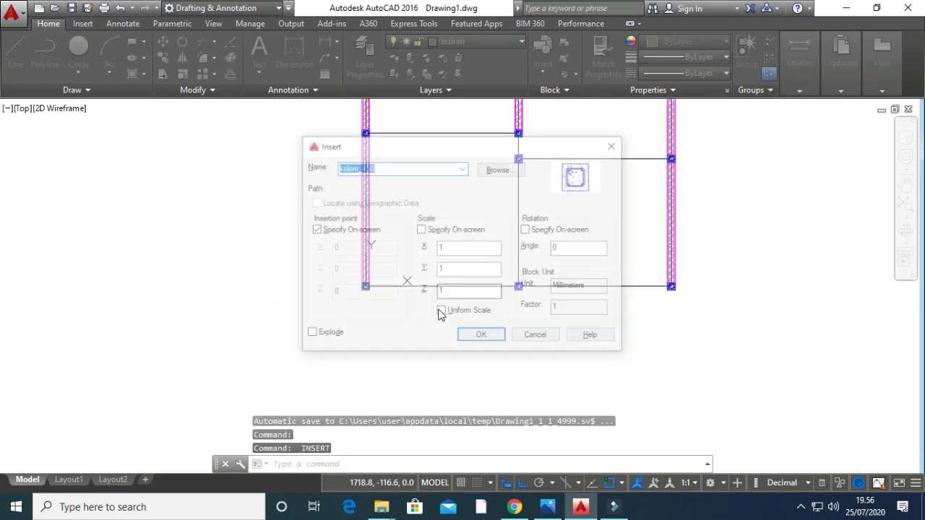
left_click(614, 148)
Mirror the central wall downward about the horizontal centre line of the upper of the two closely spaced columns, keeping the original.
middle_click_drag(515, 285, 336, 370)
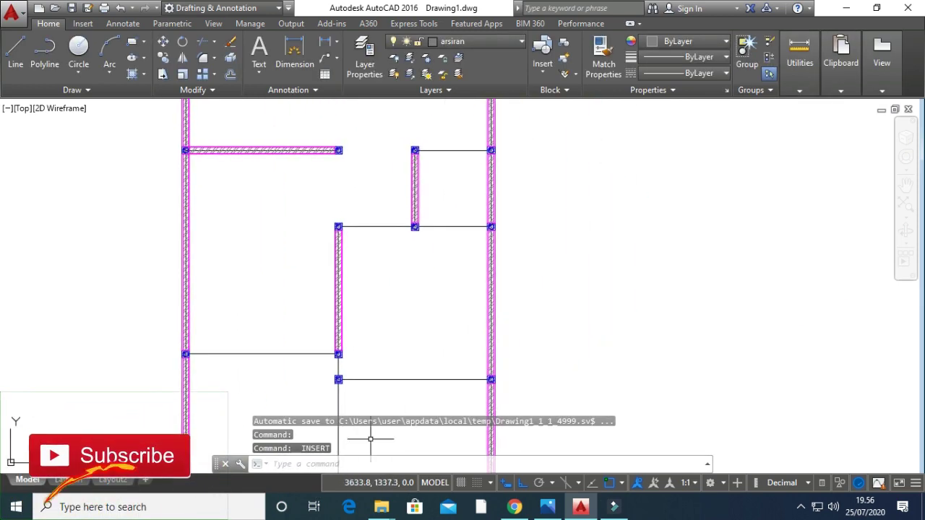
scroll(392, 372, "down", 2)
scroll(347, 274, "up", 5)
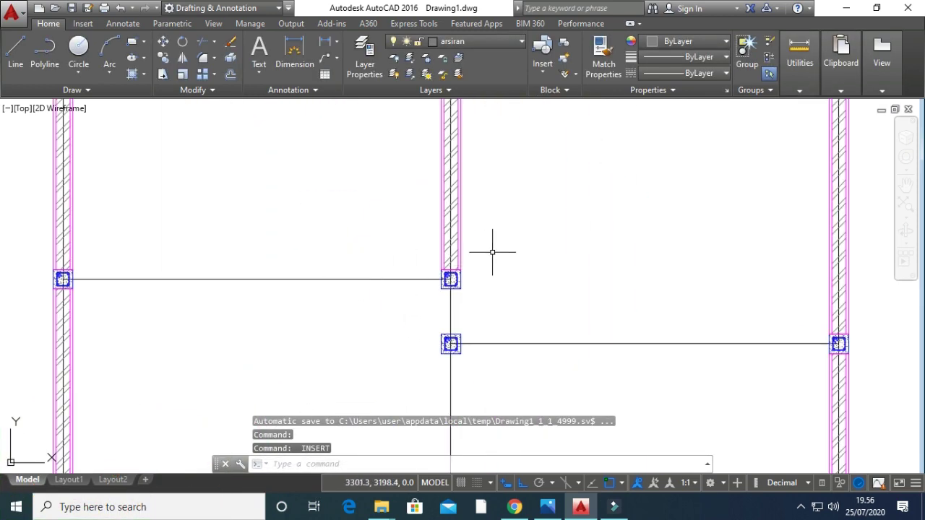
middle_click_drag(487, 242, 487, 434)
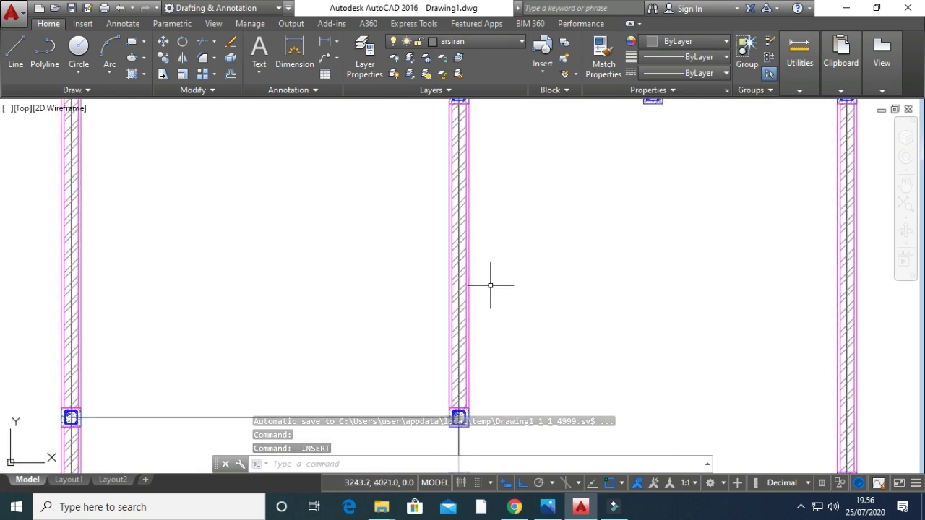
type("mi")
key("Return")
left_click(490, 293)
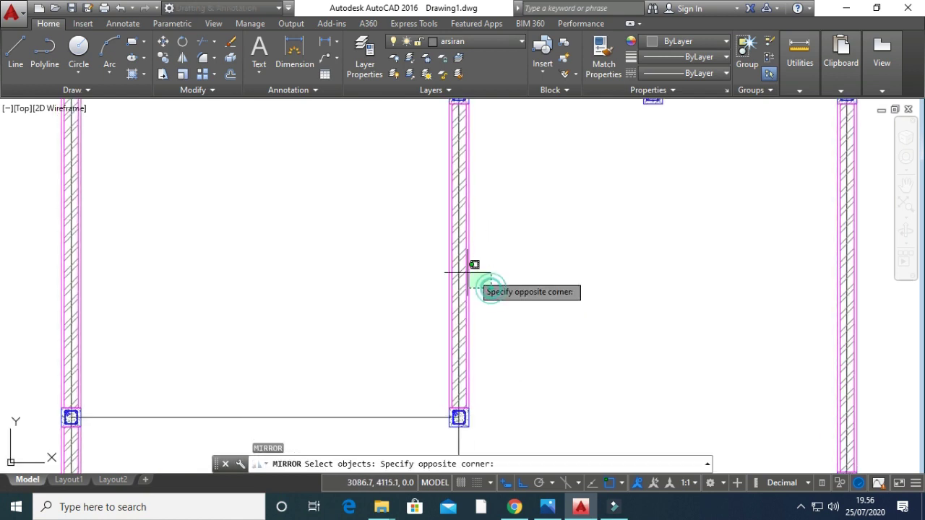
left_click(427, 262)
middle_click_drag(478, 402, 504, 258)
left_click(452, 298, "shift")
scroll(467, 296, "up", 5)
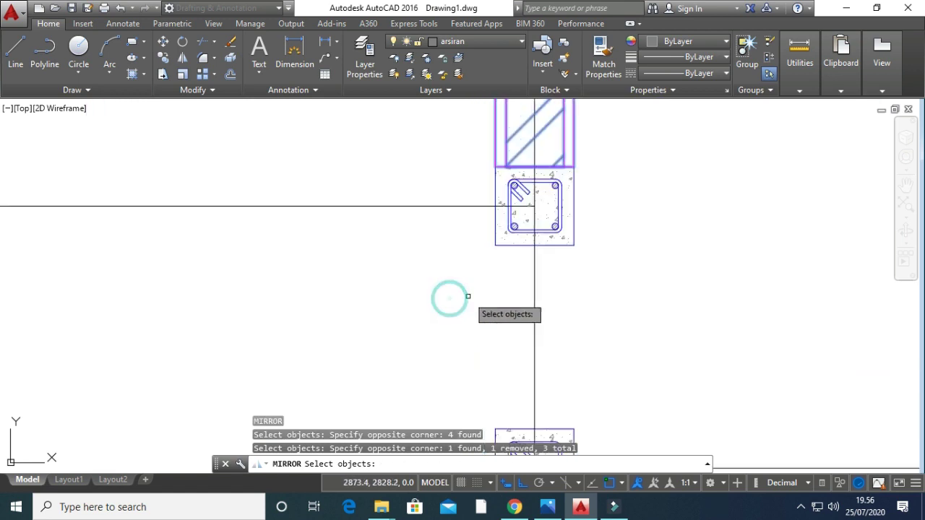
left_click(494, 208)
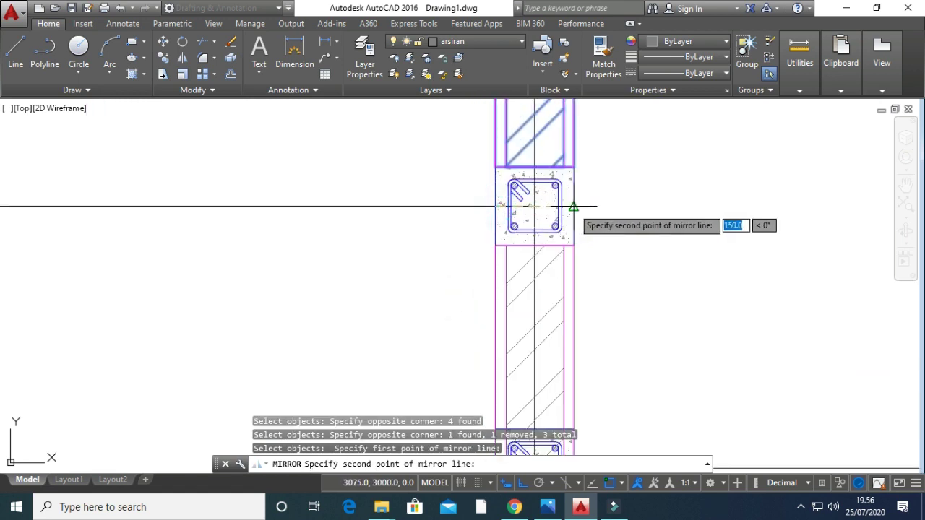
left_click(574, 208)
scroll(573, 209, "down", 5)
key("Return")
Stretch the mirrored central wall's lower end up to the top face of the lower of the two closely spaced columns.
left_click(571, 383)
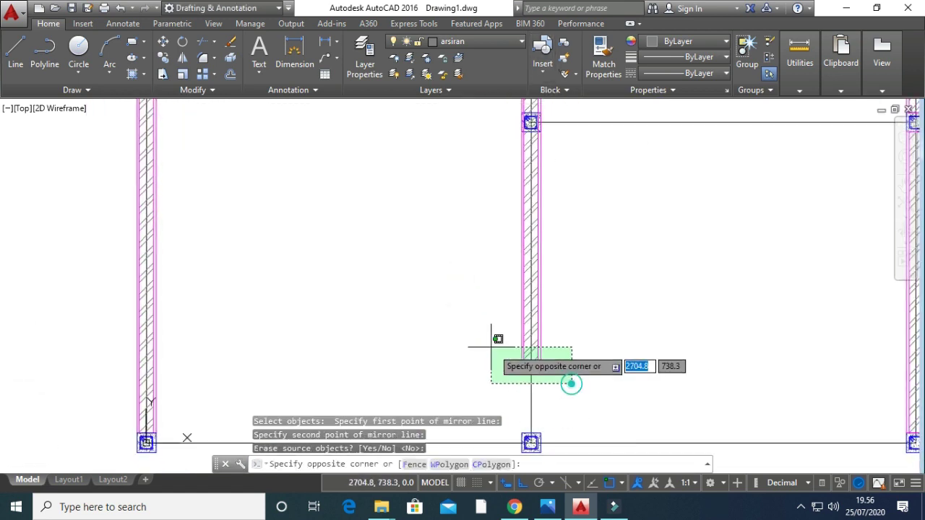
left_click(490, 348)
left_click(548, 406, "shift")
left_click(504, 389, "shift")
left_click(531, 369)
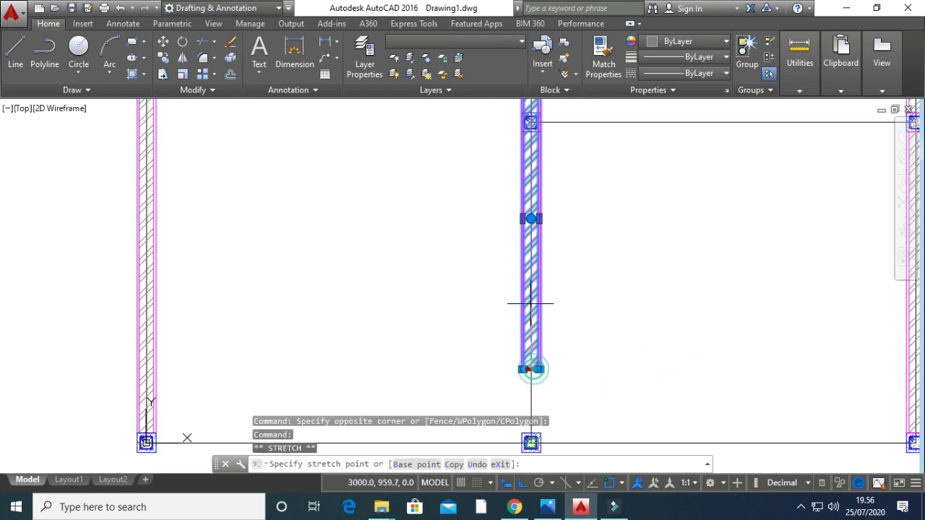
scroll(517, 330, "down", 4)
scroll(502, 239, "up", 6)
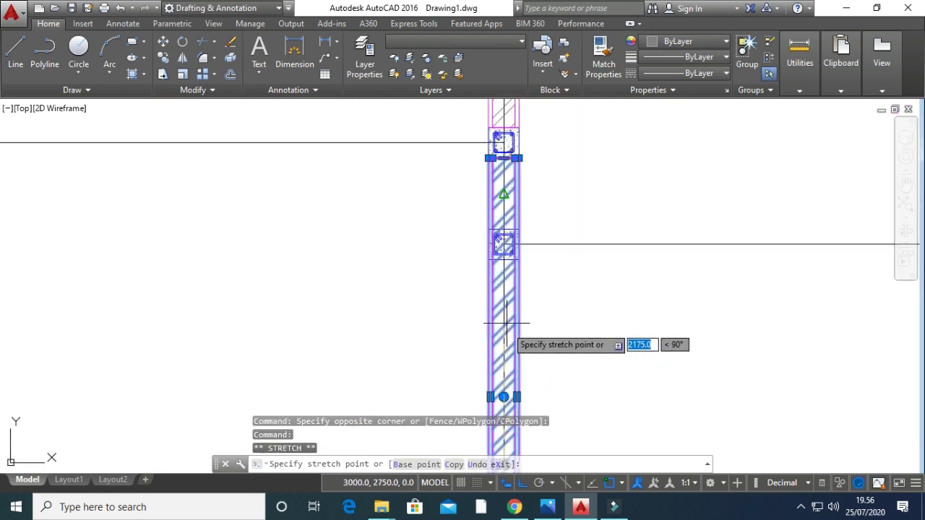
left_click(503, 229)
scroll(539, 276, "down", 6)
key("Escape")
key("Escape")
Try to mirror the uppermost left-hand wall about the top-left column's diagonal from its lower-left to its upper-right corner.
middle_click_drag(499, 315, 349, 412)
scroll(361, 347, "down", 4)
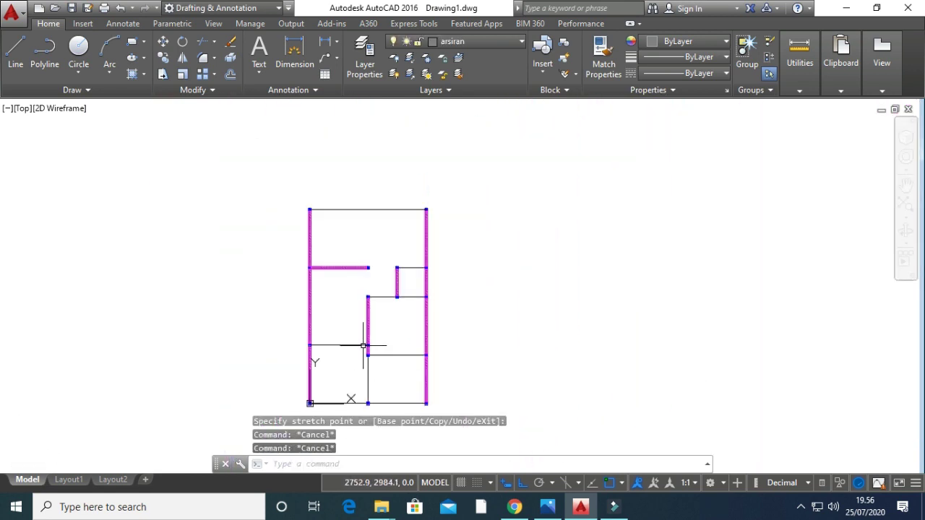
middle_click_drag(357, 232, 346, 273)
scroll(345, 271, "up", 4)
middle_click_drag(273, 270, 410, 310)
scroll(367, 298, "up", 2)
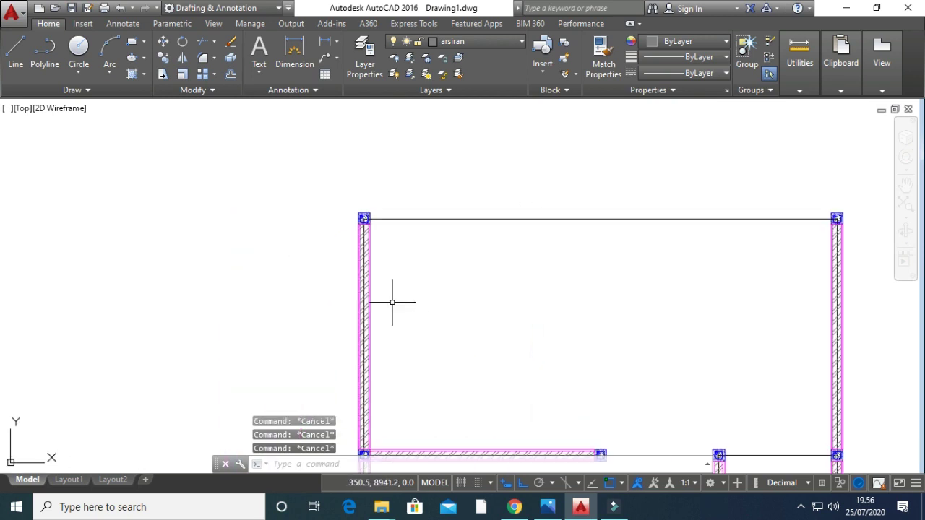
type("mi")
key("Return")
left_click(370, 280)
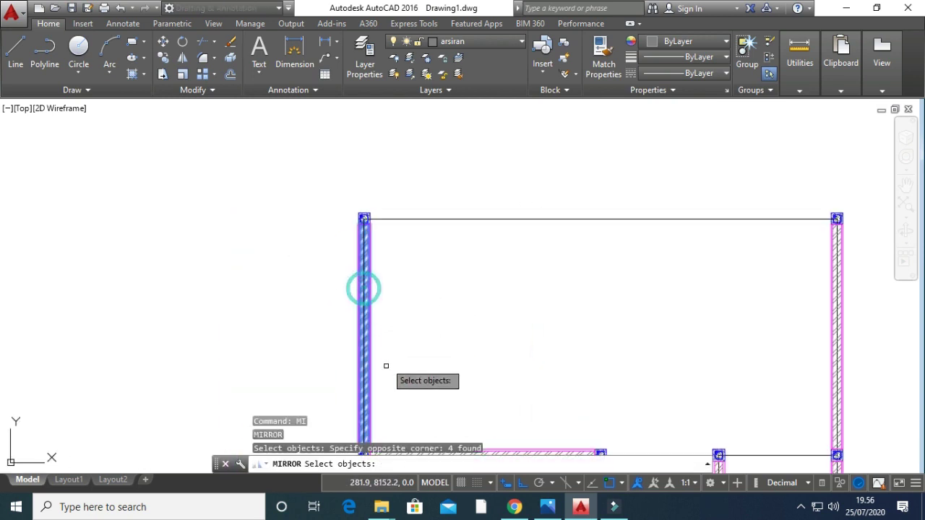
scroll(394, 366, "up", 5)
scroll(399, 381, "up", 4)
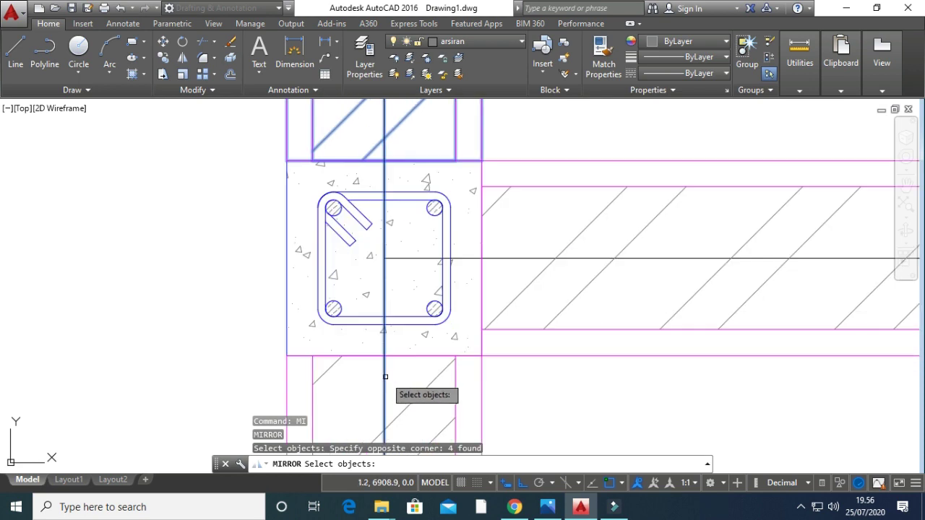
left_click(384, 378, "shift")
scroll(415, 336, "down", 8)
middle_click_drag(418, 323, 412, 455)
middle_click_drag(450, 234, 424, 378)
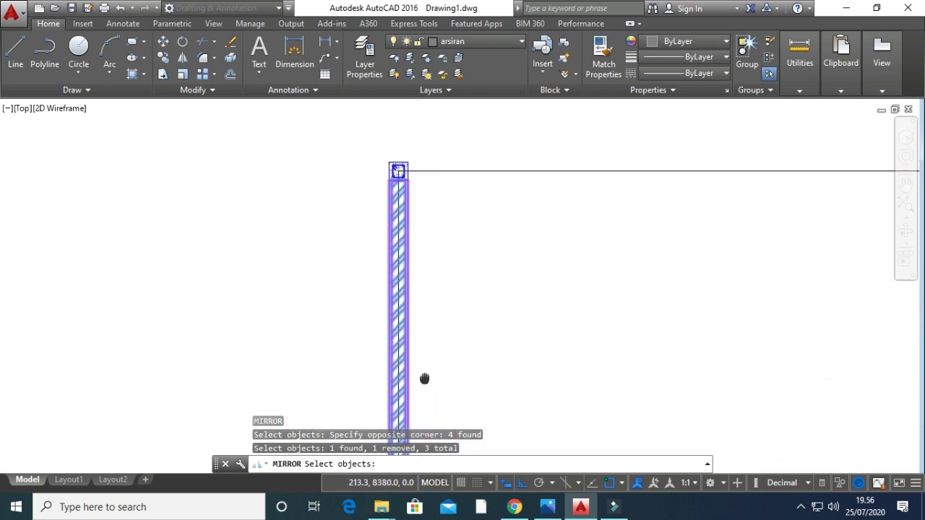
scroll(382, 183, "up", 6)
key("Return")
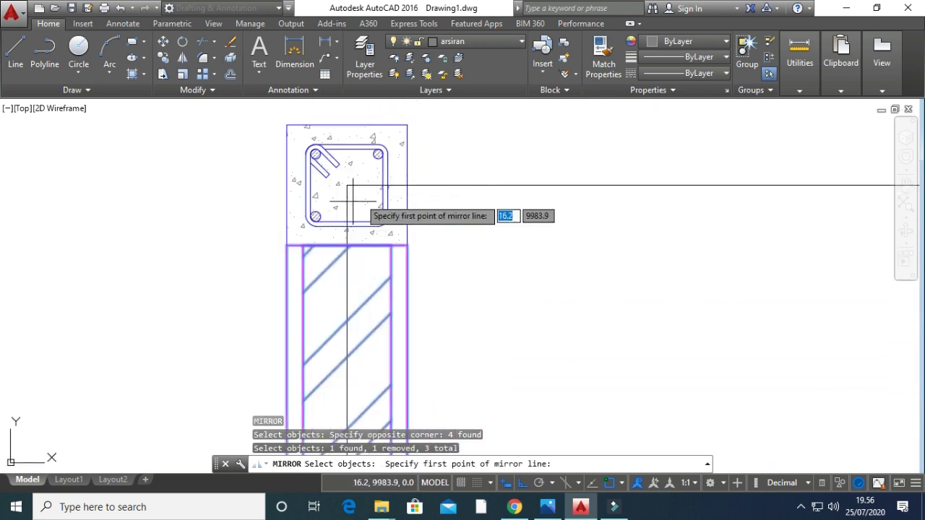
left_click(286, 246)
left_click(407, 125)
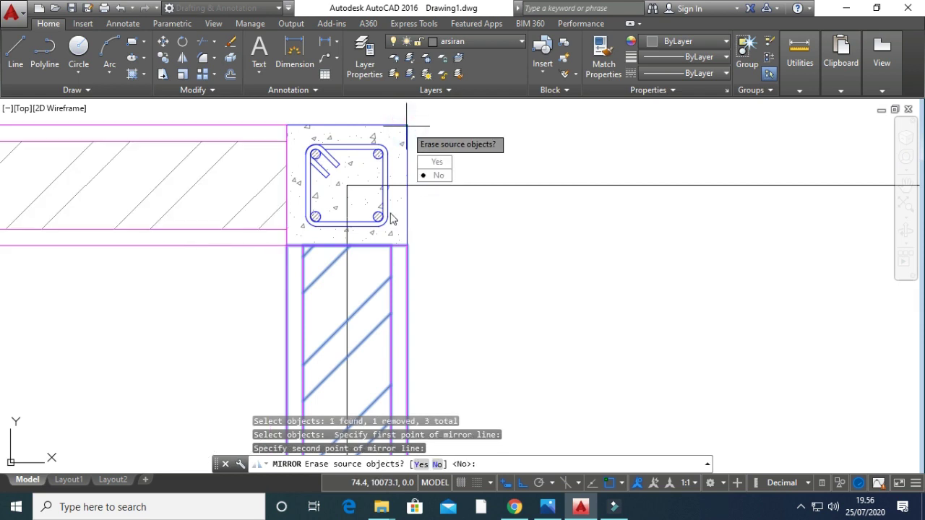
key("Escape")
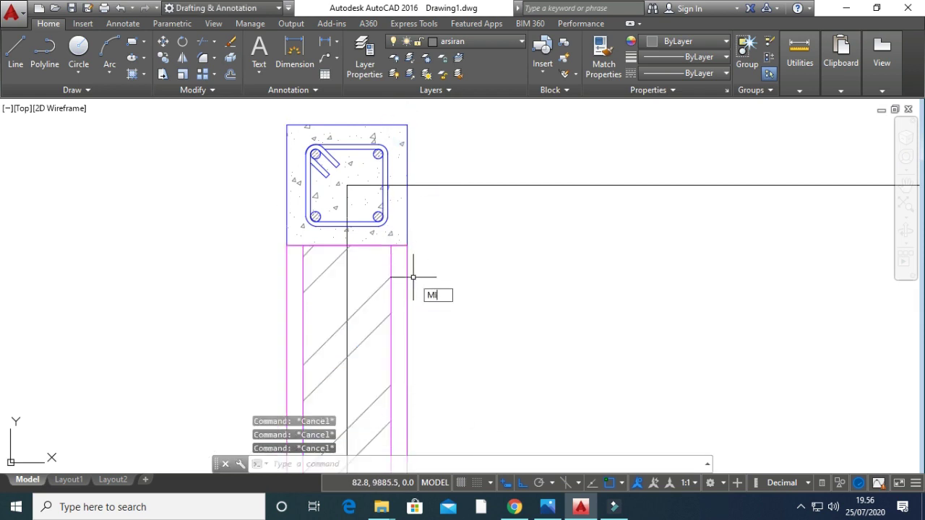
Mirror the uppermost left-hand wall about the top-left column's diagonal from its upper-left to its lower-right corner, keeping the original.
type("MI")
key("Return")
left_click(438, 320)
left_click(372, 252)
key("Return")
left_click(286, 125)
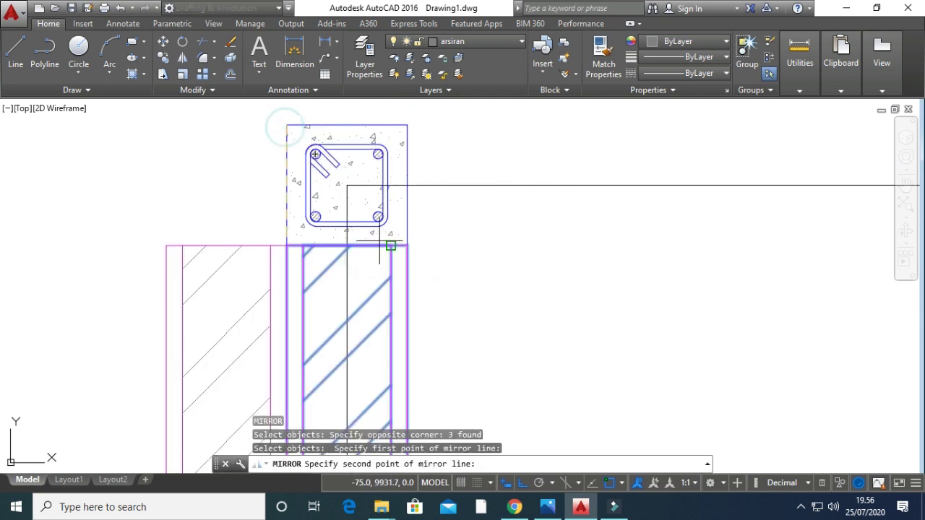
left_click(407, 246)
key("Return")
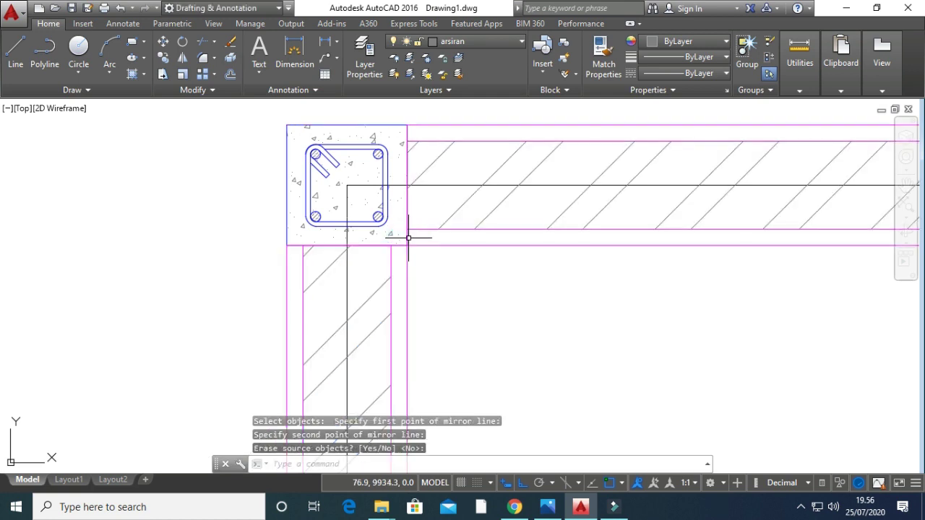
Stretch the right end of the mirrored top wall to the left face of the top-right column.
scroll(260, 268, "down", 8)
scroll(309, 245, "up", 5)
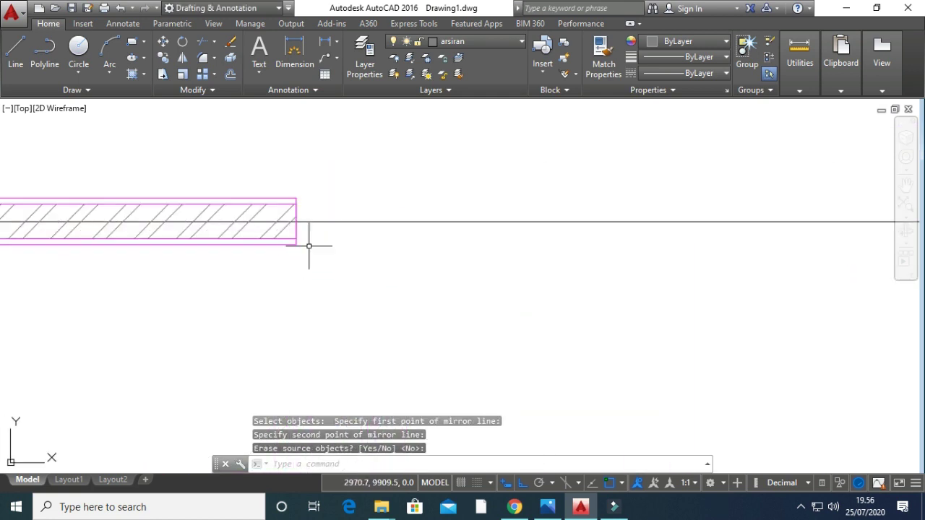
left_click(281, 222)
left_click(296, 222)
scroll(300, 247, "down", 7)
scroll(376, 238, "up", 7)
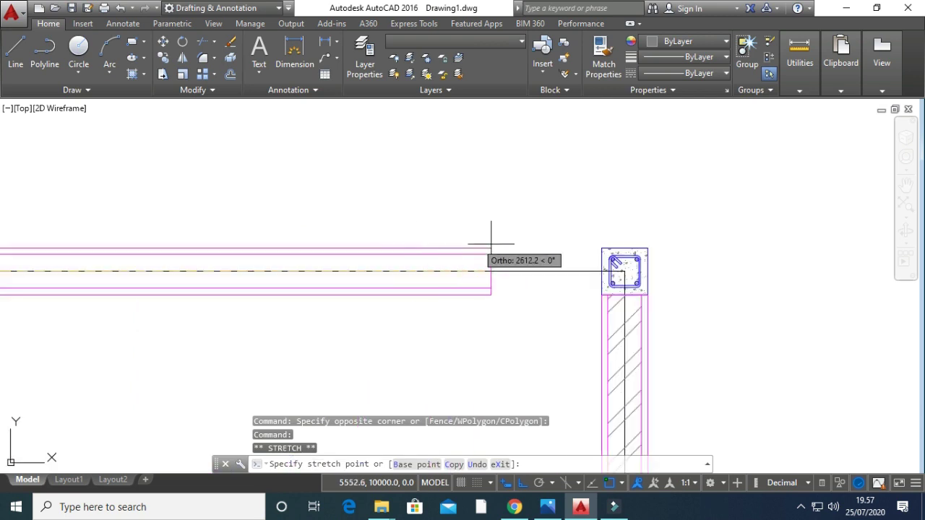
scroll(614, 267, "down", 10)
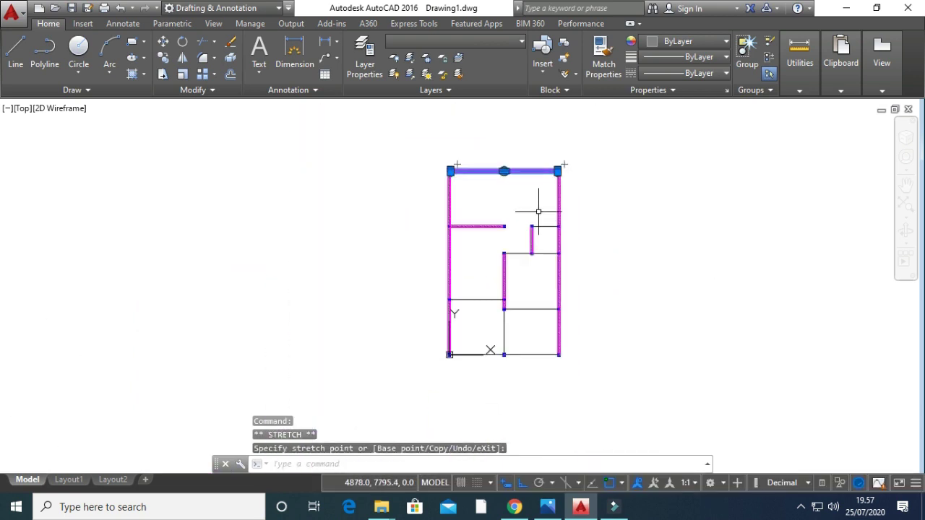
key("Escape")
key("Escape")
Copy the top wall from its left end's midpoint to the right face of the small room's upper-left column.
scroll(471, 274, "up", 8)
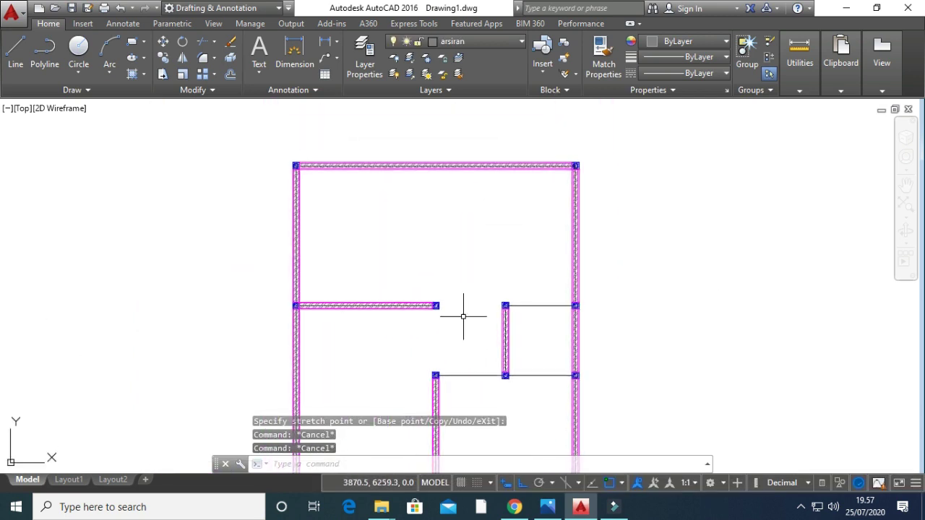
scroll(374, 217, "up", 3)
key("Escape")
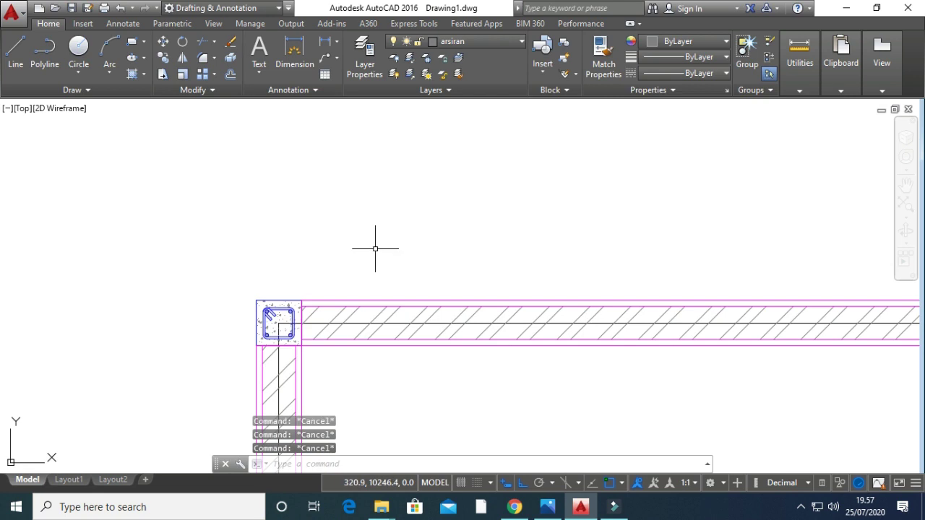
type("CO")
key("Return")
scroll(321, 357, "up", 3)
left_click(333, 353)
left_click(289, 284)
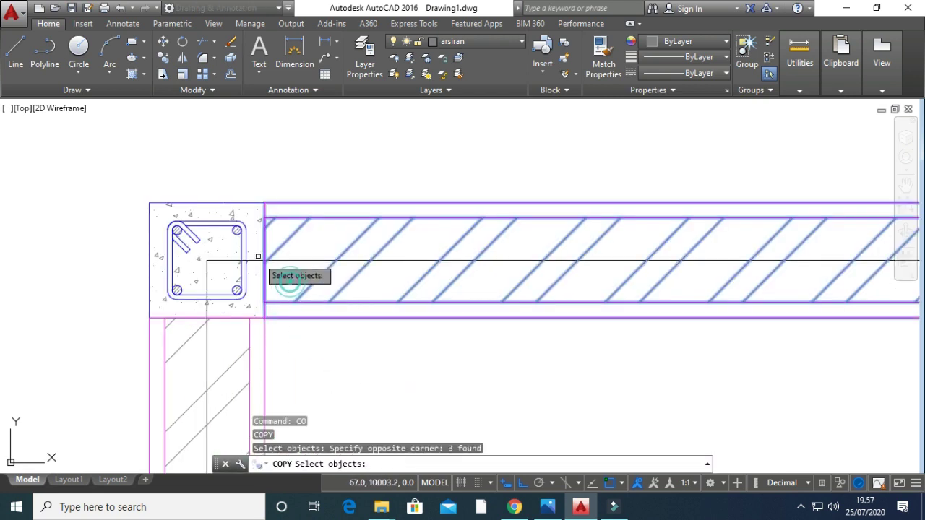
key("Return")
left_click(265, 260)
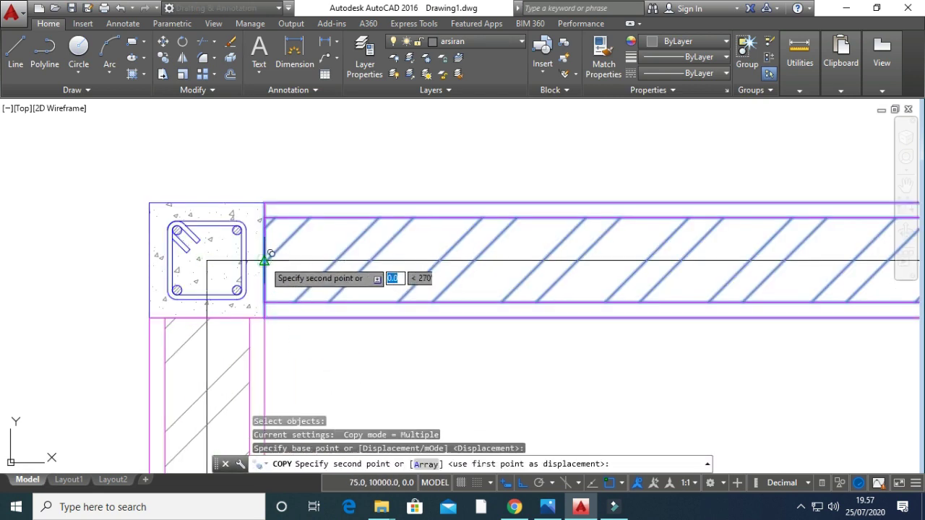
scroll(527, 362, "down", 6)
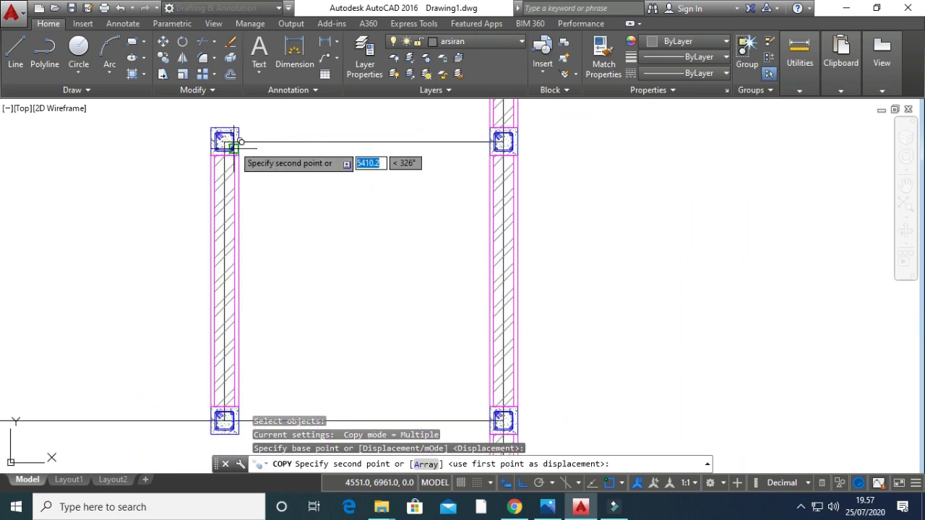
left_click(236, 137)
Place two more copies of the top wall at the right faces of the small room's lower-left column and the central column beside it.
scroll(287, 282, "down", 3)
scroll(262, 268, "up", 5)
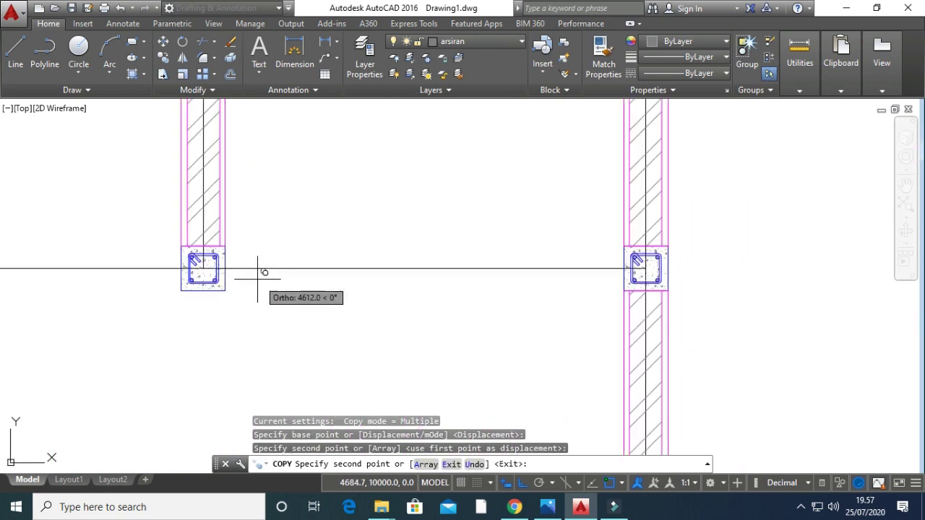
left_click(225, 268)
scroll(318, 268, "down", 2)
middle_click_drag(319, 268, 577, 267)
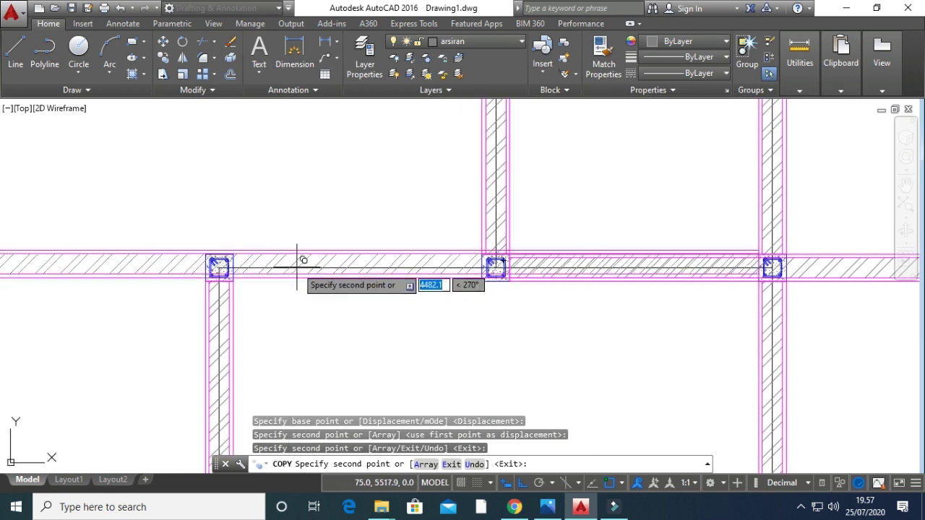
left_click(233, 268)
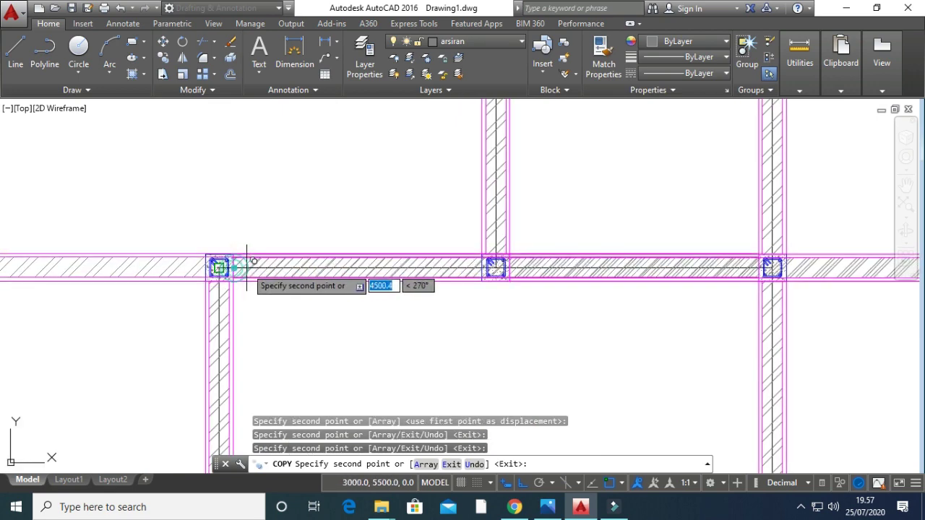
key("Escape")
key("Escape")
key("Escape")
Shorten the copied wall starting at the small room's lower-left column so it ends at the left face of the right-hand column.
scroll(435, 286, "down", 6)
middle_click_drag(710, 311, 566, 317)
left_click(582, 325)
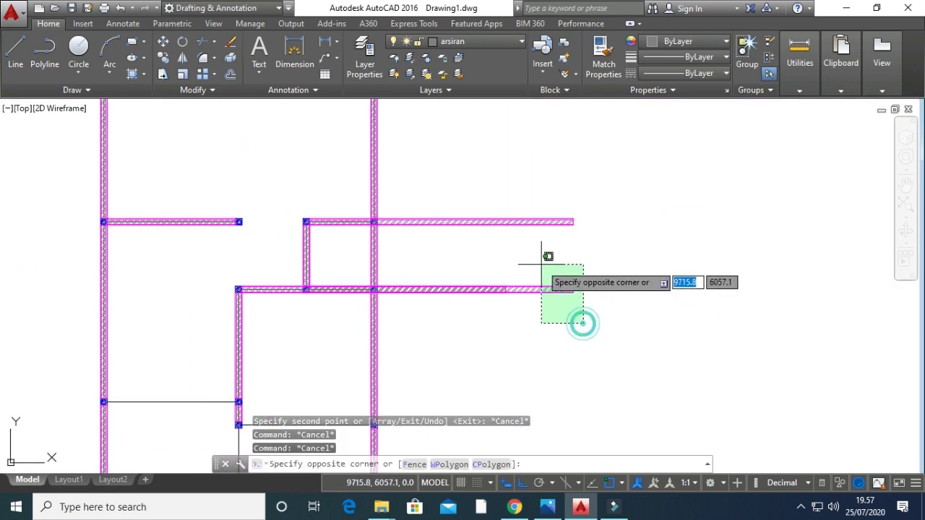
left_click(542, 265)
scroll(578, 283, "up", 8)
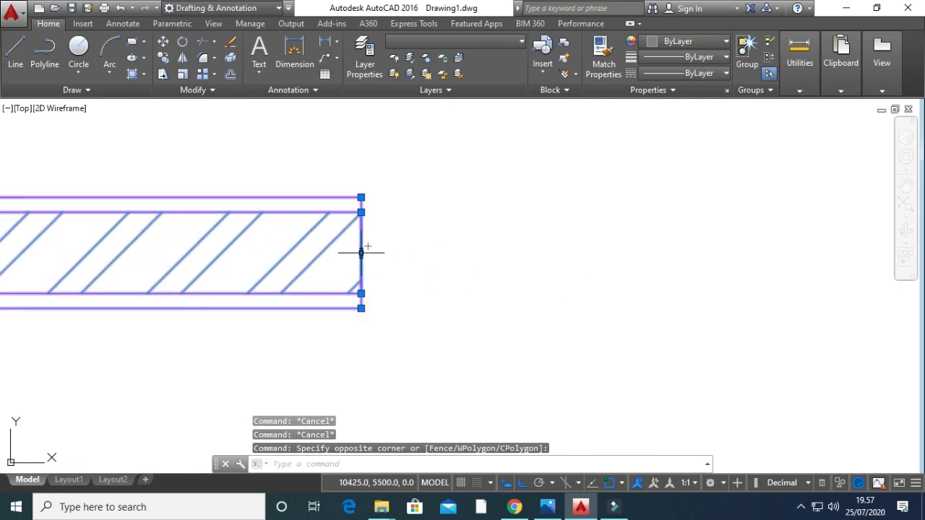
left_click(361, 252)
scroll(361, 252, "down", 8)
middle_click_drag(361, 250, 650, 238)
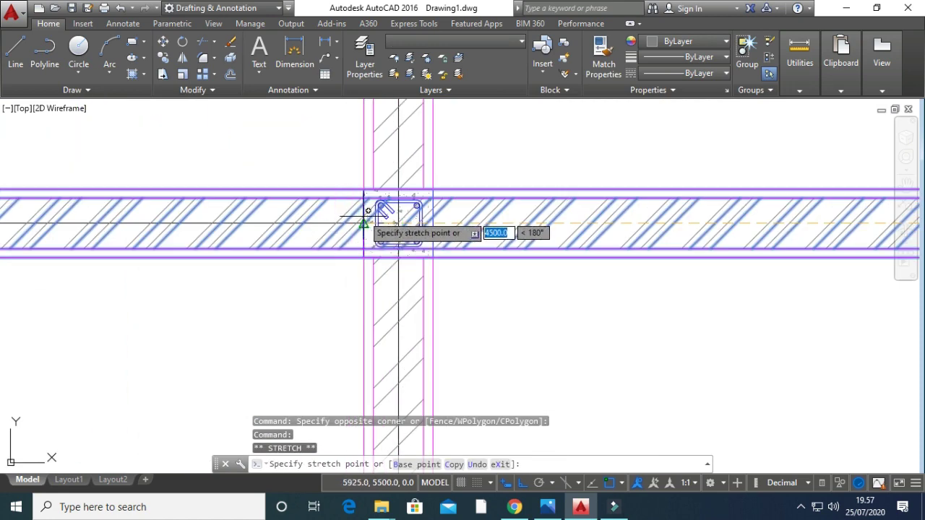
key("Escape")
Shorten the copied wall starting at the central column so it ends at the left face of the small room's lower-left column.
scroll(458, 283, "down", 3)
left_click(552, 307)
left_click(514, 219)
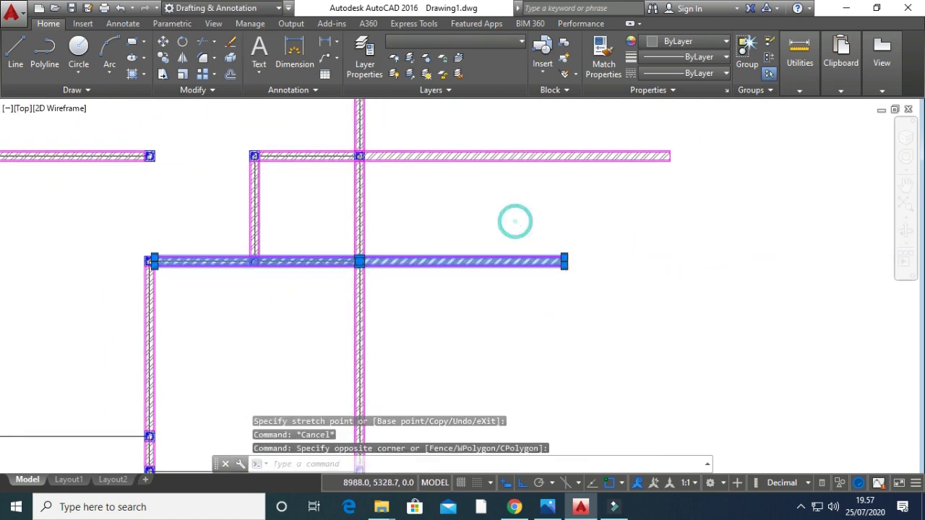
scroll(553, 214, "up", 5)
left_click(548, 224)
scroll(547, 223, "down", 5)
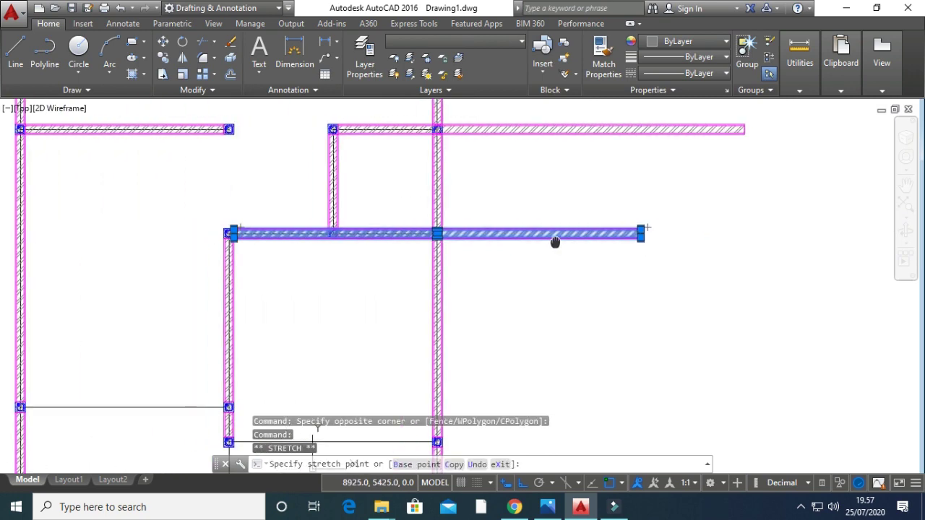
scroll(554, 242, "up", 8)
left_click(622, 167)
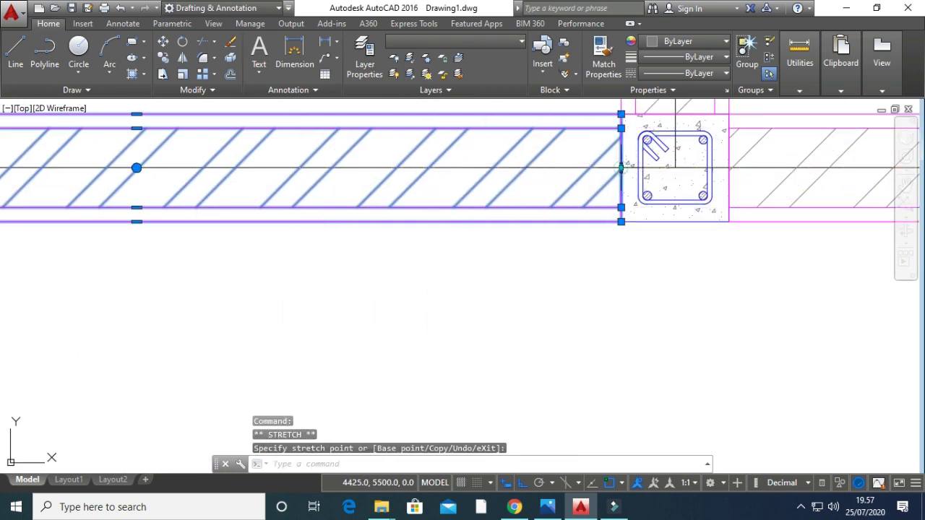
scroll(625, 167, "down", 8)
middle_click_drag(569, 211, 414, 357)
key("Escape")
Shorten the small room's upper wall so its right end meets the left face of the right-hand column.
middle_click_drag(813, 263, 624, 326)
left_click(624, 326)
left_click(583, 238)
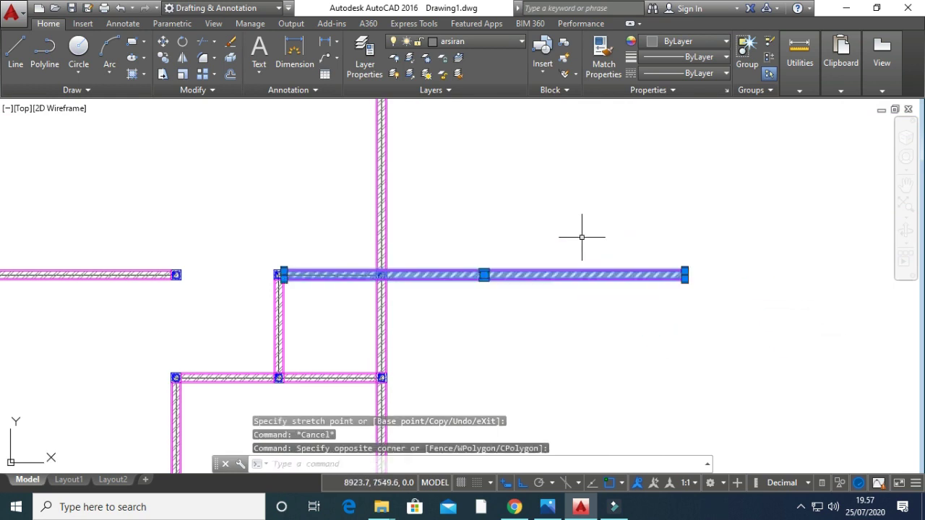
scroll(688, 272, "up", 12)
left_click(564, 298)
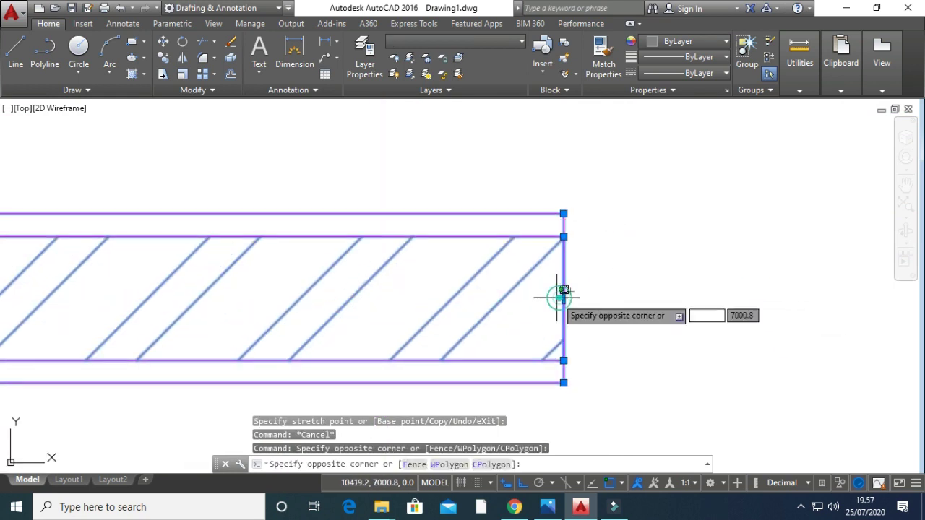
left_click(555, 298)
left_click(564, 298)
scroll(558, 299, "down", 6)
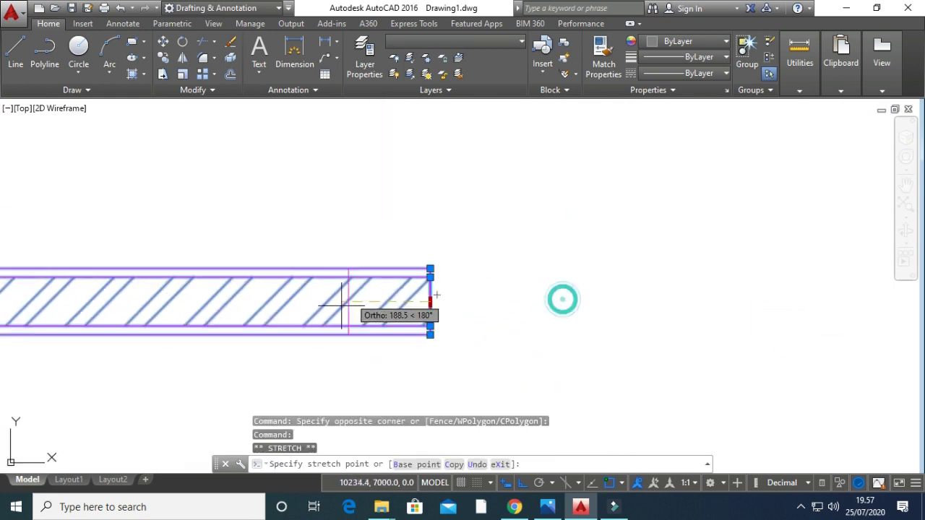
scroll(469, 312, "up", 4)
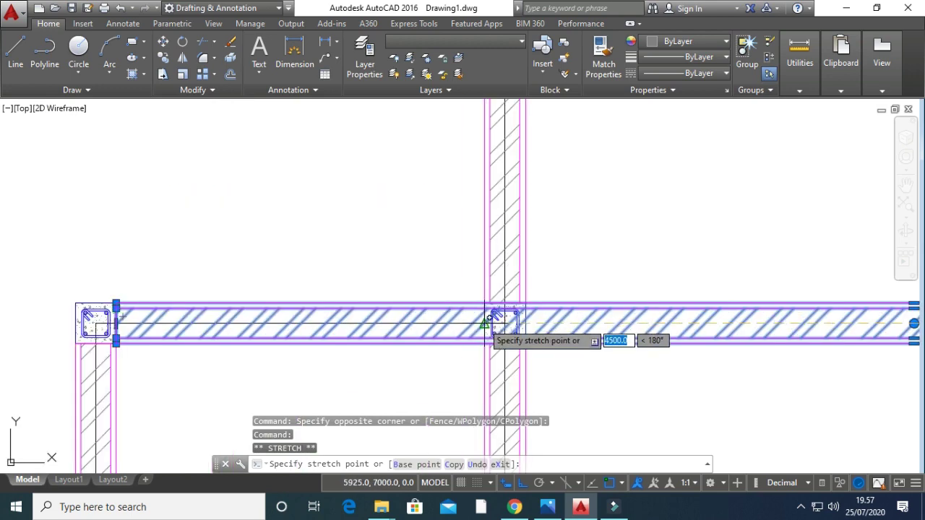
key("Escape")
key("Escape")
scroll(489, 320, "down", 8)
scroll(463, 227, "down", 2)
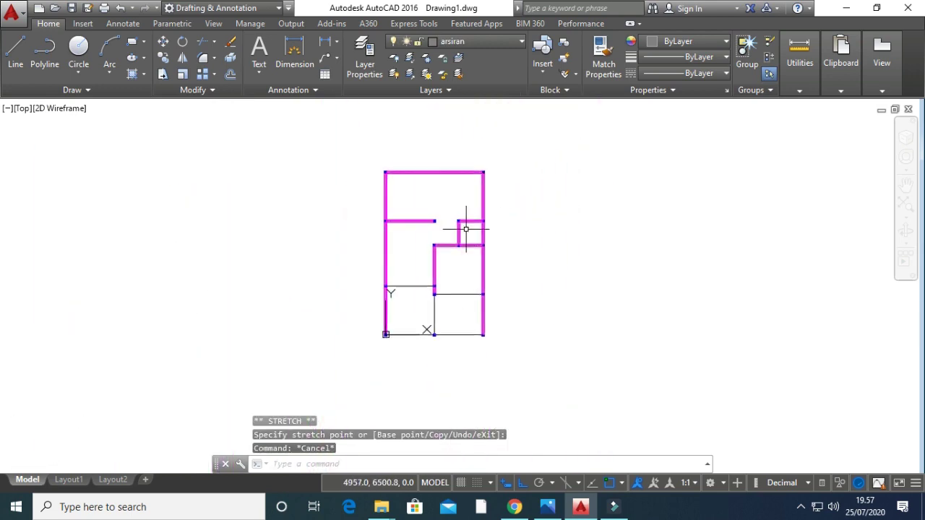
Copy the short wall right of the upper central column down to the right face of the lower of the two closely spaced columns.
scroll(455, 270, "up", 4)
key("Escape")
key("Escape")
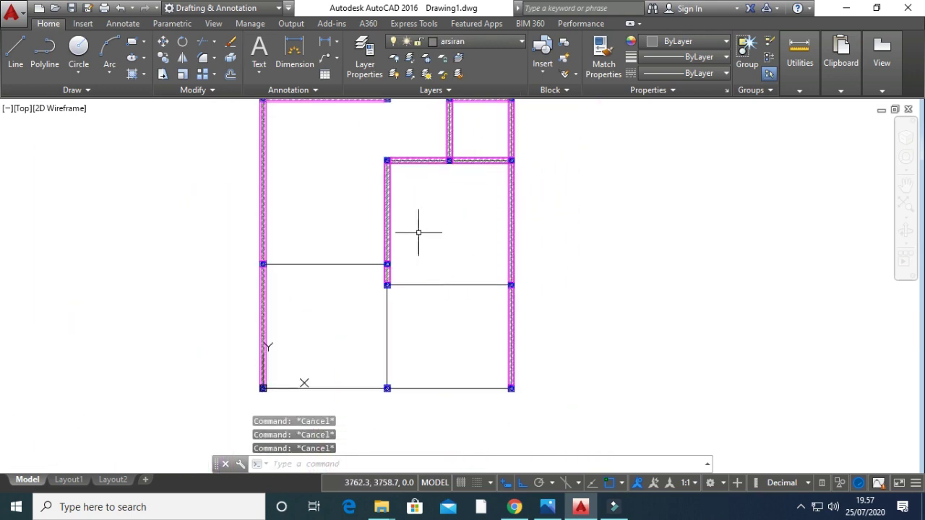
type("ct o")
key("Return")
scroll(416, 238, "up", 6)
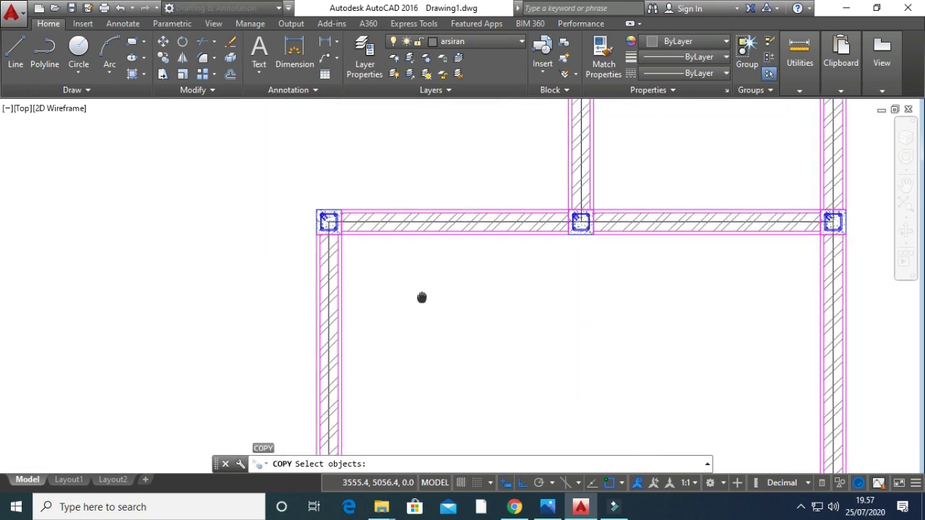
scroll(346, 247, "up", 2)
left_click(371, 314)
left_click(275, 233)
key("Return")
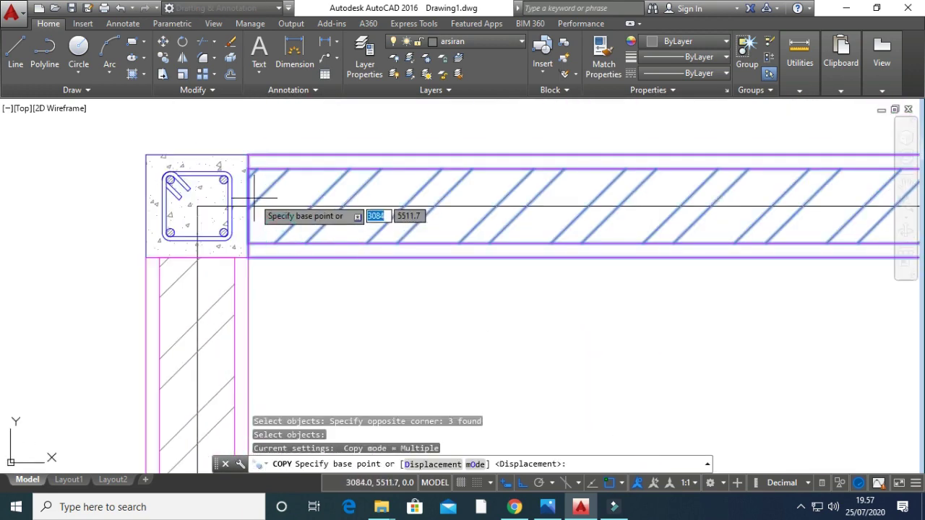
left_click(248, 209)
scroll(246, 202, "down", 3)
scroll(371, 176, "up", 1)
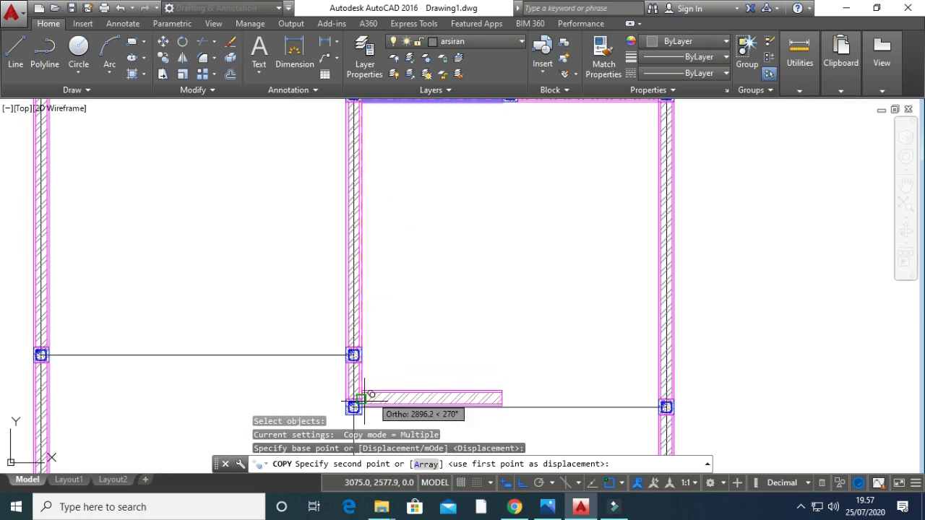
scroll(365, 396, "up", 3)
left_click(406, 386)
scroll(390, 248, "down", 2)
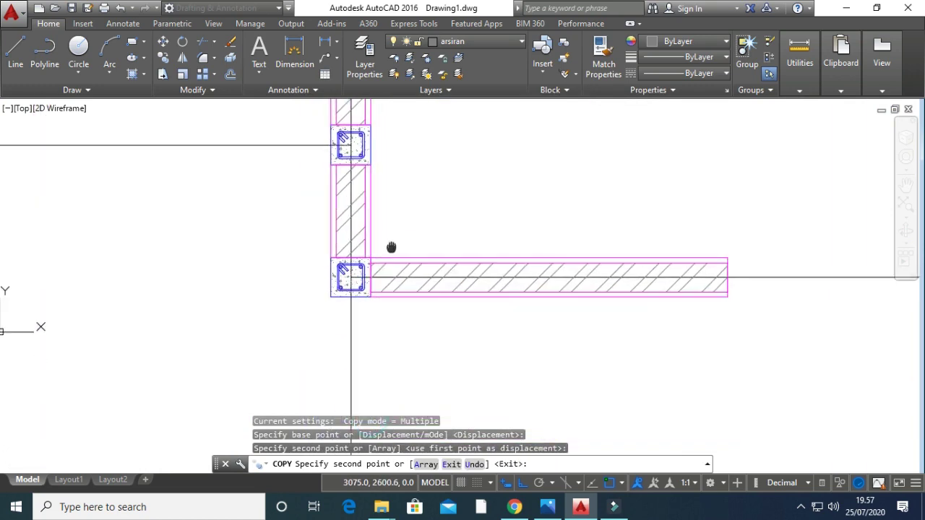
scroll(387, 277, "up", 4)
key("Escape")
scroll(548, 309, "down", 5)
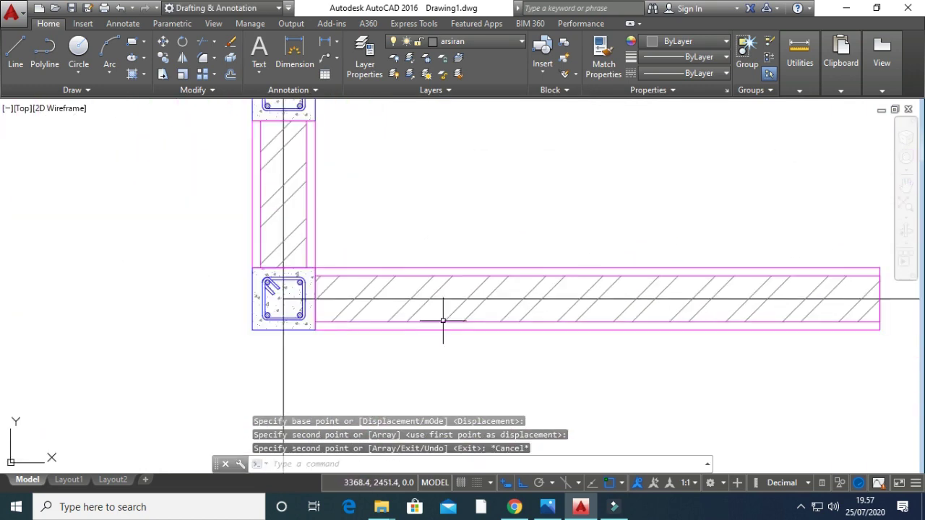
Stretch the right end of the newly copied lower wall to the left face of the right-hand column.
middle_click_drag(621, 351, 380, 316)
left_click(405, 336)
left_click(357, 302)
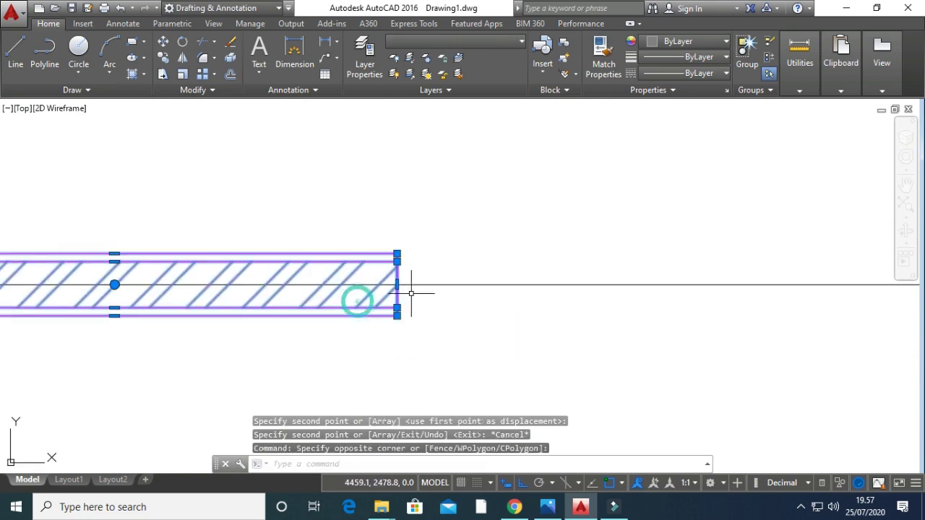
left_click(397, 285)
scroll(479, 289, "down", 3)
scroll(485, 305, "up", 4)
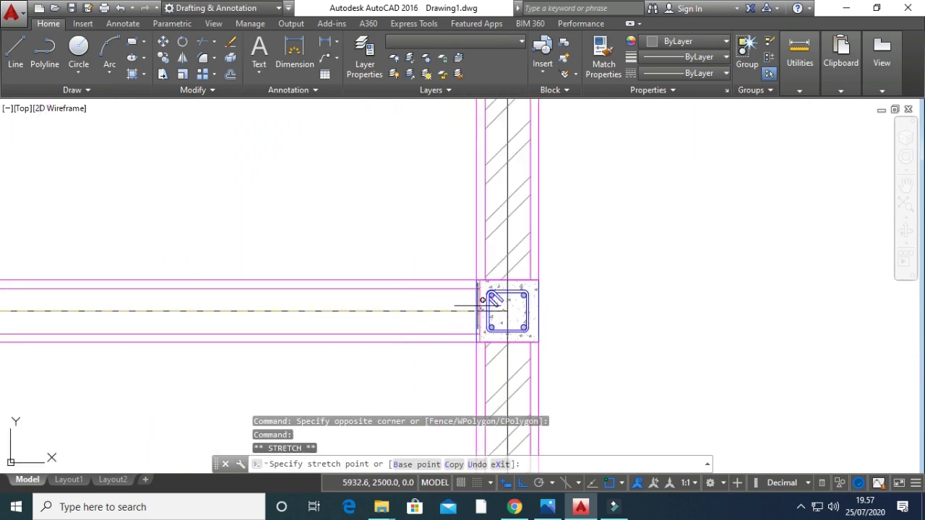
key("Escape")
key("Escape")
scroll(352, 221, "down", 8)
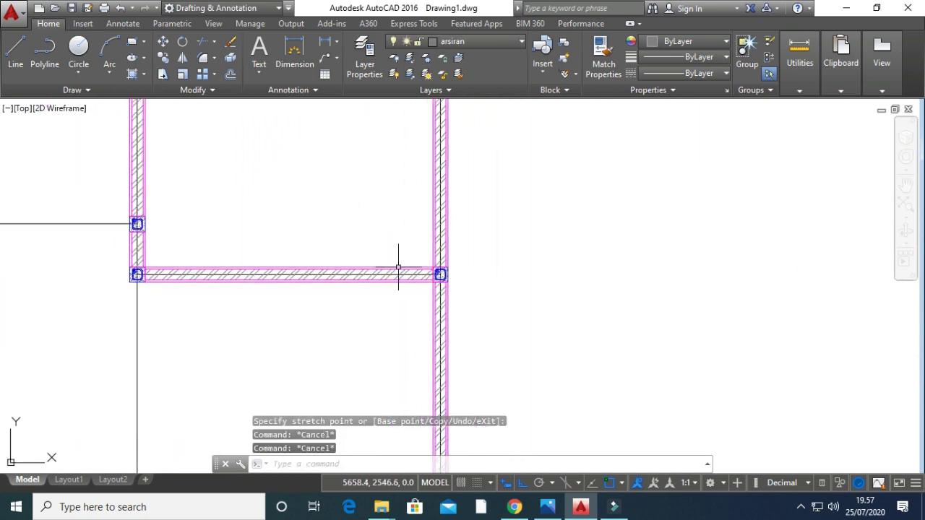
Copy the hatched wall between the lower central and right-hand columns onto the next grid line up, starting at the left-hand column's right face.
middle_click_drag(398, 268, 396, 306)
scroll(332, 309, "up", 2)
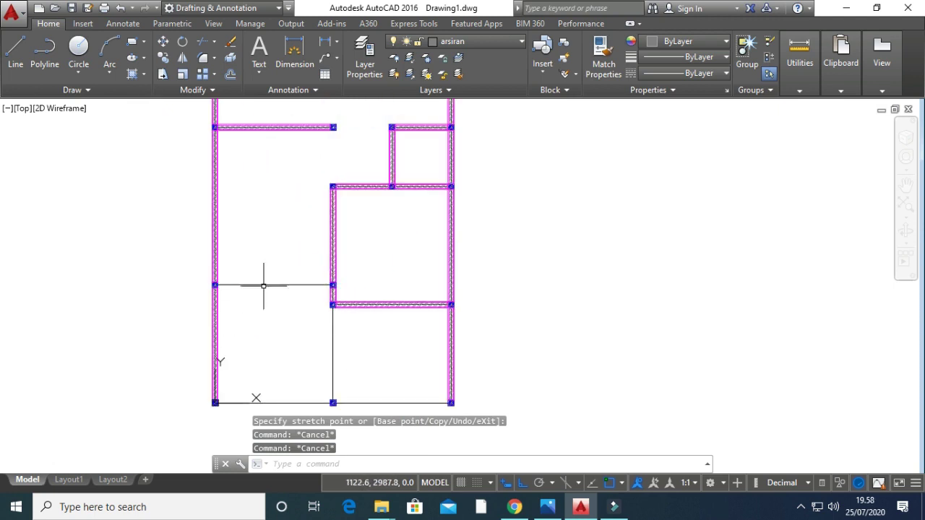
scroll(372, 317, "up", 6)
key("Escape")
type("CO")
key("Return")
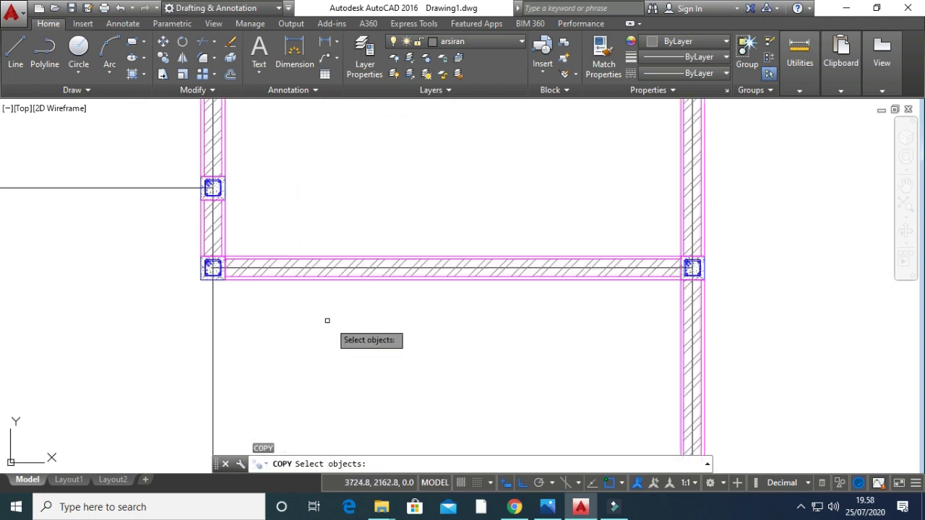
scroll(326, 320, "up", 4)
left_click(239, 277)
left_click(109, 203)
key("Return")
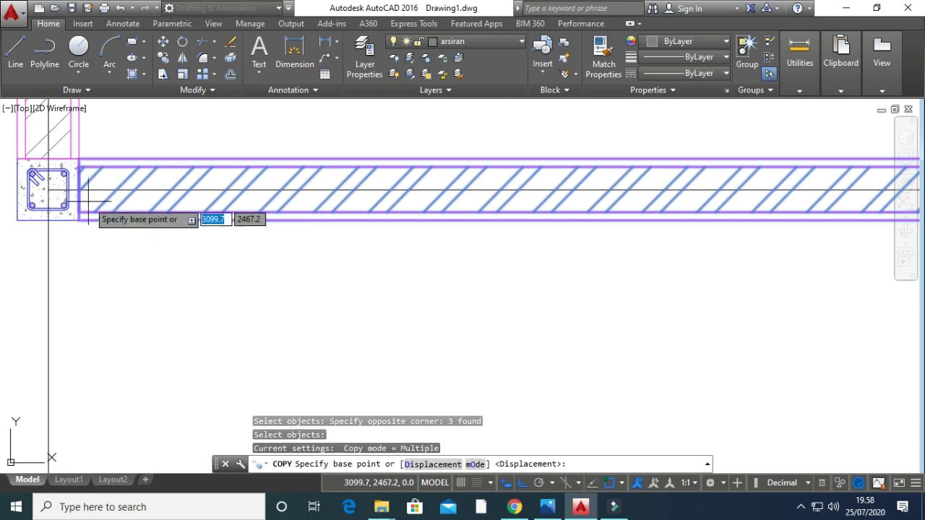
left_click(75, 192)
scroll(62, 203, "down", 4)
middle_click_drag(50, 211, 417, 312)
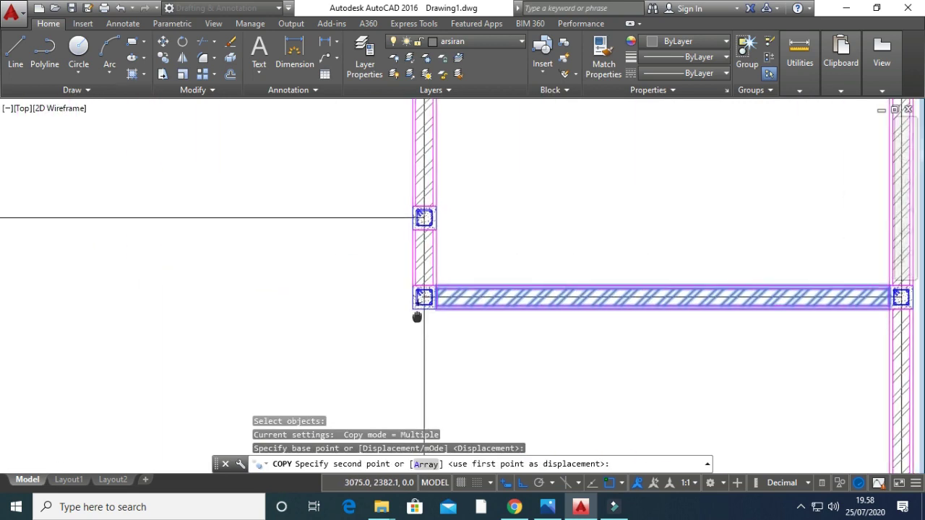
middle_click_drag(75, 235, 395, 291)
scroll(337, 272, "up", 6)
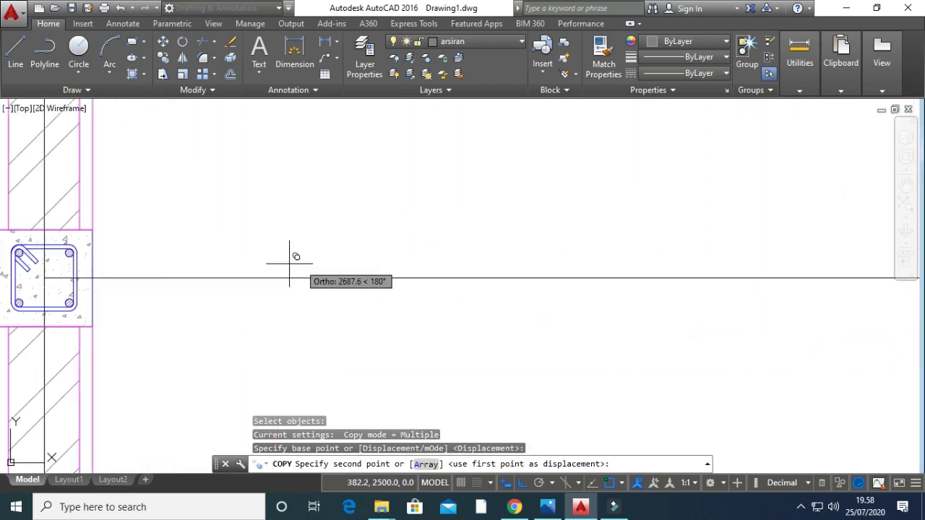
left_click(93, 271)
key("Escape")
key("Escape")
scroll(435, 345, "down", 6)
middle_click_drag(435, 346, 330, 355)
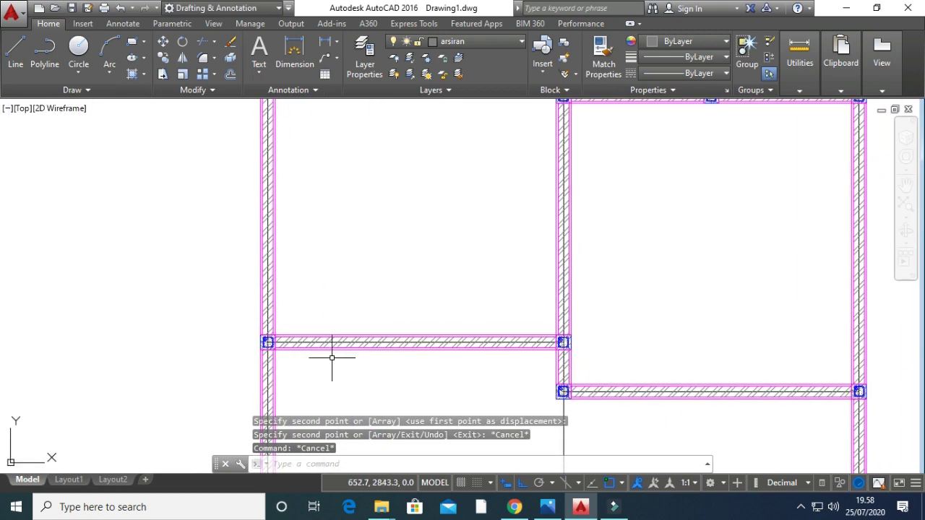
scroll(710, 298, "down", 5)
middle_click_drag(588, 313, 366, 313)
scroll(479, 336, "up", 2)
scroll(388, 308, "down", 2)
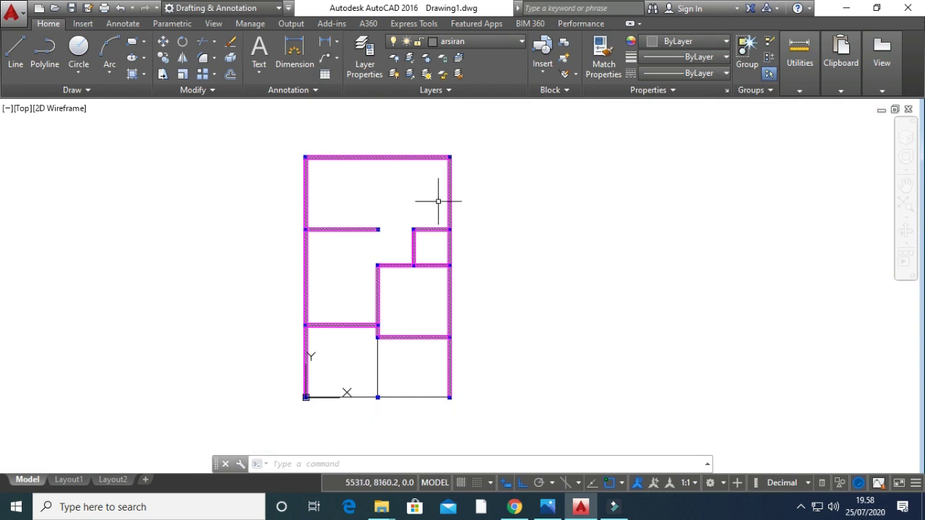
middle_click_drag(340, 213, 281, 196)
scroll(340, 212, "up", 2)
scroll(281, 196, "down", 2)
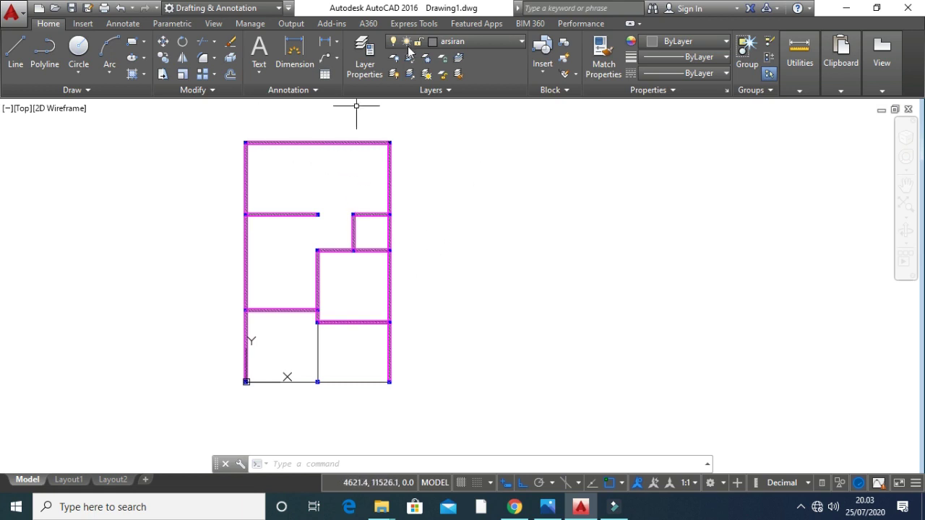
Create a new layer named Kusen and set its colour to index 249.
left_click(365, 58)
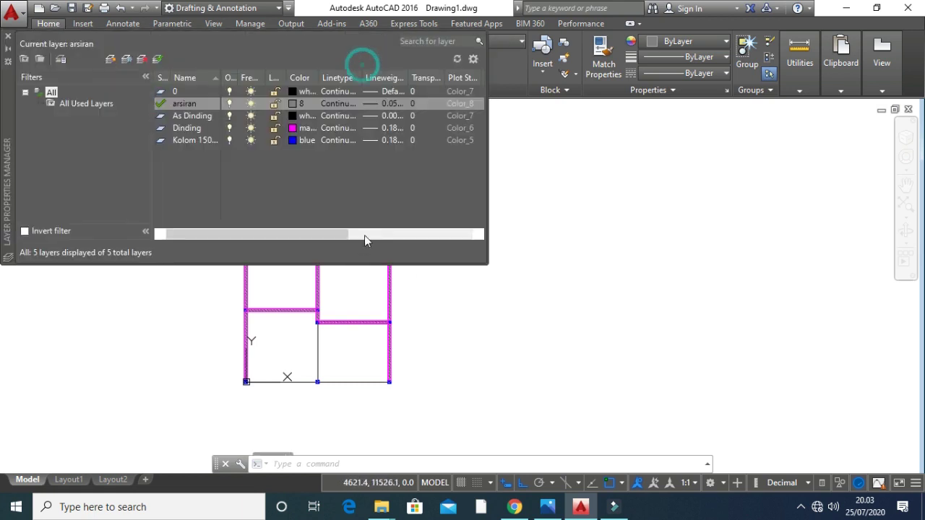
left_click(109, 60)
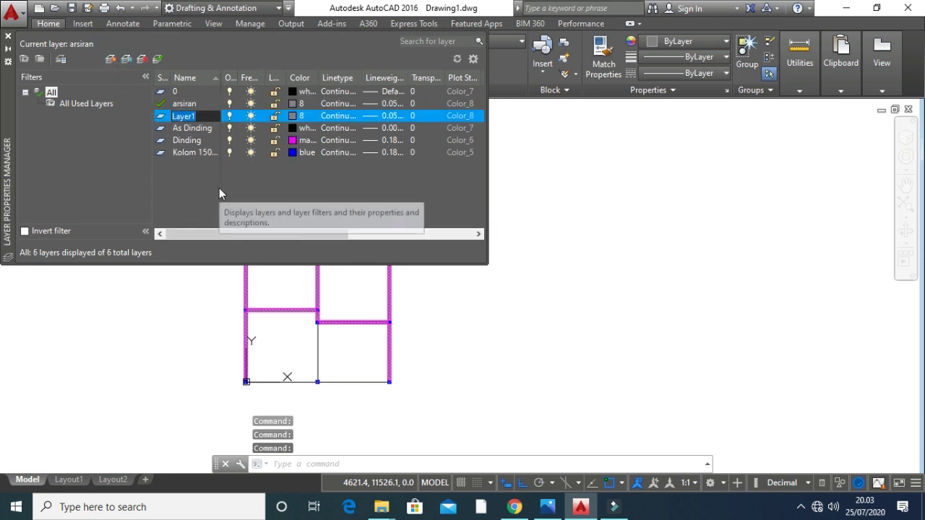
type("Kusen")
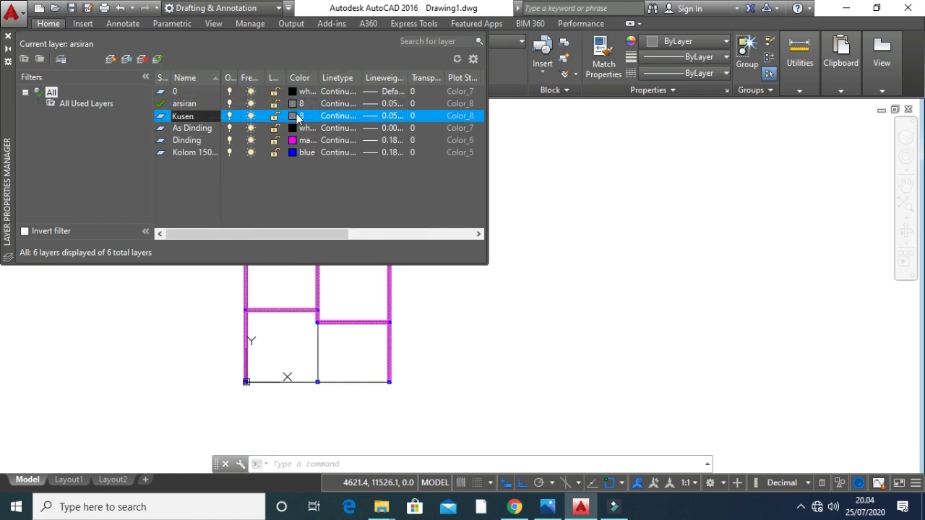
left_click(297, 117)
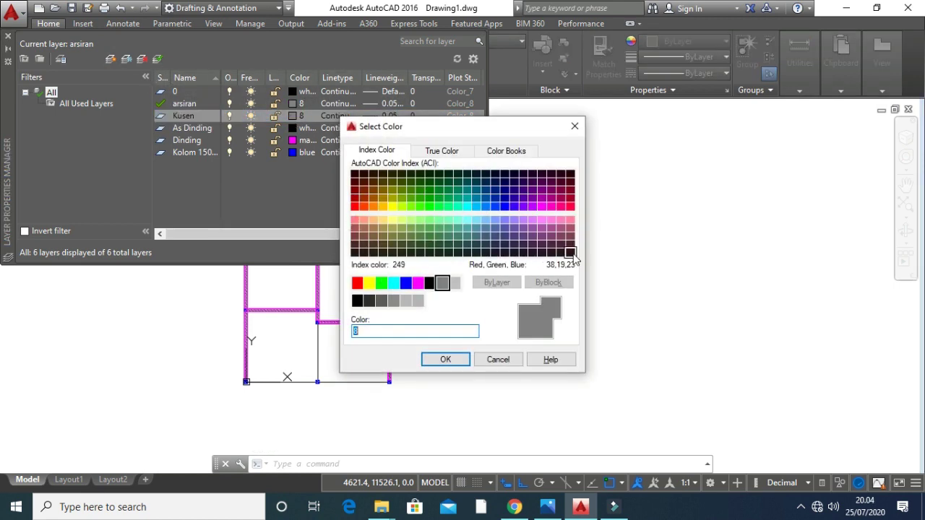
left_click(571, 253)
left_click(445, 359)
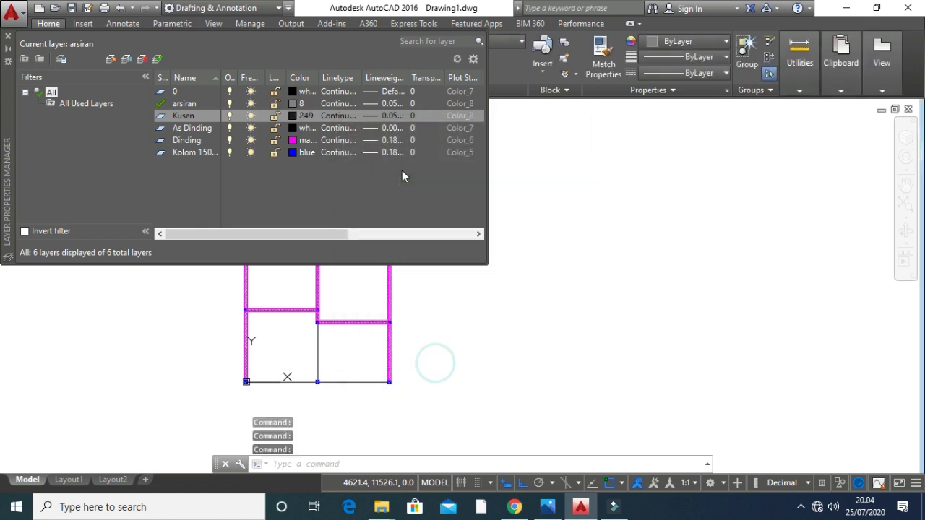
Set the Kusen layer's lineweight to 0.18 mm, make it the current layer and close the layer manager.
left_click(387, 118)
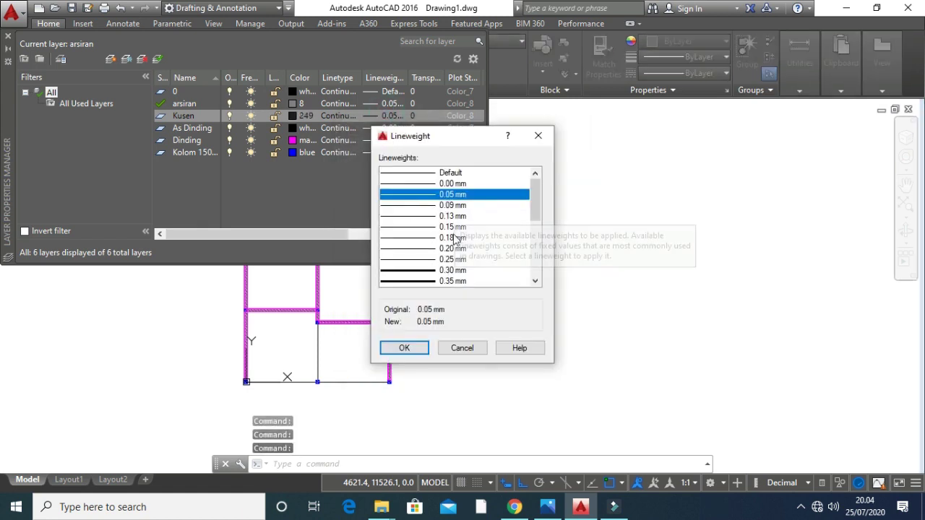
left_click(422, 240)
left_click(405, 346)
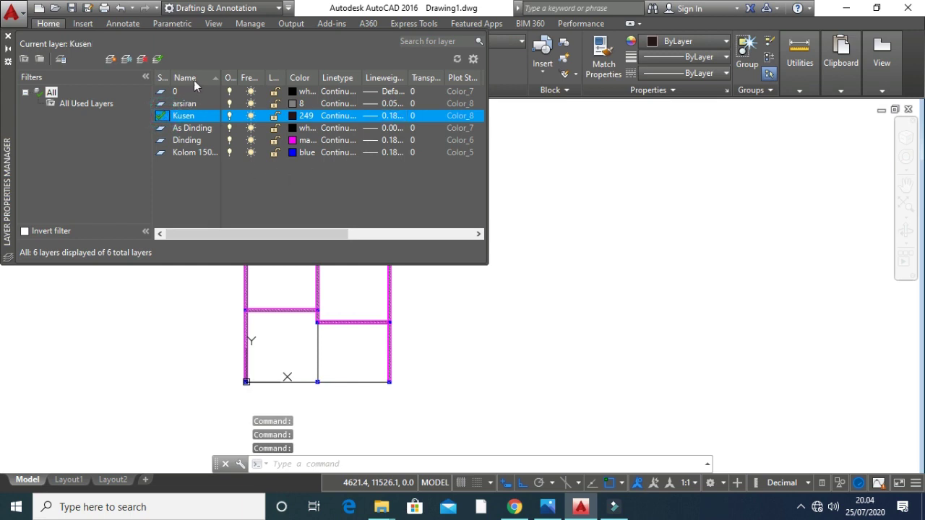
left_click(8, 35)
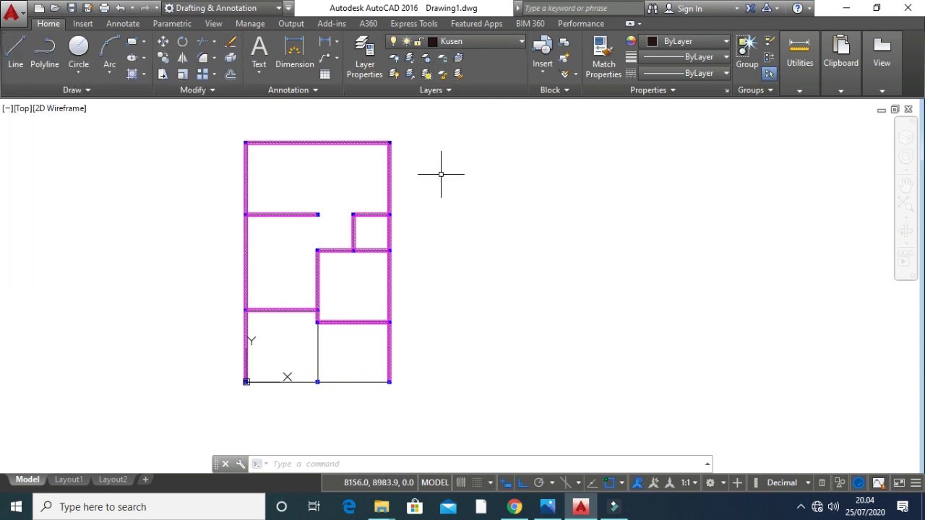
Draw a closed rectangle 60 wide and 150 high with the Line command in the empty area beside the floor plan.
middle_click_drag(440, 174, 340, 256)
scroll(335, 259, "up", 4)
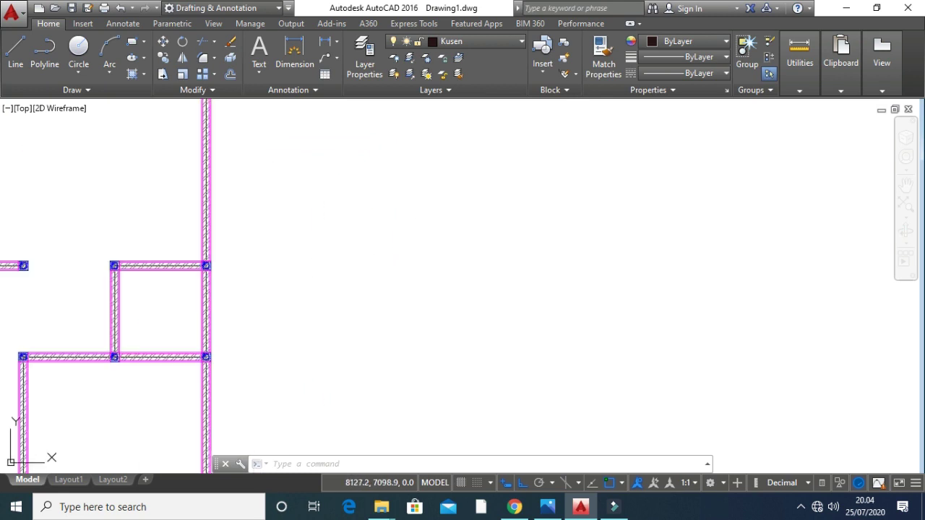
type("l")
key("Return")
scroll(285, 303, "up", 3)
left_click(272, 304)
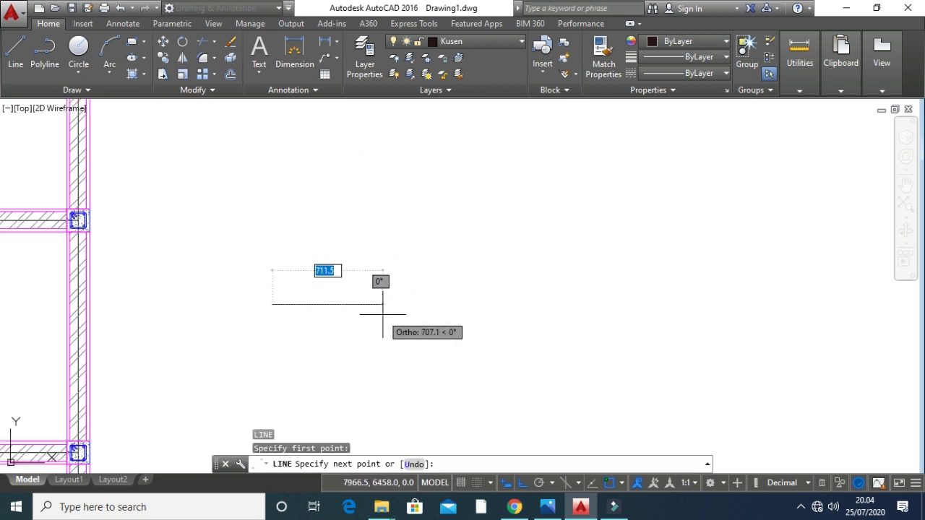
type("60")
key("Return")
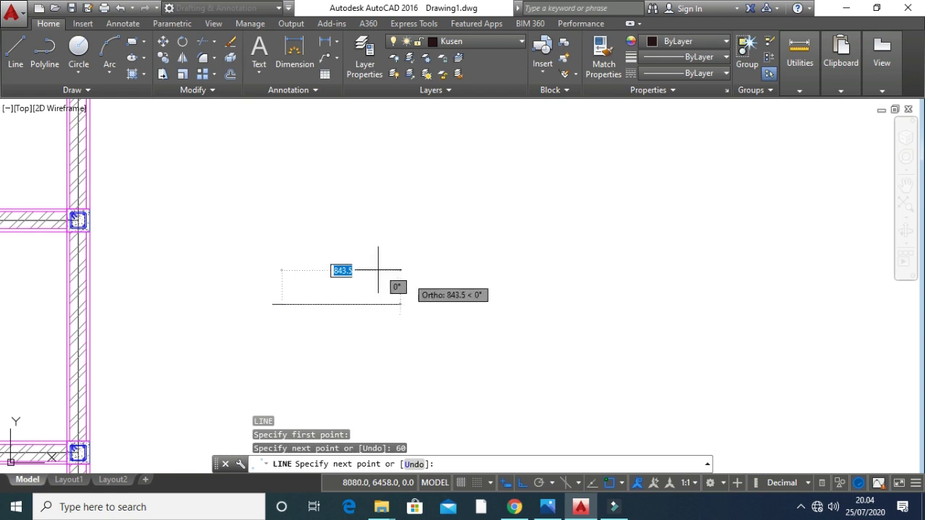
type("150")
key("Return")
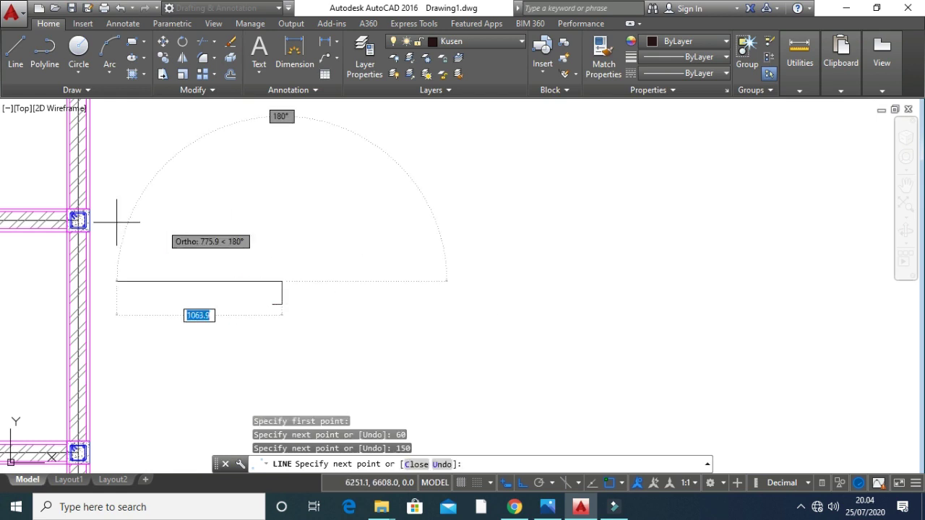
type("60")
key("Return")
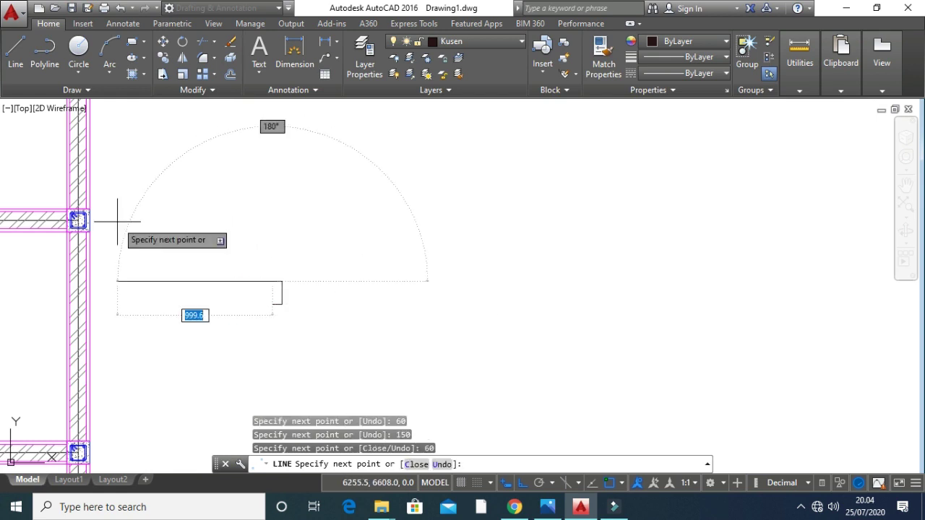
type("c")
key("Return")
Start a line at the small rectangle with polar tracking and object snap tracking turned on.
scroll(366, 319, "up", 2)
mouse_move(201, 279)
middle_mouse_down()
mouse_move(279, 320)
mouse_move(342, 313)
middle_mouse_up()
scroll(253, 300, "up", 3)
type("l")
key("Return")
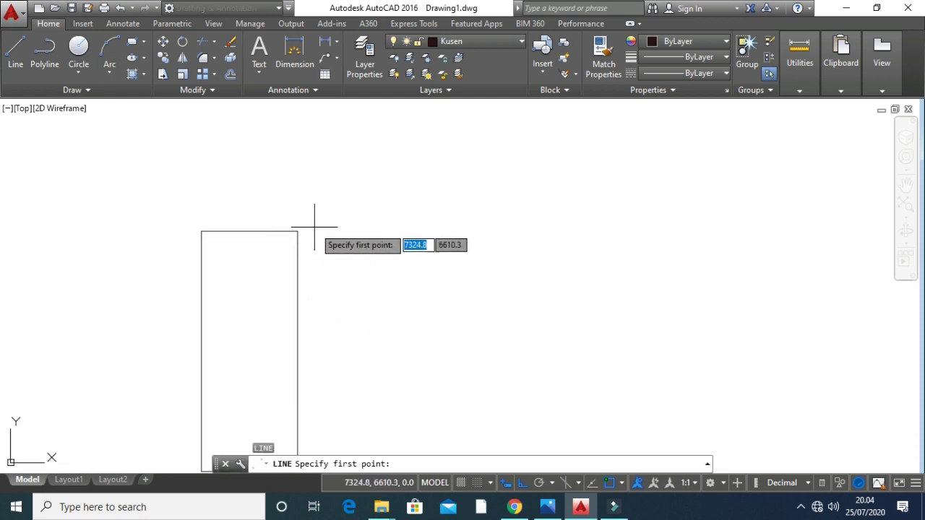
left_click(537, 486)
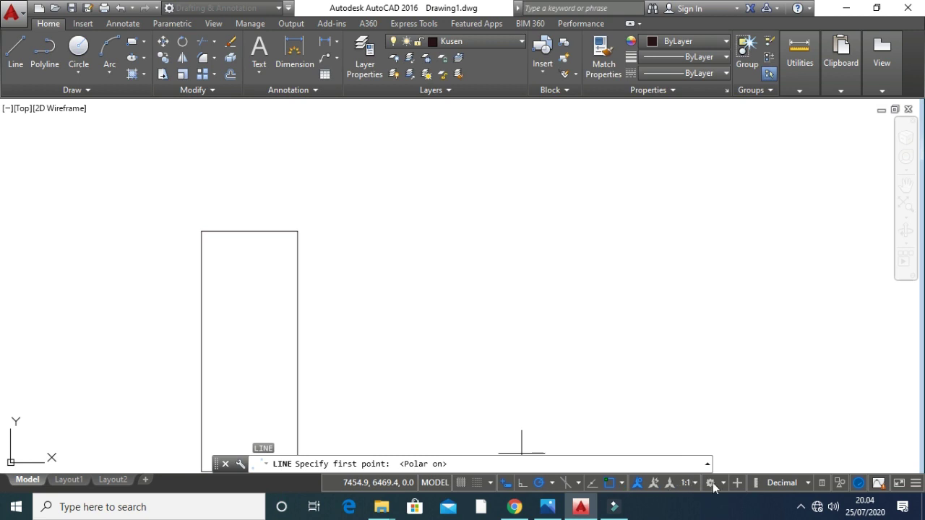
left_click(593, 485)
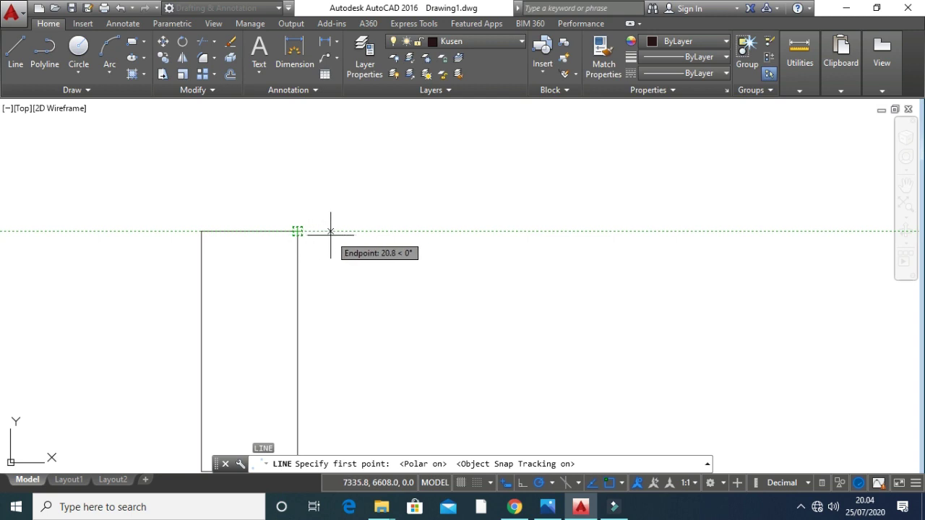
Draw the notch lines from 10 left of the rectangle's upper-right corner, 40 down and 10 right, and turn object snap tracking off.
key("Return")
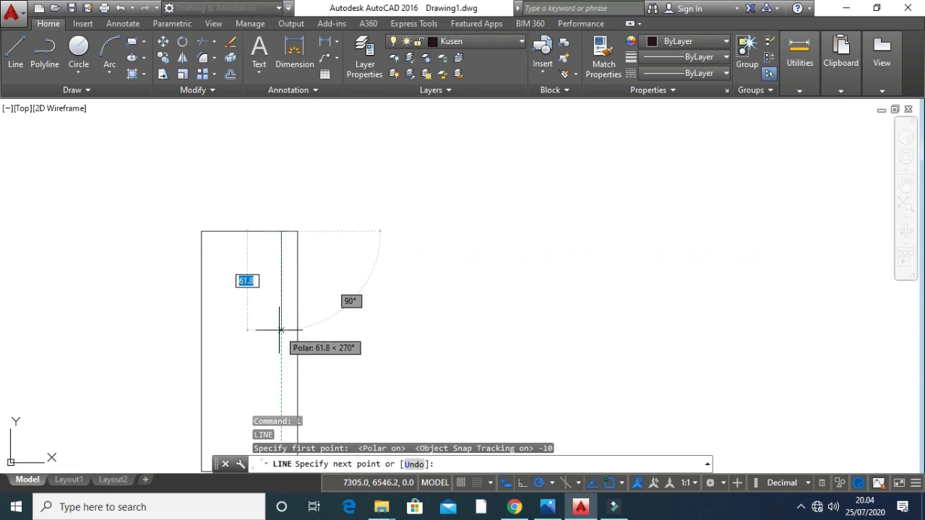
key("F8")
type("40")
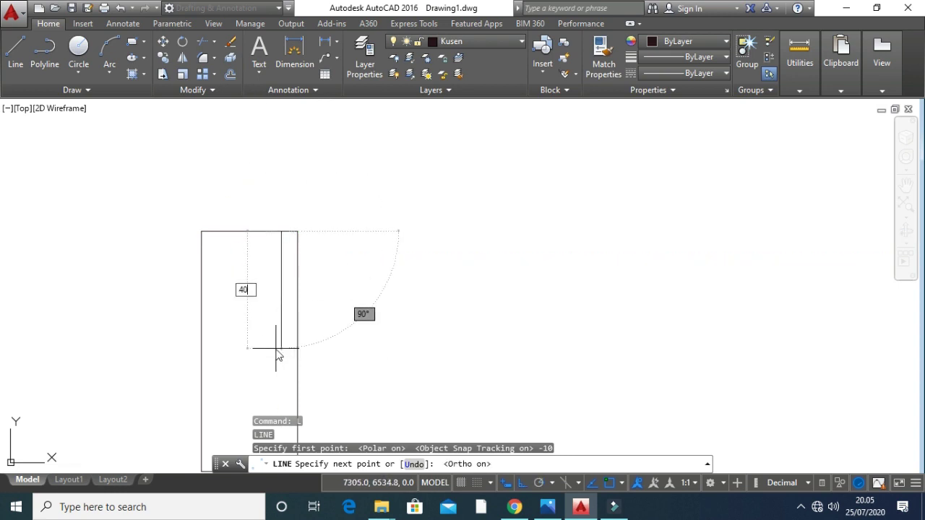
key("Return")
type("10")
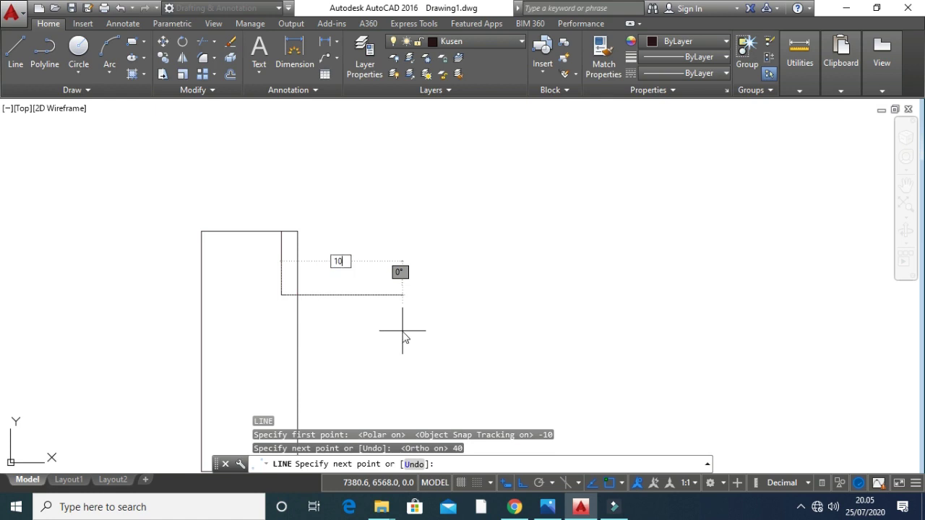
key("Return")
key("Return")
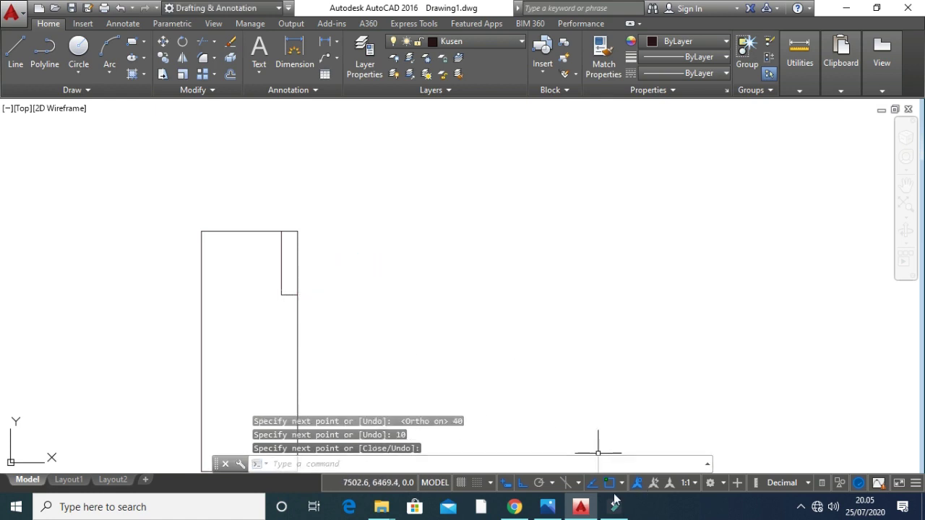
left_click(590, 486)
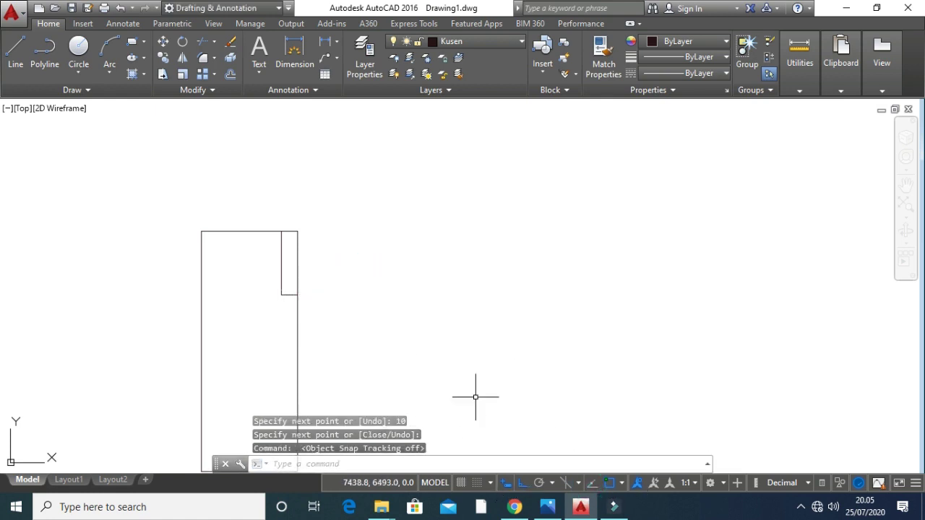
Trim away the rectangle's upper-right corner edges outside the notch lines.
key("Escape")
key("Escape")
type("t")
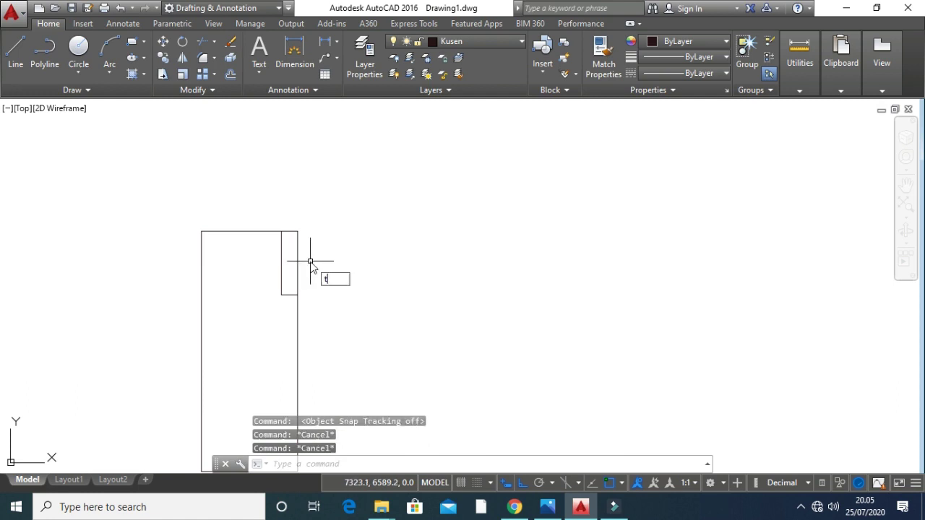
type("r")
key("Return")
key("Return")
left_click(312, 258)
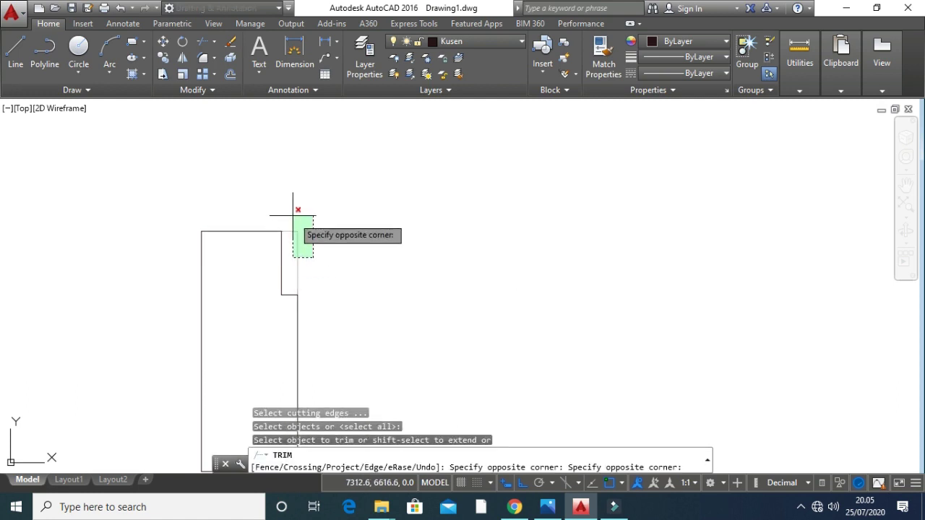
left_click(293, 215)
key("Escape")
left_click(298, 319)
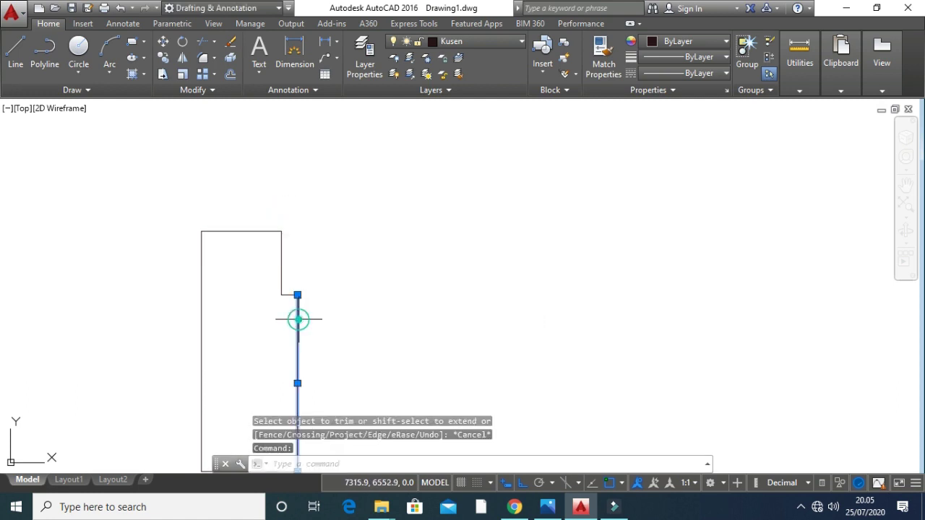
key("Escape")
key("Escape")
Join all segments of the notched frame outline into one polyline and check it by selecting it.
scroll(310, 323, "down", 2)
type("j")
key("Return")
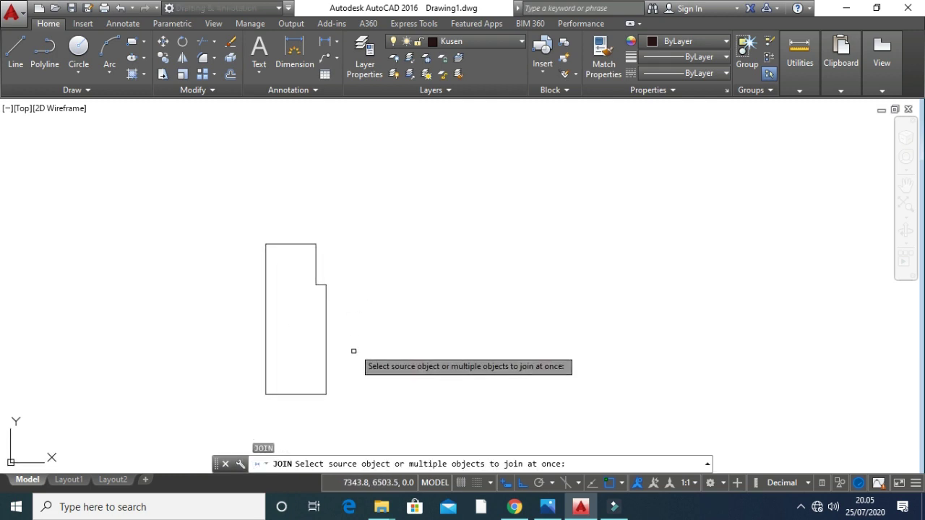
left_click(347, 403)
left_click(219, 191)
key("Return")
left_click(313, 248)
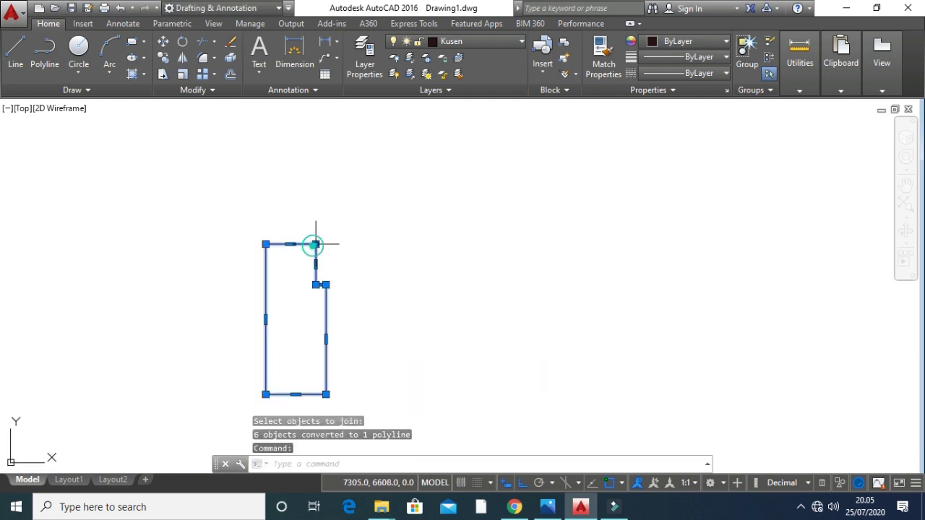
key("Escape")
key("Escape")
key("Escape")
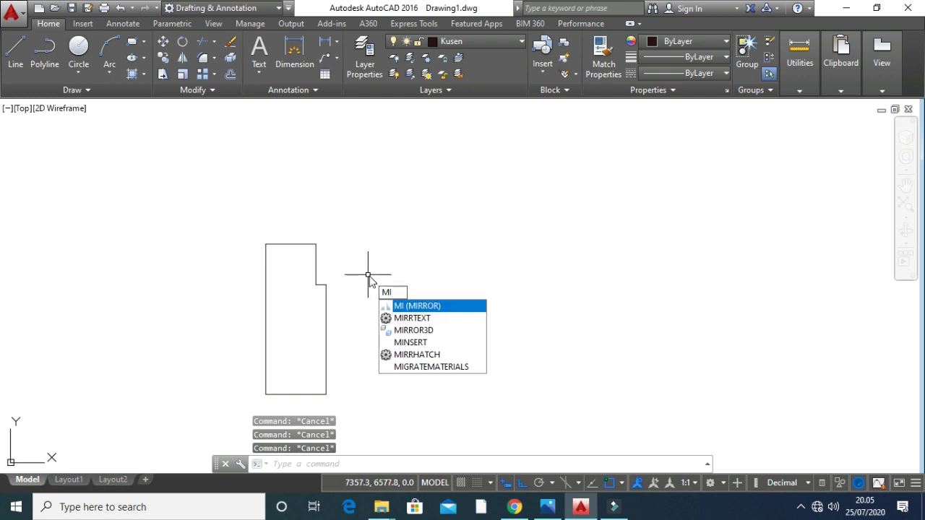
Mirror the notched frame outline about its vertical edge below the notch, keeping the original.
key("Return")
left_click(347, 318)
left_click(243, 221)
key("Return")
left_click(326, 284)
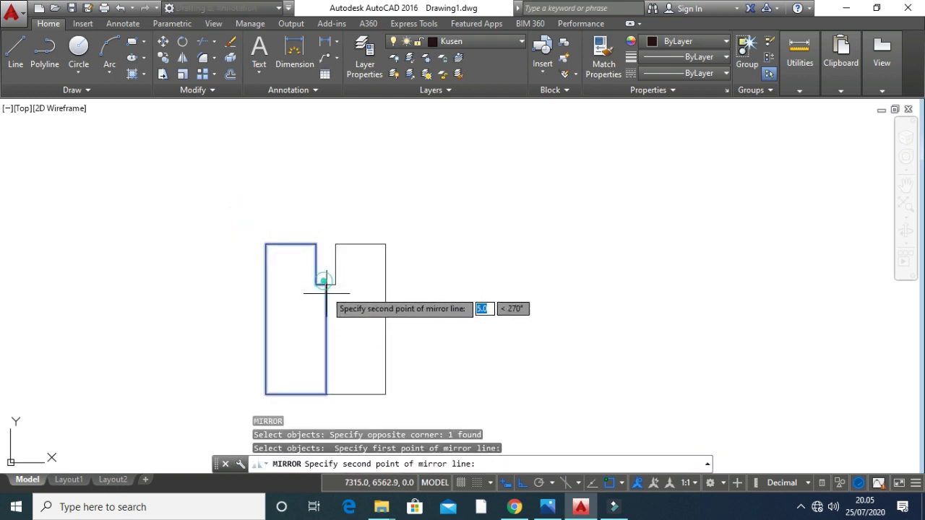
left_click(326, 394)
key("Return")
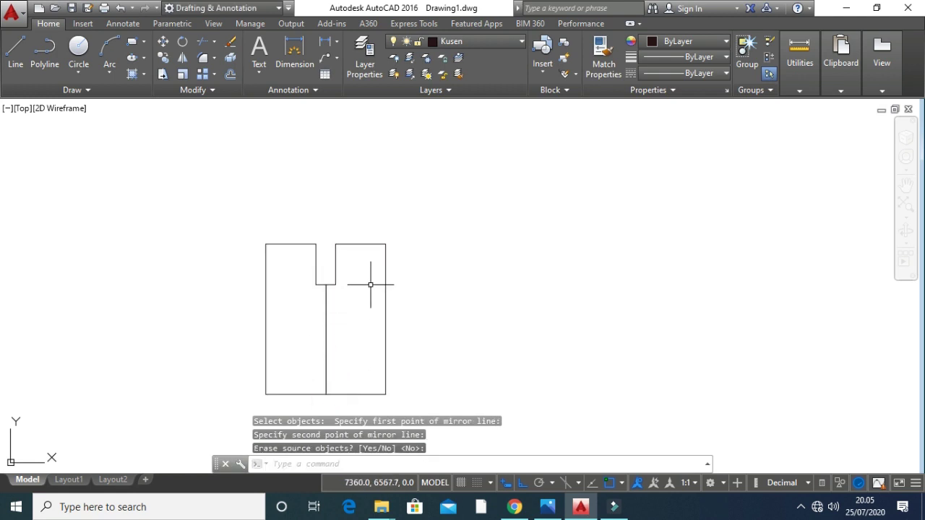
Move the mirrored frame outline 800 horizontally away from the original, checking the floor plan sketch photo for reference.
type("M")
key("Return")
left_click(366, 262)
left_click(333, 237)
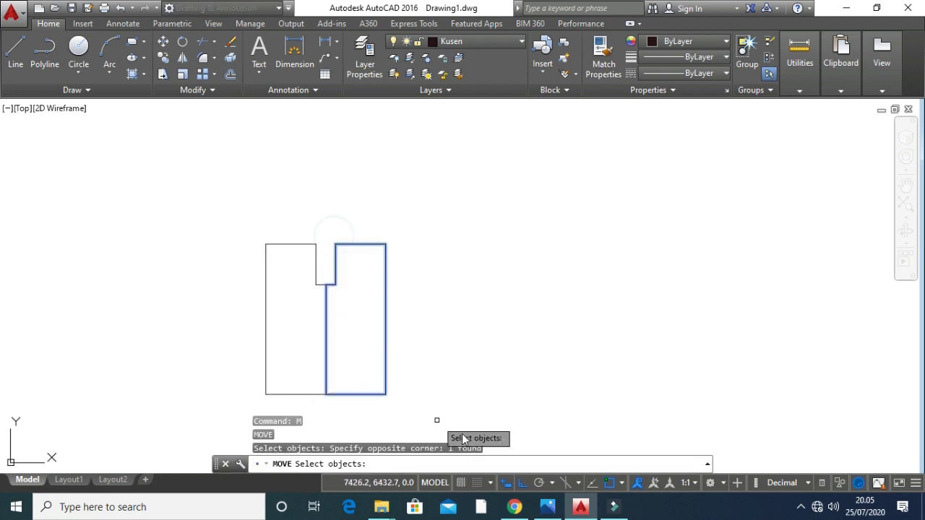
left_click(547, 506)
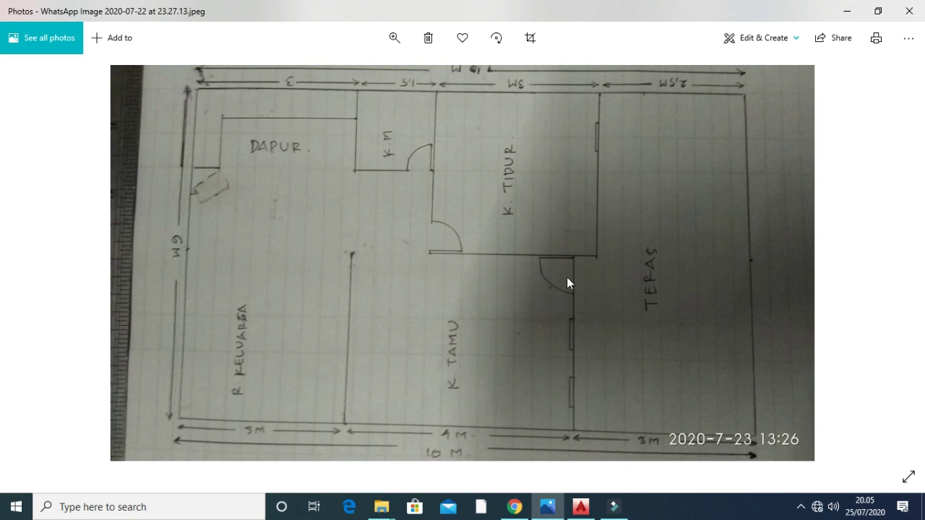
key("alt+Tab")
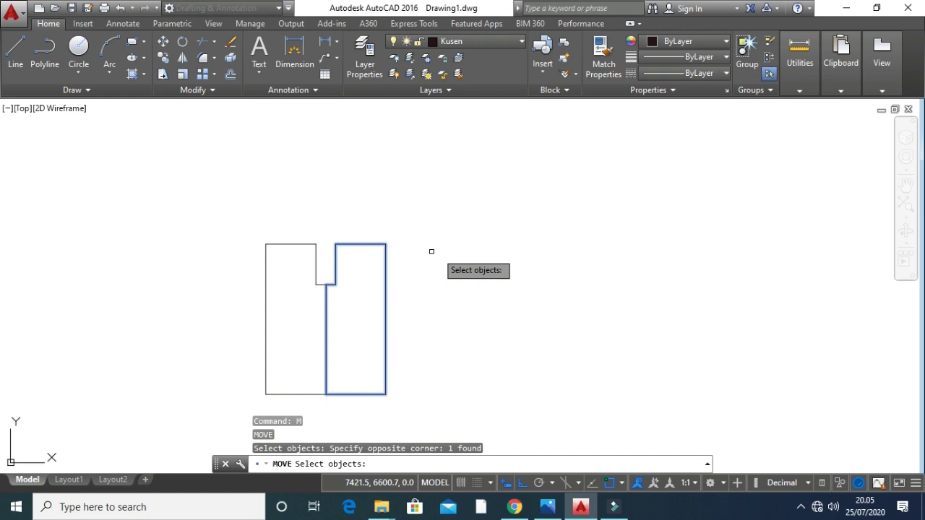
key("Return")
left_click(383, 243)
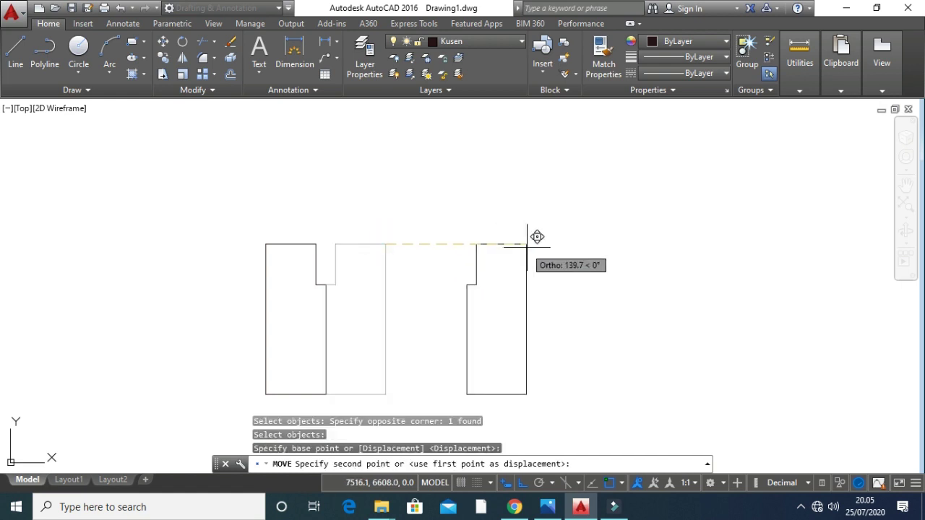
type("800")
key("Return")
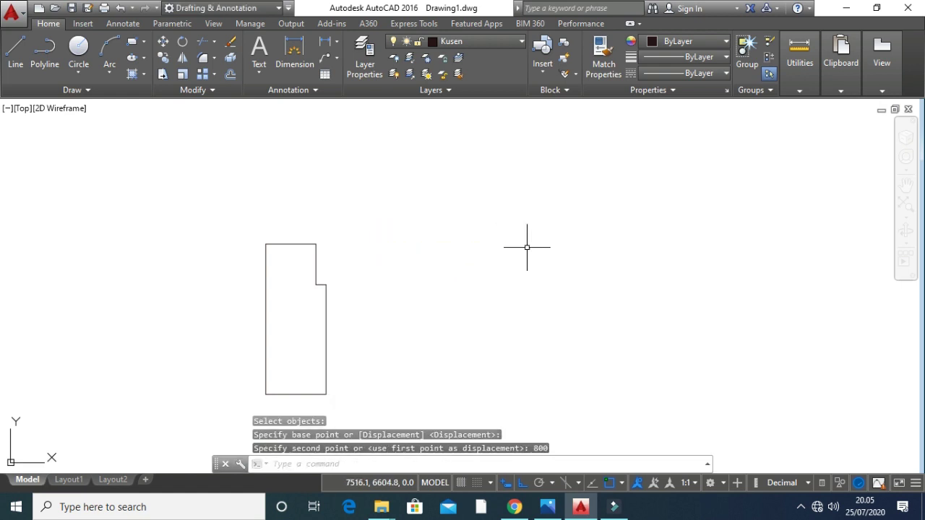
scroll(597, 310, "down", 5)
middle_click_drag(597, 310, 407, 303)
scroll(358, 305, "up", 2)
key("Escape")
key("Escape")
key("Escape")
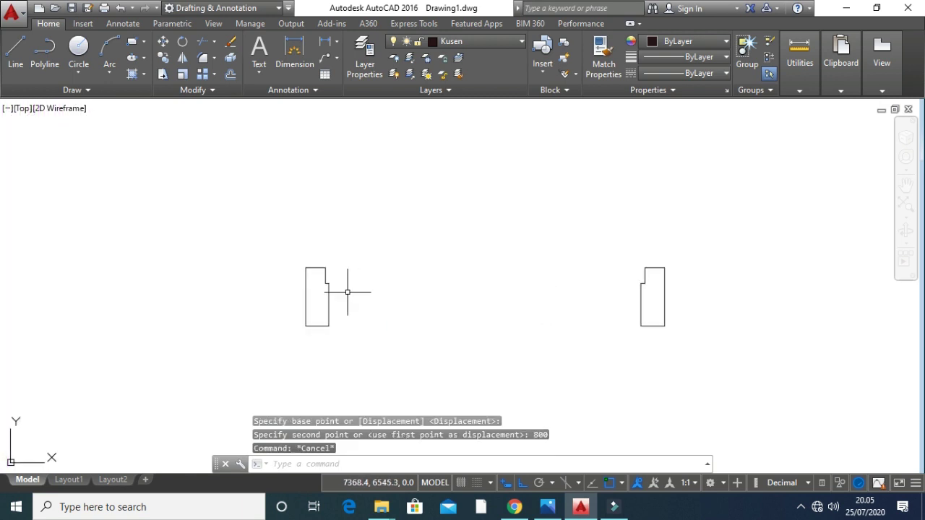
Make the arsiran layer current and hatch the inside of both notched frame outlines with the ANSI31 pattern.
scroll(320, 294, "up", 2)
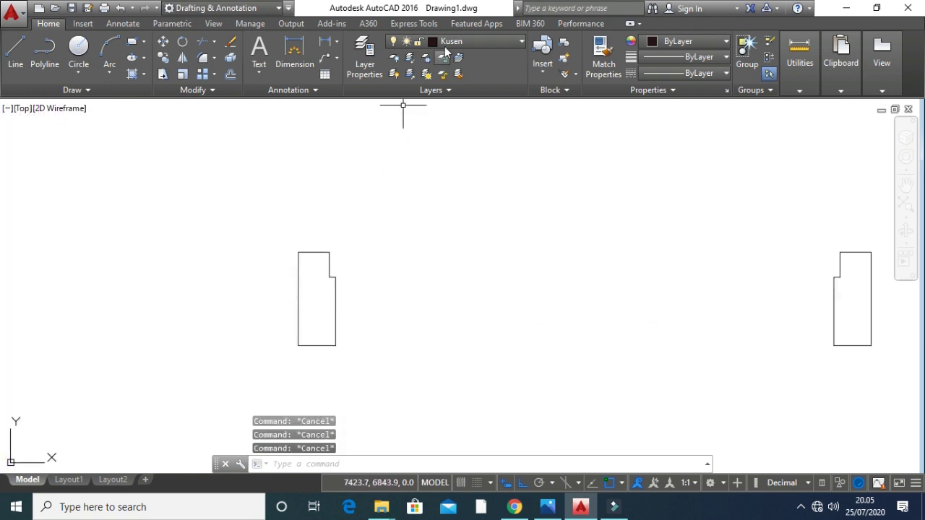
left_click(445, 46)
left_click(459, 75)
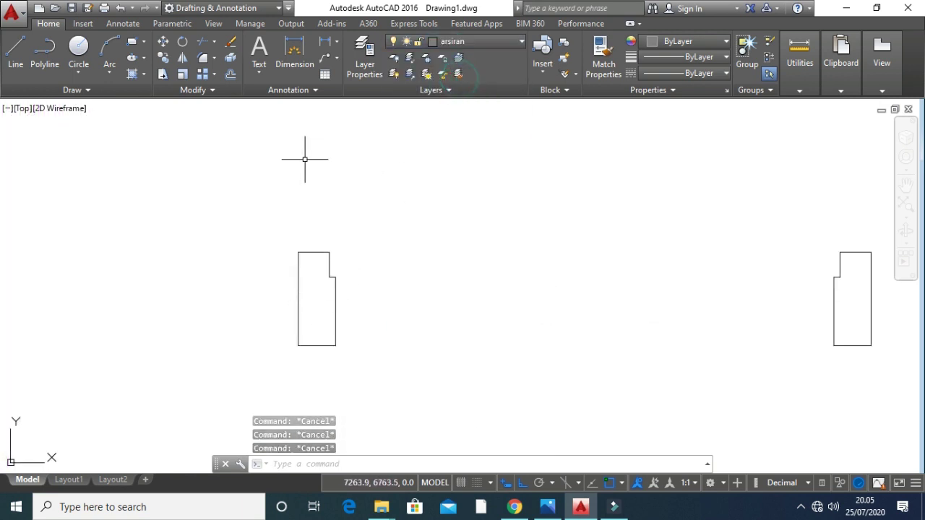
type("h")
key("Return")
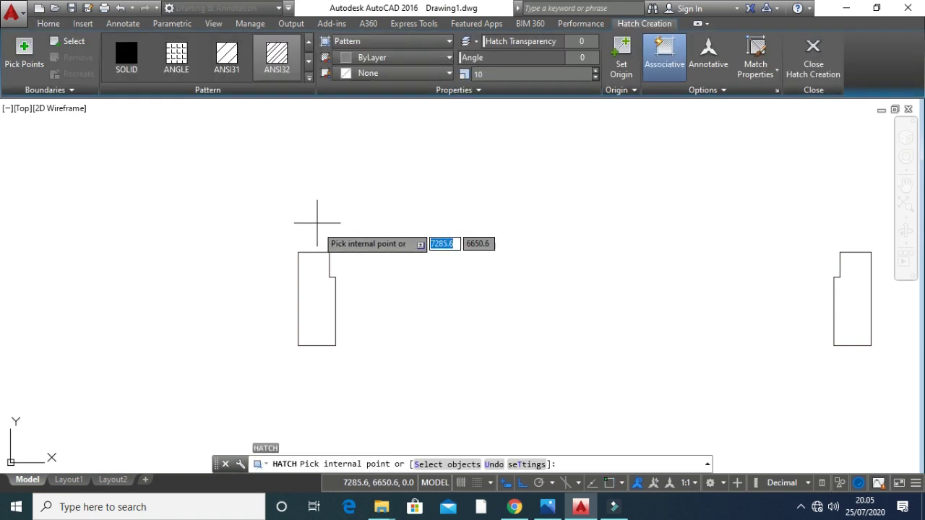
left_click(309, 80)
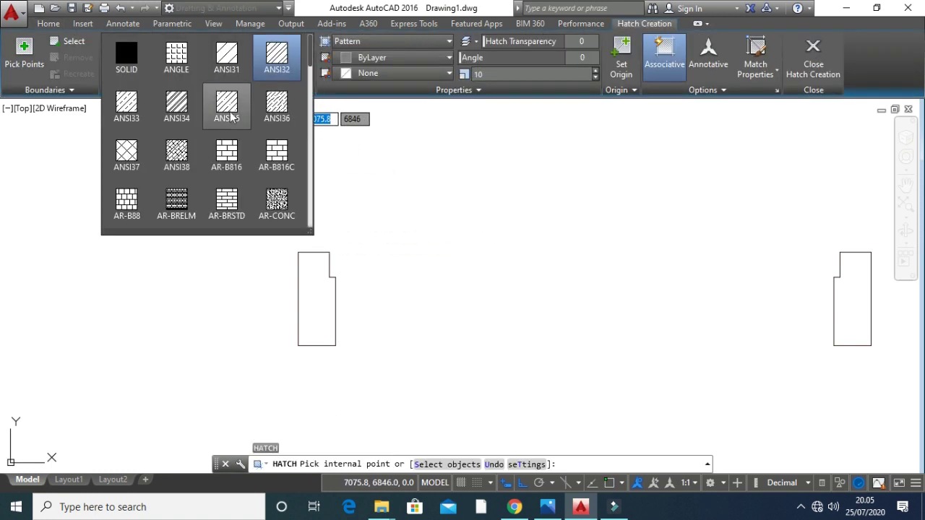
left_click(226, 55)
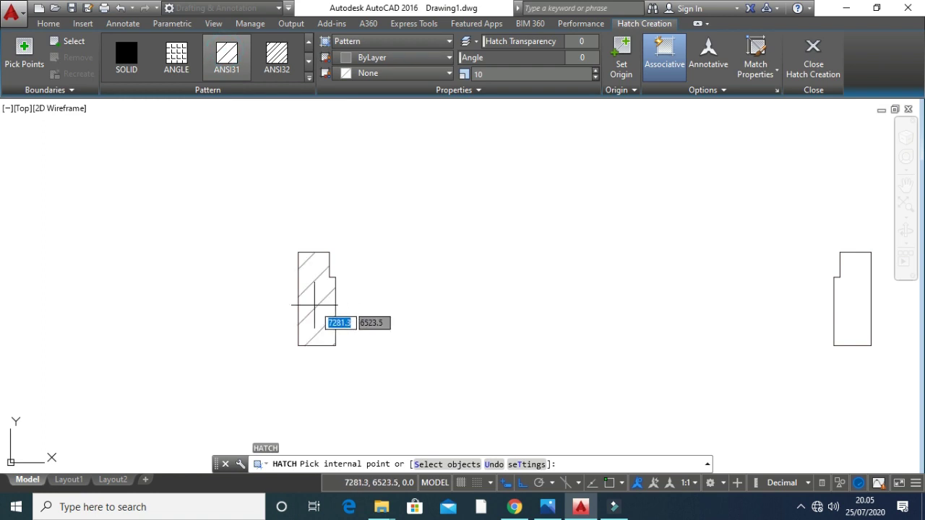
left_click(320, 318)
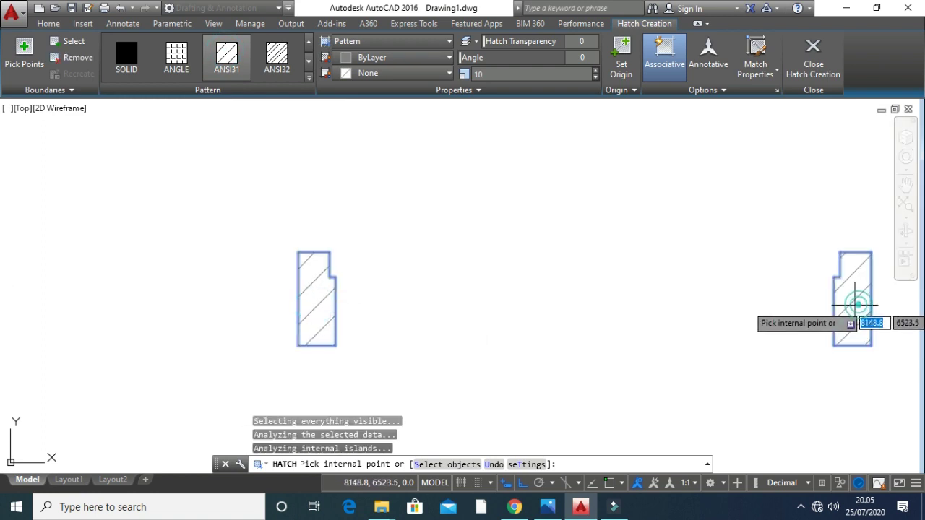
left_click(855, 300)
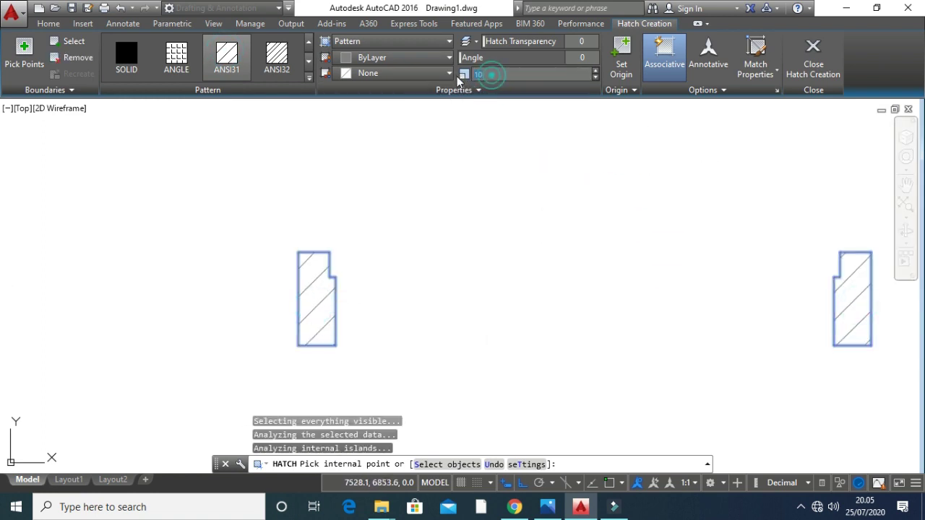
Set the hatch scale to 4 and finish hatching the frame outlines.
type("4")
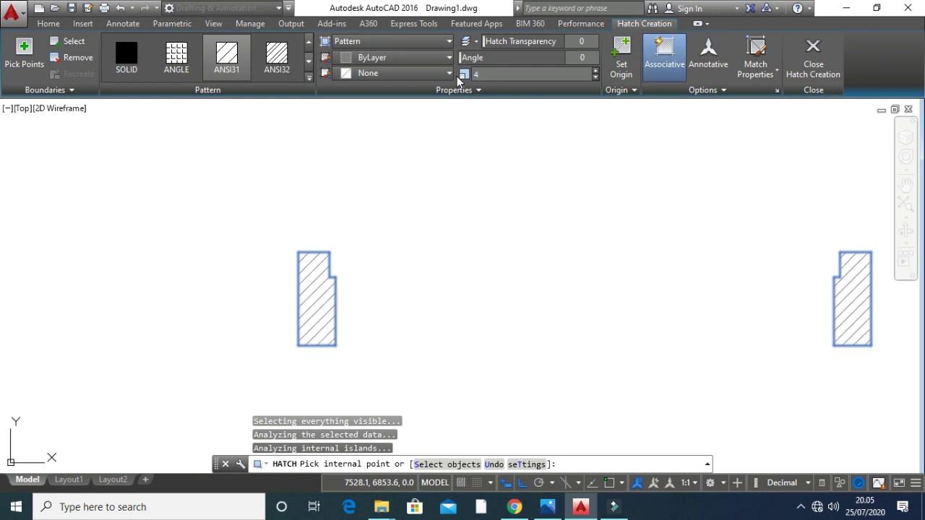
key("Return")
middle_click_drag(376, 261, 326, 262)
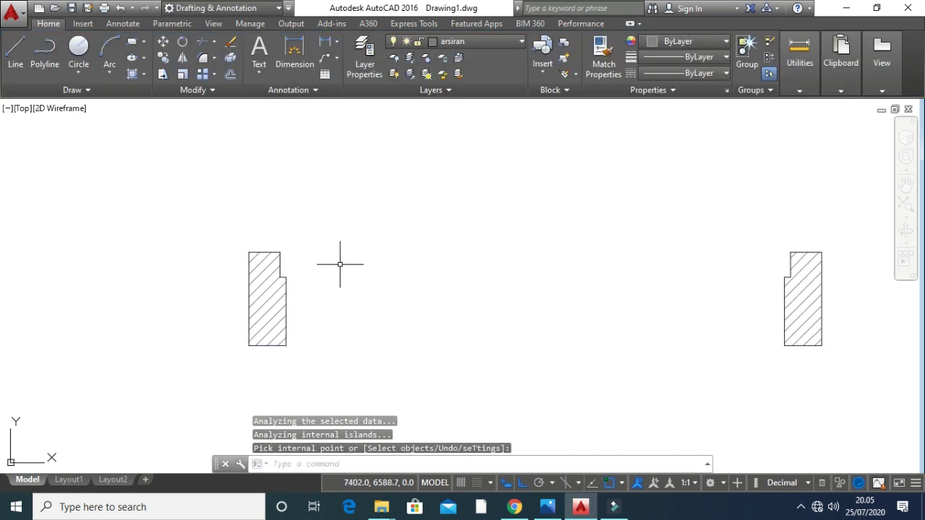
key("Escape")
key("Escape")
key("Escape")
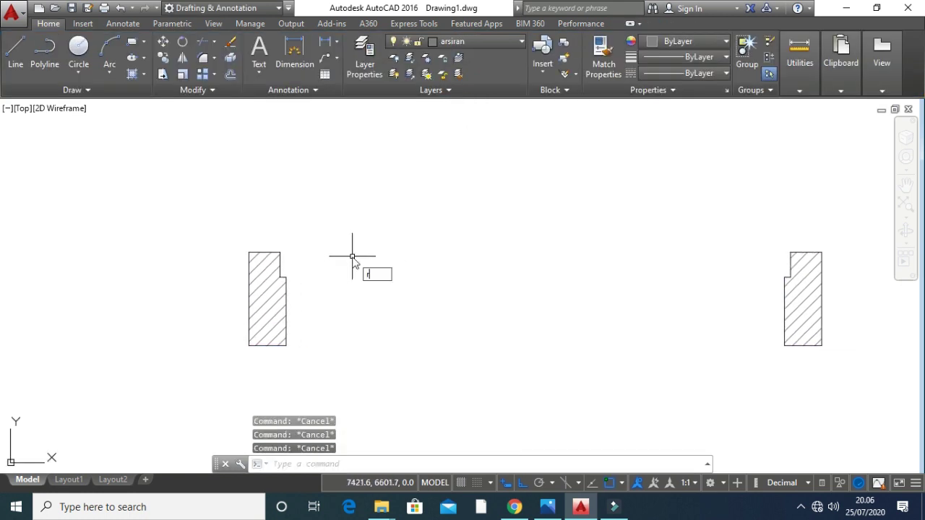
key("Return")
key("Escape")
key("Escape")
key("Escape")
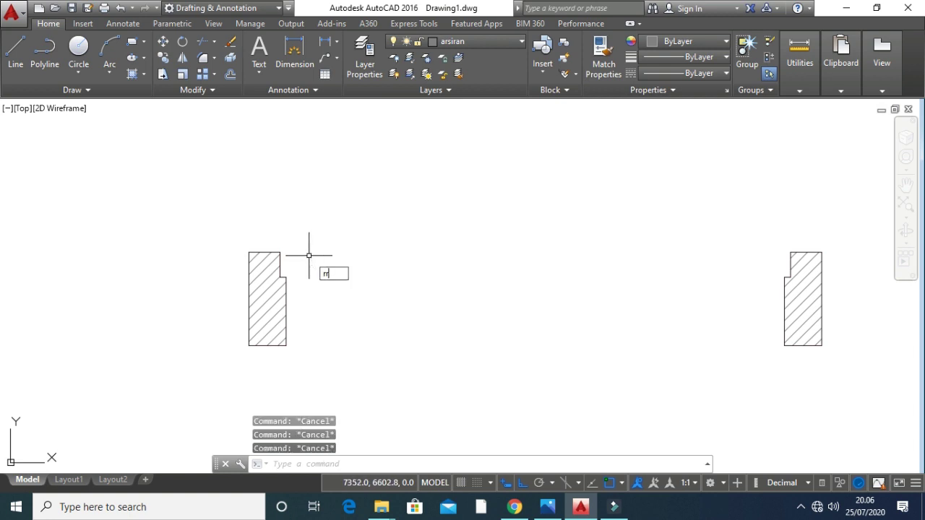
type("i")
key("Escape")
Draw a rectangle spanning the opening, from the left frame's upper notch corner to the right frame's inner notch corner.
type("re")
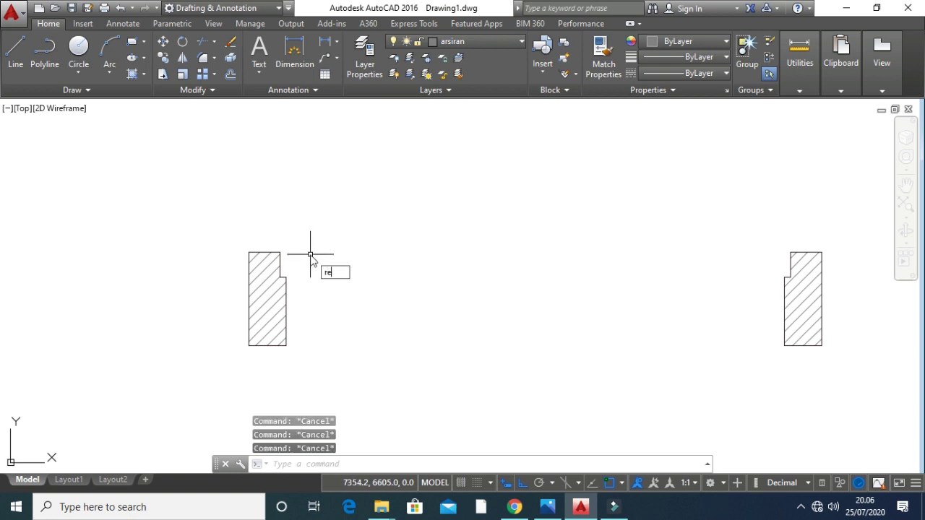
type("c")
key("Return")
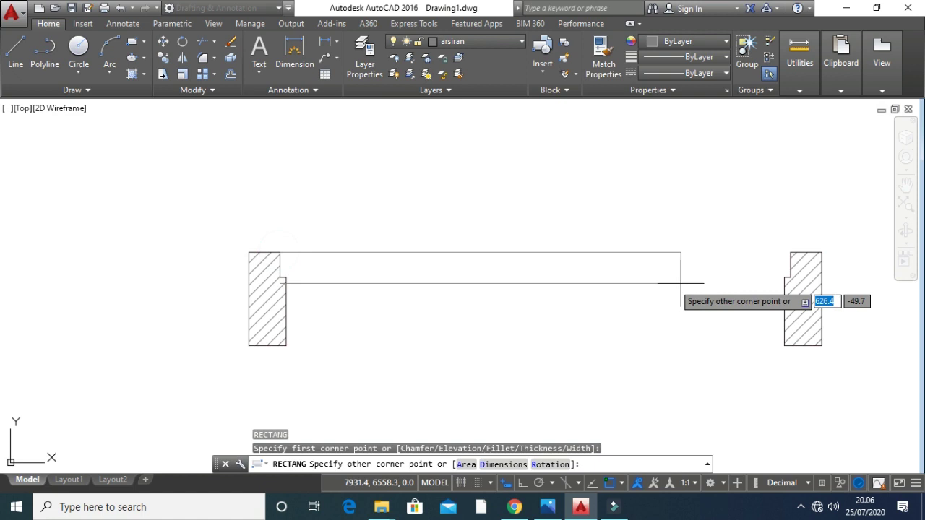
left_click(790, 278)
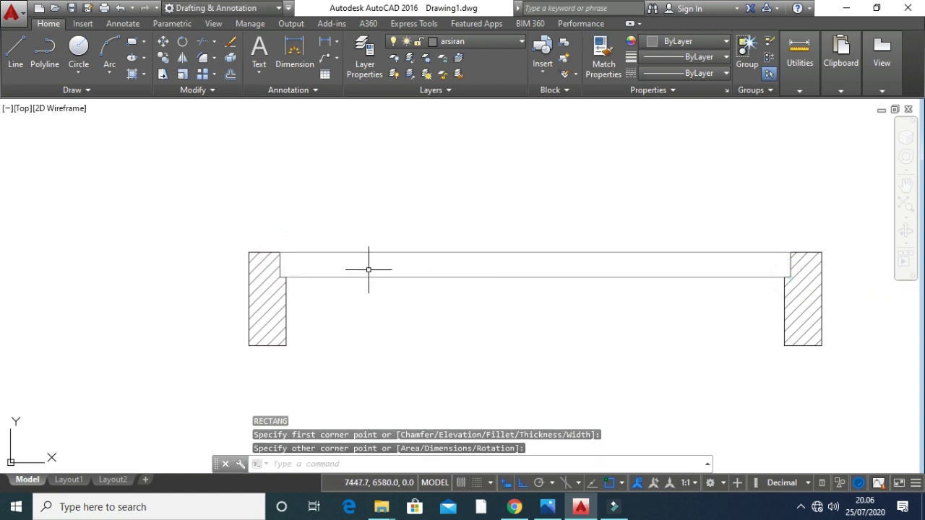
key("Escape")
key("Escape")
key("Escape")
Turn on Quick Properties and change the rectangle spanning the frames to the Kusen layer.
left_click(443, 363)
left_click(372, 188)
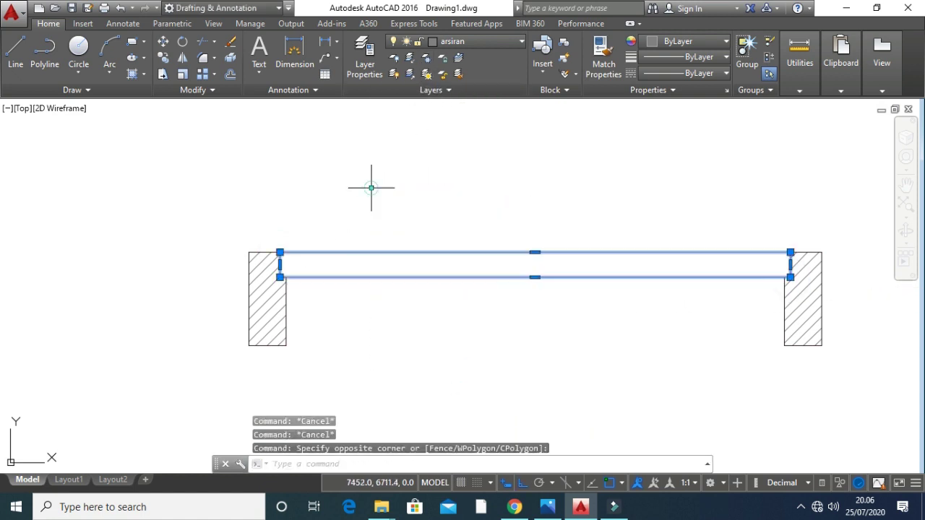
left_click(821, 484)
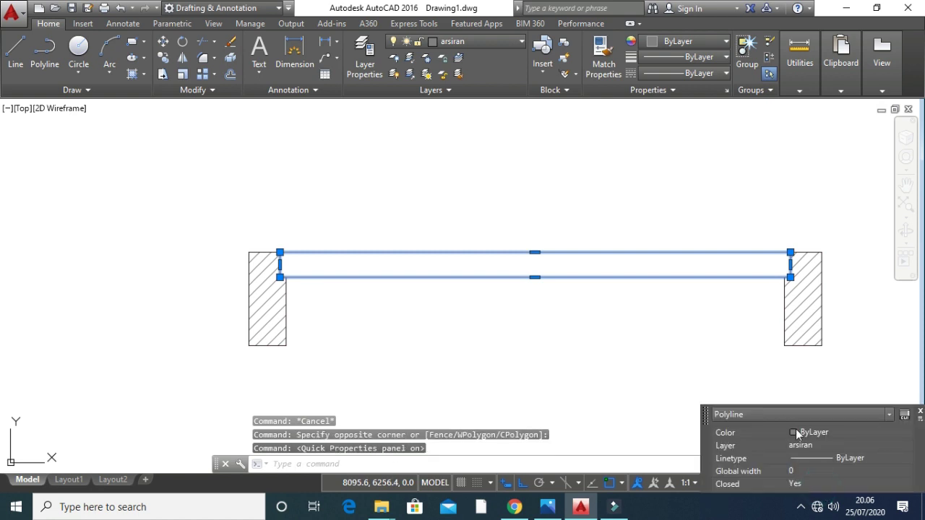
left_click(810, 428)
left_click(865, 457)
left_click(867, 457)
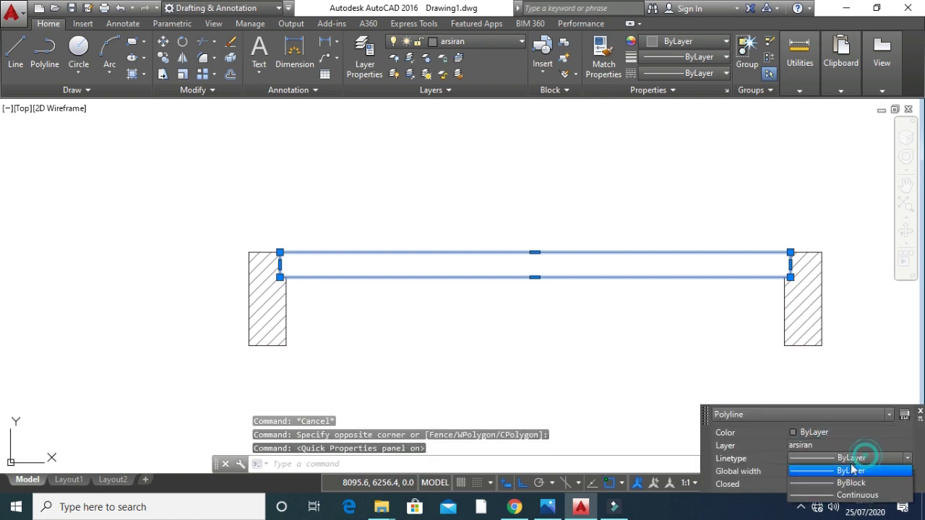
left_click(866, 454)
left_click(863, 446)
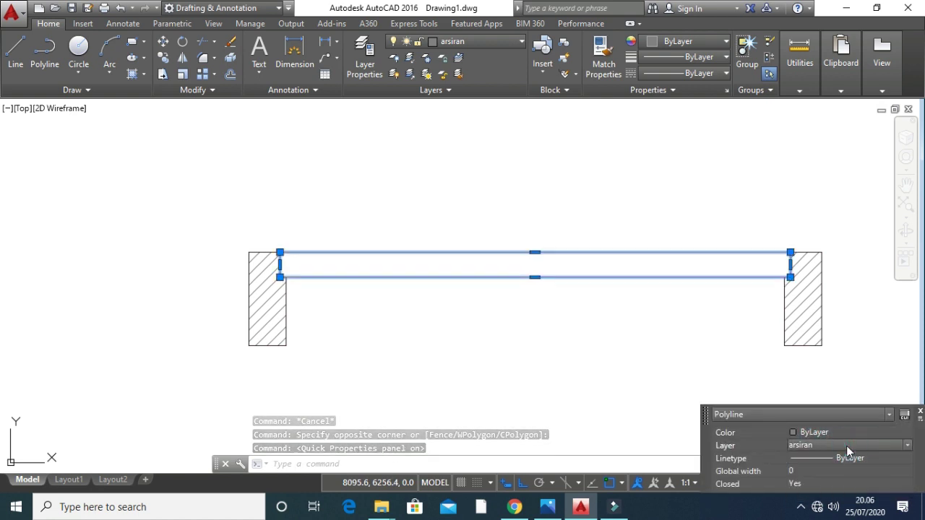
left_click(846, 445)
left_click(833, 430)
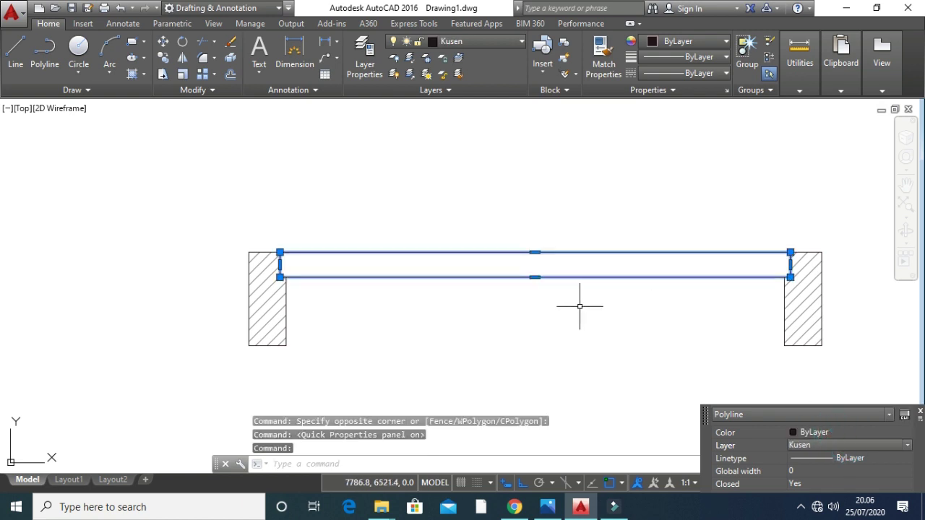
key("Escape")
key("Escape")
key("Escape")
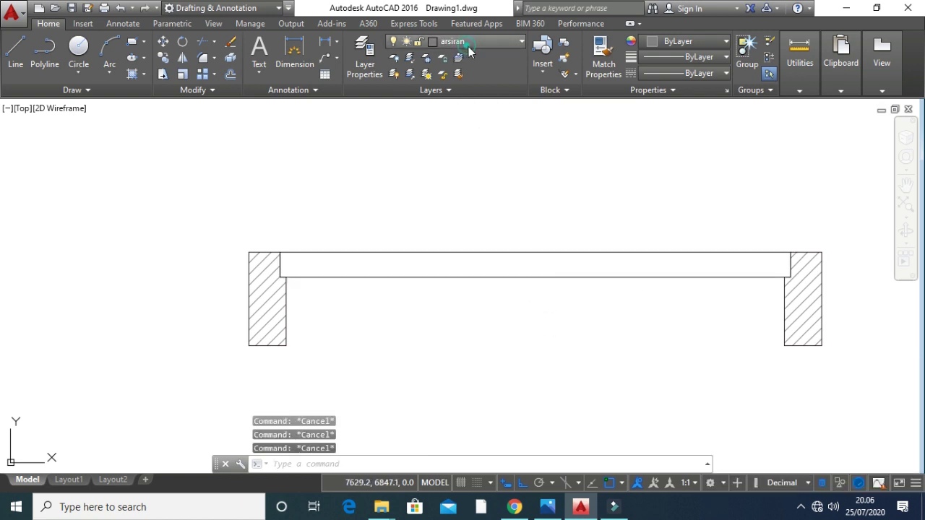
Make Kusen the current layer and regenerate the drawing.
left_click(468, 45)
left_click(459, 141)
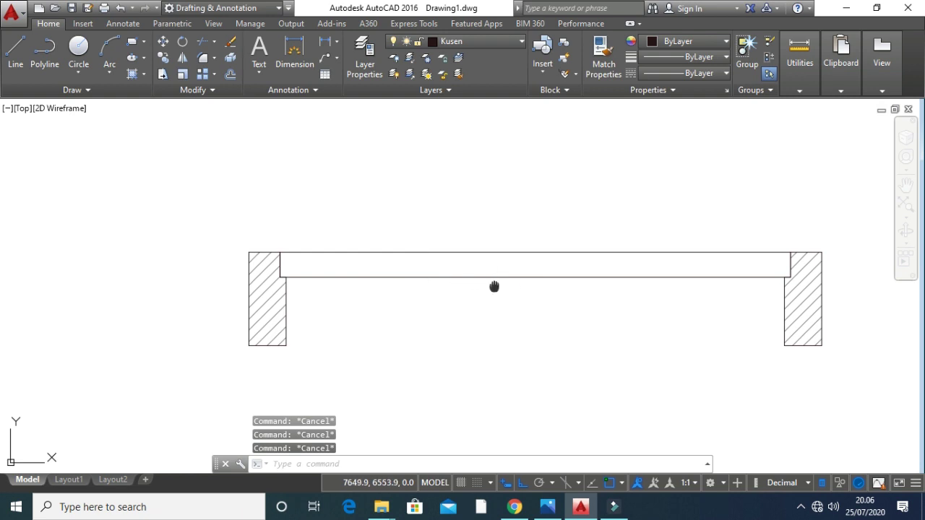
middle_click_drag(494, 287, 454, 297)
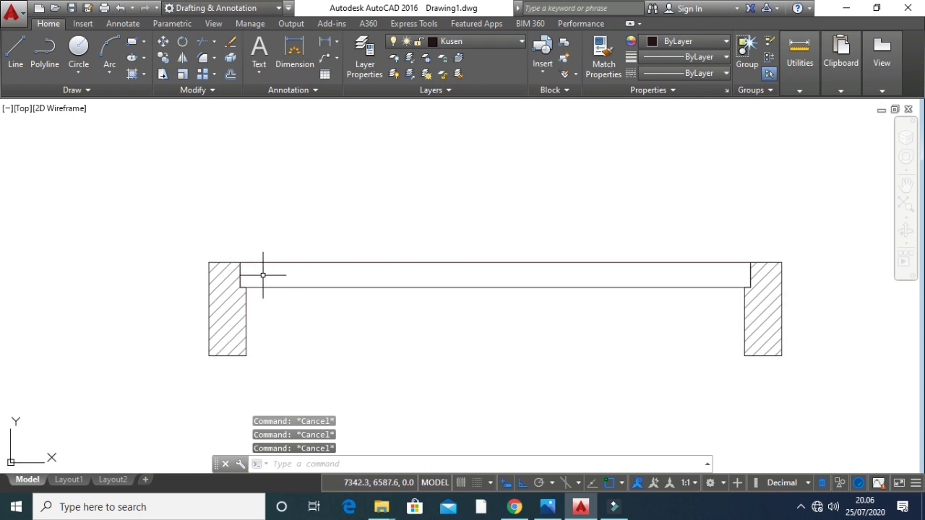
key("Return")
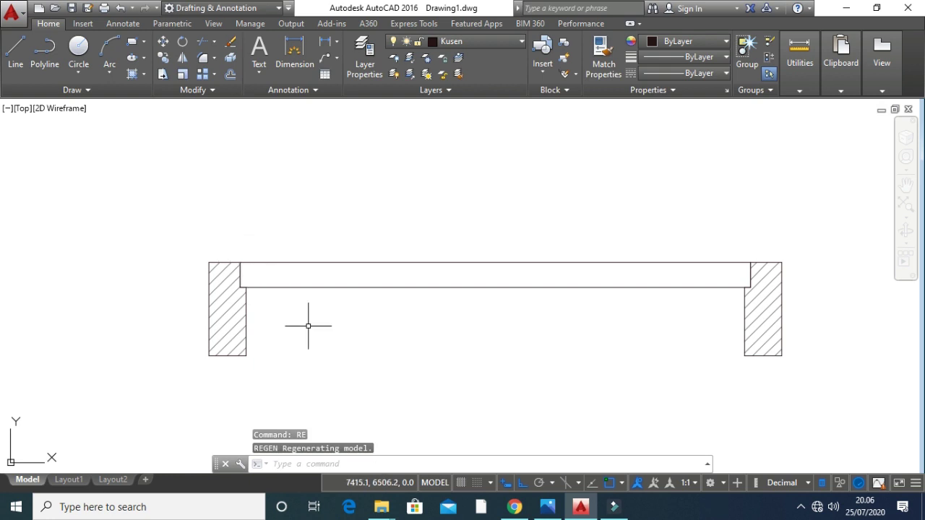
key("Escape")
key("Escape")
key("Escape")
key("Return")
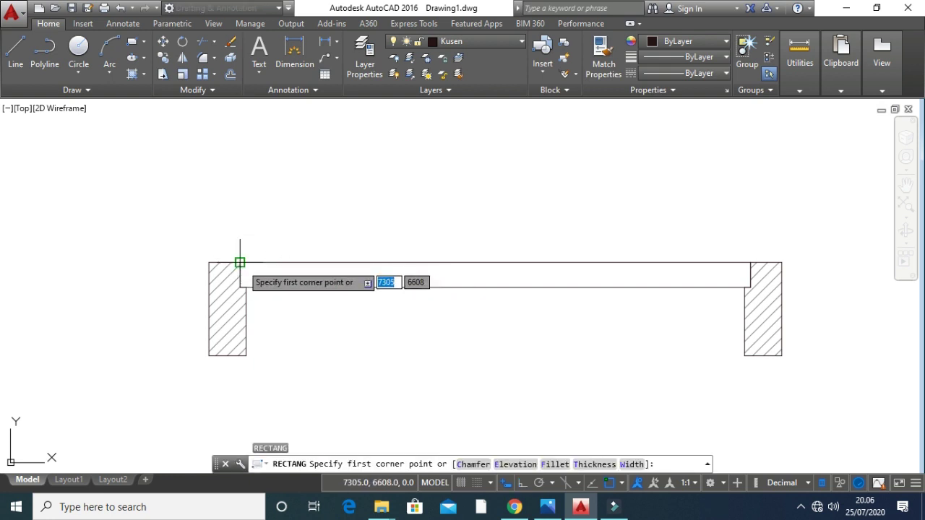
left_click(240, 263)
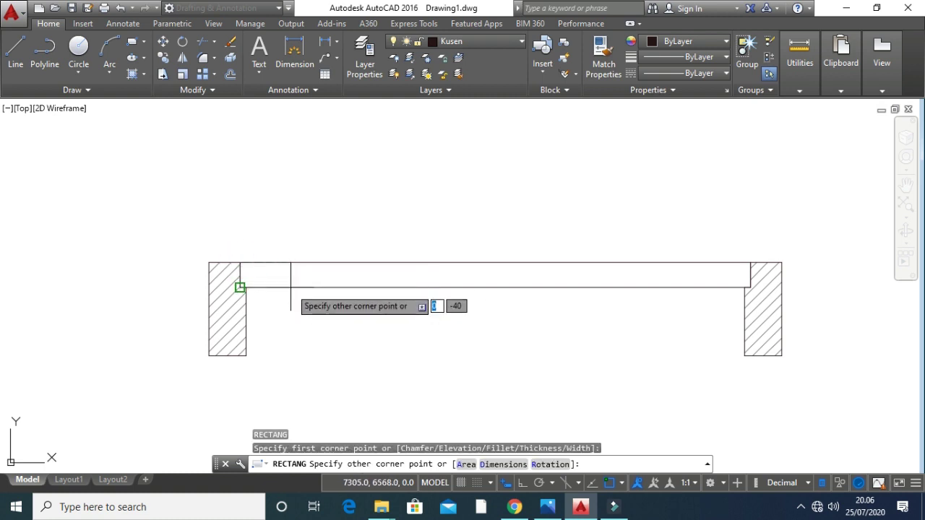
key("Escape")
key("Escape")
key("Escape")
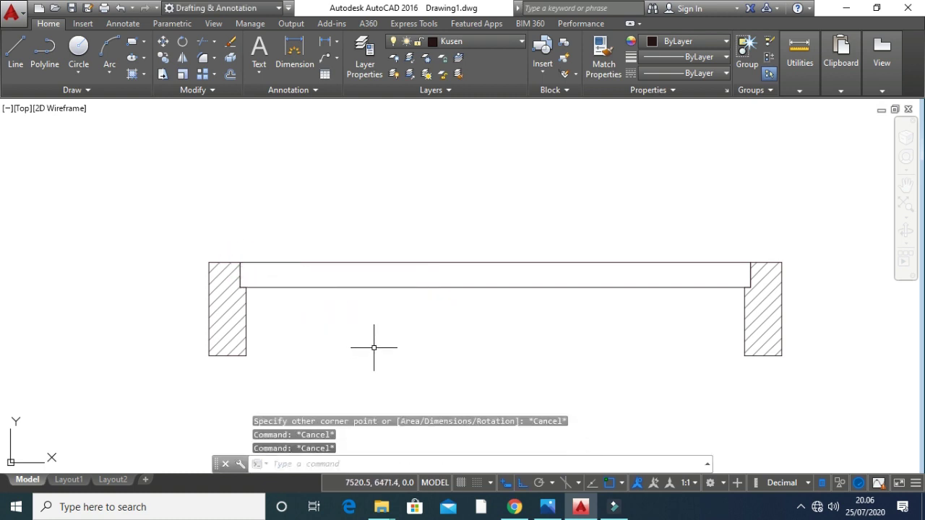
type("re")
key("Escape")
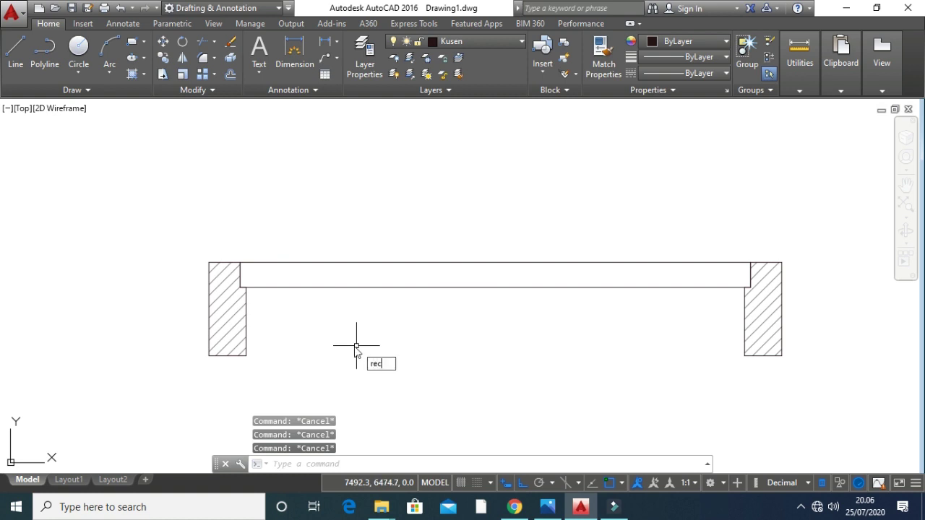
Draw a 60 by 40 rectangle in the empty space below the long door rectangle.
key("Return")
left_click(348, 339)
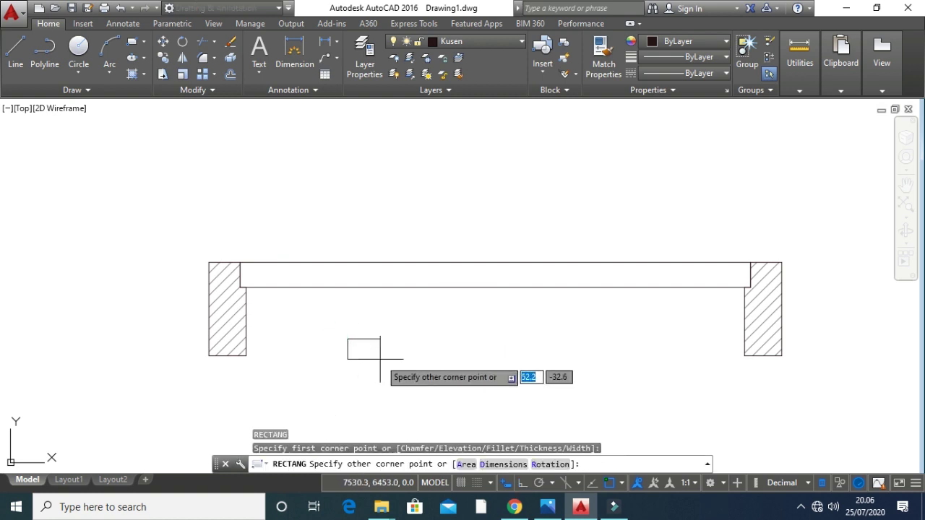
type("60,40")
key("Return")
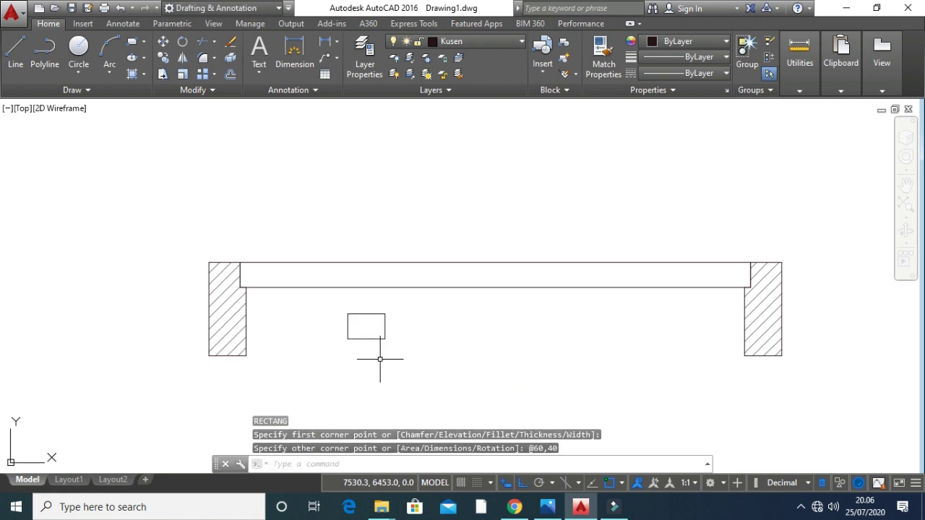
key("Escape")
key("Escape")
Move the small rectangle by its lower-left corner onto the long door rectangle's lower-left corner.
type("m")
key("Return")
left_click(398, 372)
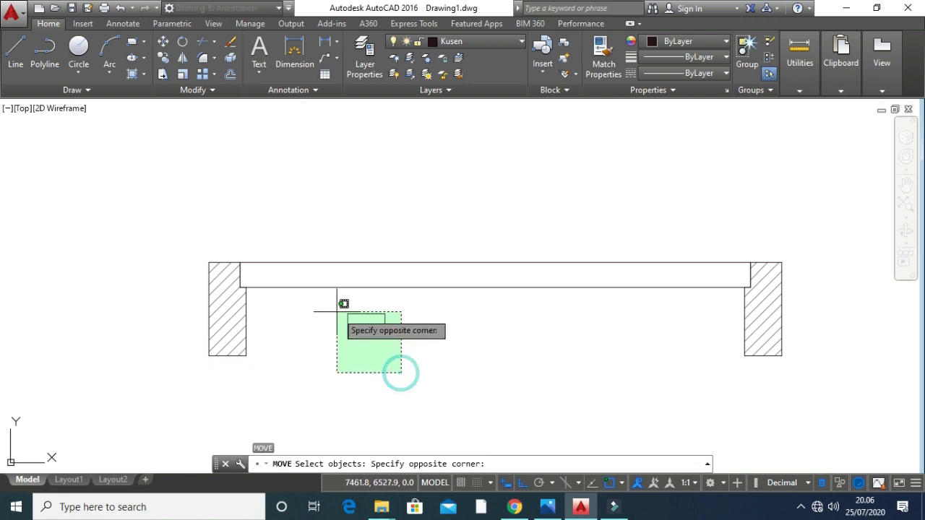
left_click(330, 306)
key("Return")
left_click(348, 339)
left_click(240, 286)
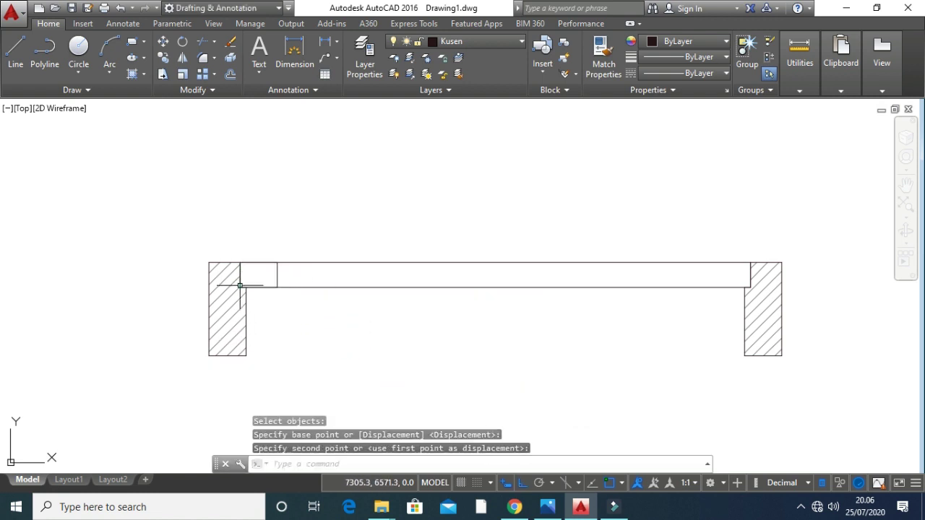
key("Escape")
key("Escape")
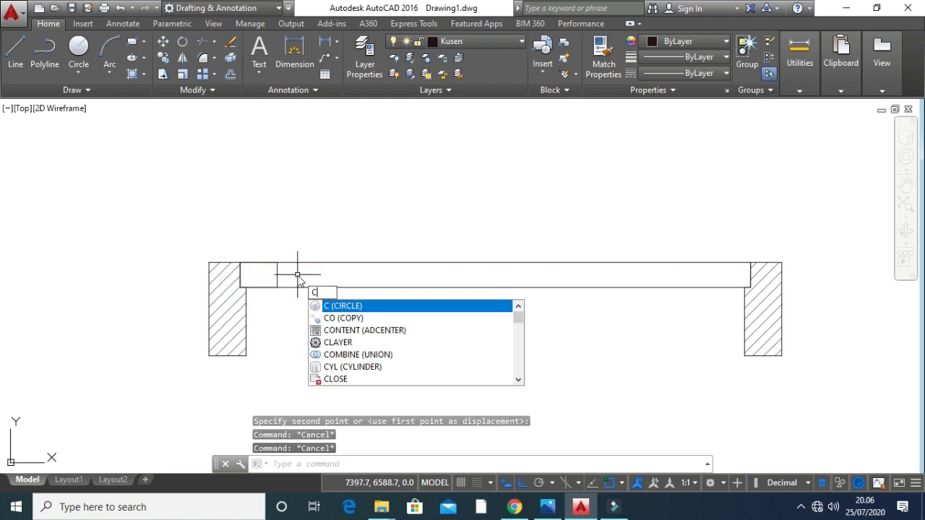
Stretch the small rectangle's right edge 40 units to the right.
key("Escape")
left_click(277, 278)
left_click(277, 275)
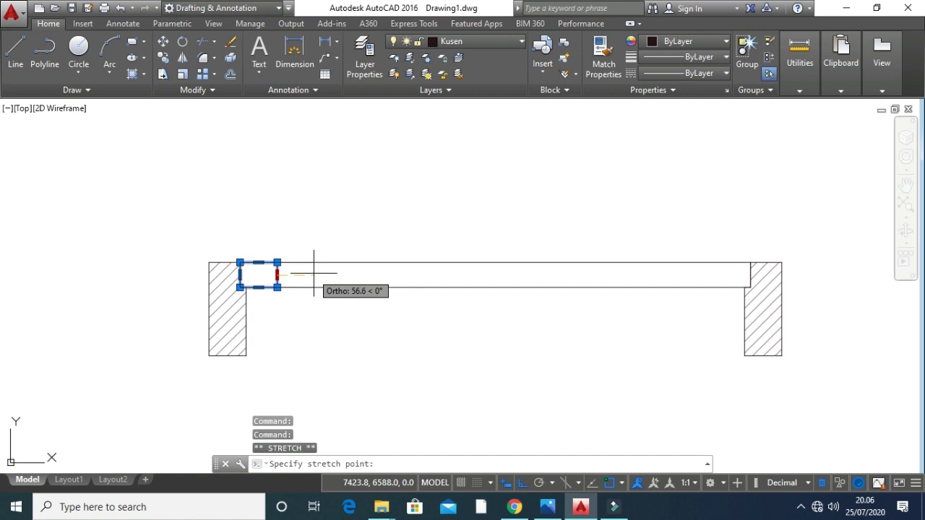
type("40")
key("Return")
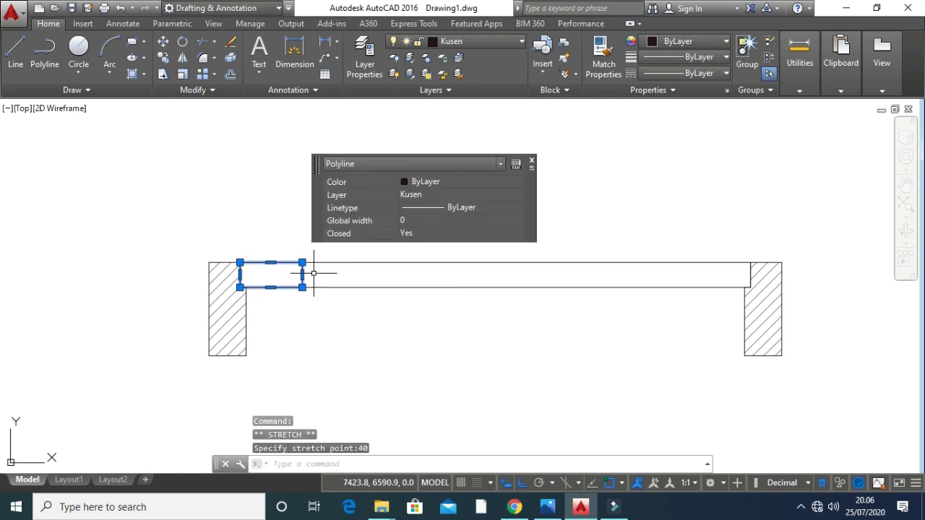
key("Escape")
key("Escape")
key("Escape")
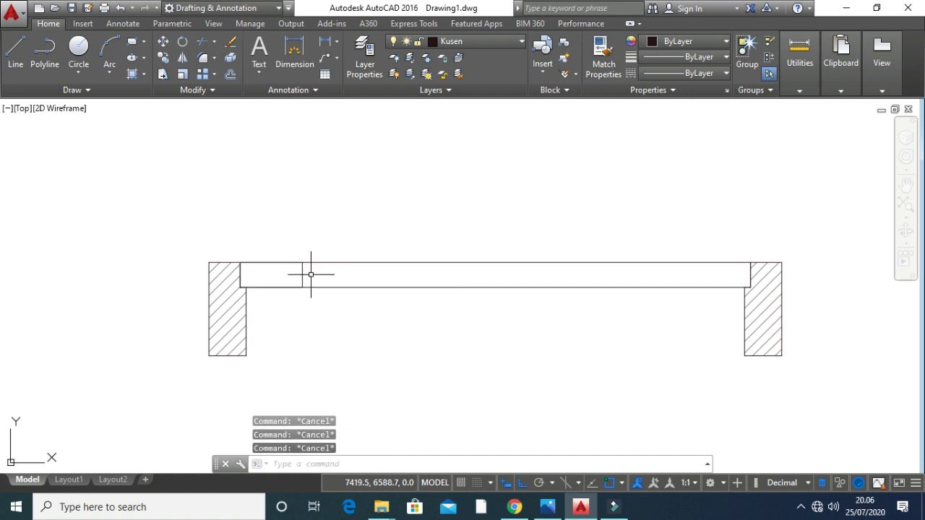
Mirror the small rectangle about the vertical midline of the long door rectangle, keeping the original.
type("mi")
key("Return")
left_click(302, 272)
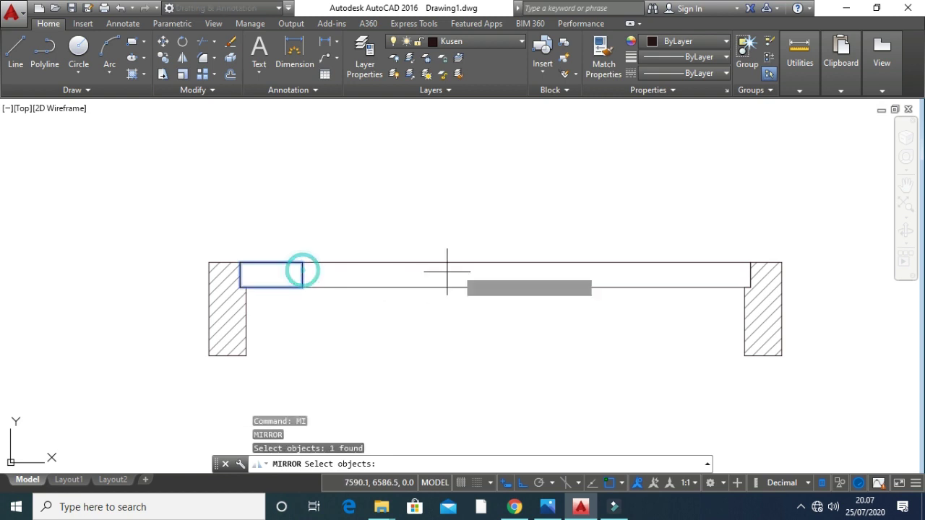
key("Return")
left_click(495, 263)
left_click(496, 285)
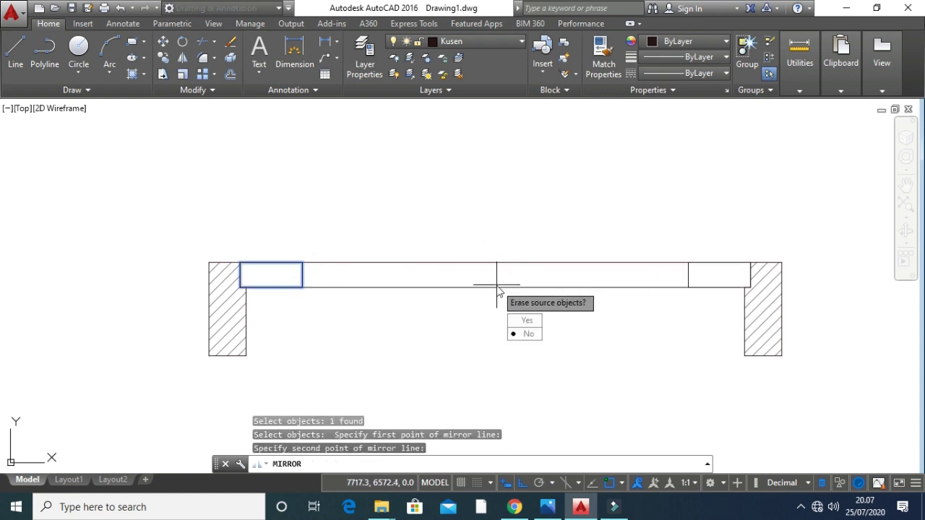
key("Return")
key("Escape")
key("Escape")
key("Escape")
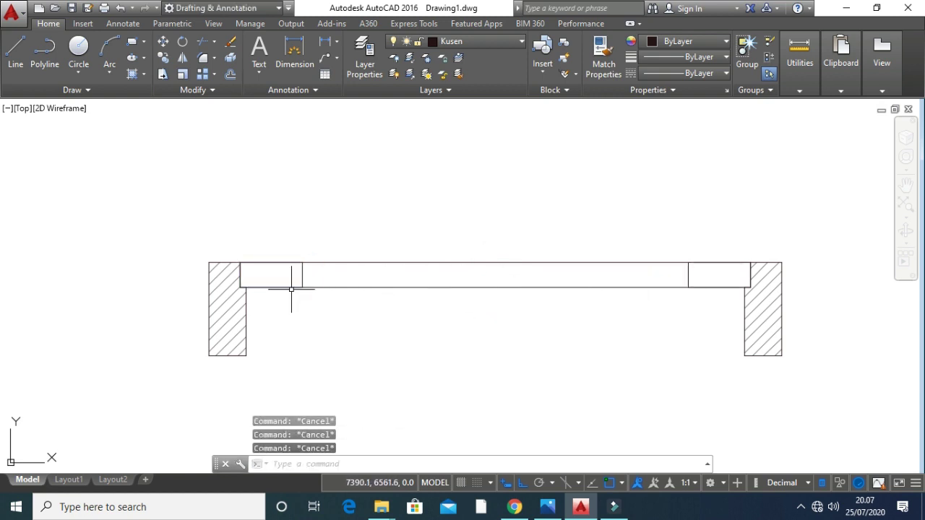
Make arsiran the current layer and hatch the door panel's two end sections and middle section with ANSI31 at scale 4.
left_click(483, 41)
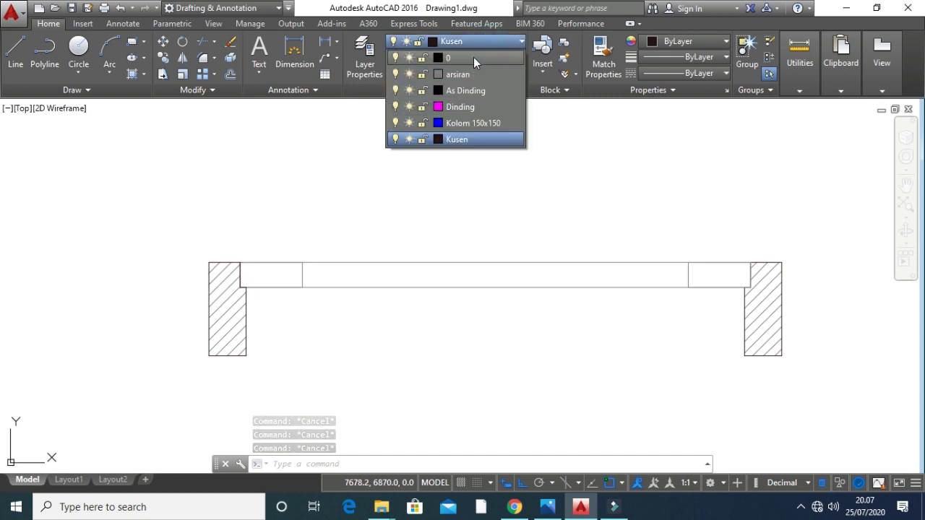
left_click(465, 72)
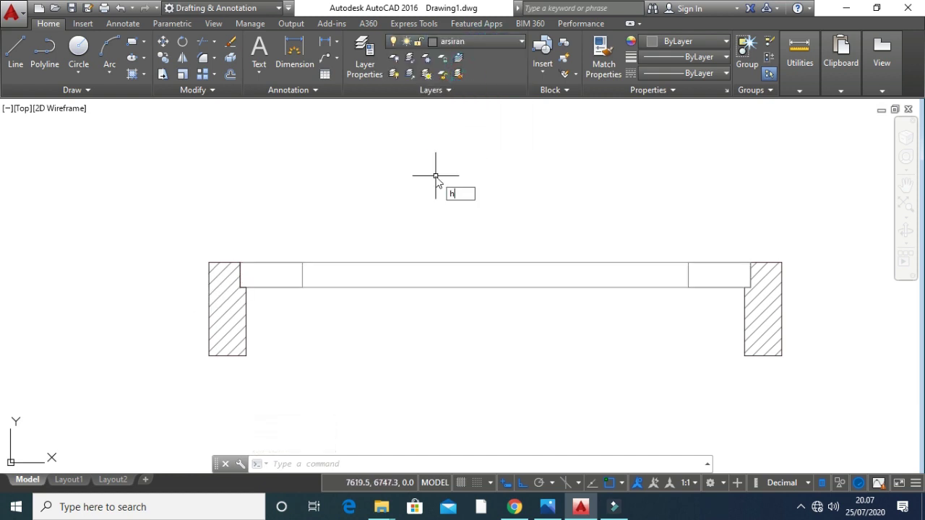
key("Return")
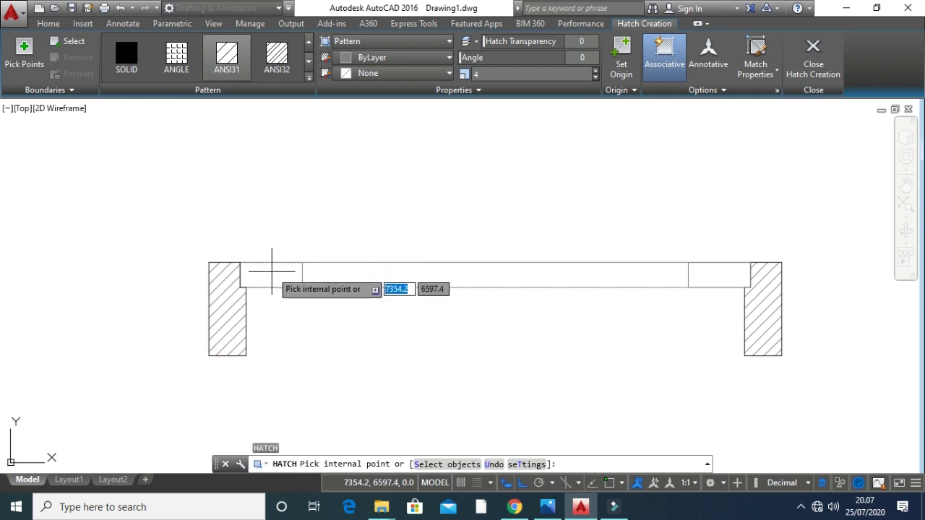
left_click(269, 274)
left_click(369, 283)
left_click(736, 273)
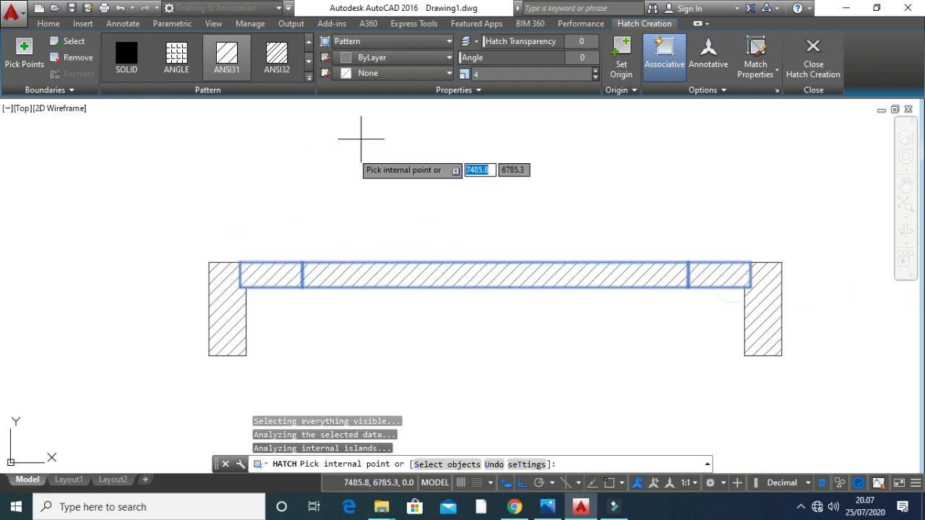
key("Return")
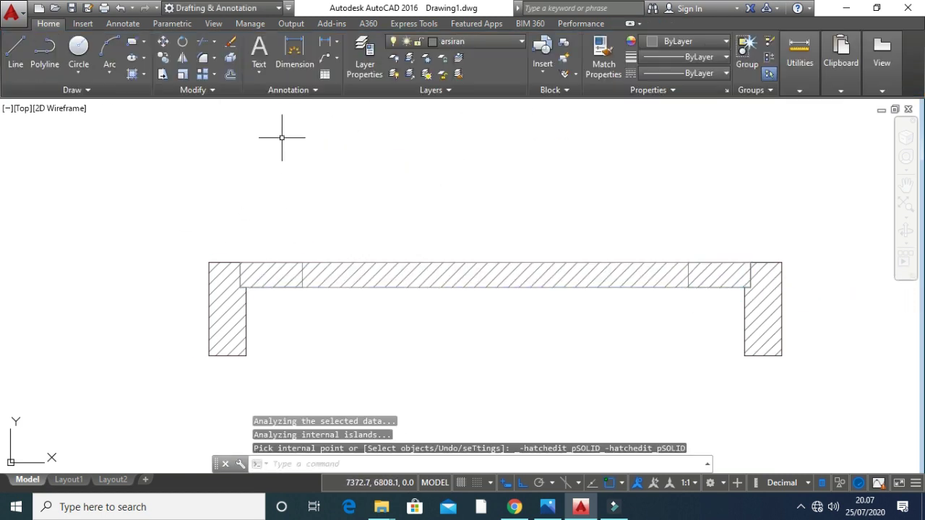
Change the long door panel rectangle to the Kusen layer.
left_click(344, 263)
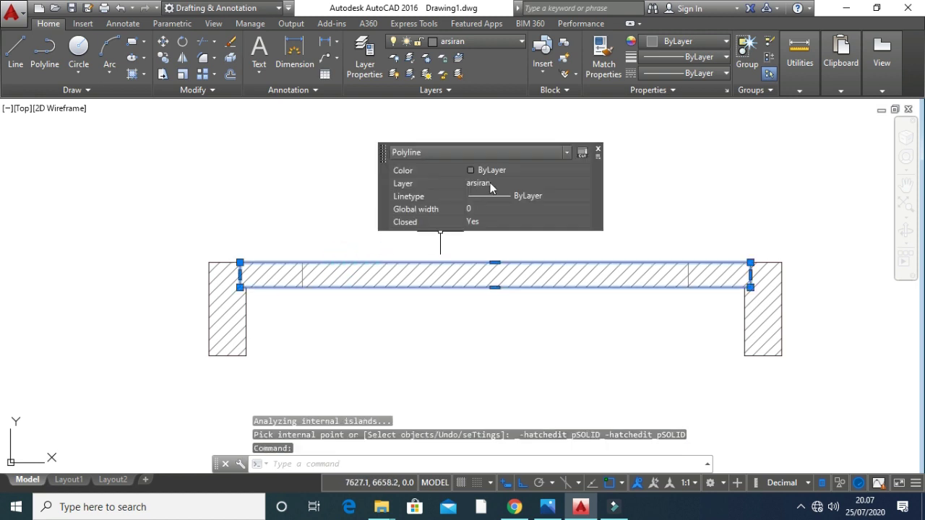
left_click(523, 183)
left_click(507, 253)
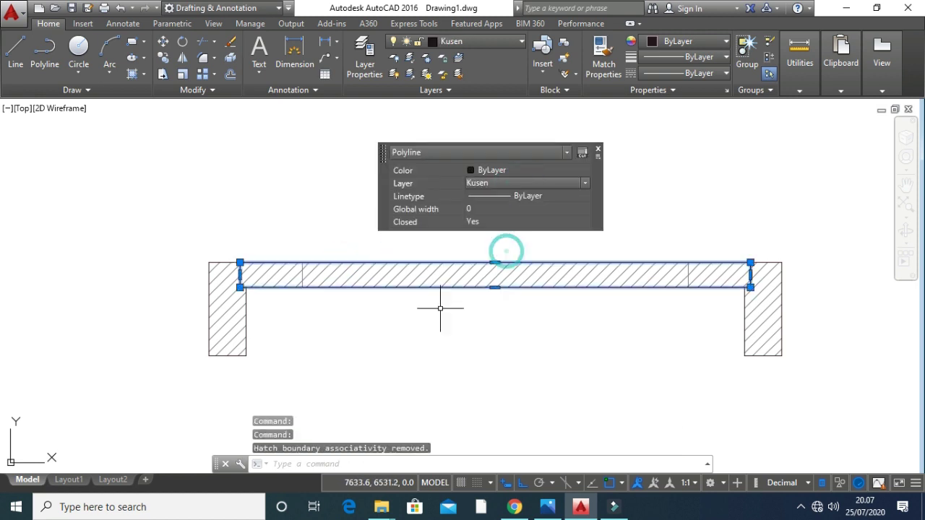
key("Escape")
key("Escape")
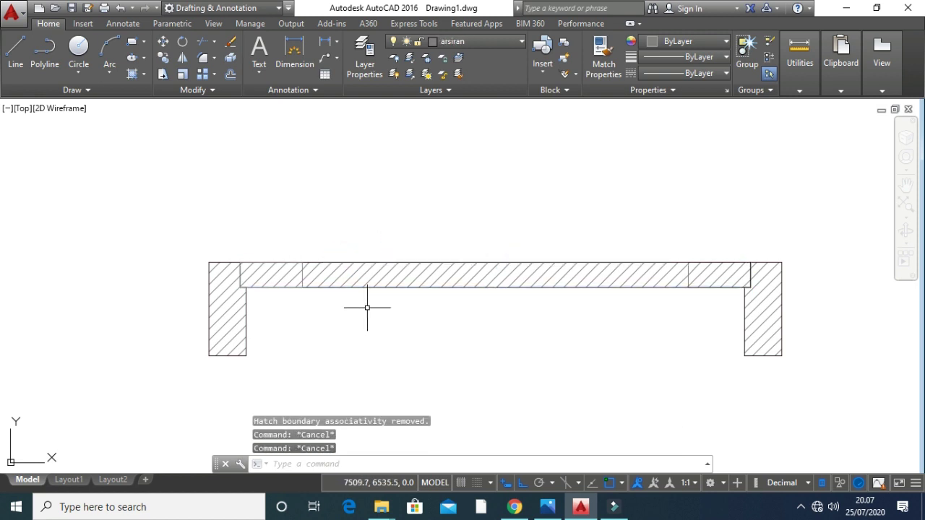
Change the small rectangles at both ends of the door panel to the Kusen layer.
left_click(301, 276)
left_click(476, 185)
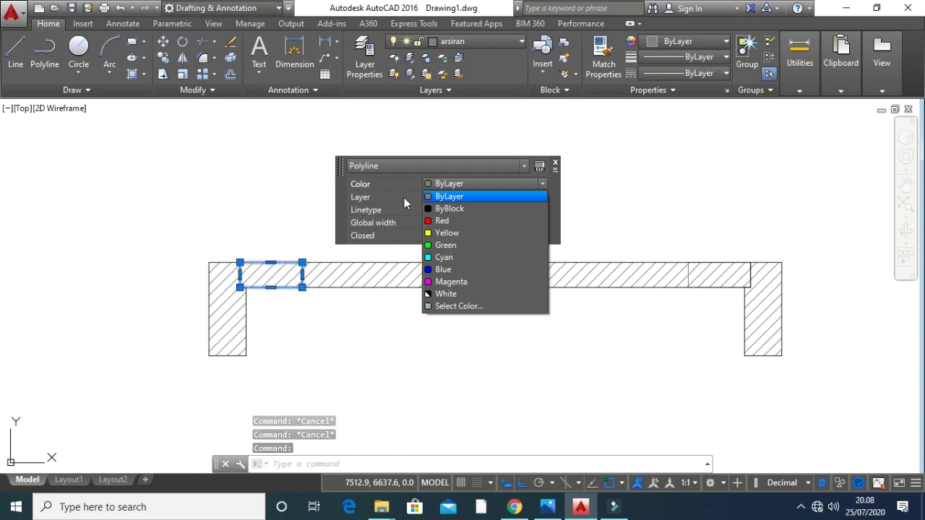
left_click(401, 153)
left_click(460, 196)
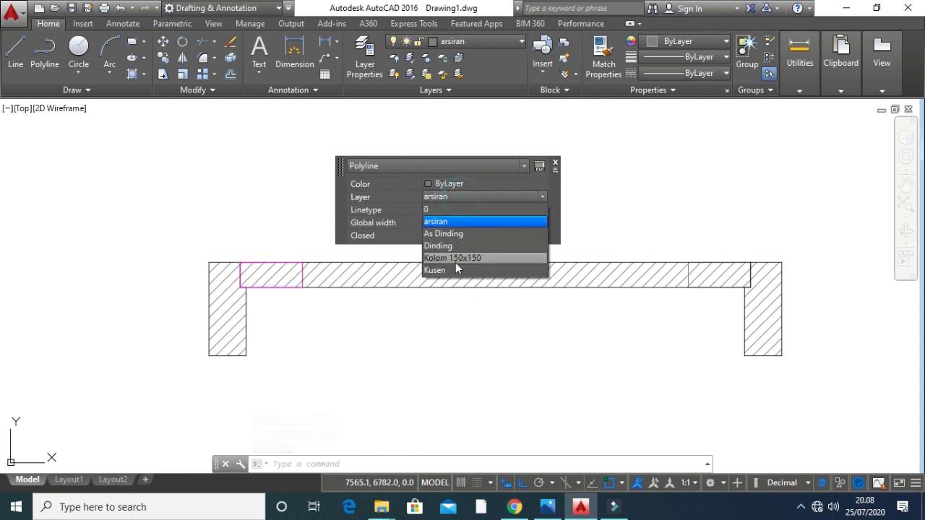
left_click(439, 270)
left_click(689, 273)
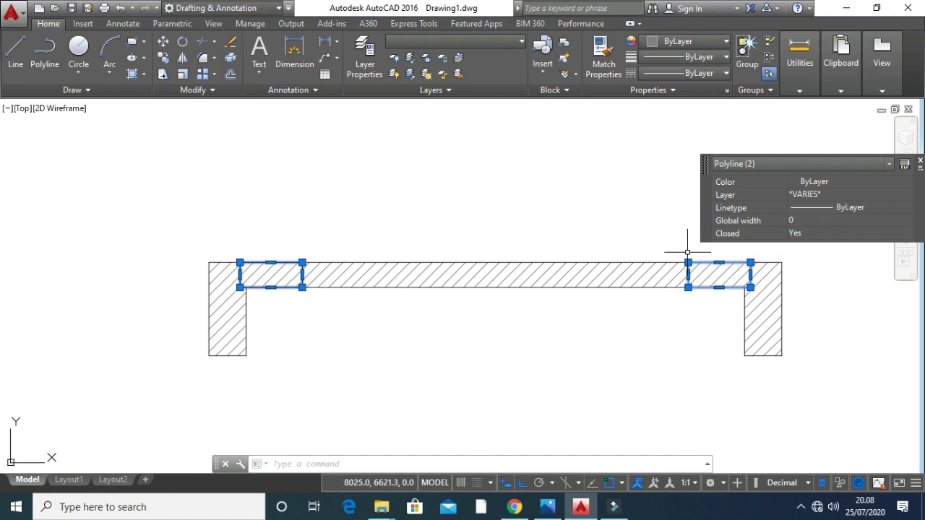
left_click(687, 253)
left_click(662, 236)
left_click(839, 196)
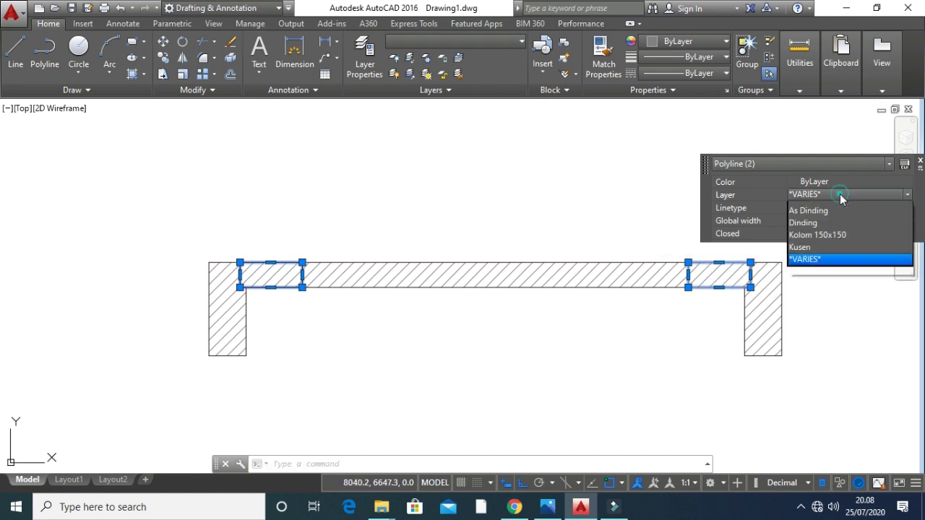
left_click(805, 267)
key("Escape")
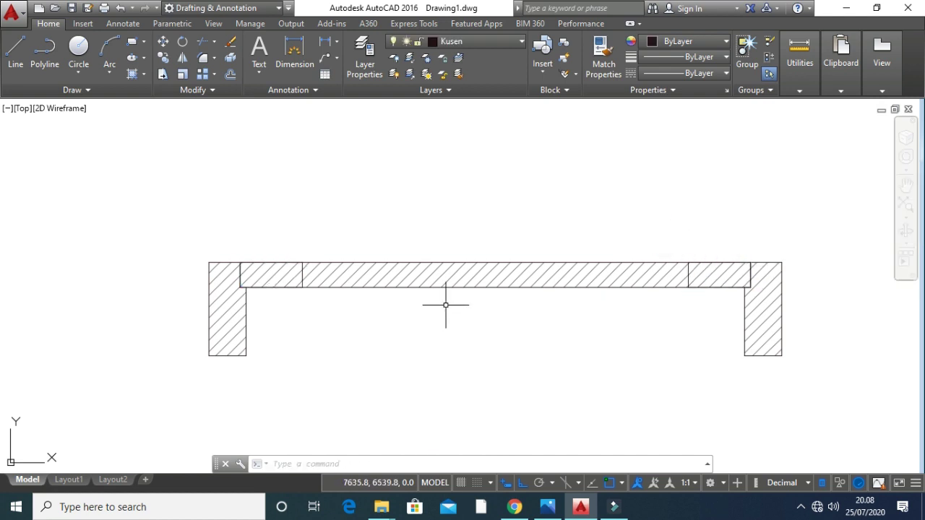
Rotate the complete hatched door panel 90° counterclockwise about its upper-left corner into the open position.
type("r")
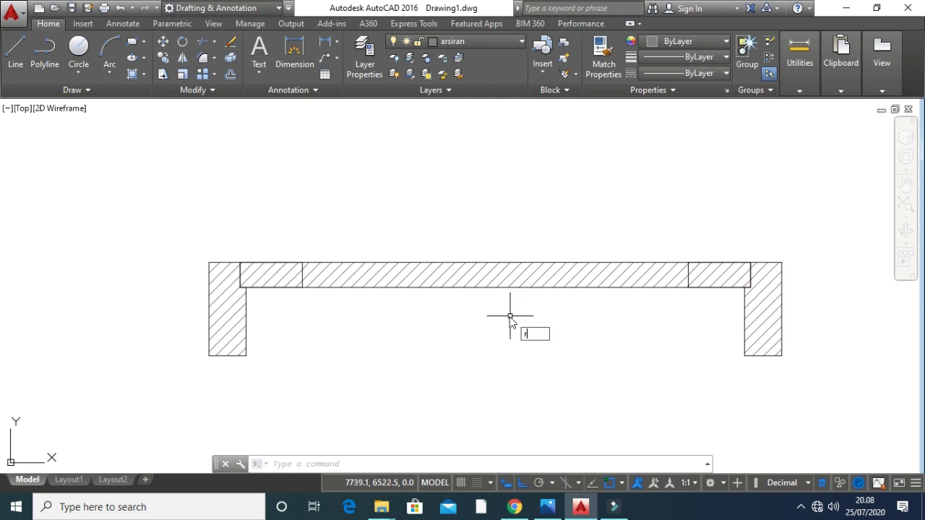
type("o")
key("Return")
left_click(705, 305)
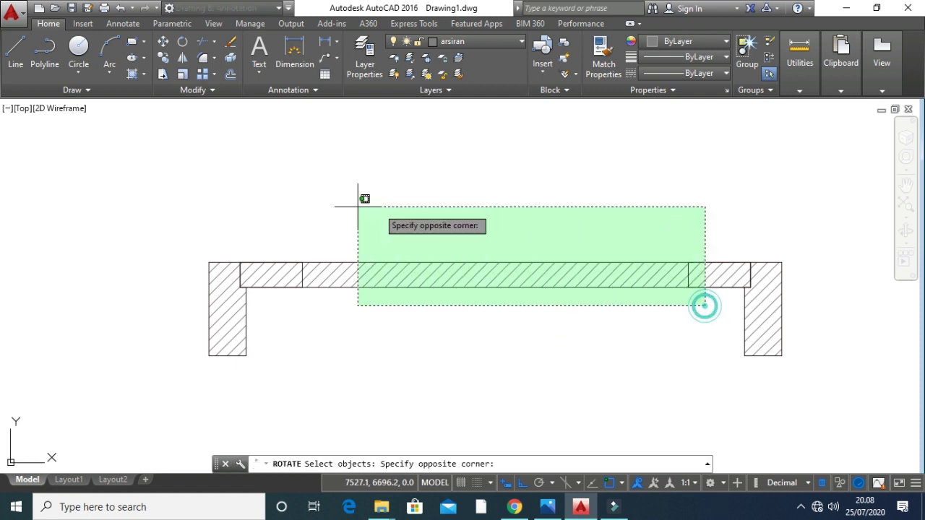
left_click(358, 207)
key("Return")
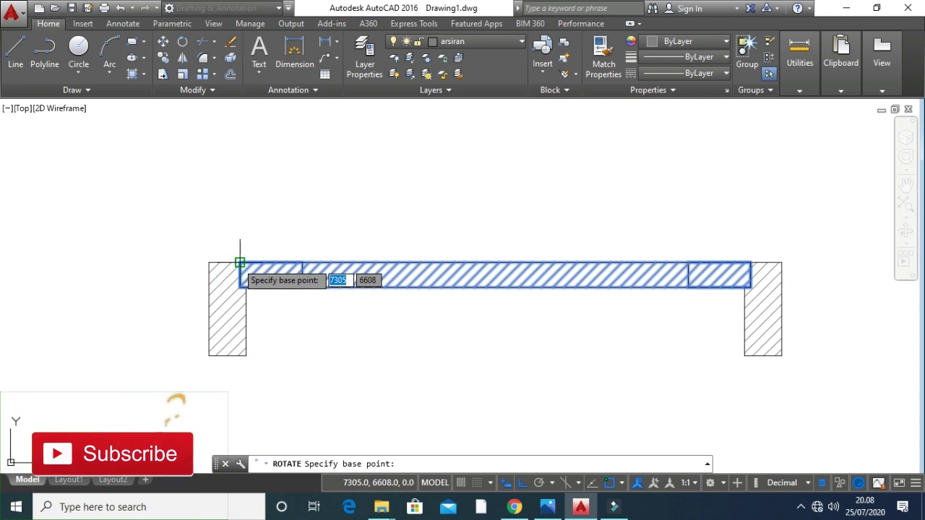
left_click(240, 262)
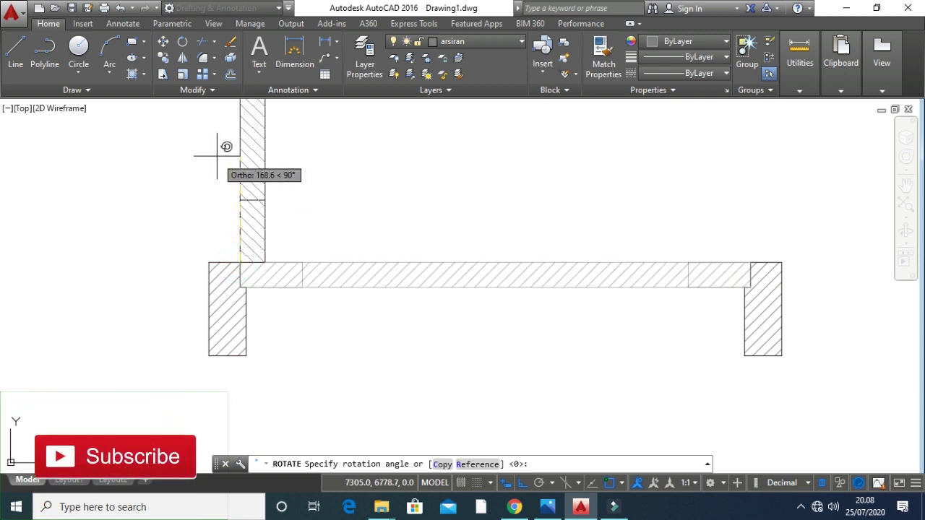
left_click(217, 155)
scroll(212, 361, "down", 4)
mouse_move(235, 348)
middle_mouse_down()
mouse_move(217, 348)
mouse_move(336, 353)
middle_mouse_up()
scroll(231, 349, "down", 3)
scroll(257, 352, "up", 3)
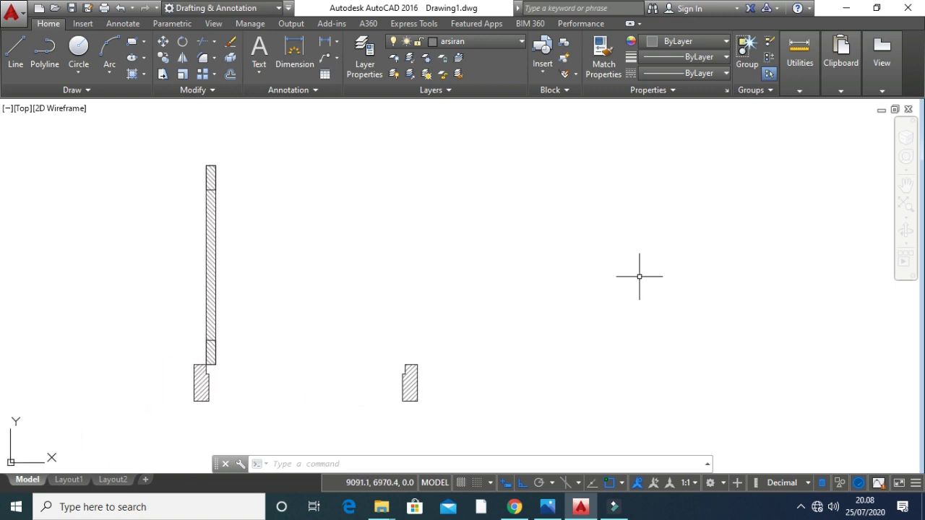
left_click(687, 75)
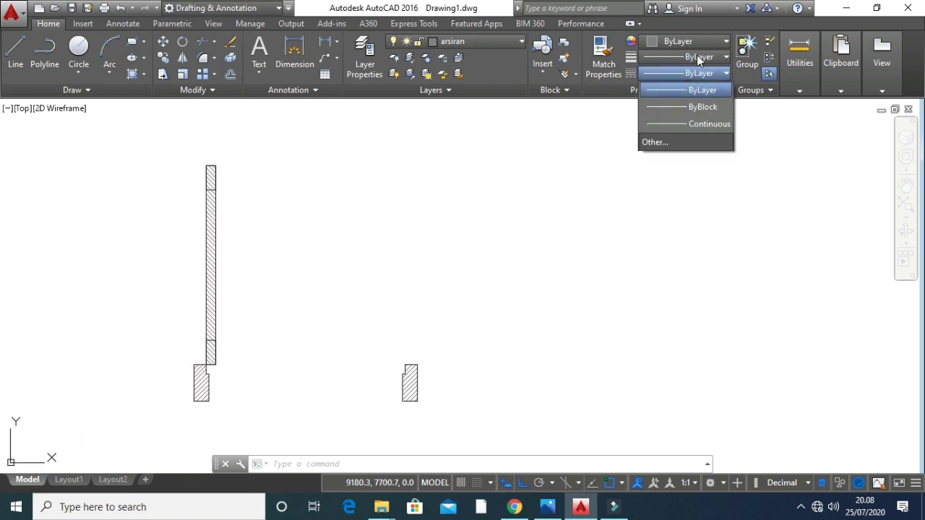
left_click(698, 55)
left_click(699, 53)
left_click(619, 101)
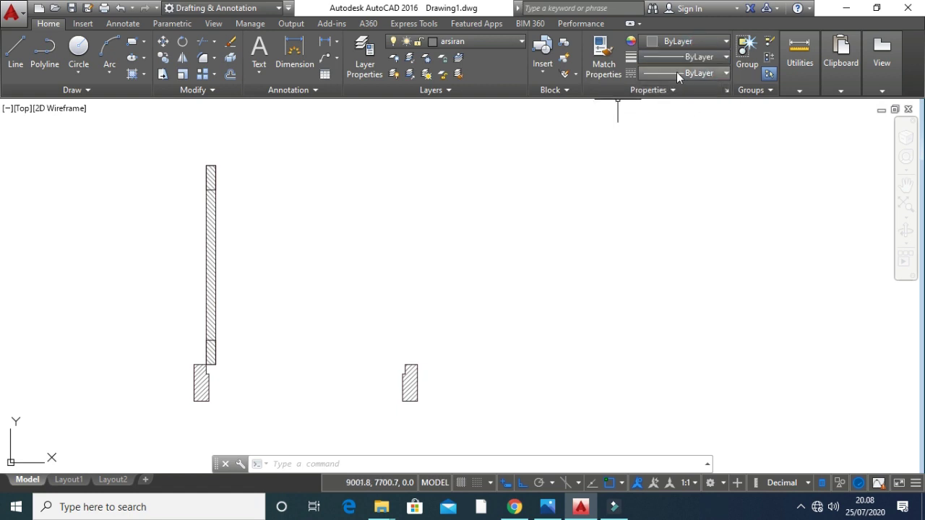
Make Kusen the current layer and load the ACAD_ISO03W100 ISO dash space linetype into the drawing.
left_click(470, 42)
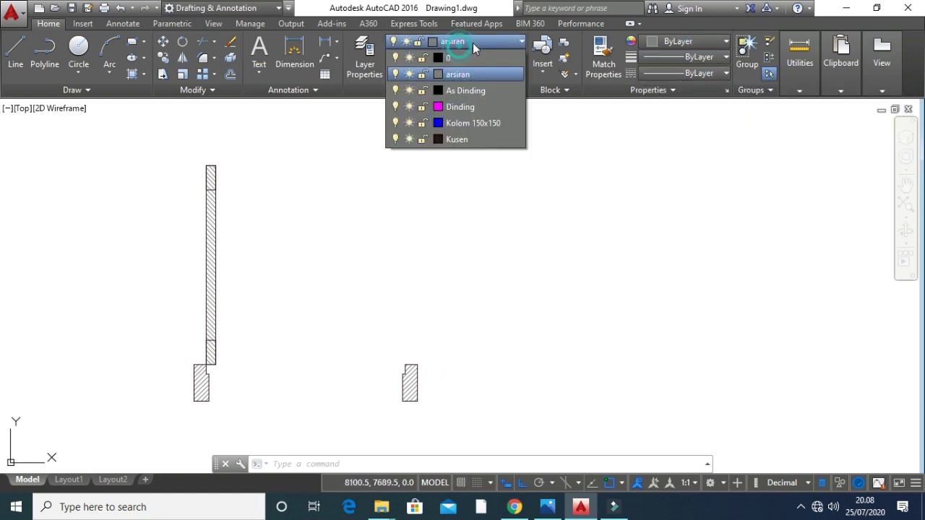
left_click(458, 141)
left_click(675, 71)
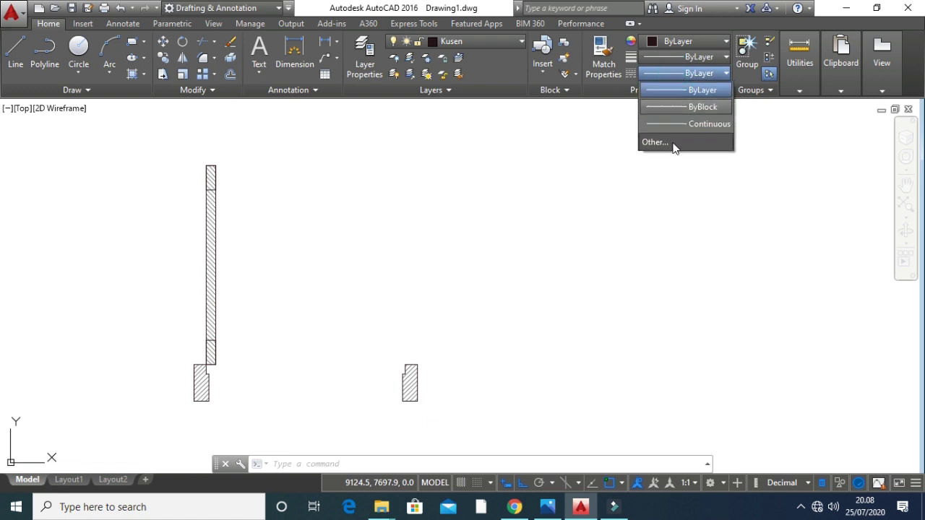
left_click(673, 145)
left_click(568, 138)
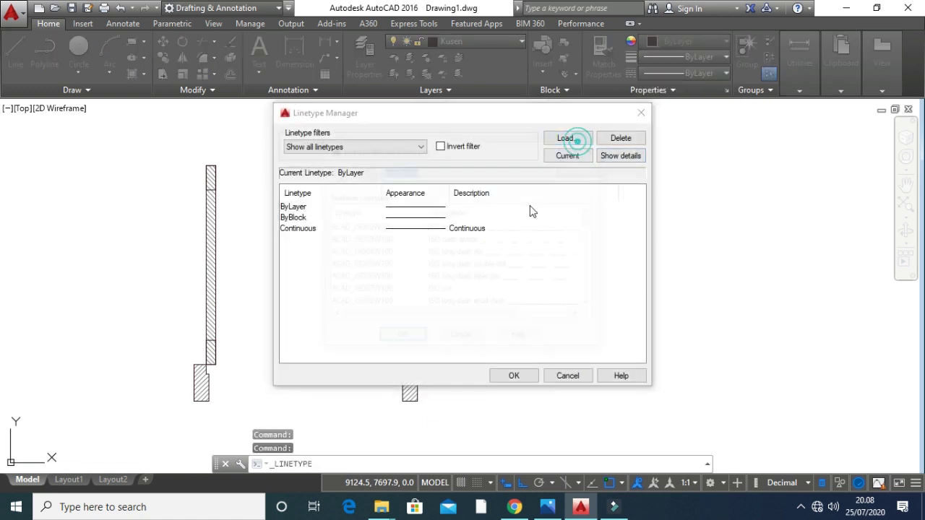
left_click(501, 240)
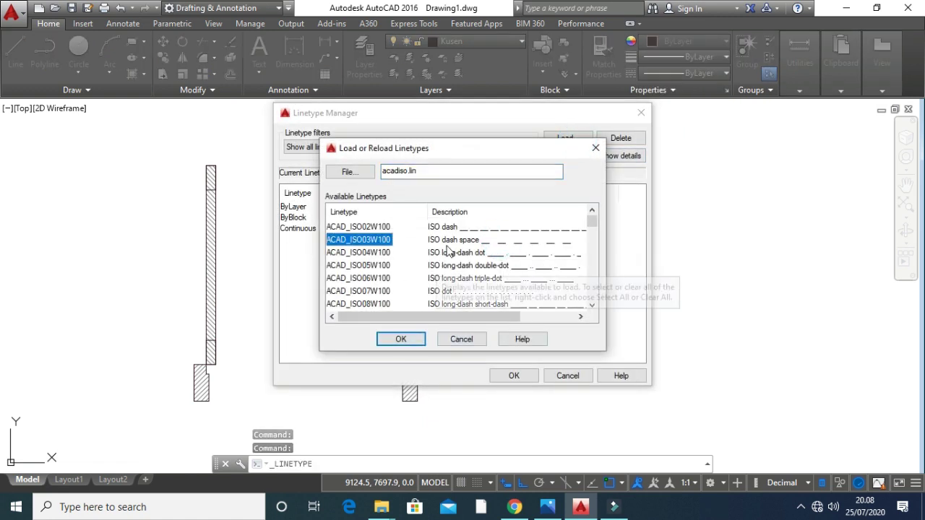
left_click(405, 339)
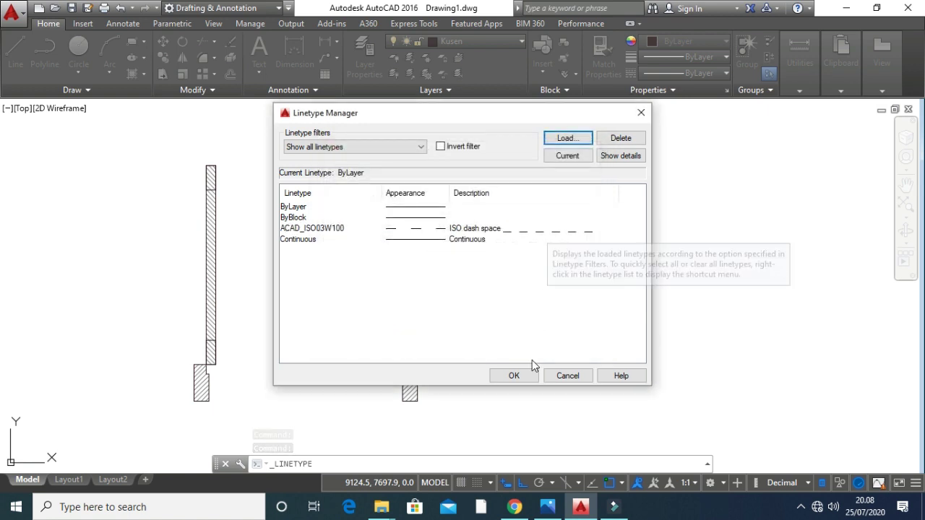
left_click(509, 375)
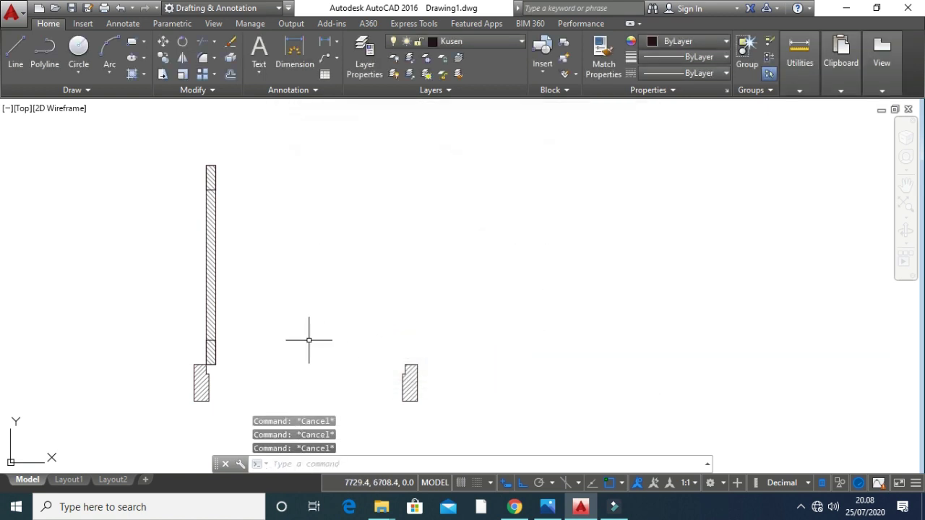
Draw the door-swing arc centred on the panel's lower-left corner, from the opposite frame's upper-left corner to the panel's upper-left corner.
type("a")
key("Return")
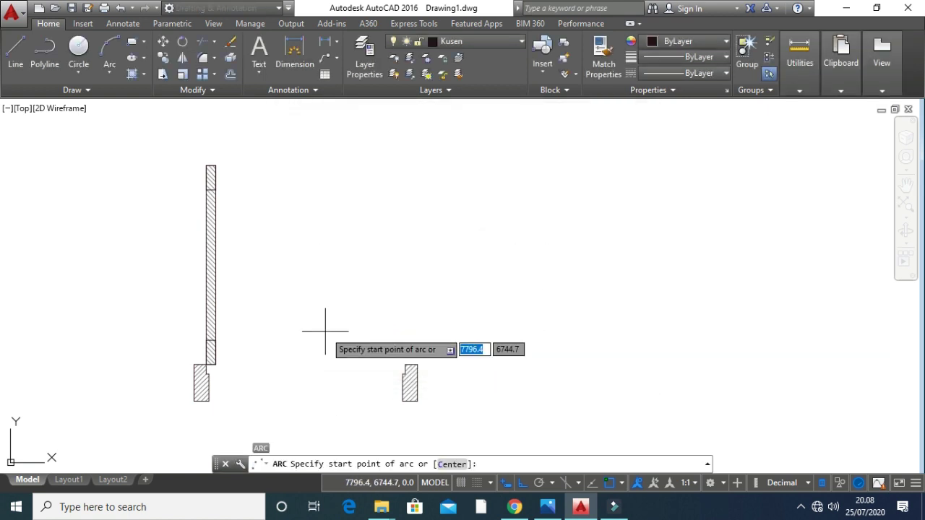
type("c")
key("Return")
left_click(206, 365)
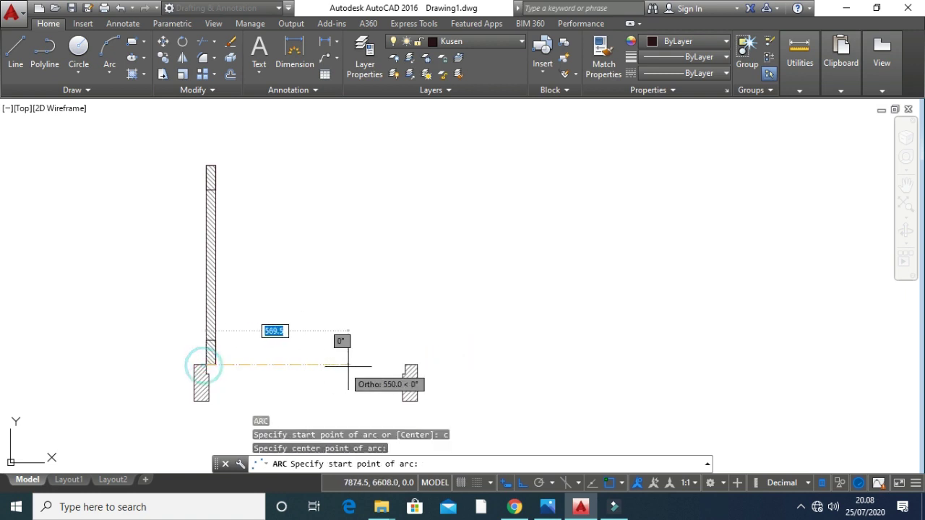
left_click(404, 365)
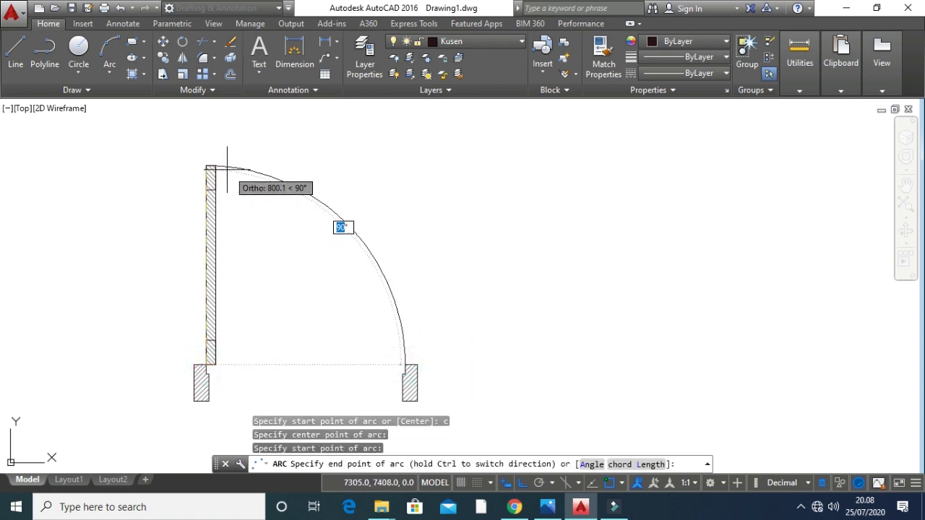
scroll(213, 166, "up", 6)
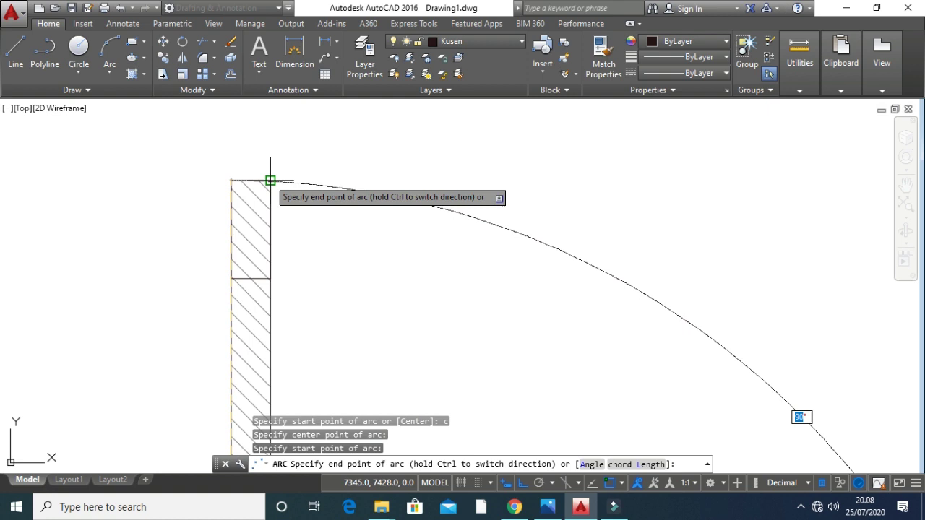
left_click(232, 180)
scroll(417, 275, "down", 7)
scroll(407, 316, "up", 2)
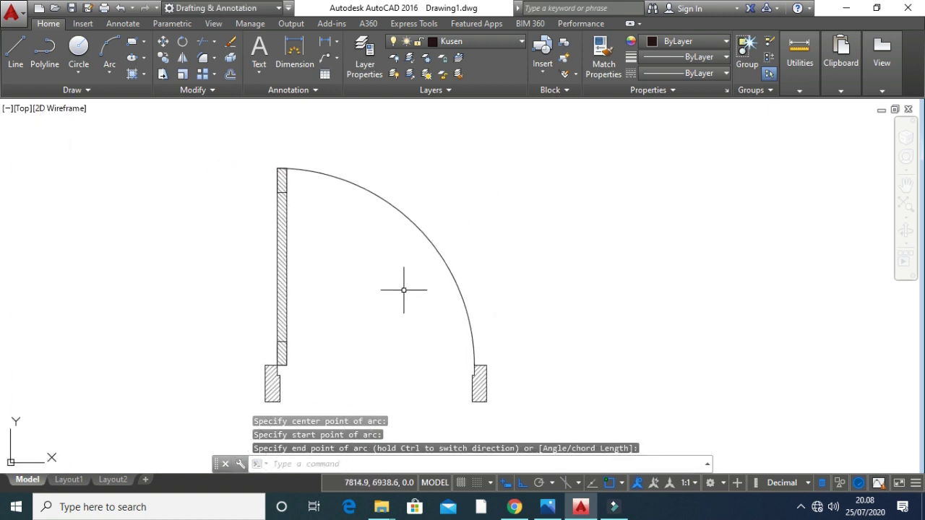
key("Escape")
key("Escape")
Change the door-swing arc's linetype to ACAD_ISO03W100.
left_click(467, 268)
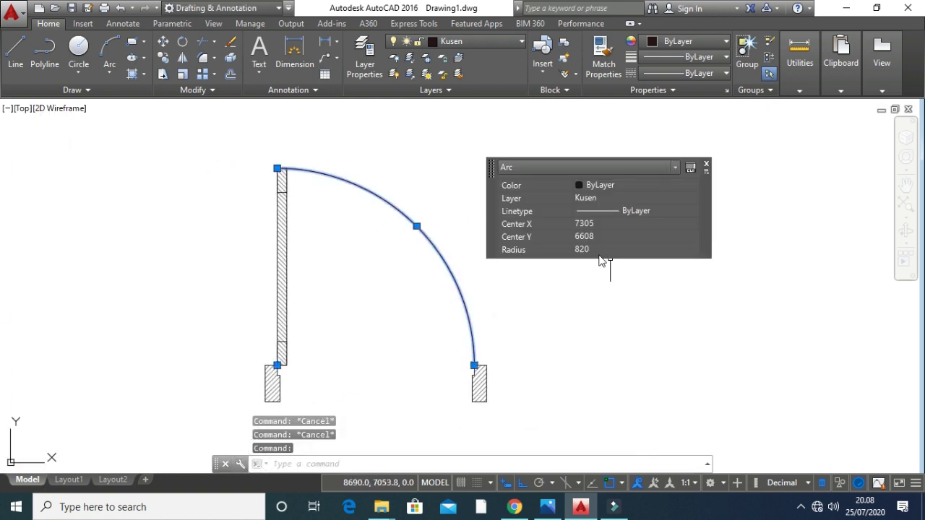
left_click(639, 214)
left_click(646, 249)
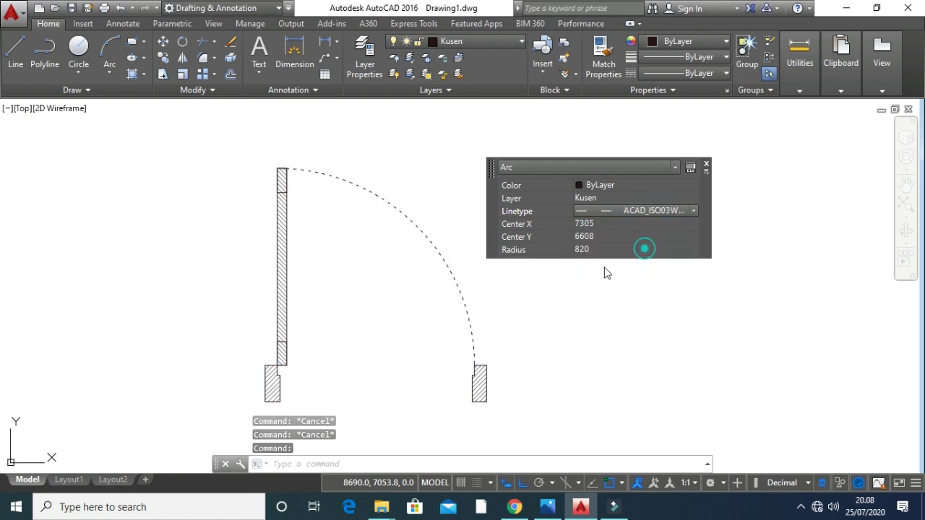
key("Escape")
Set the drawing's global linetype scale factor to 2.
scroll(509, 282, "down", 4)
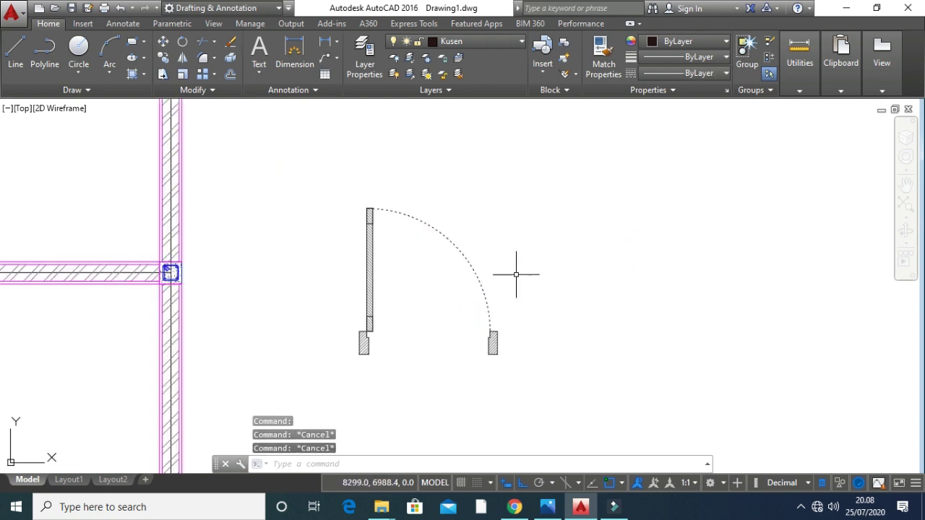
scroll(509, 289, "up", 6)
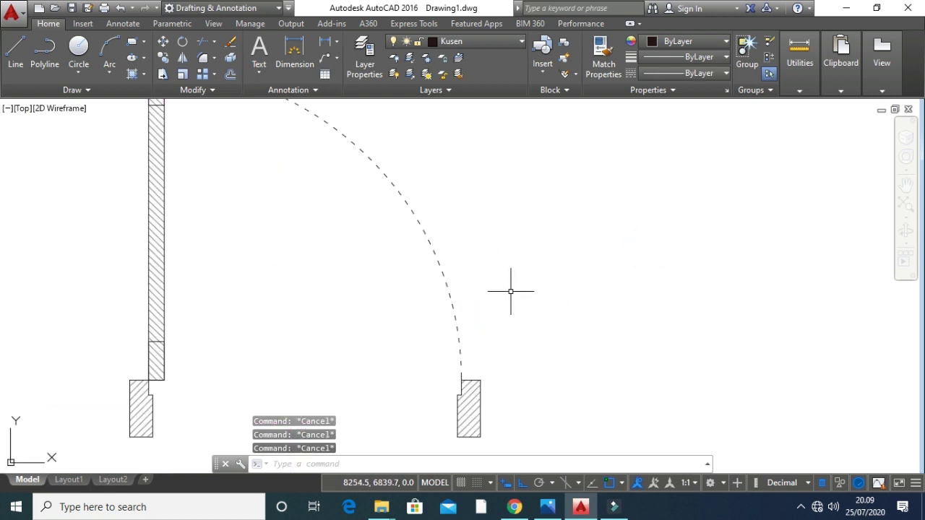
type("lts")
key("Return")
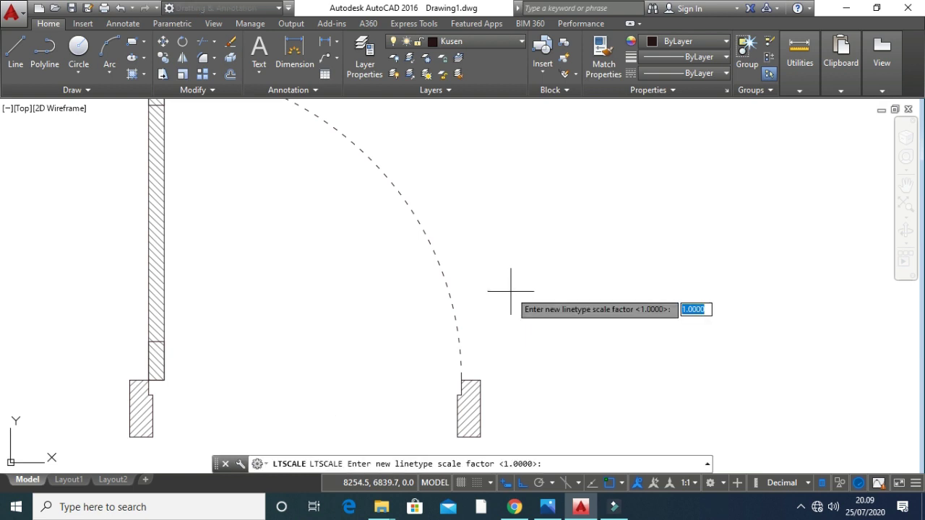
type("2")
key("Return")
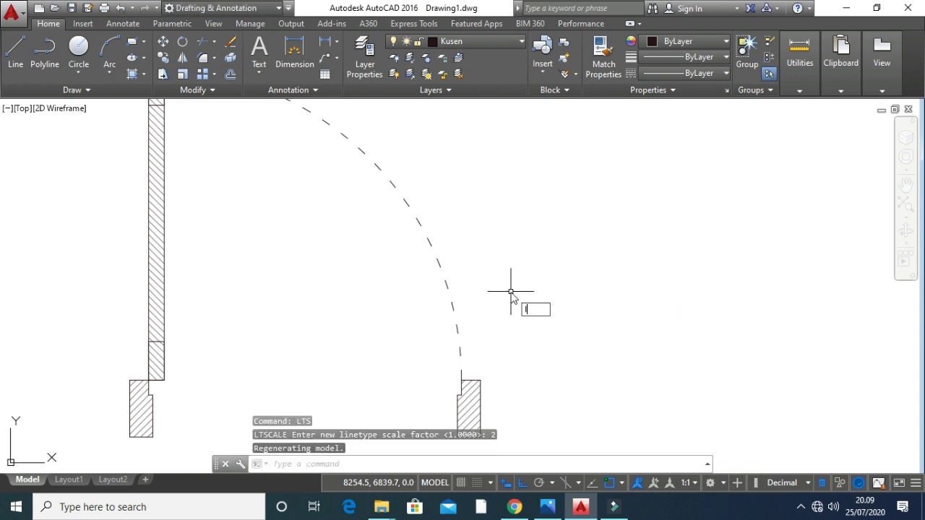
Set the global linetype scale factor to 5 so the swing arc gets longer dashes.
type("lts")
key("Return")
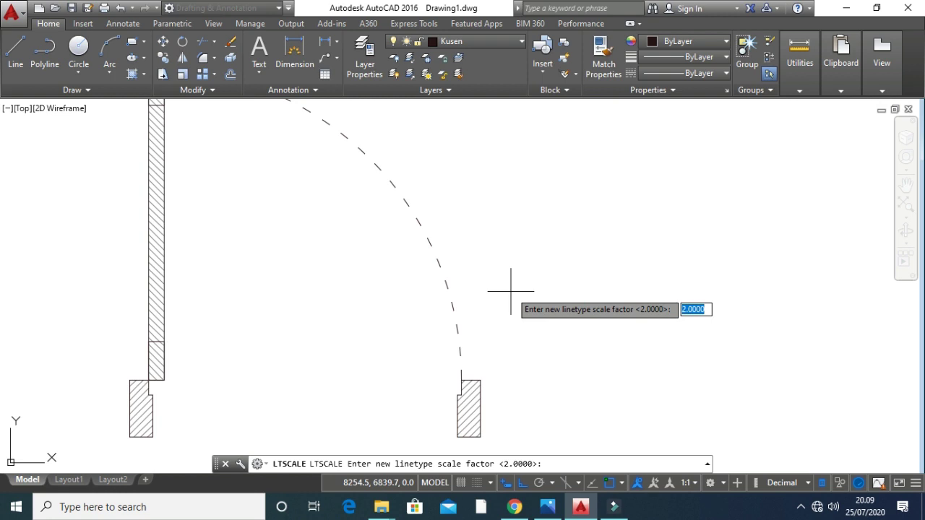
type("5")
key("Return")
scroll(510, 291, "down", 4)
scroll(402, 345, "up", 3)
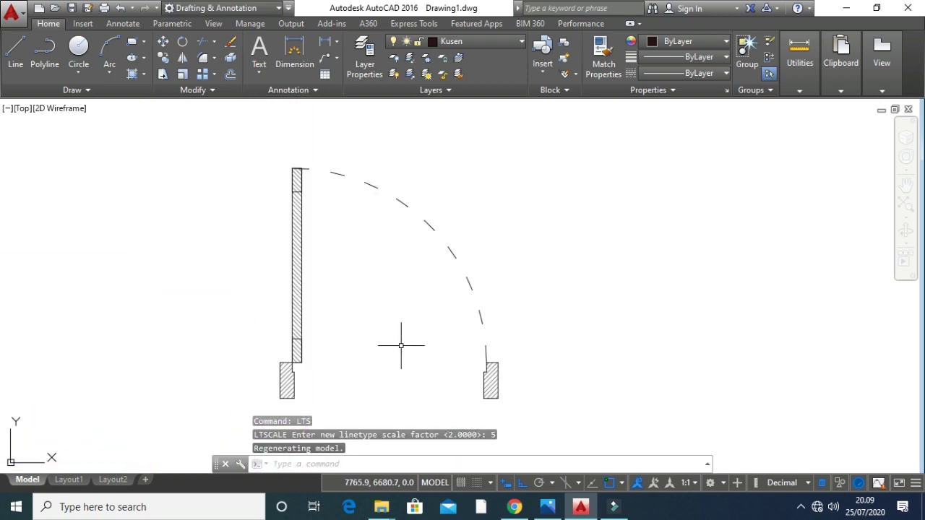
key("Escape")
key("Escape")
key("Escape")
Start a block definition named pintu_800 containing the whole door: both frames, the hatched panel and the swing arc.
scroll(391, 347, "down", 3)
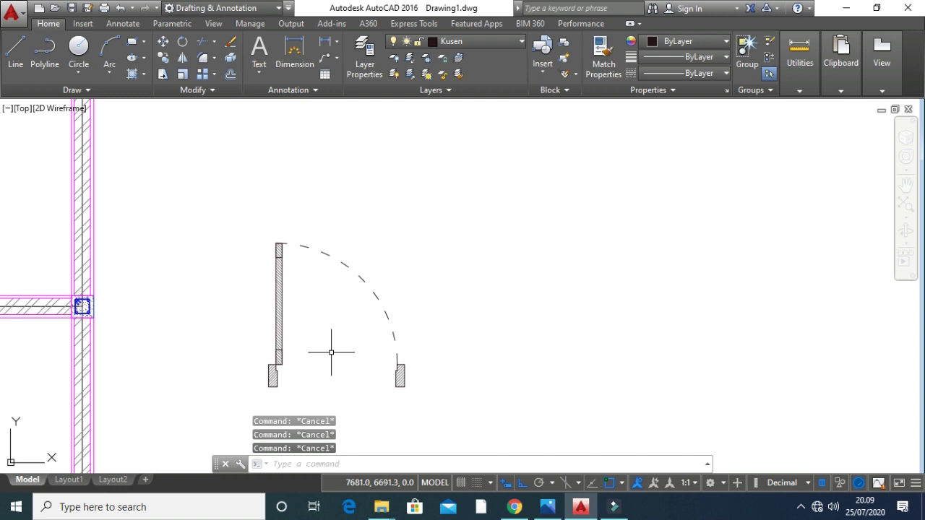
type("b")
key("Return")
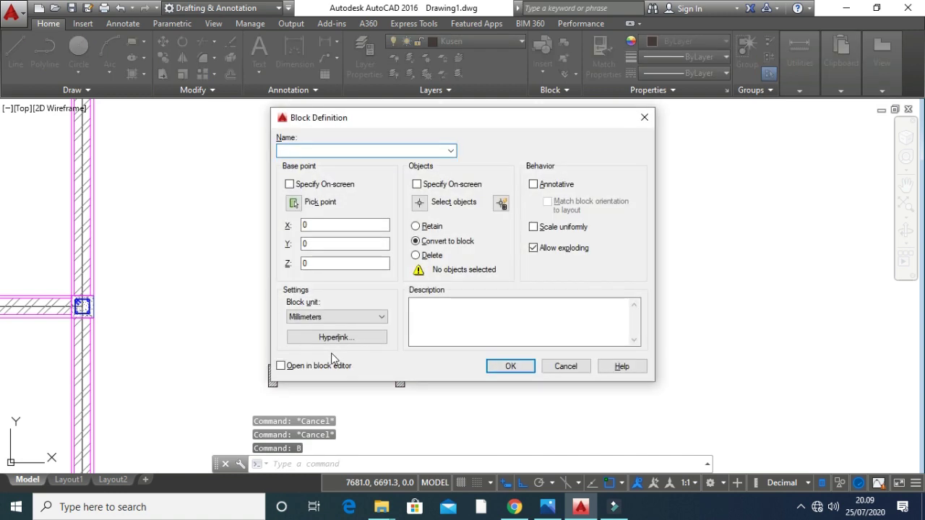
type("pintu_80")
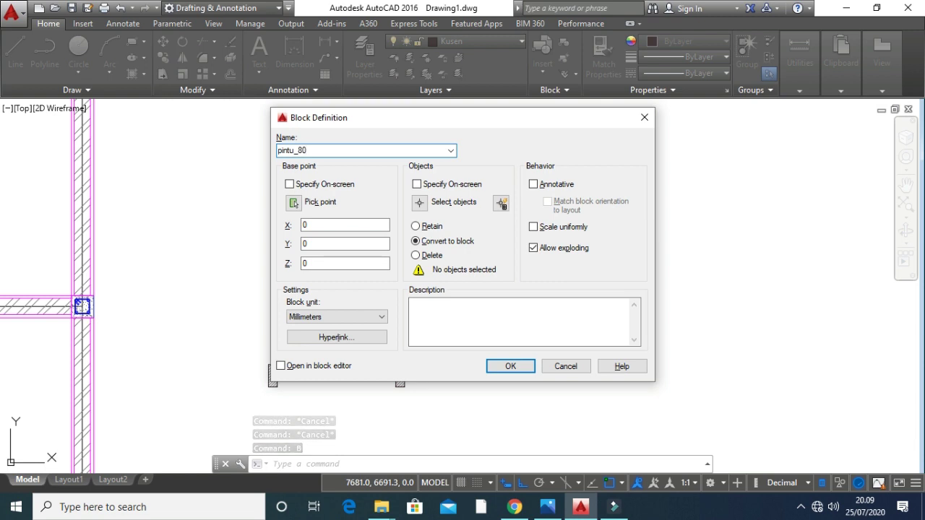
type("0")
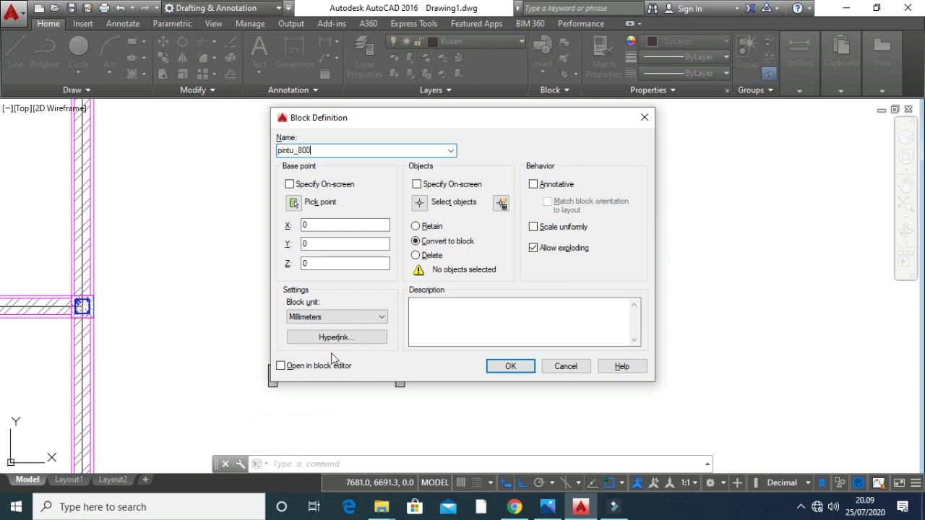
left_click(420, 203)
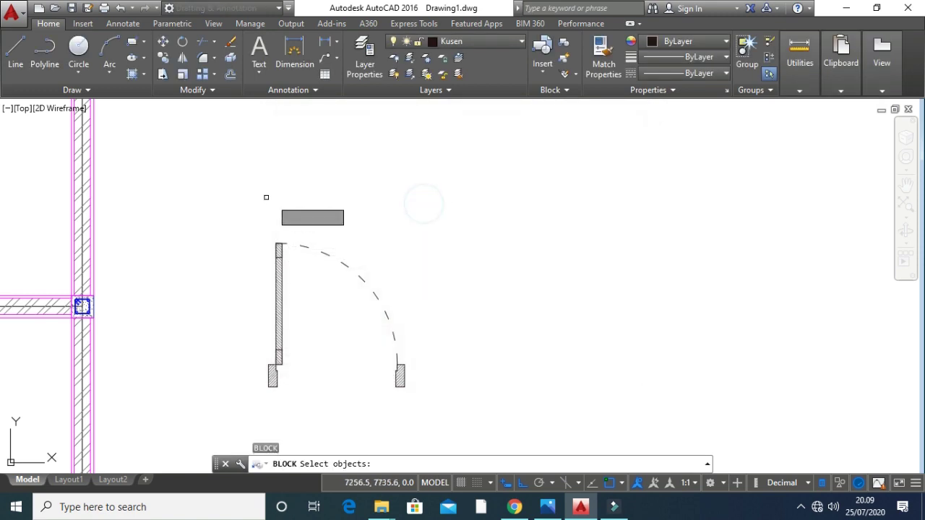
left_click(241, 206)
left_click(438, 428)
key("Return")
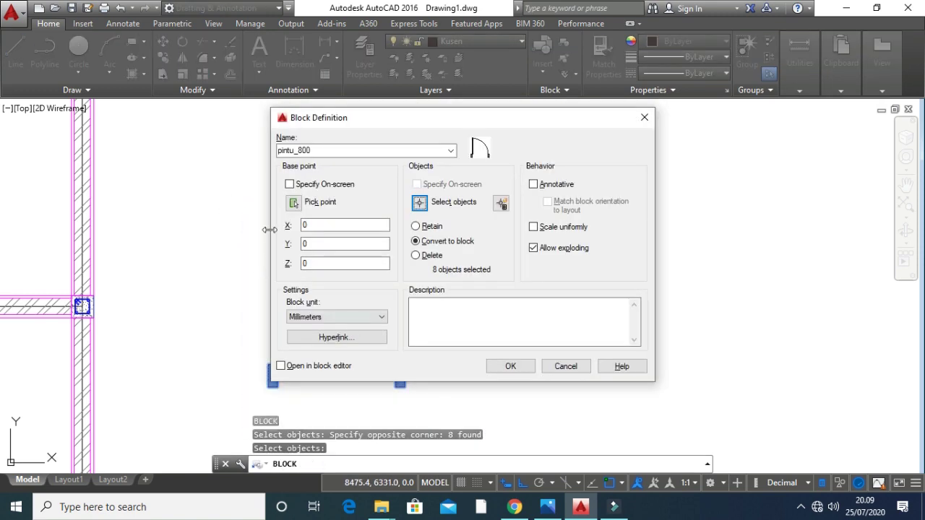
Set the block's base point midway between the midpoints of the two frames' outer edges and create the block.
left_click(293, 202)
scroll(296, 372, "up", 3)
right_click(321, 336, "shift")
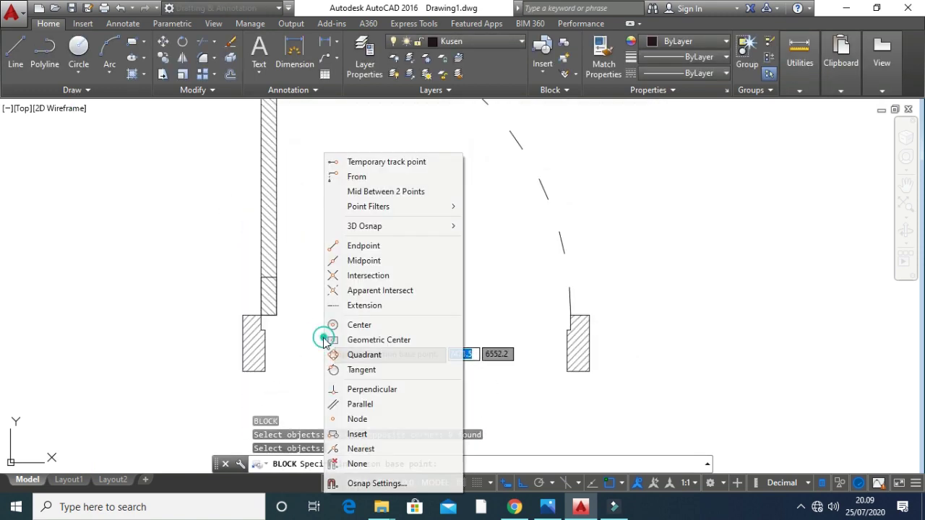
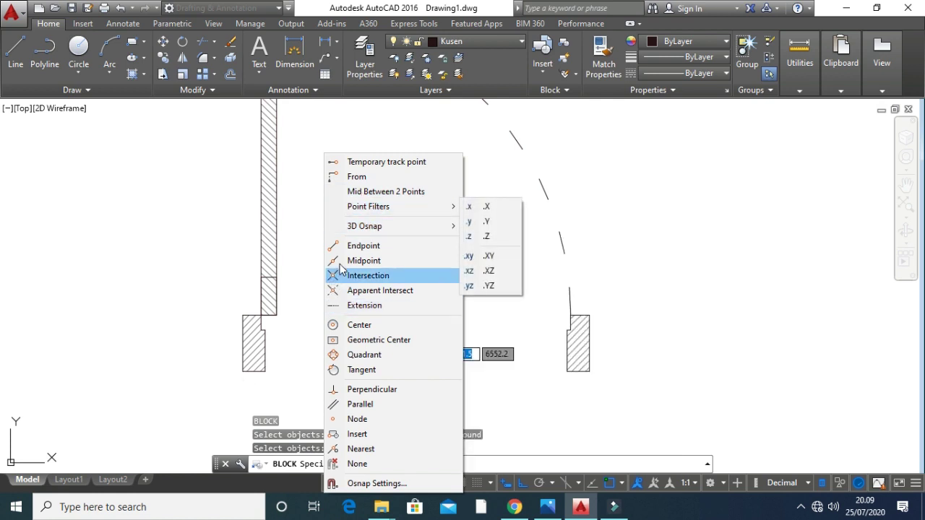
left_click(354, 192)
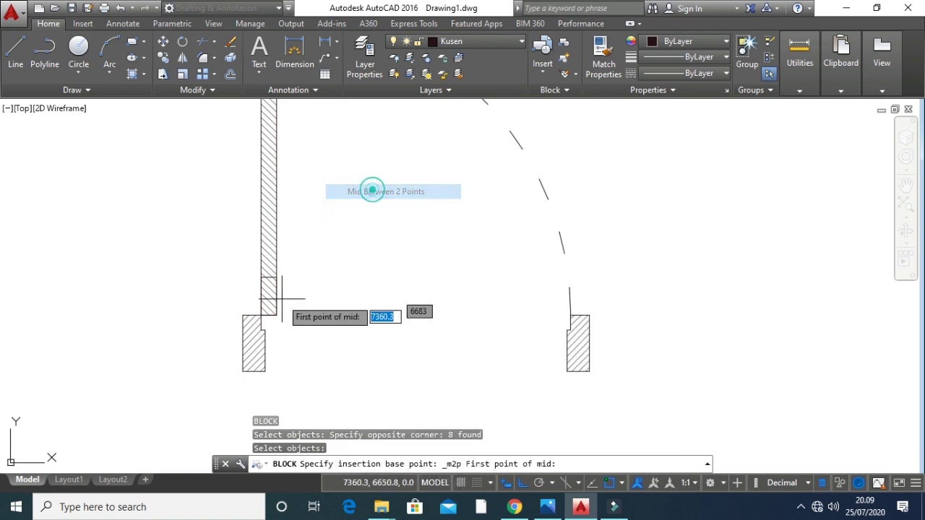
left_click(242, 347)
left_click(589, 343)
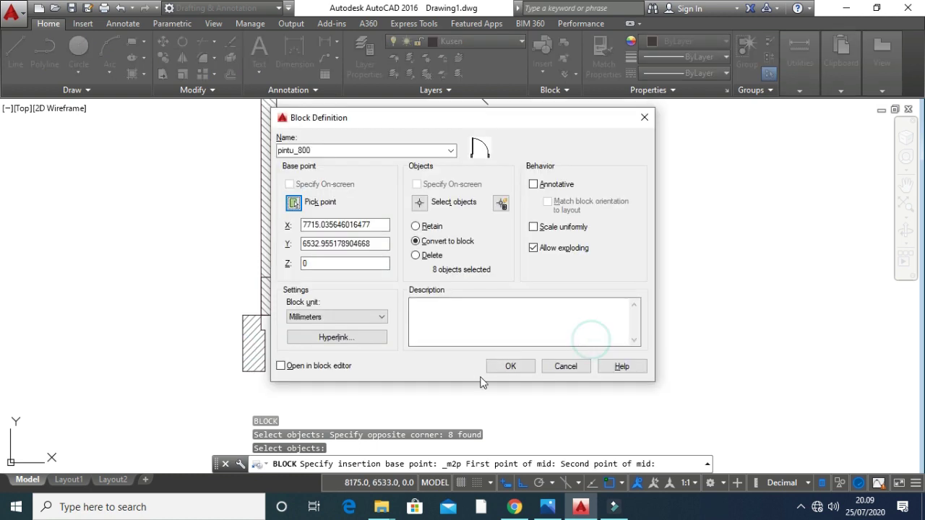
left_click(511, 366)
scroll(424, 330, "down", 3)
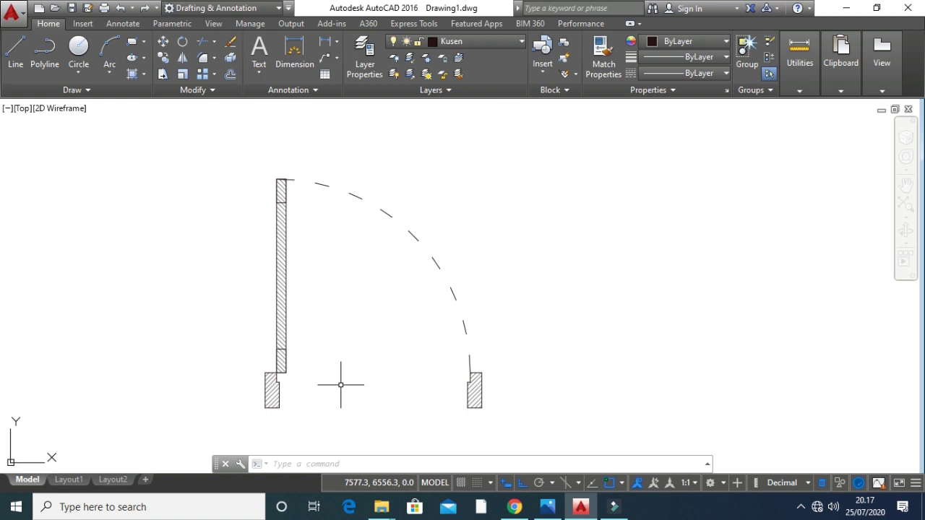
key("Escape")
key("Escape")
key("Escape")
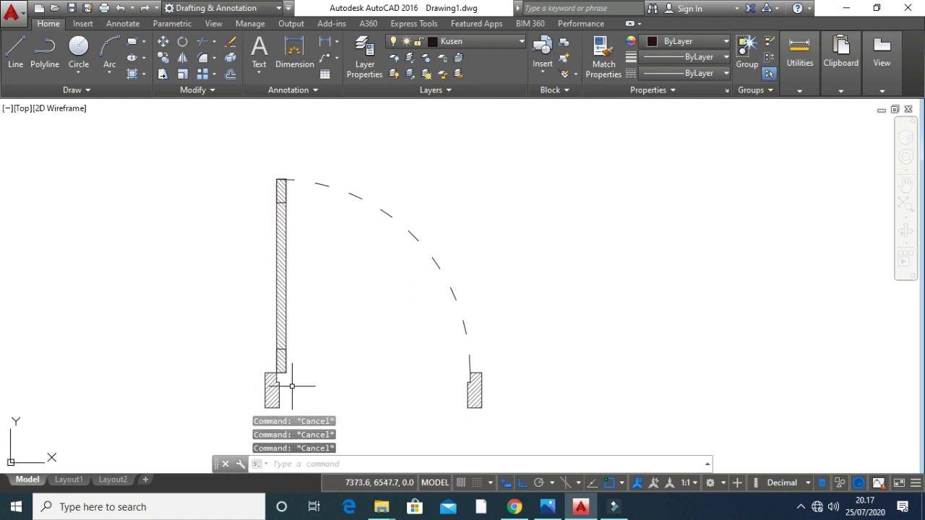
Open the pintu_800 block definition for editing in the Block Editor.
scroll(311, 350, "down", 4)
middle_click_drag(310, 352, 340, 371)
scroll(396, 363, "up", 4)
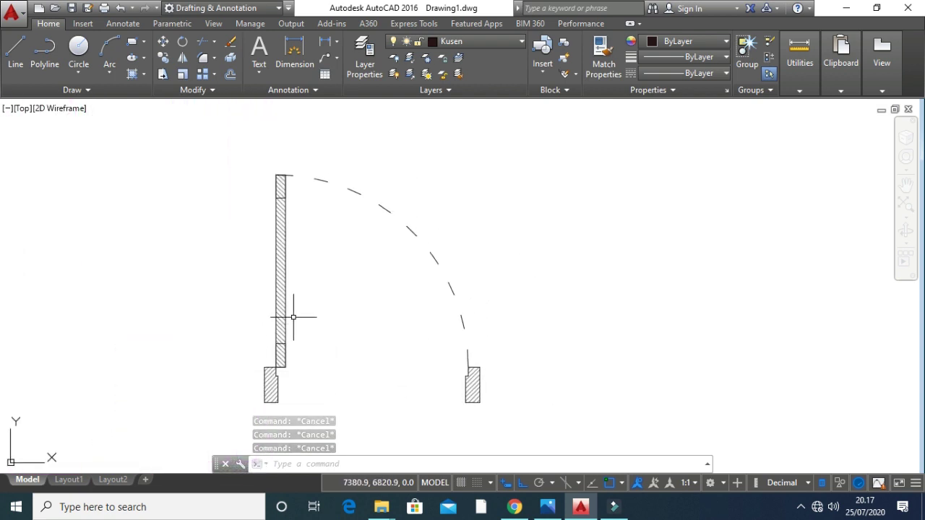
type("e")
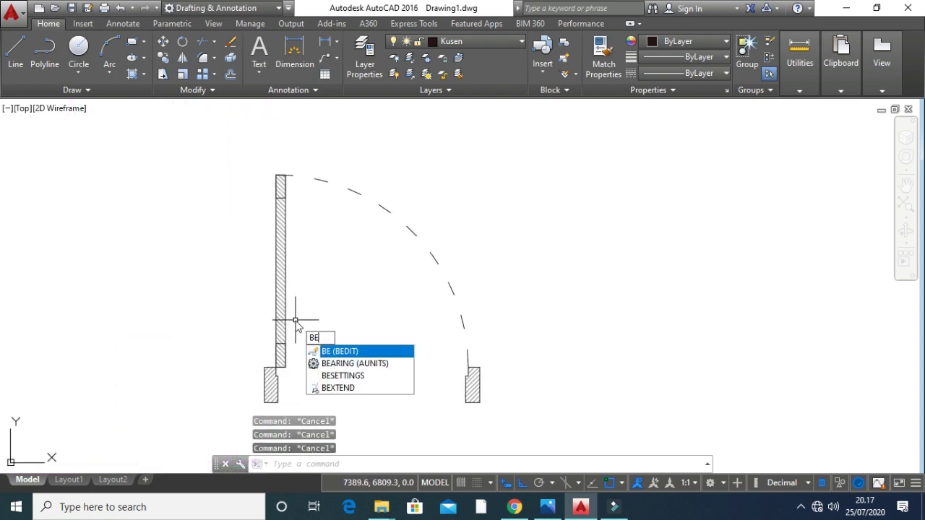
key("Return")
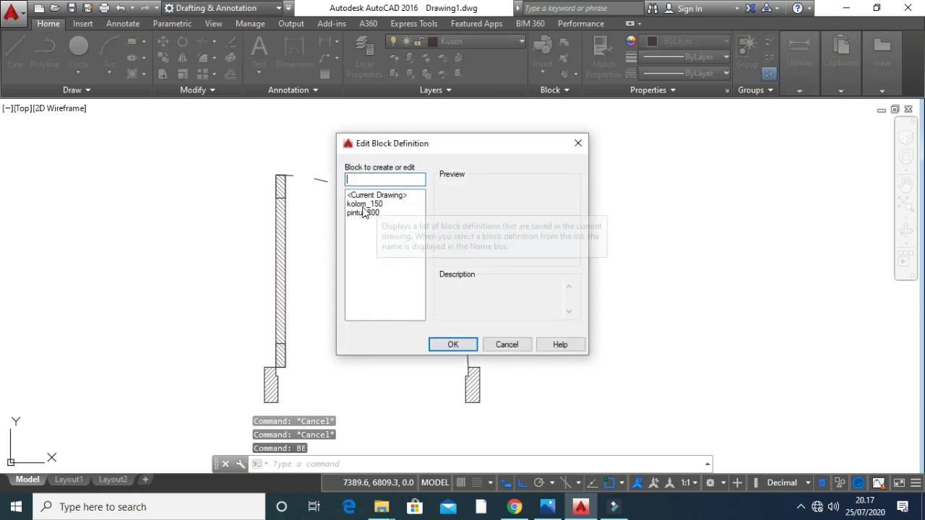
left_click(363, 212)
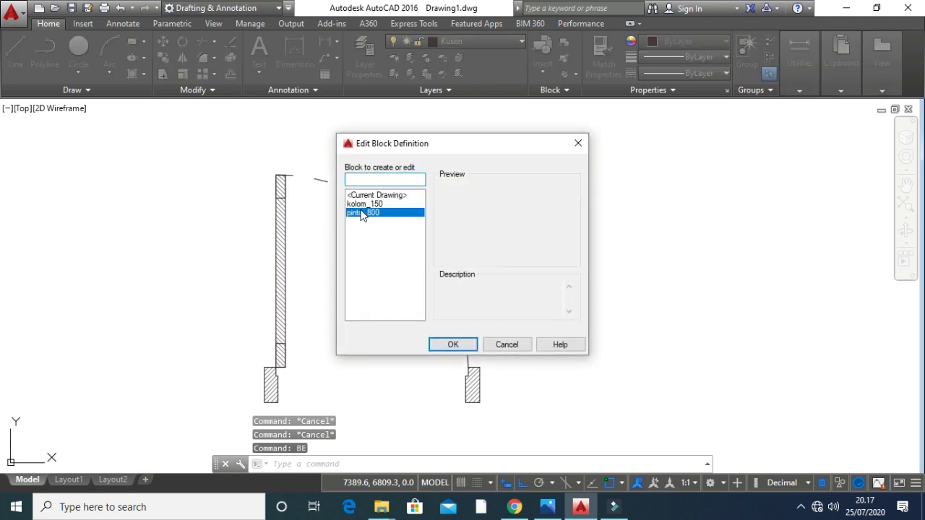
left_click(449, 346)
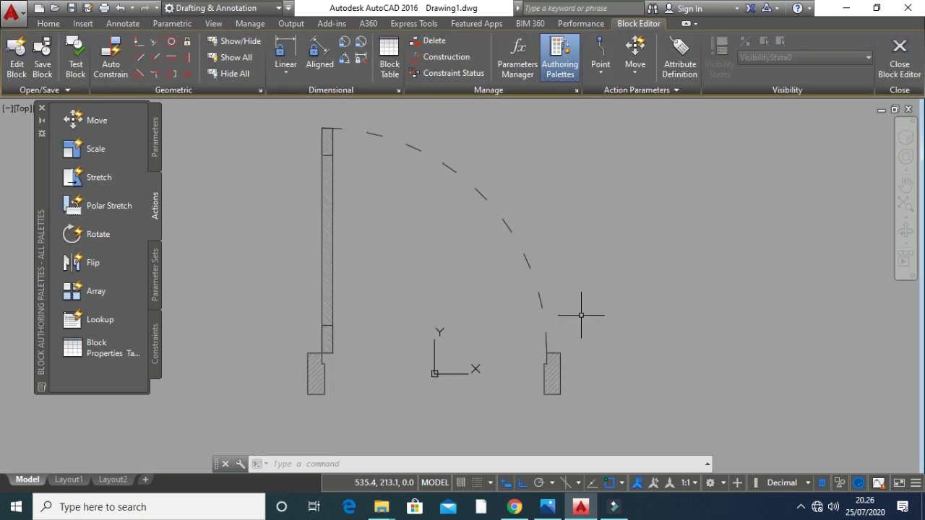
key("Escape")
key("Escape")
key("Escape")
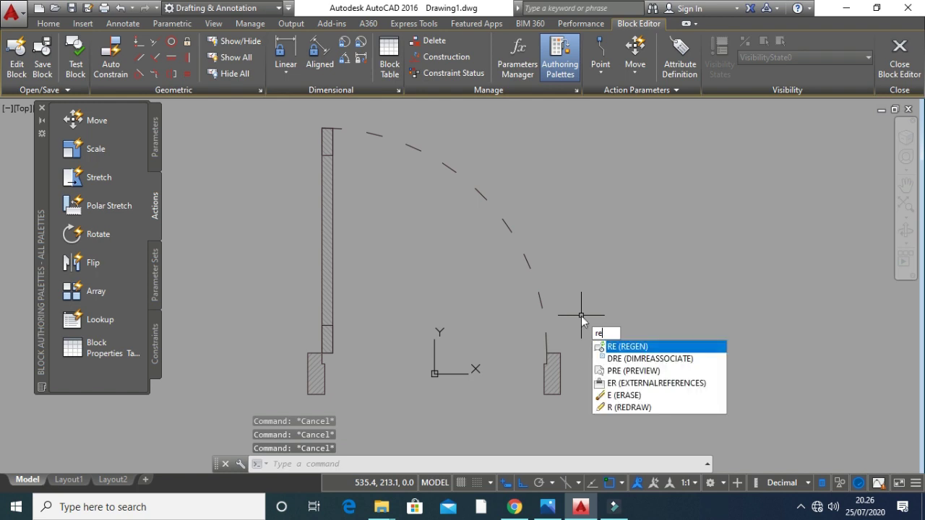
Draw a rectangle from the left frame's upper outer corner to the right frame's lower outer corner.
type("c")
key("Return")
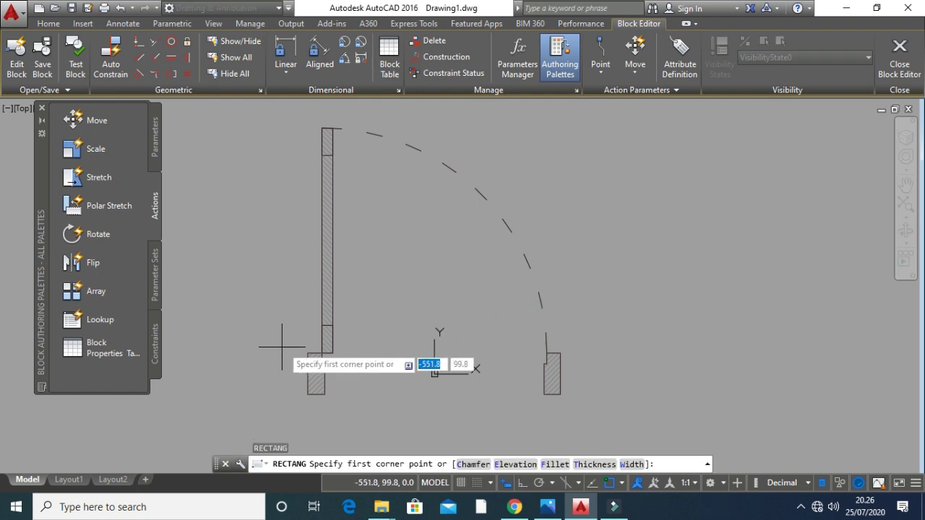
left_click(308, 353)
left_click(559, 393)
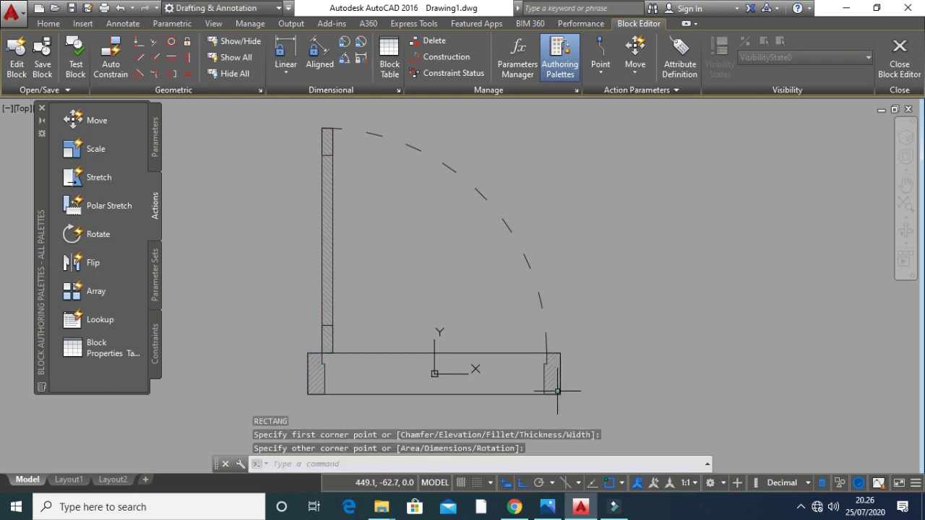
Stretch the rectangle's upper edge up by 30 and its lower edge down by 30.
scroll(459, 359, "up", 2)
left_click(415, 351)
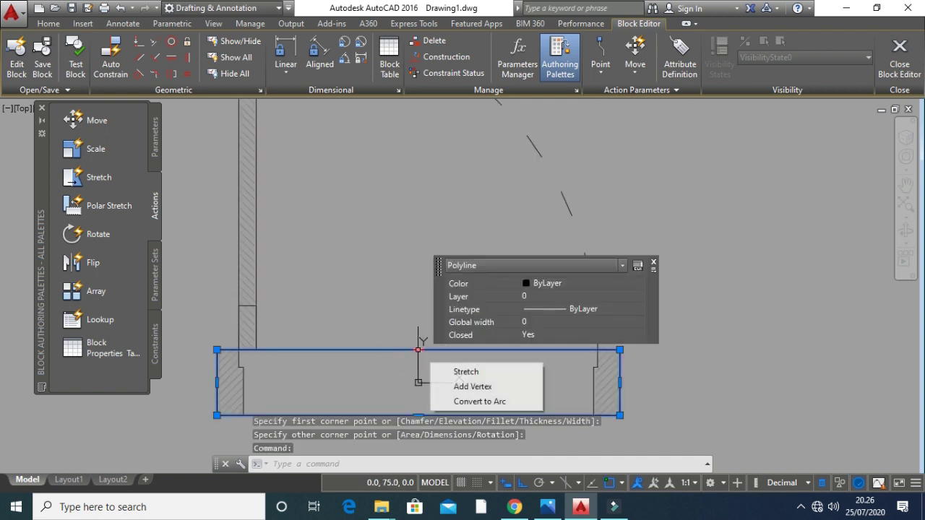
left_click(418, 351)
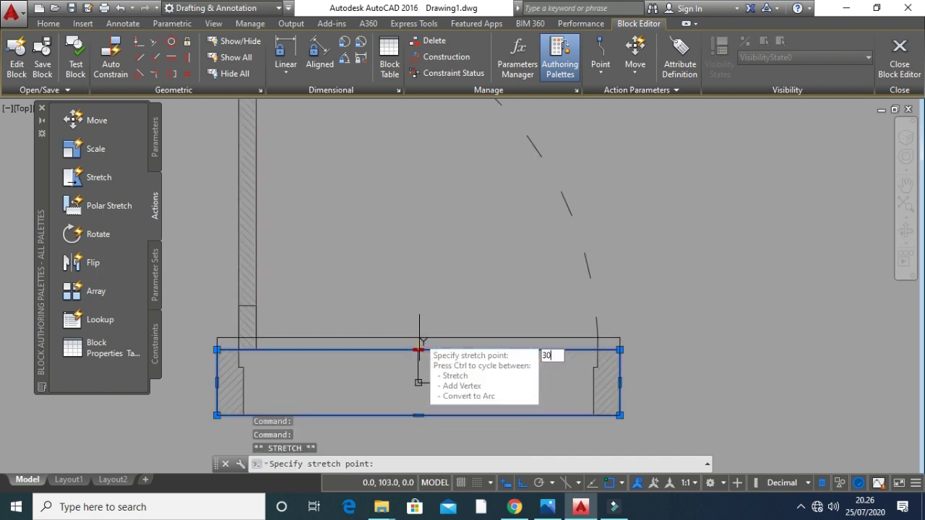
type("30")
key("Return")
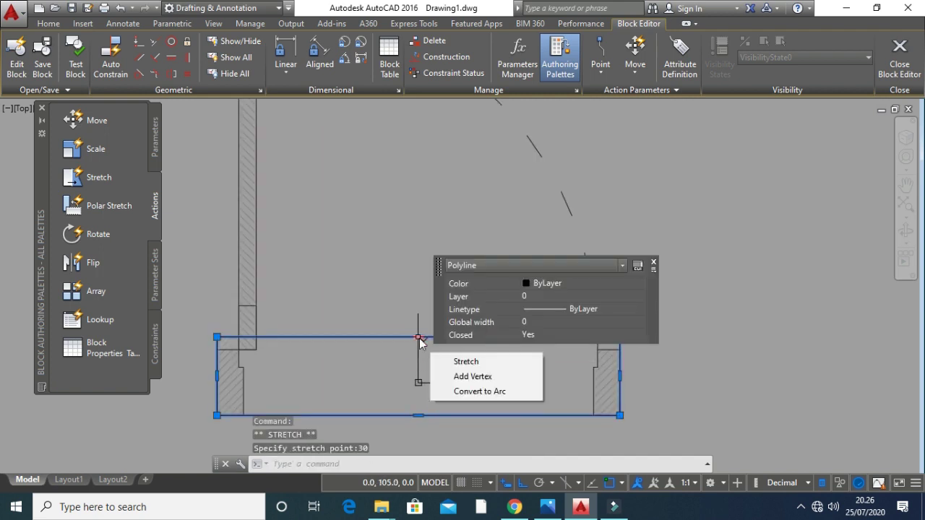
left_click(418, 416)
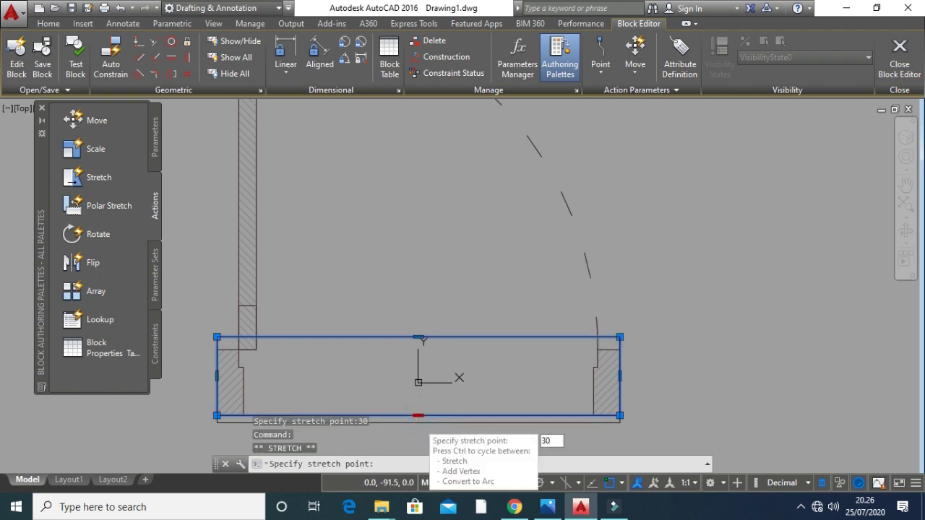
left_click(418, 427)
key("Escape")
key("Escape")
key("Escape")
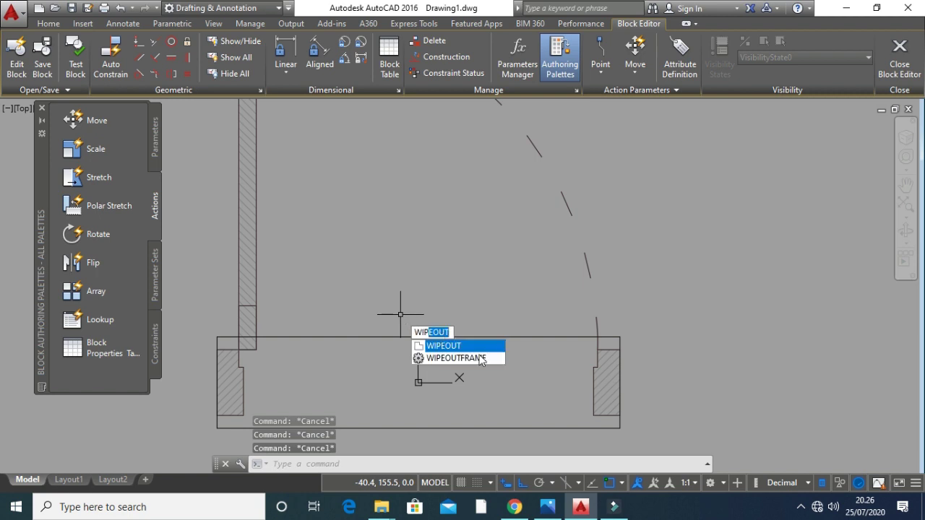
Create a wipeout from the closed rectangle around the door opening and erase the source polyline.
key("Return")
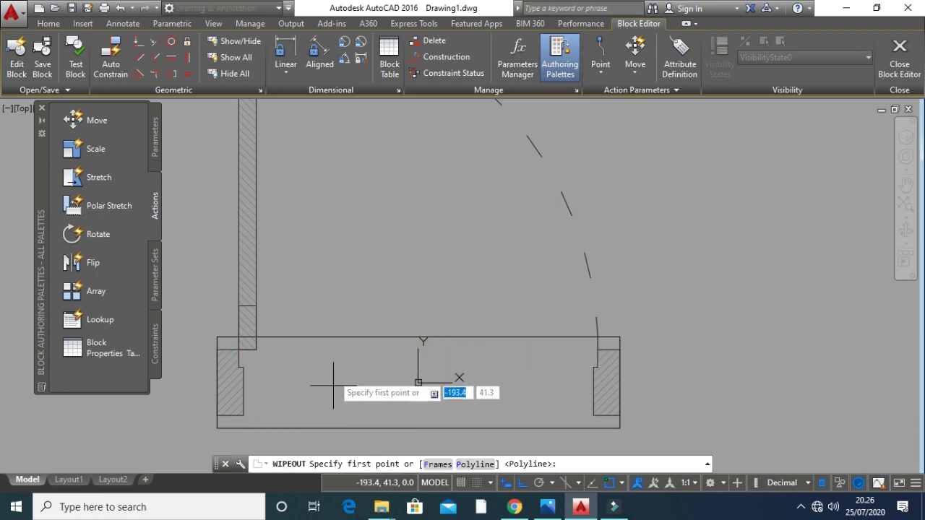
type("p")
key("Return")
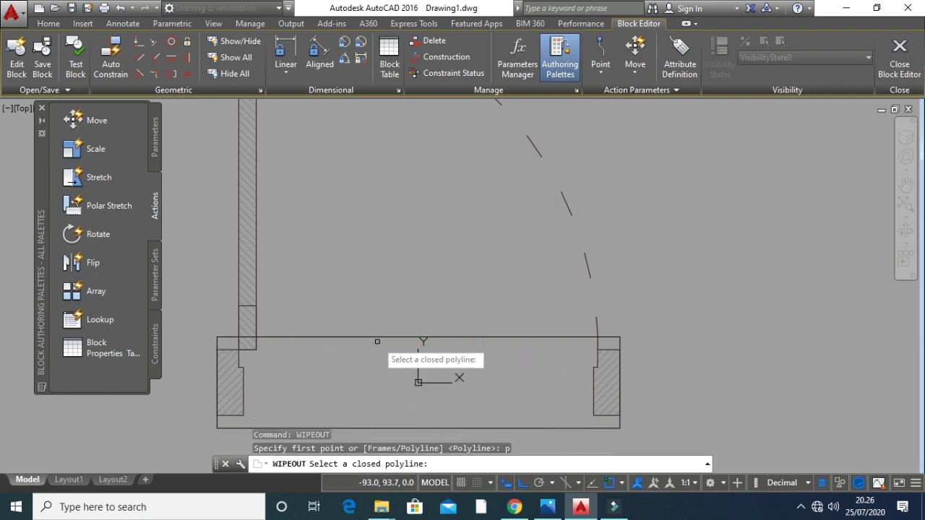
left_click(378, 340)
left_click(353, 309)
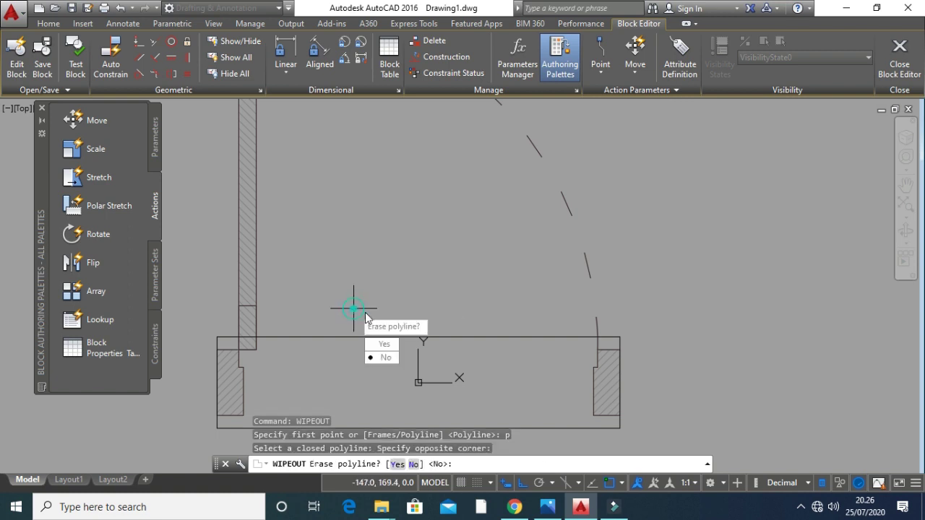
left_click(381, 346)
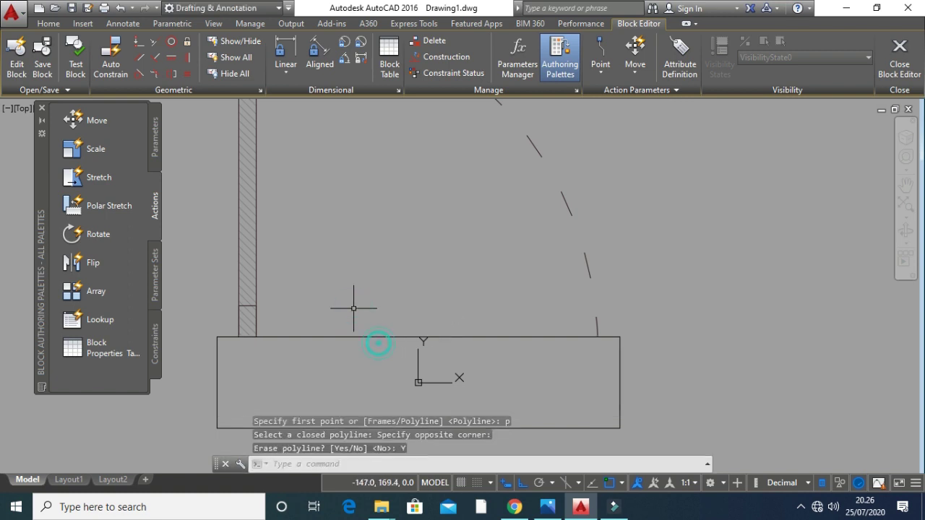
Send the wipeout to the back of the draw order, behind the door frames and panel.
left_click(397, 337)
right_click(400, 339)
mouse_move(499, 301)
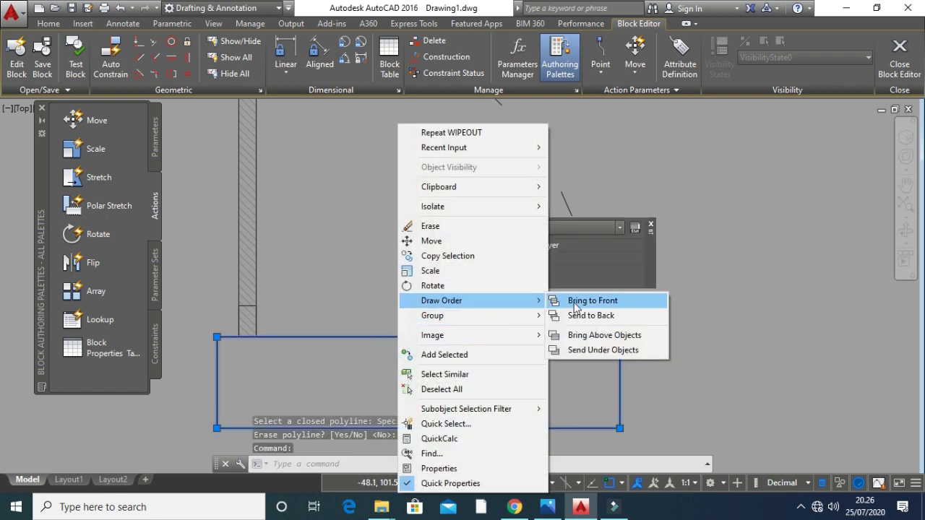
left_click(586, 316)
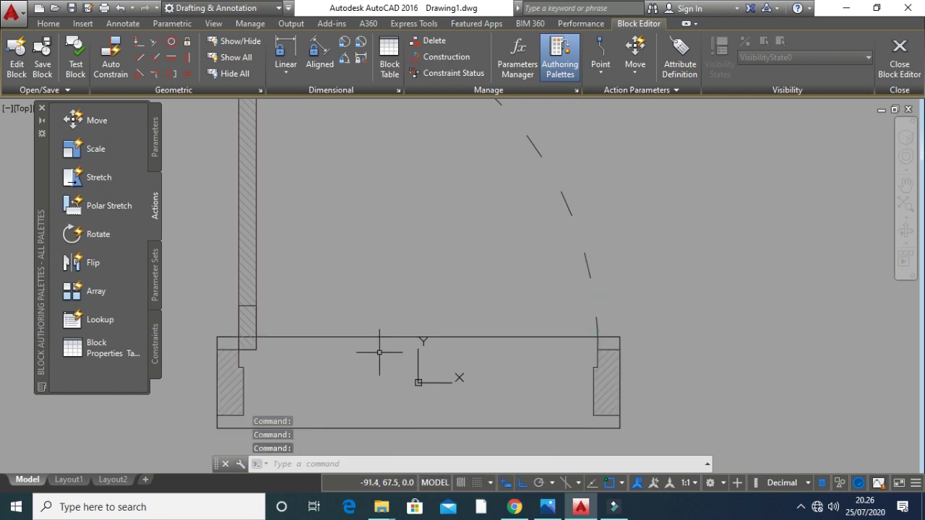
key("Return")
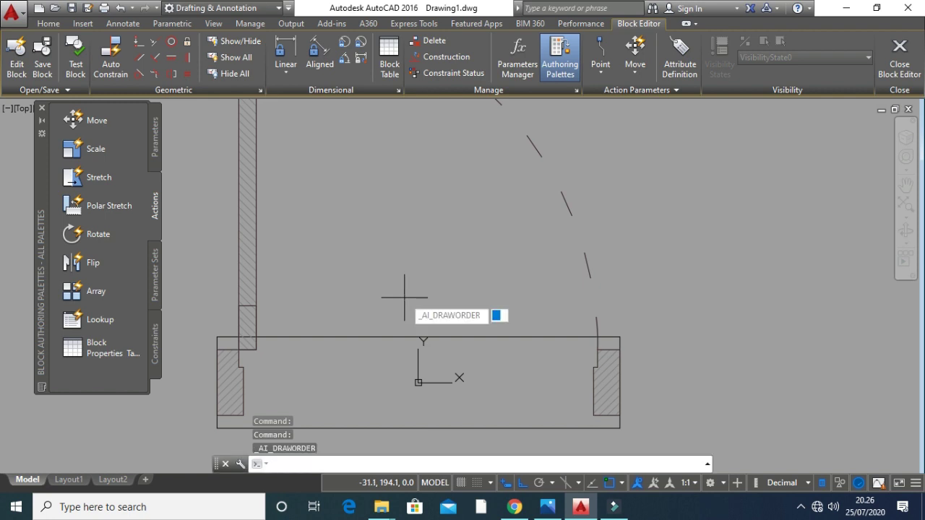
key("Escape")
key("Escape")
Hide the wipeout's border by setting WIPEOUTFRAME to 0.
type("wip")
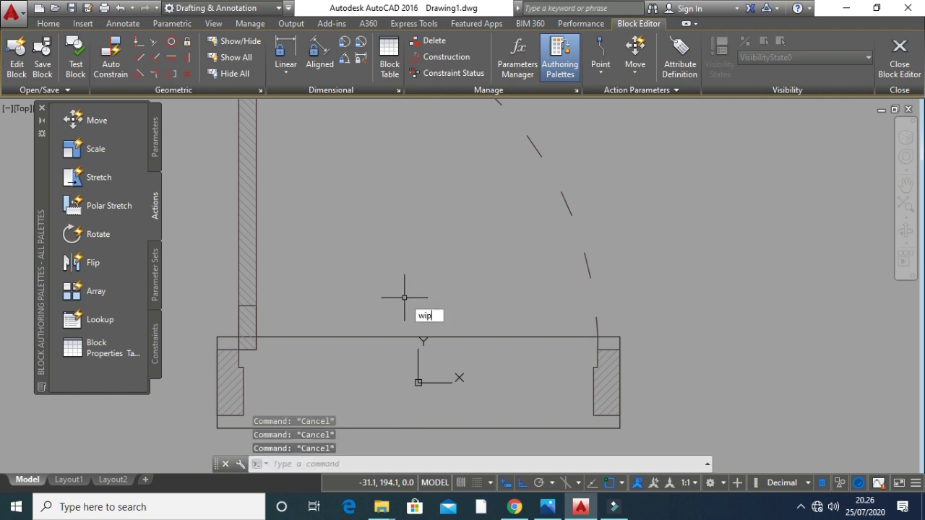
left_click(470, 341)
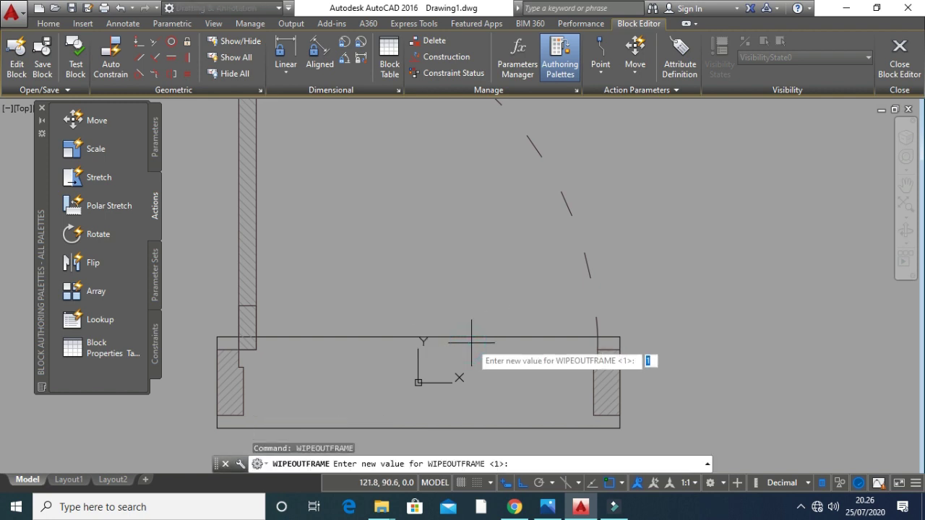
type("0")
key("Return")
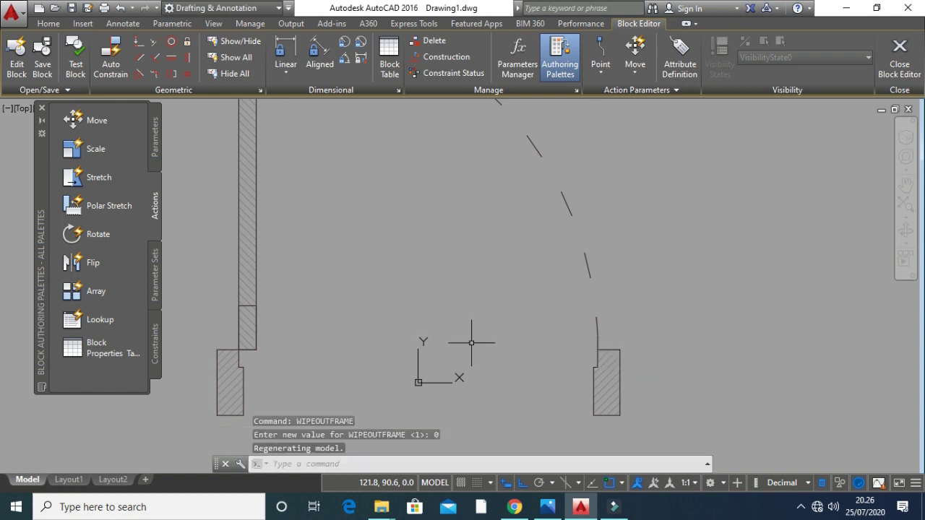
scroll(519, 307, "down", 3)
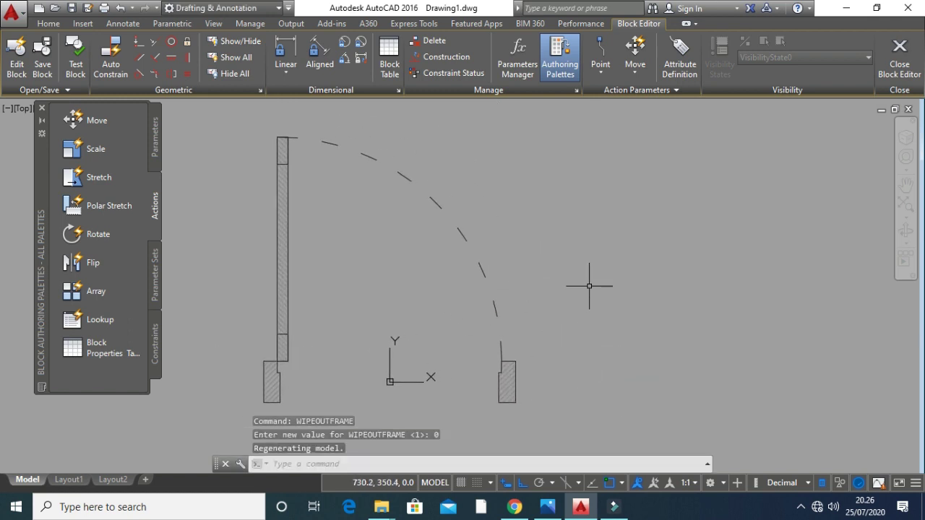
Close the Block Editor and save the changes to the pintu_800 block.
left_click(899, 58)
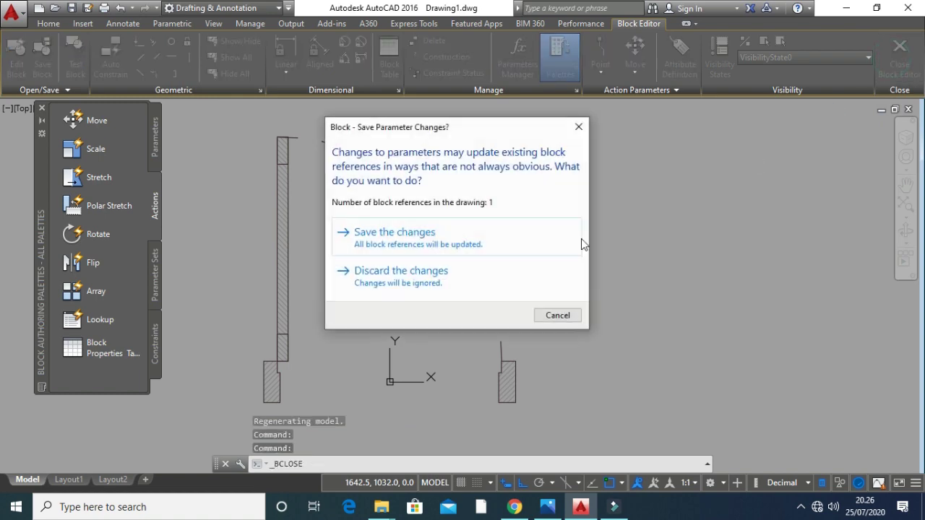
left_click(410, 238)
scroll(425, 324, "down", 5)
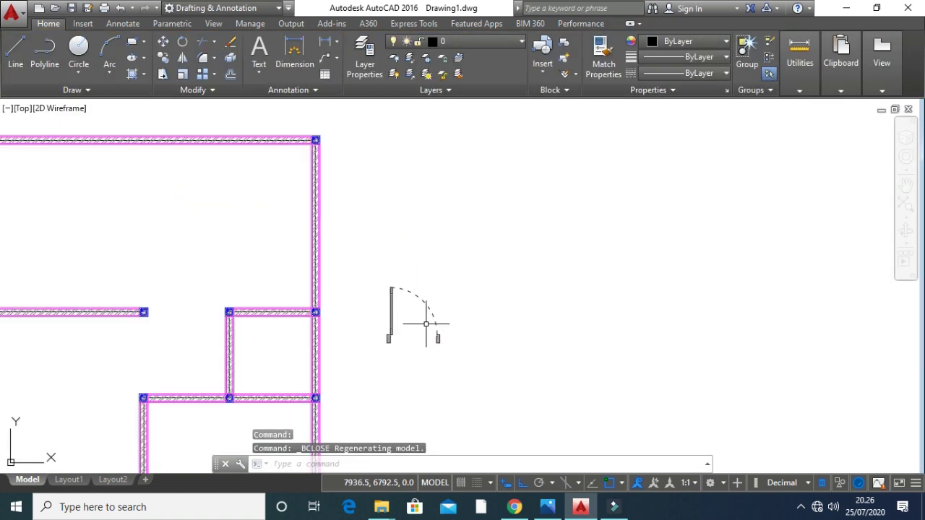
mouse_move(425, 323)
middle_mouse_down()
mouse_move(541, 299)
mouse_move(526, 294)
middle_mouse_up()
scroll(540, 295, "down", 2)
key("Escape")
key("Escape")
key("Escape")
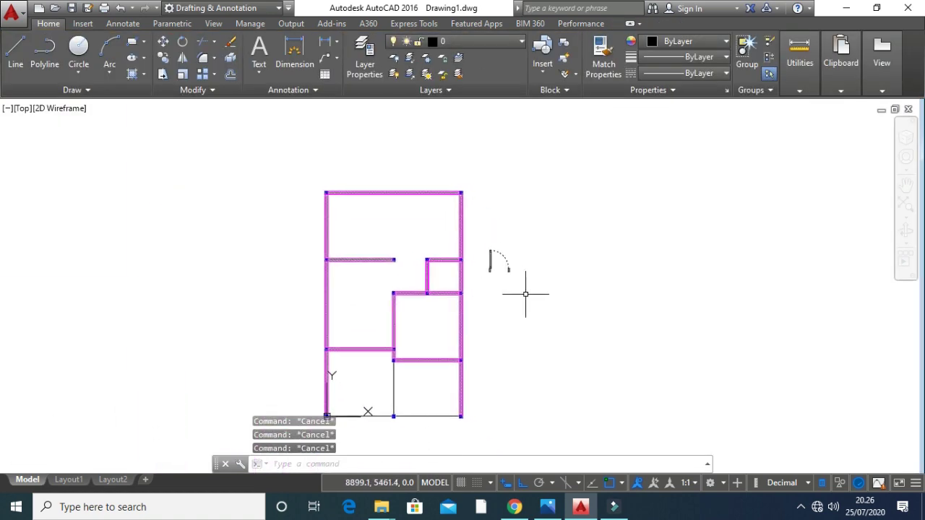
Move the door block into the lower-left horizontal wall so its right frame meets the midpoint of the column's left side.
type("m")
key("Return")
left_click(568, 299)
left_click(479, 226)
scroll(485, 231, "up", 6)
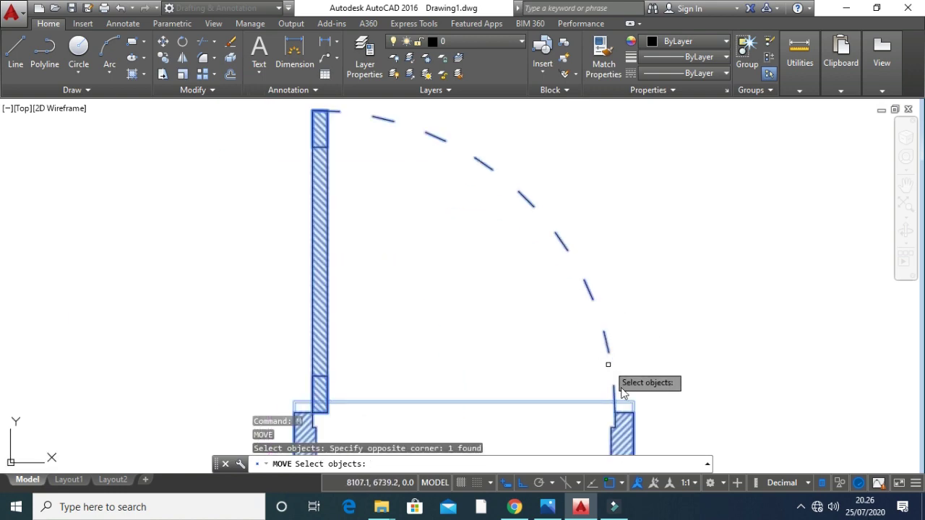
key("Return")
left_click(505, 278)
scroll(463, 290, "down", 5)
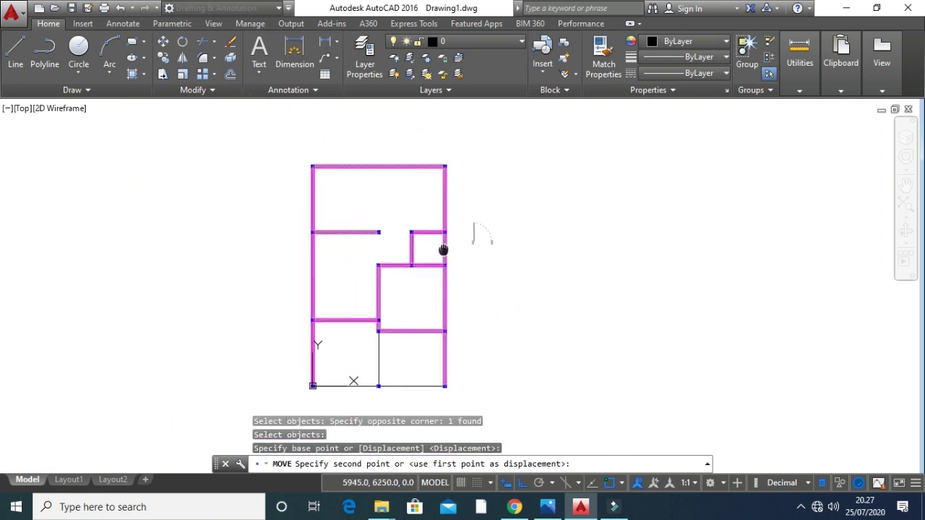
scroll(387, 313, "up", 5)
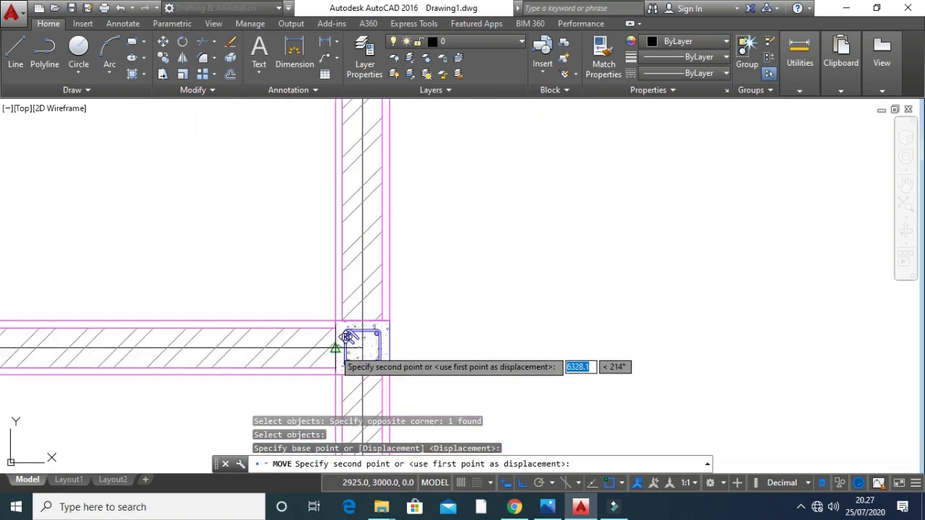
left_click(314, 357)
middle_click_drag(313, 357, 485, 337)
scroll(456, 332, "down", 6)
middle_click_drag(451, 370, 369, 377)
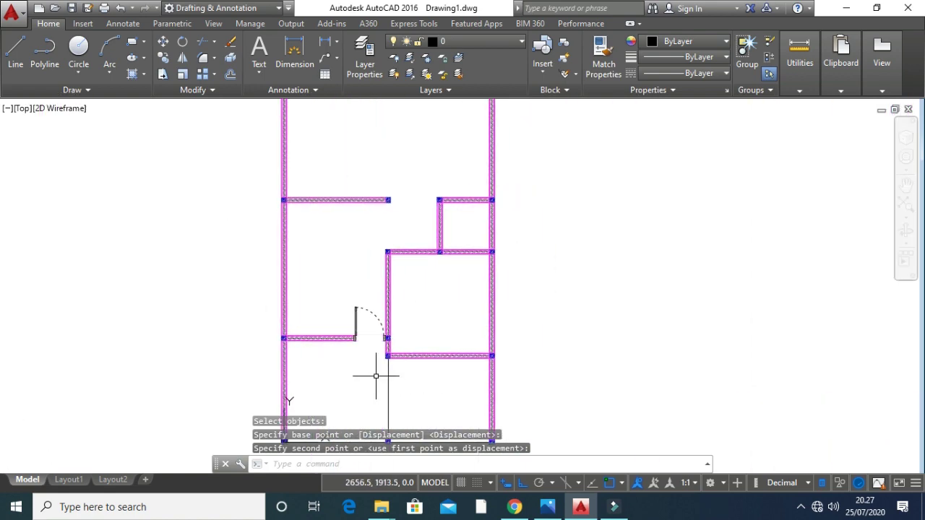
mouse_move(420, 330)
middle_mouse_down()
mouse_move(355, 353)
mouse_move(331, 342)
middle_mouse_up()
Check the door positions and swing directions in the hand-drawn floor plan in Photos, and return to AutoCAD.
key("alt+Tab")
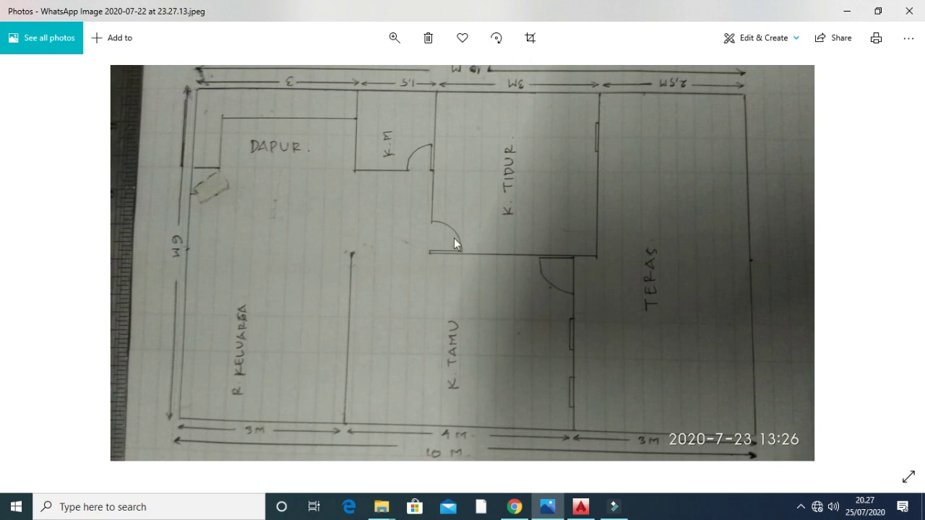
key("alt+Tab")
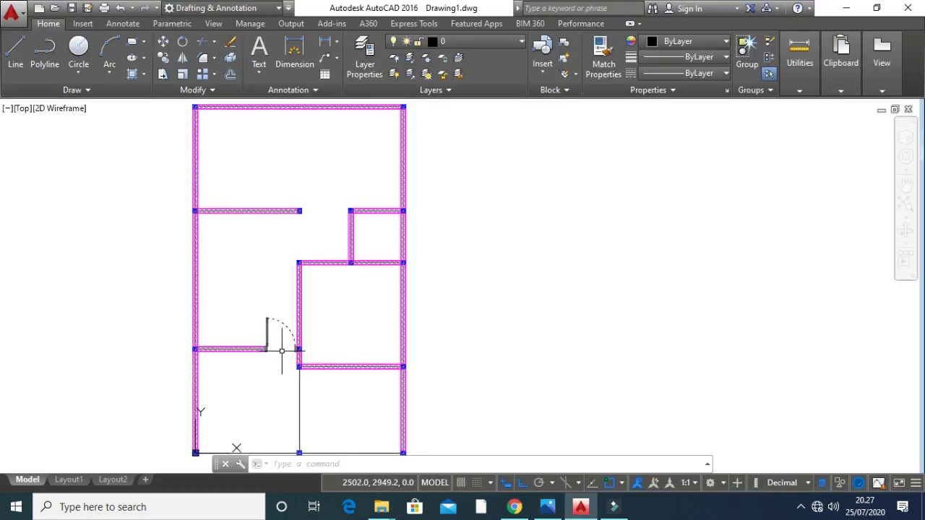
key("alt+Tab")
key("alt+Tab")
Insert another pintu_800 door block at scale 1 in the open middle of the K. TIDUR room.
scroll(288, 347, "up", 6)
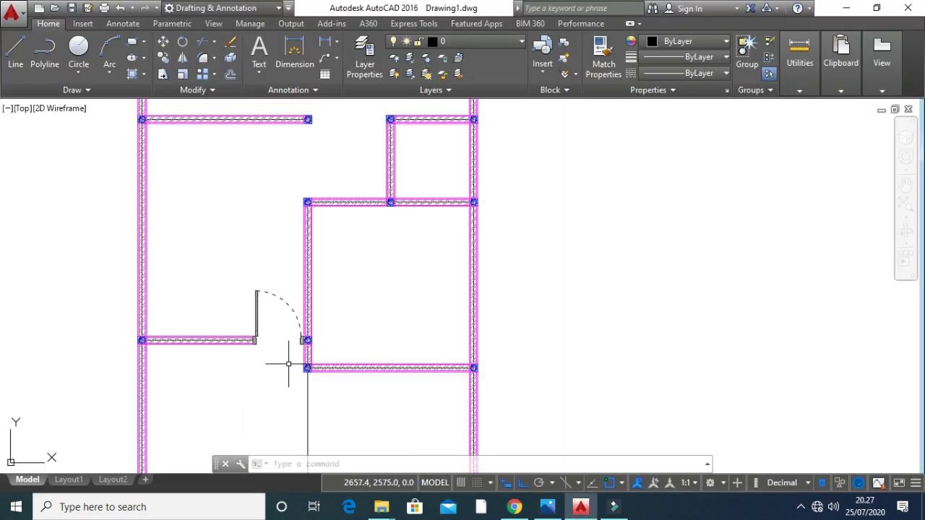
key("Escape")
key("Return")
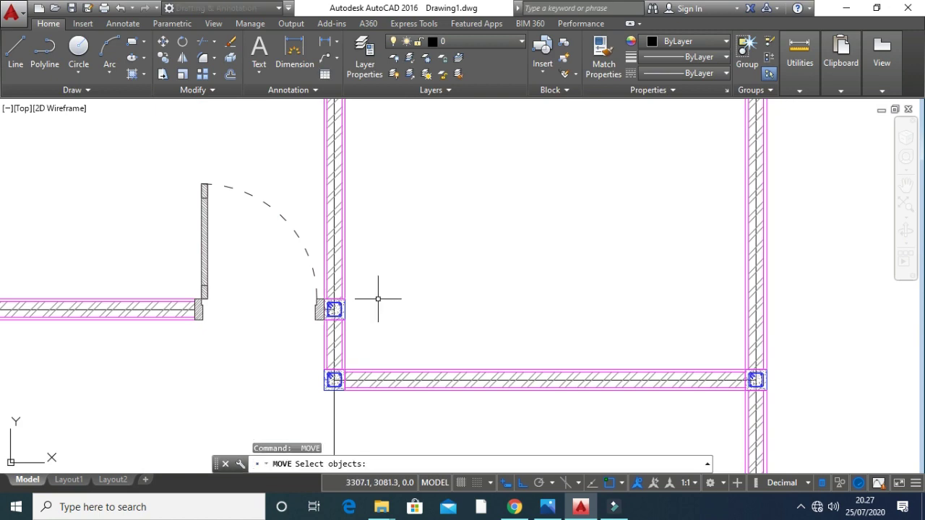
key("Escape")
type("I")
key("Return")
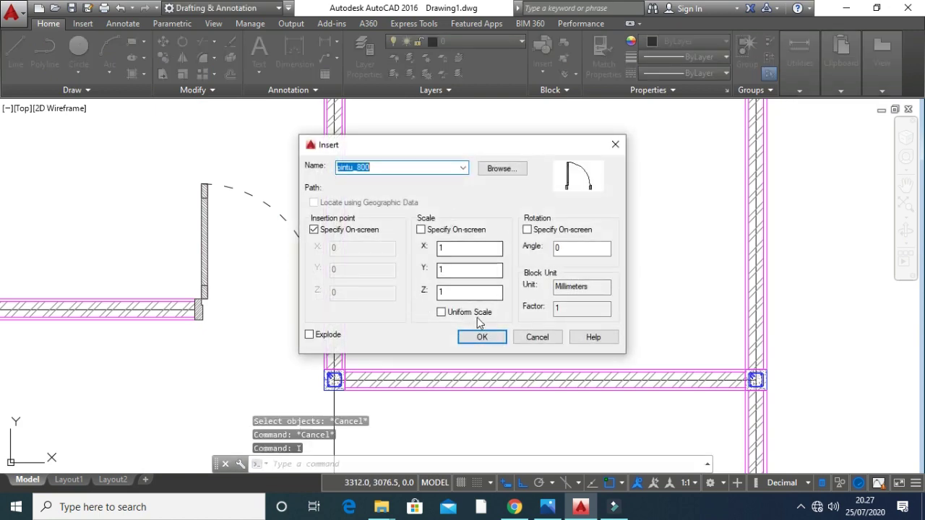
left_click(481, 336)
scroll(441, 343, "down", 6)
scroll(466, 341, "up", 4)
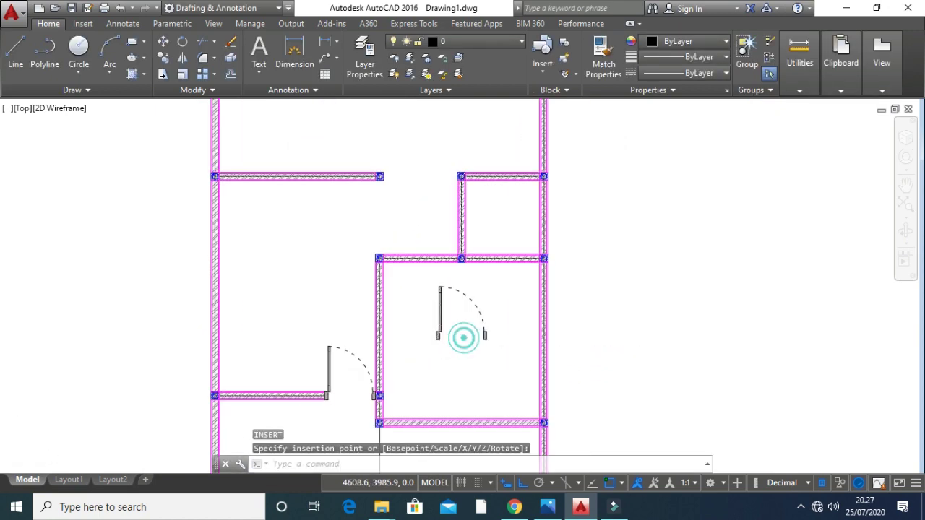
Try to mirror the new door block about a horizontal line through its frame midpoints, keeping the source object.
type("MI")
key("Return")
left_click(542, 378)
left_click(368, 289)
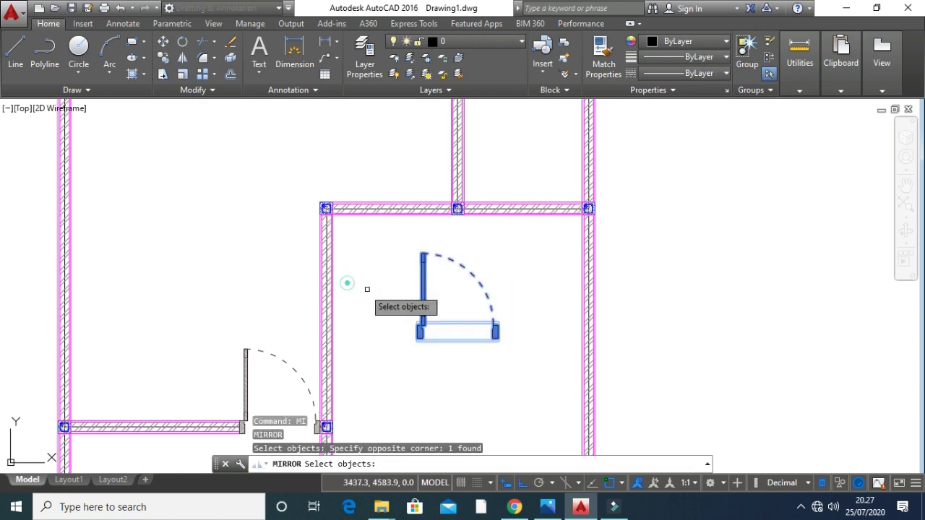
key("Return")
scroll(426, 333, "up", 5)
left_click(409, 337)
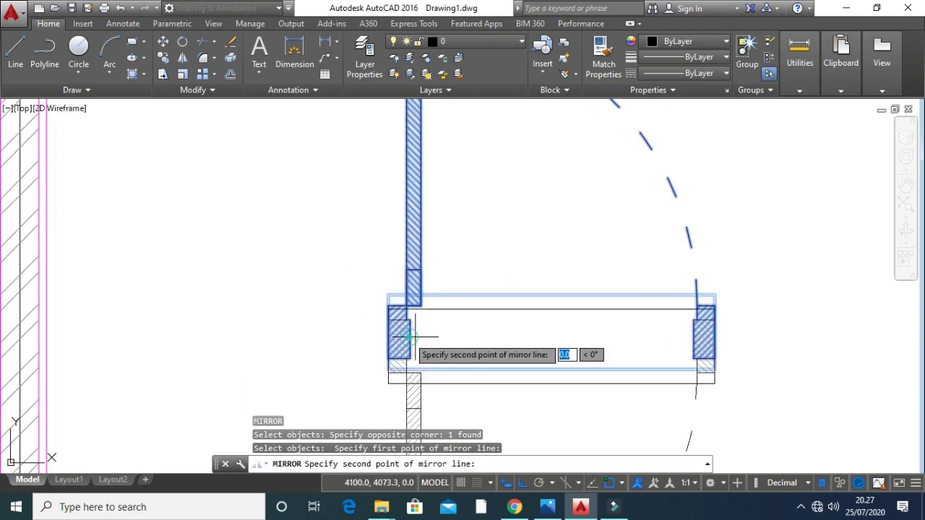
left_click(692, 338)
key("Return")
scroll(636, 351, "down", 4)
middle_click_drag(636, 351, 479, 347)
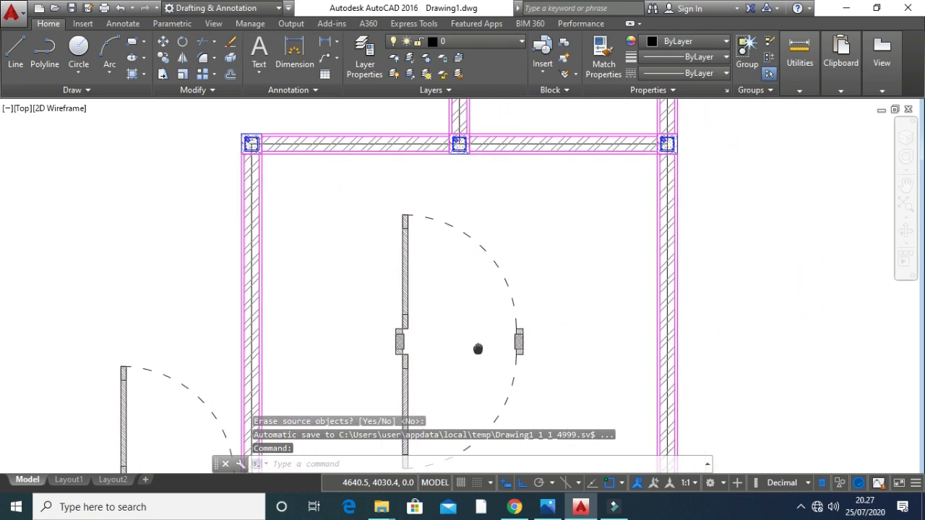
Undo the last mirror of the door block.
key("Escape")
key("Escape")
key("ctrl+z")
key("ctrl+z")
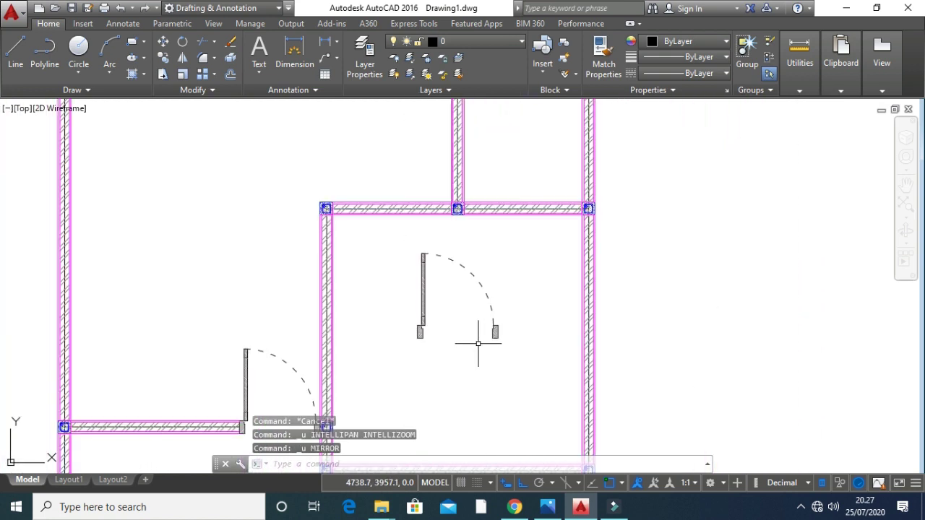
Mirror the new door block about a horizontal line through its frame midpoints and erase the source so it swings downward.
key("Return")
left_click(531, 340)
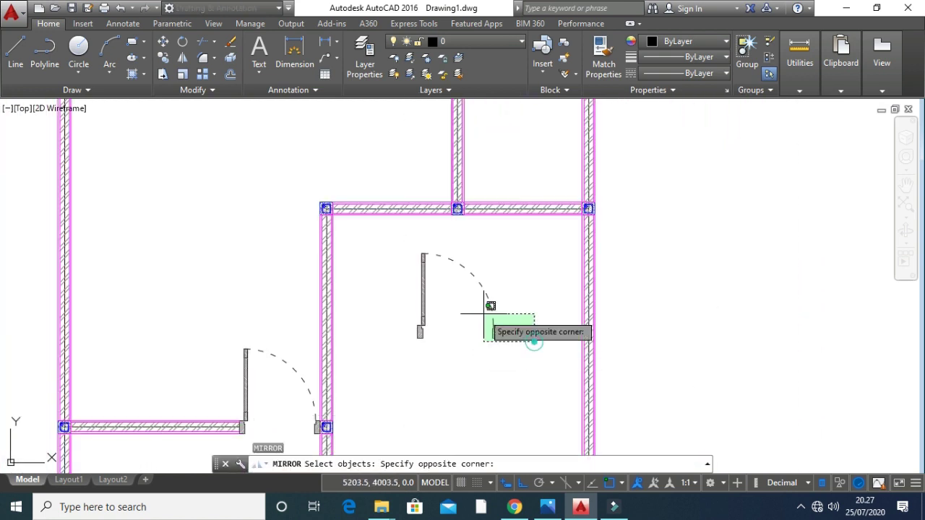
left_click(412, 263)
scroll(431, 342, "up", 5)
left_click(405, 305)
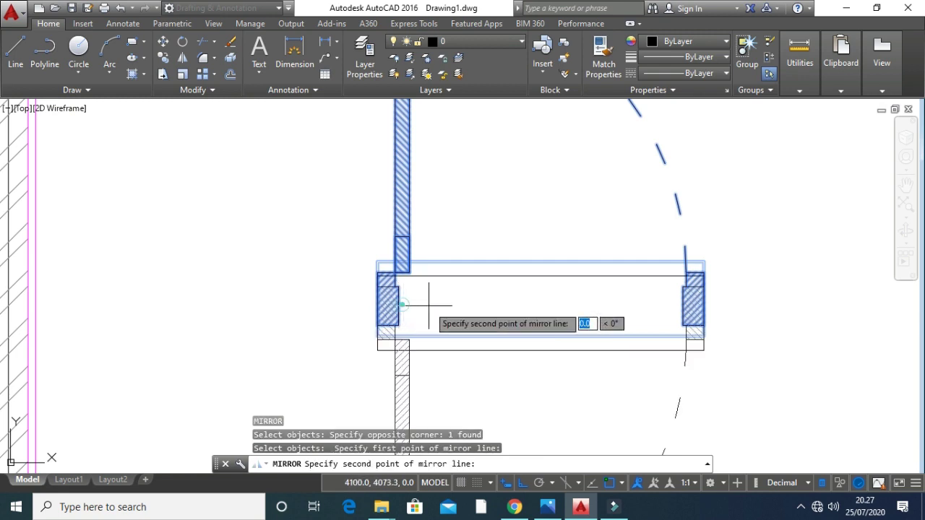
left_click(680, 308)
left_click(709, 343)
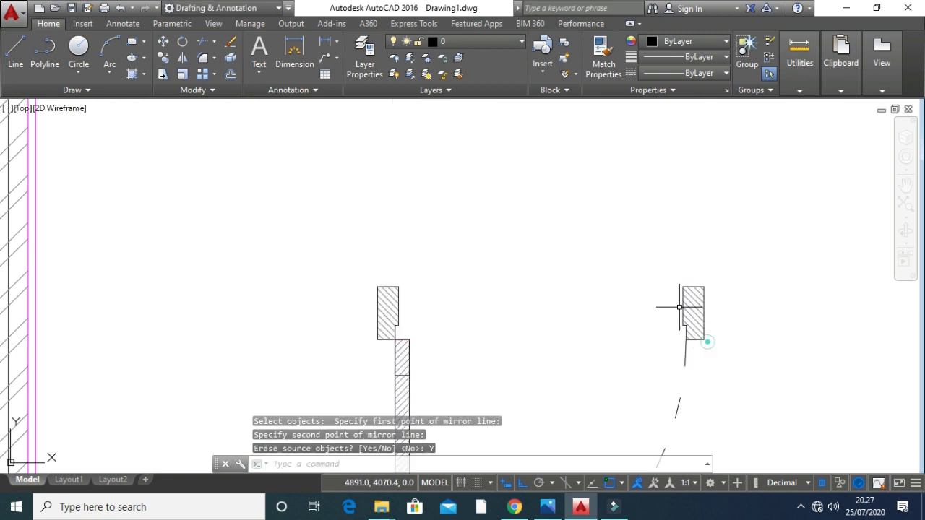
scroll(506, 298, "down", 4)
key("Escape")
key("Escape")
key("Escape")
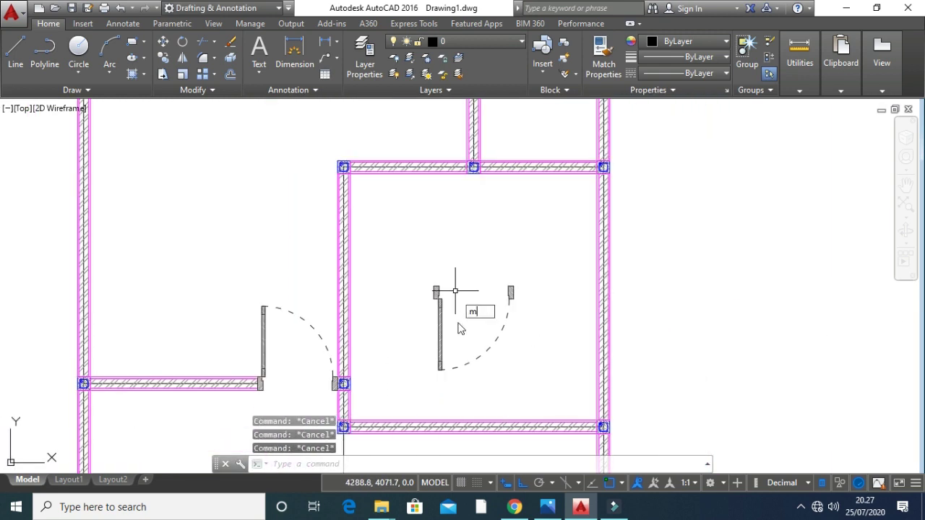
Move the mirrored door into the K. TIDUR room's upper wall so its left frame meets the midpoint of the corner column's right side.
key("Return")
left_click(456, 290)
left_click(417, 258)
key("Return")
scroll(432, 289, "up", 3)
left_click(435, 299)
scroll(383, 282, "down", 3)
middle_click_drag(383, 282, 396, 360)
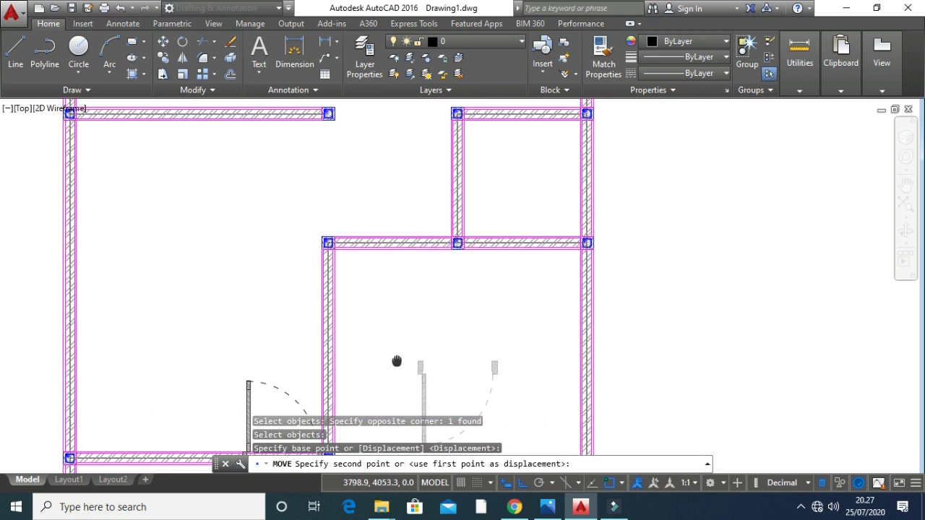
scroll(340, 217, "up", 5)
left_click(318, 164)
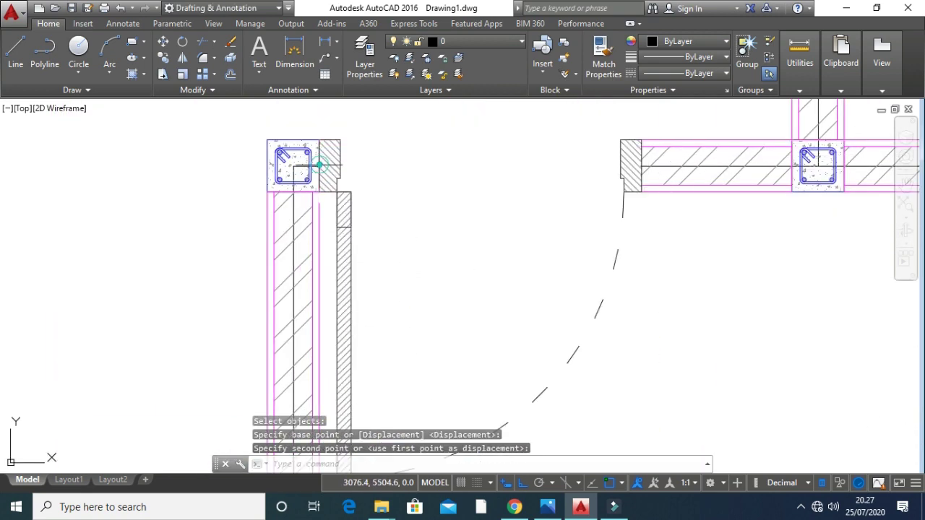
Check the K.M bathroom door's position and swing in the hand-drawn plan in Photos, and return to AutoCAD.
scroll(410, 246, "down", 3)
middle_click_drag(410, 246, 375, 324)
scroll(496, 354, "down", 3)
mouse_move(505, 357)
middle_mouse_down()
mouse_move(381, 326)
mouse_move(362, 306)
mouse_move(364, 209)
middle_mouse_up()
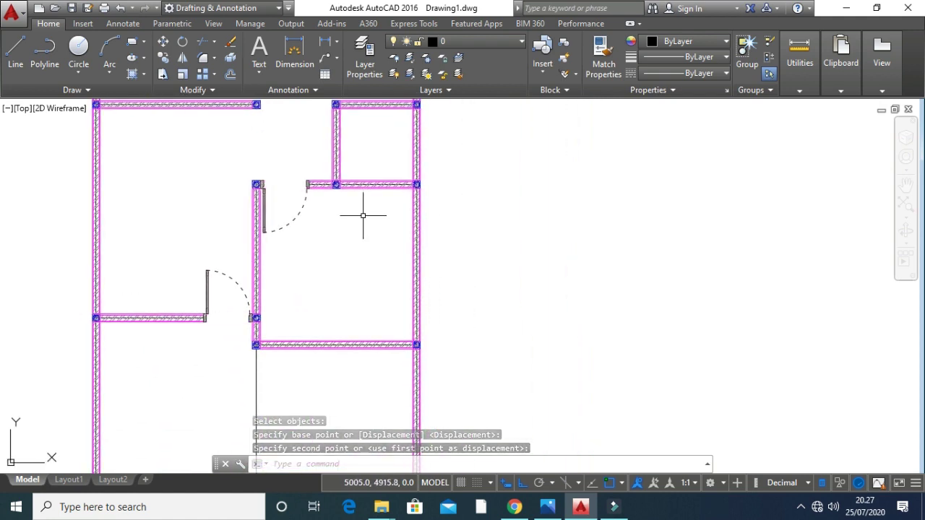
key("alt+Tab")
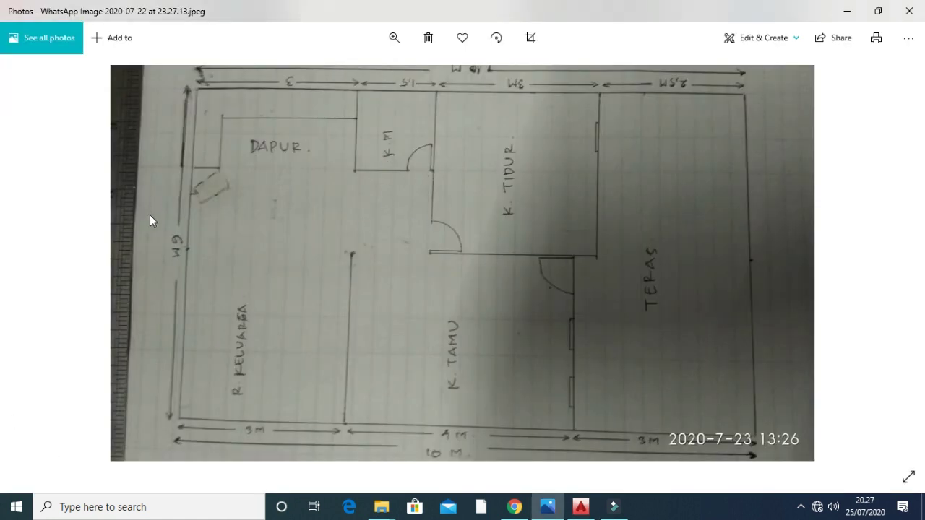
key("alt+Tab")
Insert another pintu_800 door block in the empty space outside the plan's right wall.
middle_click_drag(451, 283, 446, 388)
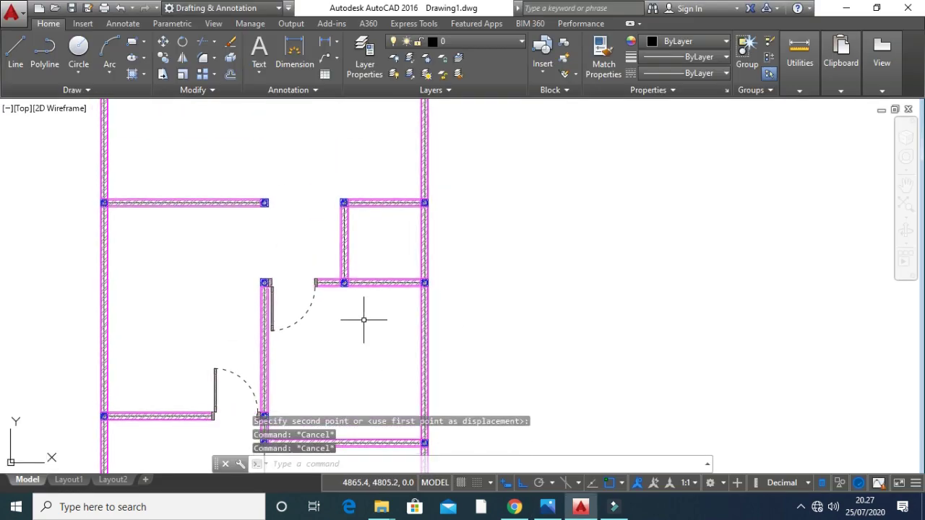
key("Return")
left_click(481, 337)
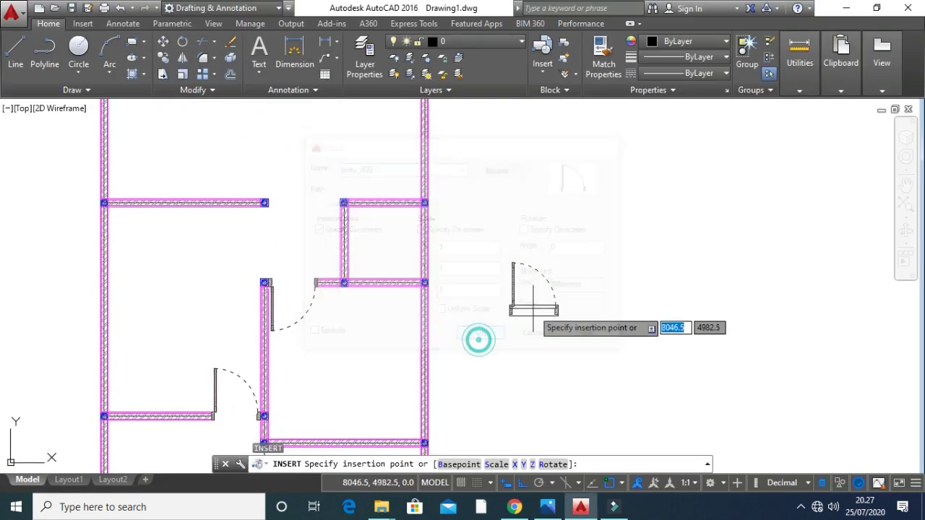
left_click(554, 324)
key("Escape")
key("Escape")
key("Escape")
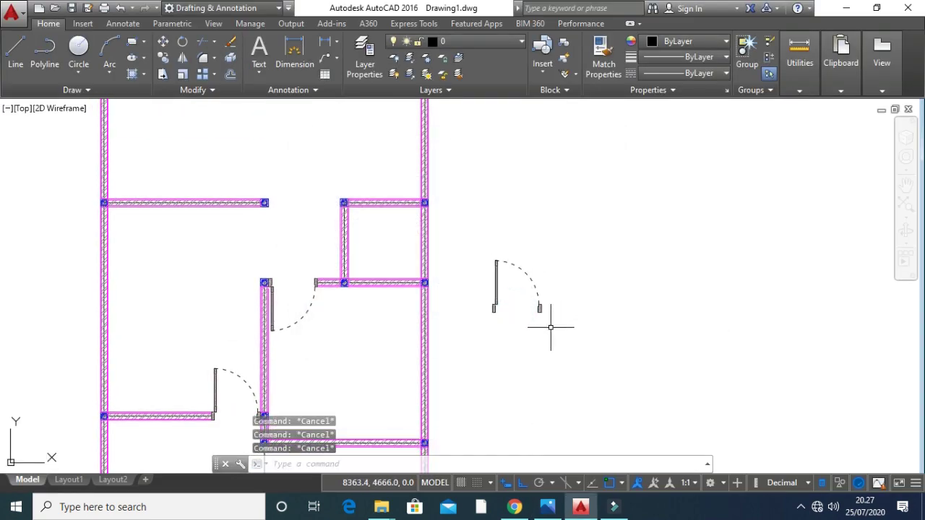
Rotate the newly inserted door block 90° clockwise about its left frame, checking the bathroom door's orientation against the sketch in Photos.
type("ro")
key("Return")
left_click(568, 344)
left_click(433, 227)
key("Return")
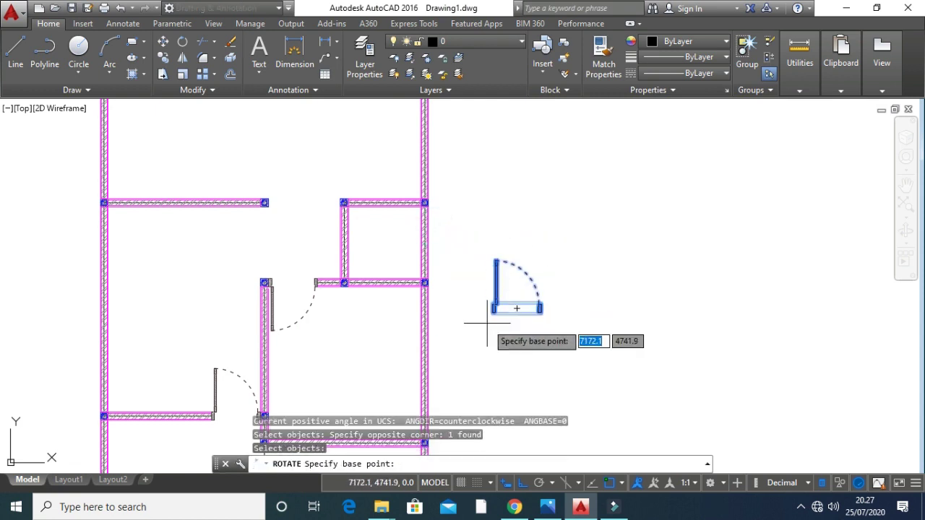
left_click(493, 304)
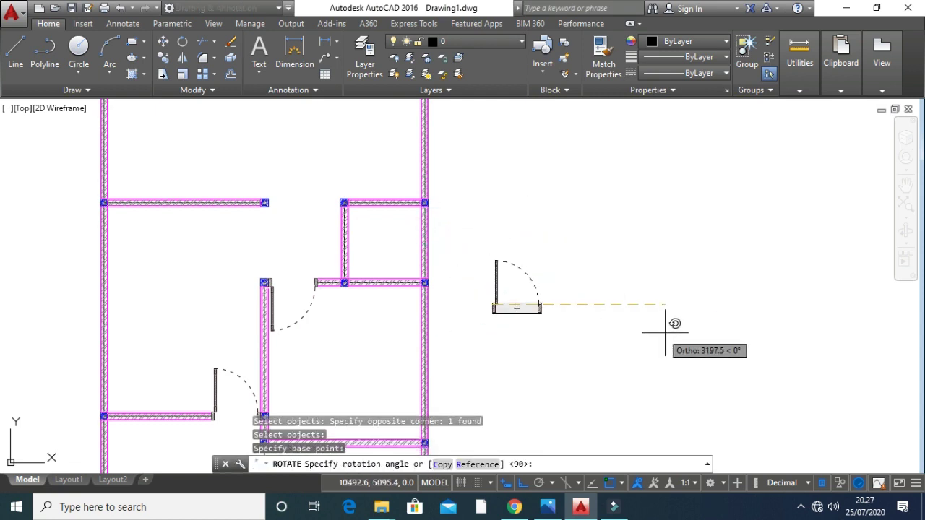
key("alt+Tab")
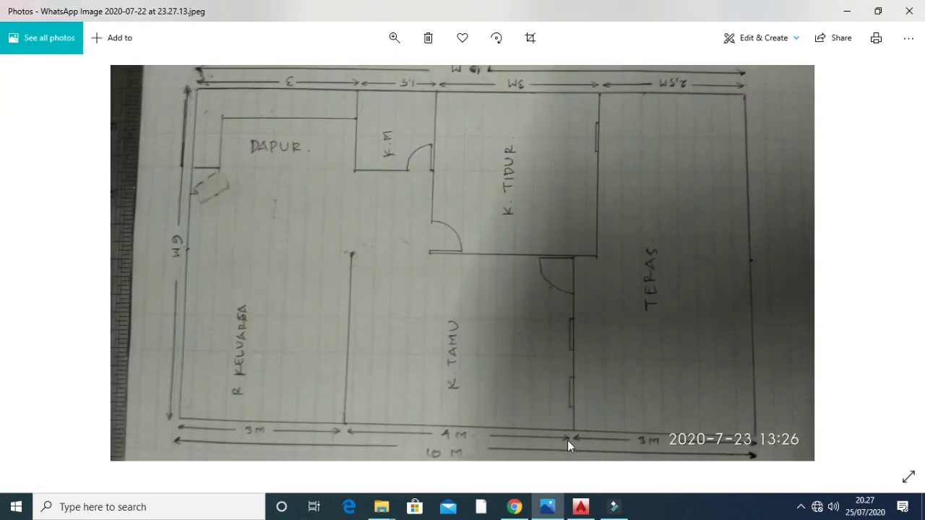
key("alt+Tab")
key("Escape")
key("Escape")
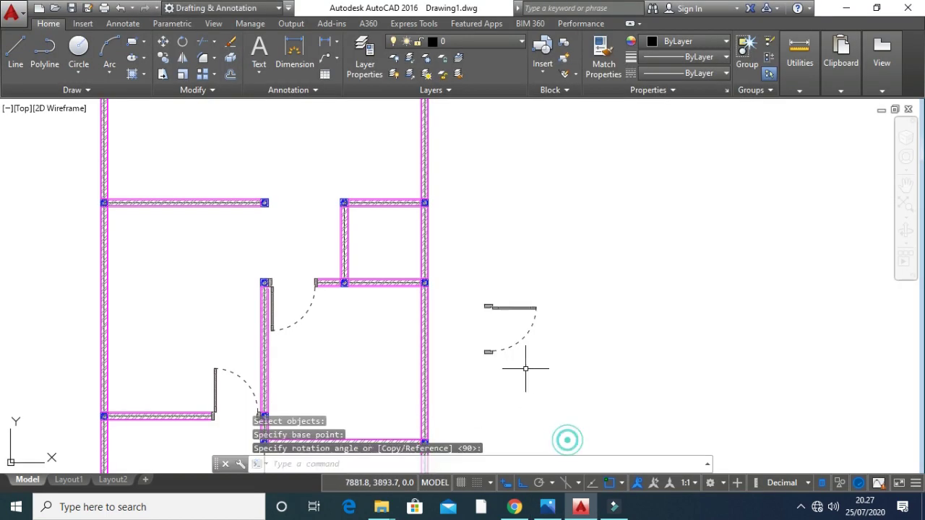
Mirror the rotated door block about a horizontal line just above it and erase the source object.
type("mi")
key("Return")
left_click(568, 376)
left_click(478, 275)
key("Return")
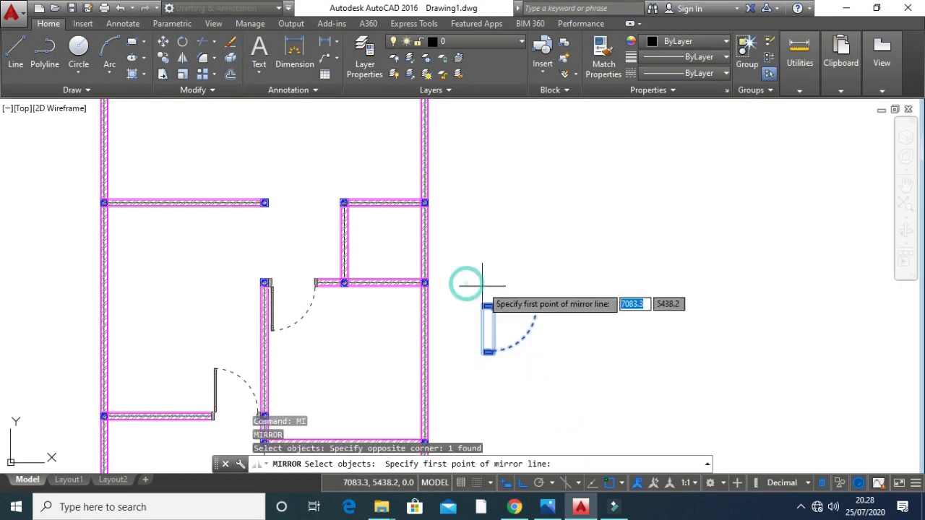
left_click(473, 281)
left_click(630, 282)
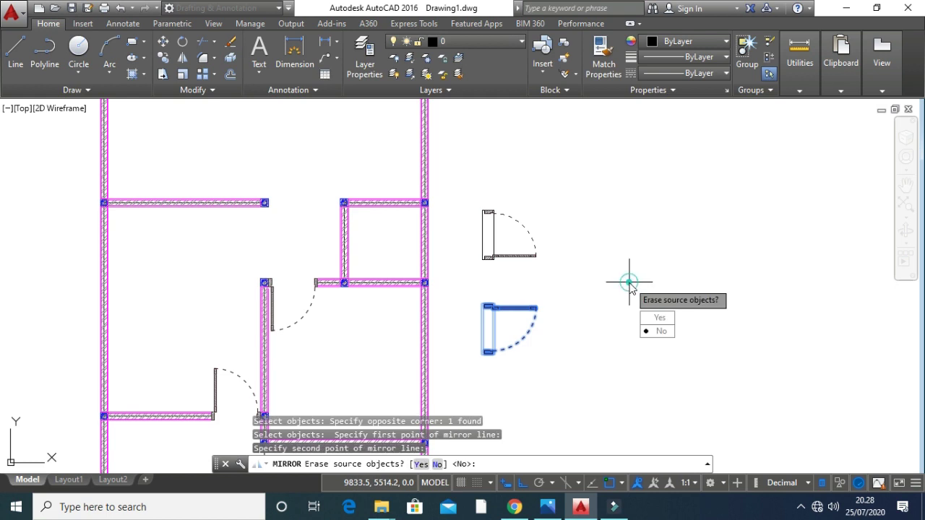
left_click(656, 319)
key("Escape")
key("Escape")
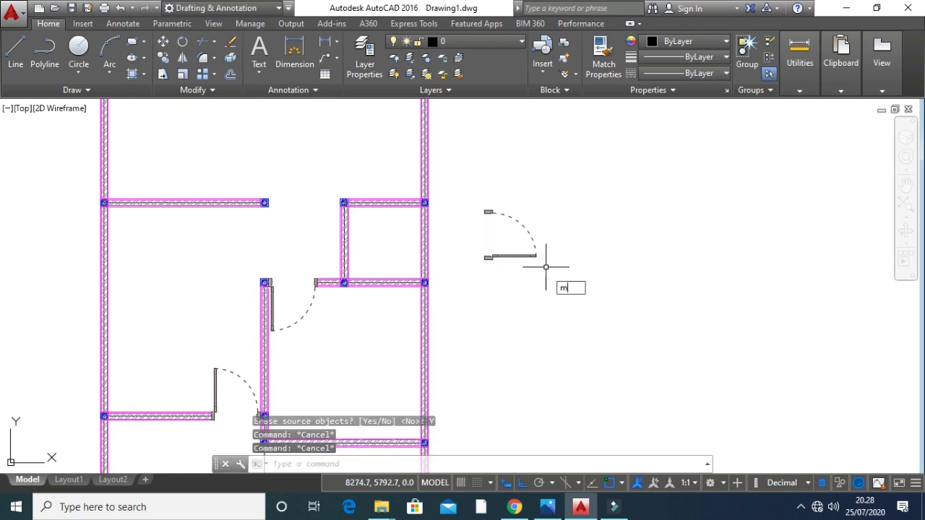
Move the door into the K.M room's left wall so its lower frame meets the midpoint of the lower column's top side.
key("Return")
left_click(551, 278)
left_click(471, 182)
key("Return")
scroll(495, 244, "up", 4)
left_click(479, 290)
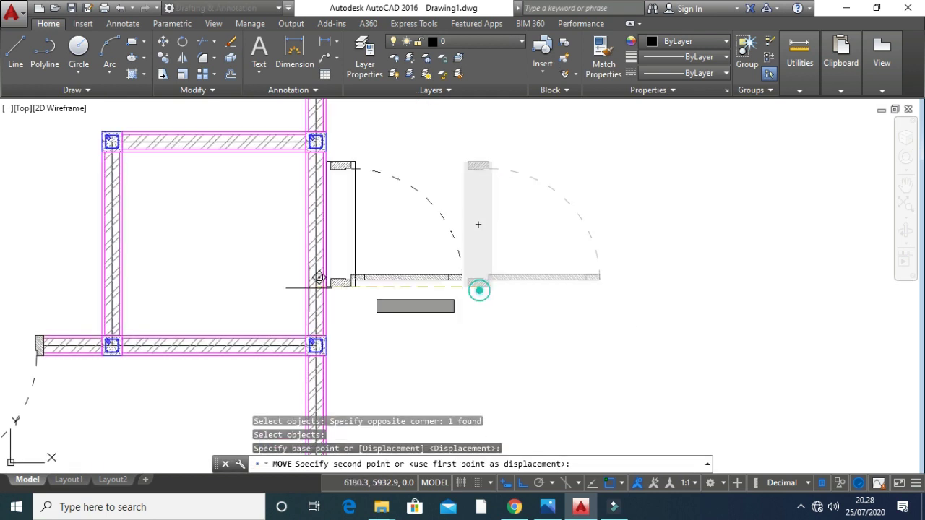
scroll(127, 331, "up", 4)
left_click(93, 331)
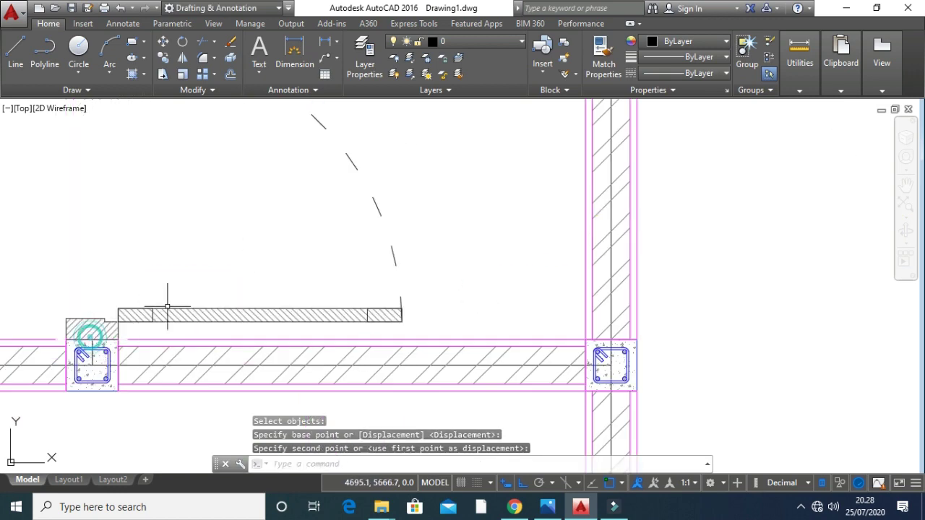
scroll(167, 307, "down", 5)
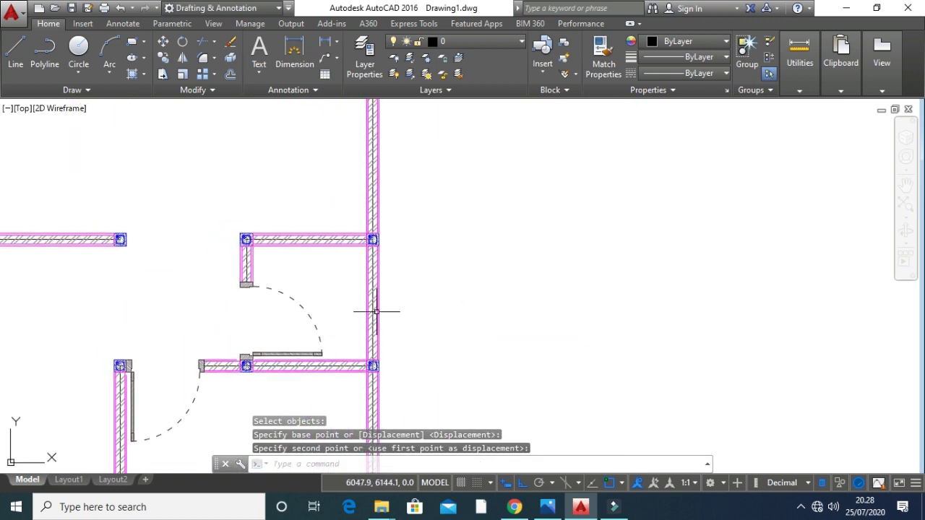
Make Kusen the current layer.
scroll(375, 312, "down", 5)
middle_click_drag(419, 313, 522, 326)
scroll(456, 320, "up", 6)
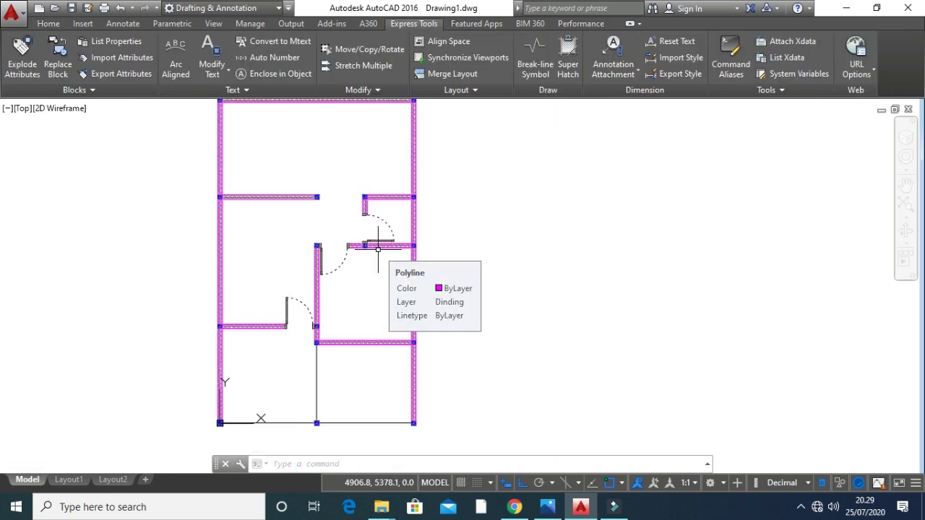
middle_click_drag(467, 256, 291, 297)
key("Escape")
key("Escape")
key("Escape")
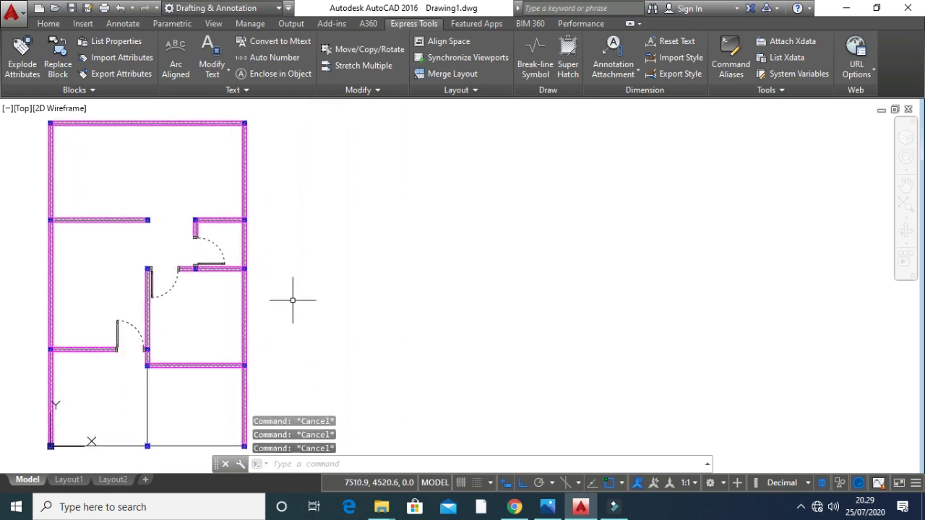
left_click(44, 23)
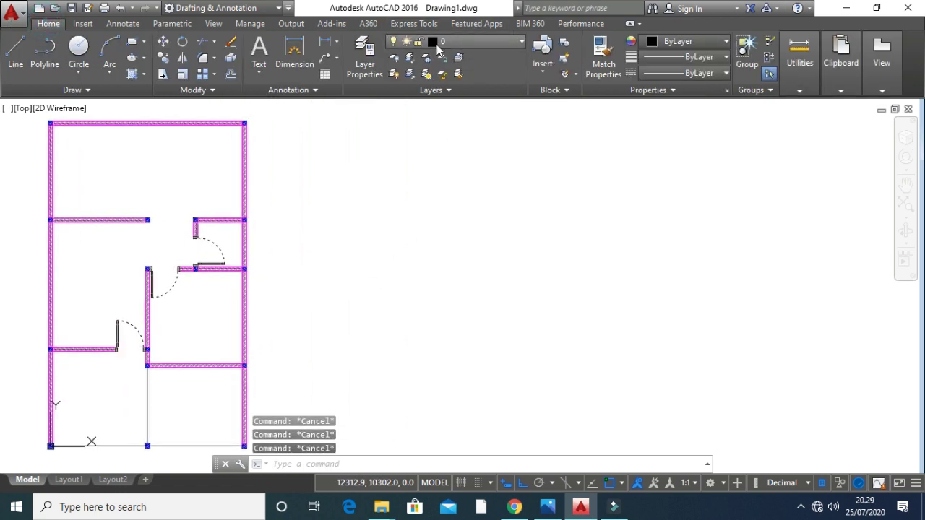
left_click(491, 40)
left_click(475, 138)
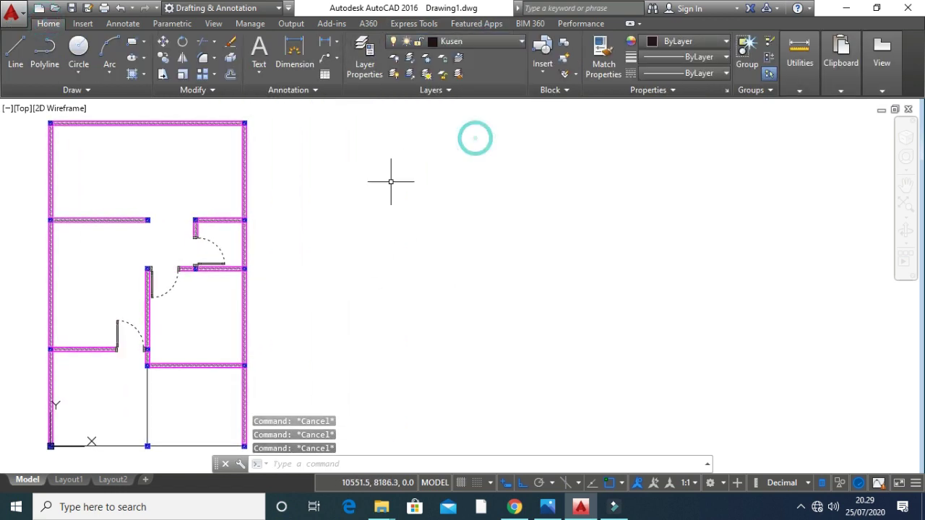
key("Return")
scroll(331, 311, "up", 3)
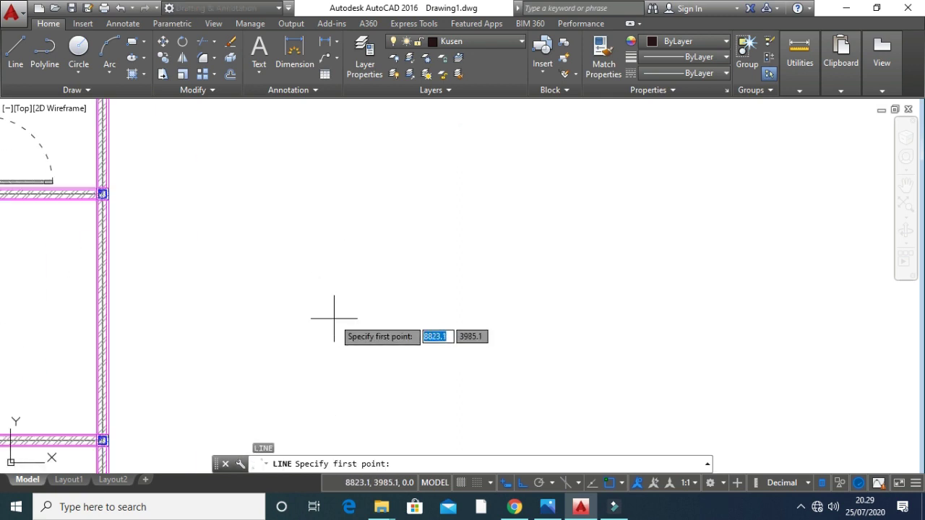
left_click(339, 343)
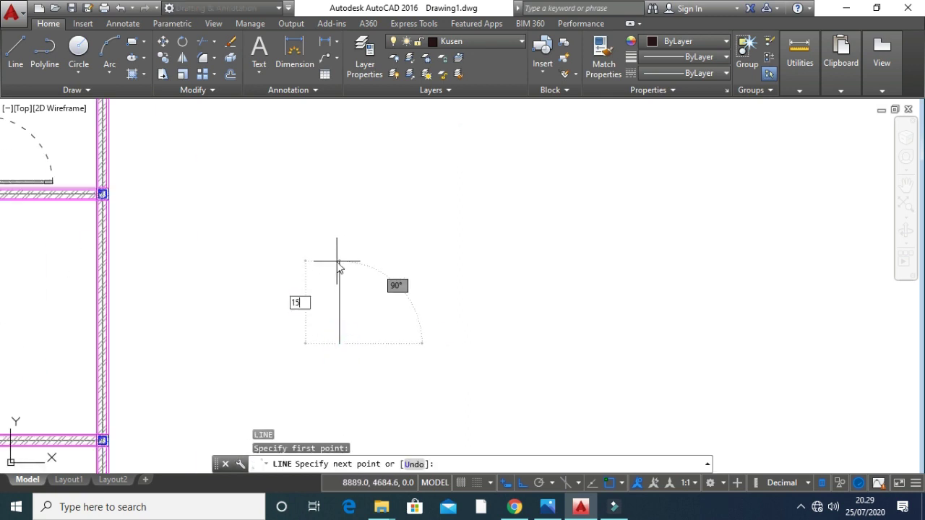
type("15")
key("Return")
key("Escape")
key("Escape")
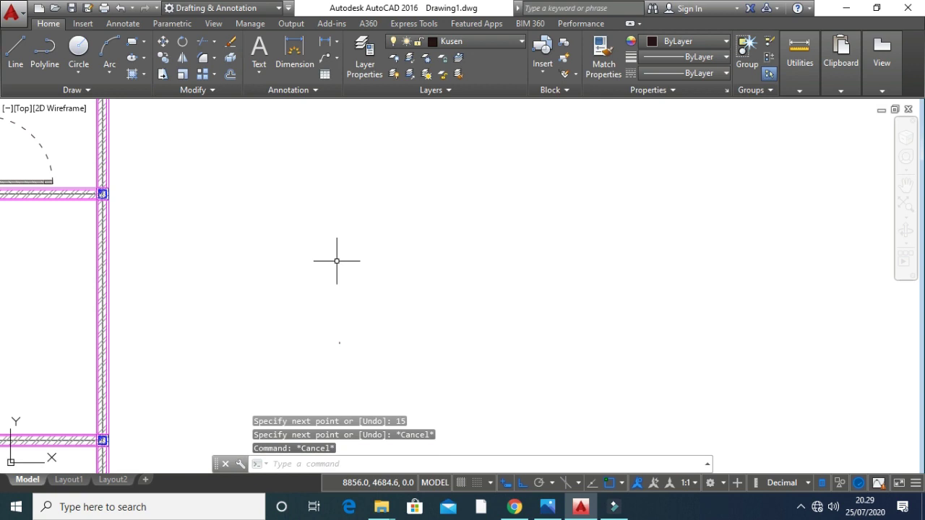
key("ctrl+z")
key("Escape")
key("Escape")
Draw a closed upright rectangle of lines, 60 wide and 150 high, in the empty space beside the floor plan.
key("Return")
left_click(359, 344)
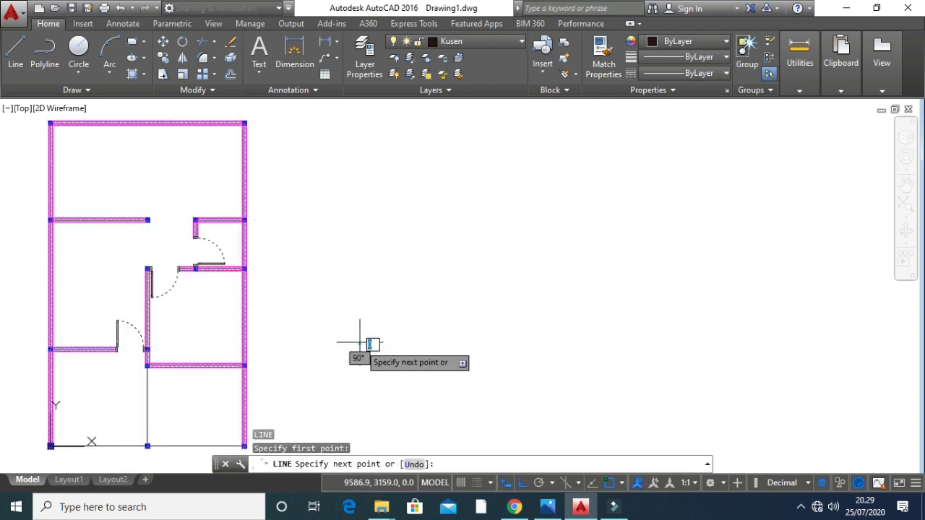
type("150")
key("Return")
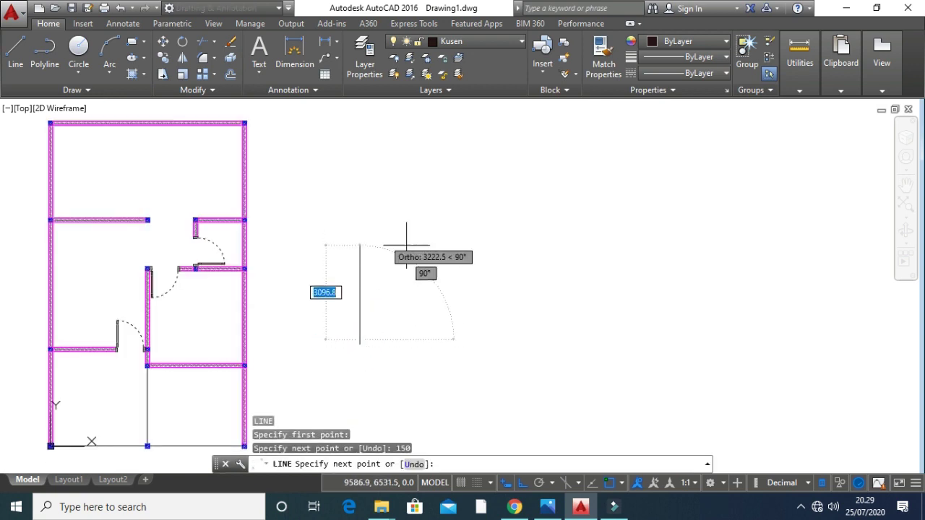
type("60")
key("Return")
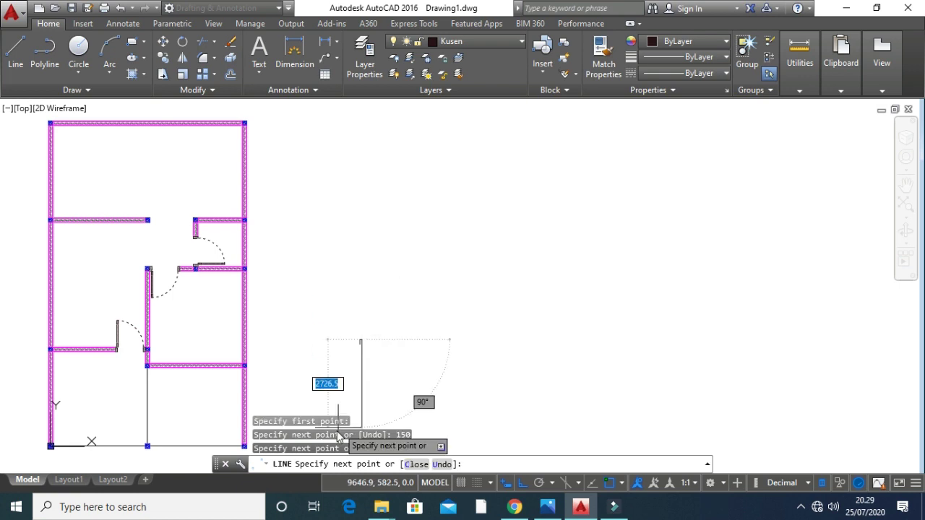
key("Return")
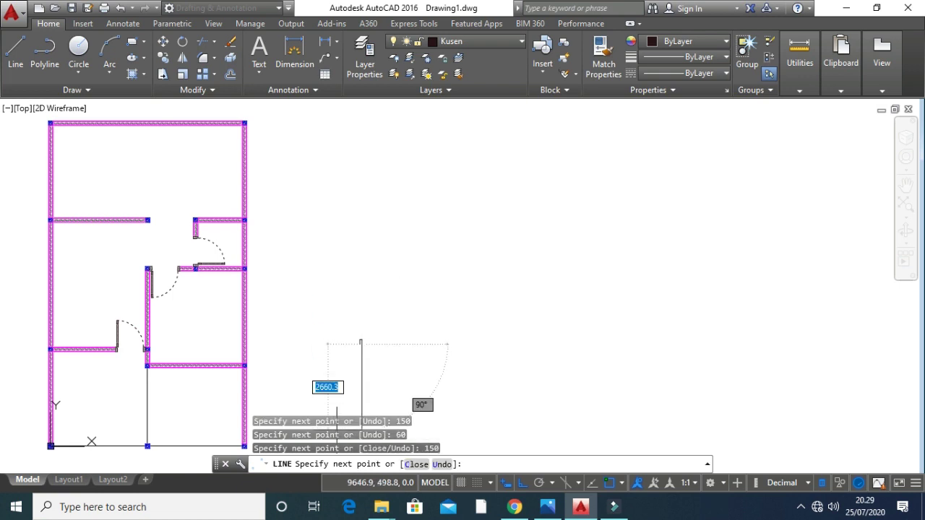
type("c")
key("Return")
scroll(347, 322, "up", 5)
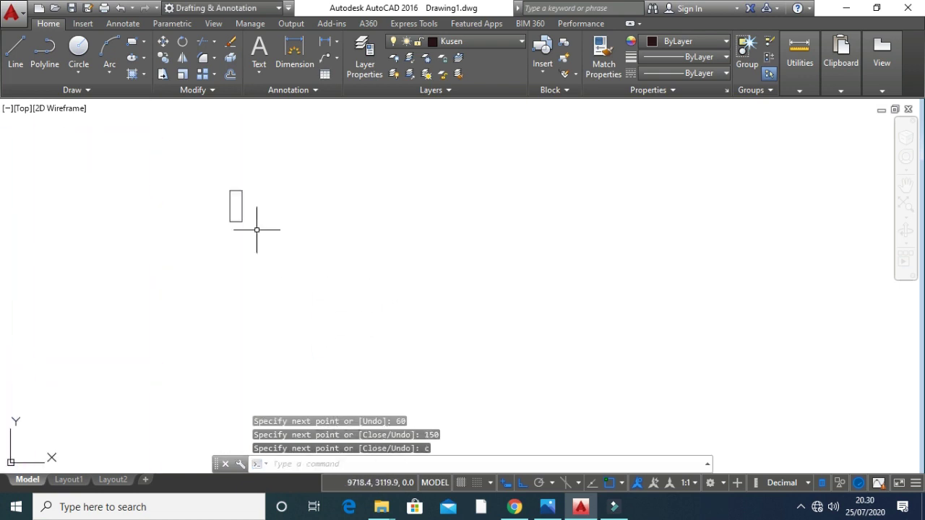
Turn on object snap tracking for drawing details at the new 60 by 150 frame rectangle.
scroll(275, 289, "up", 6)
key("Escape")
key("Escape")
key("Escape")
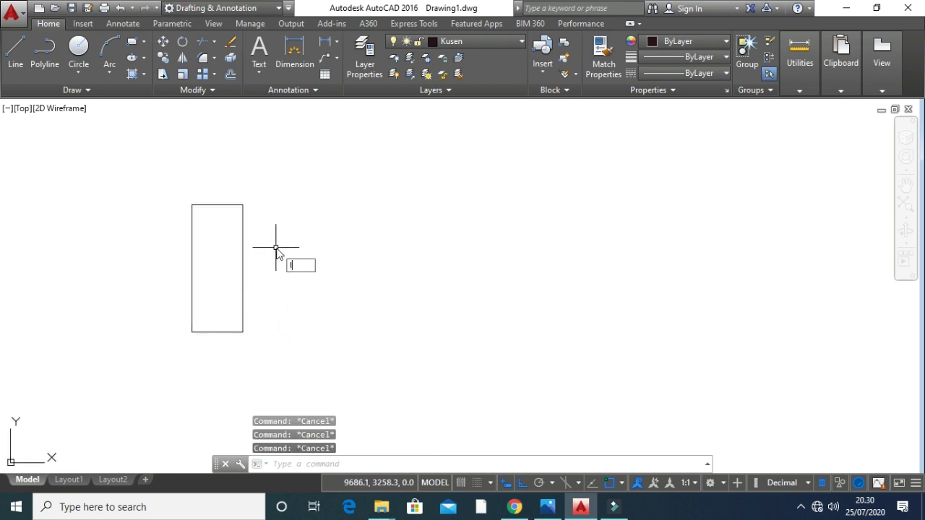
left_click(592, 488)
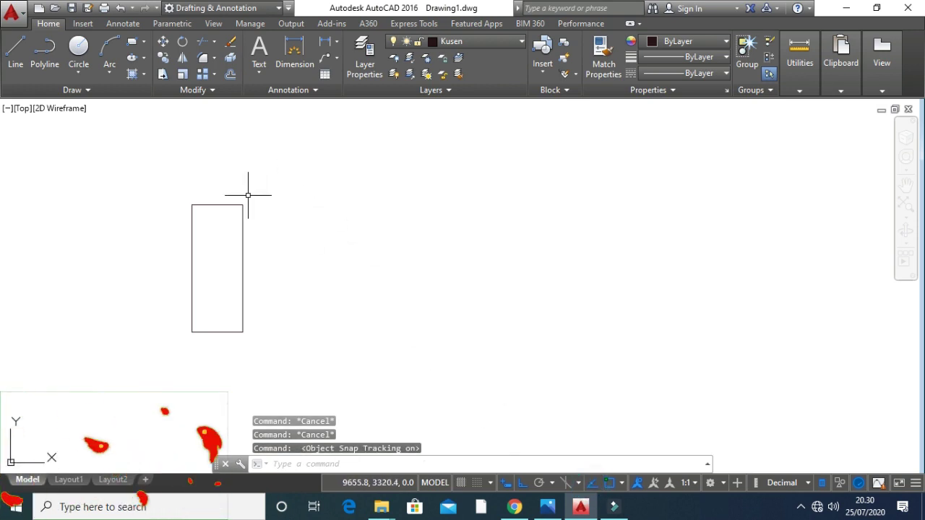
type("l")
key("Return")
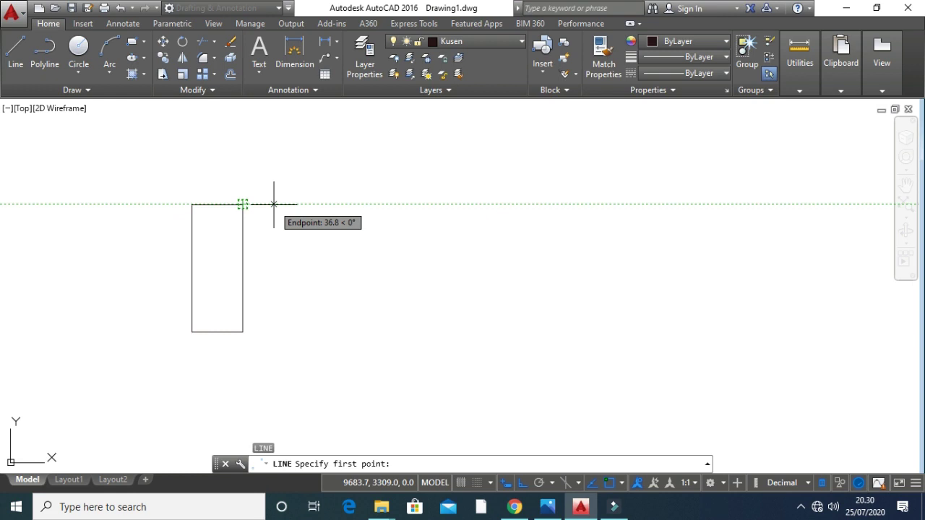
type("10")
key("Return")
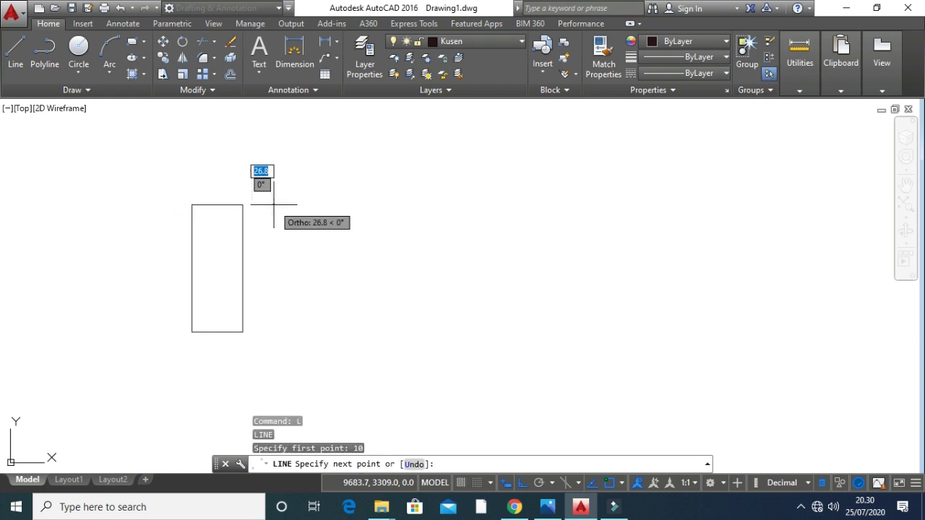
key("ctrl+z")
key("Escape")
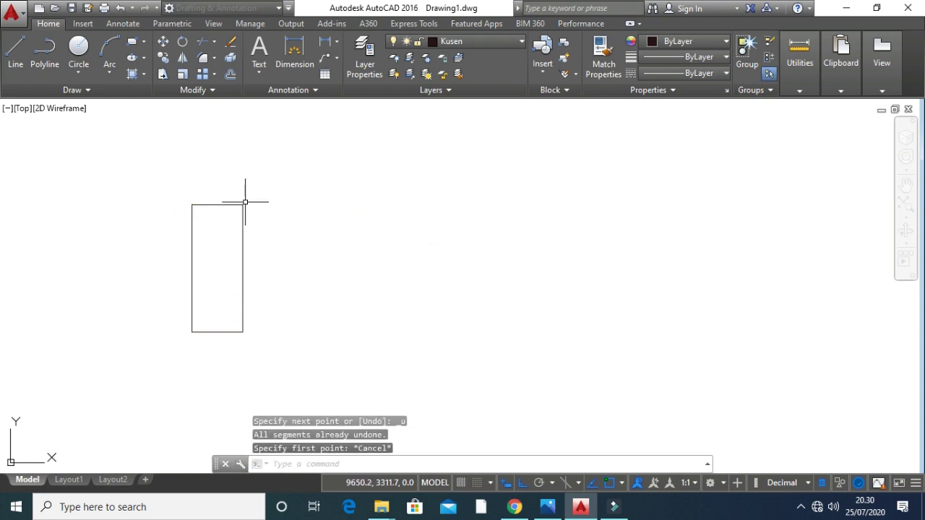
key("Escape")
key("Escape")
Start a horizontal line from the upper-right corner of the 60 by 150 frame rectangle.
key("Return")
left_click(243, 205)
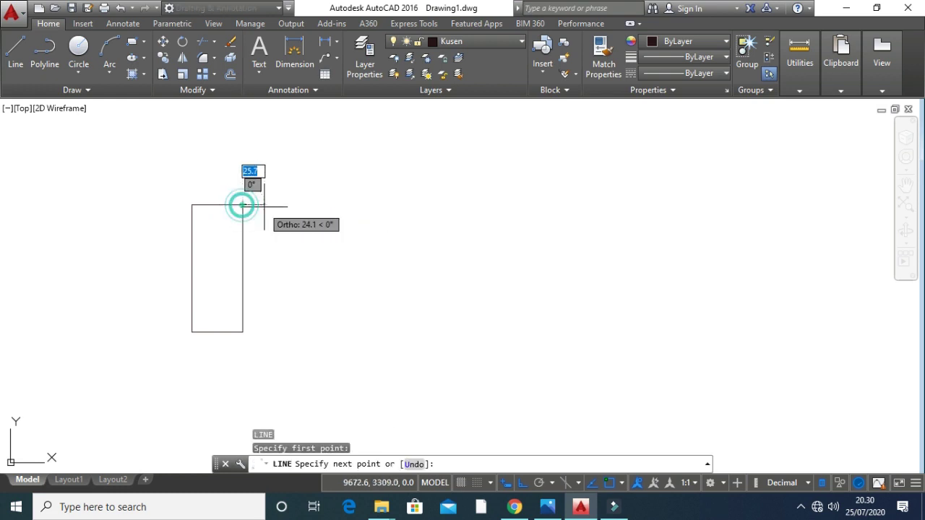
Draw the notch outline at the rectangle's upper-right corner, starting 10 in from the corner, running 40 down, and closing back to the right edge.
key("Escape")
key("Return")
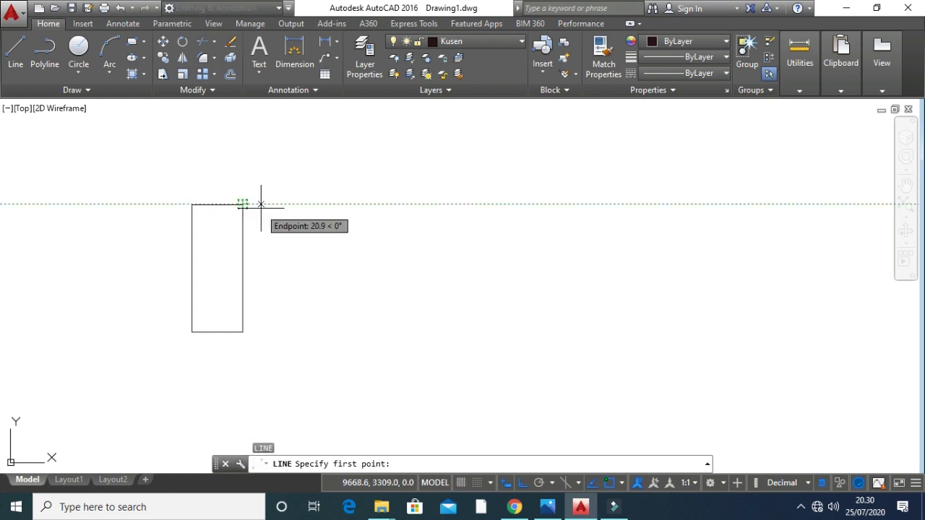
type("-10")
key("Return")
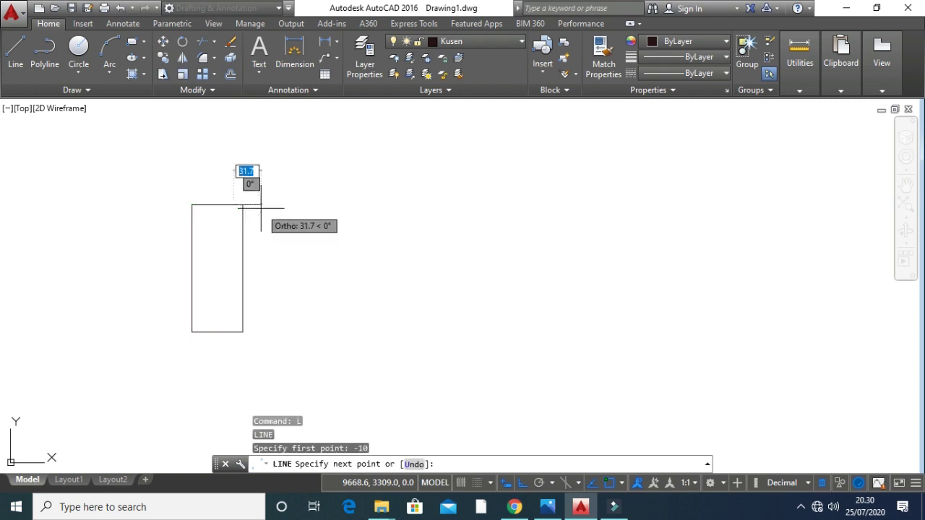
type("40")
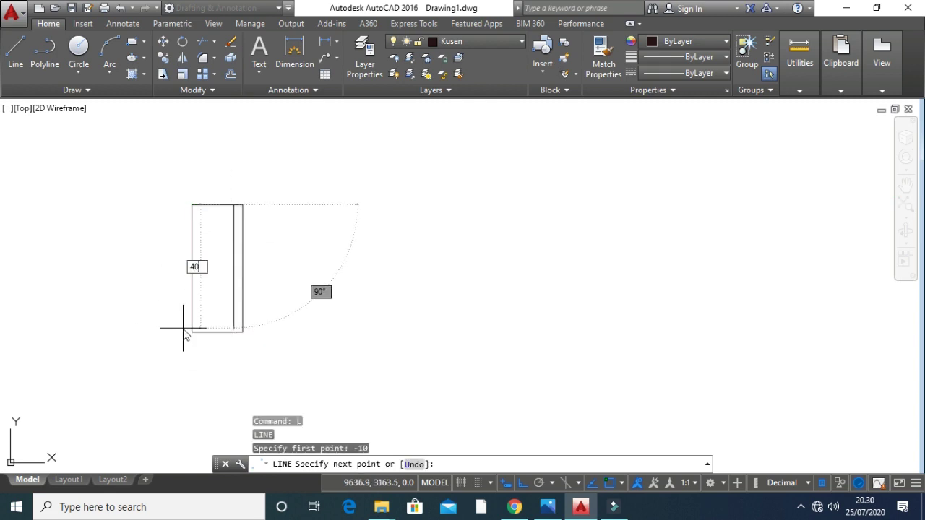
key("Return")
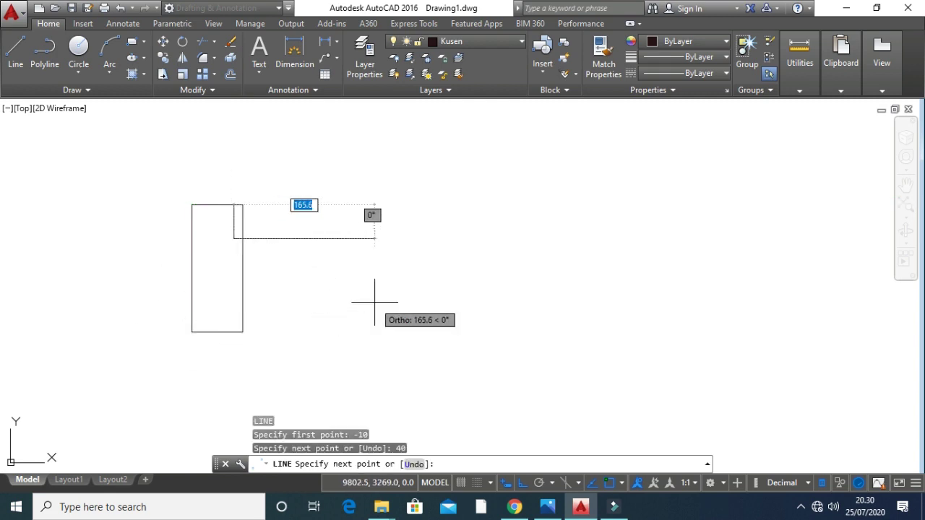
key("Escape")
key("Escape")
key("Escape")
Trim away the rectangle's upper-right corner outside the notch lines.
type("t")
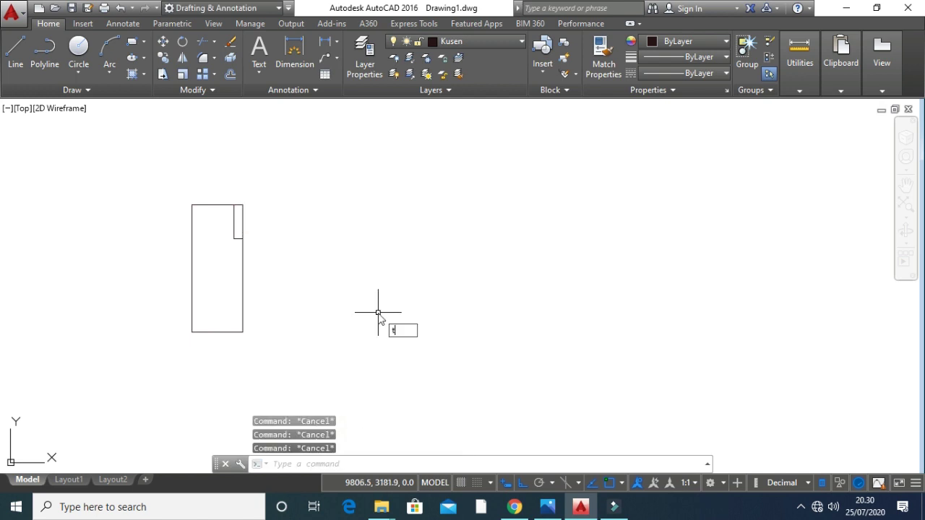
type("r")
key("Return")
left_click(258, 218)
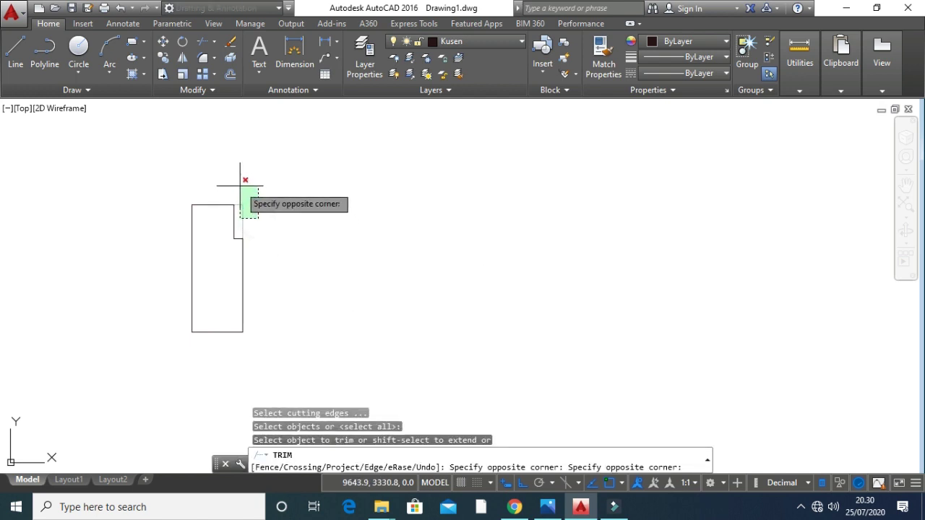
left_click(240, 186)
key("Return")
middle_click_drag(281, 257, 288, 297)
key("Escape")
key("Escape")
key("Escape")
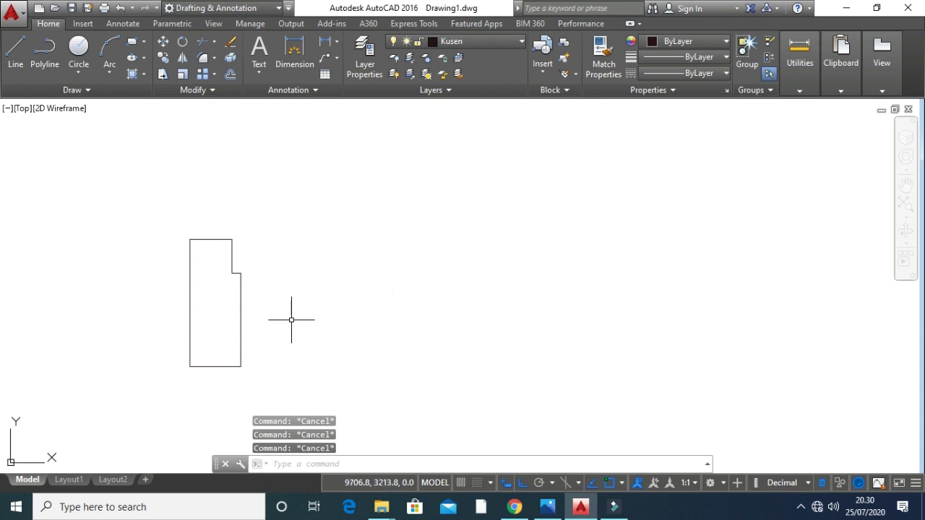
Switch to Photos to examine the house-front reference picture, and return to the AutoCAD drawing.
key("alt+Tab")
key("alt+Tab")
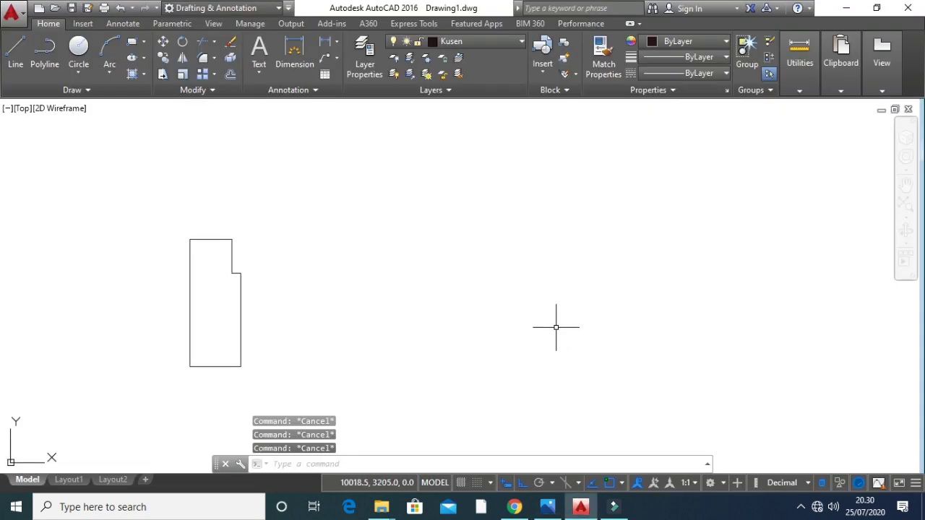
key("alt+Tab")
key("Right")
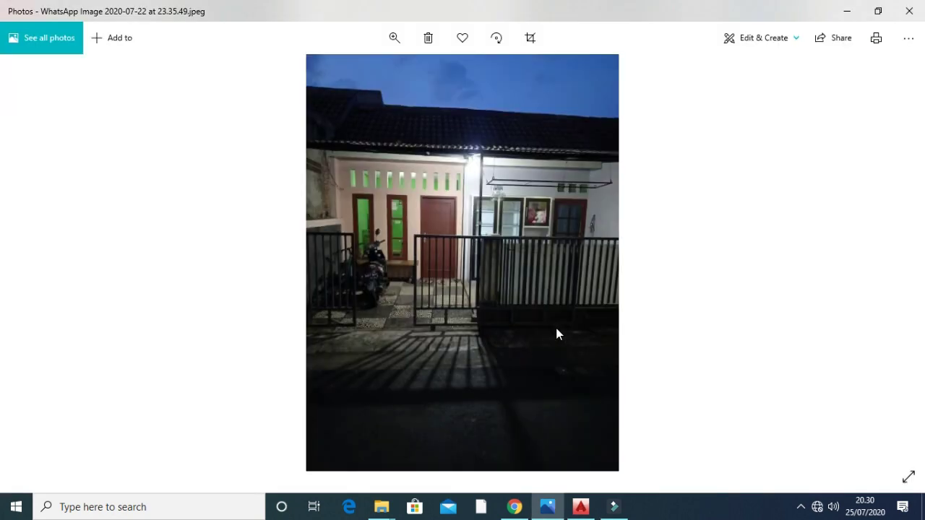
key("alt+Tab")
key("alt+Tab")
key("alt+Tab")
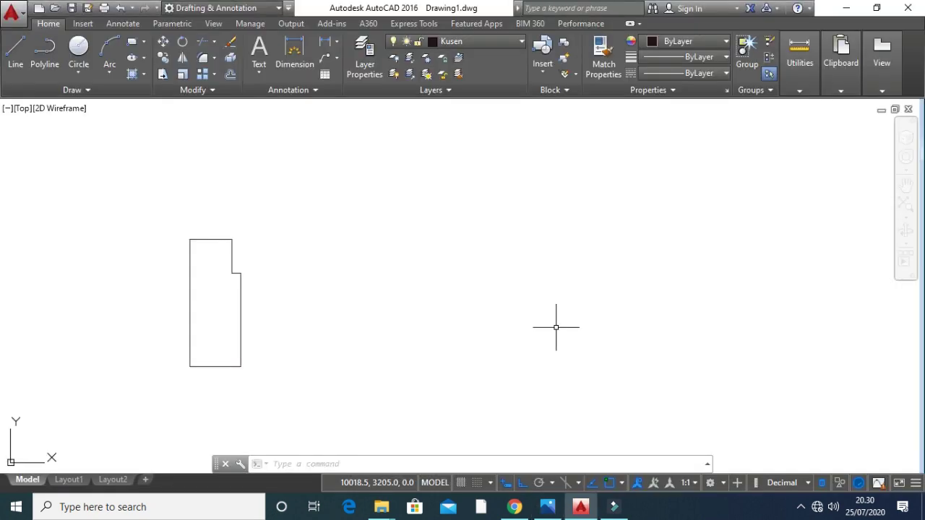
key("Escape")
key("Escape")
key("Escape")
type("mi")
key("Return")
left_click(330, 378)
left_click(108, 155)
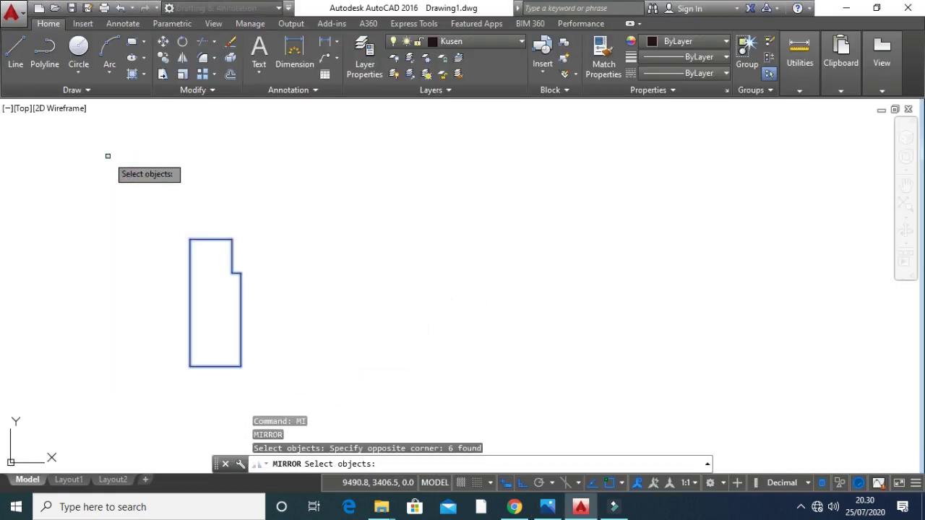
key("Return")
left_click(236, 274)
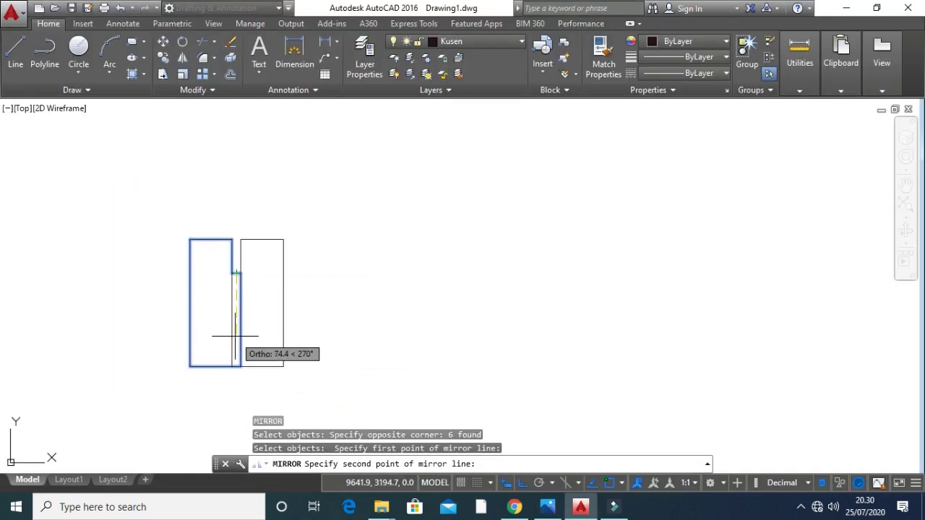
key("Escape")
key("Escape")
key("Escape")
Join all the lines of the notched post profile into a single polyline.
type("j")
key("Return")
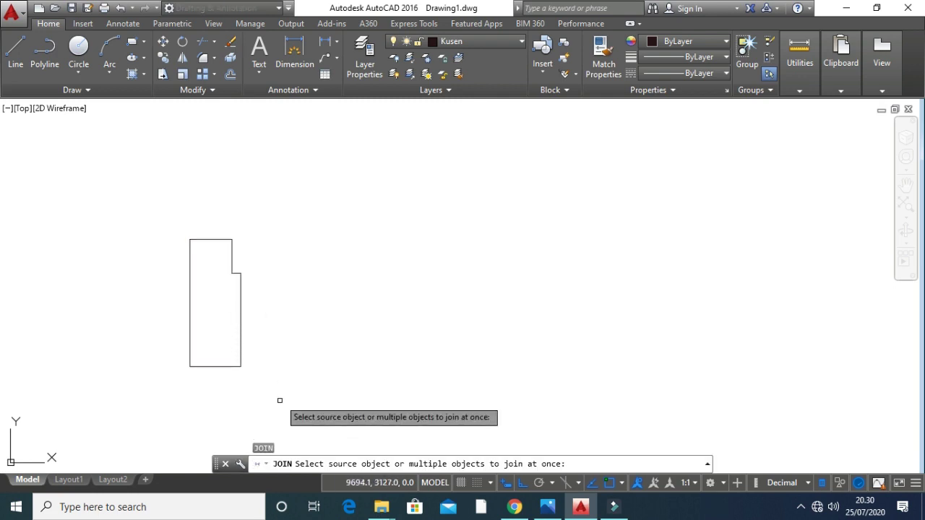
left_click(309, 412)
left_click(149, 188)
key("Return")
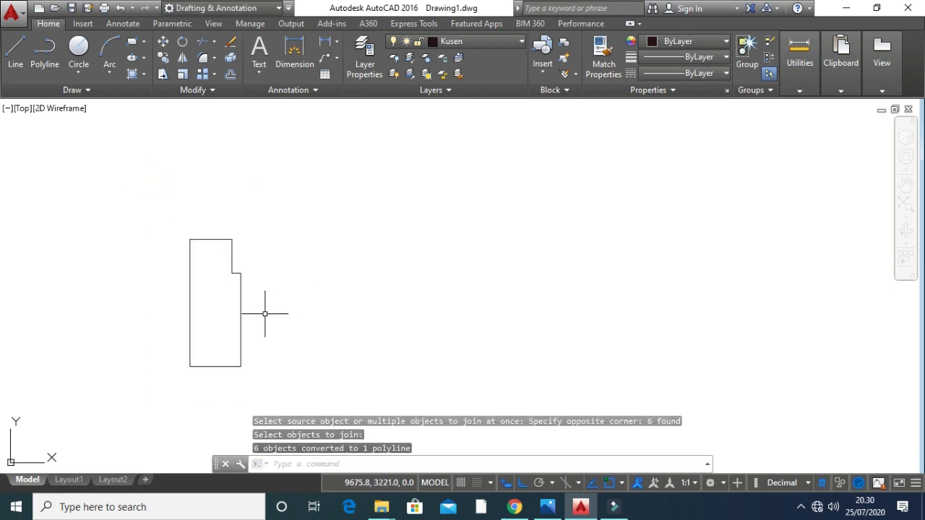
left_click(241, 313)
key("Escape")
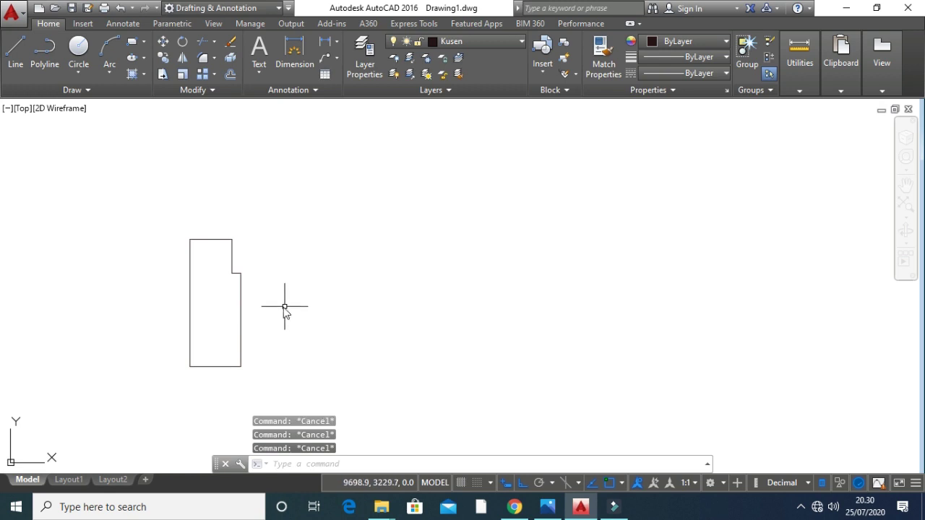
Mirror the notched post profile about its vertical right edge, keeping the original.
type("mi")
key("Return")
left_click(287, 370)
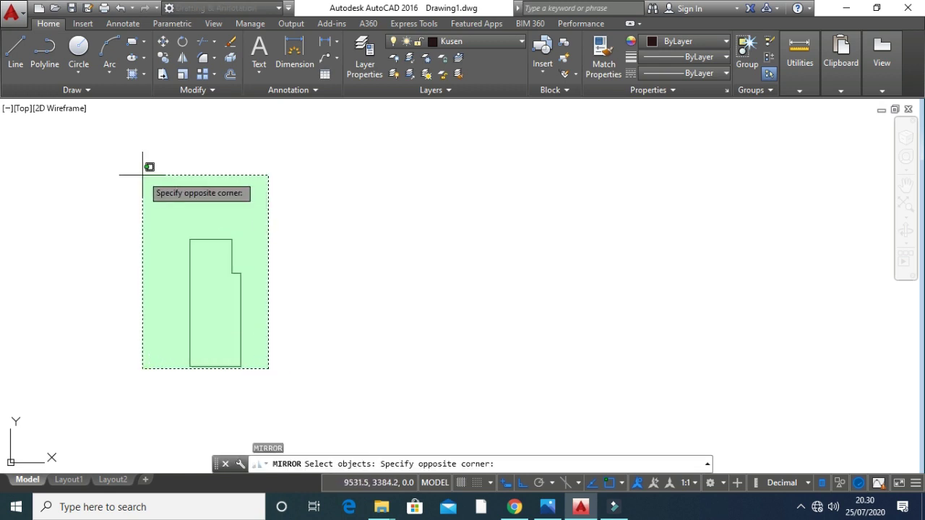
left_click(142, 168)
left_click(239, 272)
left_click(243, 376)
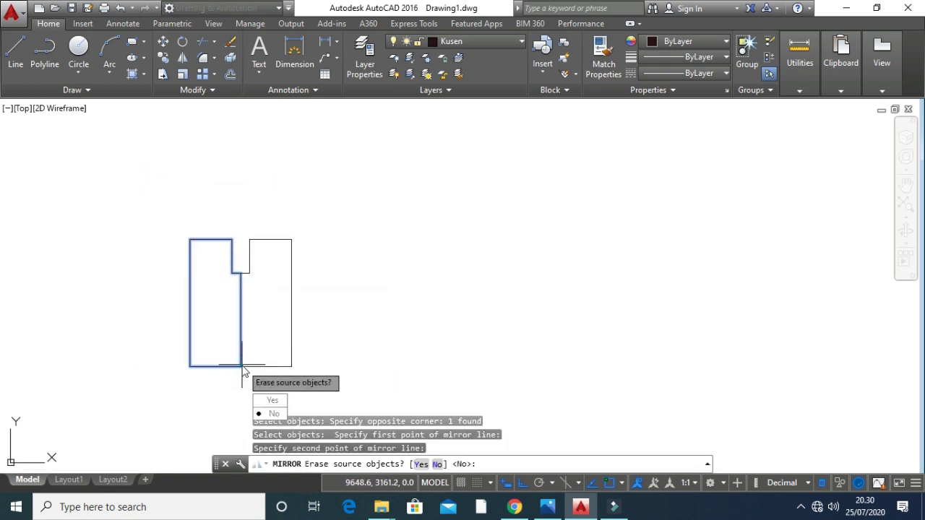
key("Escape")
Move the mirrored post profile 500 horizontally to the right, away from the original.
type("m")
key("Return")
left_click(326, 324)
left_click(255, 209)
key("Return")
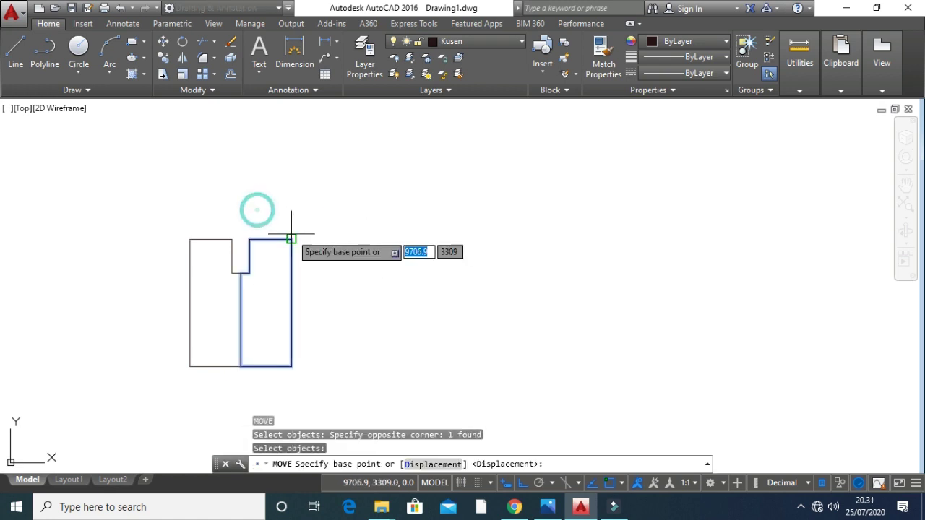
left_click(291, 238)
type("50")
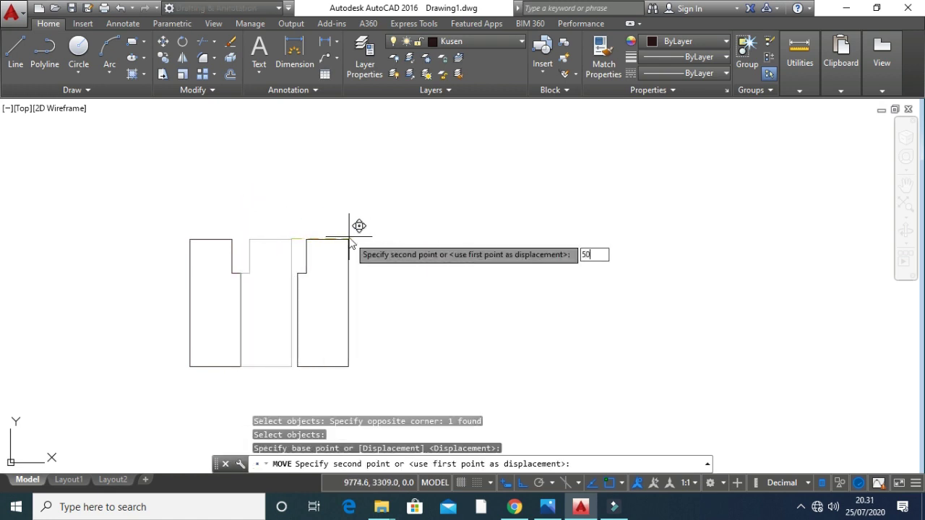
type("0")
key("Return")
key("Escape")
key("Escape")
key("Escape")
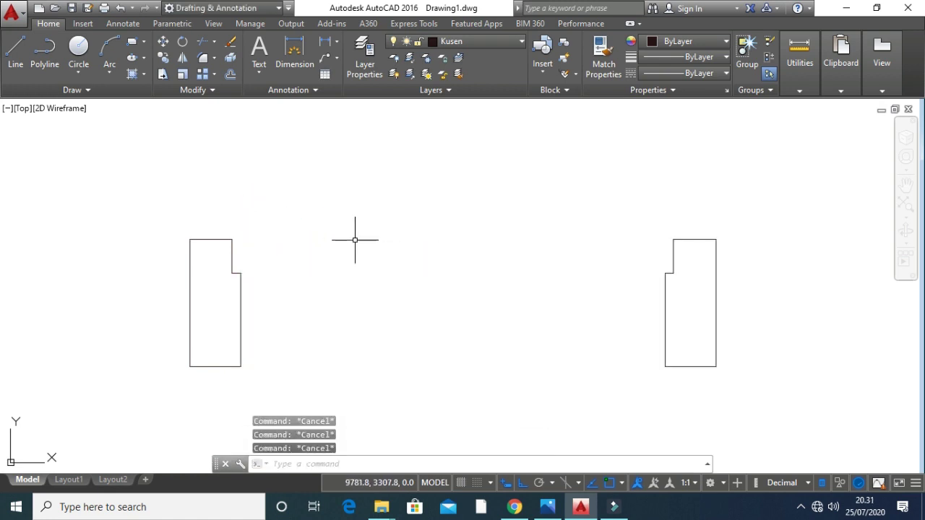
Draw a 60 by 40 rectangle in the free space above and between the two post profiles.
type("R")
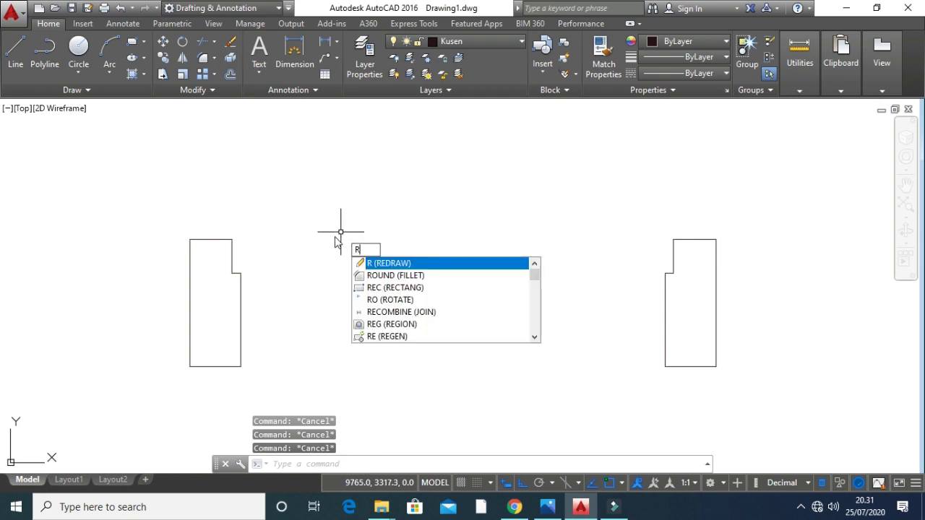
type("c")
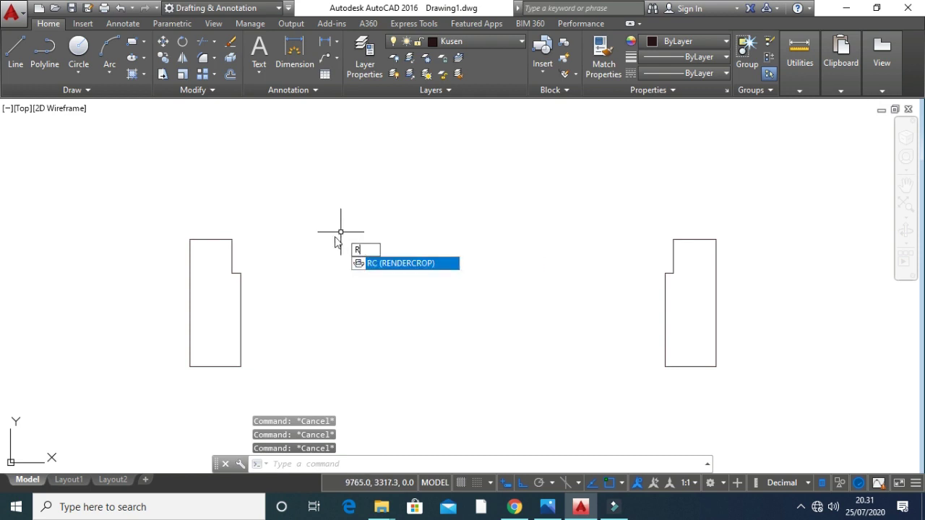
key("BackSpace")
type("e")
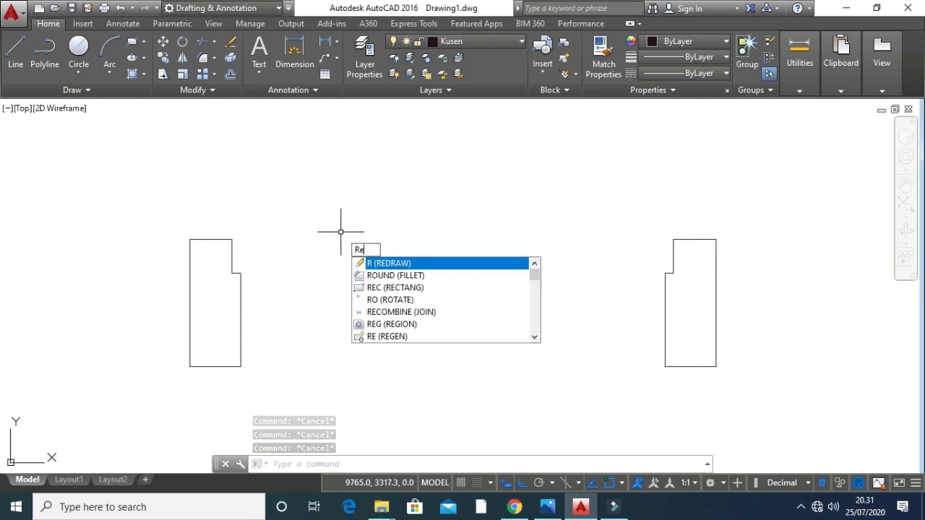
type("c")
key("Return")
left_click(284, 220)
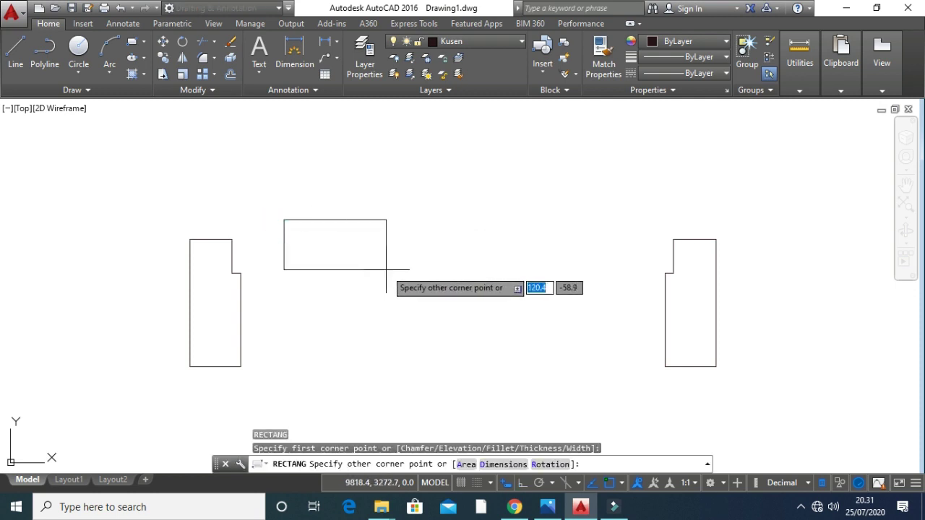
type("@")
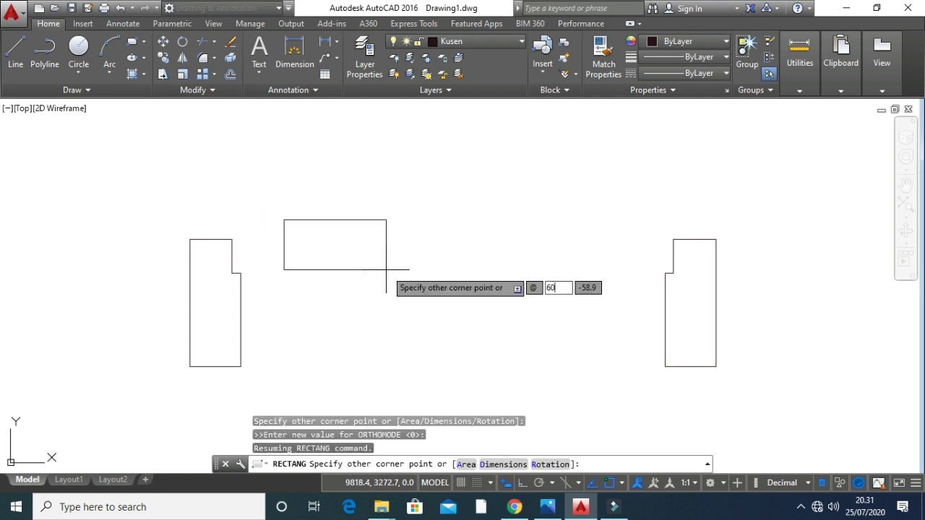
type("60")
key("Tab")
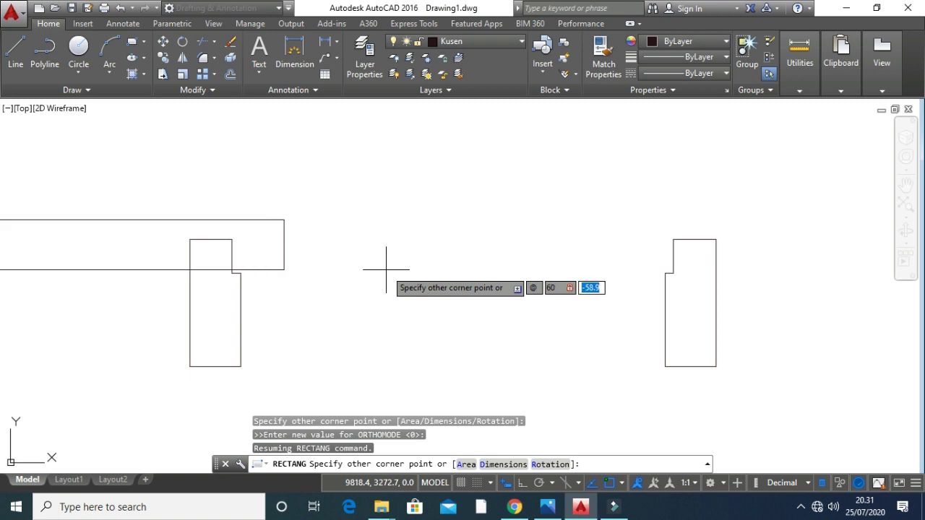
type("40")
key("Return")
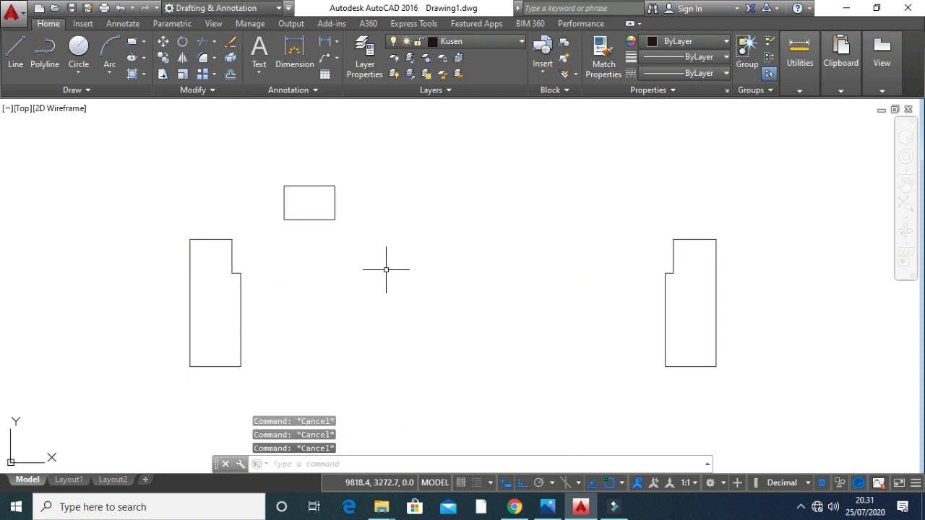
Move the 60 by 40 rectangle by its upper-left corner to the top corner of the left post's notch.
type("m")
key("Return")
left_click_drag(378, 264, 276, 154)
key("Return")
left_click(284, 186)
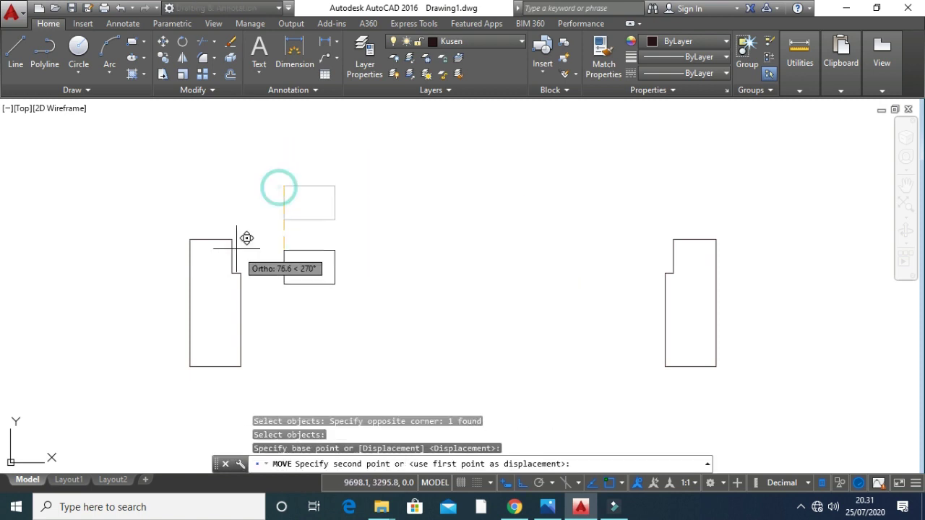
left_click(232, 239)
key("Escape")
key("Escape")
key("Escape")
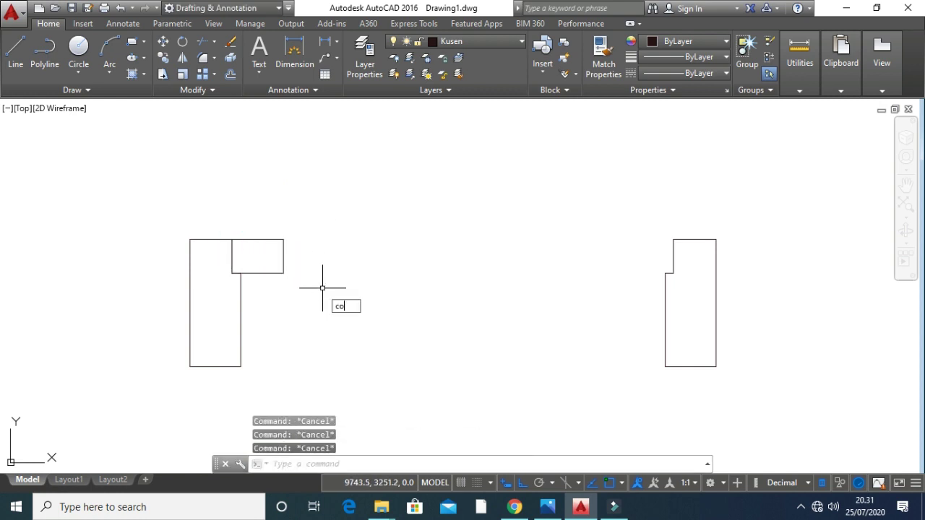
Copy the small rectangle by its upper-right corner to the top corner of the right post's notch.
type("co")
key("Return")
left_click_drag(323, 288, 258, 241)
key("Return")
left_click(283, 240)
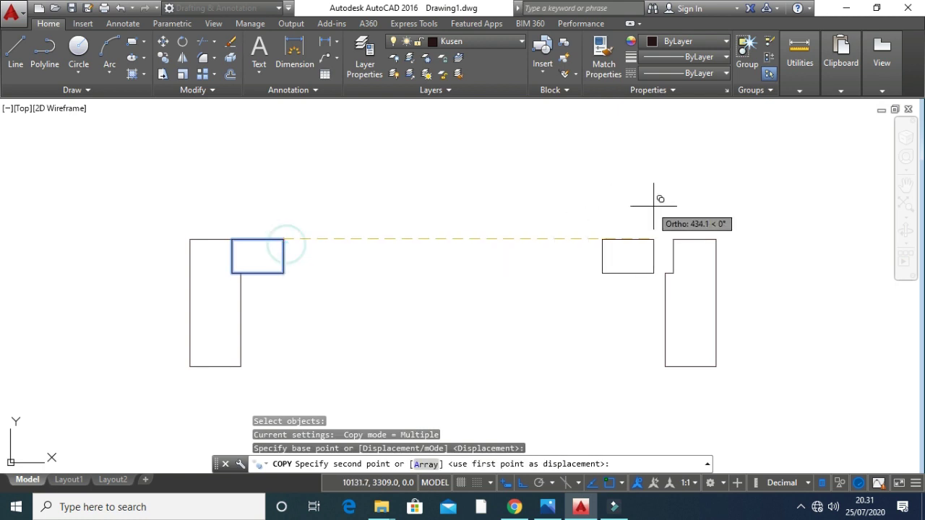
left_click(674, 239)
key("Escape")
key("Escape")
key("Escape")
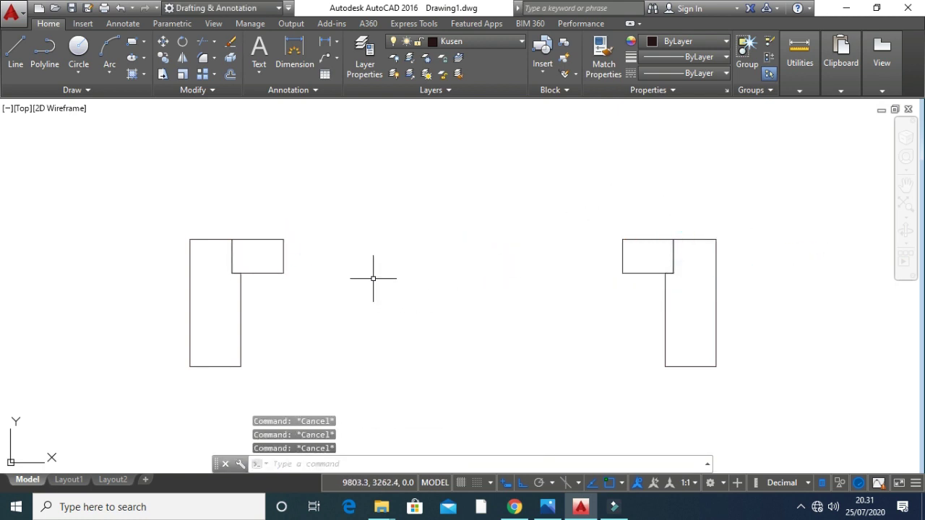
Draw a rectangle filling the gap between the two small rectangles, from the left one's upper-right corner to the right one's lower-left corner.
type("rec")
key("Return")
left_click(284, 239)
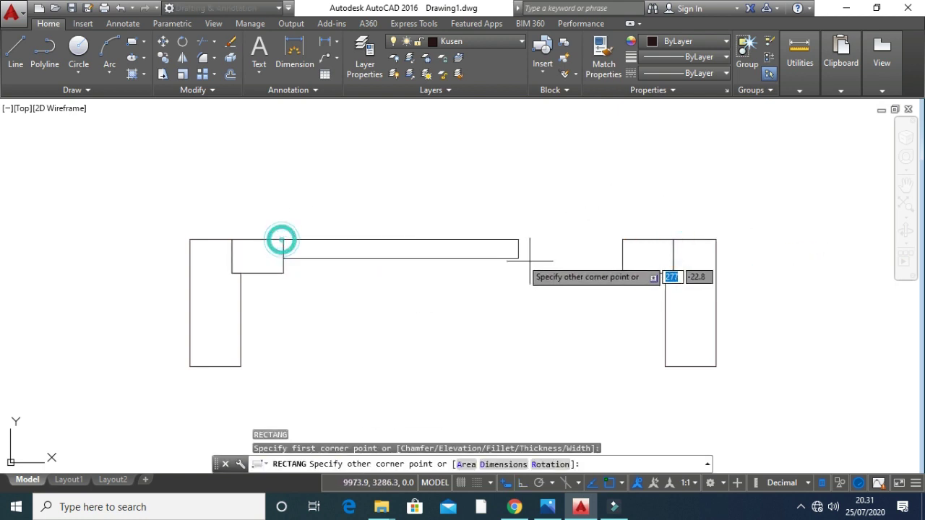
left_click(622, 273)
key("Escape")
key("Escape")
key("Escape")
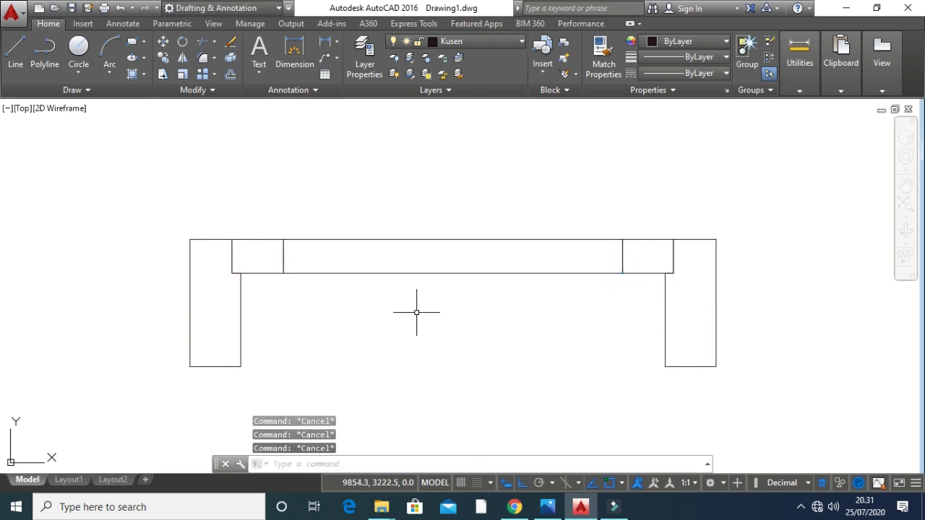
Draw a horizontal polyline through the middle of the long rectangle, joining the midpoints of its two short sides.
type("l")
key("Return")
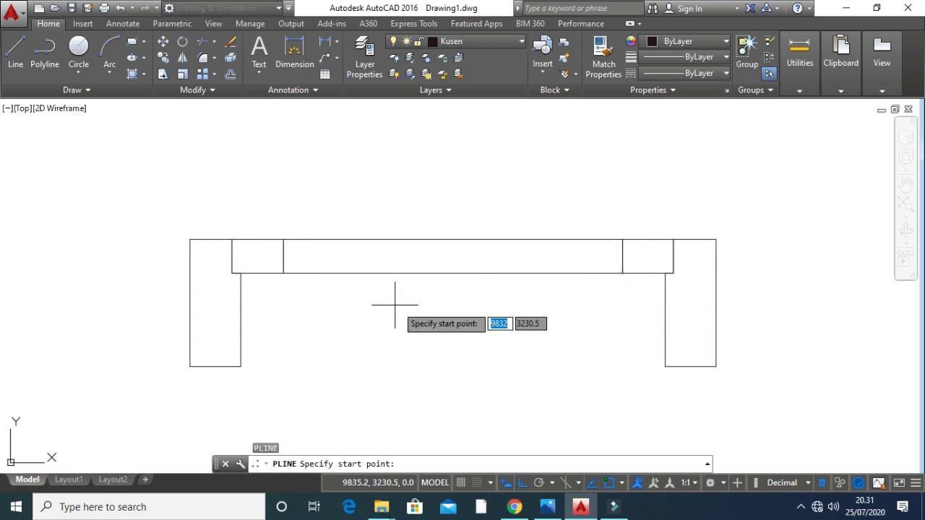
left_click(284, 256)
left_click(622, 256)
key("Return")
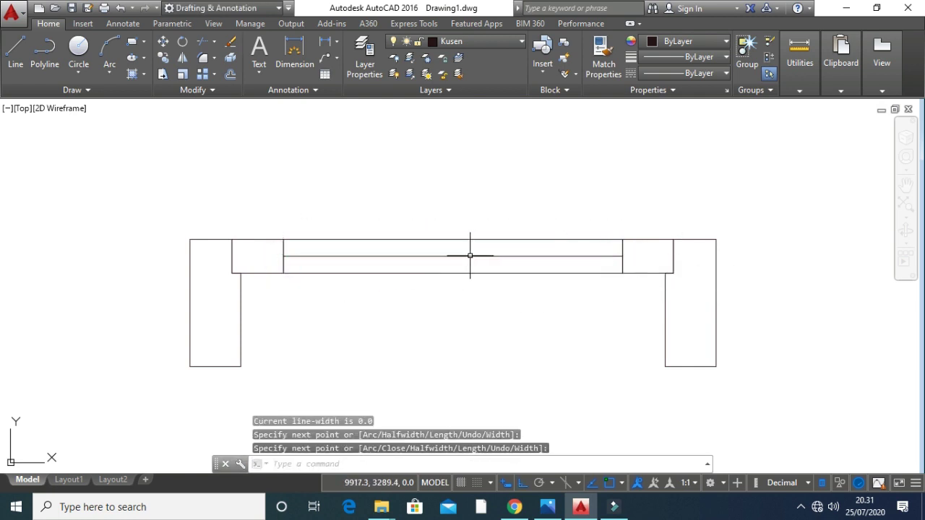
Try to stretch the centre line's right endpoint horizontally with a value of 5, and undo the stretch.
left_click(472, 257)
key("Escape")
key("Escape")
key("Escape")
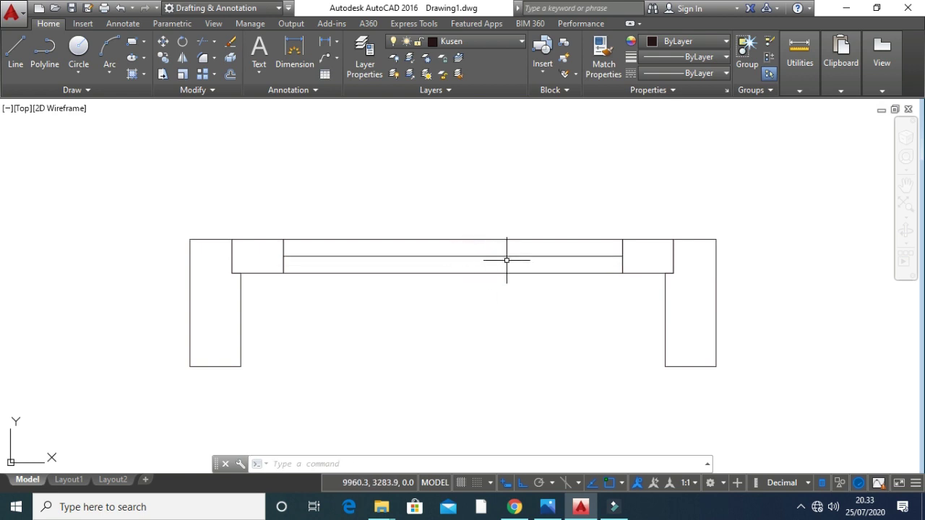
left_click(506, 257)
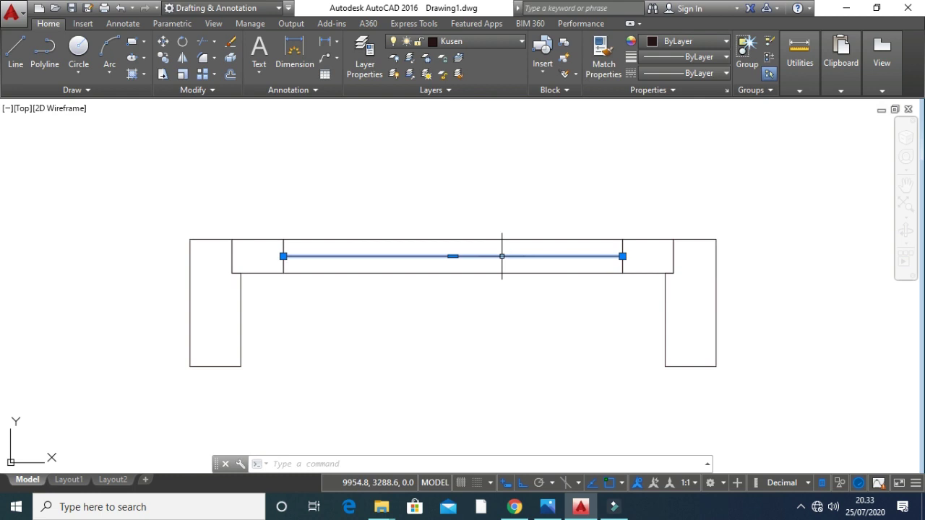
left_click(622, 256)
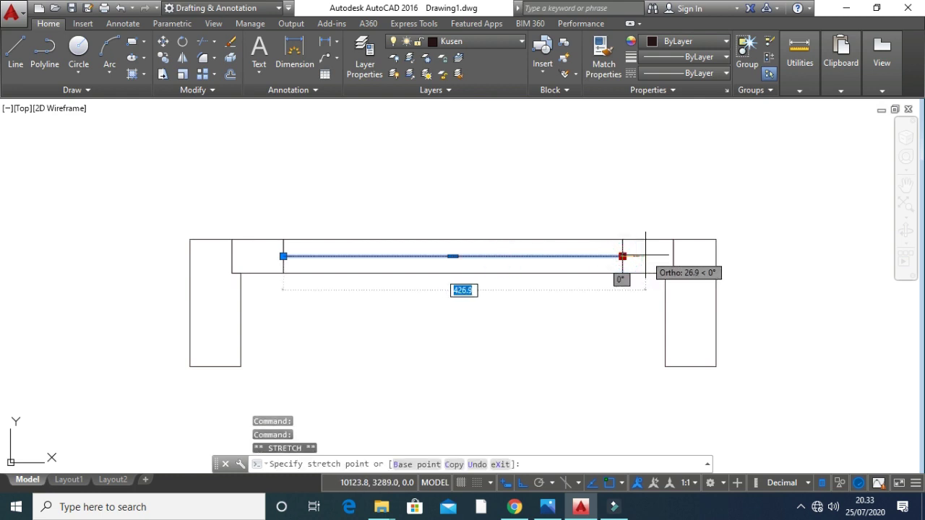
type("5")
key("Return")
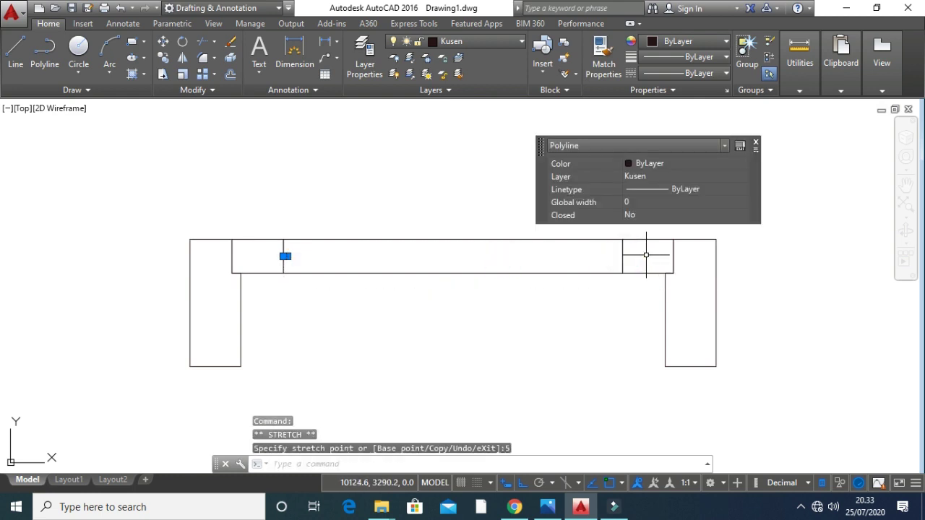
key("ctrl+z")
left_click(619, 256)
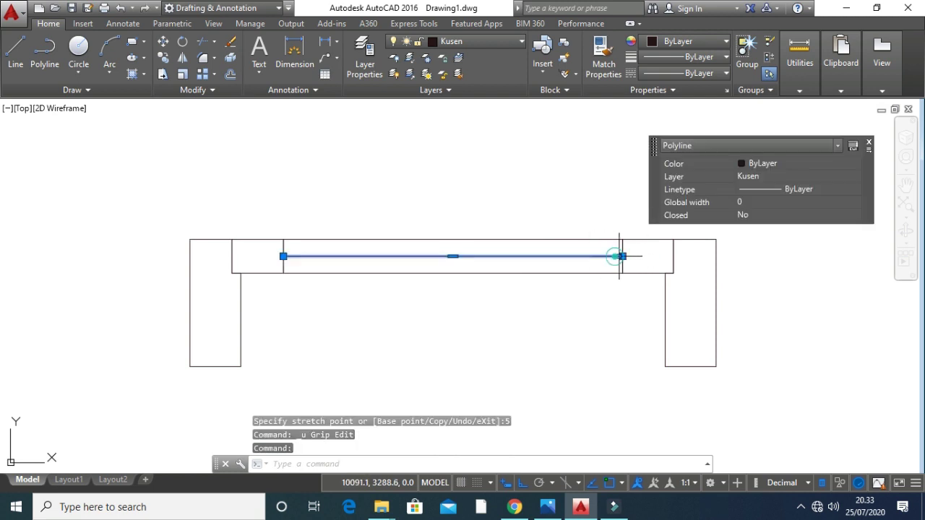
left_click(622, 256)
type("5")
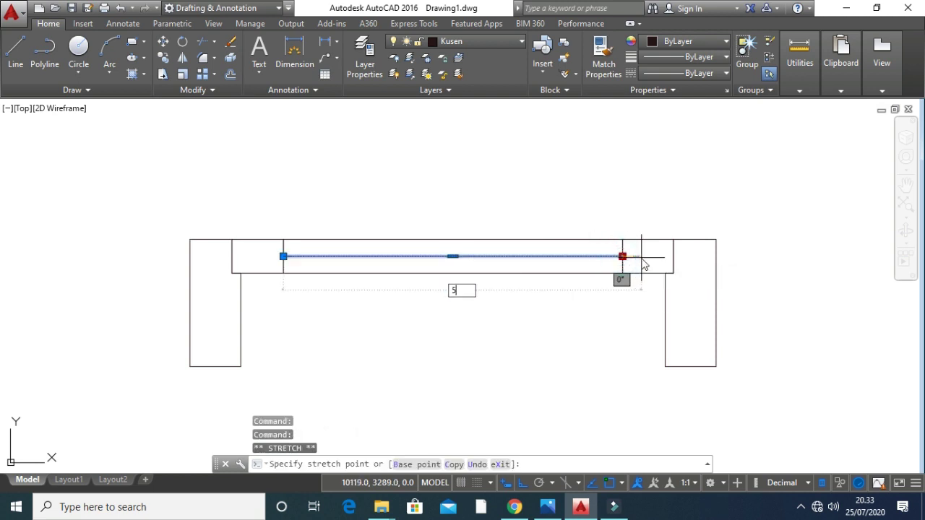
key("Escape")
left_click(622, 256)
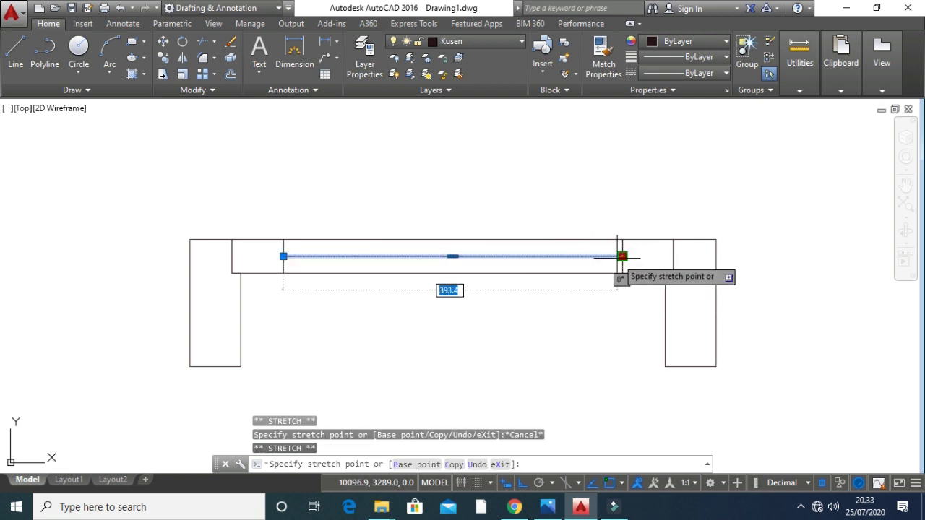
key("Escape")
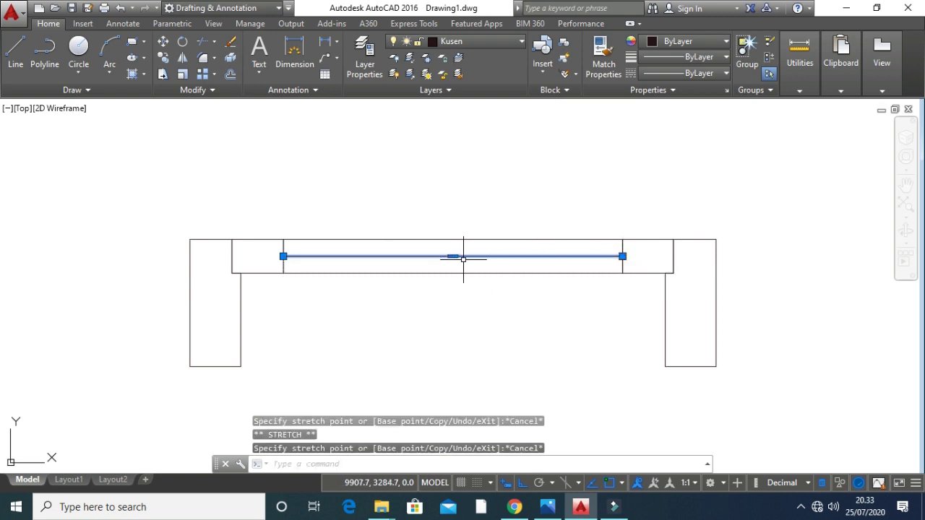
Stretch the centre line's right endpoint horizontally a short way into the right small rectangle.
left_click(622, 256)
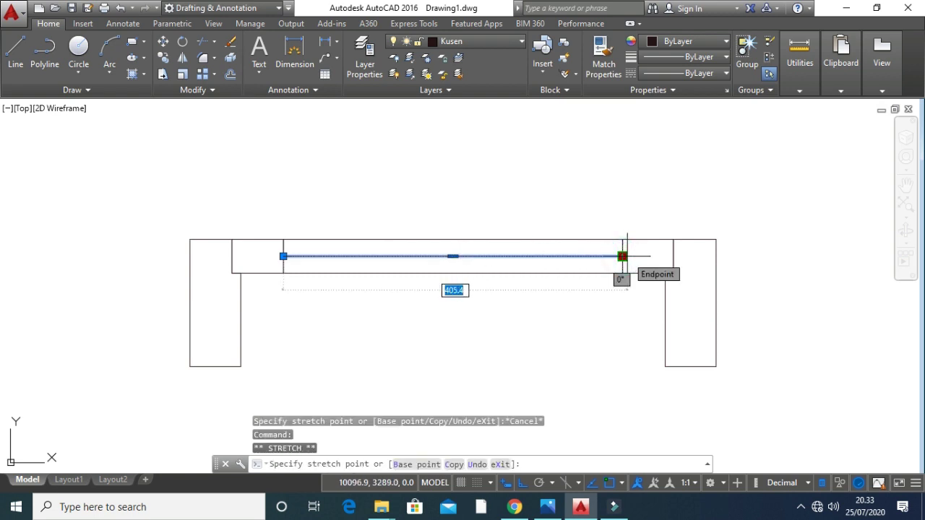
type("40")
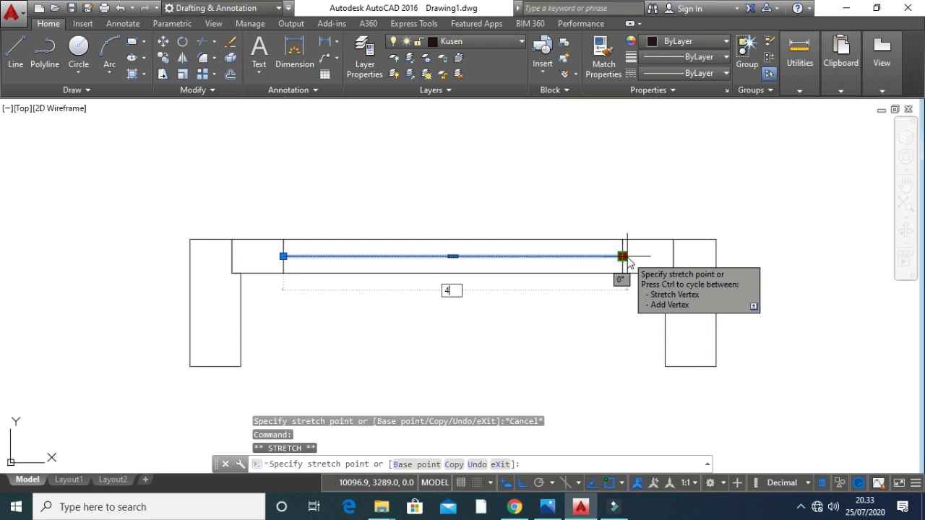
key("Return")
key("Escape")
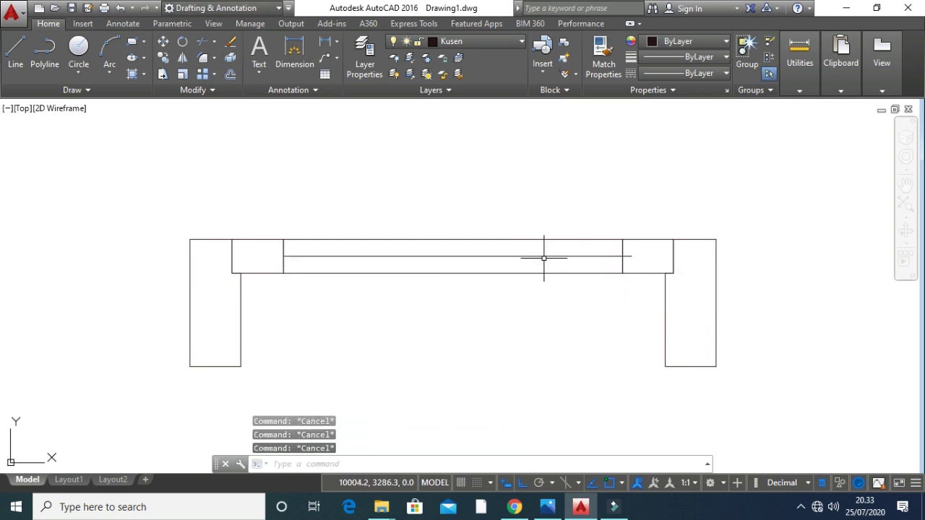
Move the centre line 5 units to the left so it overlaps both small rectangles equally.
left_click(532, 256)
key("Escape")
key("Return")
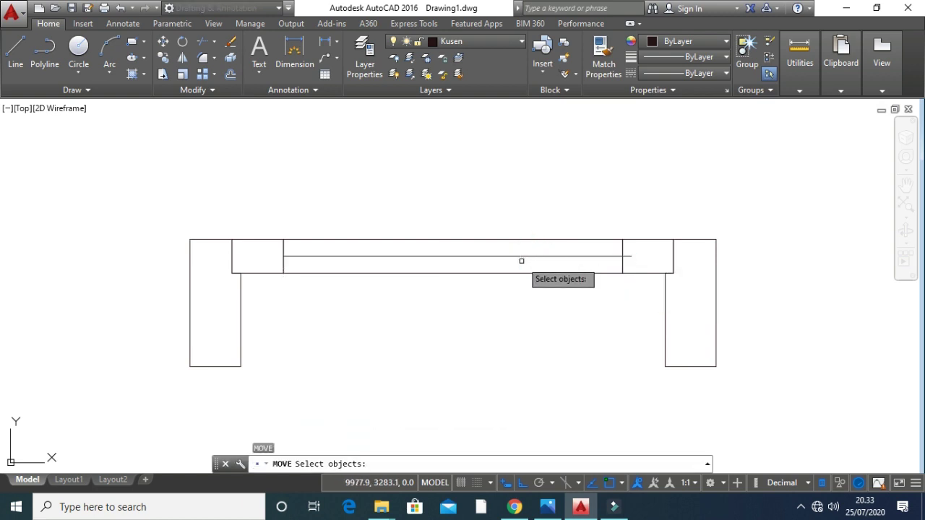
left_click(520, 260)
left_click(502, 257)
key("Return")
left_click(504, 256)
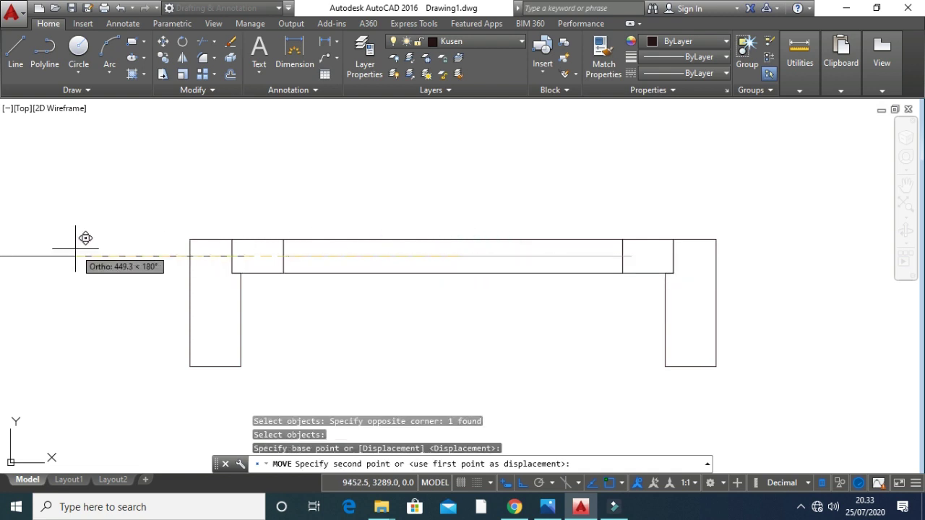
type("5")
key("Return")
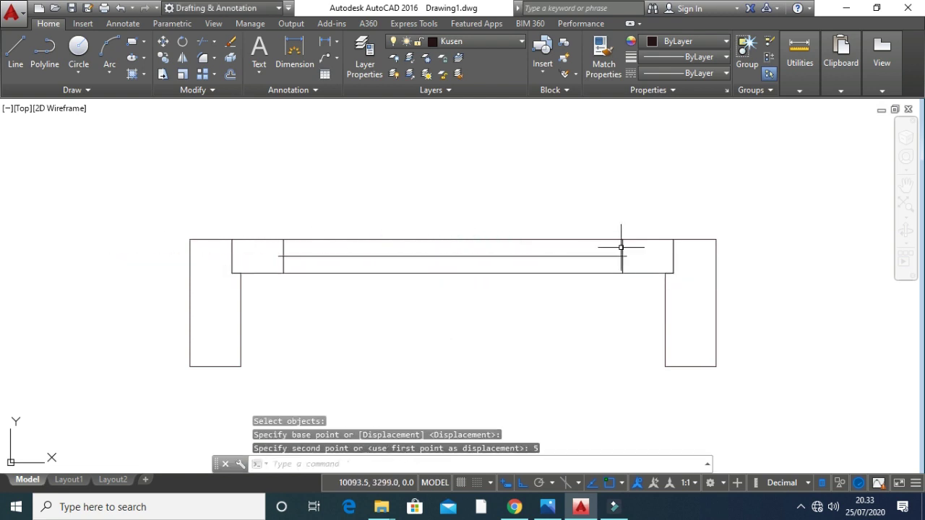
left_click(402, 257)
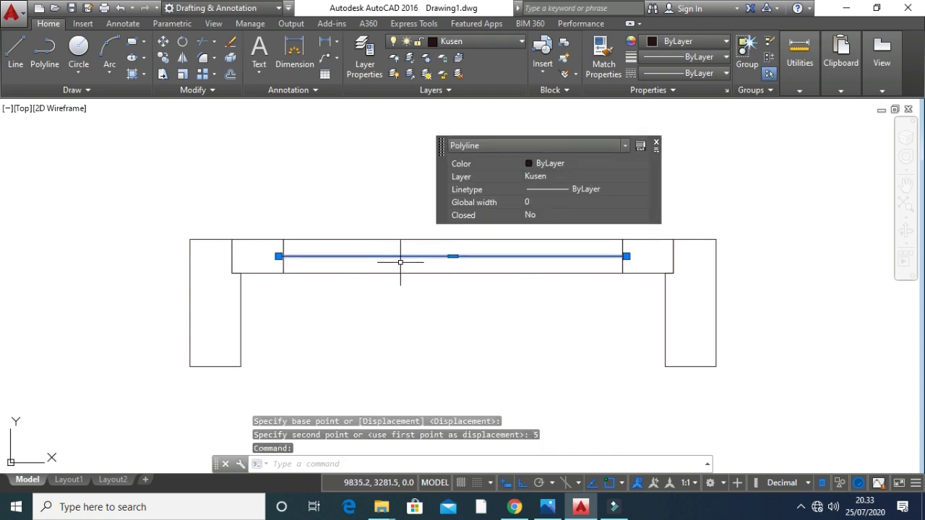
double_click(400, 257)
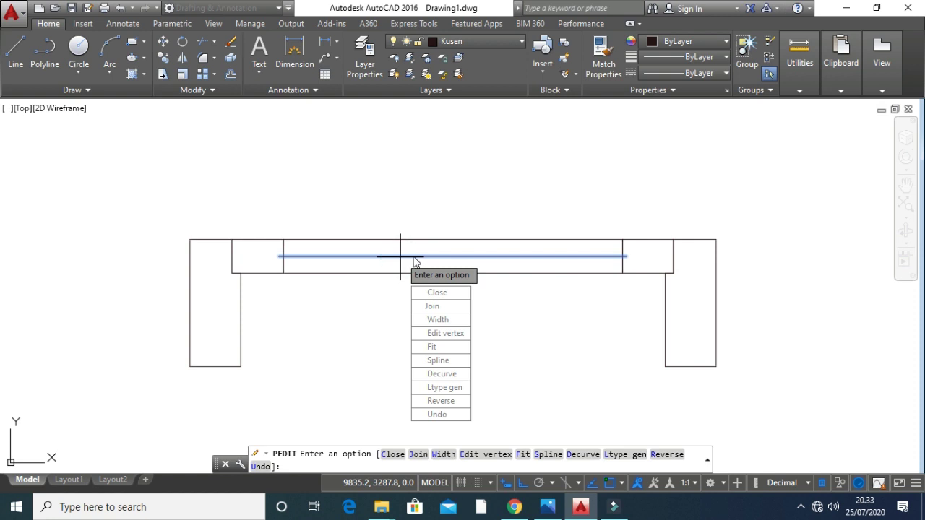
key("Escape")
Set the centre line's colour to Cyan and its global width to 4.
left_click(459, 250)
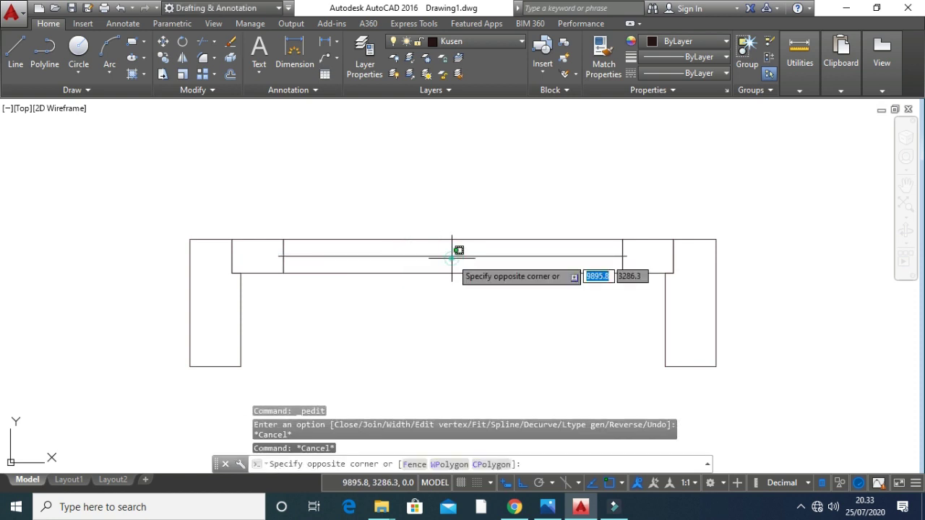
left_click(439, 262)
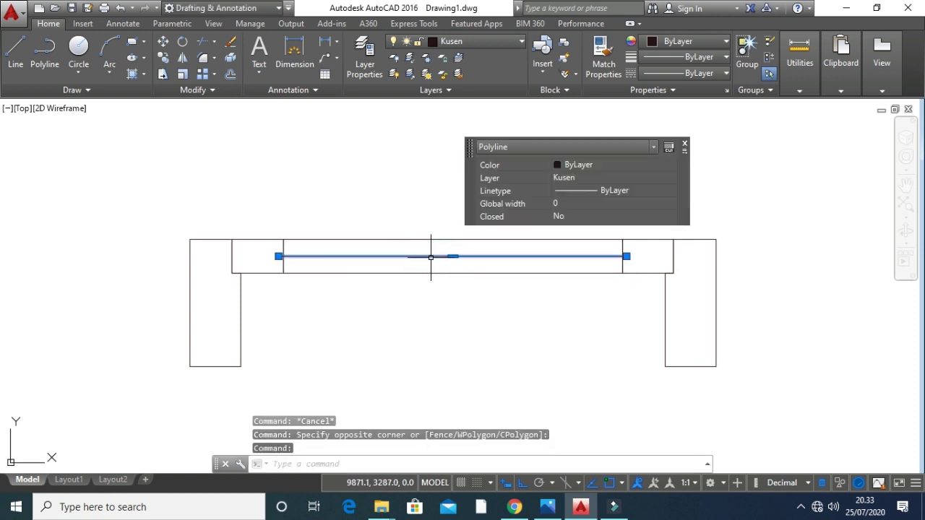
left_click(636, 165)
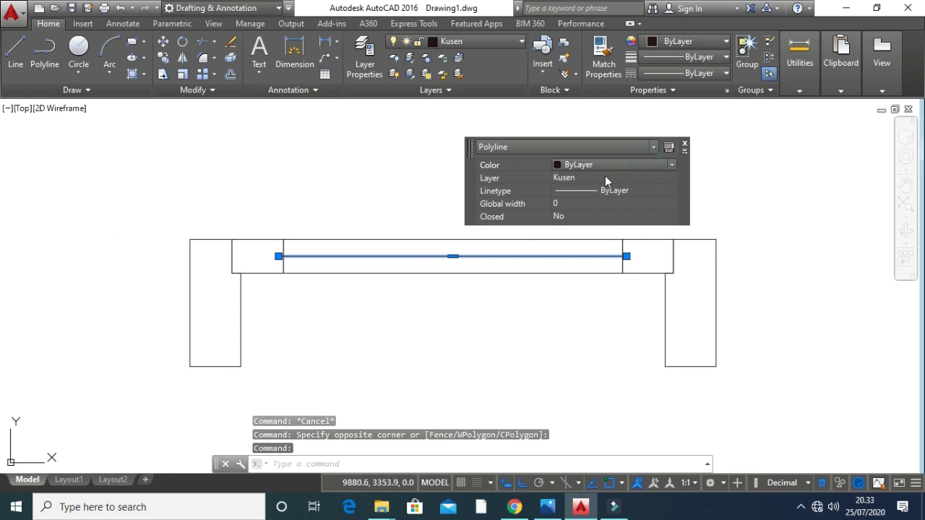
left_click(652, 165)
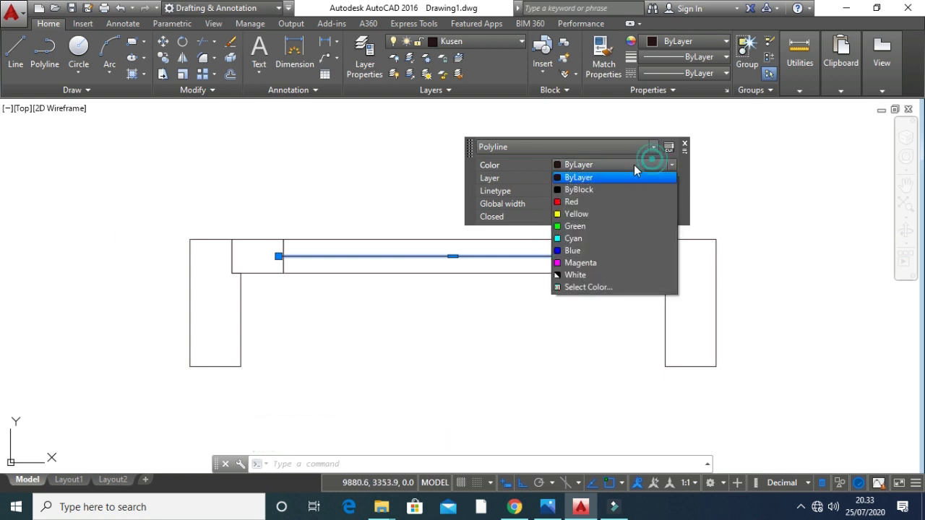
left_click(589, 238)
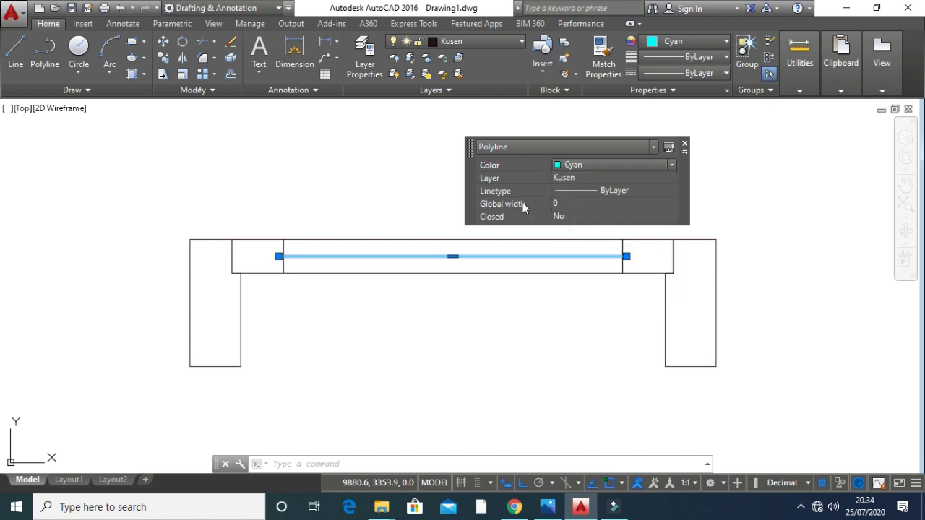
left_click(595, 203)
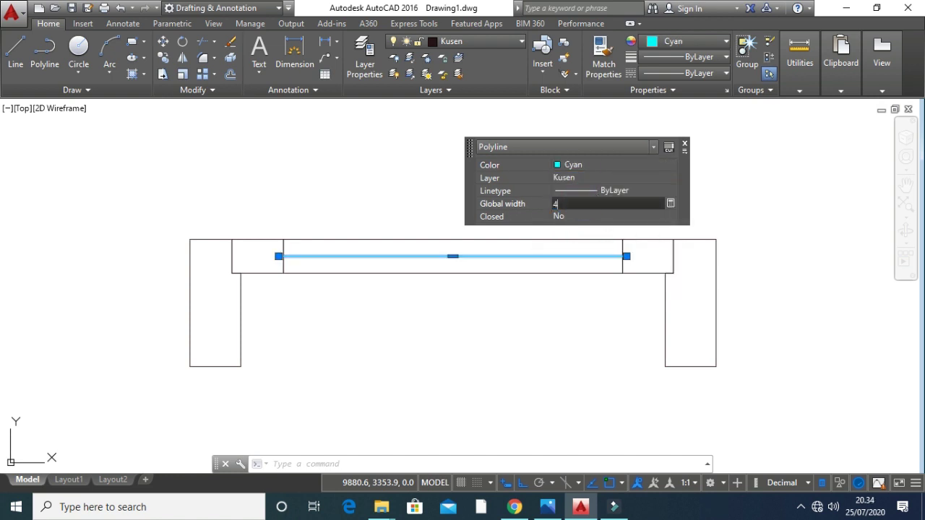
type("4")
key("Return")
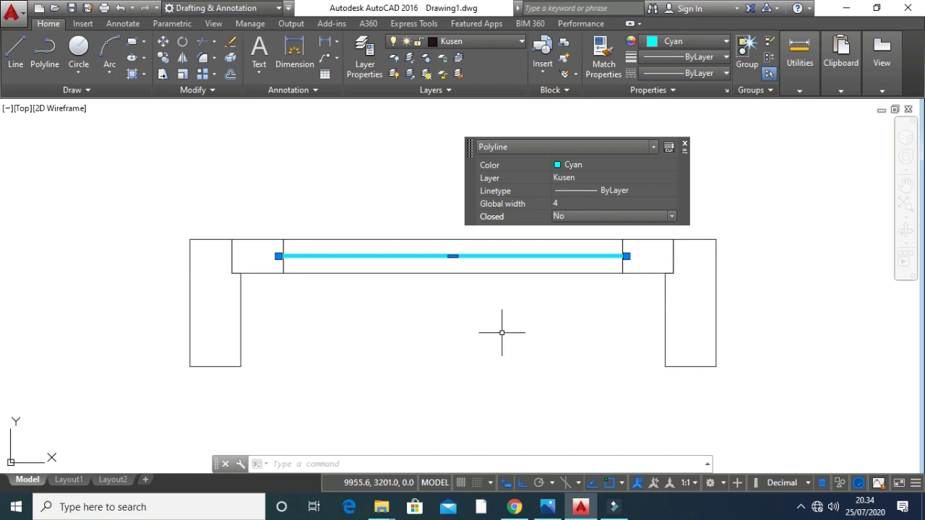
key("Escape")
scroll(527, 262, "down", 4)
middle_click_drag(470, 327, 428, 315)
scroll(428, 315, "up", 2)
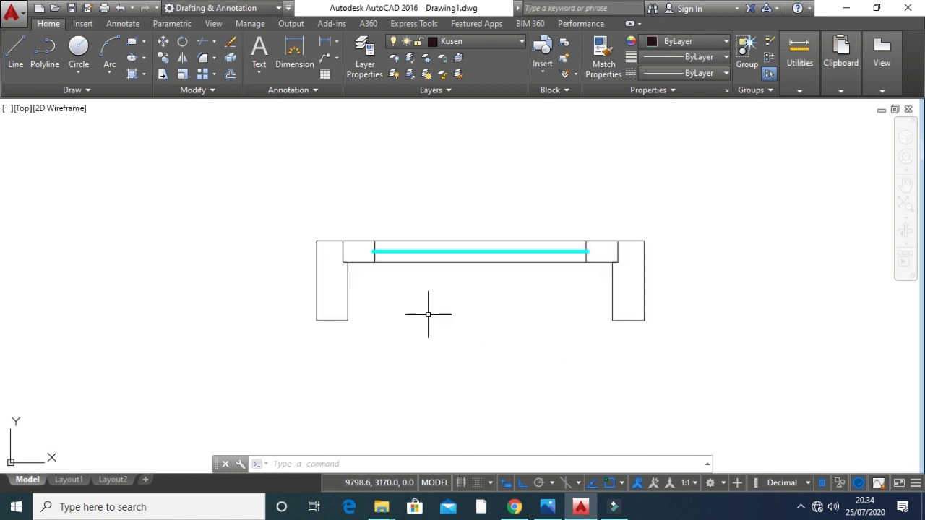
type("h")
key("Return")
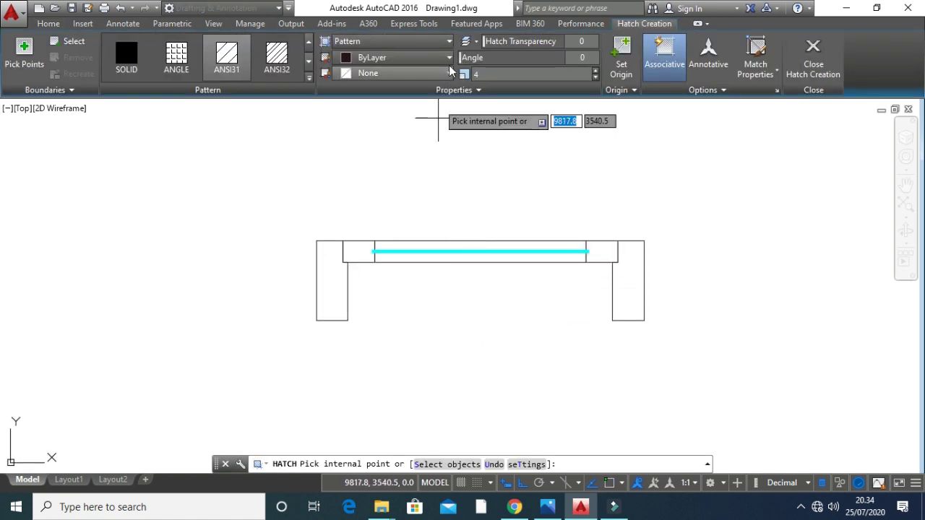
key("Escape")
Make arsiran the current layer and hatch both posts and both small rectangles with ANSI31 at scale 4.
left_click(465, 41)
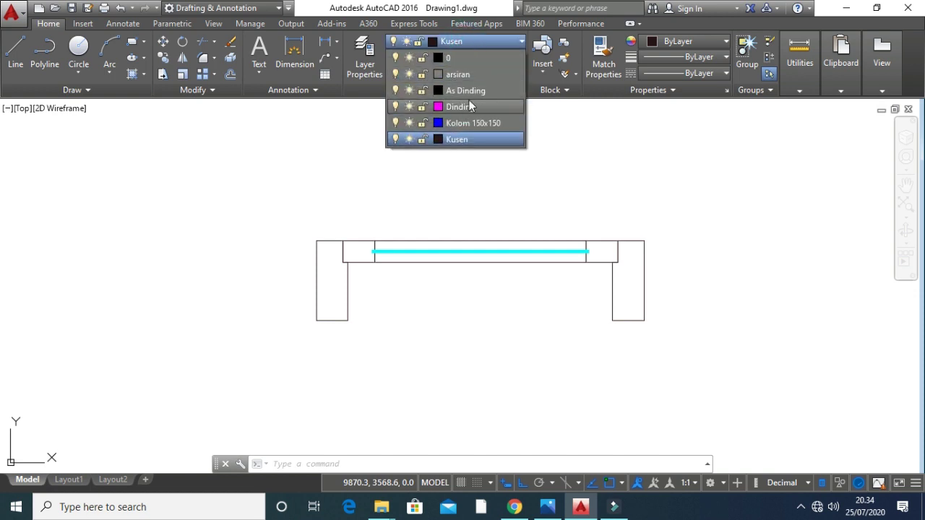
left_click(459, 74)
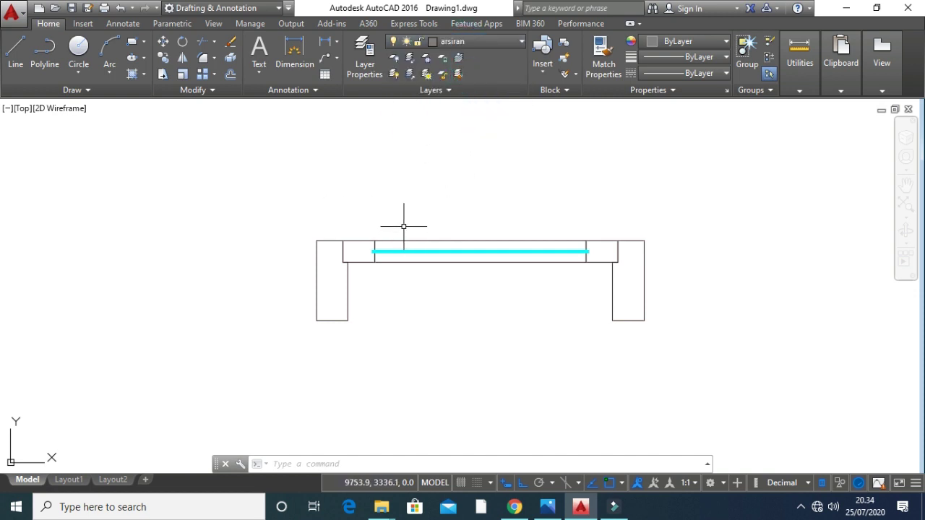
type("h")
key("Return")
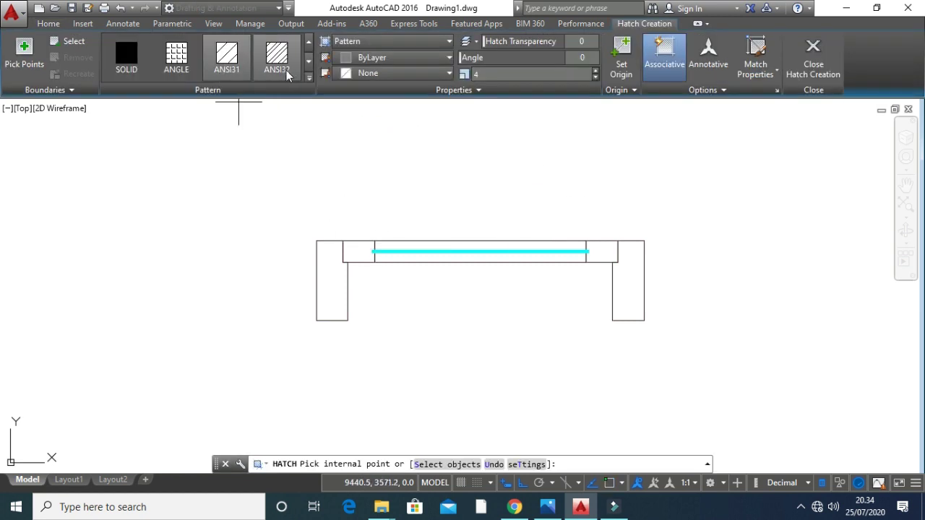
left_click(323, 292)
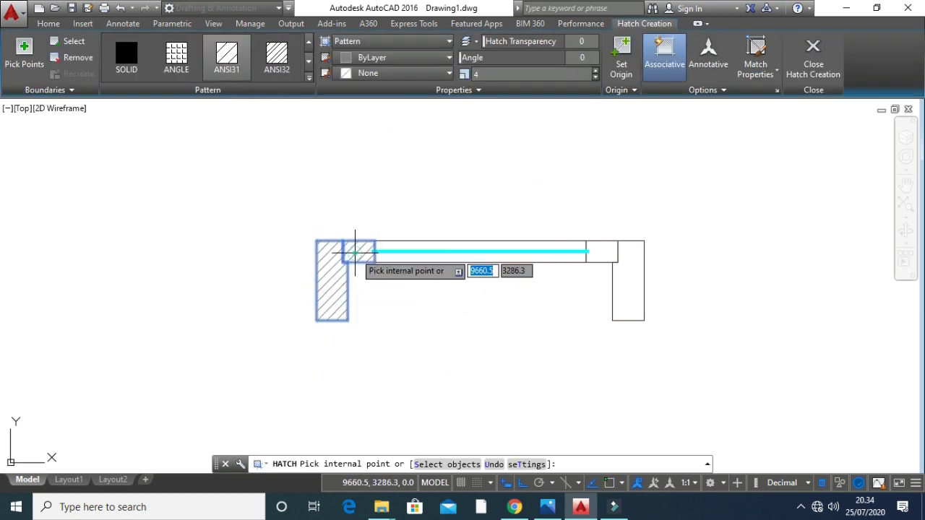
left_click(355, 252)
left_click(597, 250)
left_click(636, 274)
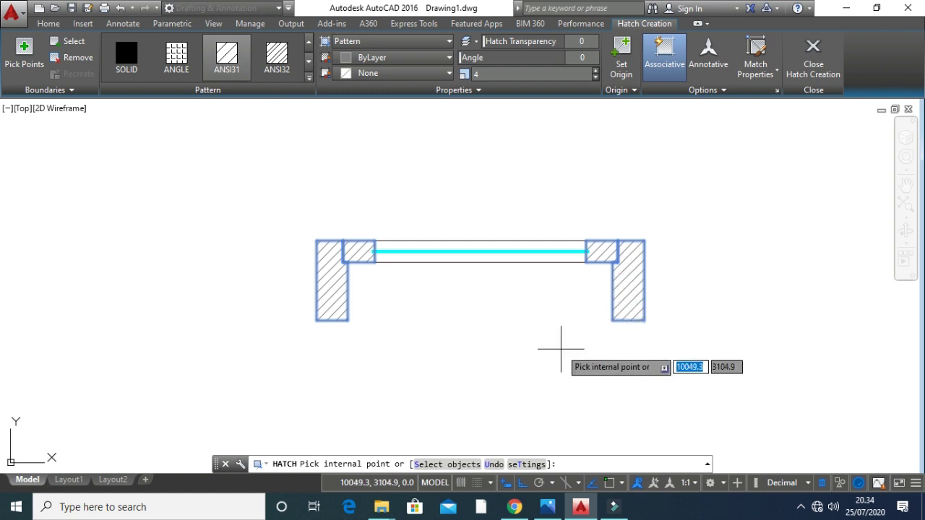
key("Return")
Draw a rectangle around the whole frame, from the left post's upper-left corner to the right post's lower-right corner.
scroll(506, 332, "down", 2)
middle_click_drag(489, 326, 370, 376)
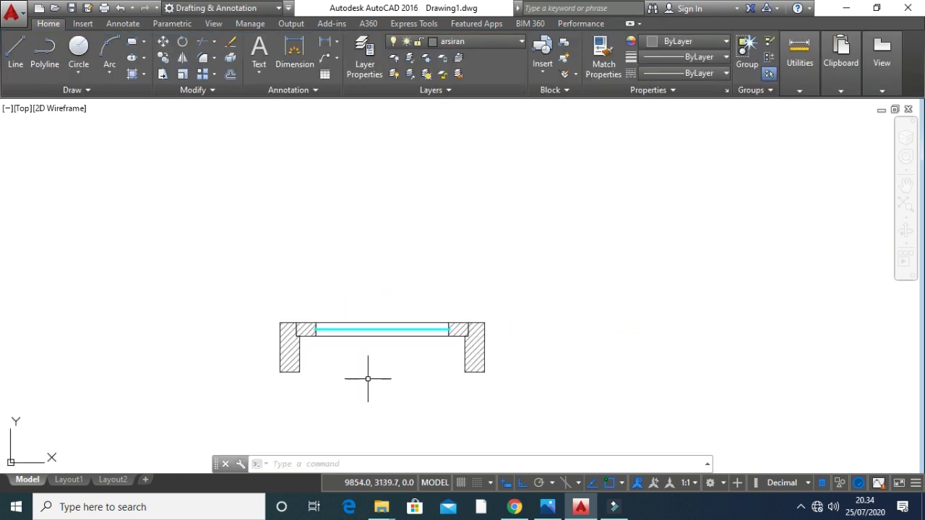
scroll(375, 374, "down", 3)
scroll(378, 368, "down", 2)
scroll(424, 306, "up", 8)
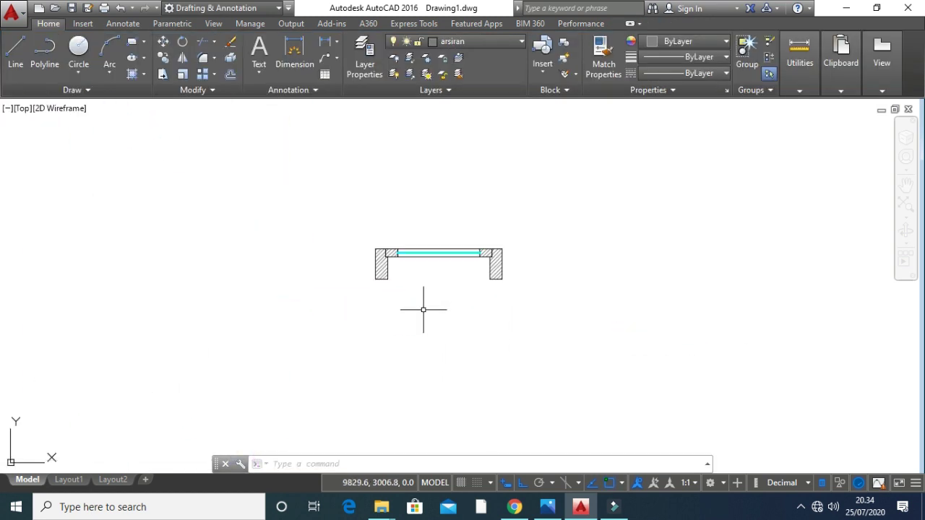
middle_click_drag(374, 330, 351, 350)
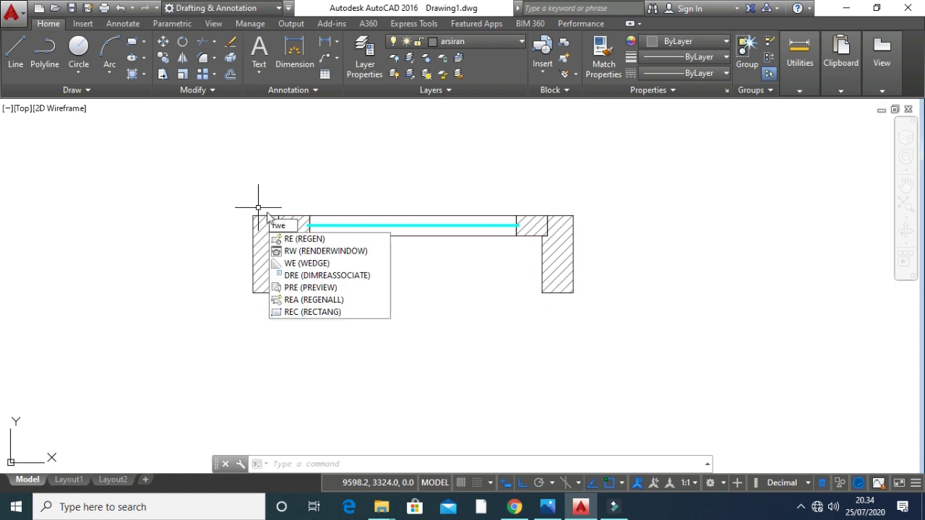
key("BackSpace")
type("ec")
key("Return")
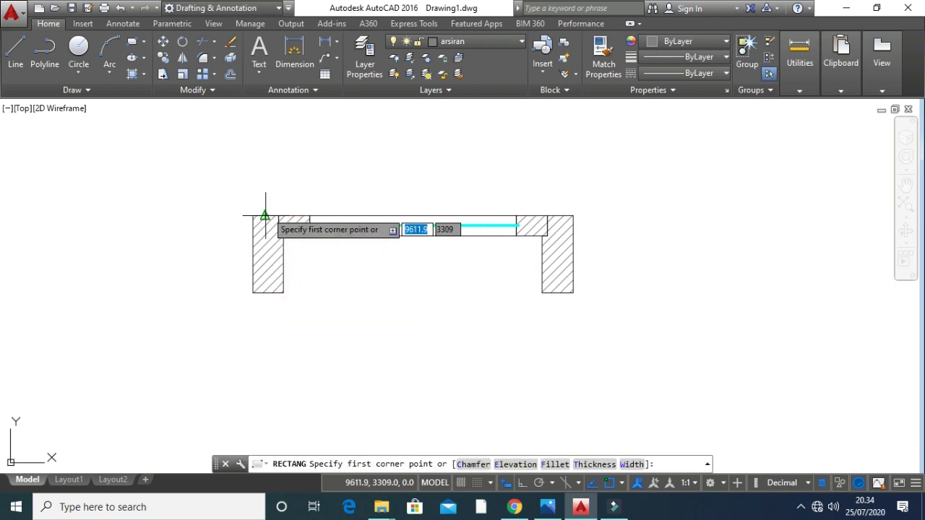
left_click(253, 216)
left_click(573, 293)
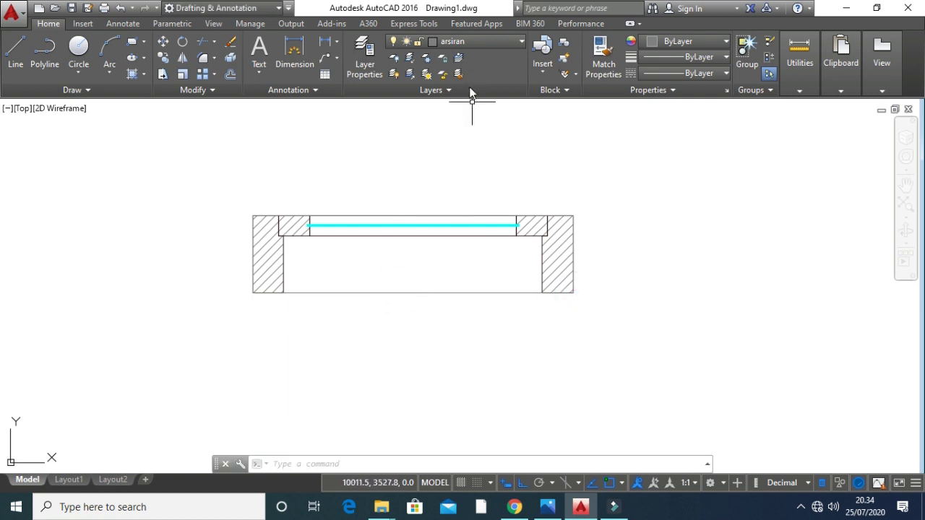
Put the outer rectangle around the frame on the Kusen layer.
left_click(443, 292)
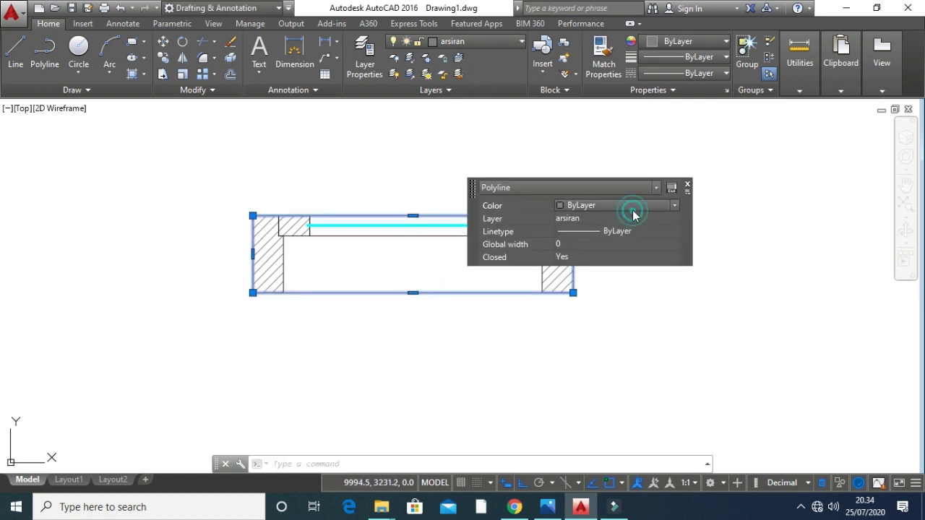
left_click(627, 218)
left_click(579, 286)
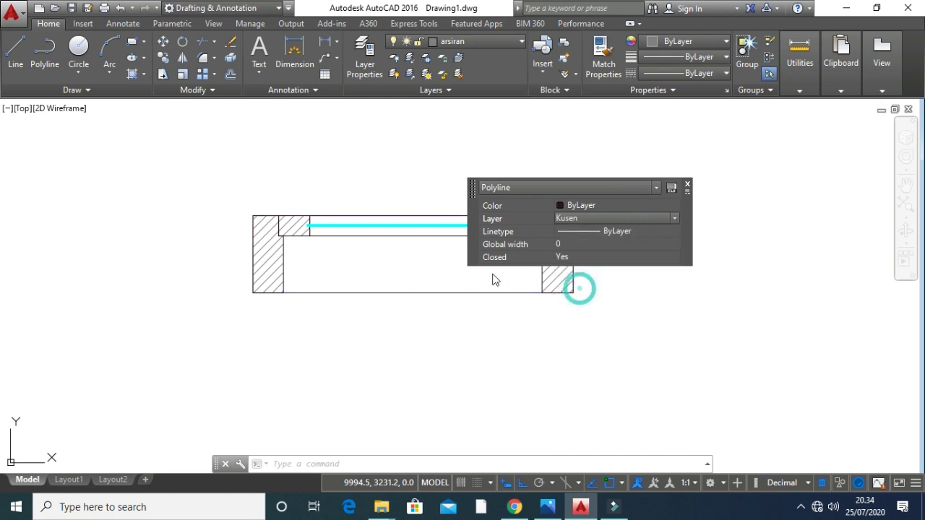
key("Escape")
Stretch the outer rectangle's lower edge 30 units down and its upper edge the same distance up, past both posts.
left_click(432, 293)
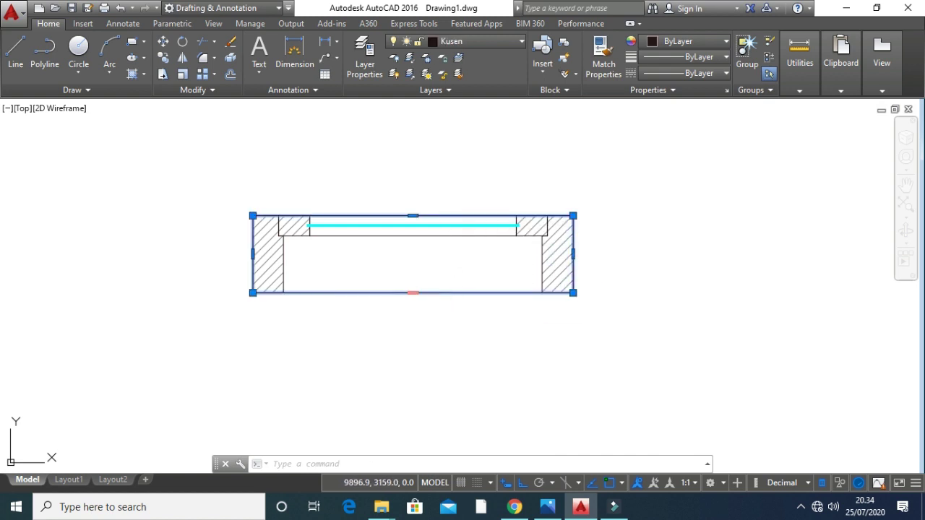
left_click(412, 293)
type("30")
key("Return")
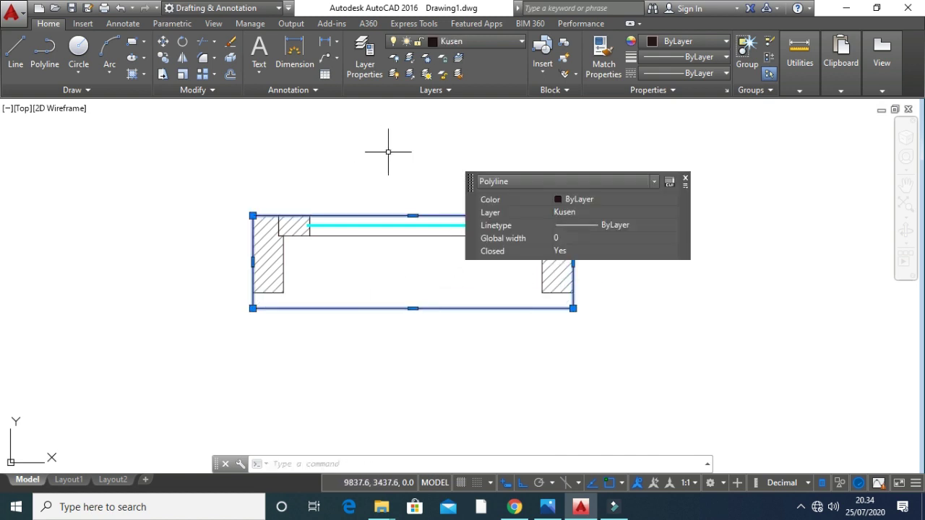
left_click(413, 215)
left_click(413, 200)
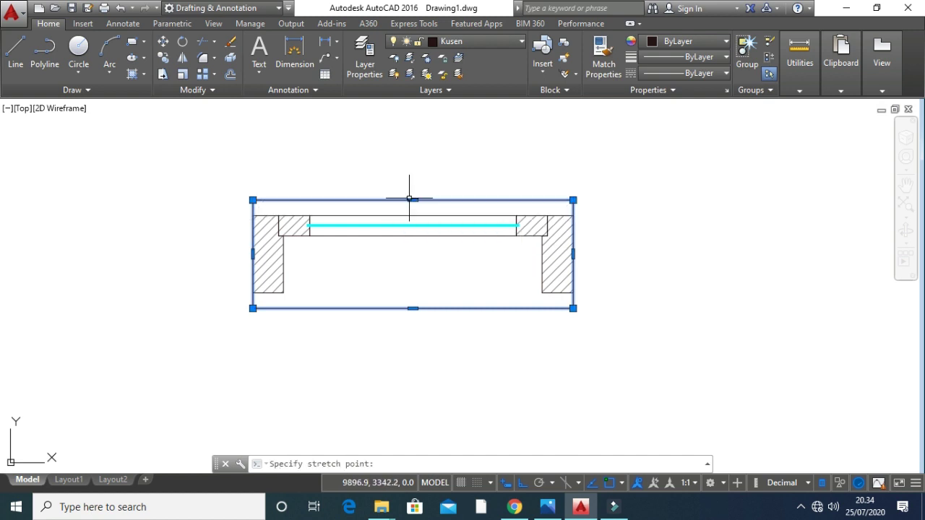
key("Escape")
middle_click_drag(382, 282, 364, 312)
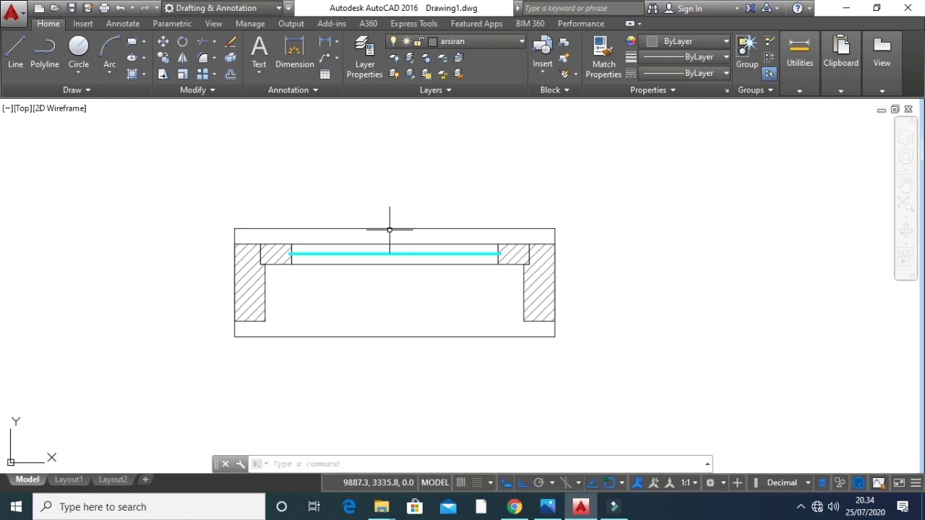
Create a wipeout from the outer rectangle's closed polyline and erase the source polyline.
type("wip")
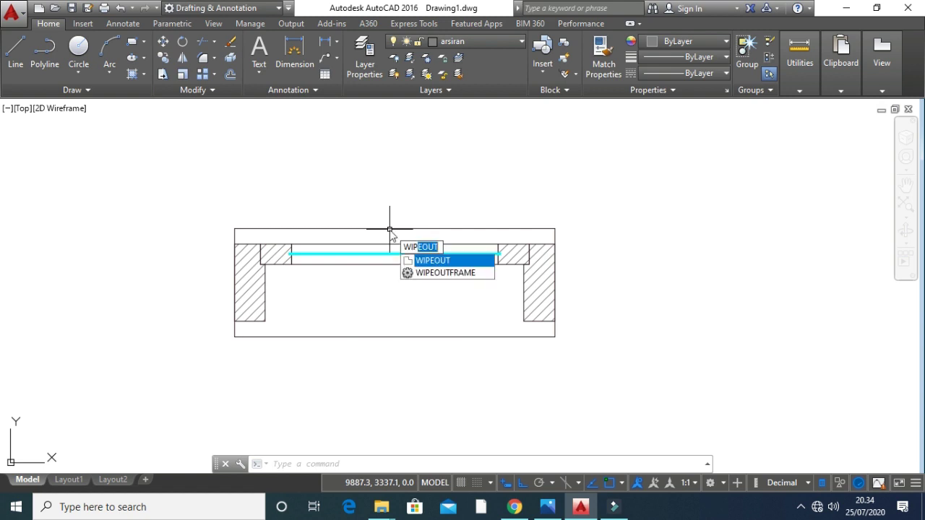
left_click(410, 261)
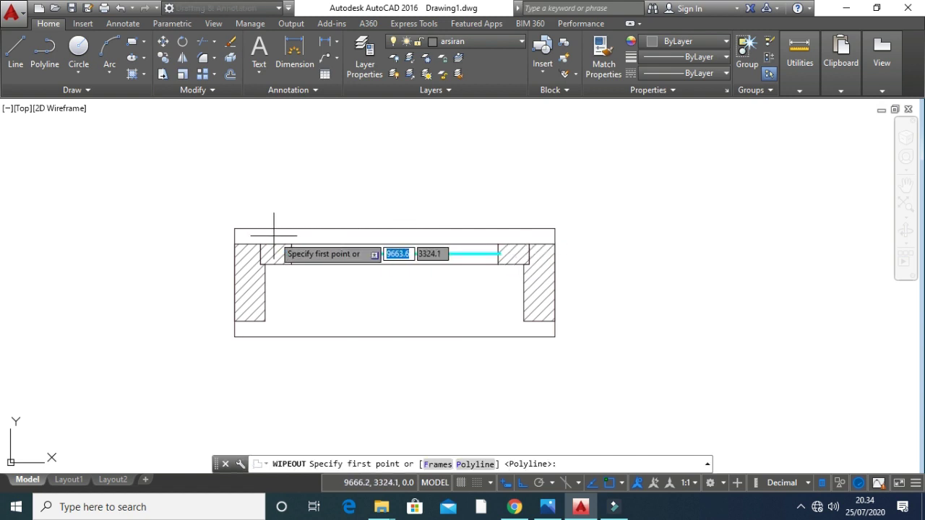
type("p")
key("Return")
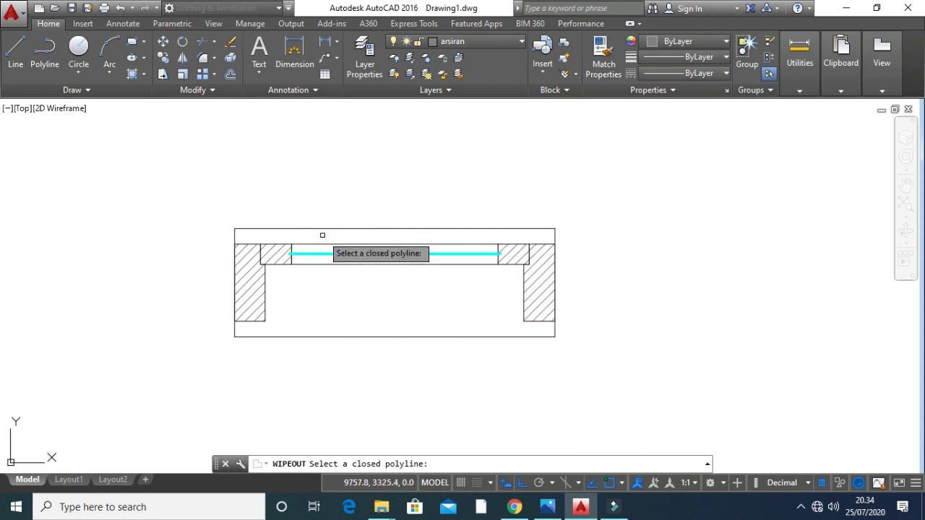
left_click(322, 228)
left_click(348, 266)
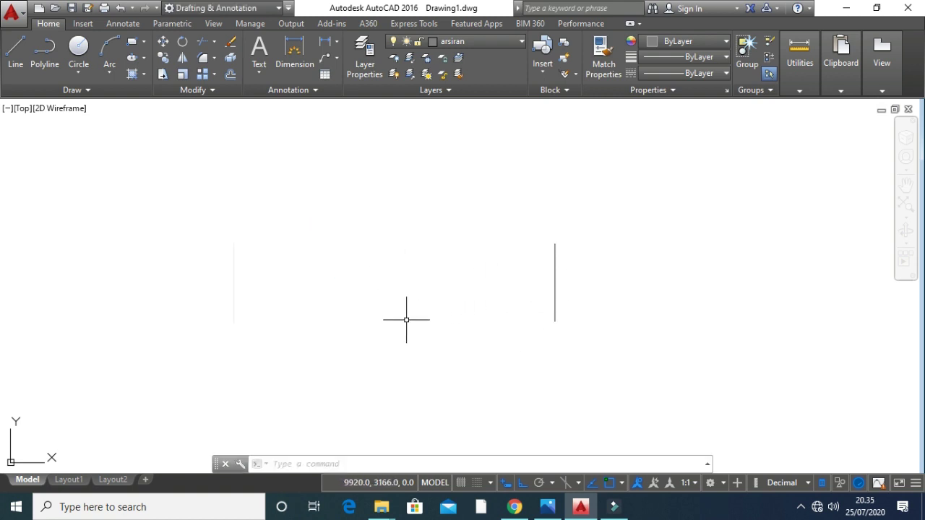
left_click(461, 317)
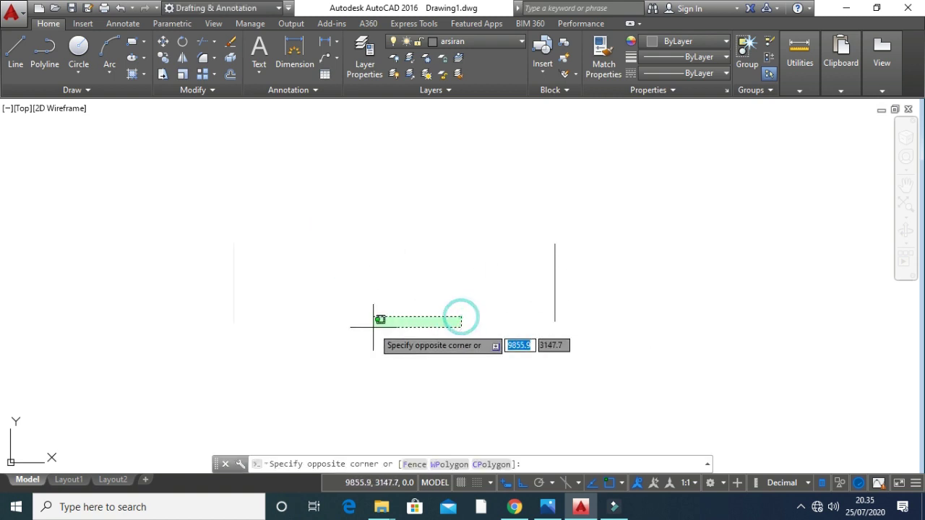
left_click(373, 325)
left_click(405, 211)
left_click(637, 251)
left_click(596, 268)
left_click(303, 304)
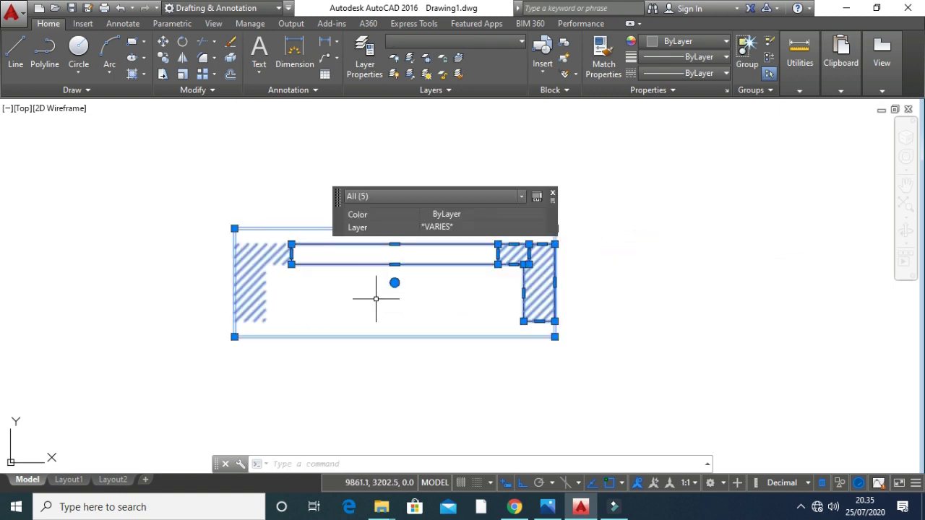
key("Escape")
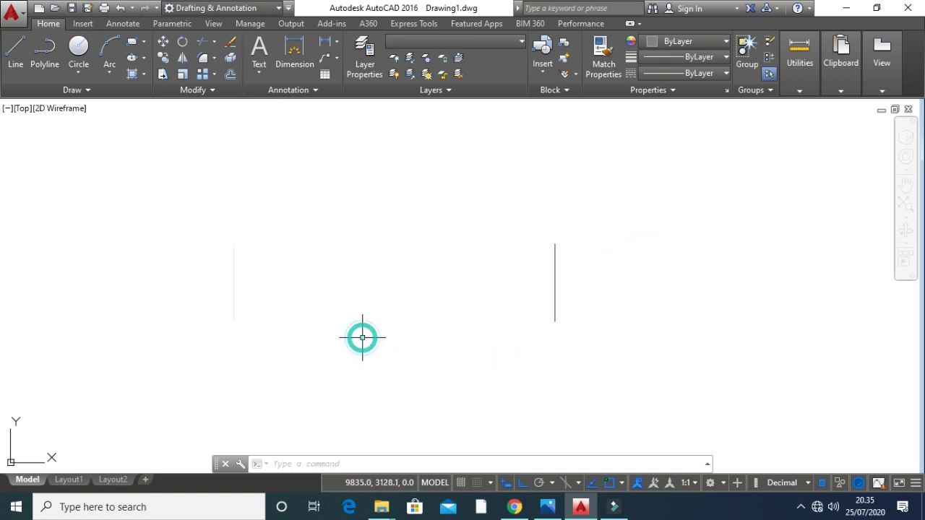
Send the wipeout to the back of the draw order, behind the window frame.
left_click(363, 337)
right_click(363, 338)
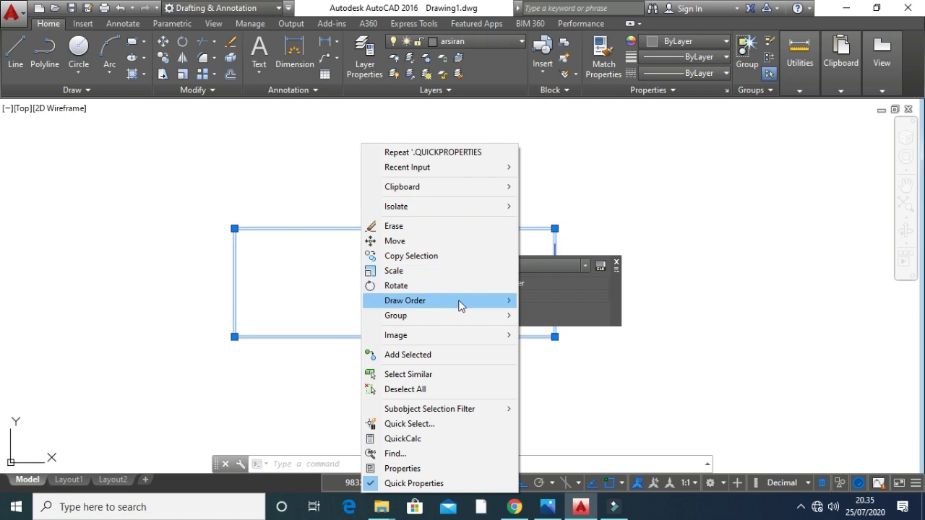
mouse_move(462, 302)
left_click(561, 315)
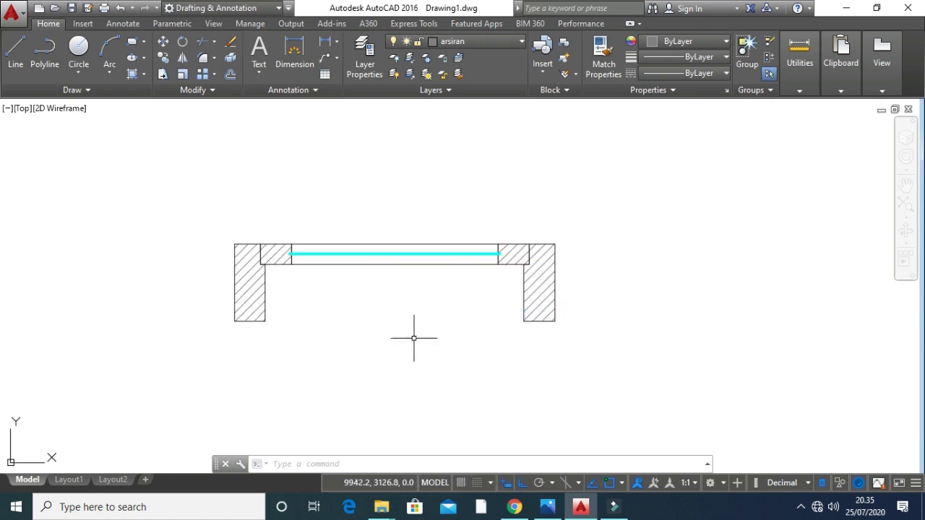
left_click(367, 307)
key("Escape")
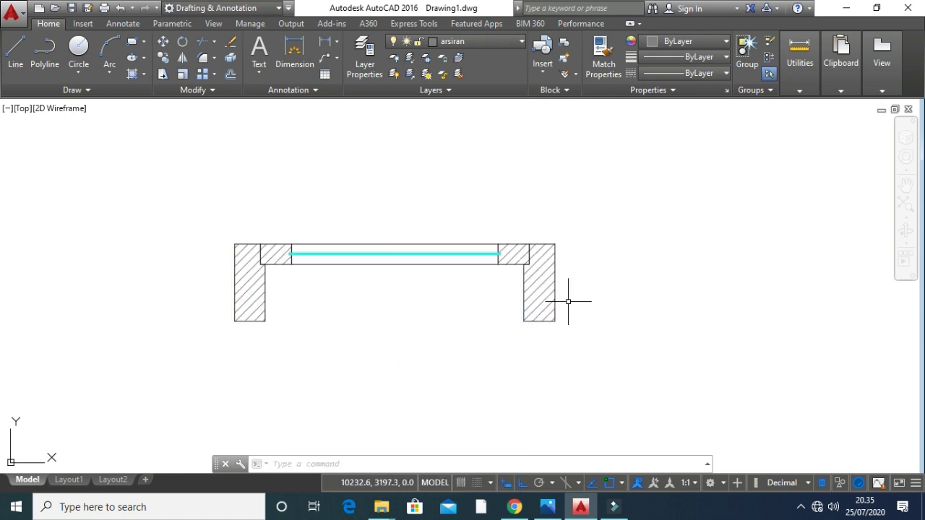
Set WIPEOUTFRAME to 0.
scroll(546, 341, "down", 4)
middle_click_drag(546, 341, 506, 325)
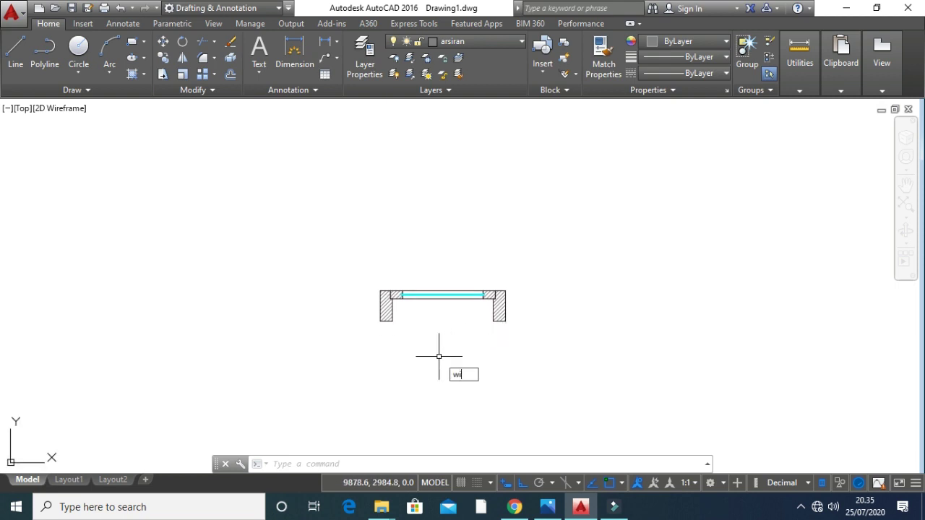
key("BackSpace")
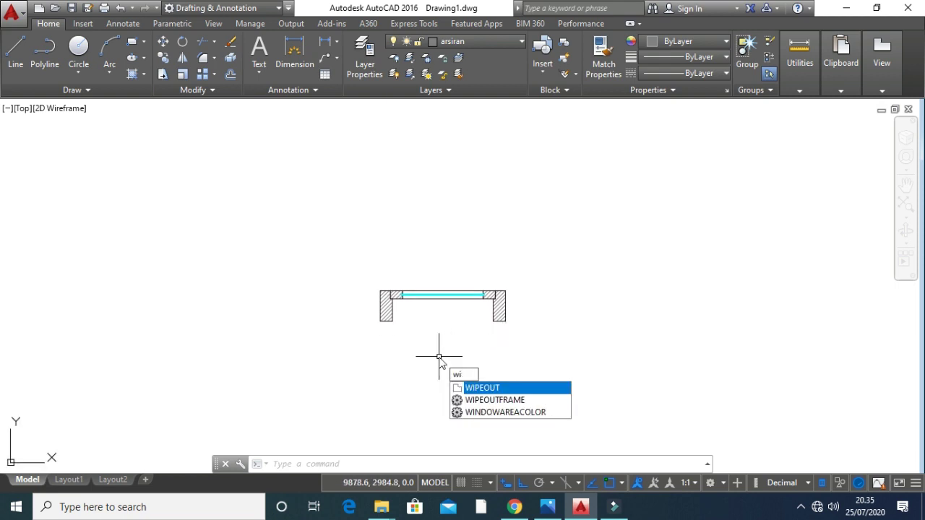
key("Down")
key("Return")
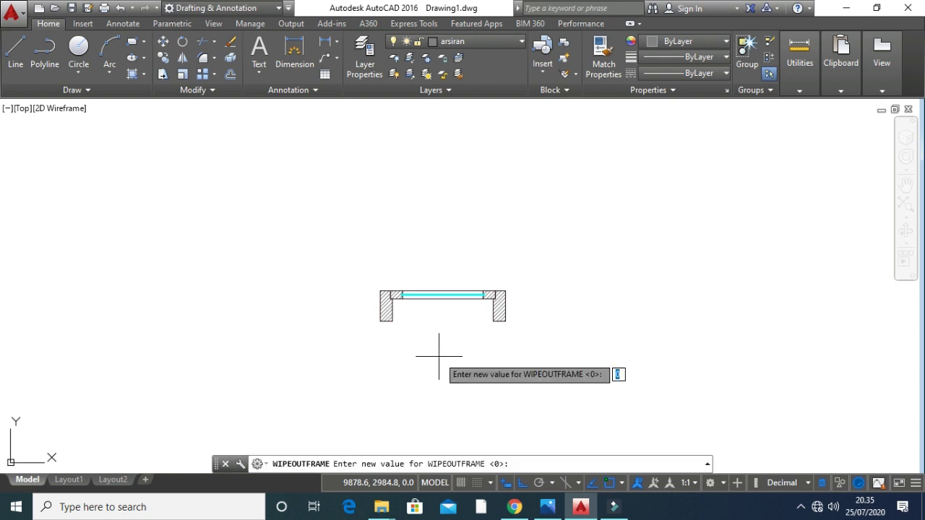
key("Return")
Start a block definition and select the whole window frame, including its wipeout, as the block's objects.
scroll(426, 310, "down", 2)
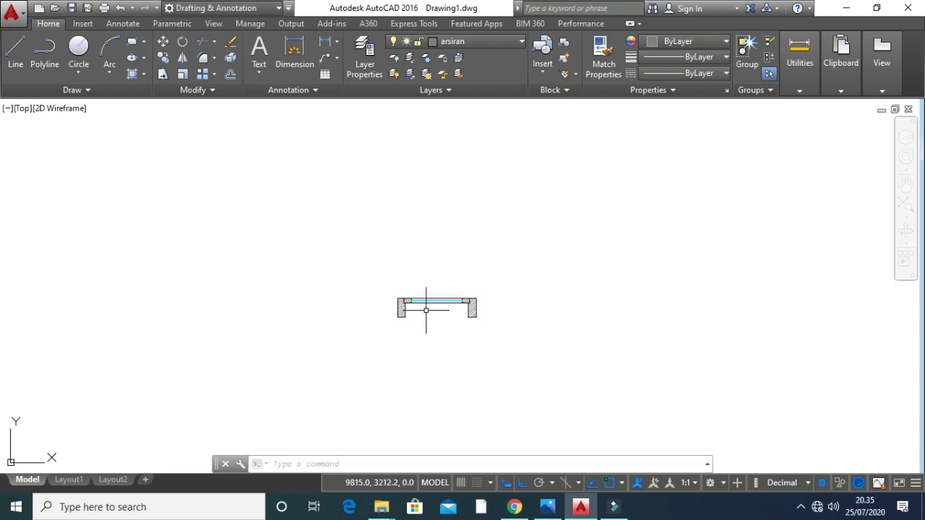
middle_click_drag(428, 314, 425, 337)
type("blo")
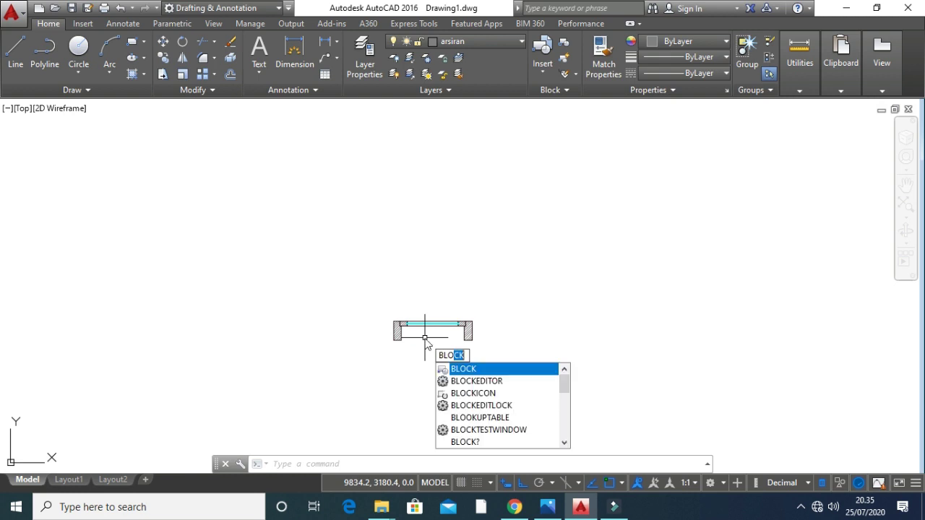
key("Return")
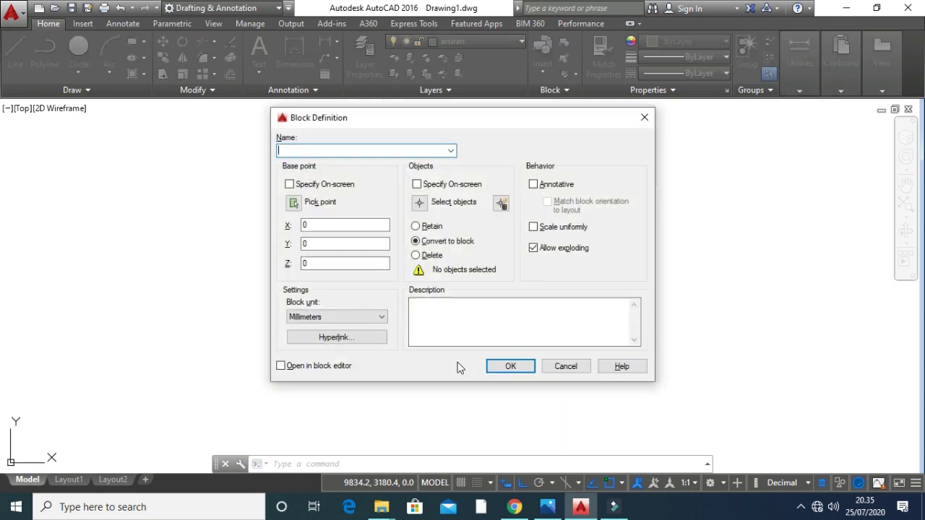
left_click(419, 201)
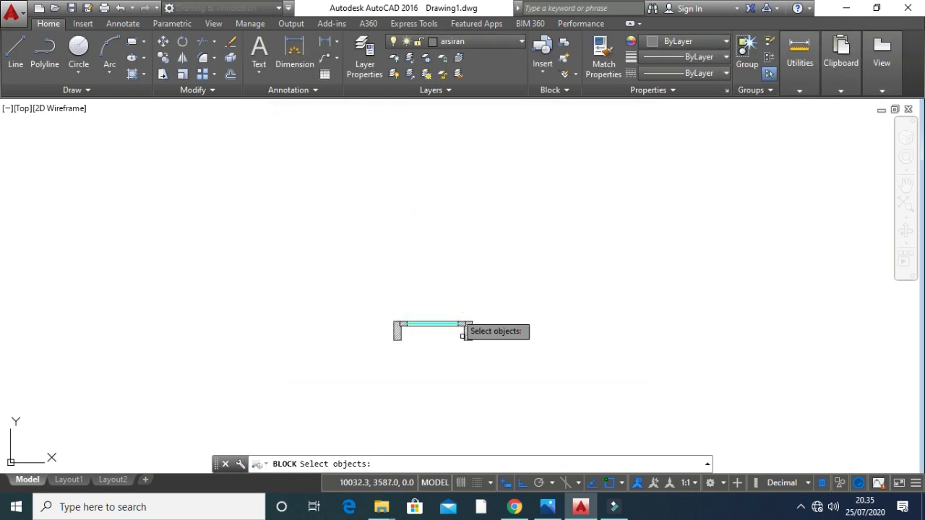
left_click(494, 374)
left_click(271, 240)
key("Return")
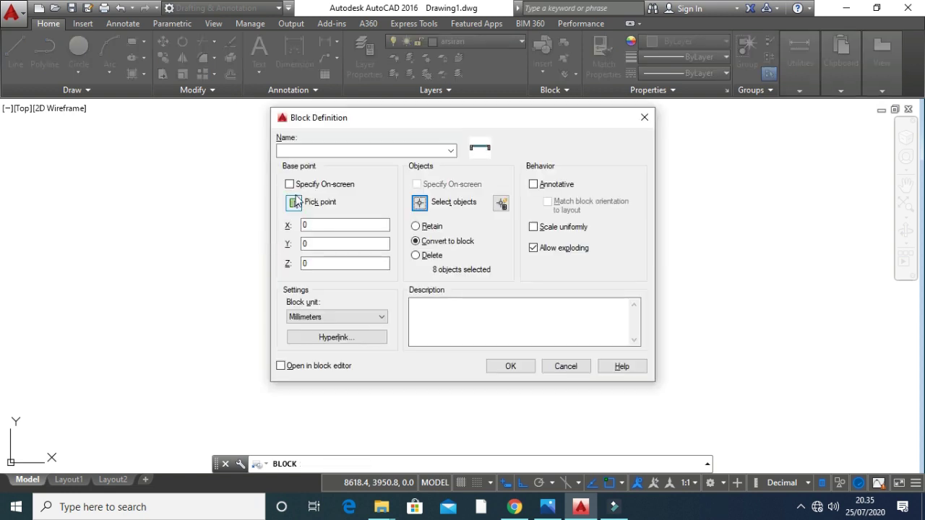
Set the block's base point midway between the outer-edge midpoints of the left and right posts.
left_click(292, 203)
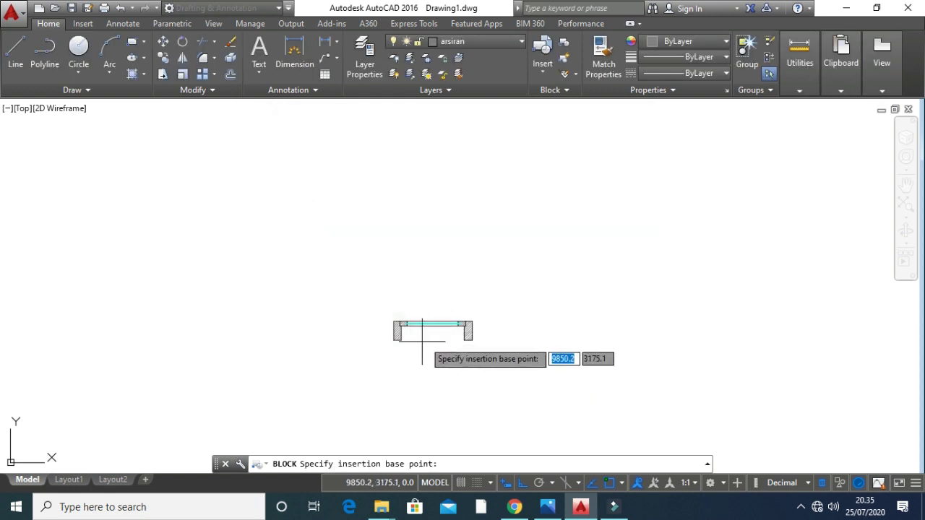
right_click(375, 335, "shift")
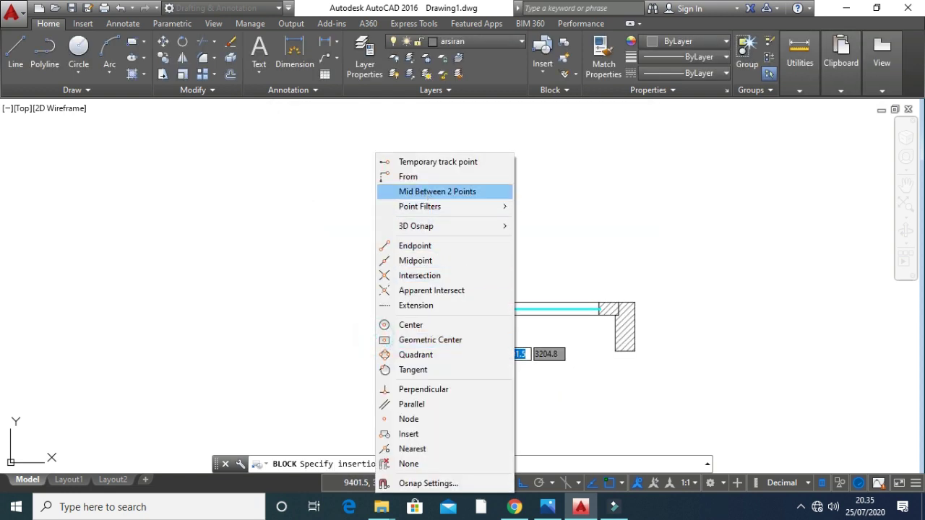
left_click(438, 192)
left_click(434, 327)
left_click(635, 326)
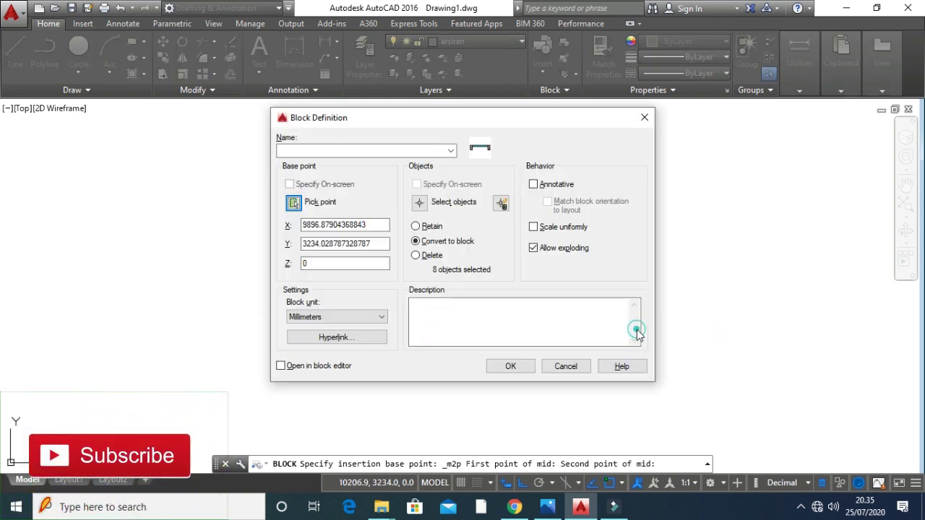
Name the block Jendela_500 and create it.
left_click(511, 368)
left_click(535, 255)
left_click(311, 150)
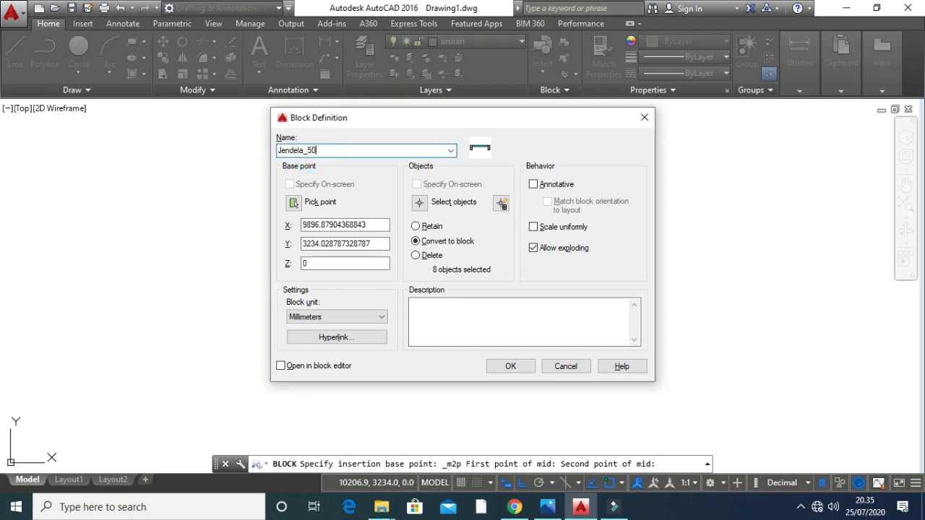
left_click(513, 367)
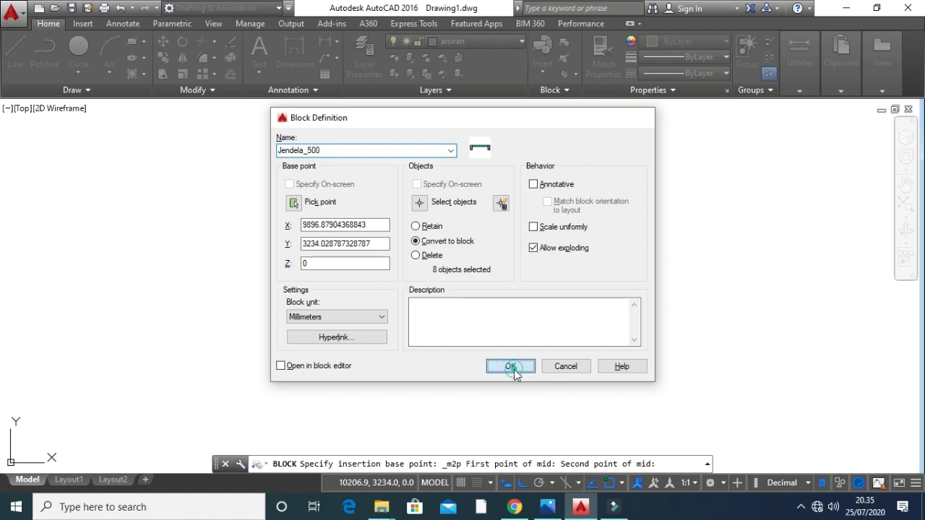
Rotate the window block 180 degrees about a point near its centre.
scroll(584, 268, "down", 3)
middle_click_drag(585, 268, 347, 248)
scroll(396, 279, "down", 3)
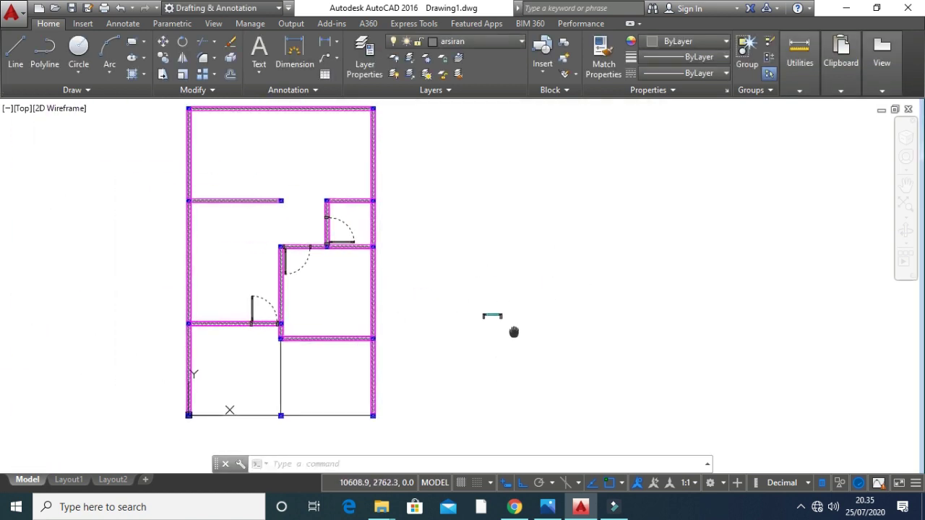
scroll(512, 330, "up", 5)
type("r")
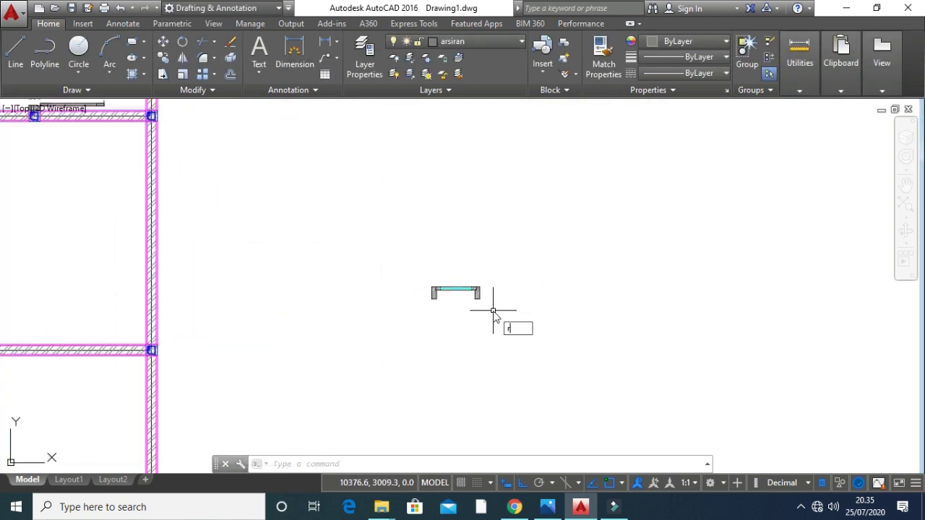
type("o")
key("Return")
left_click(508, 326)
left_click(397, 262)
key("Return")
scroll(488, 295, "up", 3)
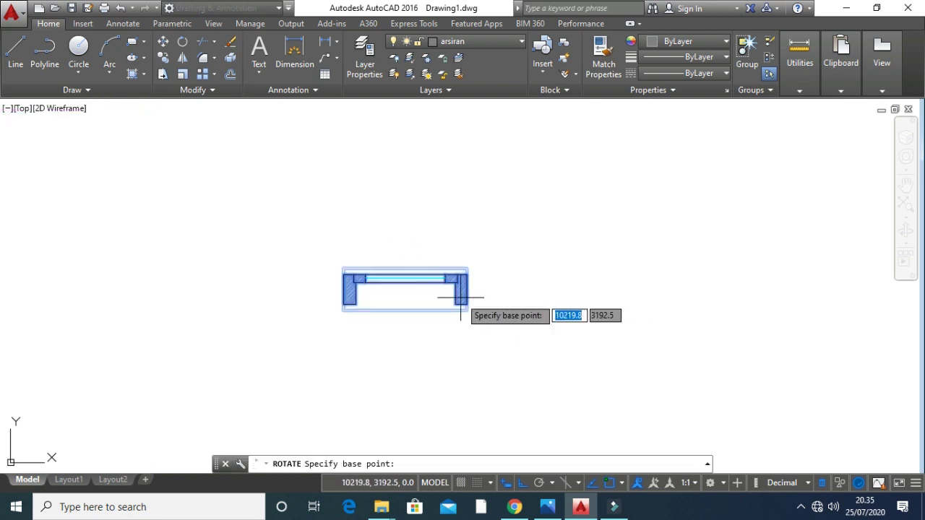
left_click(407, 292)
type("180")
key("Return")
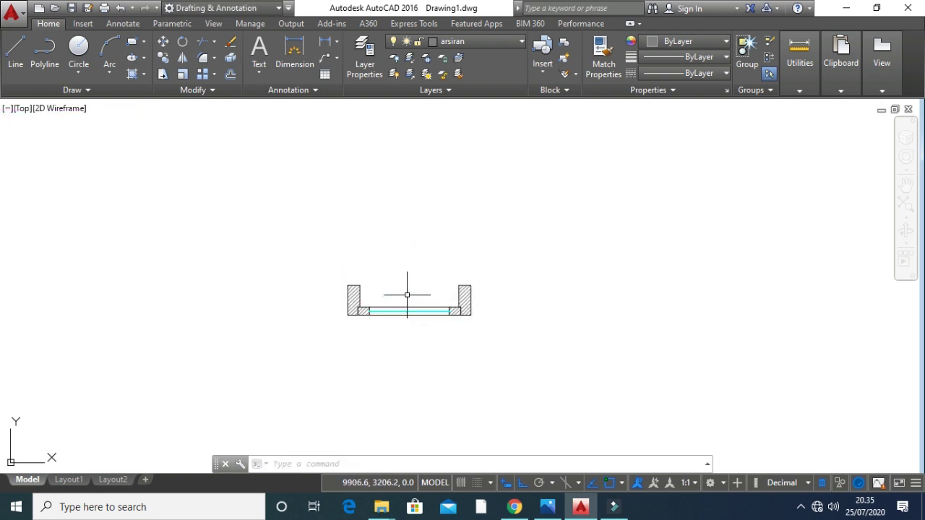
Move the window block by the midpoint of its right post's outer edge onto the midpoint of the front door frame's left outer edge.
type("m")
key("Return")
left_click(536, 366)
left_click(289, 231)
key("Return")
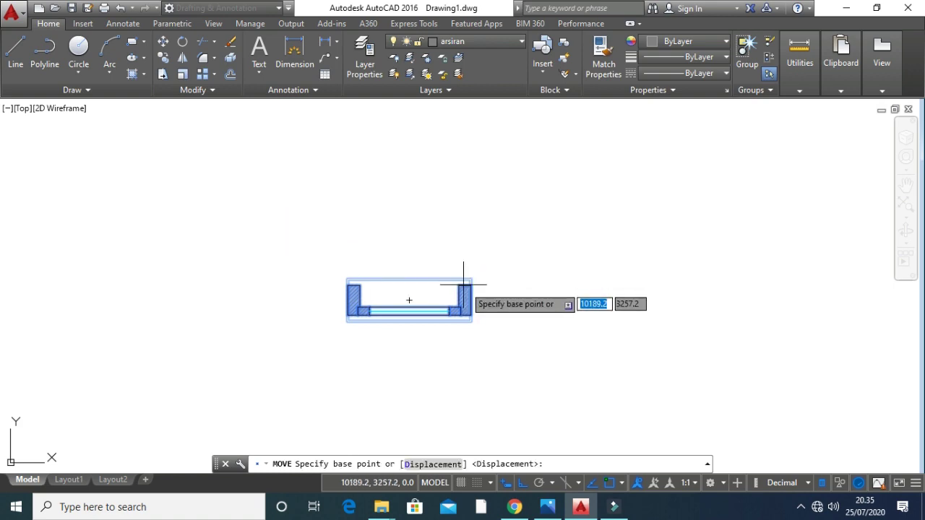
left_click(471, 303)
scroll(326, 294, "down", 8)
middle_click_drag(278, 296, 441, 265)
scroll(246, 294, "up", 9)
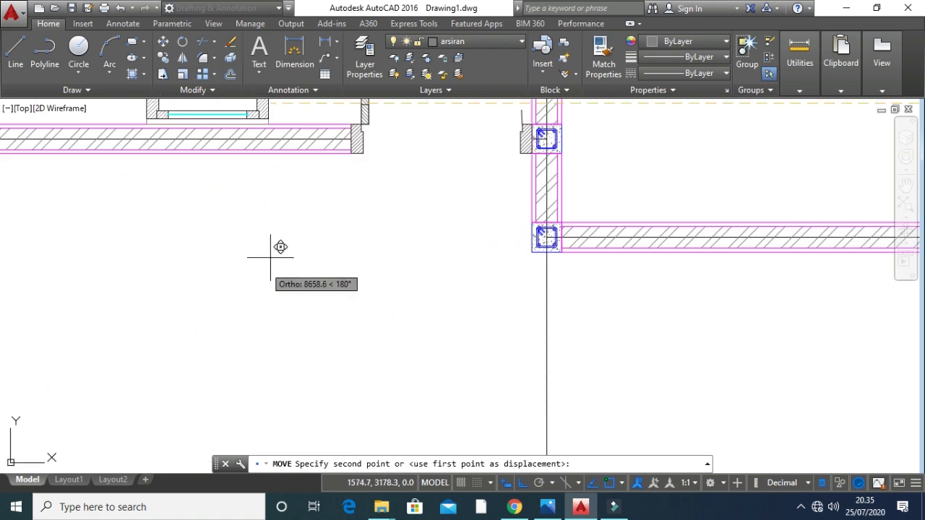
left_click(350, 138)
scroll(354, 285, "up", 6)
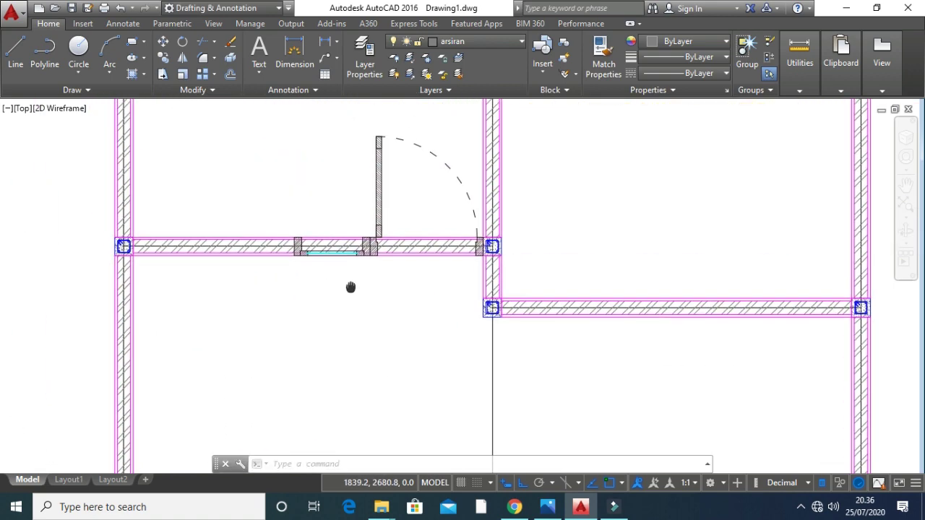
Check the house-front photo for the position of the window beside the front door.
key("alt+Tab")
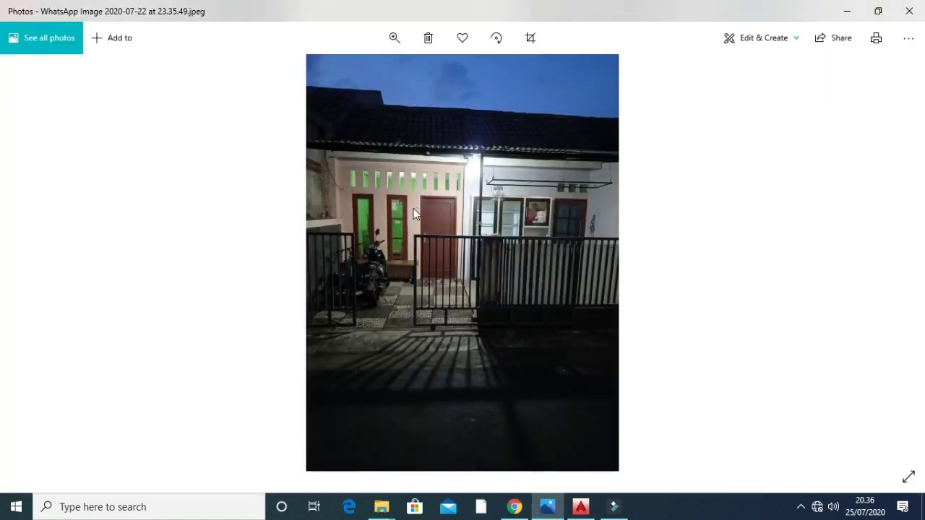
key("alt+Tab")
scroll(389, 261, "up", 3)
middle_click_drag(391, 261, 429, 292)
type("m")
key("space")
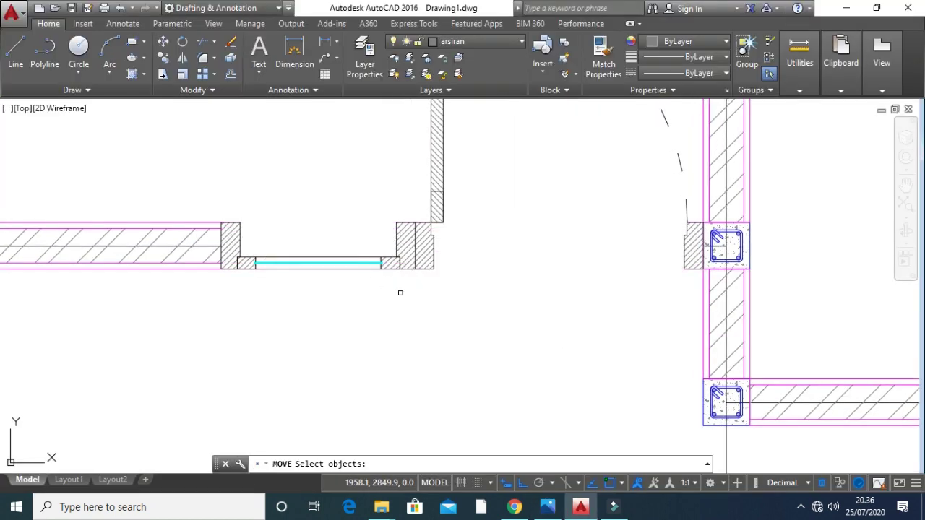
left_click(395, 263)
key("space")
key("Escape")
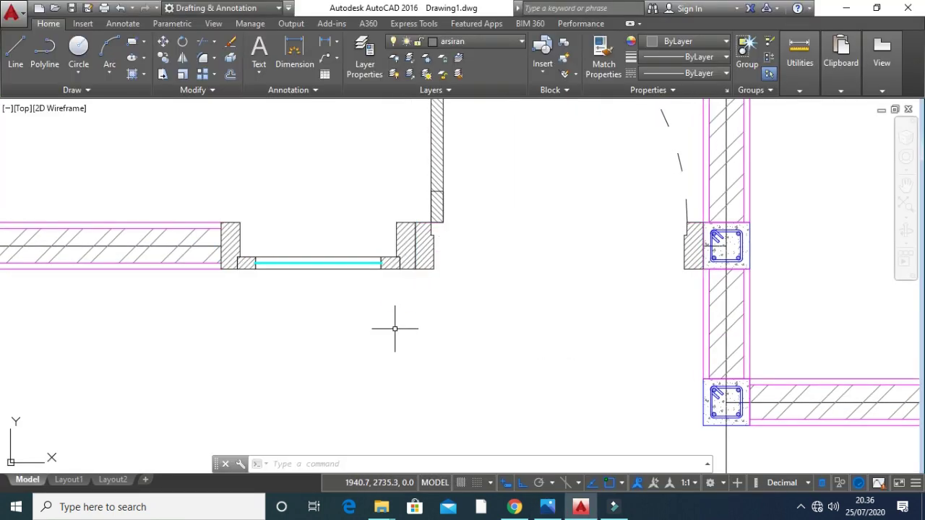
Move the window block 500 to the left, away from the front door frame.
type("m")
key("space")
left_click(383, 262)
key("space")
left_click(396, 352)
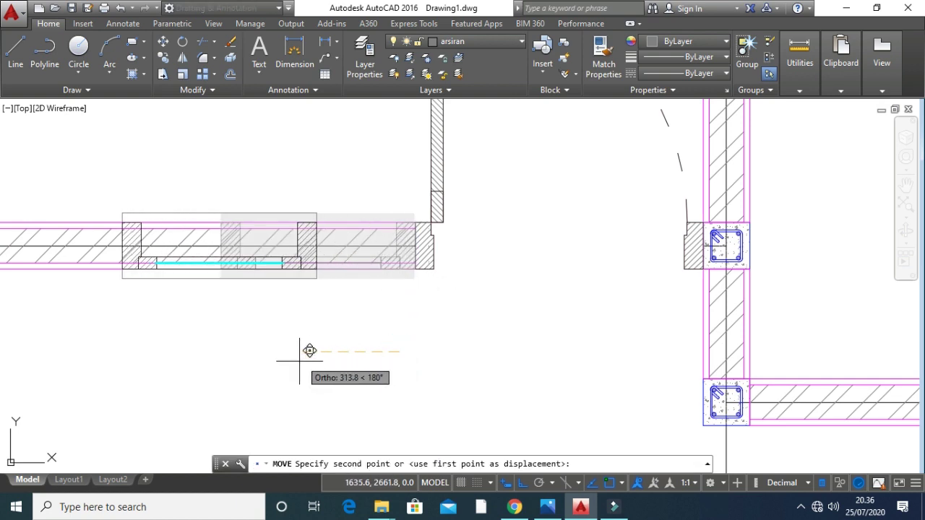
type("500")
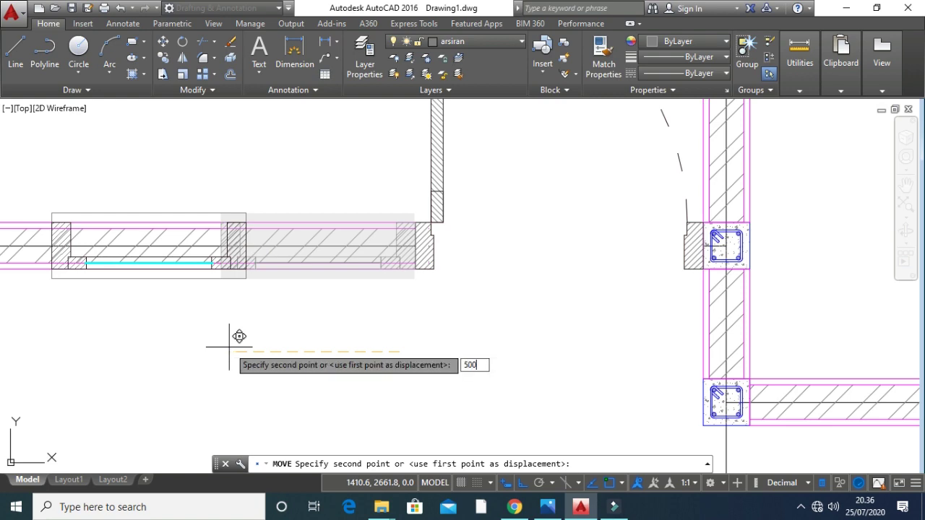
key("Return")
scroll(283, 347, "up", 4)
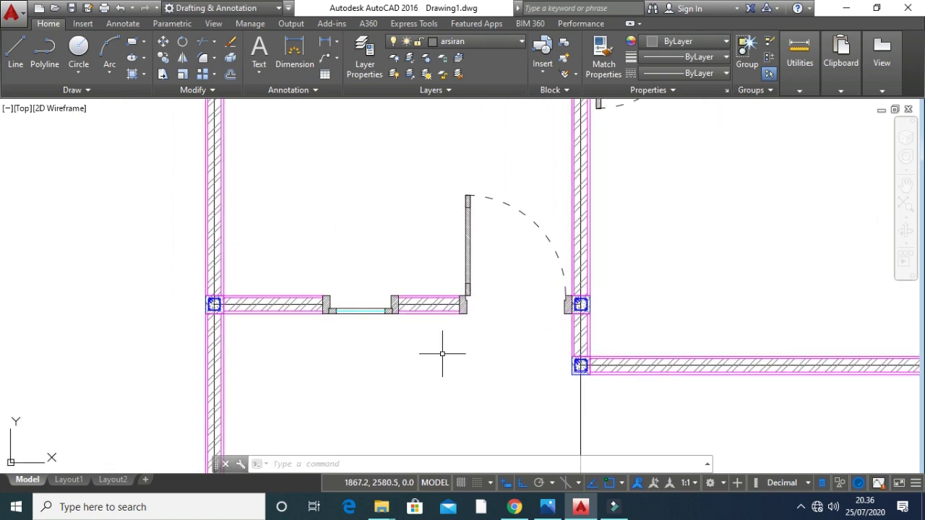
Mirror the window block about the outer edge of its left post, keeping the original, after checking the house-front photo.
scroll(293, 317, "up", 4)
key("alt+Tab")
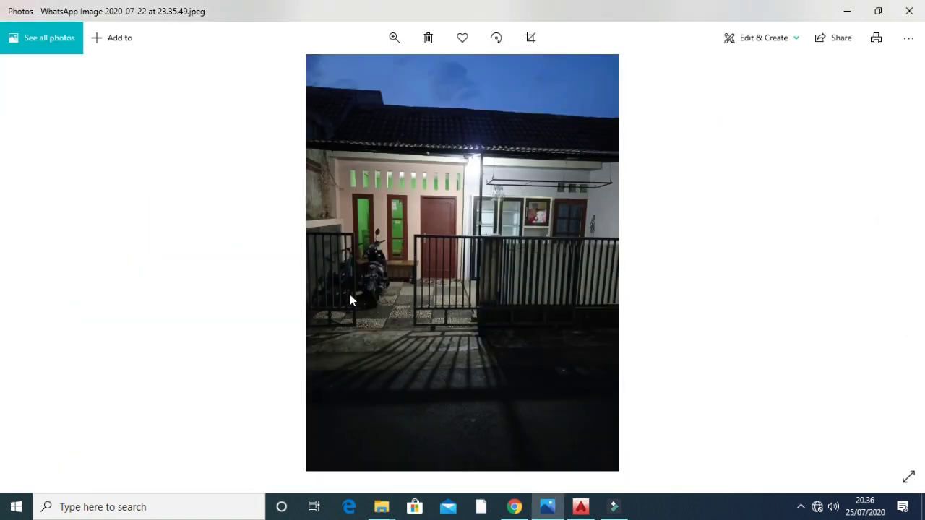
key("alt+Tab")
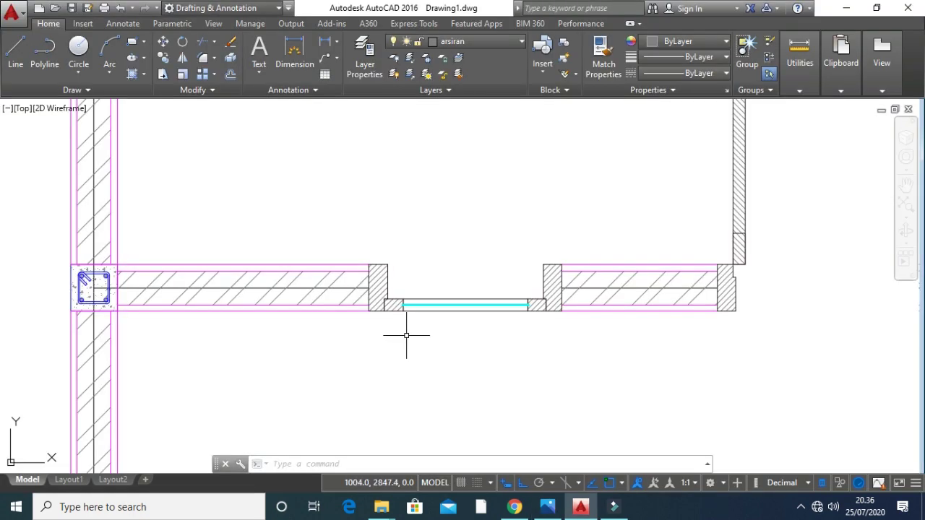
type("mi")
key("Return")
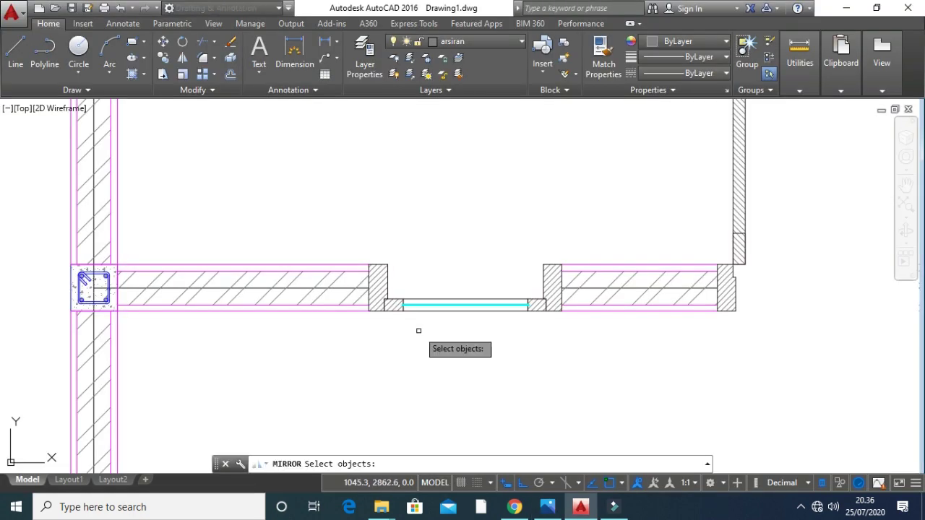
left_click(387, 312)
key("Return")
left_click(369, 311)
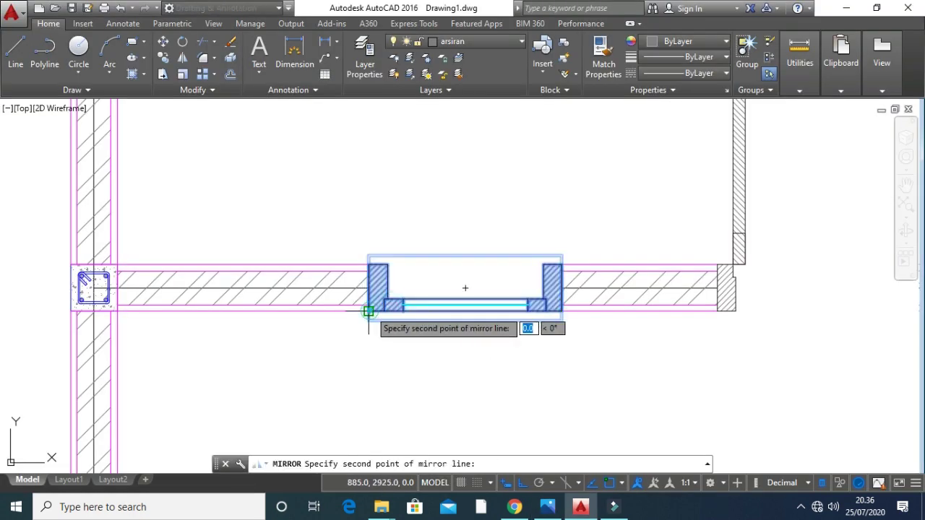
left_click(370, 267)
key("Return")
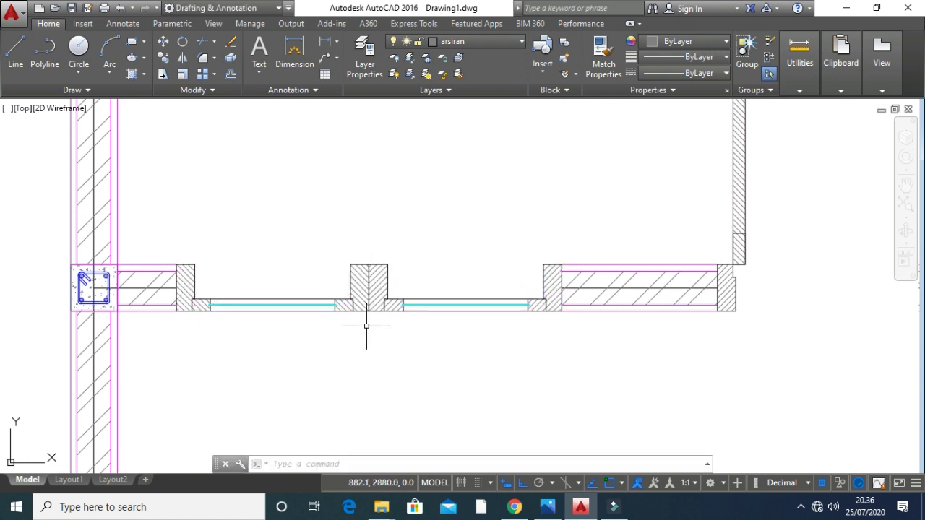
Move the right-hand window block 200 to the right, away from its mirrored copy.
type("m")
key("Return")
left_click(539, 318)
key("Return")
left_click(548, 360)
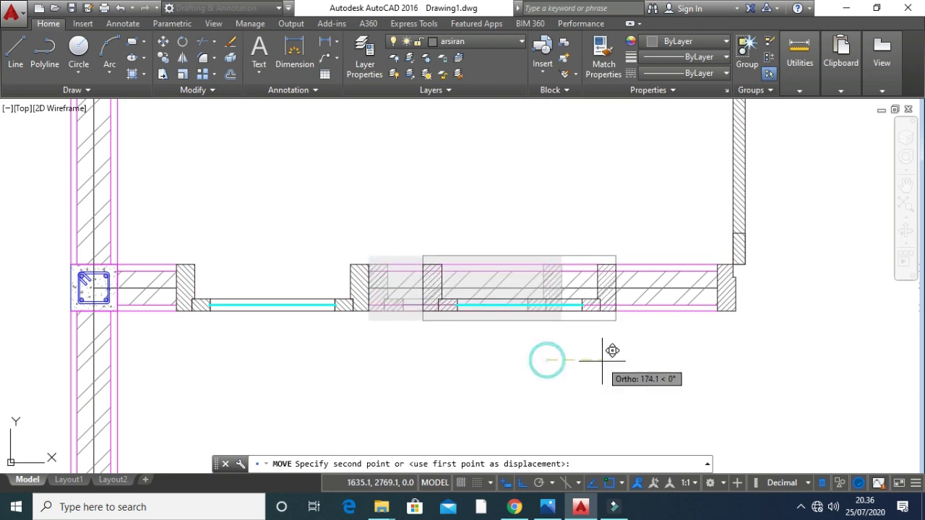
type("200")
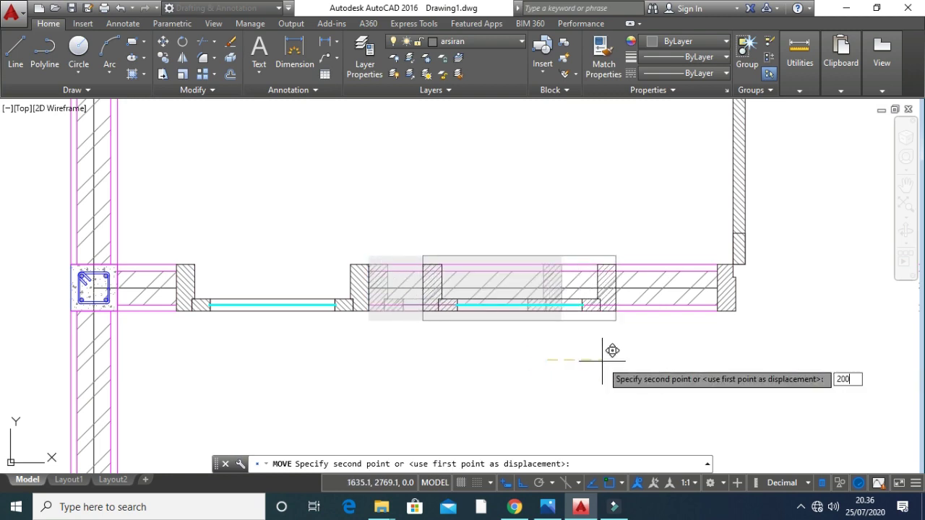
key("Return")
Compare the window arrangement in the floor plan with the house-front photo.
scroll(615, 362, "down", 2)
scroll(615, 362, "down", 2)
mouse_move(615, 362)
middle_mouse_down()
mouse_move(428, 338)
mouse_move(447, 360)
middle_mouse_up()
scroll(456, 359, "down", 4)
key("alt+Tab")
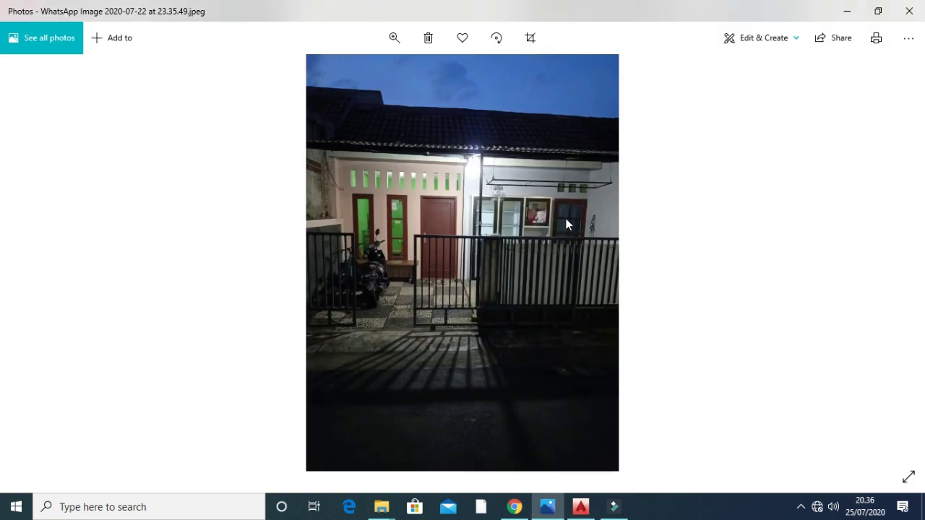
key("alt+Tab")
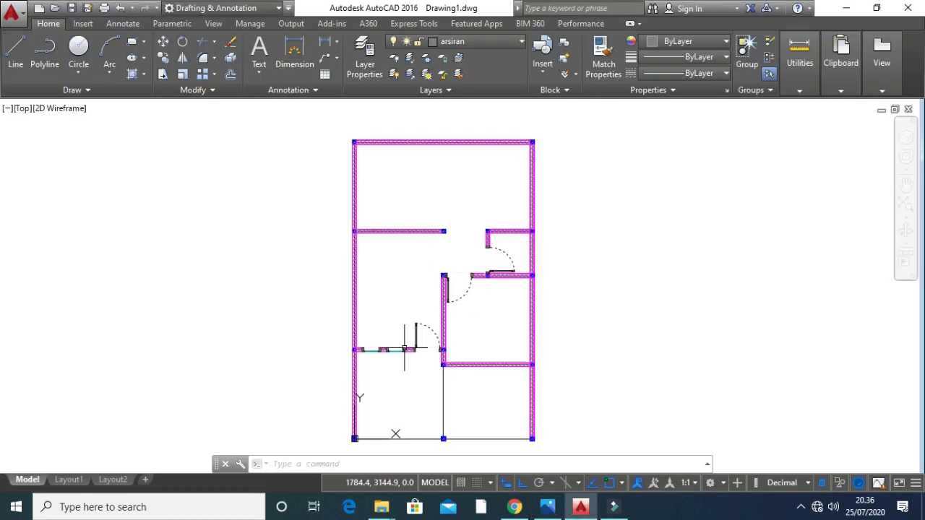
scroll(404, 349, "up", 5)
middle_click_drag(420, 337, 396, 337)
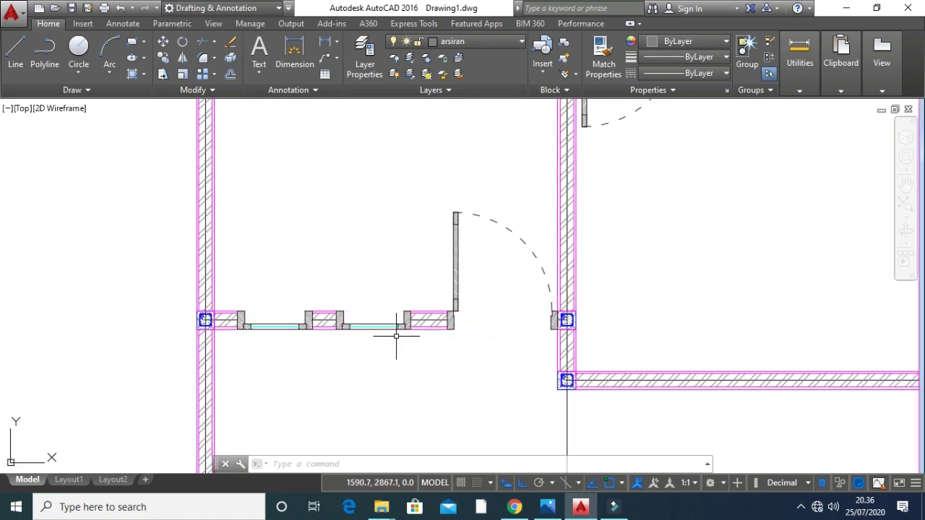
type("i")
key("Return")
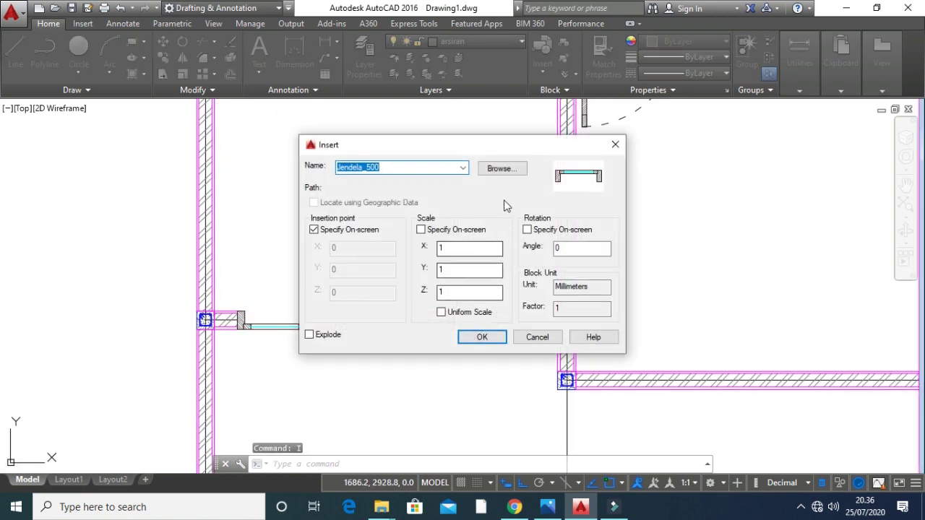
key("Escape")
key("Escape")
key("Escape")
Compare the floor plan with the house-front photo and the hand-drawn plan sketch to check the remaining window positions.
middle_click_drag(480, 217, 310, 308)
scroll(310, 307, "down", 4)
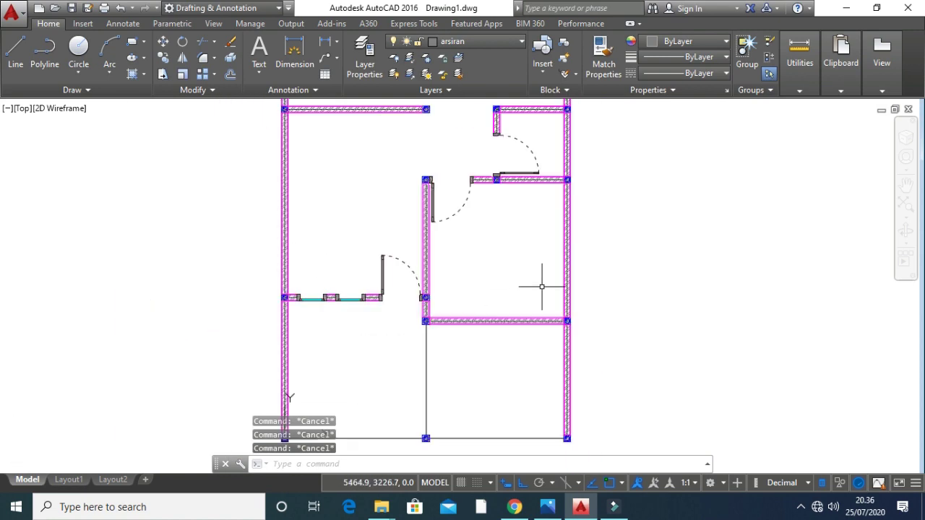
middle_click_drag(541, 287, 415, 285)
scroll(415, 284, "down", 2)
key("alt+Tab")
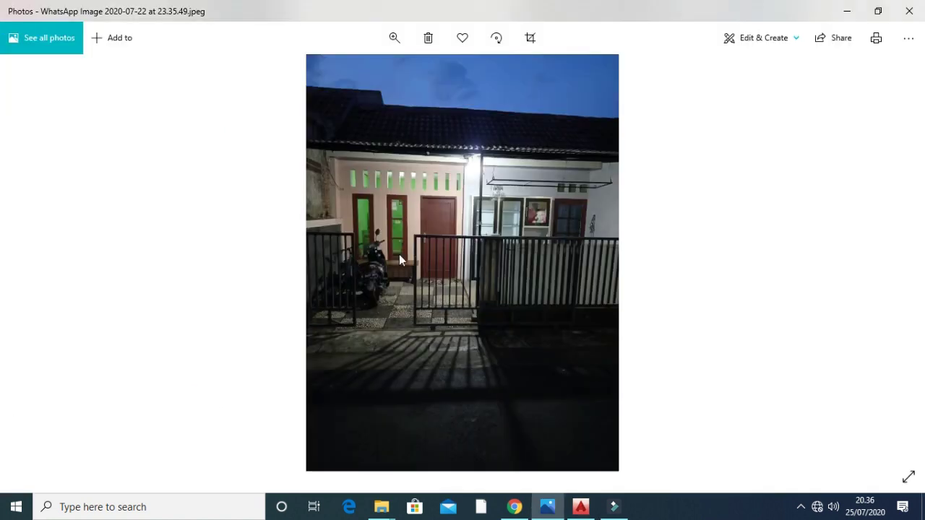
key("alt+Tab")
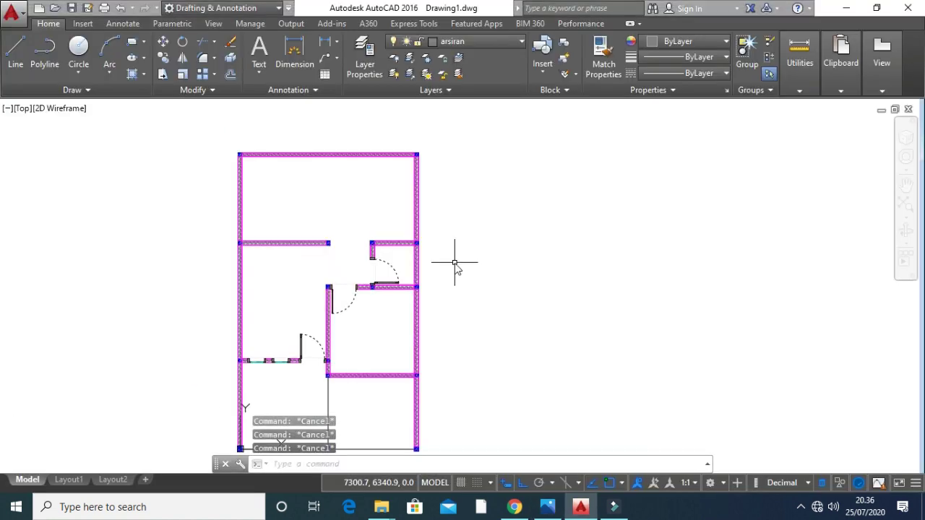
key("alt+Tab")
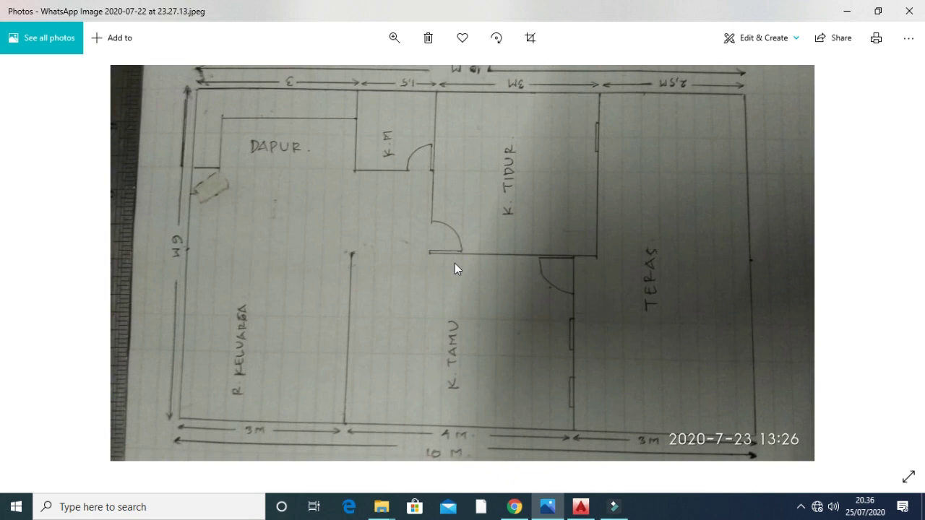
key("Left")
key("alt+Tab")
middle_click_drag(455, 262, 427, 235)
middle_click_drag(435, 280, 369, 308)
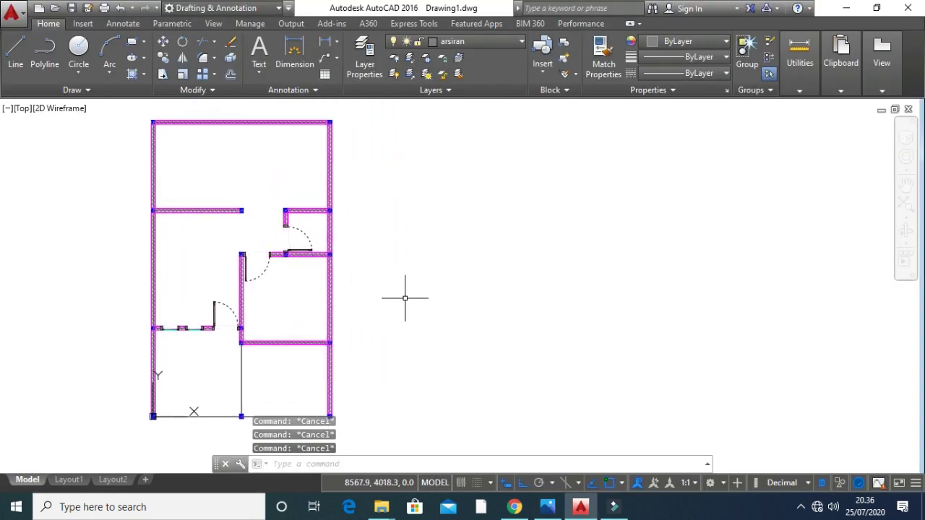
Draw a closed rectangle 60 wide and 150 high with lines in the empty area beside the floor plan.
type("l")
key("Return")
left_click(397, 310)
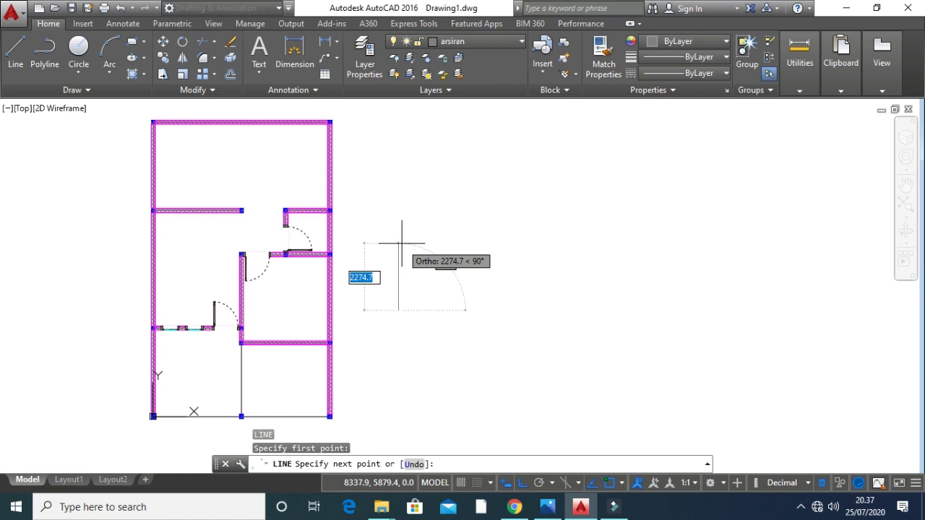
key("Return")
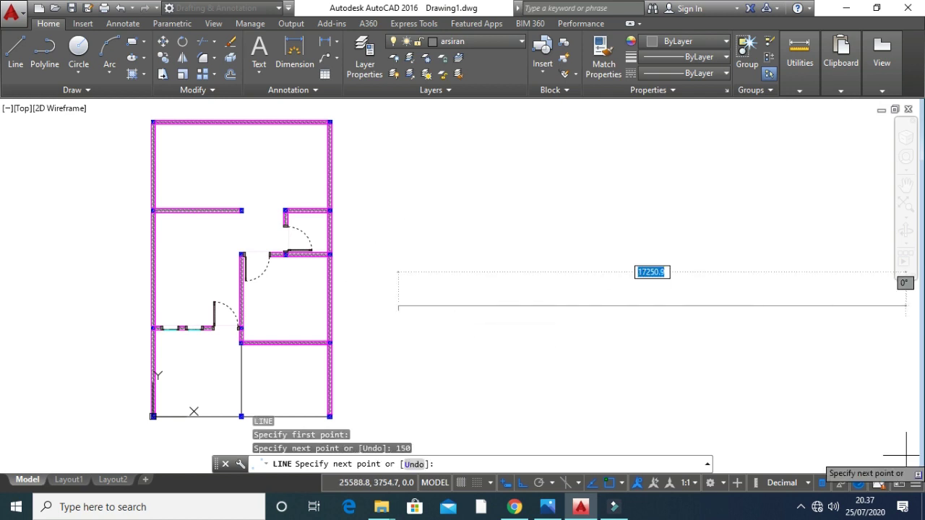
type("60")
key("Return")
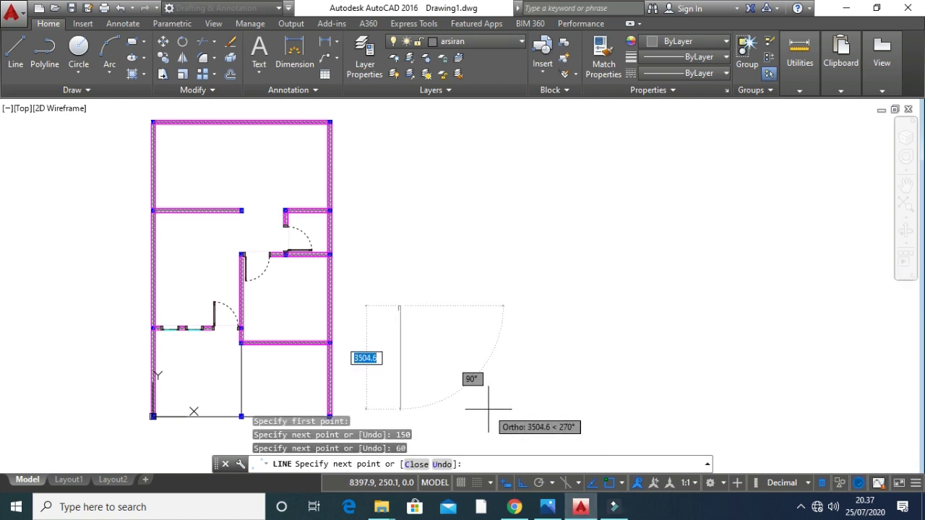
type("150")
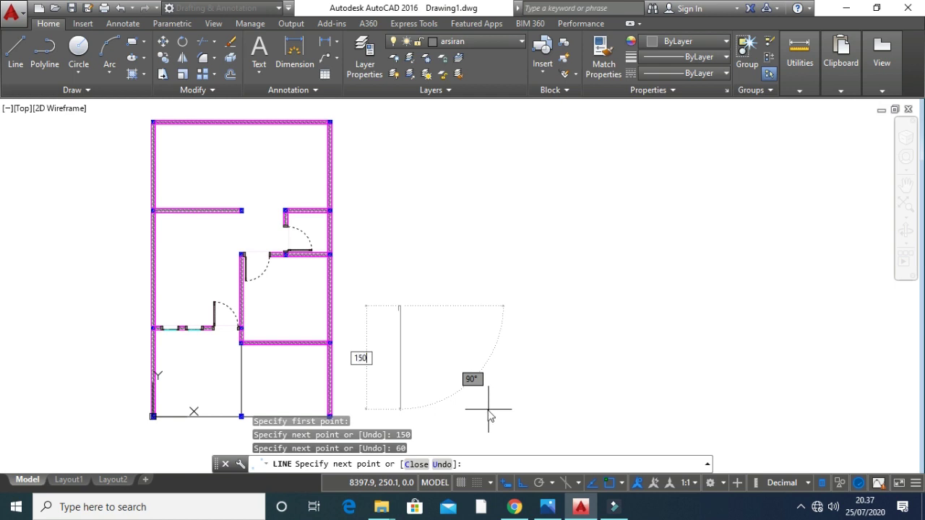
key("Return")
type("c")
key("Return")
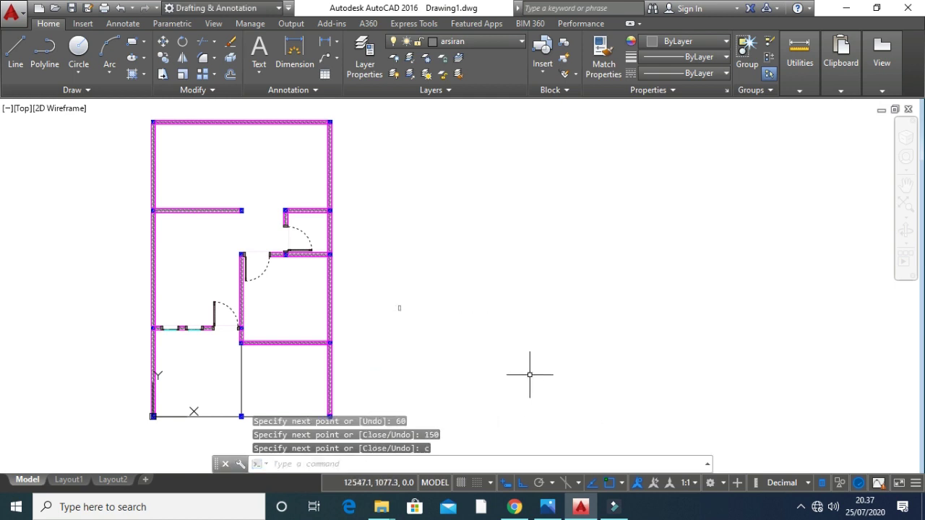
Make Kusen the current layer and assign the new rectangle's four lines to the Kusen layer.
left_click(463, 41)
left_click(446, 139)
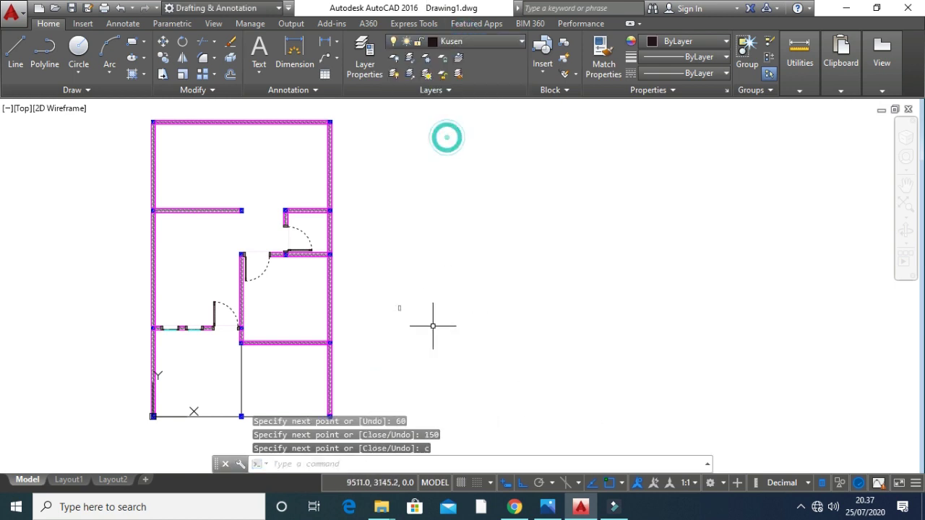
scroll(429, 337, "up", 7)
scroll(325, 284, "up", 3)
left_click(372, 334)
left_click(219, 138)
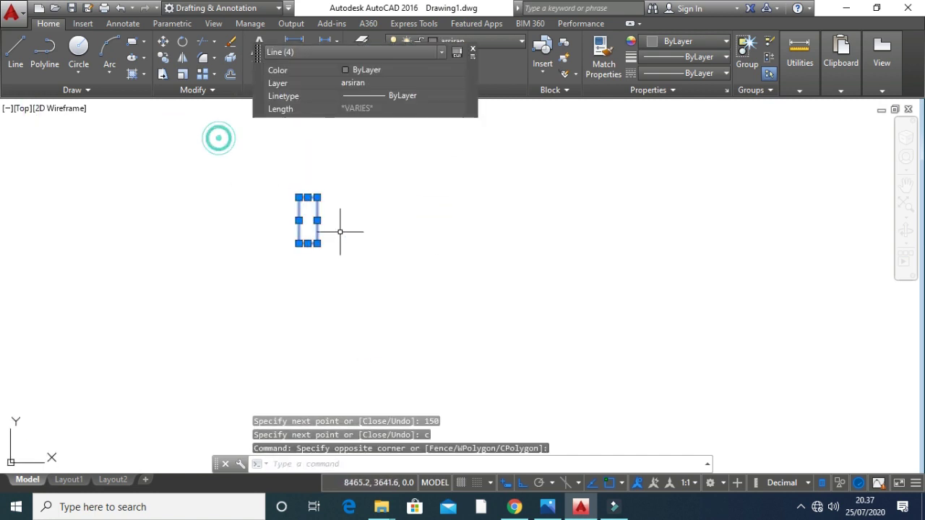
left_click(412, 83)
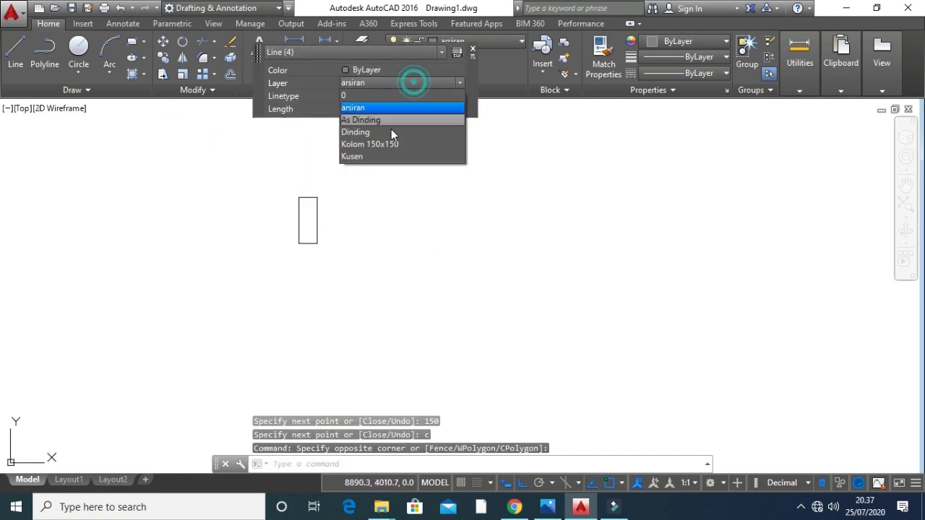
left_click(372, 157)
middle_click_drag(383, 237, 421, 274)
key("Escape")
key("Escape")
key("Escape")
scroll(360, 264, "up", 5)
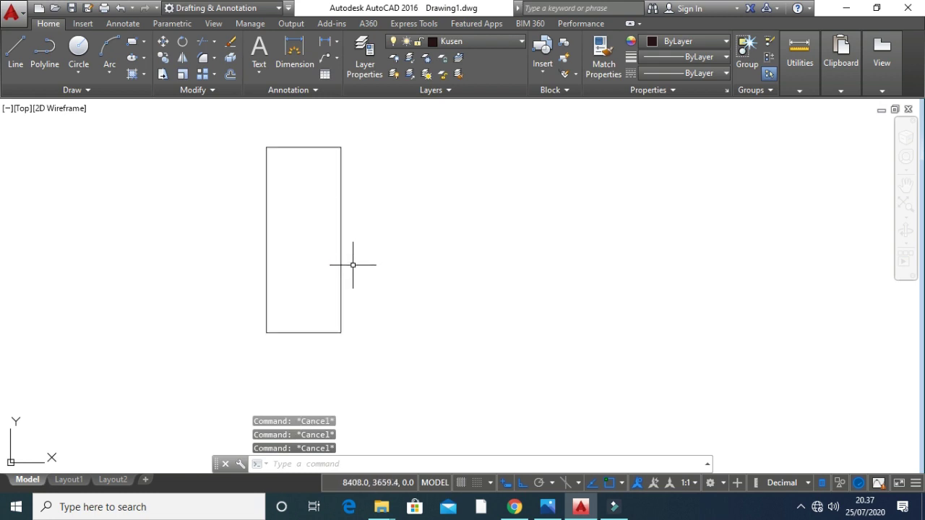
type("l")
key("Return")
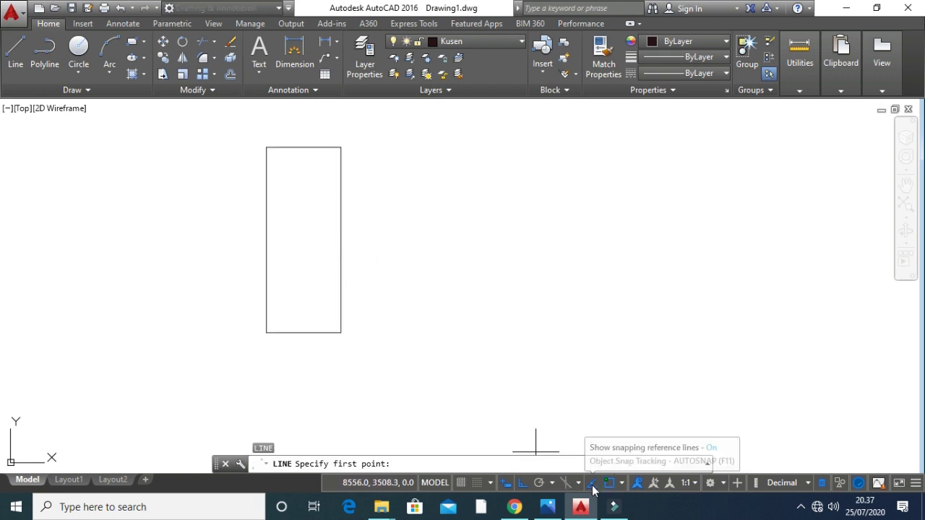
left_click(341, 148)
key("Escape")
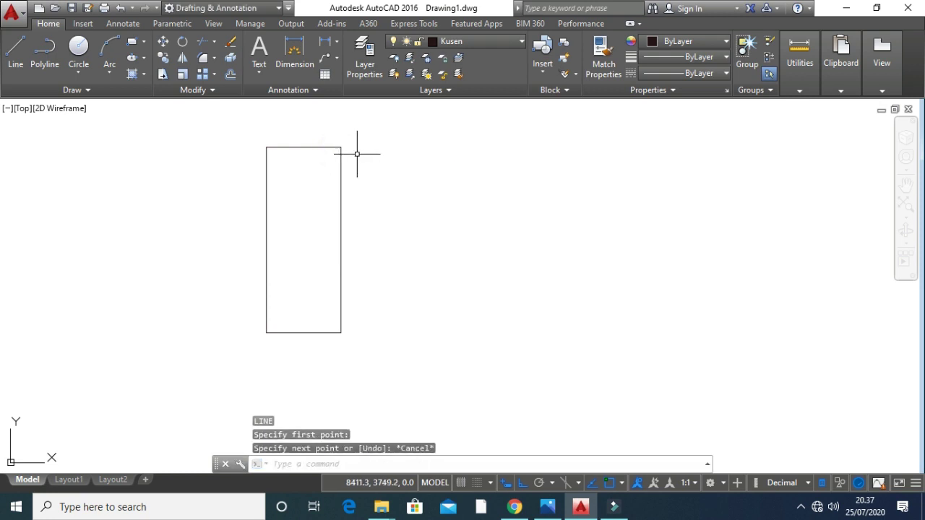
key("Escape")
key("Return")
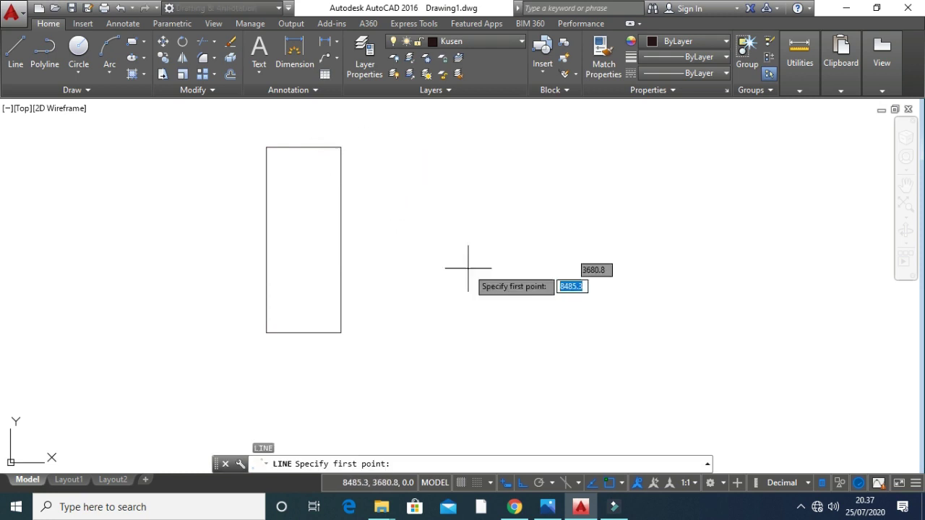
left_click(592, 484)
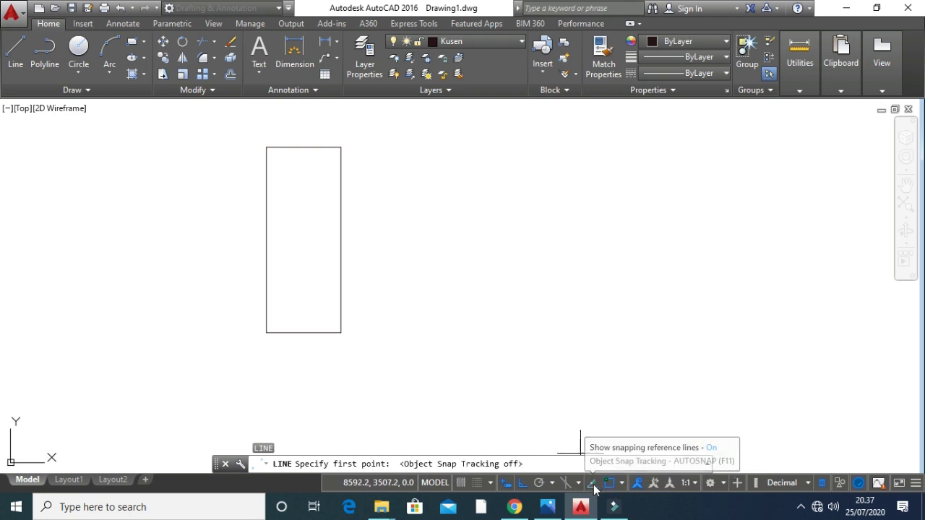
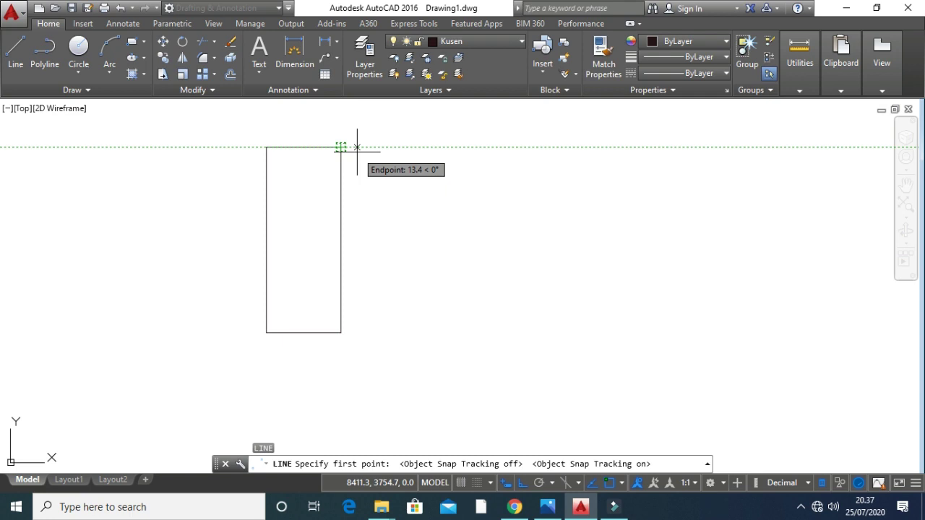
type("*")
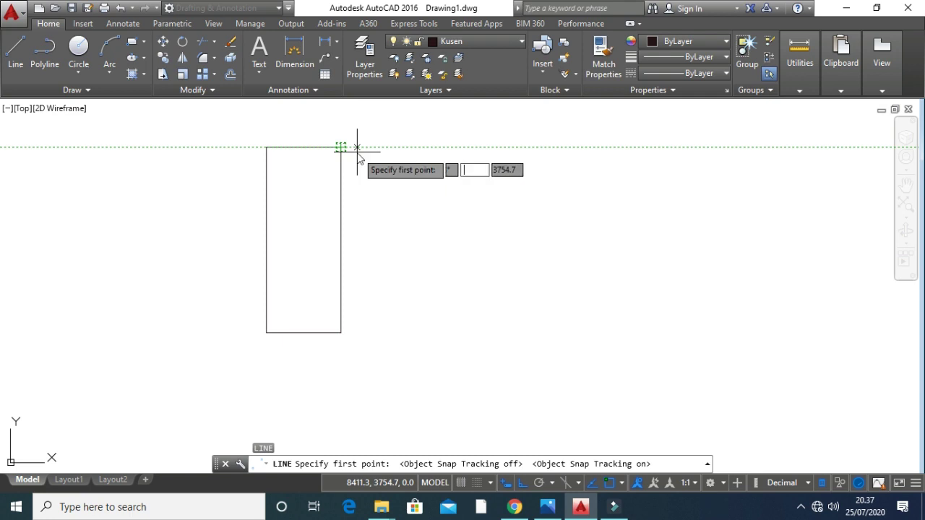
type("-10")
key("Return")
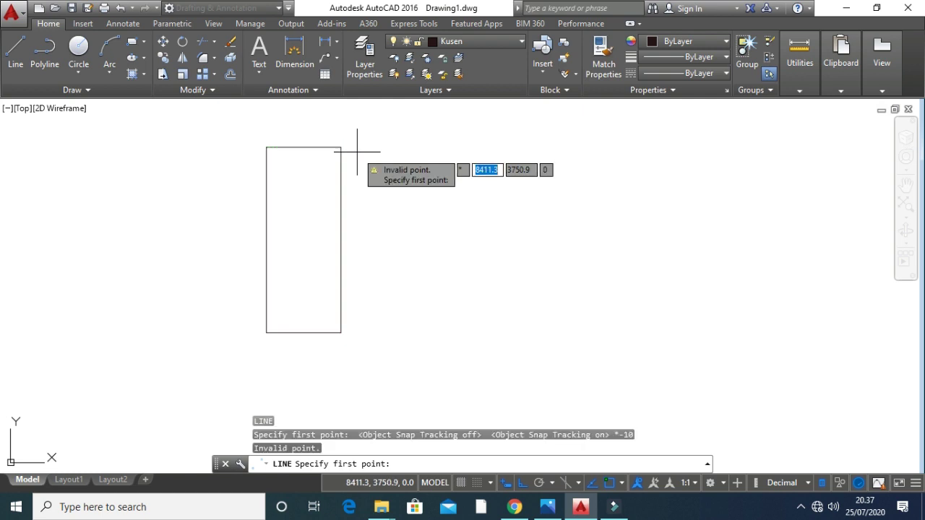
key("Escape")
key("Escape")
key("Escape")
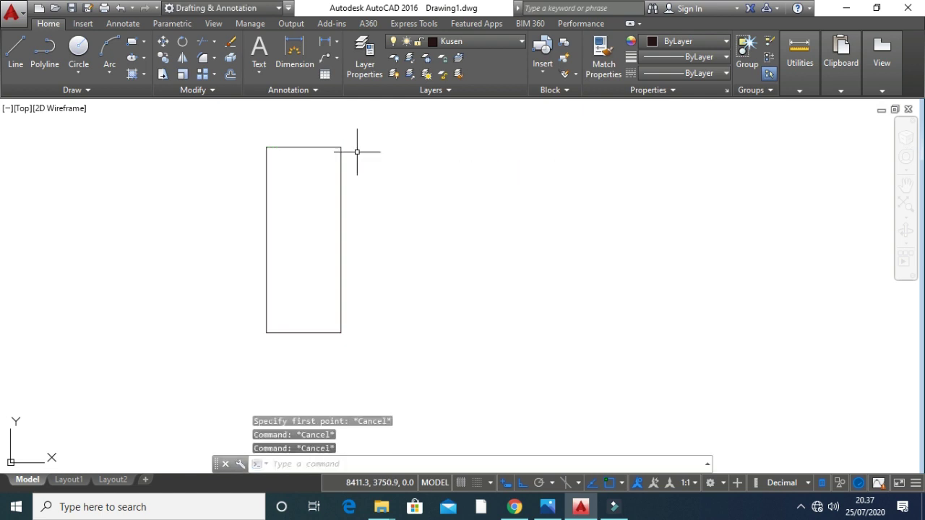
Draw a notch in the rectangle's upper-right corner, starting 10 in from the corner, with lines 40 down and 10 to the right.
key("Return")
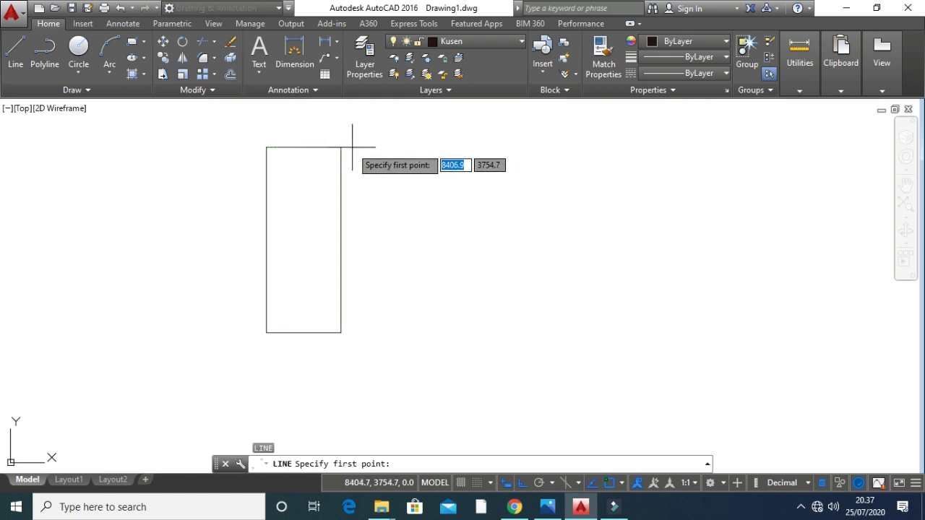
type("-")
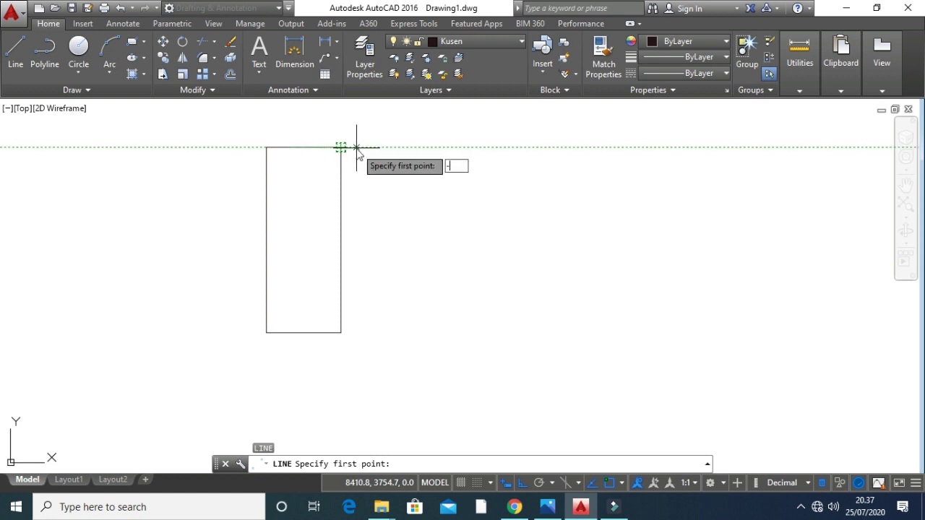
type("10")
key("Return")
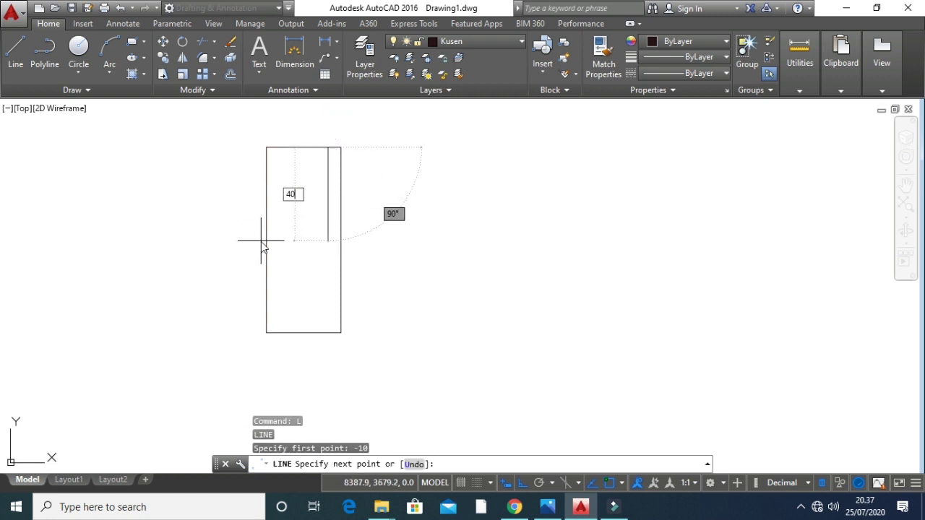
type("40")
key("Return")
type("1")
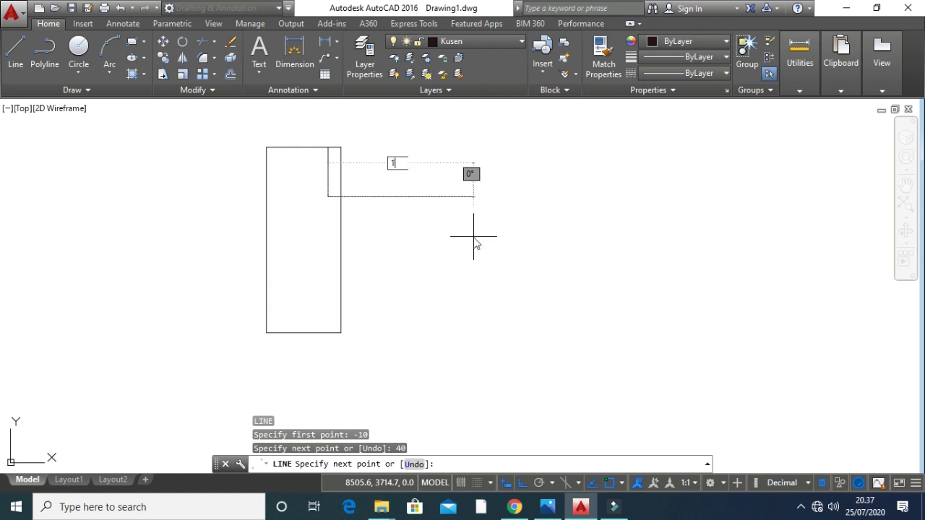
type("0")
key("Return")
key("Escape")
key("Escape")
key("Escape")
Trim away the rectangle's corner edges outside the notch.
type("tr")
key("Return")
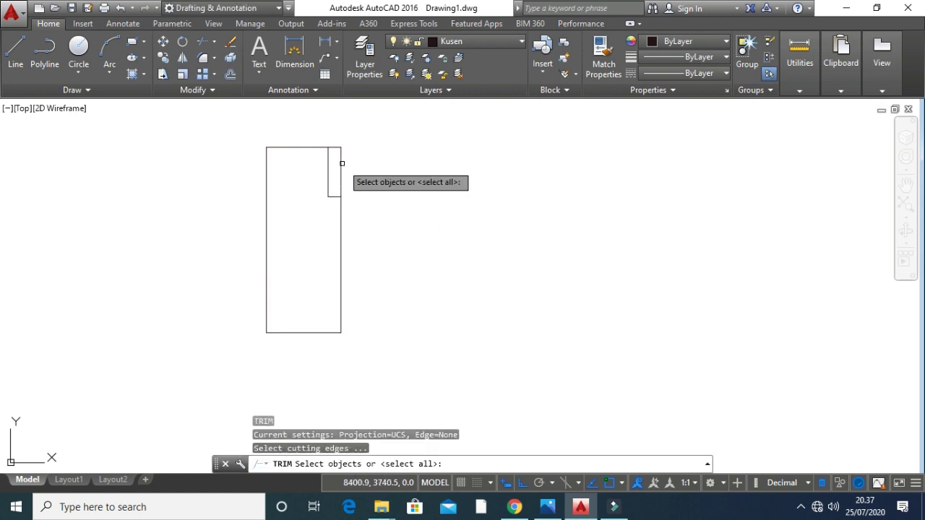
key("Return")
left_click(355, 171)
left_click(328, 122)
key("Escape")
key("Escape")
key("Escape")
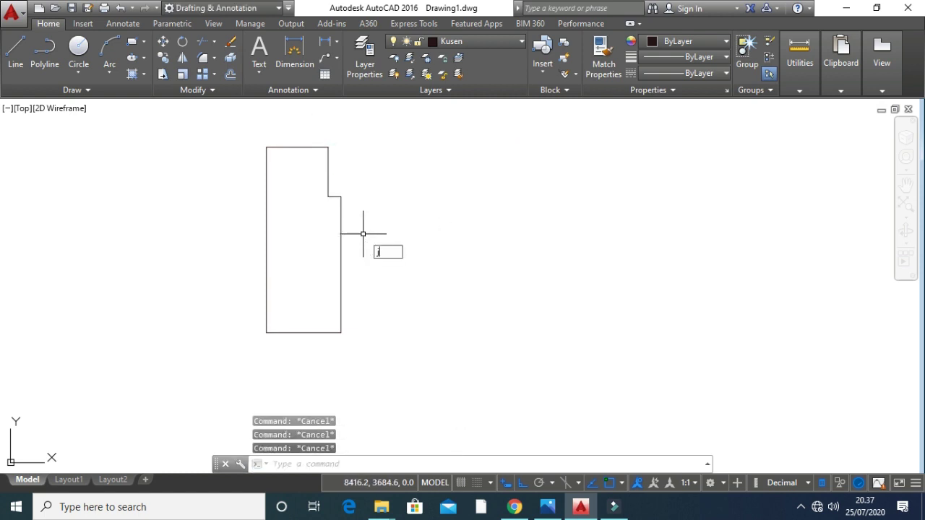
Join all the lines of the notched frame section into one polyline.
type("j")
key("Return")
left_click(363, 377)
left_click(224, 142)
key("Return")
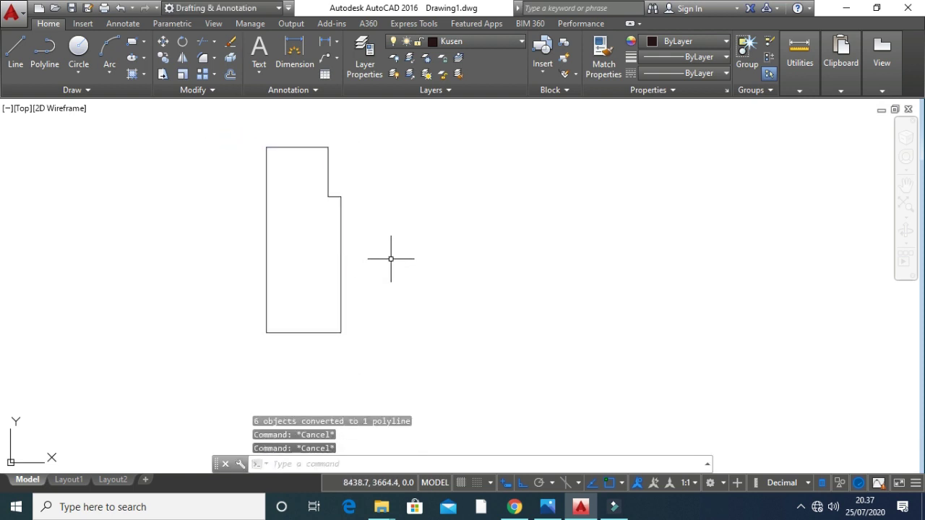
Mirror the notched frame section about its right vertical edge, keeping the original.
type("mi")
key("Return")
left_click(372, 340)
left_click(221, 130)
key("Return")
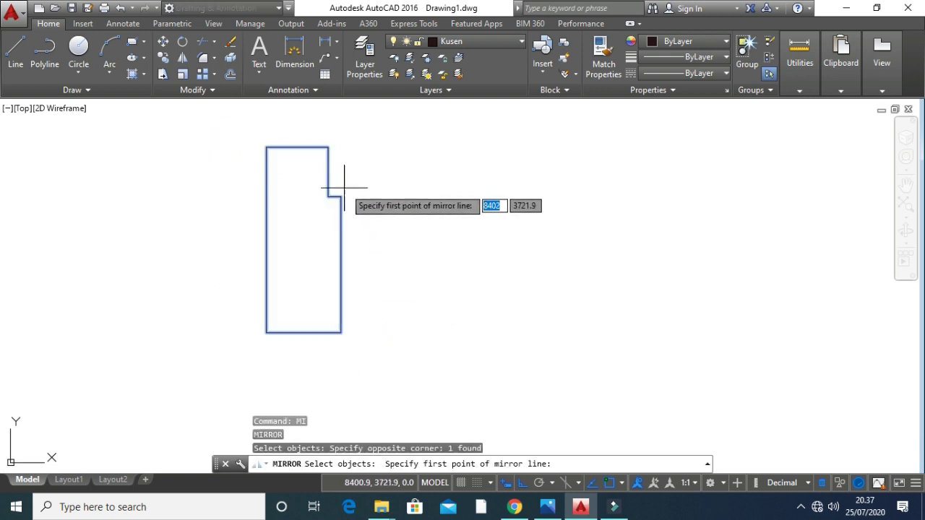
left_click(341, 197)
left_click(341, 331)
key("Return")
key("Escape")
key("Escape")
key("Escape")
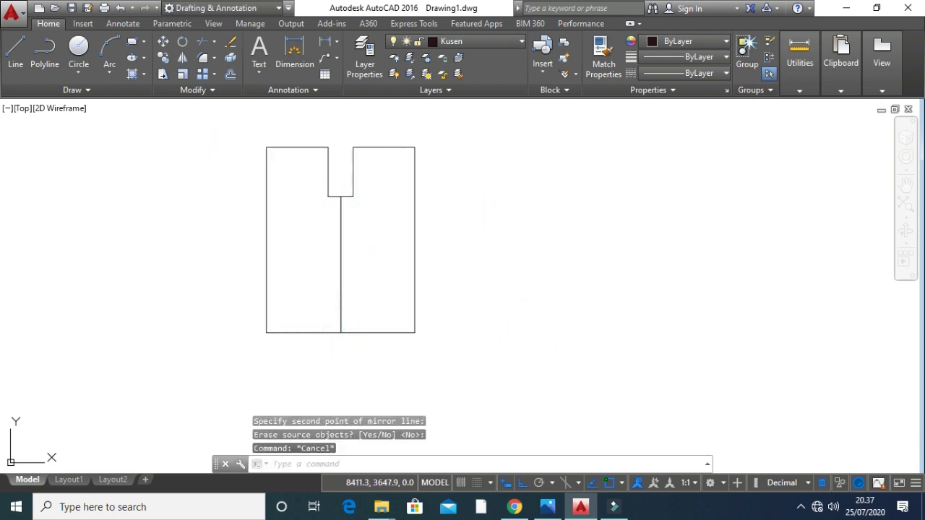
Move the mirrored frame section 750 horizontally to the right.
type("m")
key("Return")
left_click(462, 195)
left_click(403, 138)
key("Return")
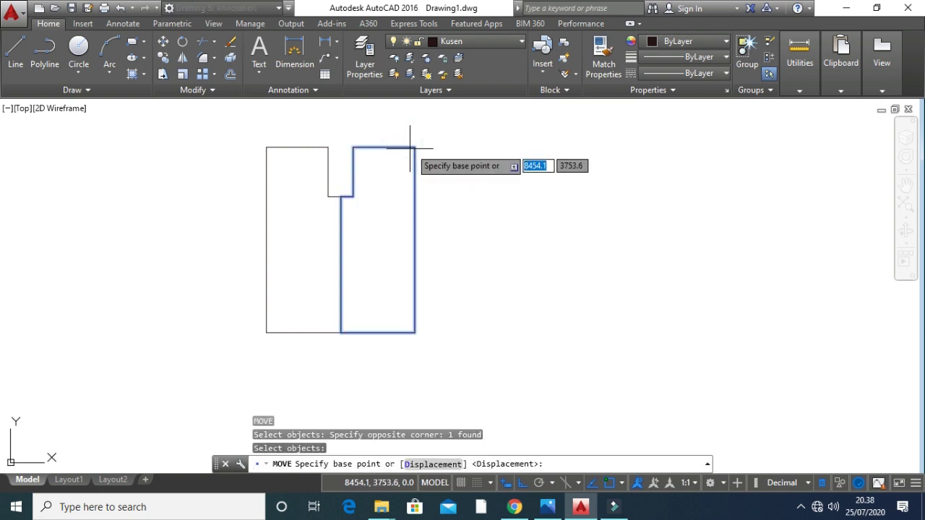
left_click(414, 146)
type("7")
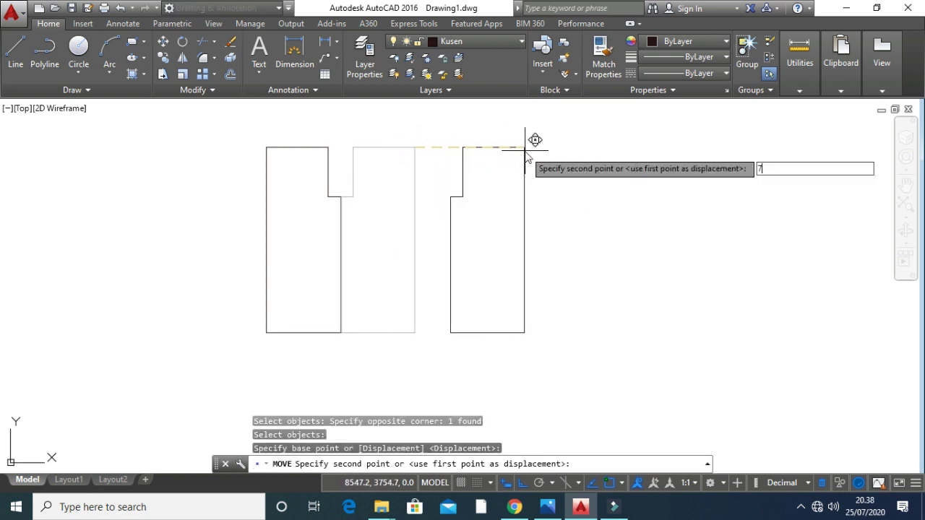
type("50")
key("Return")
scroll(527, 165, "down", 5)
middle_click_drag(527, 166, 421, 229)
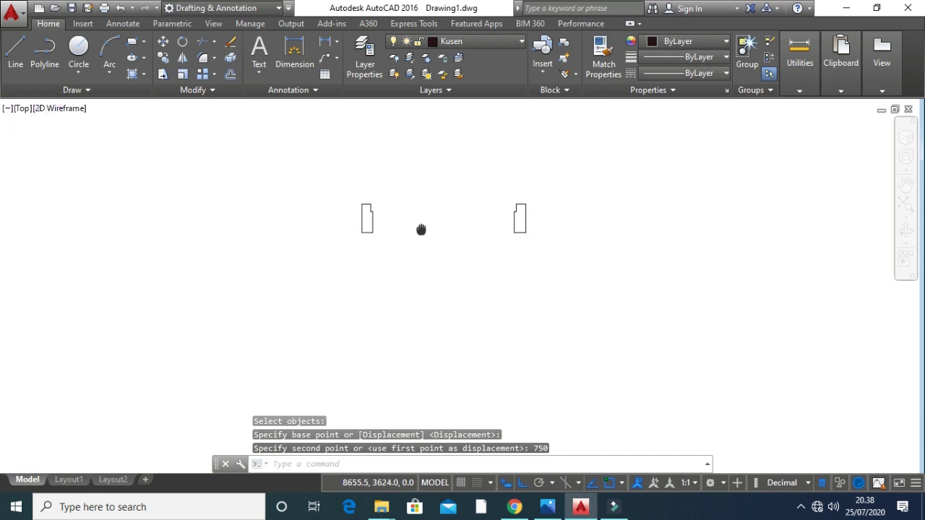
key("Escape")
key("Escape")
key("Escape")
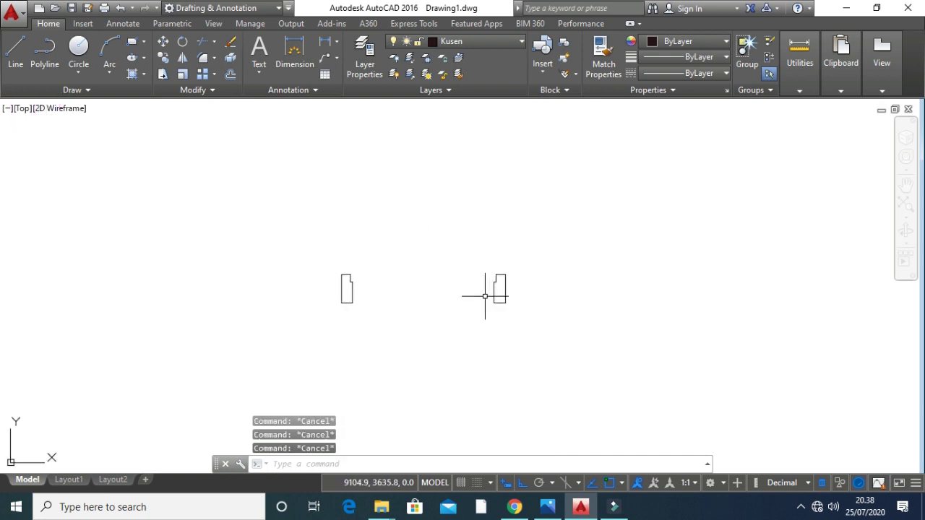
Draw a horizontal line connecting the inner upper corners of the two frame sections.
scroll(464, 293, "up", 5)
middle_click_drag(504, 299, 511, 299)
middle_click_drag(442, 290, 496, 300)
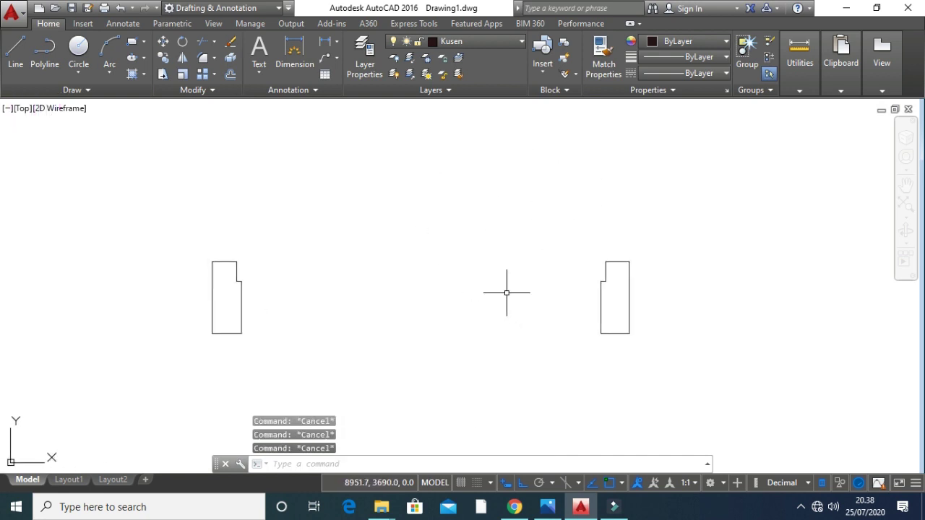
type("l")
key("Return")
left_click(235, 261)
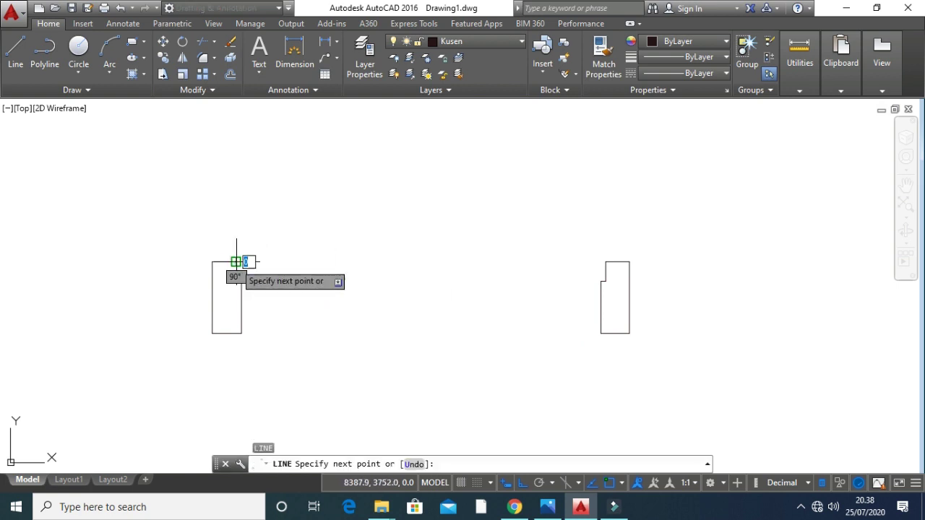
left_click(605, 261)
key("Escape")
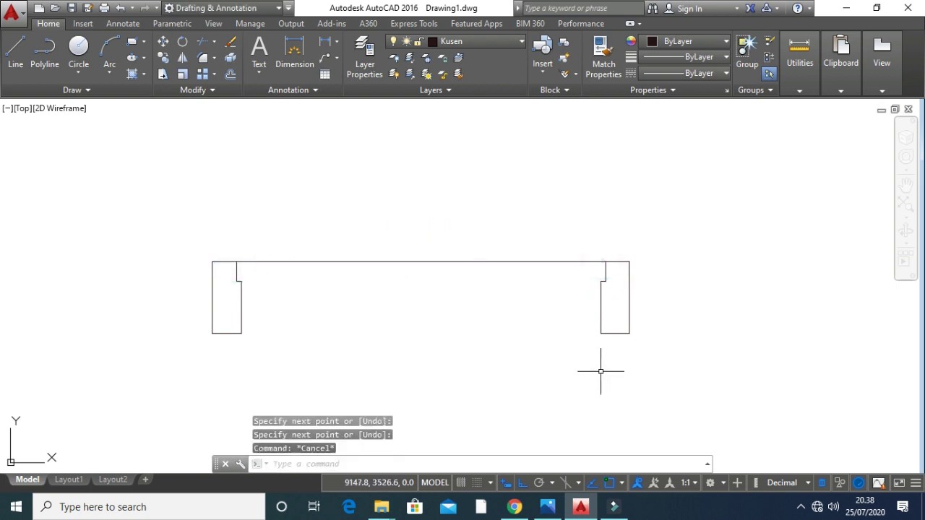
key("Escape")
key("Escape")
Copy the right frame section by its top-edge midpoint to the midpoint of the connecting line.
type("co")
key("Return")
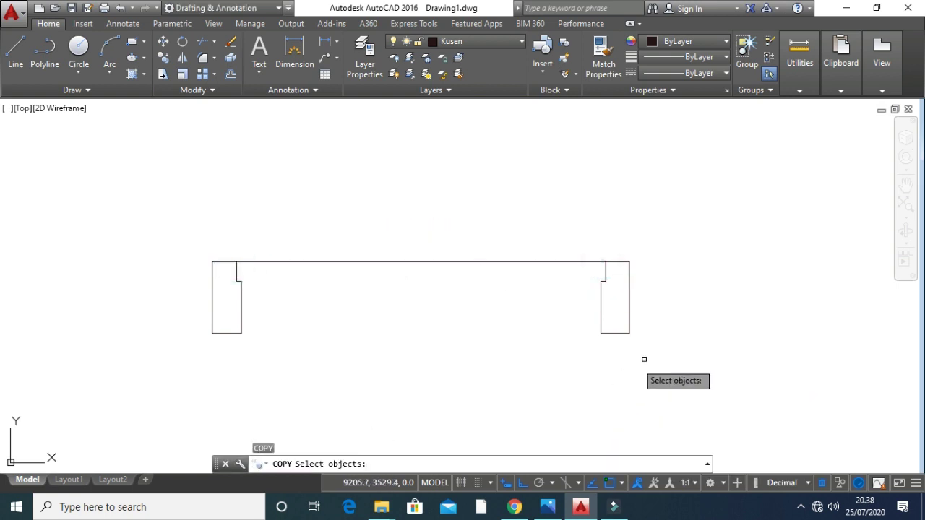
left_click(643, 360)
left_click(609, 318)
key("Return")
left_click(613, 262)
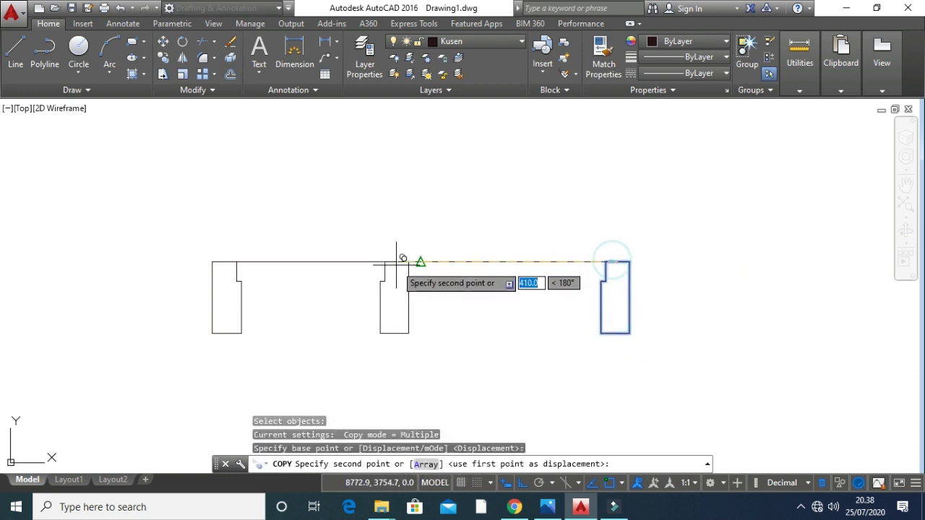
left_click(422, 262)
key("Escape")
key("Escape")
key("Escape")
Draw a notch in the middle section's upper-right corner, starting 10 in from the corner, with lines 40 down and 10 to the right.
scroll(461, 395, "down", 4)
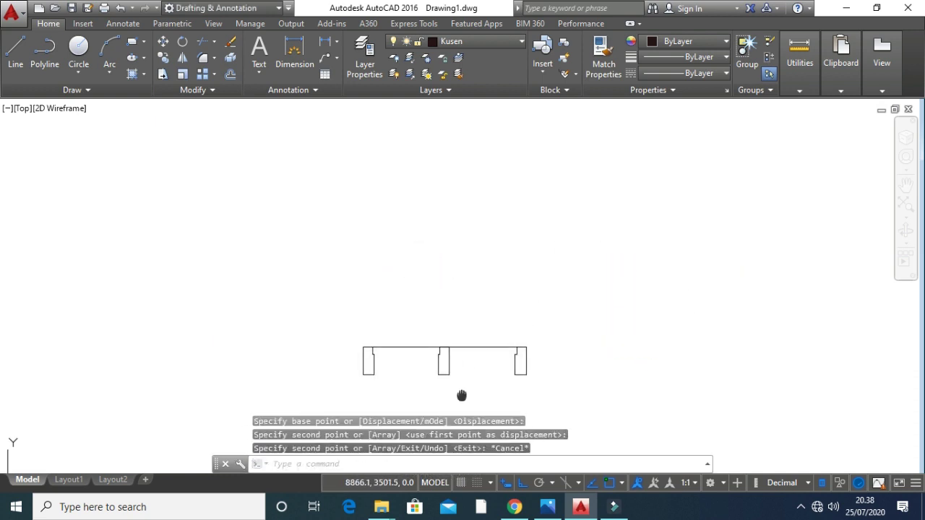
scroll(440, 374, "up", 4)
key("Escape")
scroll(450, 306, "up", 2)
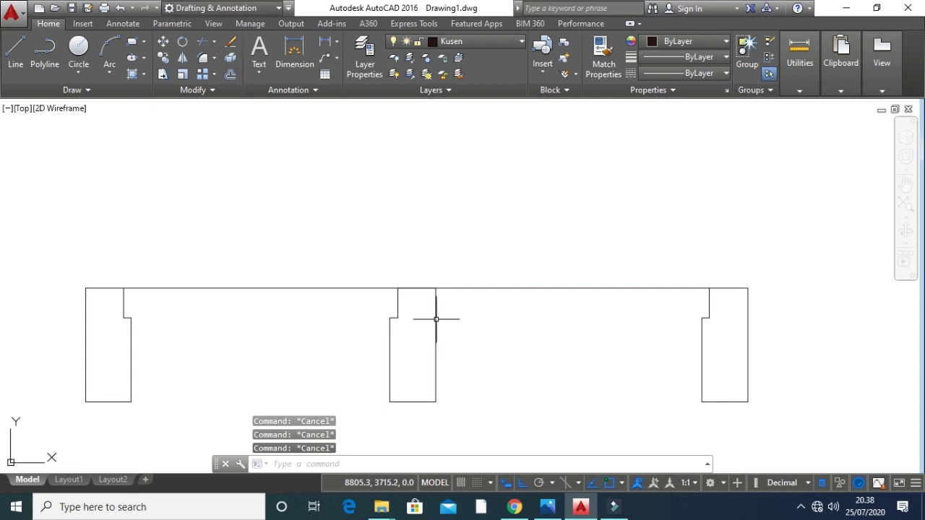
scroll(440, 323, "up", 4)
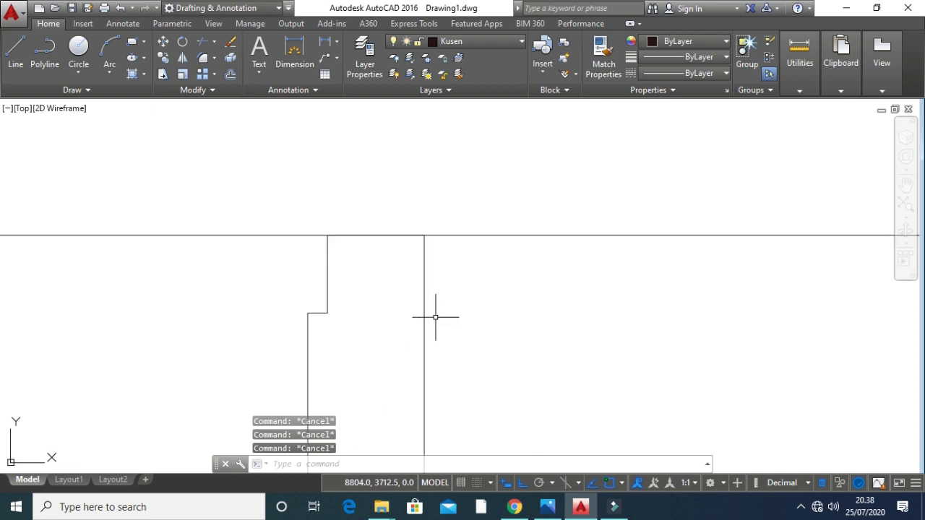
key("Return")
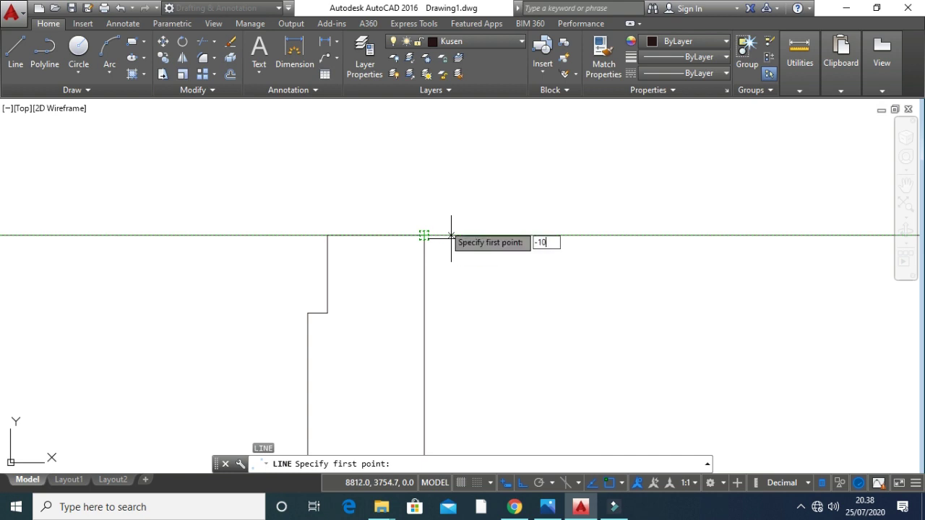
key("Return")
key("Return")
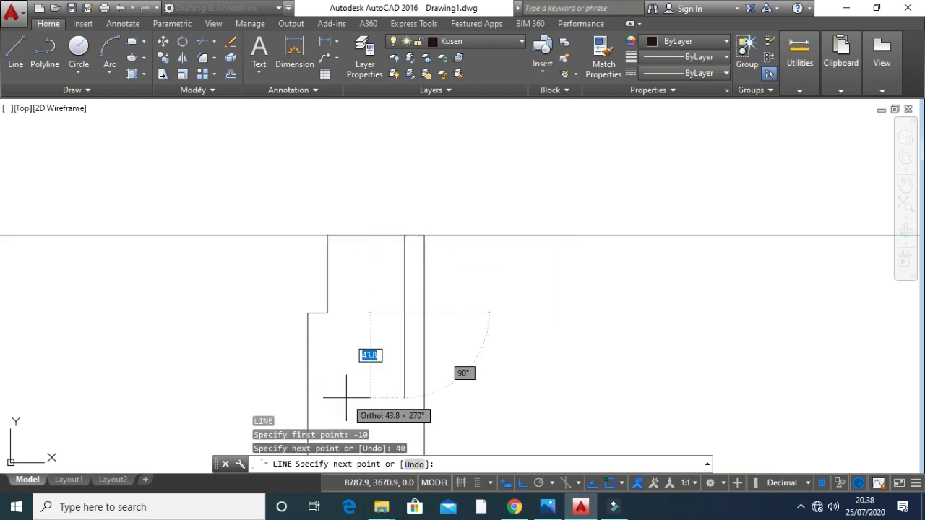
key("Return")
key("Escape")
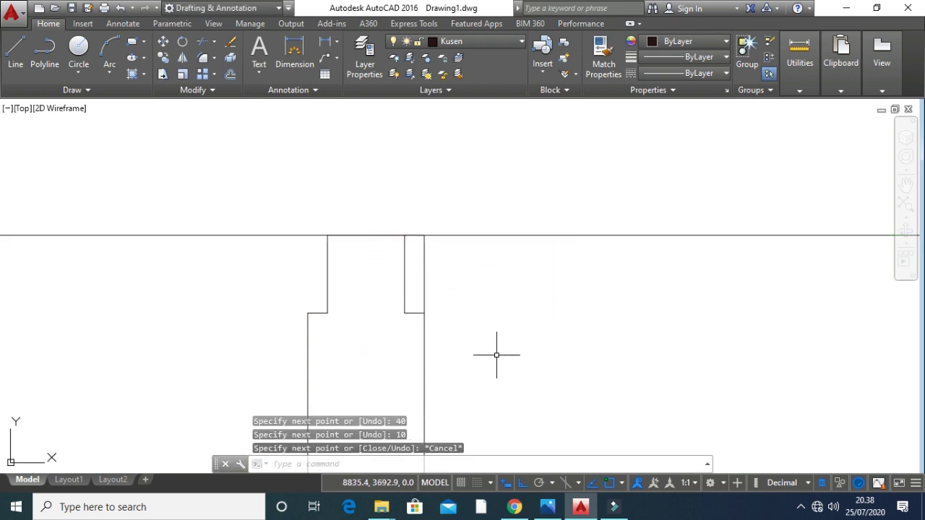
key("Escape")
key("Escape")
key("Escape")
Trim away the outer corner lines at the middle section's right notch, leaving the stepped outline.
type("tr")
key("Return")
key("Return")
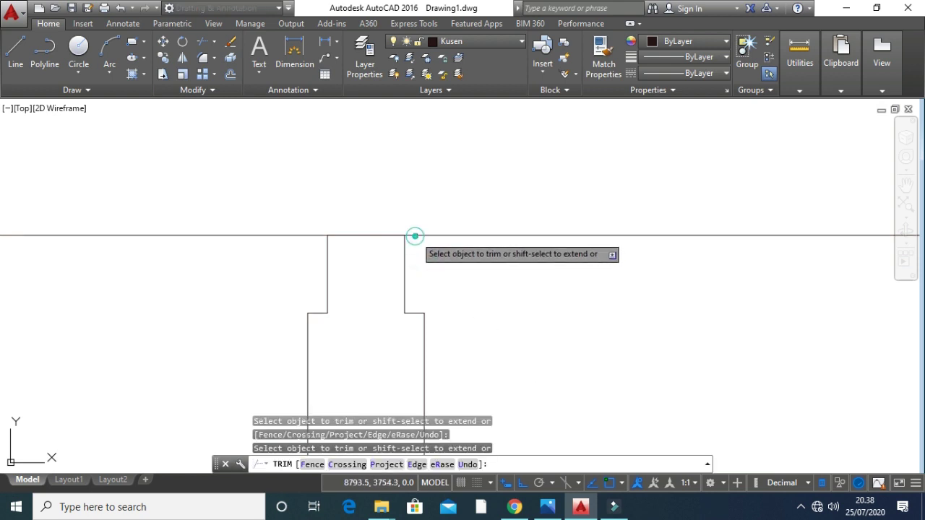
scroll(442, 278, "down", 5)
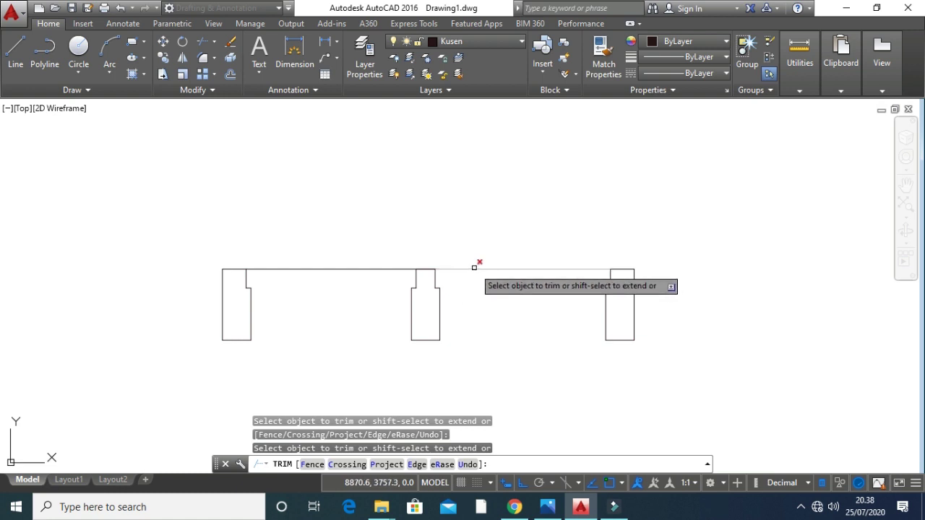
scroll(431, 266, "up", 3)
left_click(426, 266)
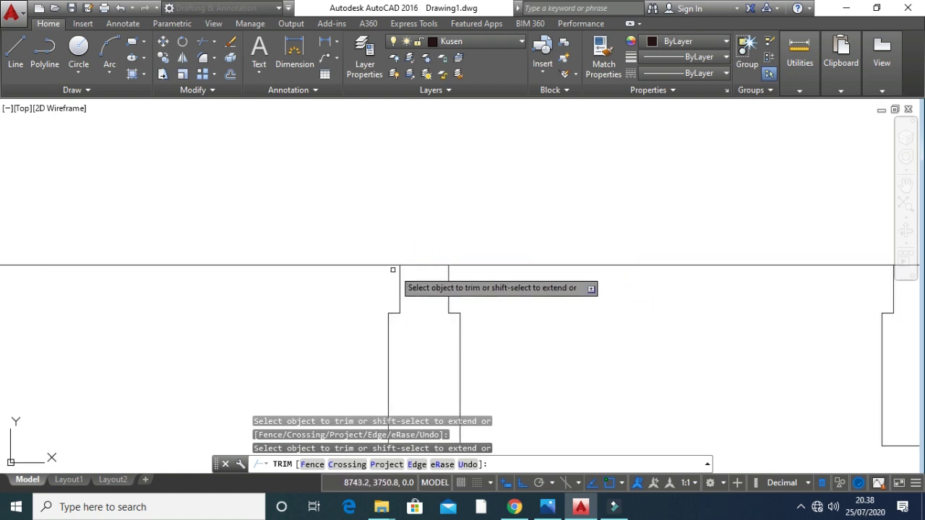
scroll(502, 307, "down", 2)
key("Escape")
key("Escape")
key("Escape")
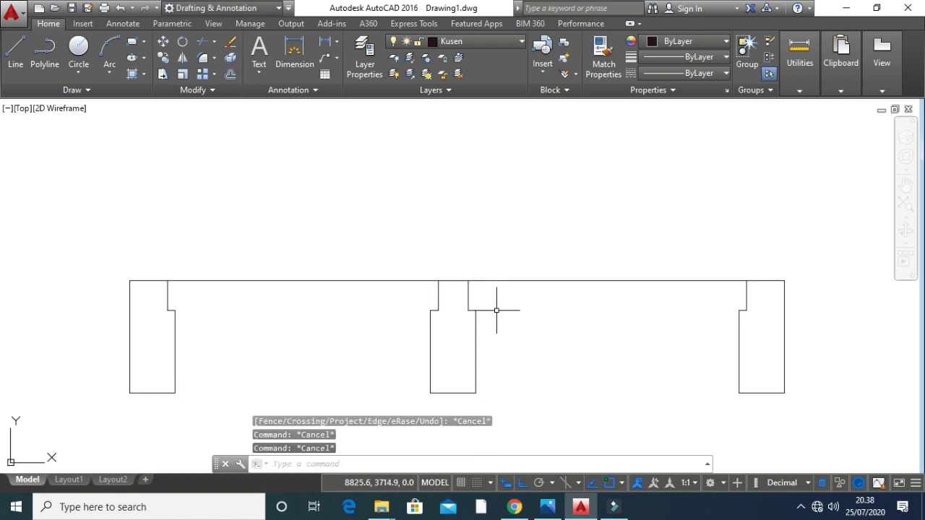
Copy the horizontal connecting line 40 down, from the left section's upper notch corner to its lower notch corner.
type("co")
key("Return")
left_click(530, 305)
left_click(512, 262)
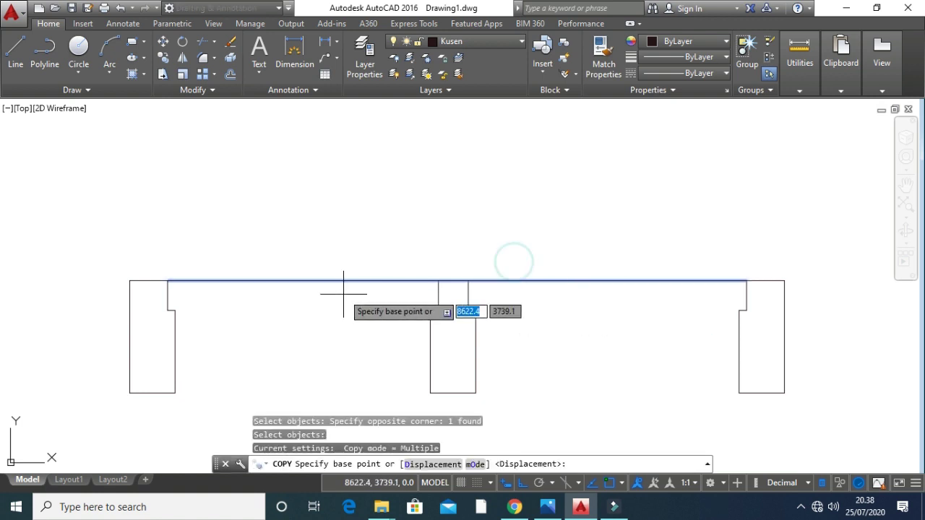
left_click(168, 281)
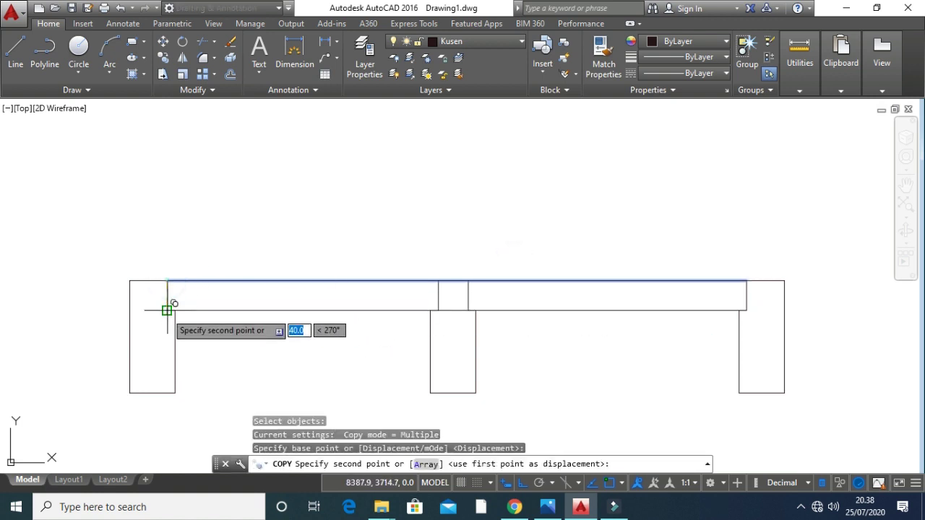
left_click(167, 311)
key("Escape")
key("Escape")
key("Escape")
key("Escape")
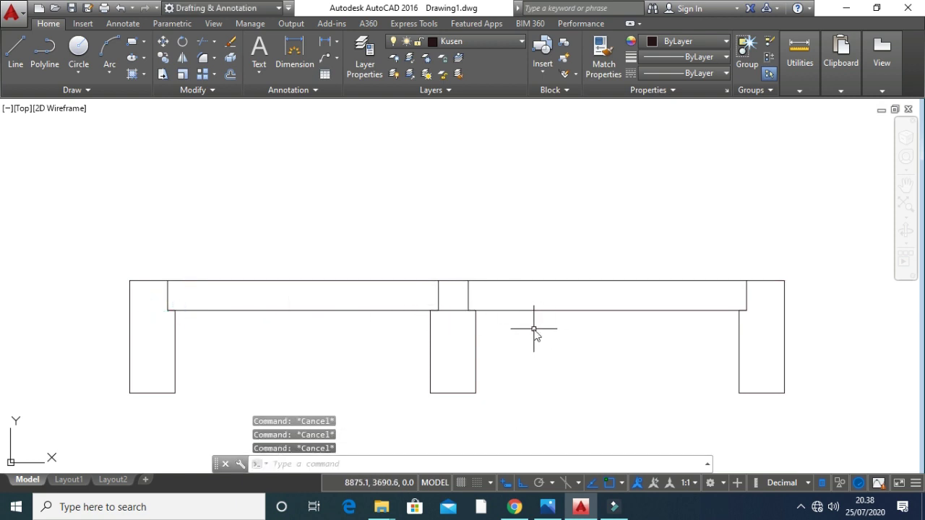
Trim the copied lower line where it crosses the middle post between its two notches.
type("tr")
key("Return")
key("Return")
left_click(461, 318)
left_click(449, 288)
key("Escape")
key("Escape")
key("Escape")
key("Escape")
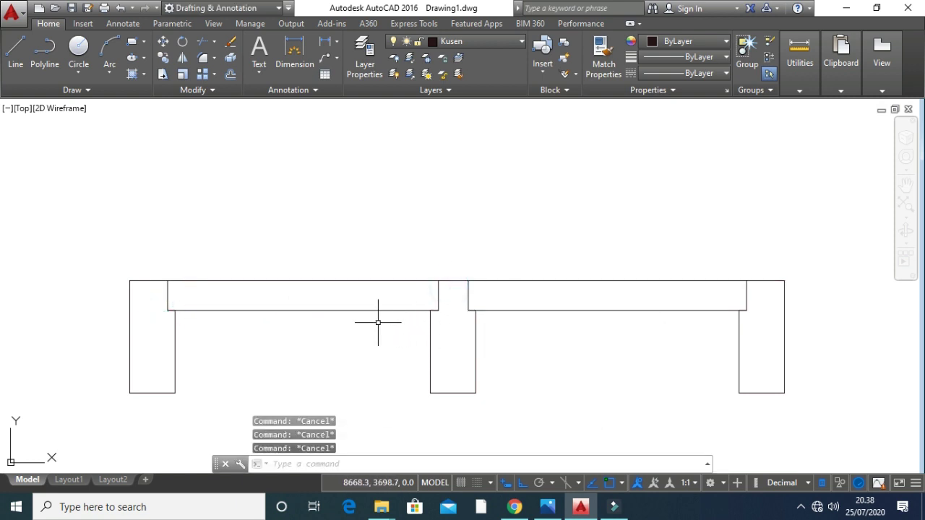
Draw a horizontal polyline 370 long to the right from the midpoint of the left bay's left notch edge.
type("plk")
key("BackSpace")
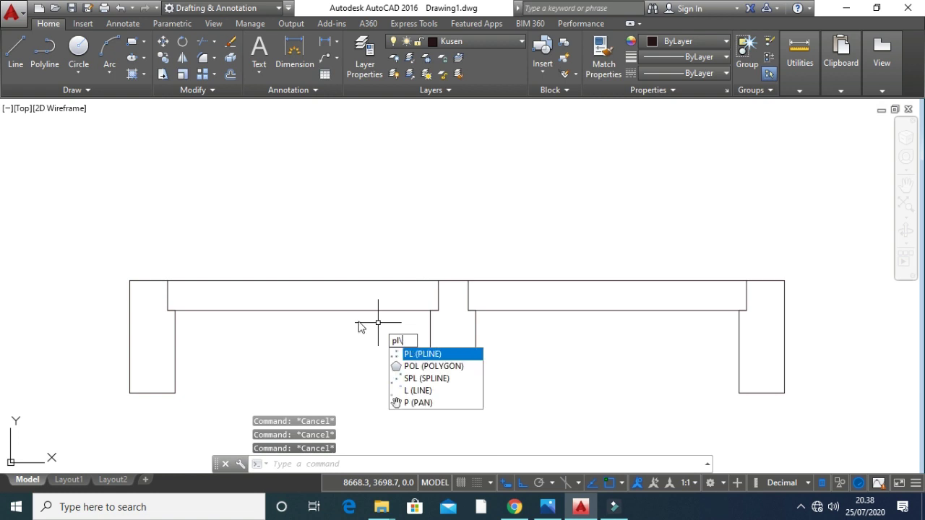
key("Return")
key("Escape")
type("pl")
key("Return")
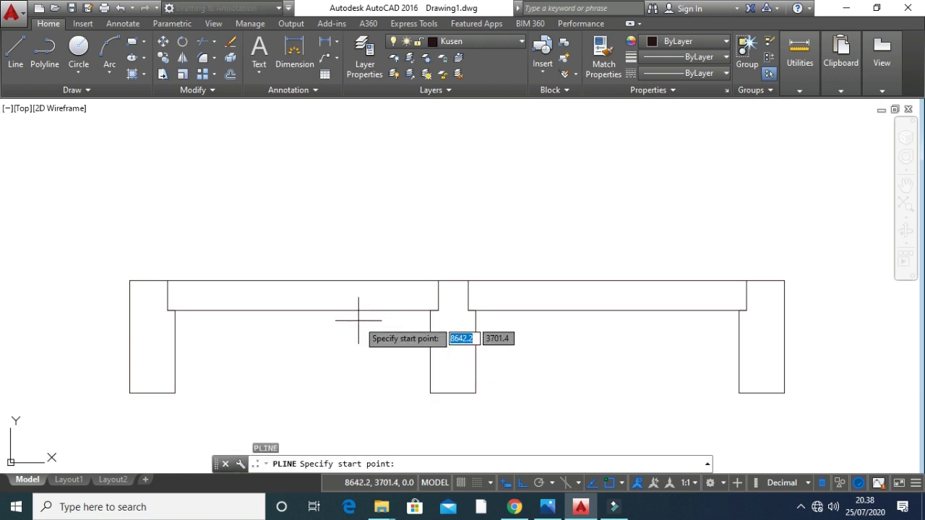
left_click(167, 295)
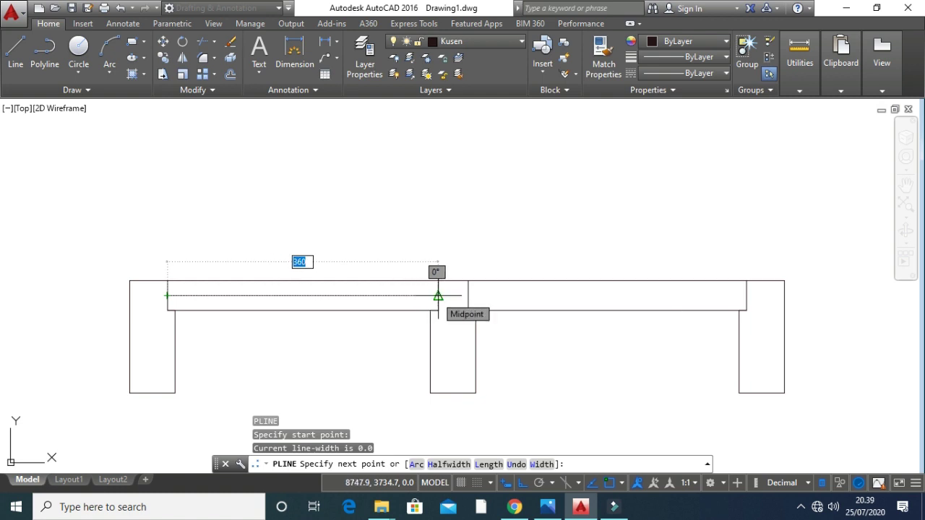
type("370")
key("Return")
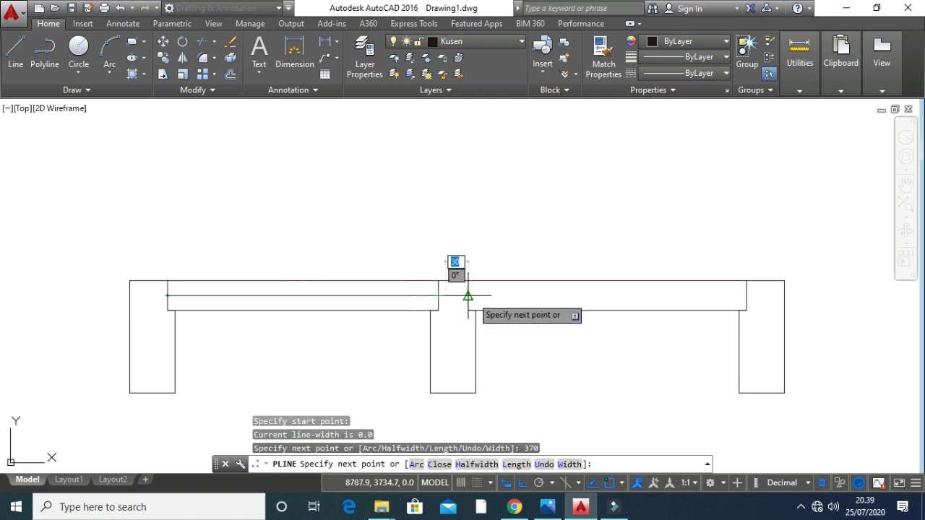
key("ctrl+z")
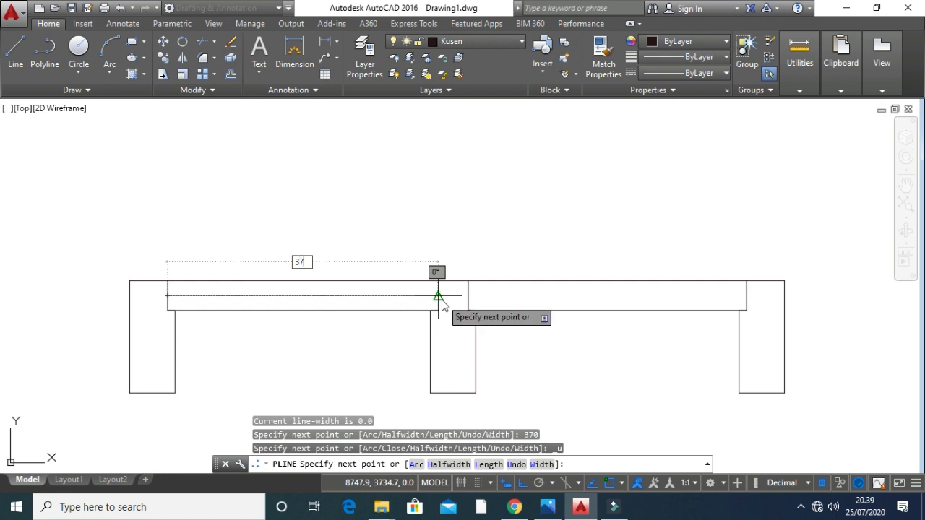
key("Return")
key("Return")
scroll(433, 304, "up", 3)
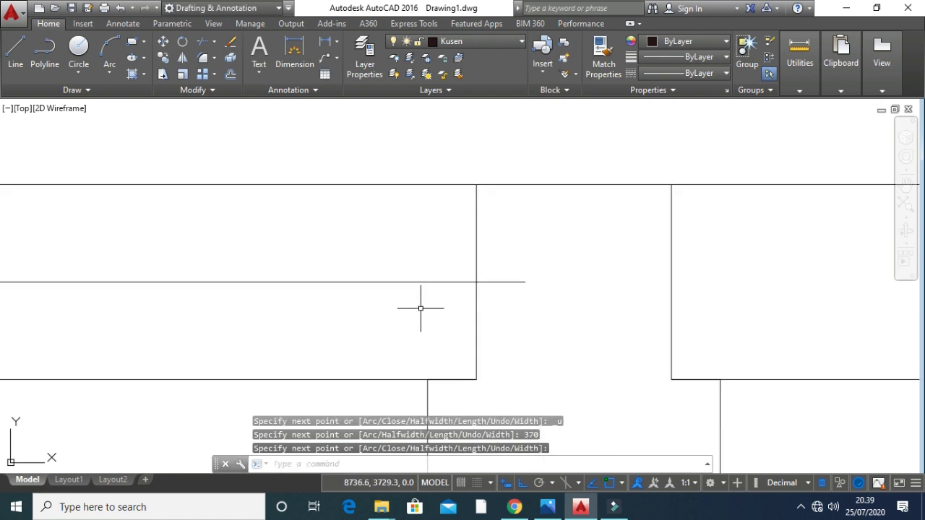
scroll(339, 315, "down", 1)
scroll(549, 336, "up", 1)
scroll(487, 353, "up", 2)
key("Escape")
key("Escape")
key("Escape")
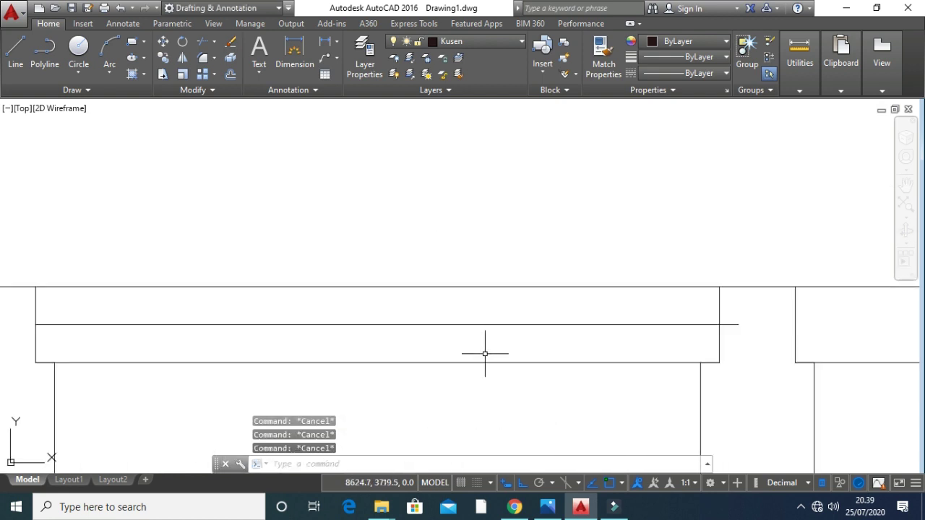
Move the polyline 5 horizontally to the left.
key("Return")
left_click(484, 353)
left_click(451, 305)
key("Return")
left_click(447, 320)
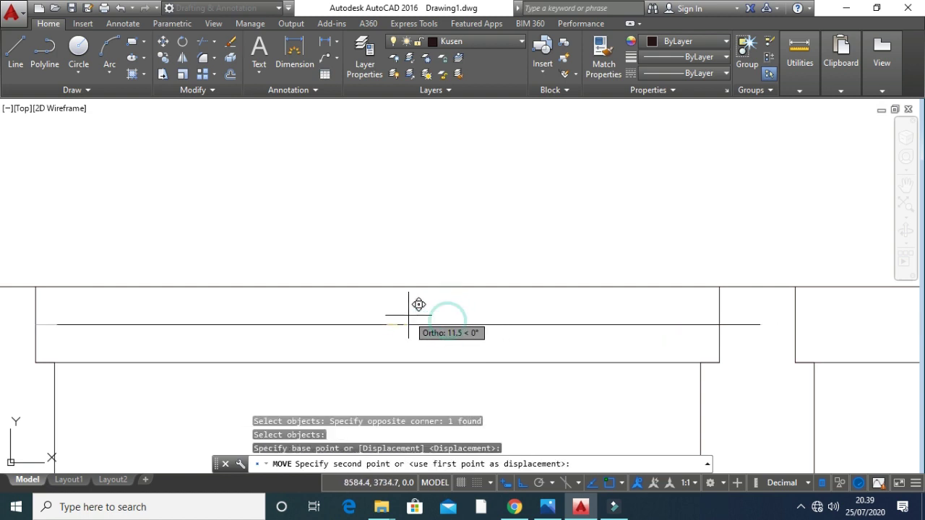
type("5")
key("Return")
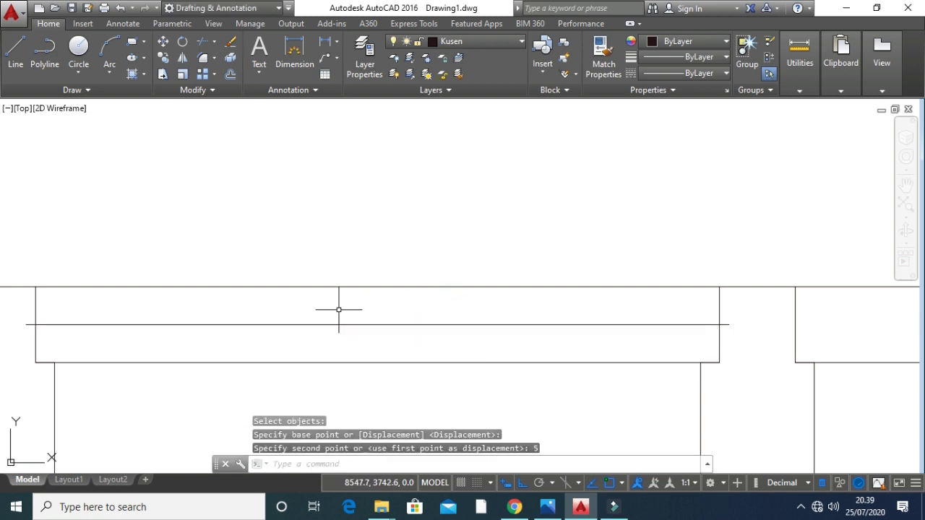
scroll(339, 310, "down", 2)
mouse_move(382, 313)
middle_mouse_down()
mouse_move(354, 352)
mouse_move(350, 325)
middle_mouse_up()
key("Escape")
key("Escape")
key("Escape")
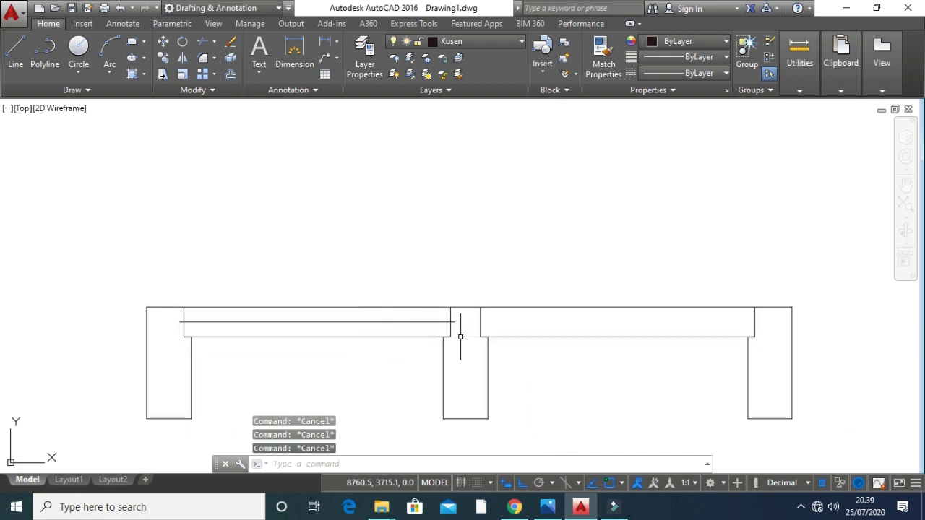
type("i")
key("Return")
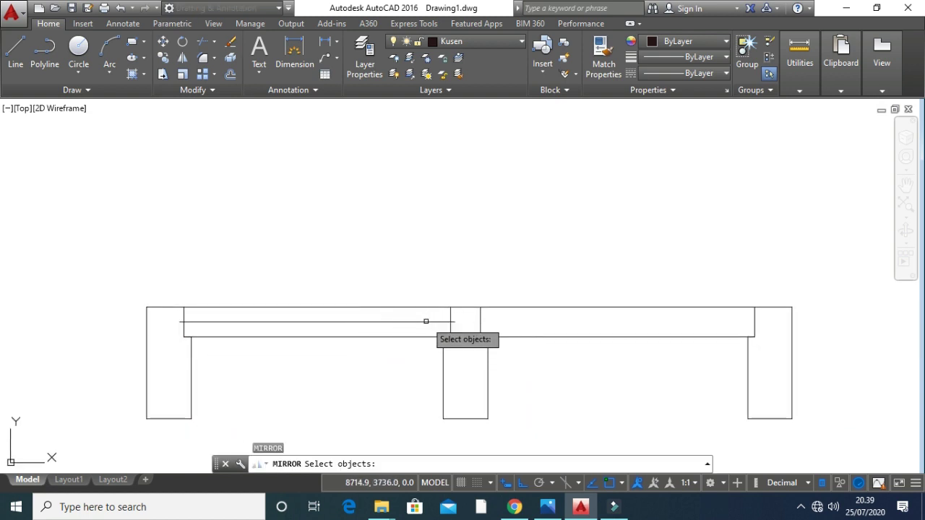
left_click(423, 320)
key("Return")
left_click(465, 309)
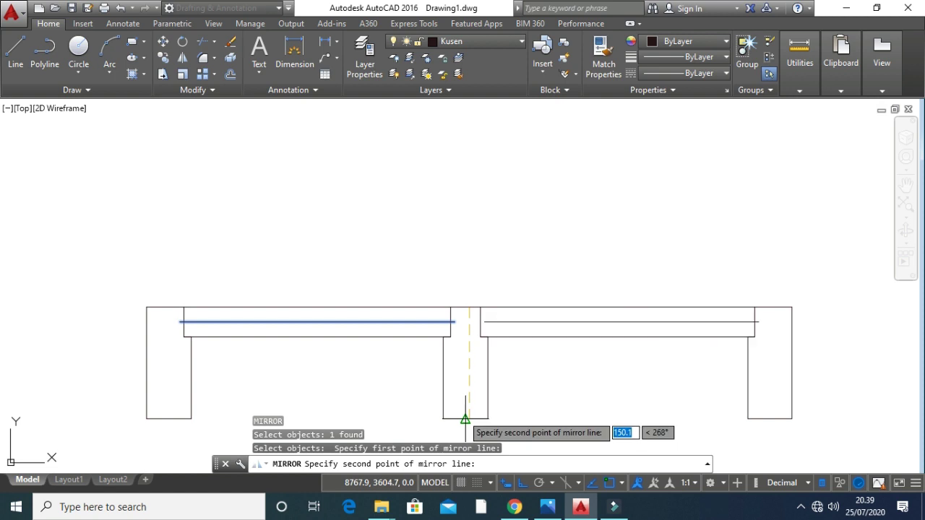
key("Return")
key("Escape")
key("Escape")
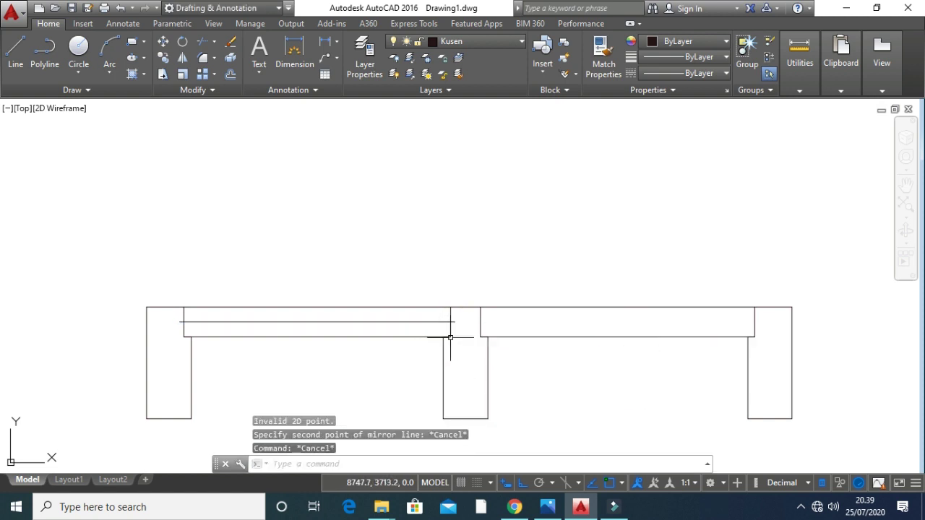
key("Escape")
Mirror the left bay's polyline into the right bay about the middle post's vertical centreline, keeping the original.
type("mi")
key("Return")
left_click(450, 336)
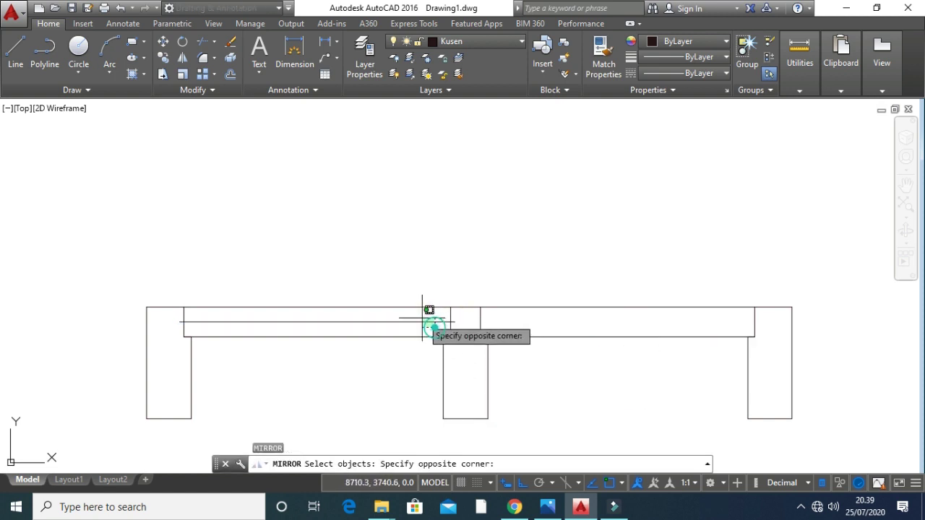
left_click(419, 316)
key("Return")
left_click(465, 419)
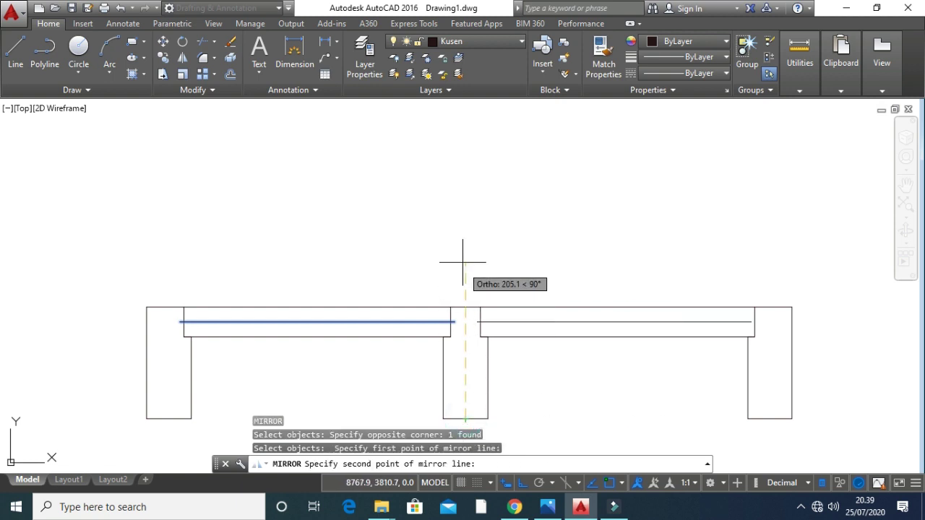
left_click(455, 246)
key("Return")
Set the global width of the polylines in both bays to 10.
left_click(522, 321)
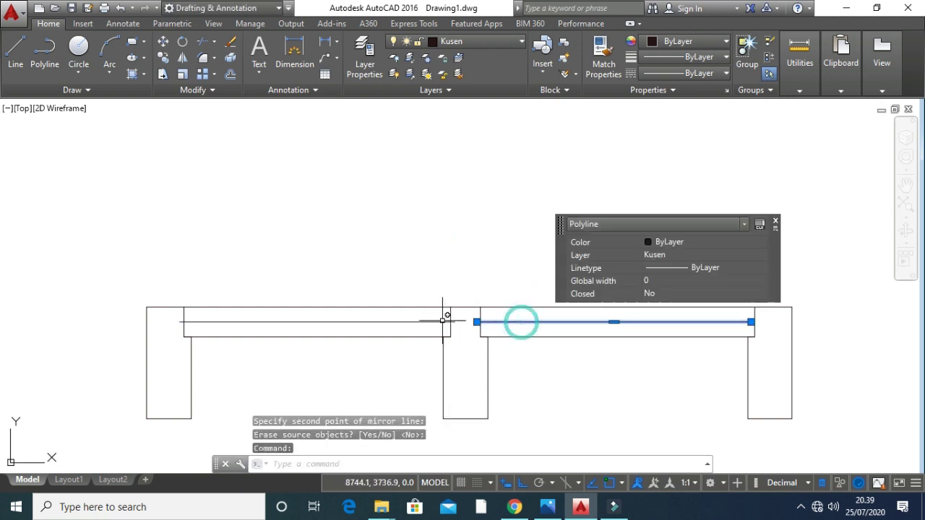
left_click(428, 321)
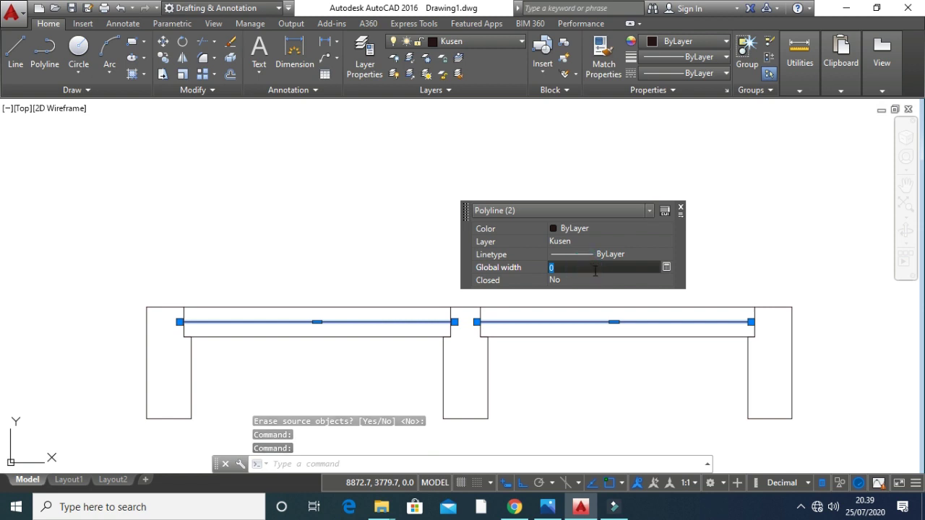
type("40")
key("Return")
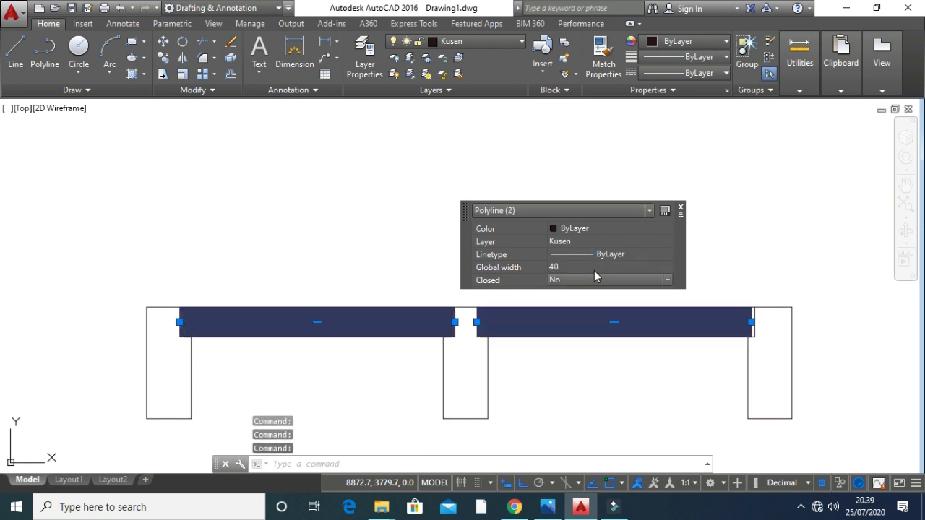
left_click(595, 267)
type("10")
key("Return")
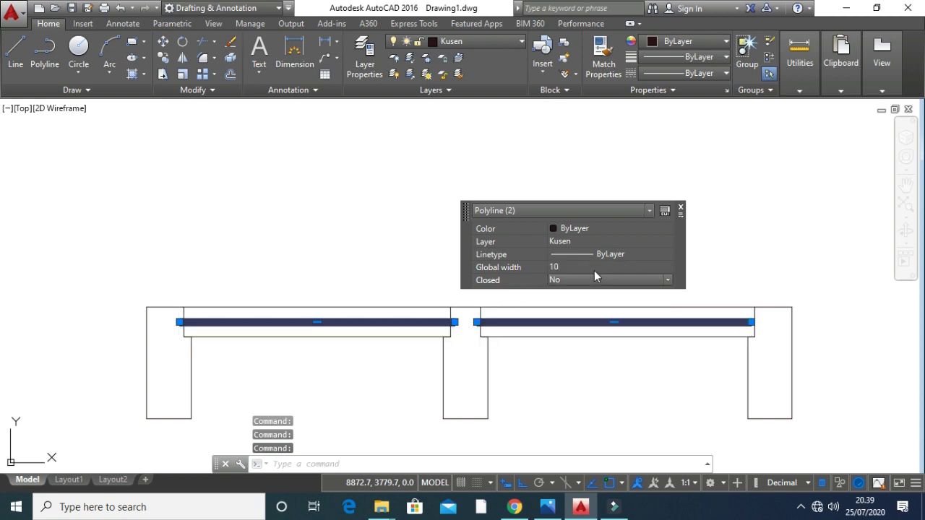
Examine the cyan glass line of the existing window in the floor plan.
scroll(398, 323, "down", 8)
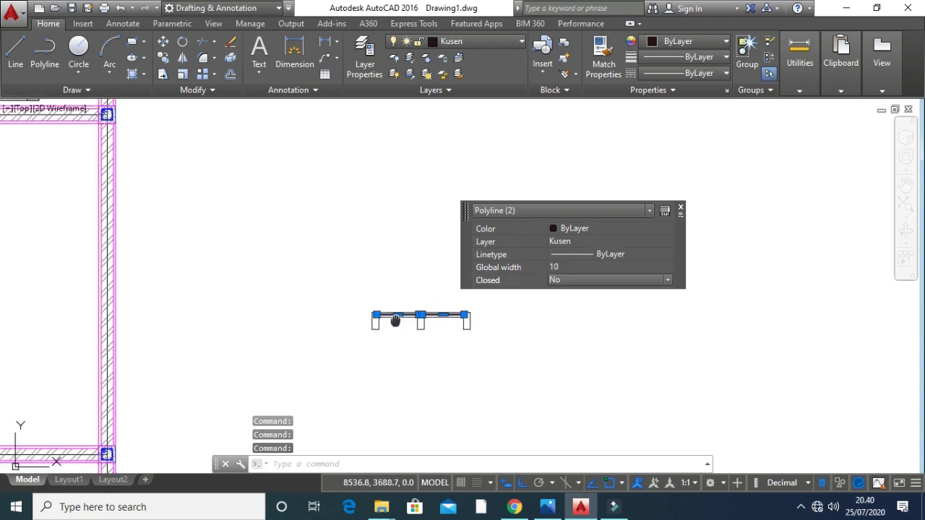
middle_click_drag(398, 322, 669, 299)
middle_click_drag(258, 382, 569, 382)
scroll(182, 396, "up", 6)
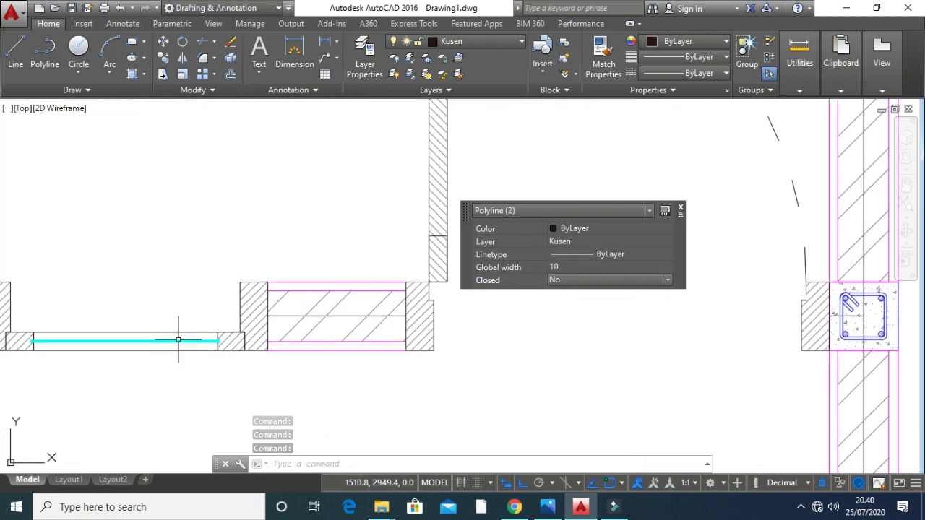
left_click(179, 343)
left_click(188, 338)
left_click(186, 343)
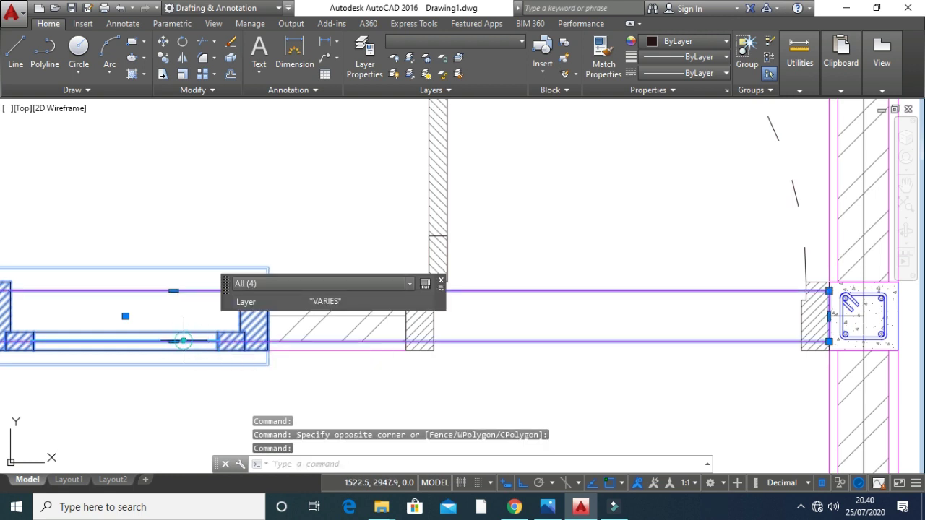
key("Escape")
key("Escape")
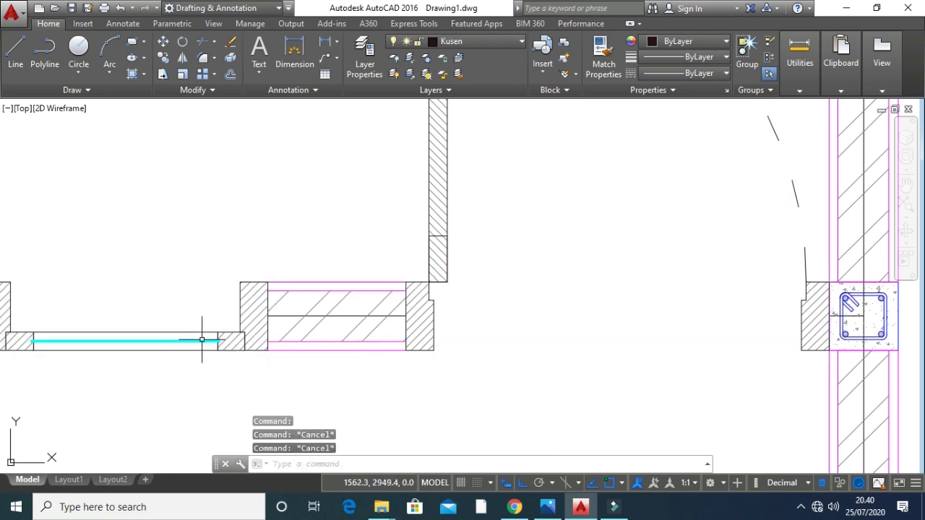
Open the Jendela_500 block in the Block Editor and check its cyan glass line.
type("be")
key("Return")
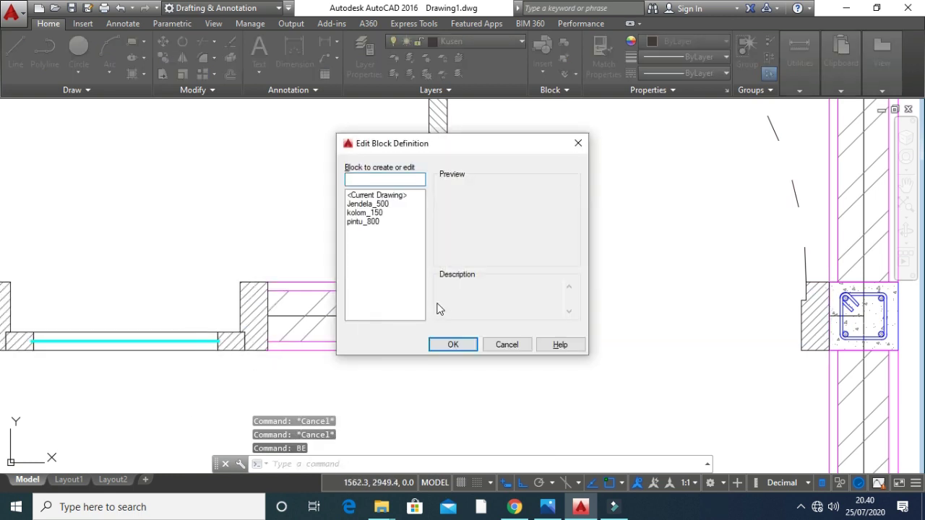
left_click(372, 212)
left_click(376, 204)
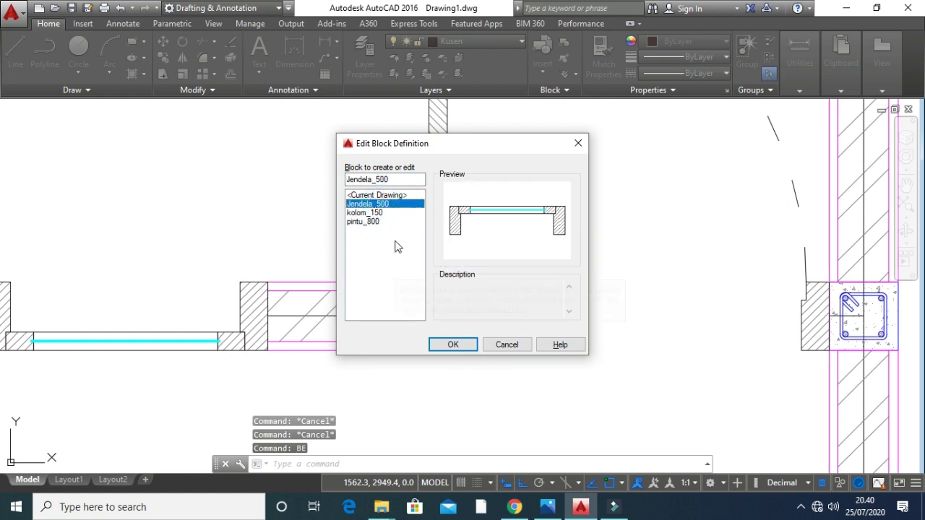
left_click(451, 346)
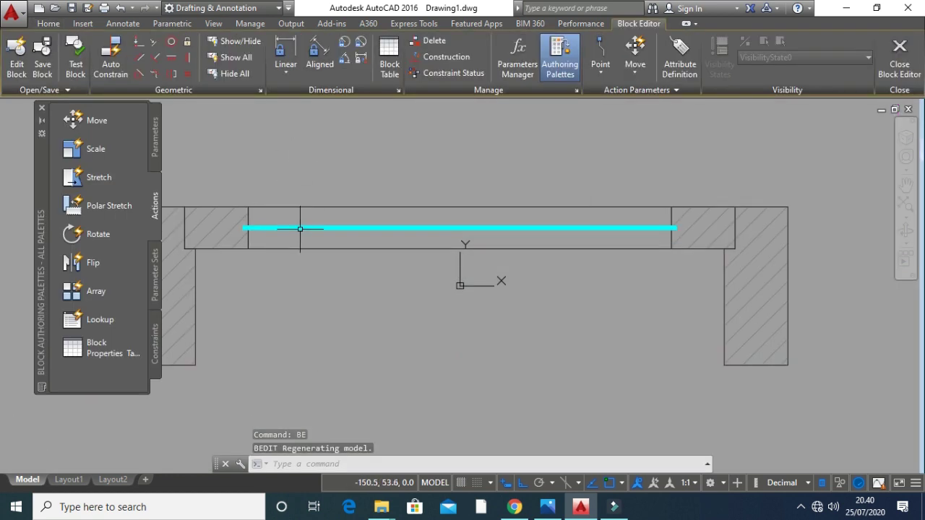
left_click(296, 227)
key("Escape")
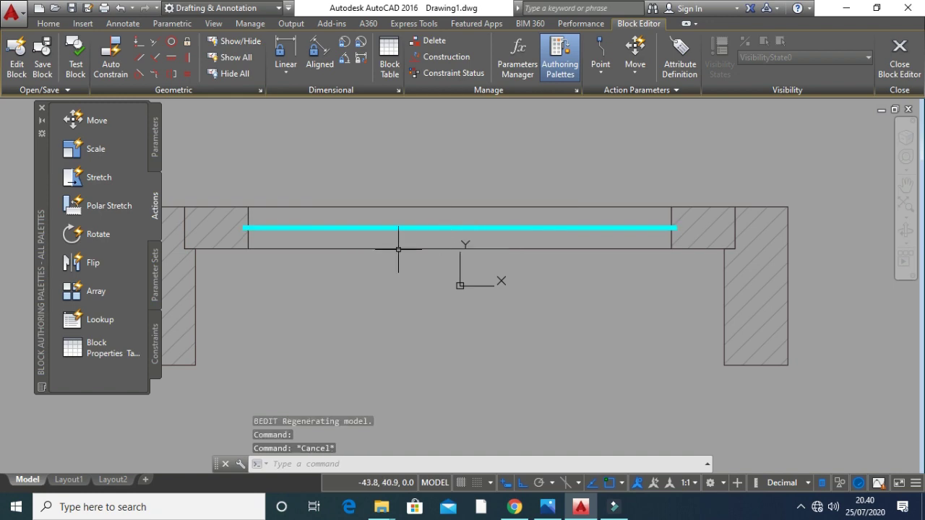
Close the Block Editor and return to the two-bay window drawing.
left_click(896, 64)
scroll(581, 269, "down", 4)
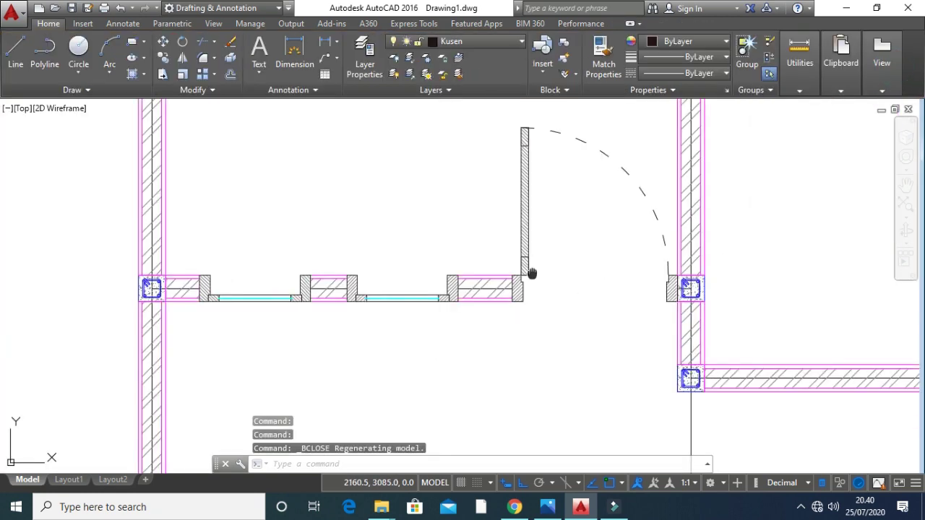
middle_click_drag(533, 273, 475, 326)
scroll(473, 321, "down", 5)
middle_click_drag(709, 299, 451, 316)
scroll(455, 315, "up", 5)
middle_click_drag(275, 285, 406, 299)
scroll(403, 298, "up", 1)
scroll(394, 296, "up", 2)
Set the global width of the glass polylines in both bays to 4.
left_click(407, 296)
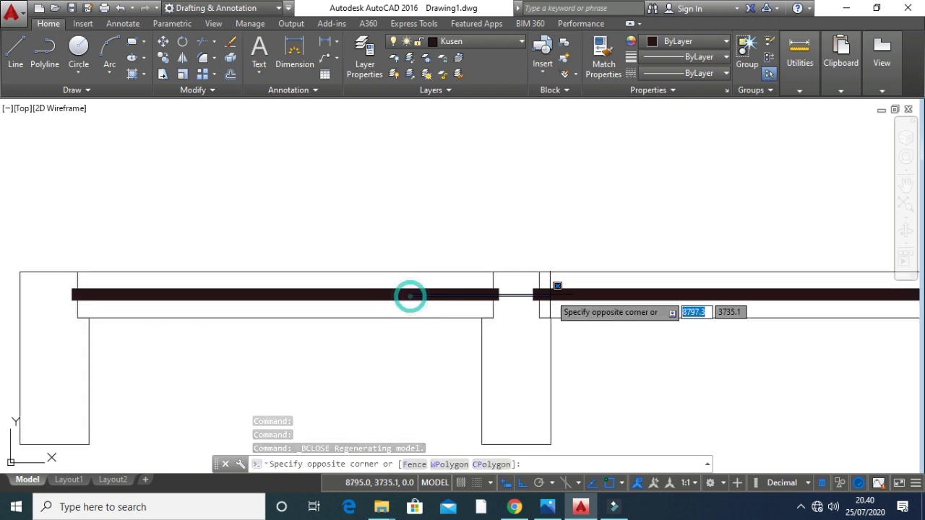
key("Escape")
key("Escape")
key("Escape")
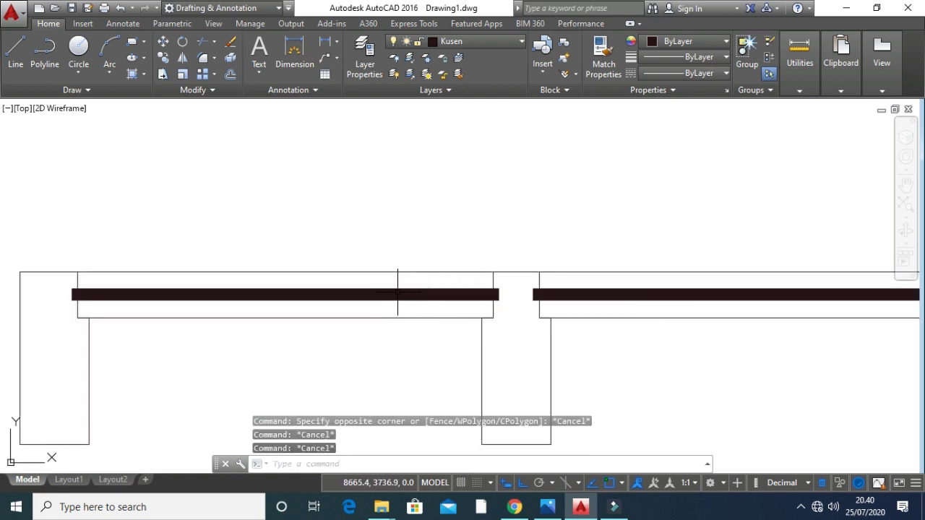
left_click(388, 291)
left_click(646, 307)
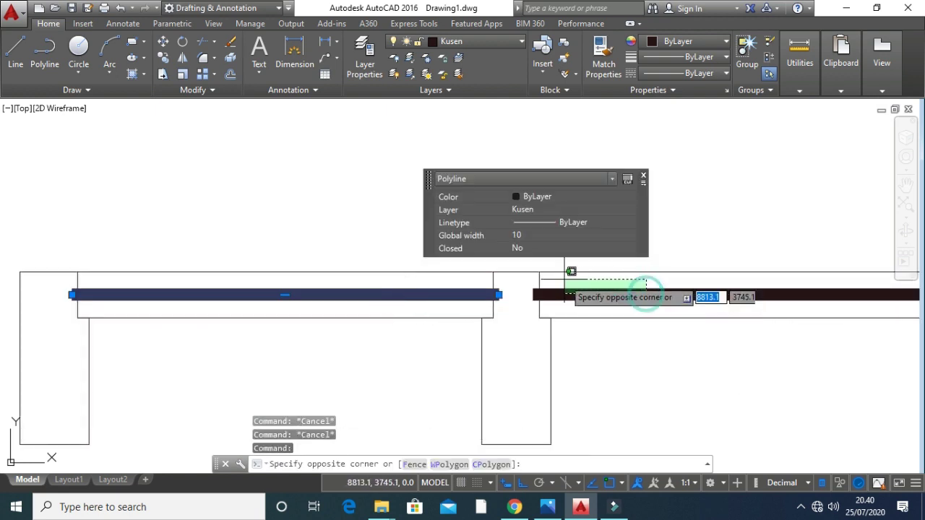
left_click(531, 250)
left_click(723, 235)
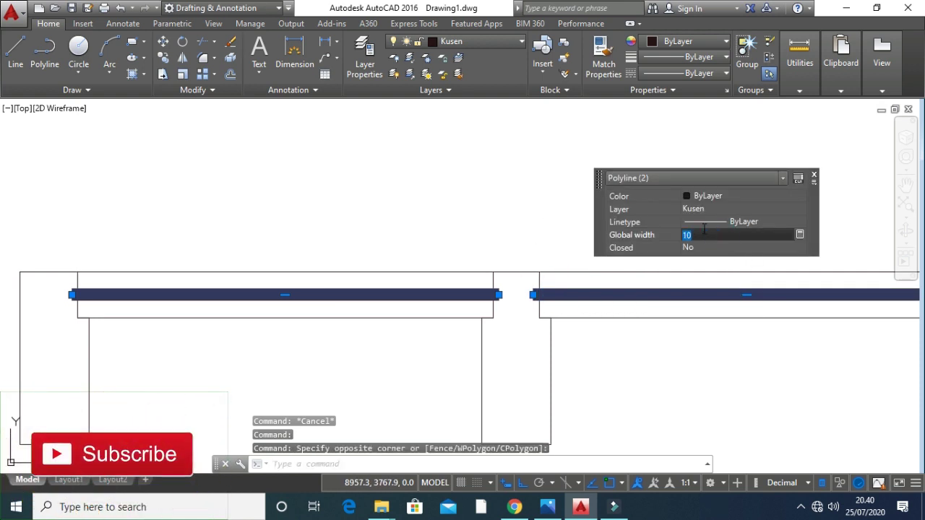
type("4")
key("Return")
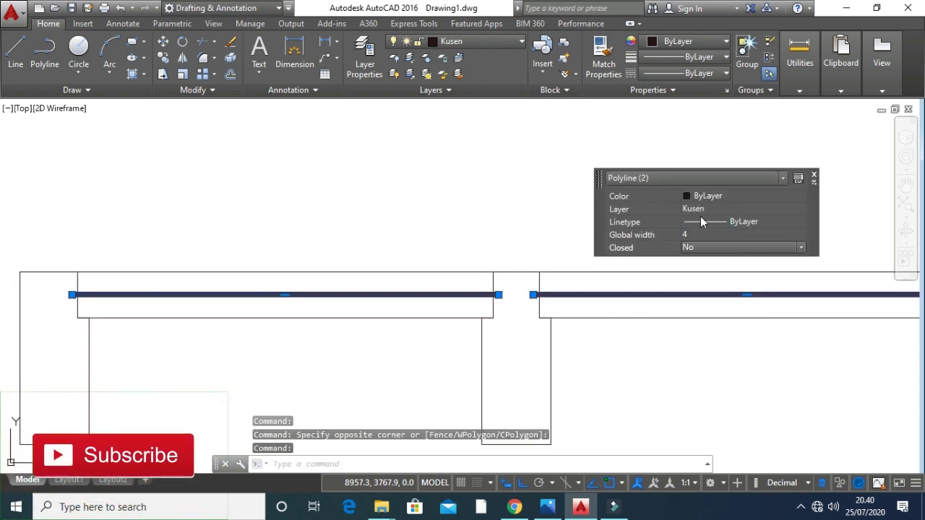
Change the color of both glass polylines to Cyan.
left_click(728, 196)
left_click(709, 268)
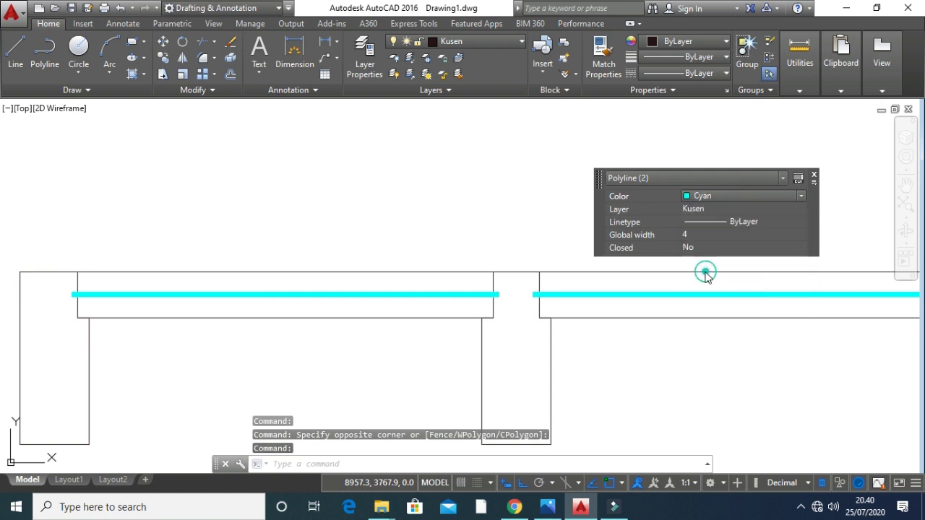
key("Escape")
key("Escape")
scroll(471, 253, "down", 4)
scroll(471, 253, "down", 2)
middle_click_drag(466, 256, 509, 288)
key("Escape")
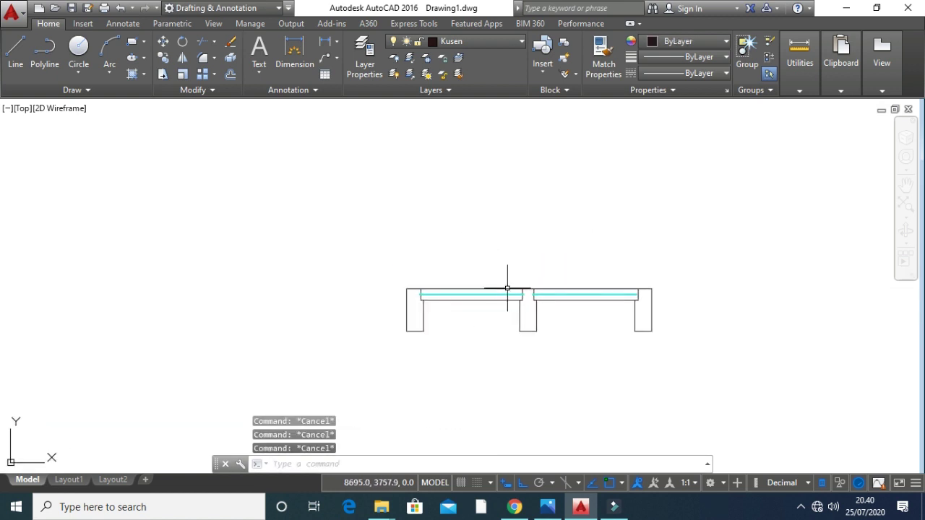
Draw a 60 by 40 rectangle above the left end of the left bay.
scroll(493, 291, "up", 4)
middle_click_drag(365, 309, 380, 316)
scroll(336, 314, "up", 4)
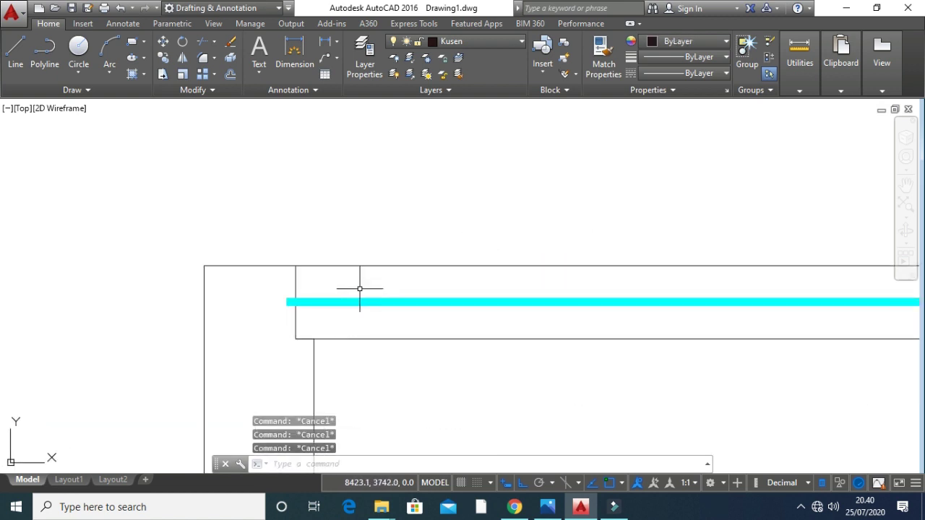
type("rec")
key("Return")
left_click(398, 206)
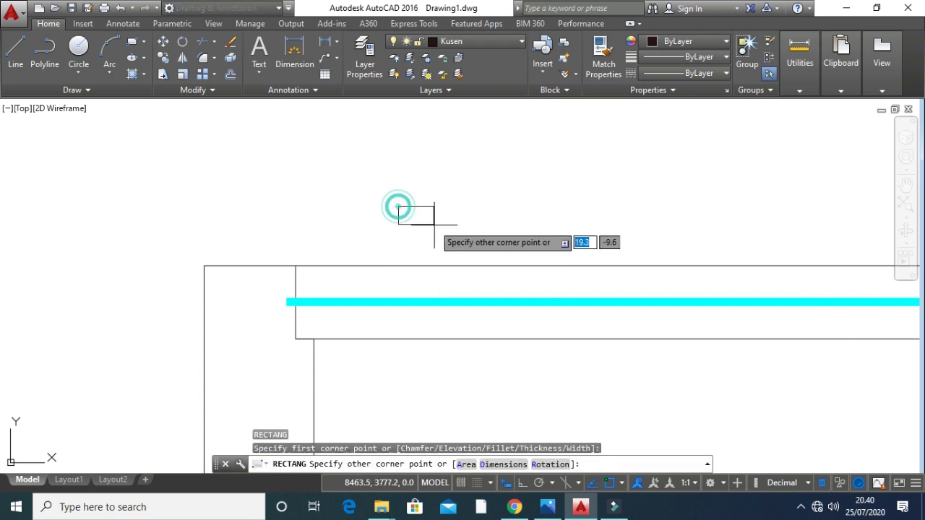
key("shift")
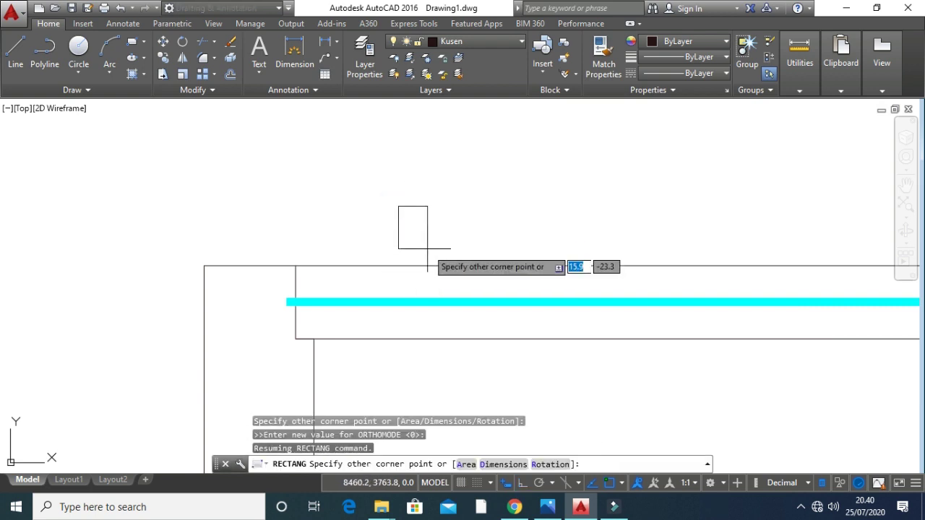
key("Tab")
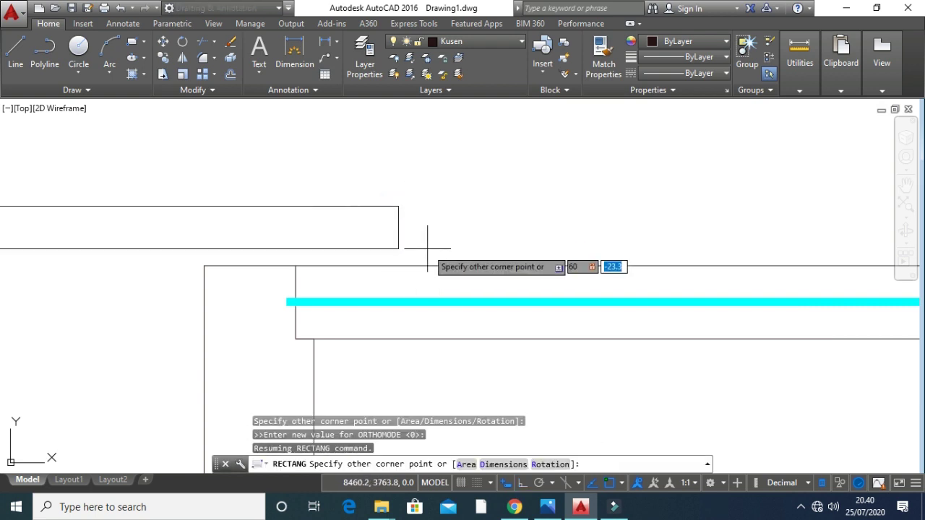
key("Return")
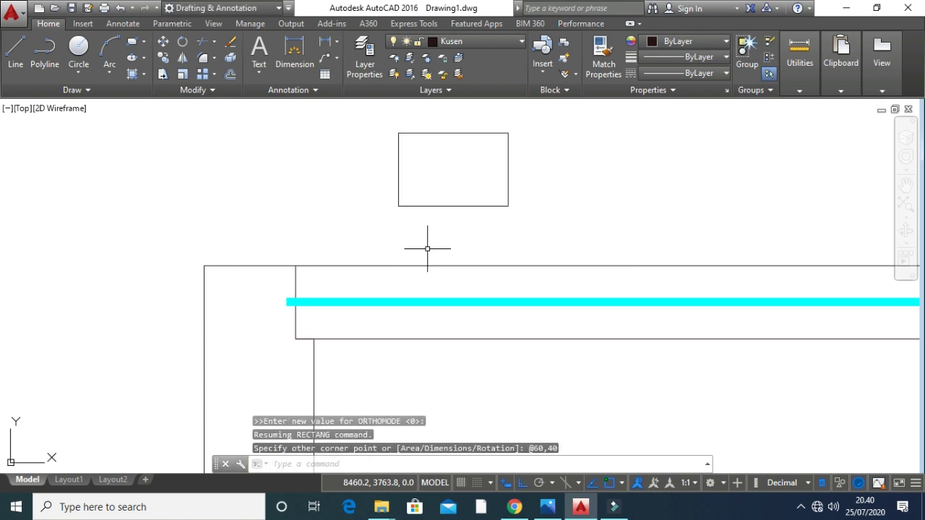
key("Escape")
key("Escape")
Move the rectangle by its upper-left corner to the rail's upper-left corner at the left post.
type("m")
key("Return")
left_click(540, 222)
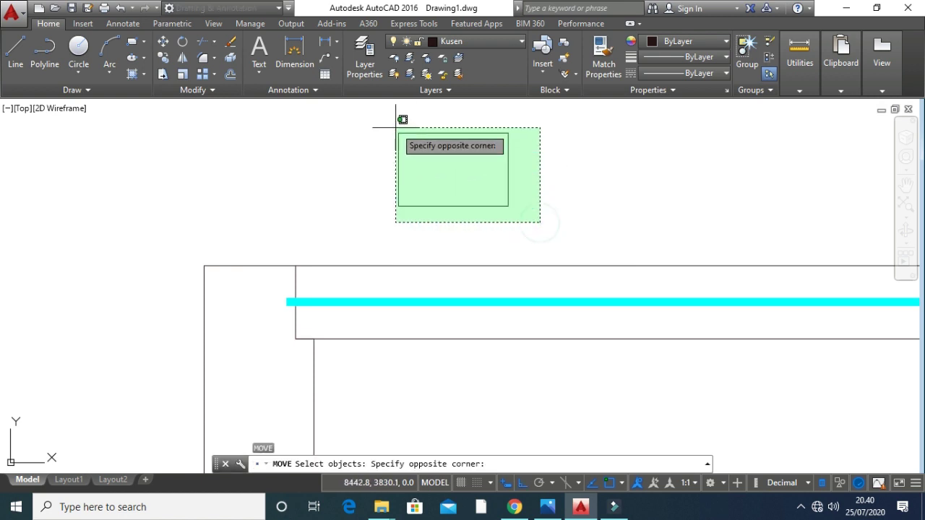
left_click(394, 126)
key("Return")
left_click(398, 133)
left_click(306, 255)
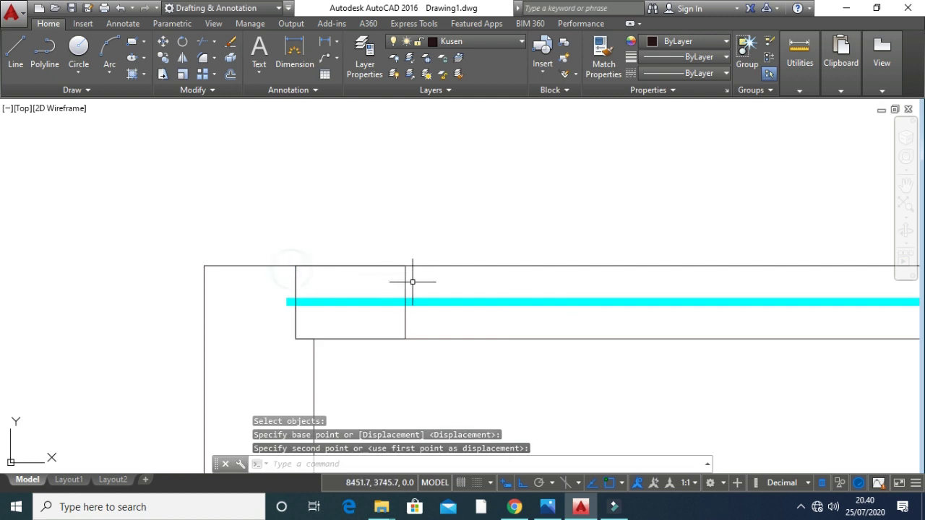
key("Escape")
key("Escape")
type("m")
key("Return")
left_click(418, 285)
left_click(393, 275)
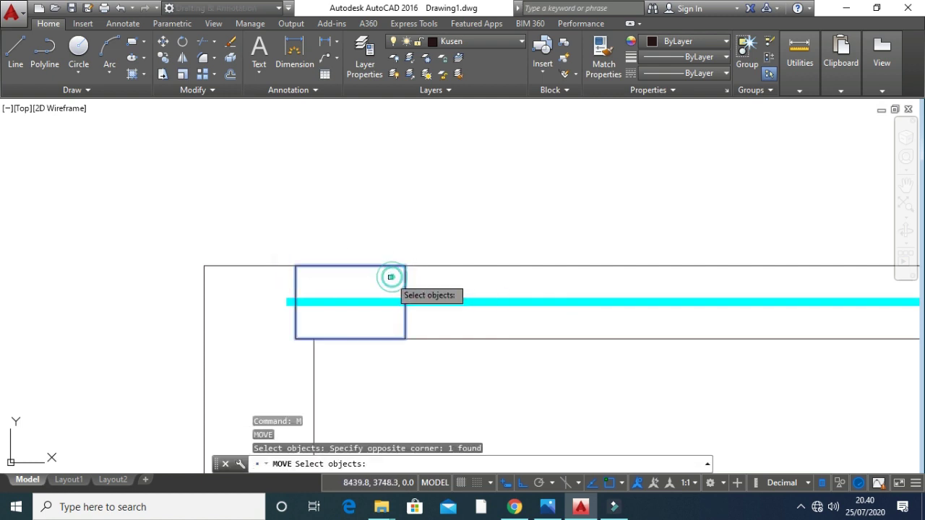
key("Escape")
key("Escape")
Copy the rectangle by its upper-right corner to the right end of the left bay's rail, against the middle post.
key("Return")
left_click(419, 285)
left_click(403, 279)
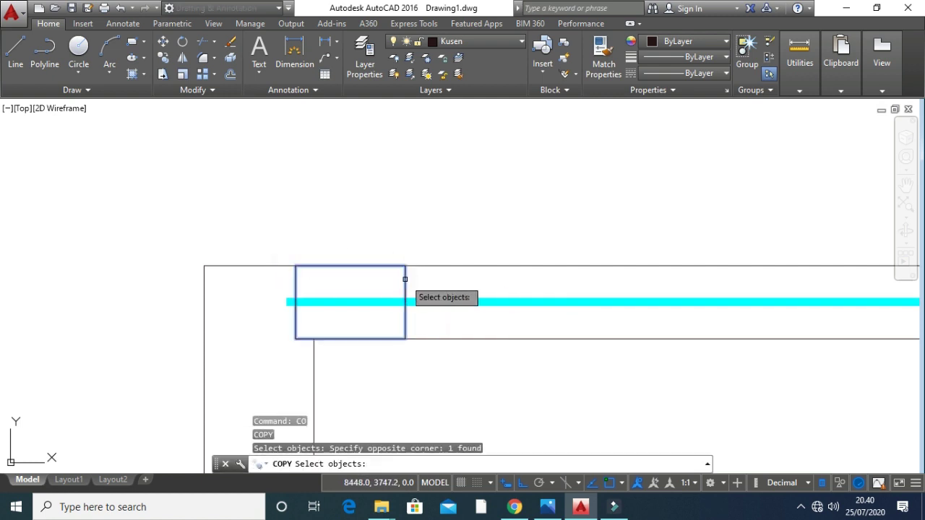
key("Return")
left_click(407, 266)
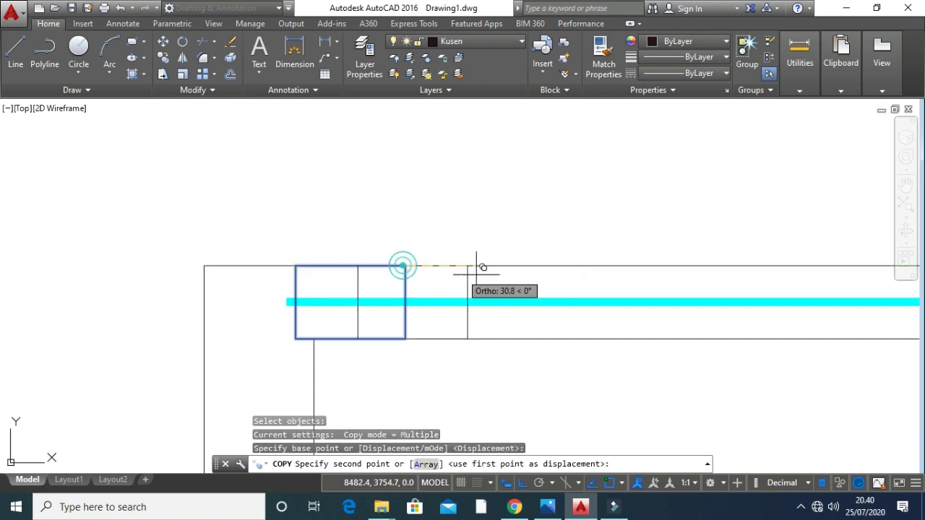
scroll(402, 265, "down", 4)
left_click(474, 270)
key("Escape")
key("Escape")
key("Escape")
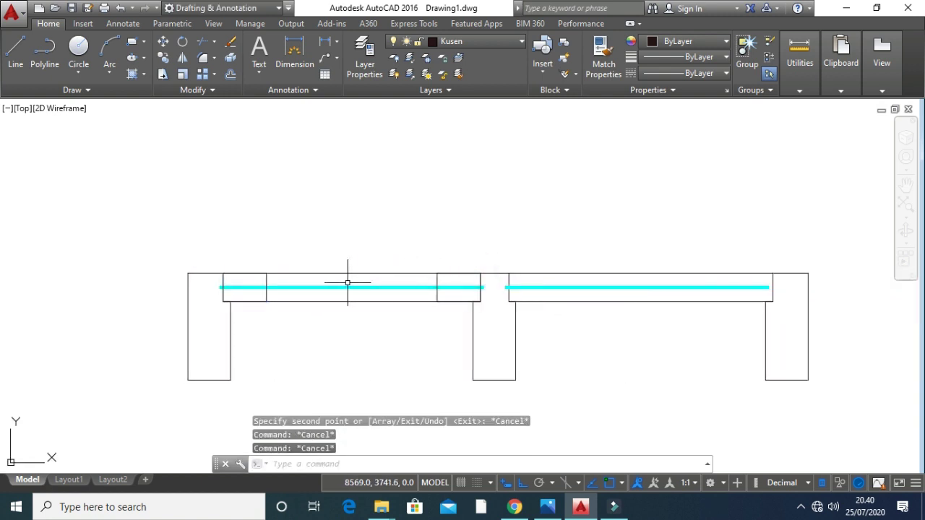
Copy both end rectangles into the right bay, from the left rail's lower-left corner to the right rail's lower-left corner.
type("o")
key("Return")
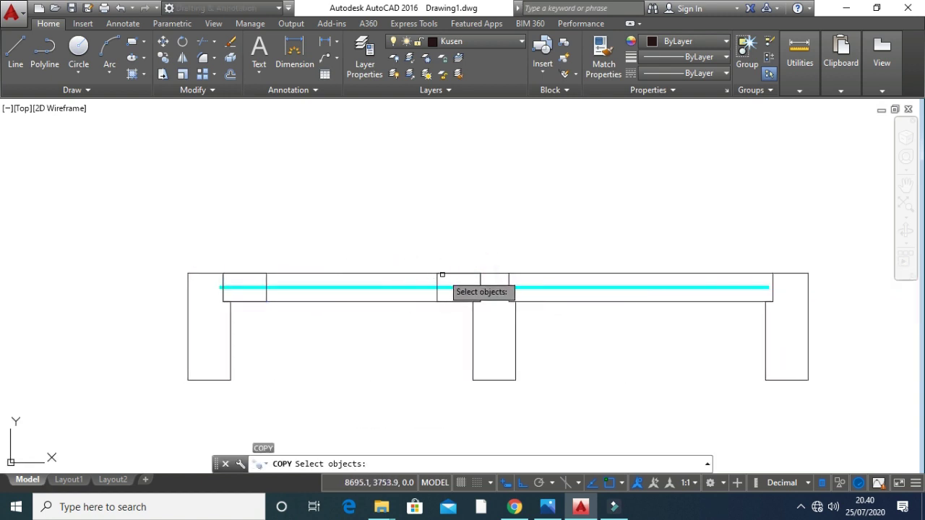
left_click(437, 275)
left_click(267, 280)
key("Return")
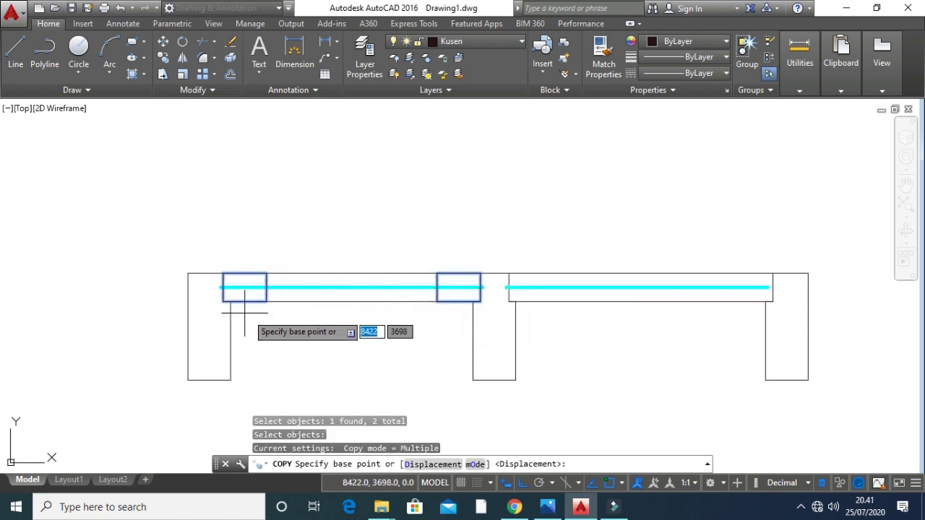
left_click(223, 301)
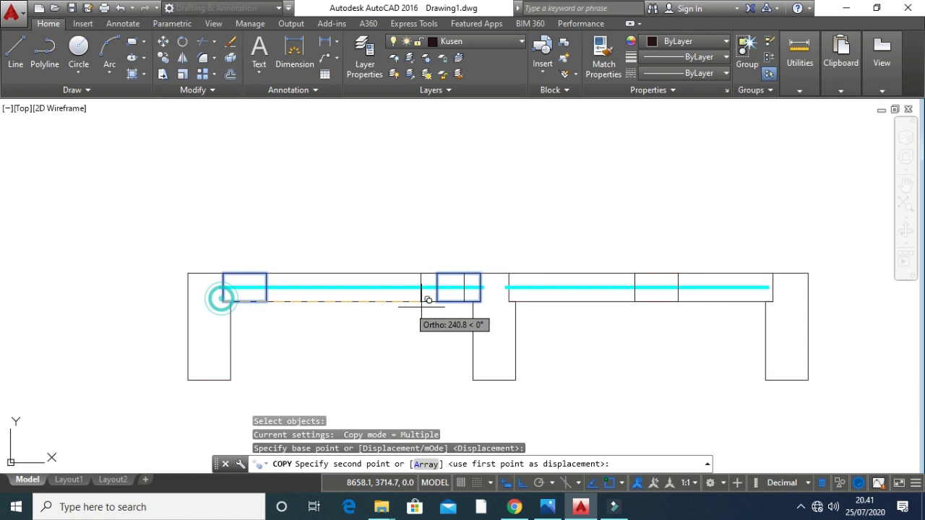
left_click(509, 302)
key("Escape")
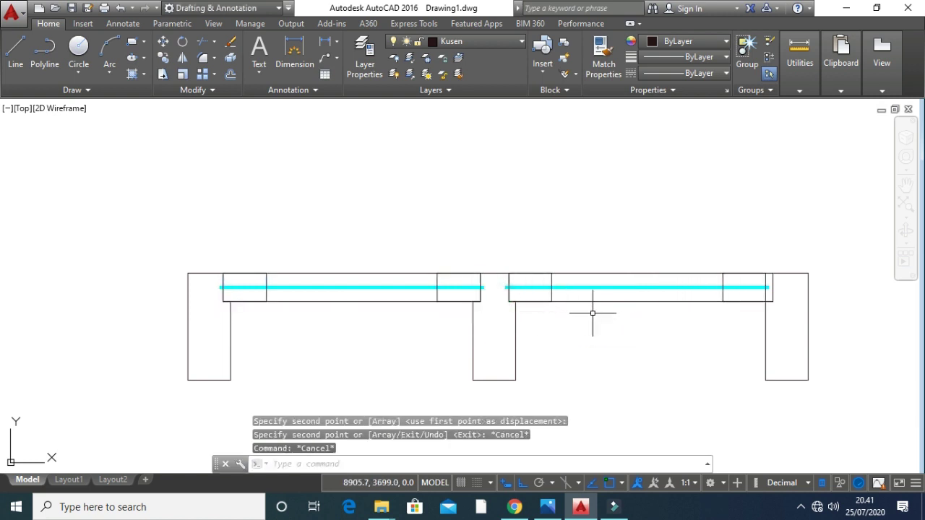
Move the right bay's right-hand rectangle by its upper-right corner to the rail's end at the right post.
middle_click_drag(595, 314, 489, 333)
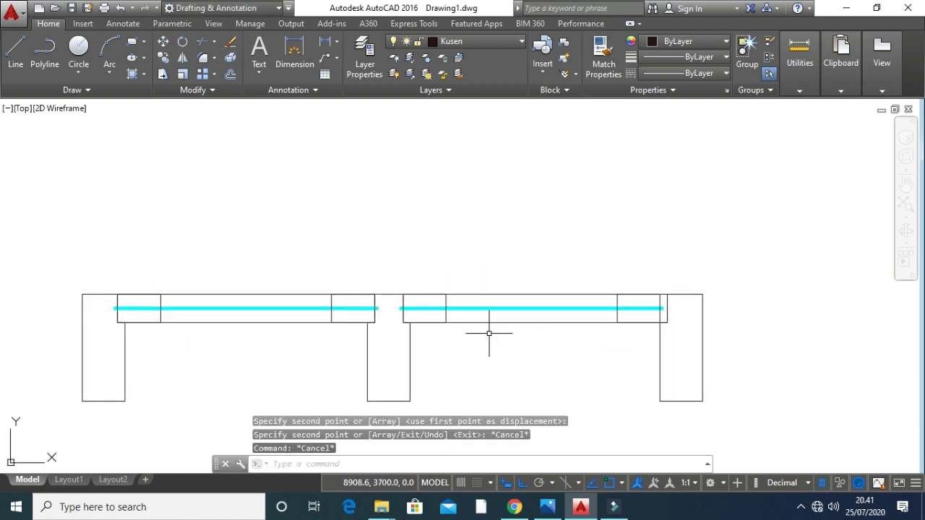
scroll(631, 309, "up", 2)
left_click(676, 295)
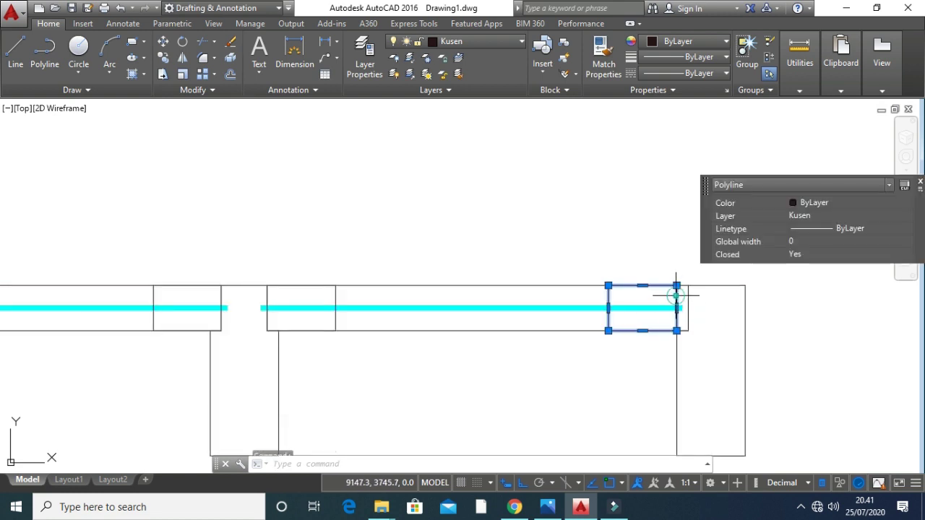
key("Escape")
type("m")
key("Return")
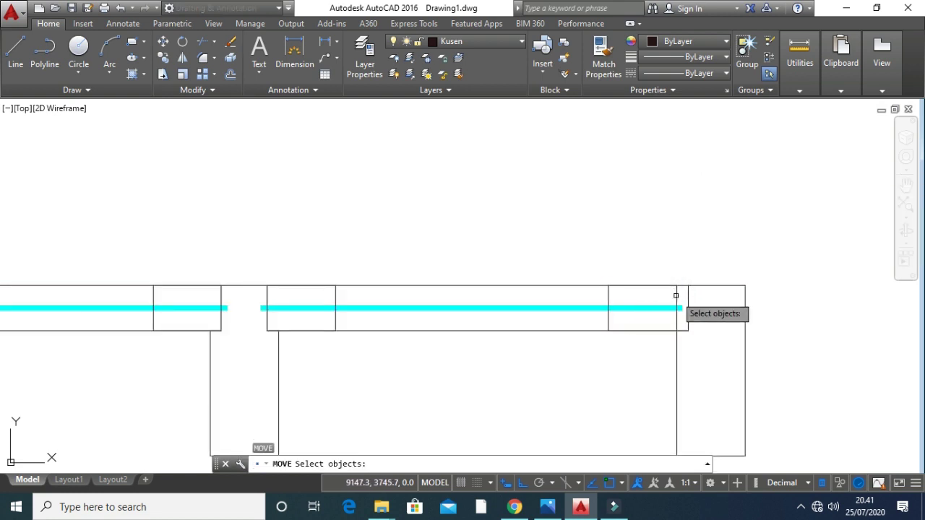
left_click(673, 295)
key("Return")
left_click(676, 285)
key("Escape")
scroll(688, 285, "down", 4)
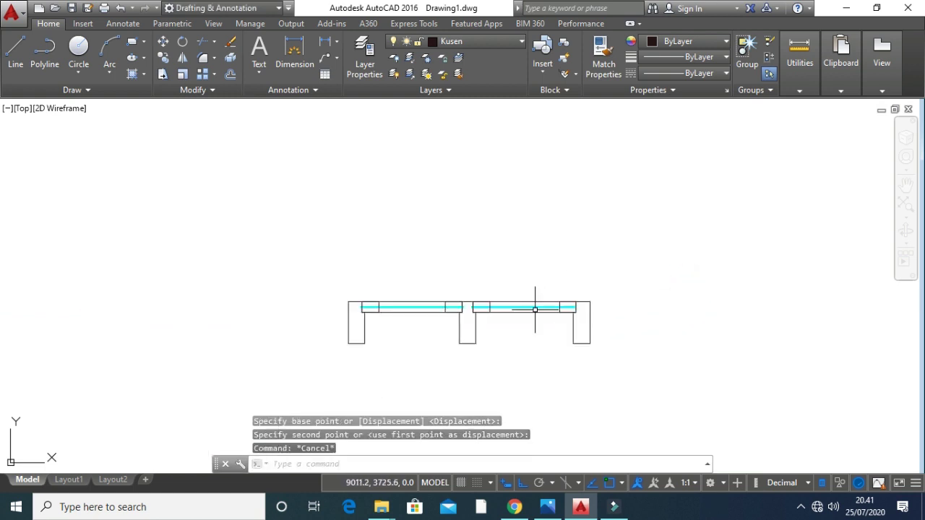
Shorten both ends of the right bay's glass polyline to the inner edges of its end rectangles.
middle_click_drag(537, 309, 569, 346)
scroll(538, 339, "up", 2)
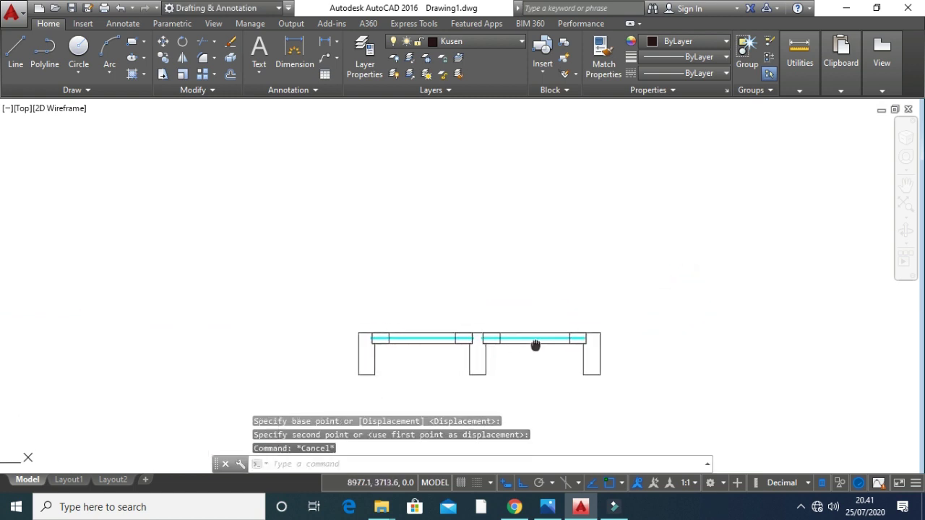
left_click(521, 336)
scroll(521, 336, "up", 4)
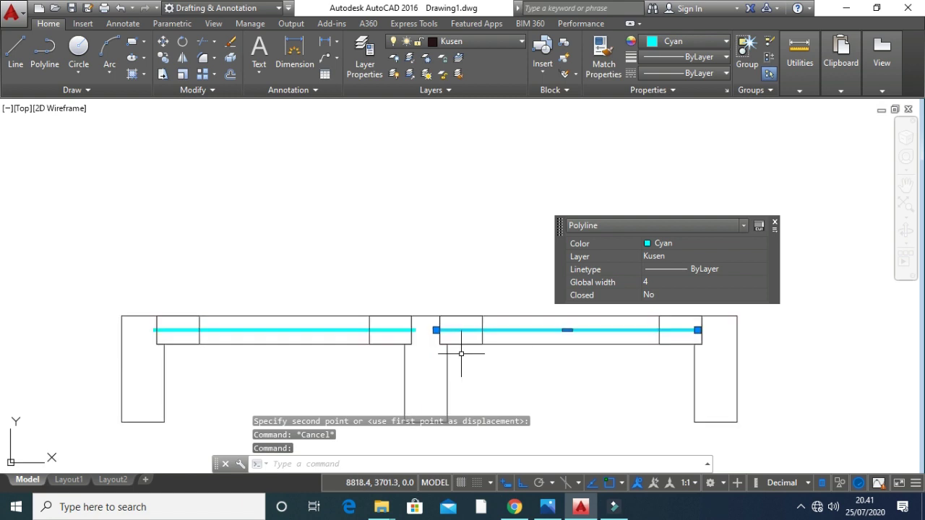
left_click(422, 318)
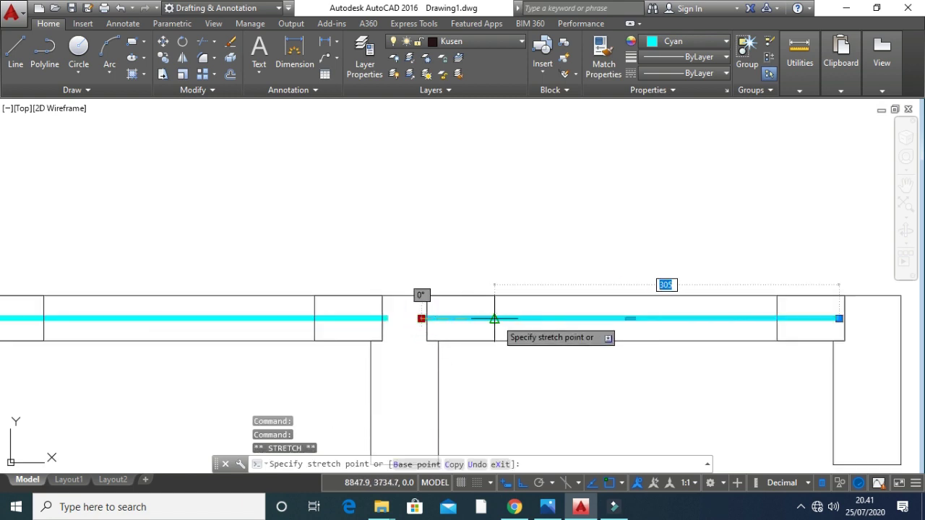
left_click(494, 318)
left_click(839, 318)
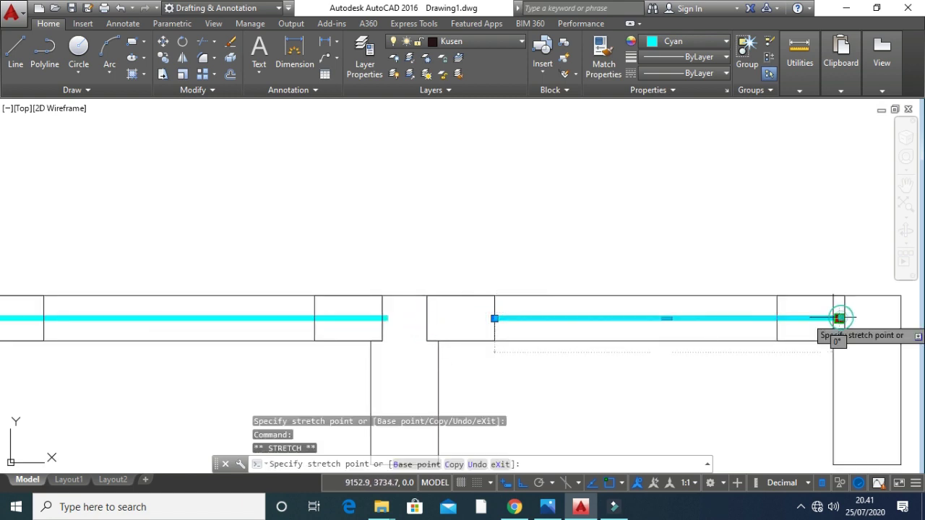
left_click(775, 318)
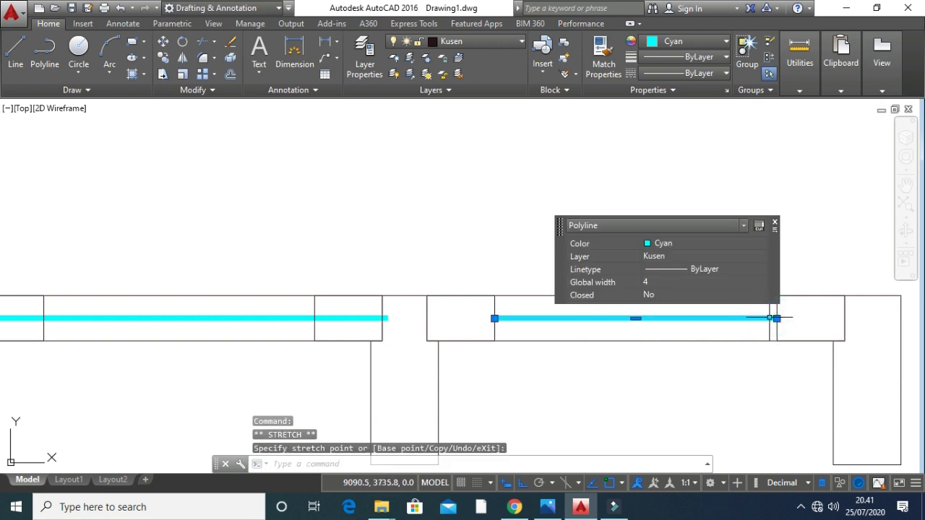
Stretch the right end of the right bay's glass polyline to a total length of 260.
left_click(776, 319)
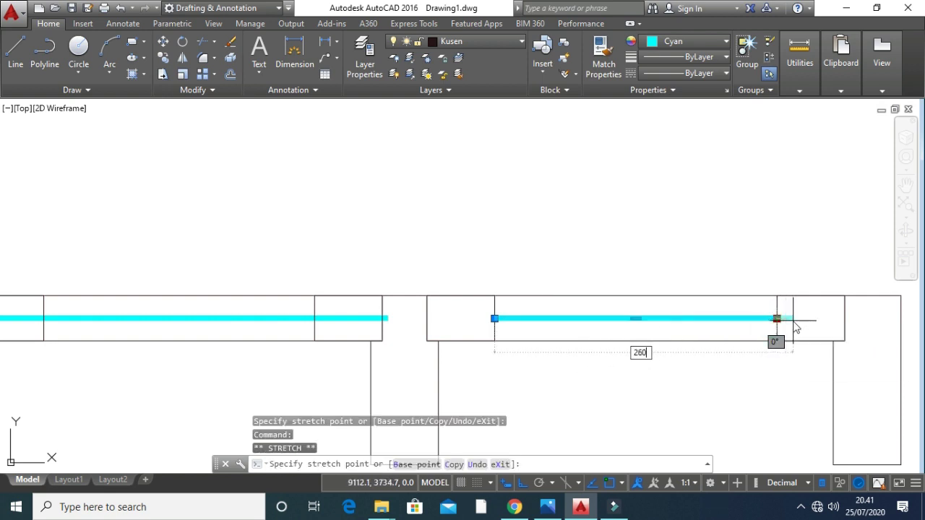
type("260")
key("Return")
key("Escape")
key("Escape")
key("Escape")
type("m")
key("Return")
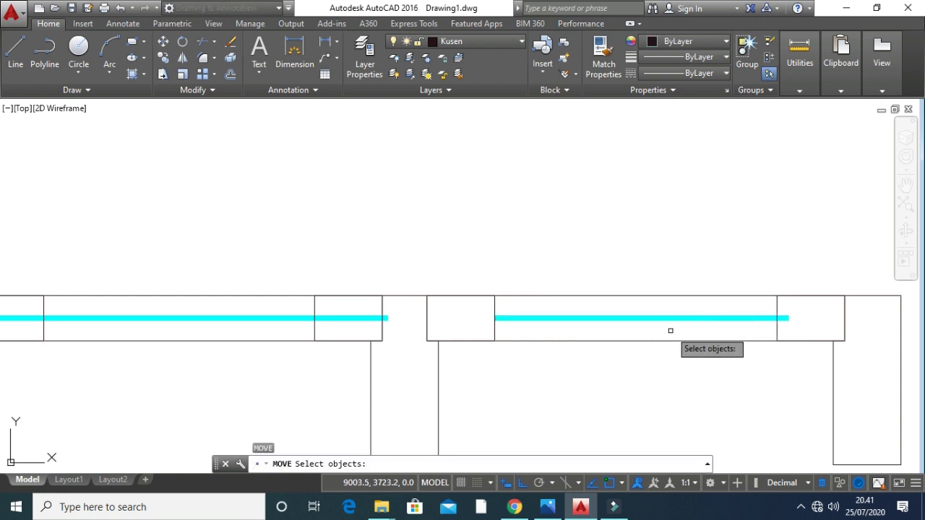
left_click(669, 325)
left_click(640, 306)
key("Return")
left_click(640, 319)
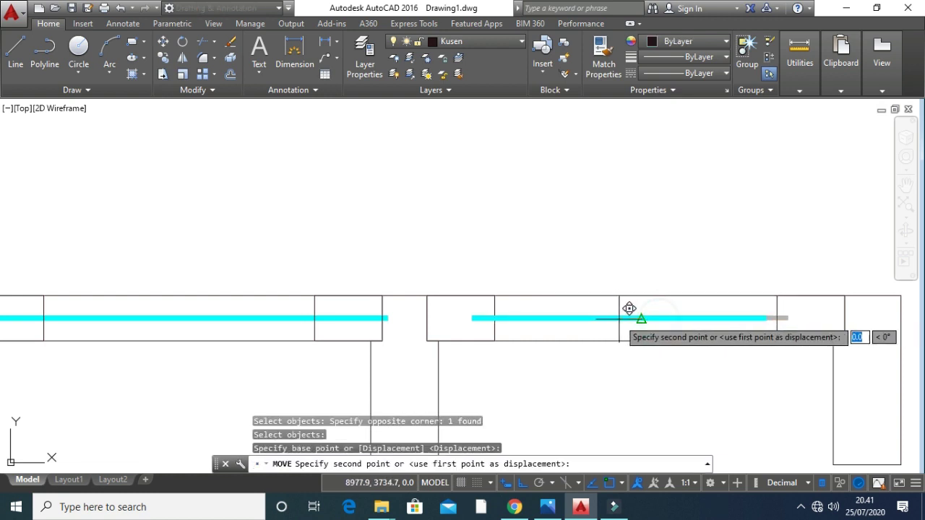
type("5")
key("Return")
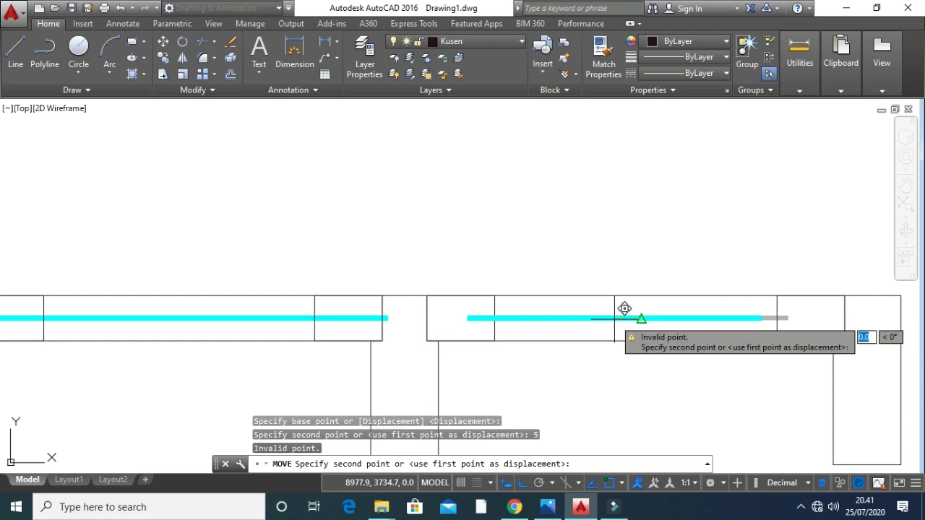
key("Escape")
Move the right bay's glass polyline 5 units to the left so it enters the bay's left end rectangle.
type("m")
key("Return")
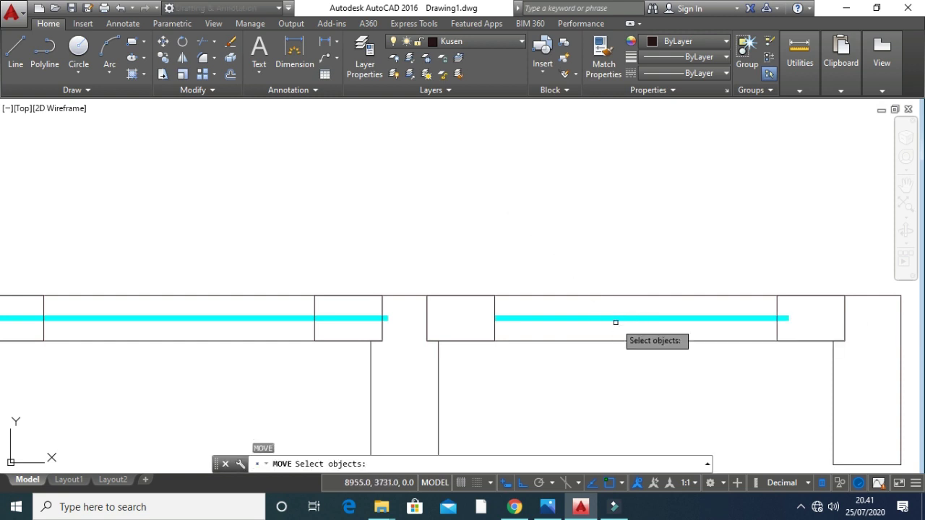
left_click(609, 318)
left_click(599, 302)
left_click(607, 323)
left_click(621, 319)
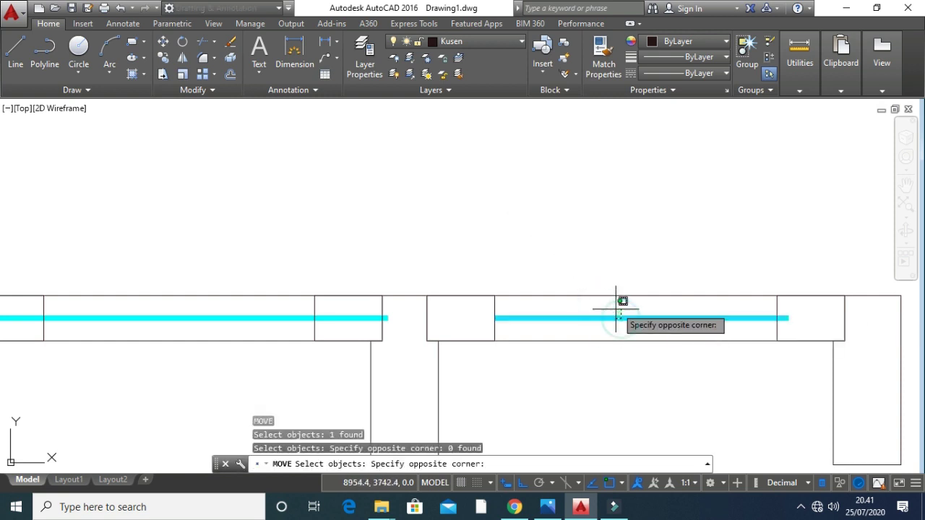
left_click(606, 309)
key("Return")
left_click(645, 243)
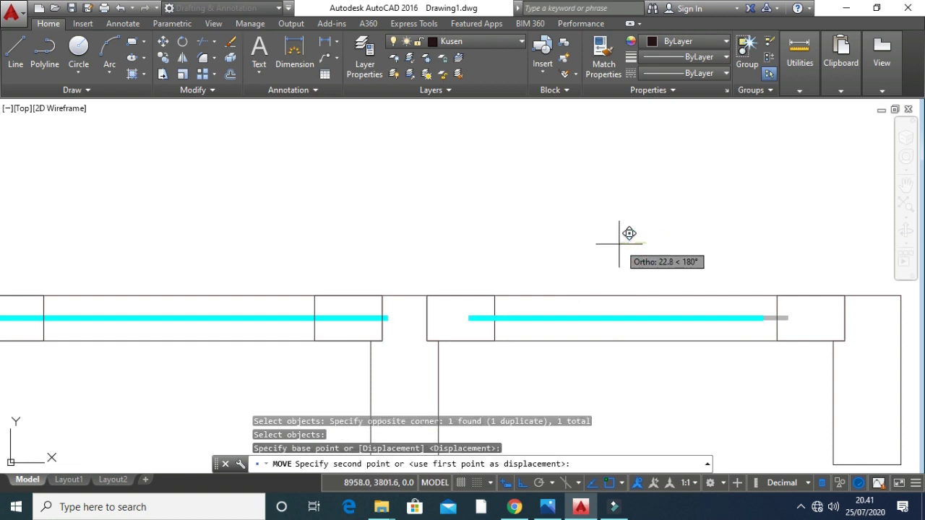
type("5")
key("Return")
key("Escape")
key("Escape")
key("Escape")
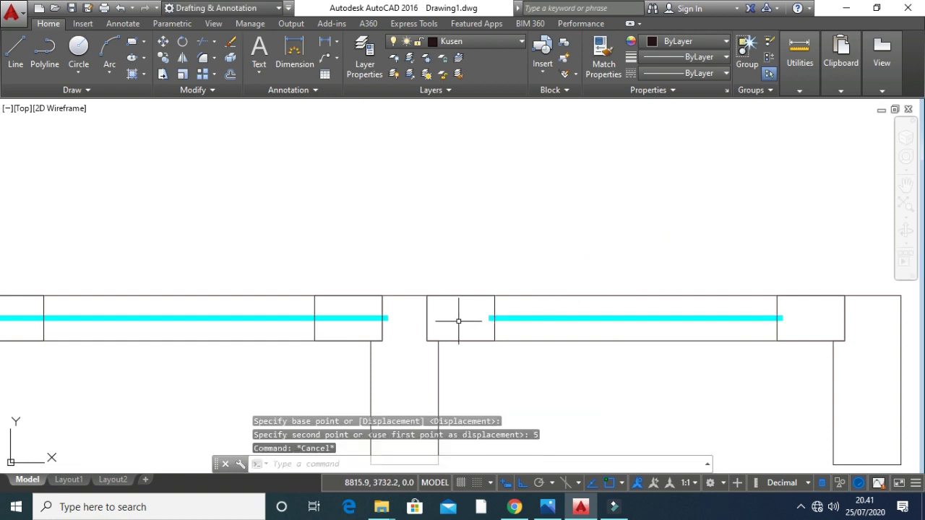
Erase the left bay's glass polyline.
type("e")
key("Return")
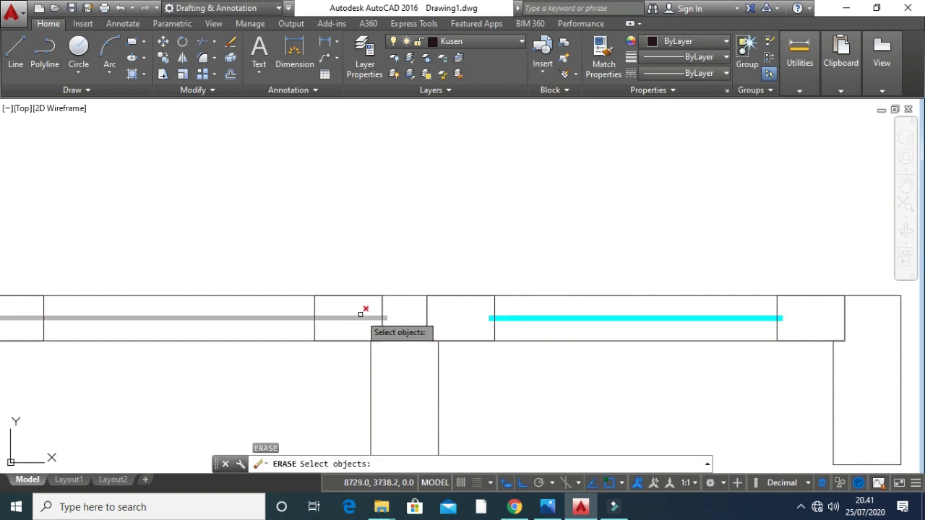
left_click(363, 316)
scroll(474, 301, "down", 2)
middle_click_drag(474, 300, 487, 308)
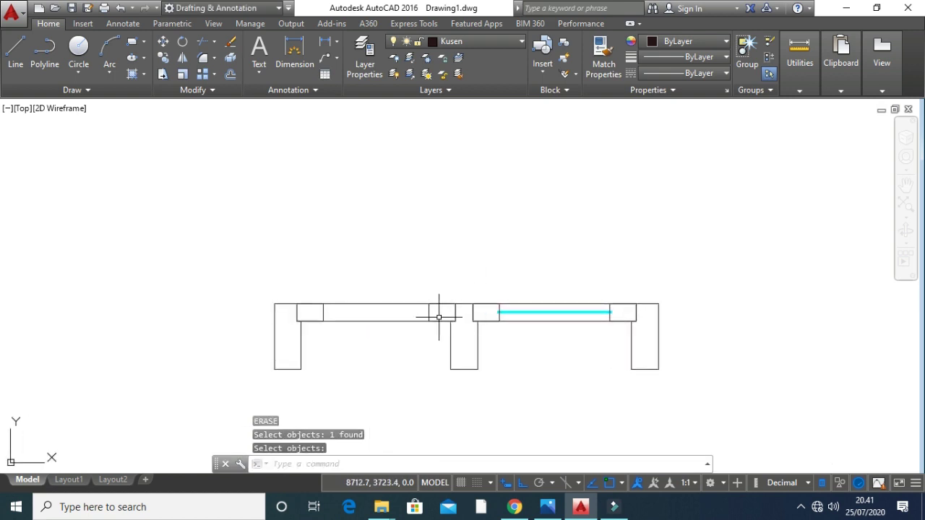
key("Escape")
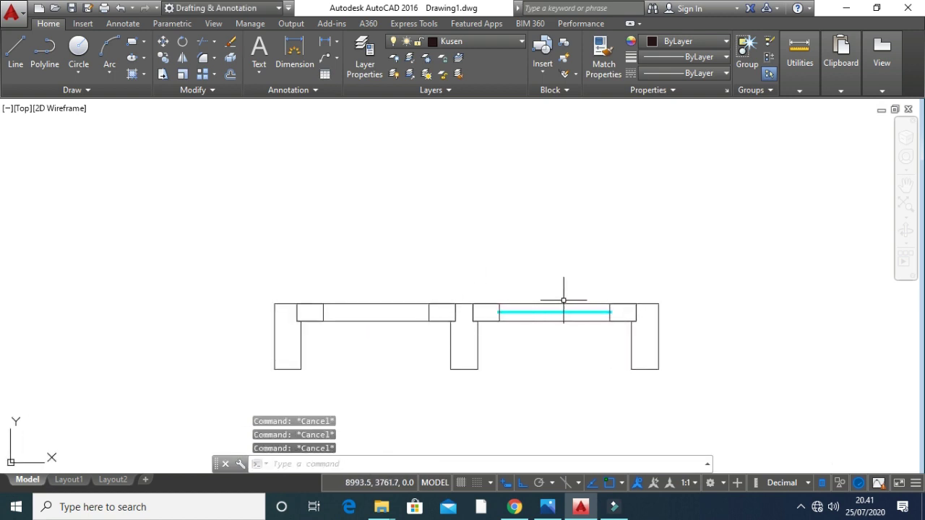
Copy the right bay's glass polyline into the left bay, from the right-hand end rectangle's inner edge to the matching edge.
type("co")
key("Return")
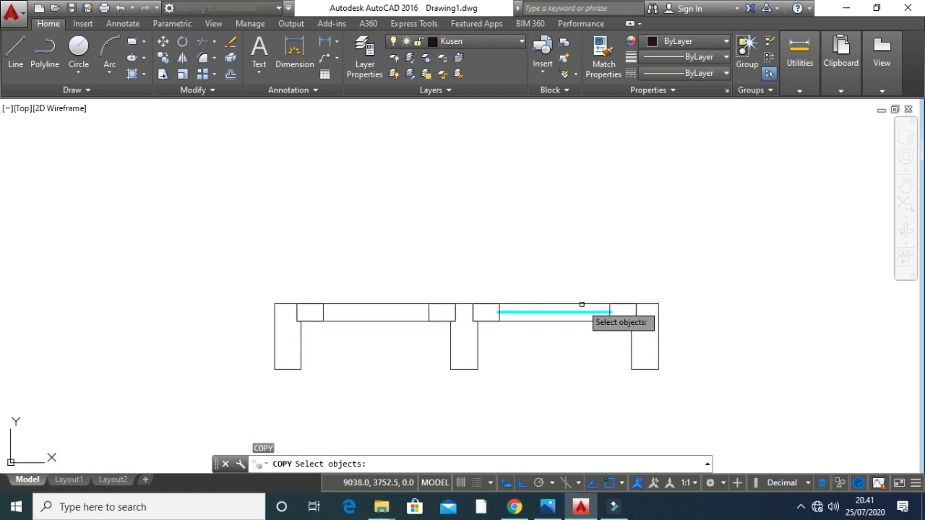
left_click(579, 311)
key("Return")
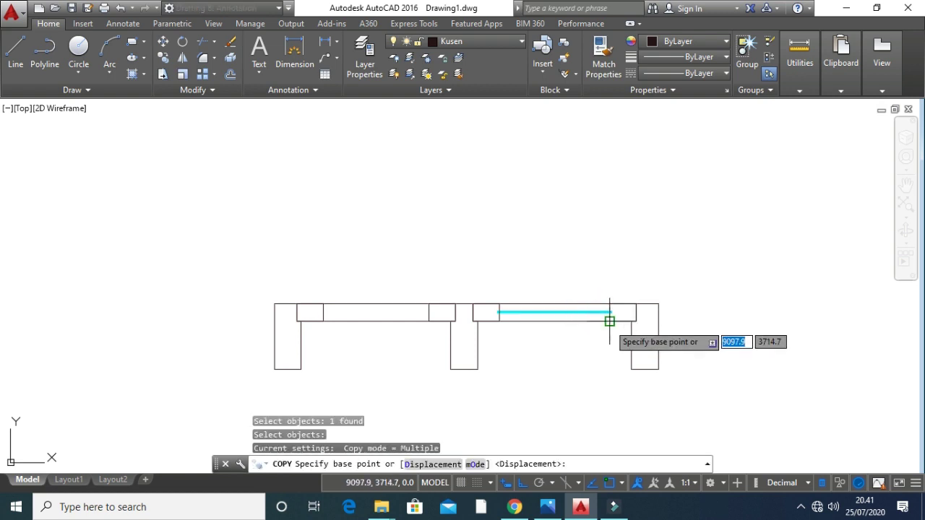
left_click(610, 313)
left_click(424, 318)
scroll(412, 344, "down", 5)
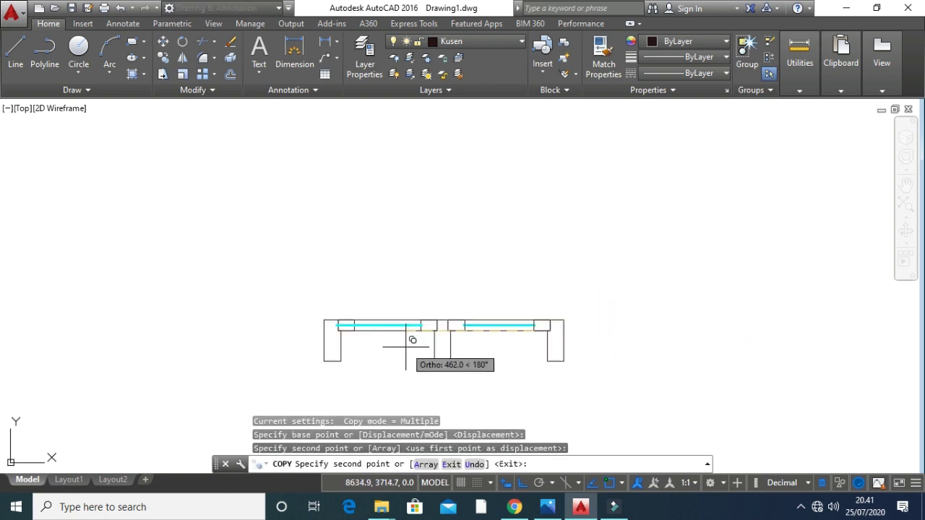
key("Return")
Make arsiran the current layer.
key("Return")
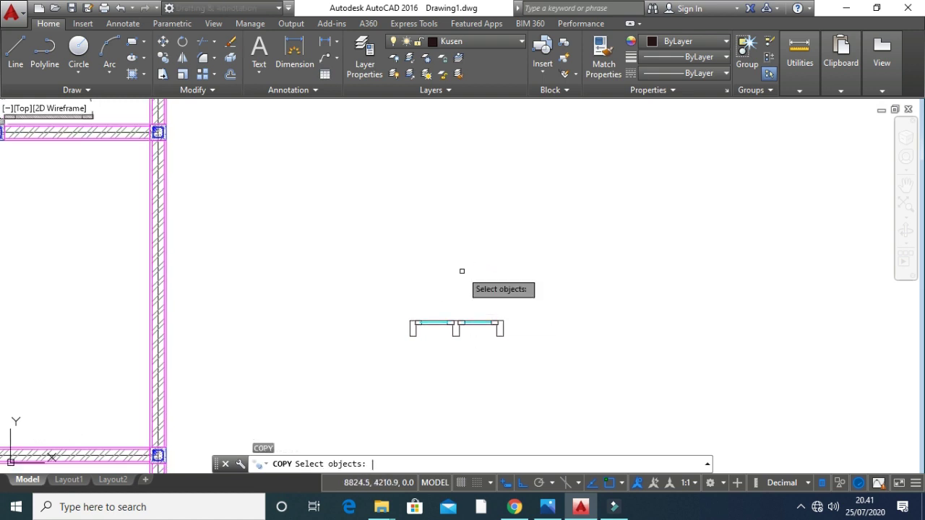
scroll(434, 310, "up", 5)
middle_click_drag(392, 260, 422, 146)
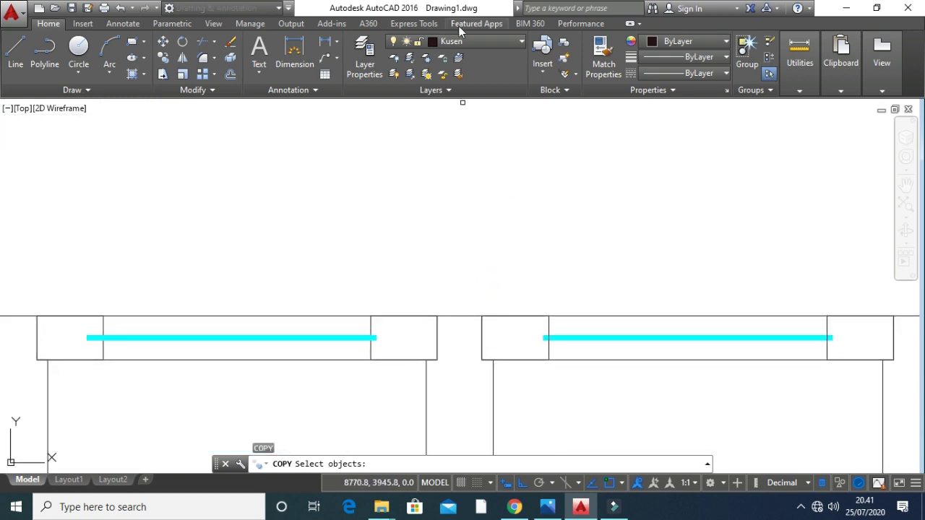
left_click(463, 41)
left_click(452, 74)
scroll(474, 130, "down", 3)
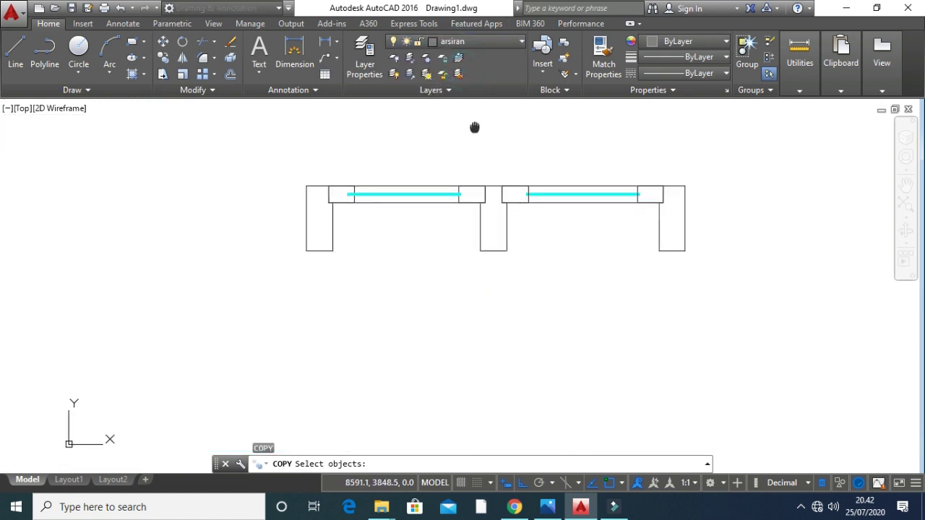
key("Escape")
key("Escape")
Hatch the three posts and all four end rectangles with the ANSI31 pattern at scale 4.
type("h")
key("Return")
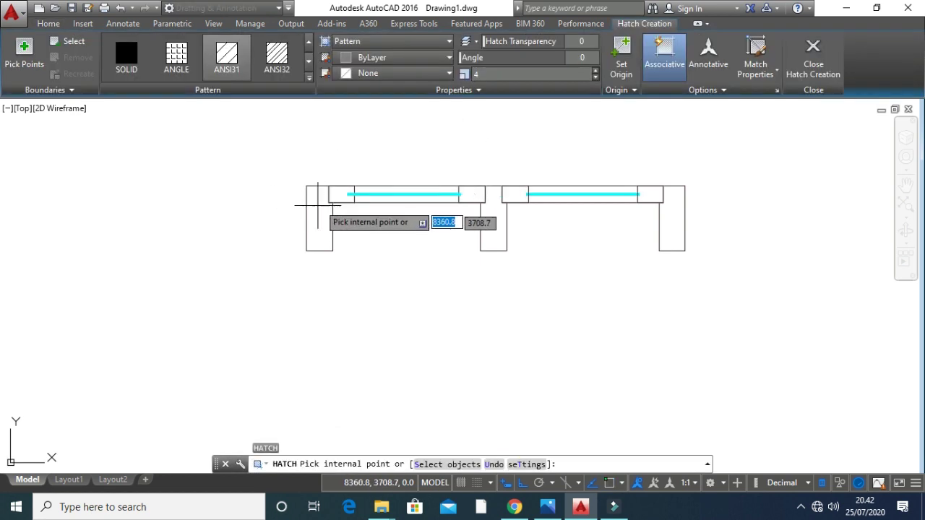
left_click(320, 226)
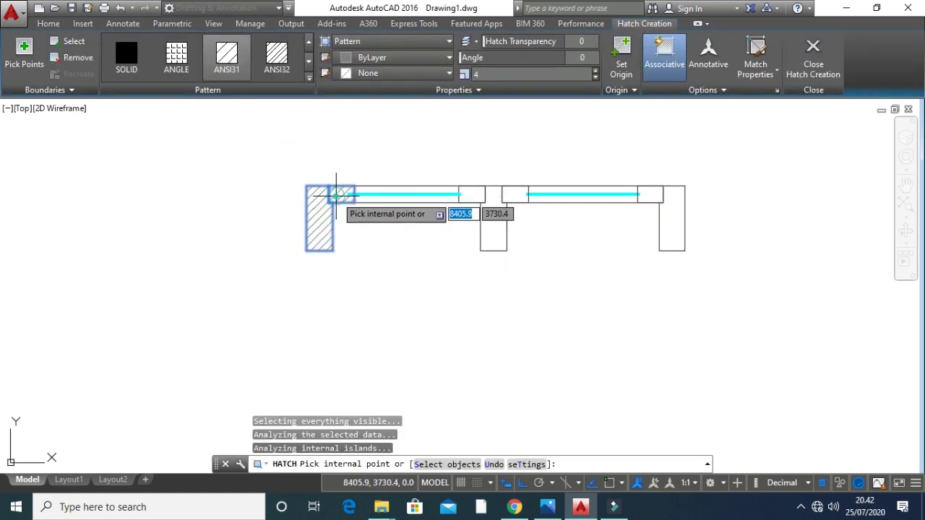
left_click(338, 193)
left_click(475, 192)
left_click(494, 220)
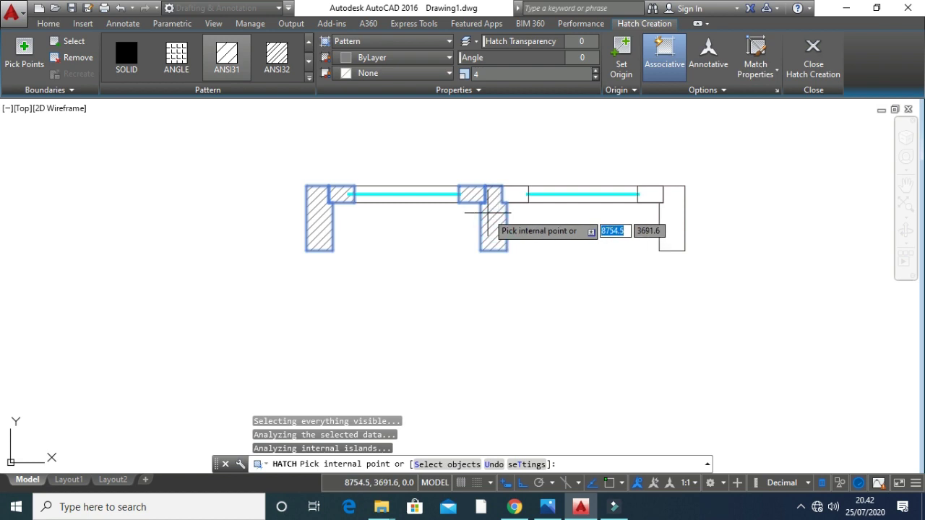
left_click(516, 192)
left_click(675, 203)
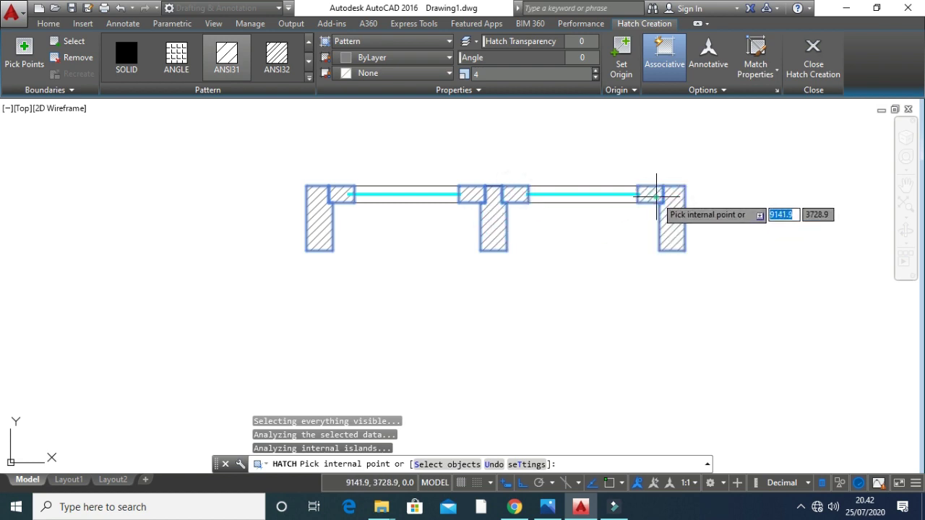
left_click(654, 193)
key("Return")
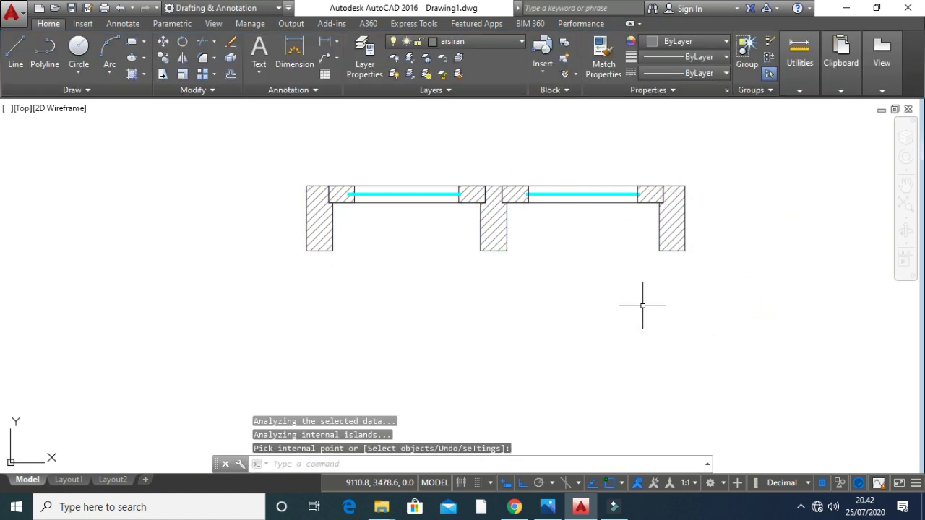
key("Escape")
key("Escape")
key("Escape")
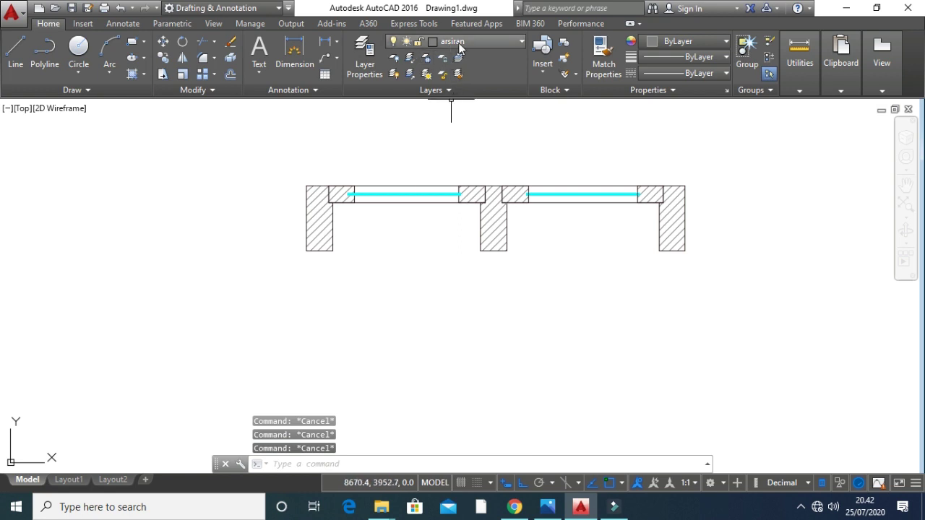
Make Kusen the current layer and begin a block definition named Jendela_double containing the whole two-bay window.
left_click(460, 44)
left_click(455, 141)
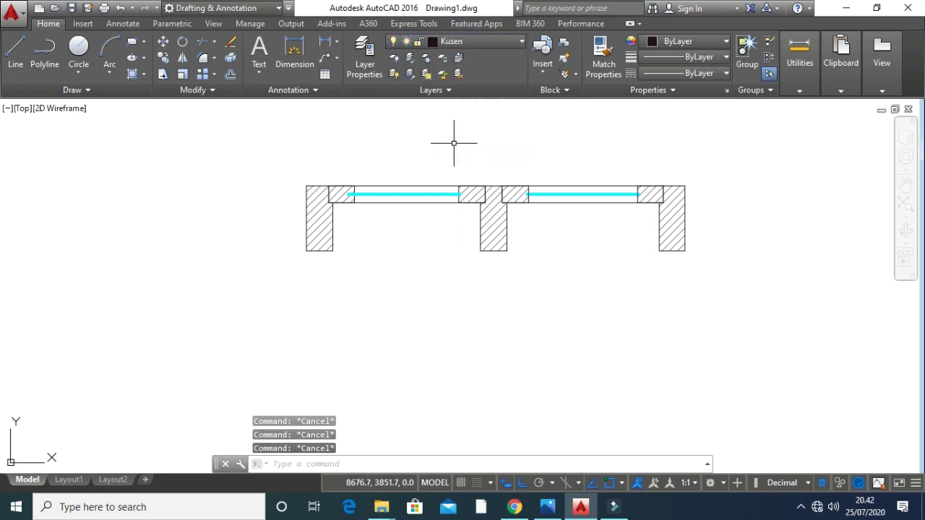
type("bl")
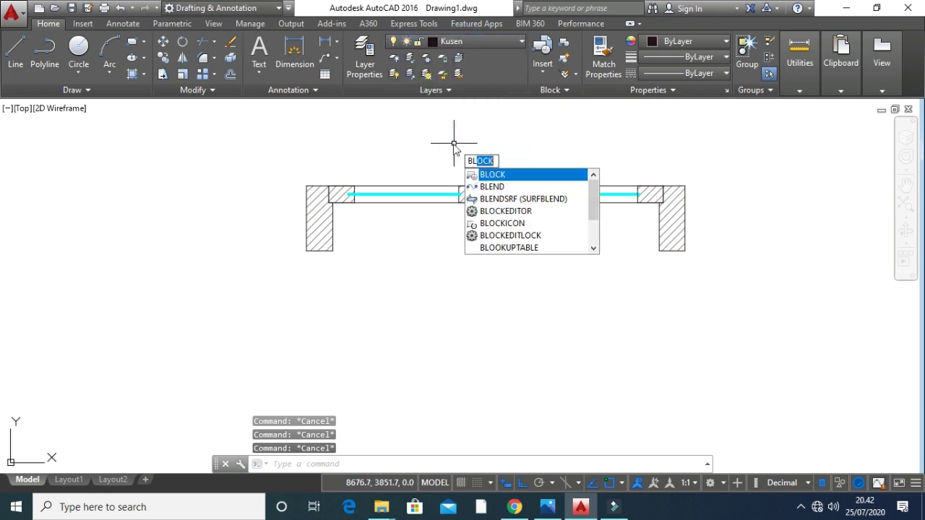
key("Return")
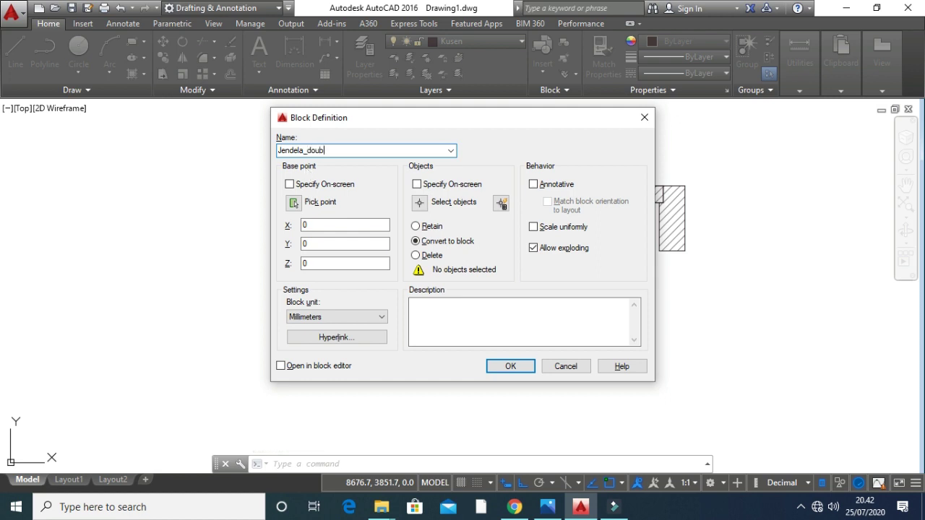
left_click(428, 204)
left_click(275, 155)
left_click(754, 287)
key("Return")
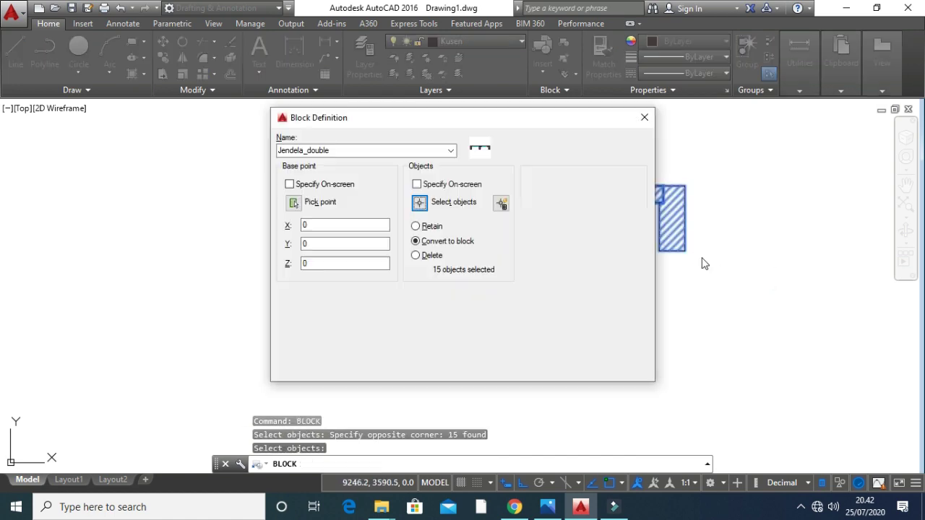
Set the block's base point midway between the outer edge midpoints of the two outer posts and create the block.
left_click(294, 203)
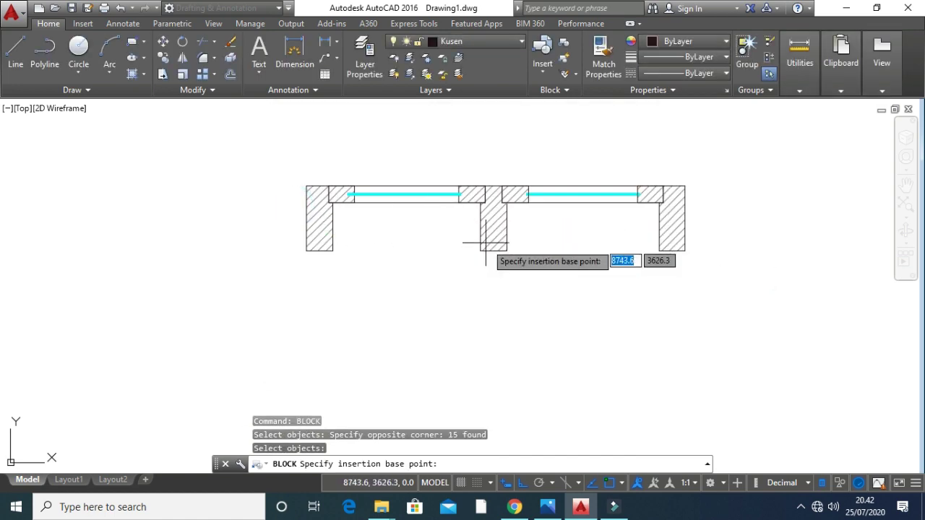
right_click(307, 218, "shift")
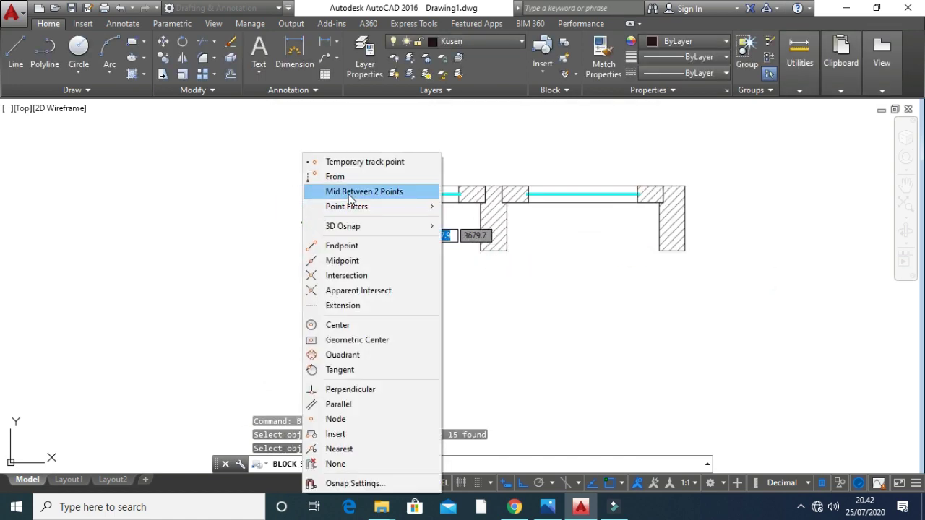
left_click(361, 190)
left_click(306, 218)
left_click(690, 218)
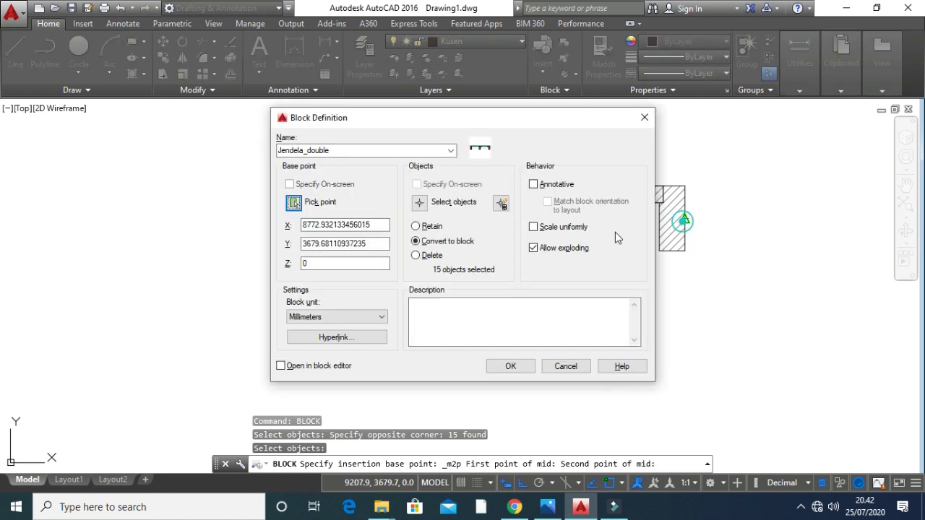
left_click(509, 366)
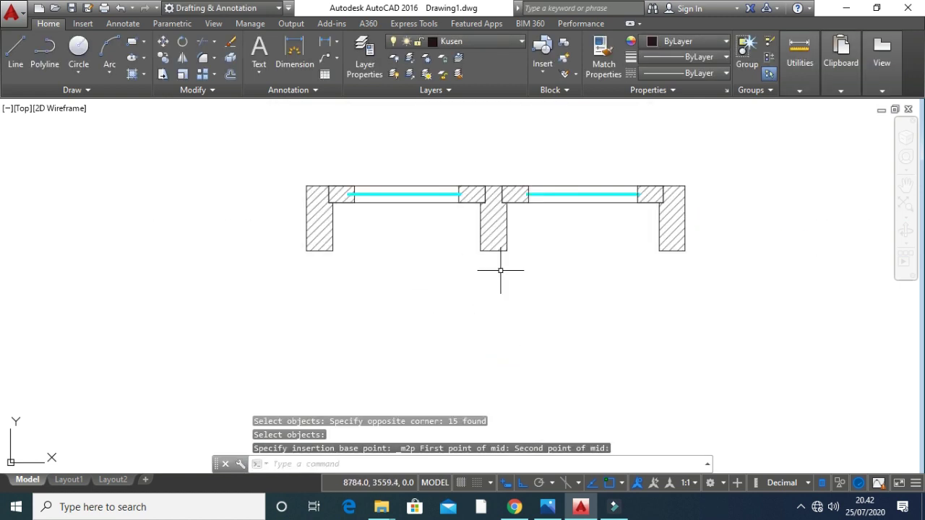
key("Escape")
key("Escape")
key("Escape")
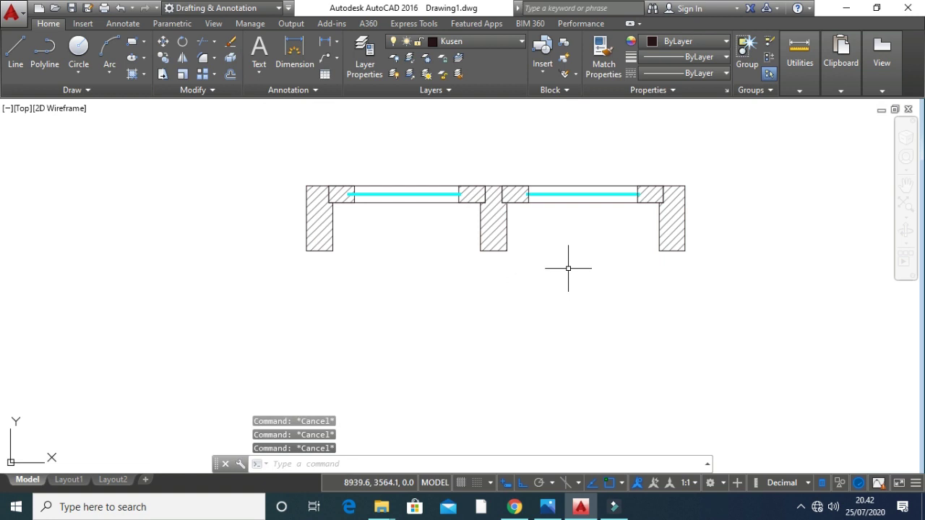
Mirror the Jendela_double block across a horizontal line below it, erasing the source object.
type("mi")
key("Return")
left_click(727, 281)
left_click(250, 141)
key("Return")
left_click(343, 324)
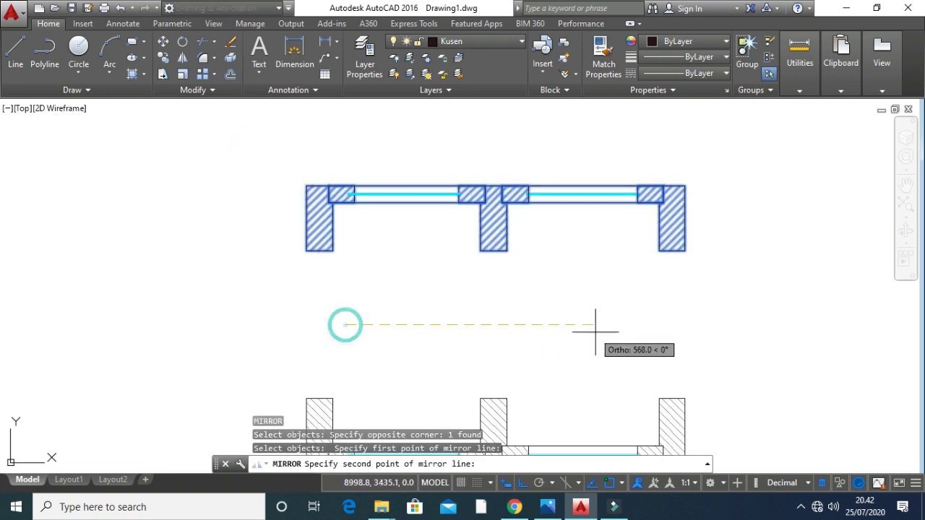
left_click(596, 332)
key("Return")
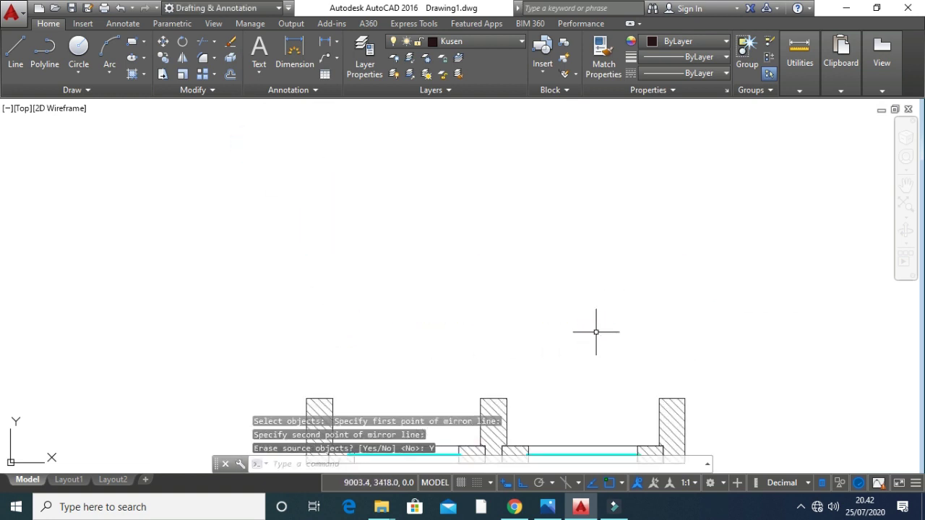
Move the Jendela_double block into the lower wall of the right-hand room, against the column at its right end.
scroll(597, 333, "down", 4)
key("Escape")
key("Escape")
type("m")
key("Return")
left_click(672, 372)
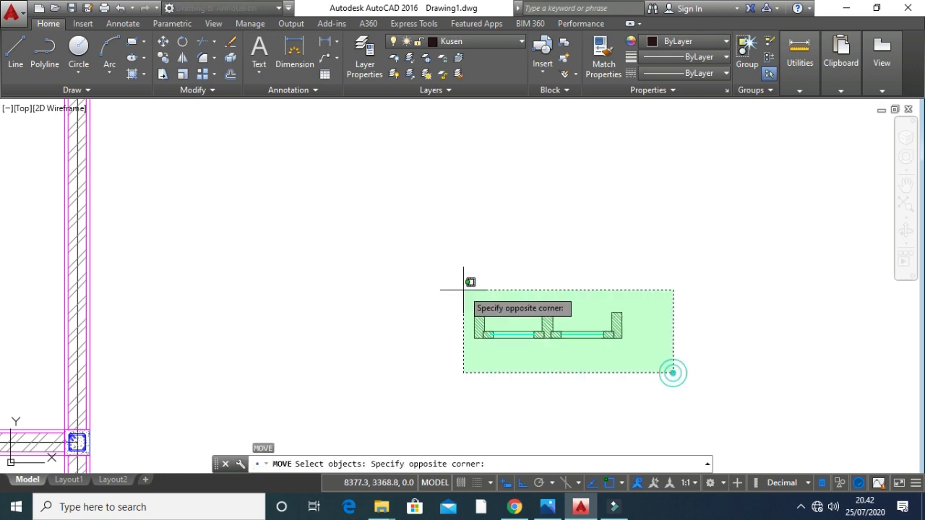
left_click(394, 279)
key("Return")
scroll(636, 329, "up", 4)
scroll(497, 317, "down", 8)
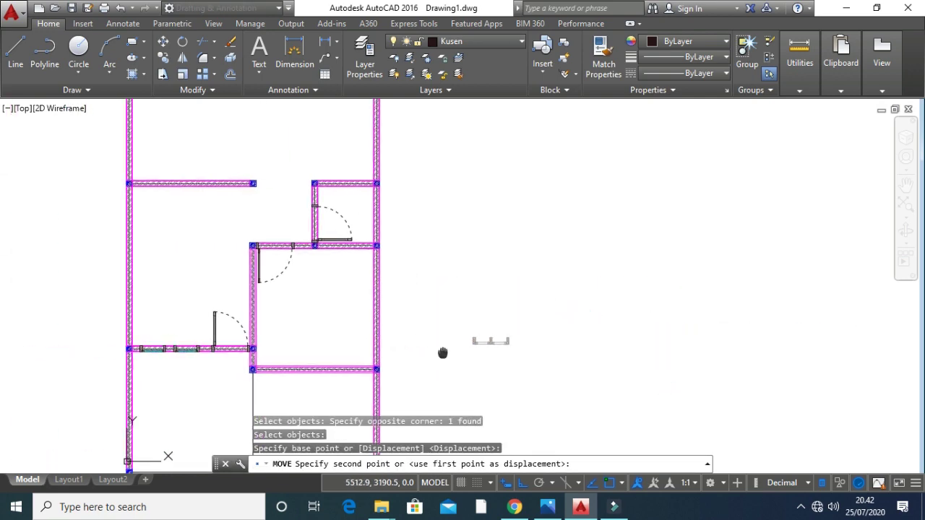
scroll(440, 351, "up", 5)
left_click(454, 323)
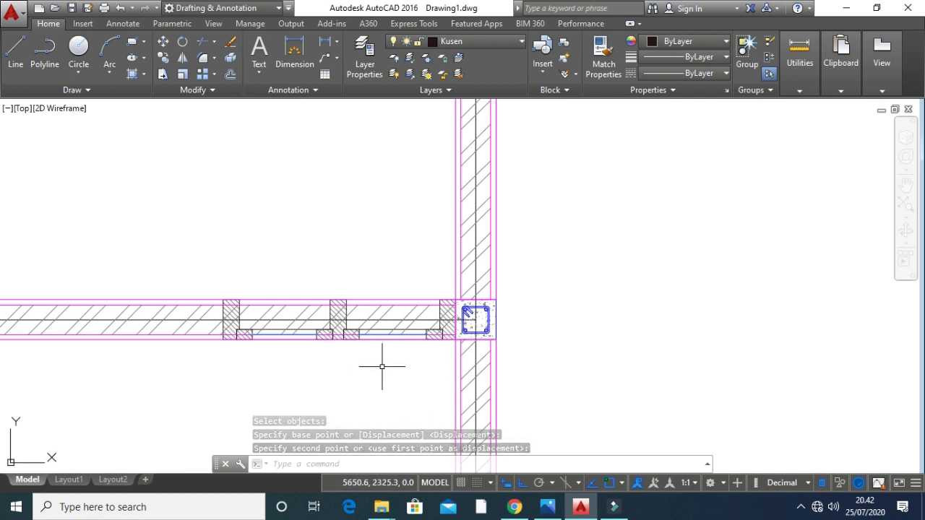
Open the Jendela_double block for editing and draw a rectangle around the window's full extents.
type("be")
key("Return")
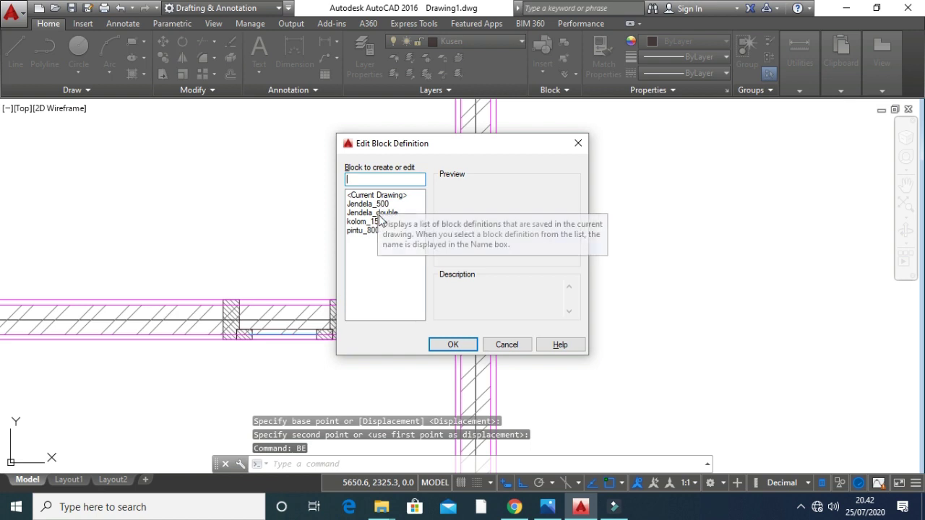
left_click(379, 214)
left_click(453, 345)
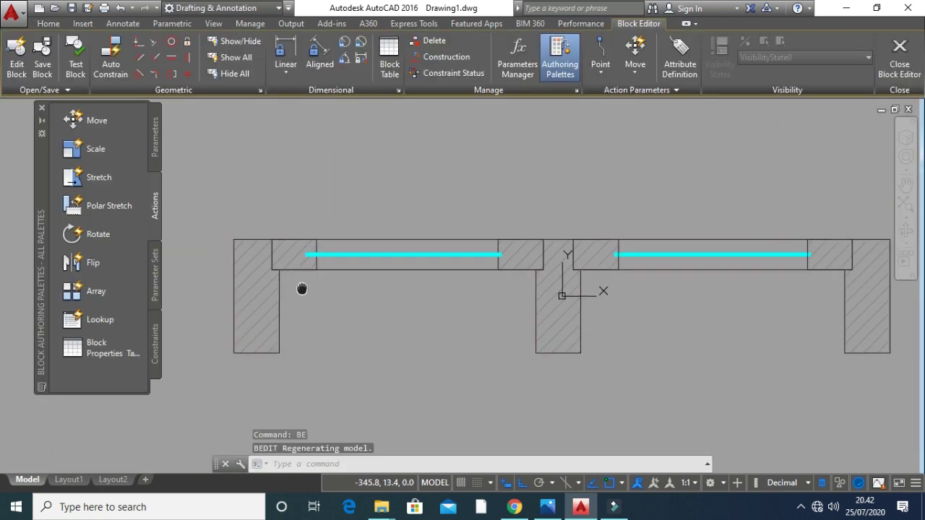
key("Escape")
key("Escape")
type("r")
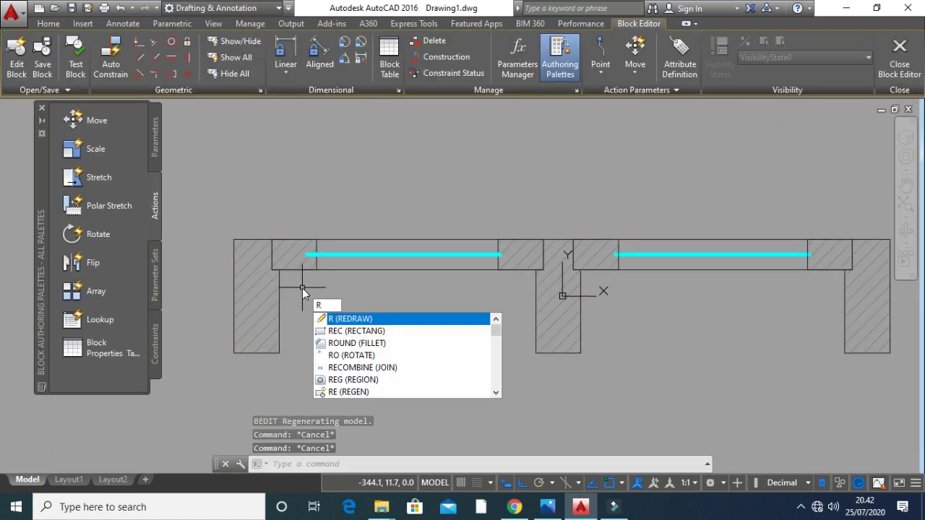
type("ec")
key("Return")
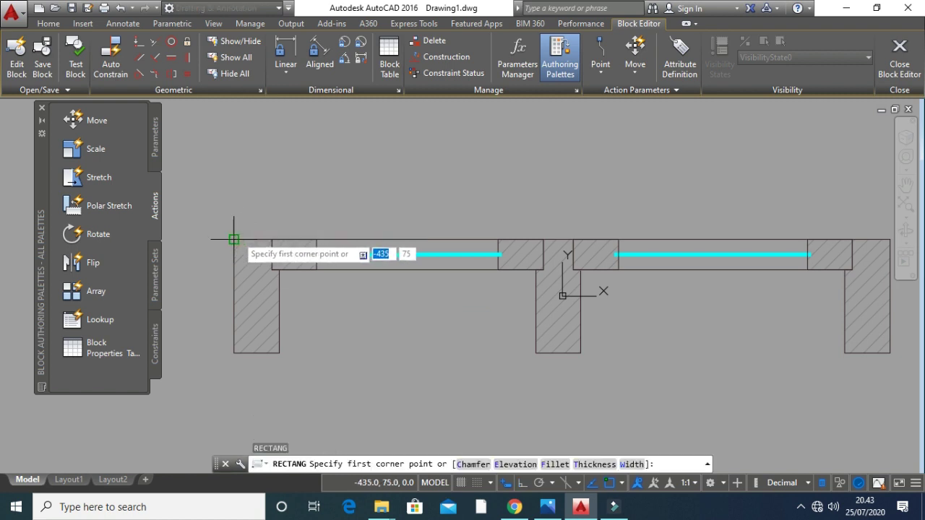
left_click(234, 240)
scroll(366, 284, "down", 2)
left_click(694, 325)
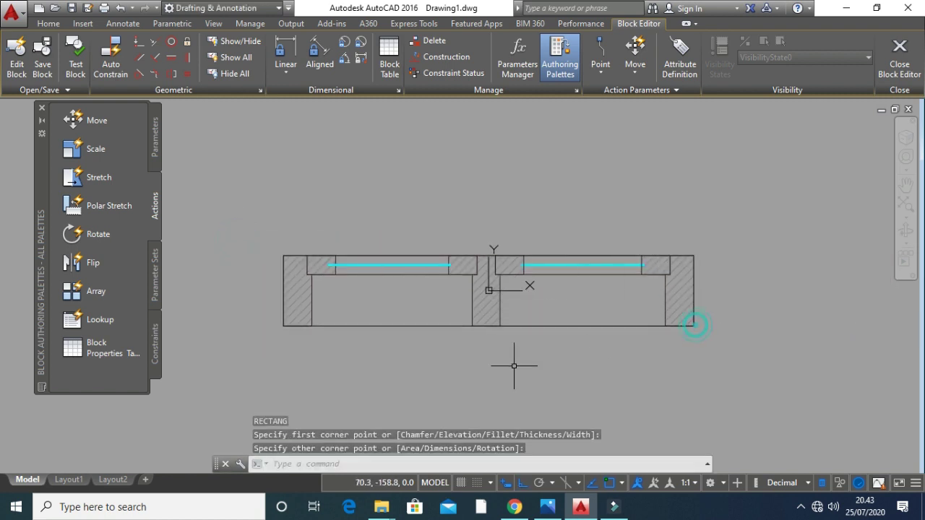
Stretch the rectangle's lower and upper edges outward by 30 each.
left_click(416, 327)
left_click(492, 327)
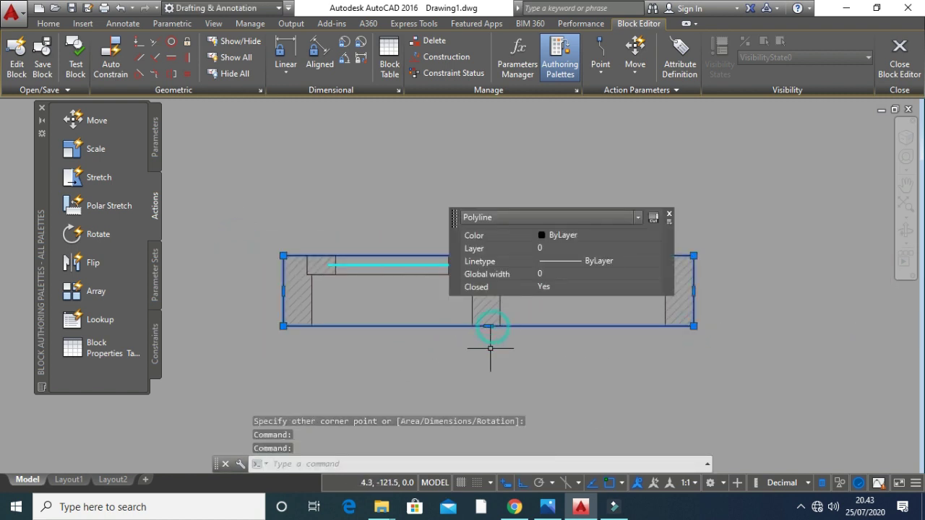
left_click(489, 326)
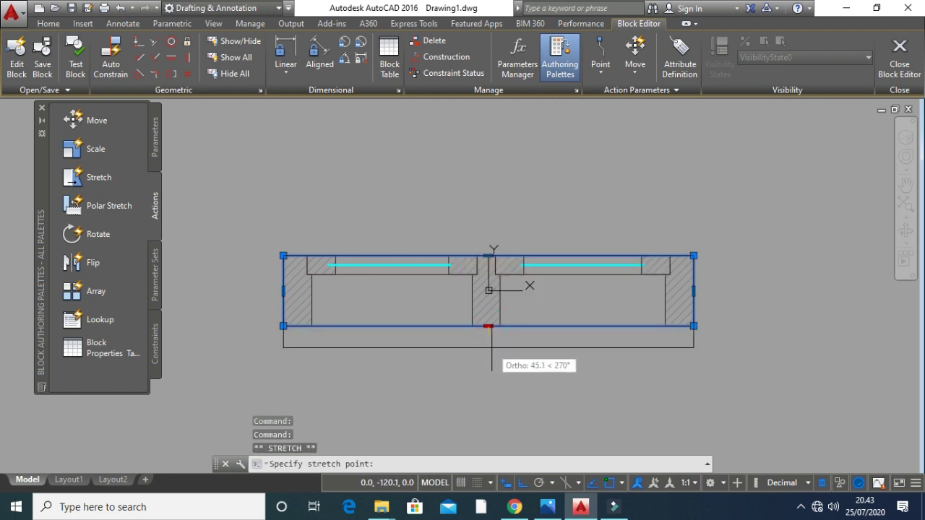
type("30")
middle_click_drag(353, 307, 301, 336)
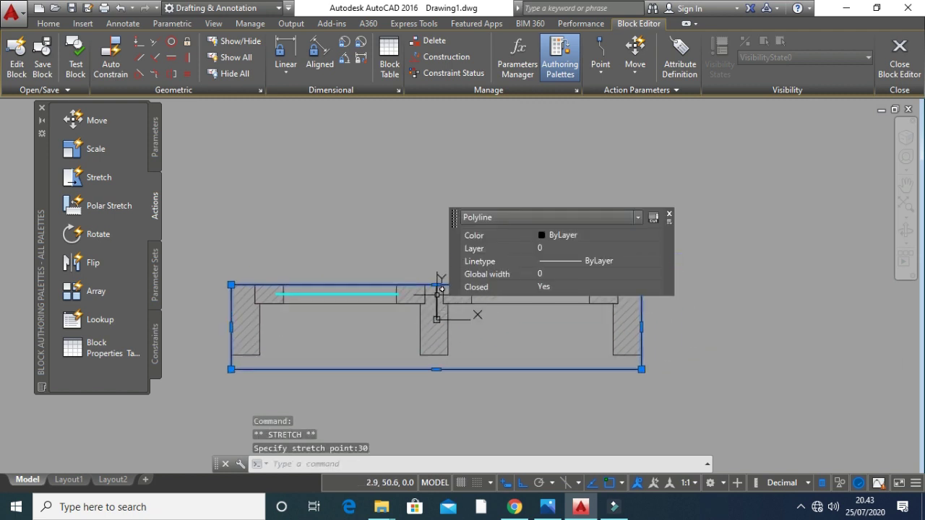
left_click(437, 284)
type("30")
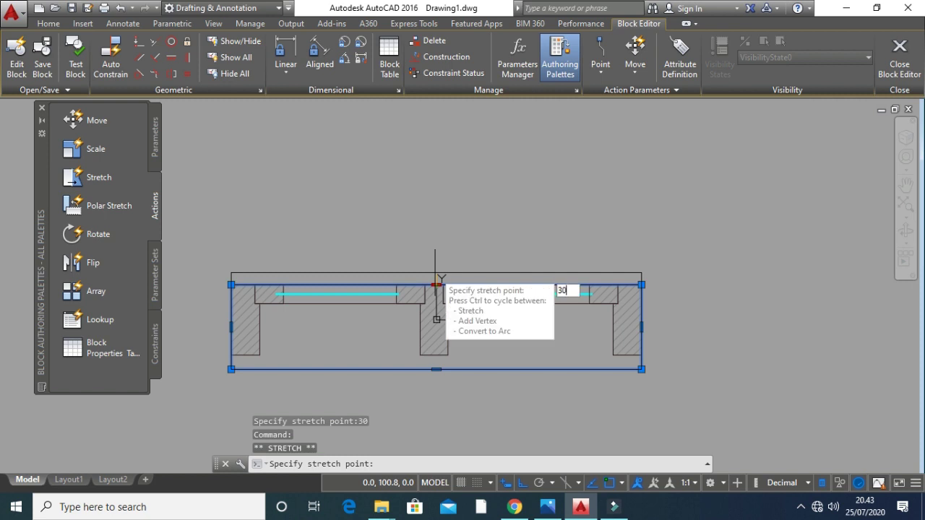
key("Return")
key("Escape")
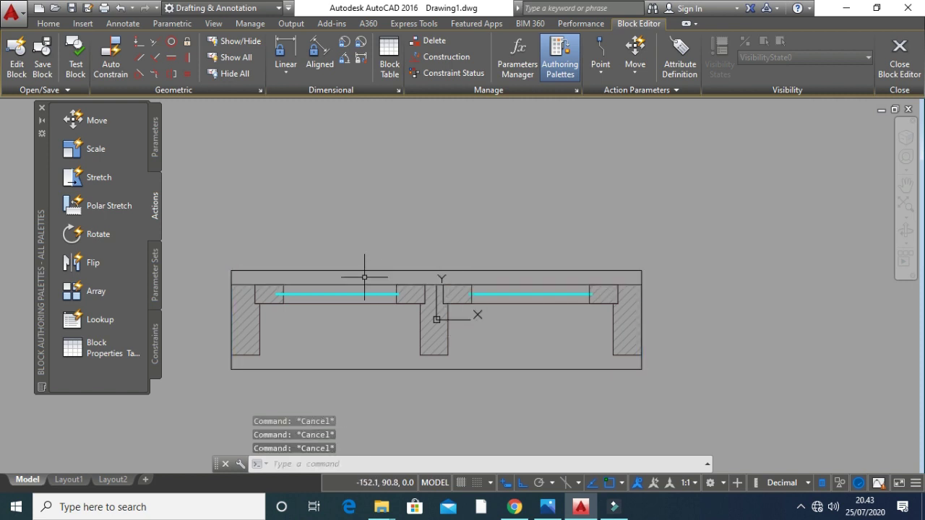
Create a wipeout from the enlarged rectangle with the Polyline option, erasing the source polyline.
key("BackSpace")
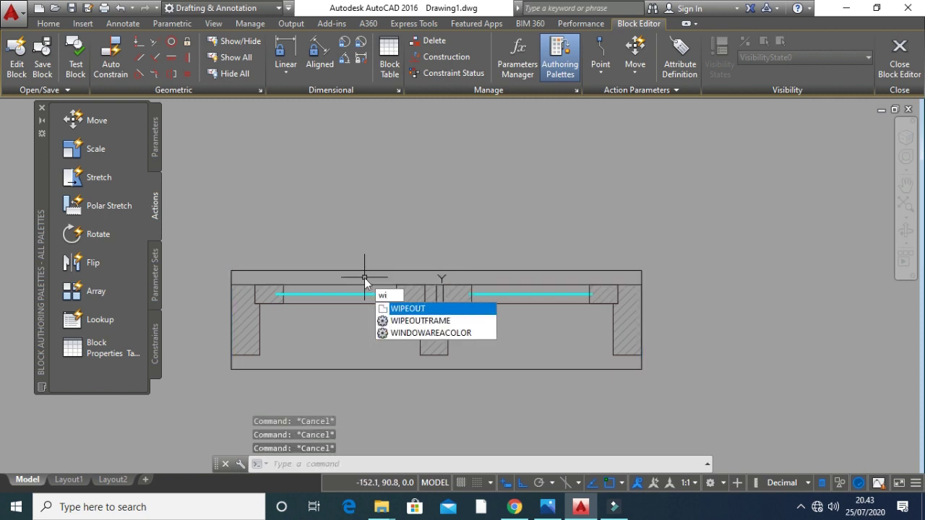
key("Return")
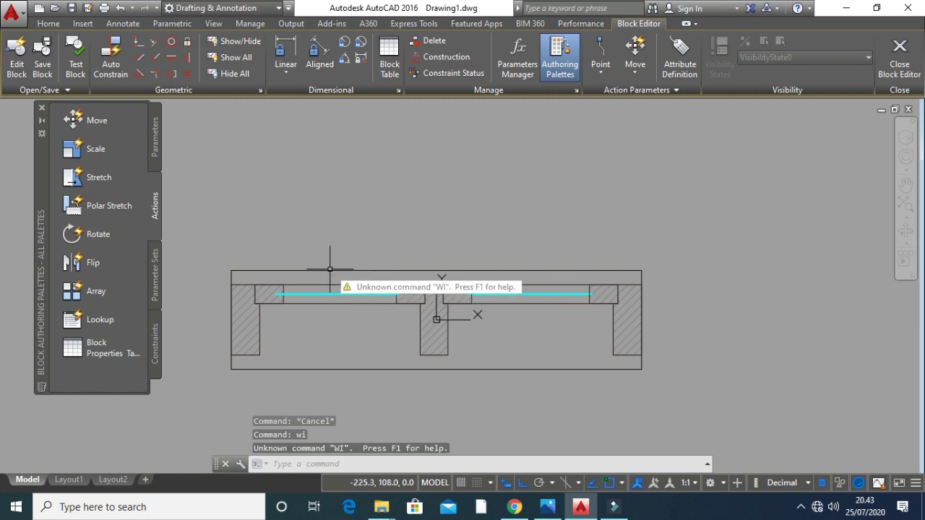
key("Escape")
key("Escape")
key("BackSpace")
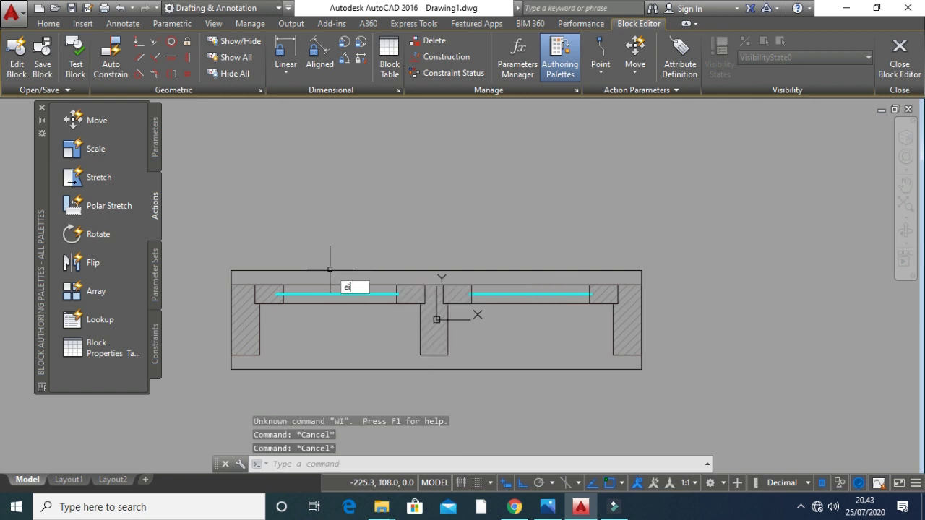
type("wip")
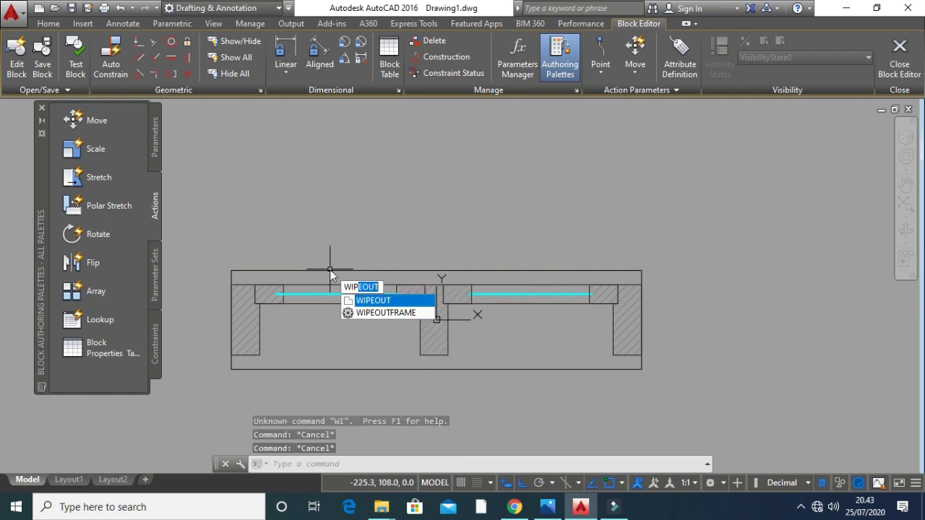
key("Return")
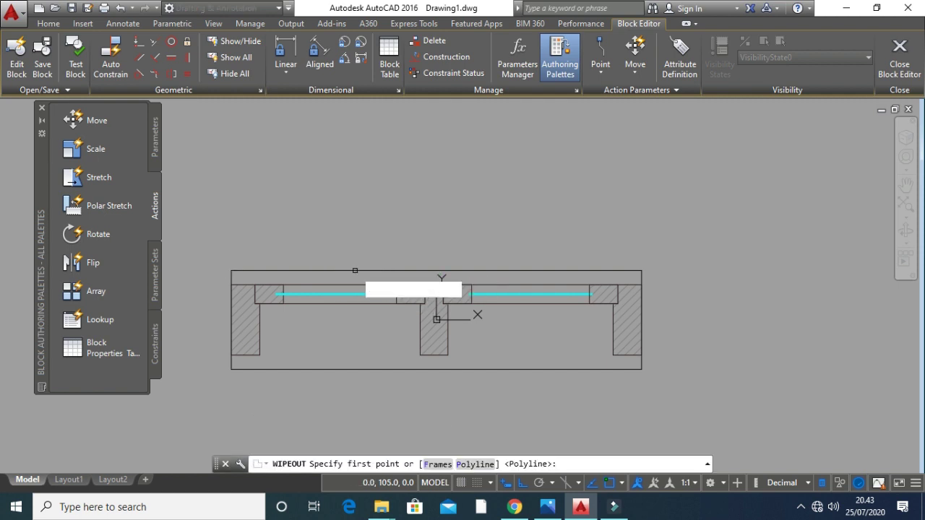
type("p")
key("Return")
left_click(364, 271)
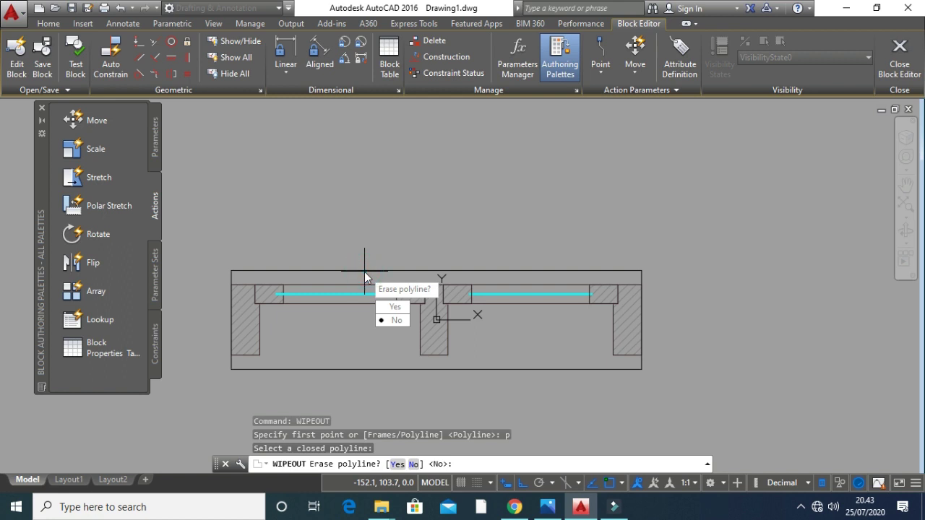
key("Return")
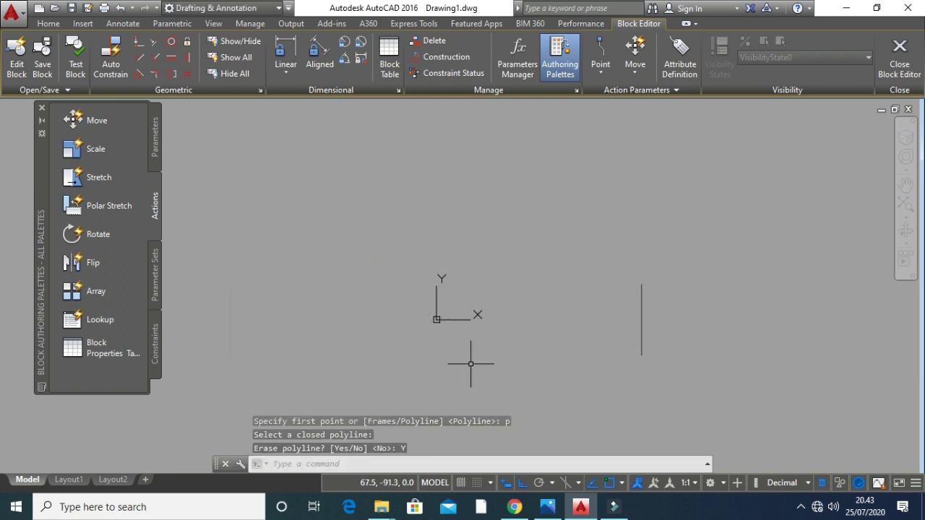
key("Return")
left_click(506, 324)
key("Escape")
key("Escape")
Send the wipeout behind the window geometry, then save the changes to Jendela_double and close the block editor.
left_click(563, 334)
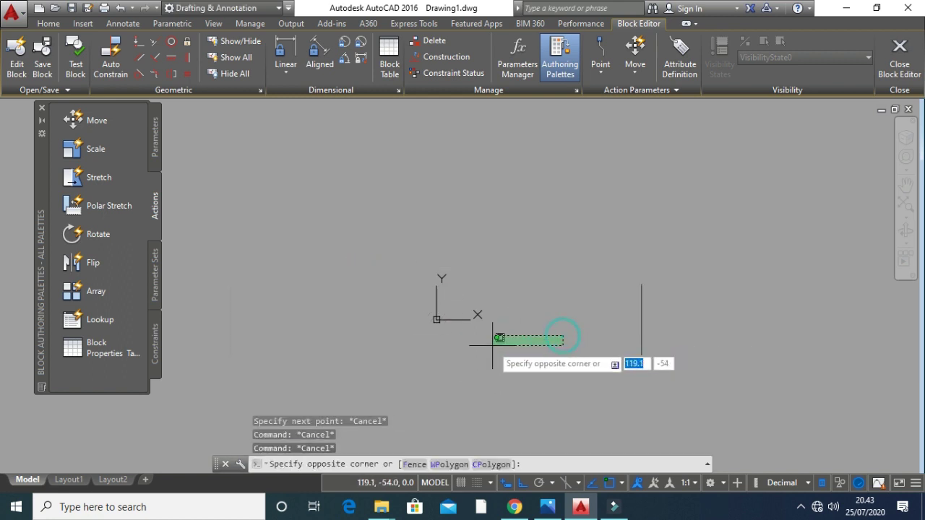
left_click(524, 372)
right_click(565, 370)
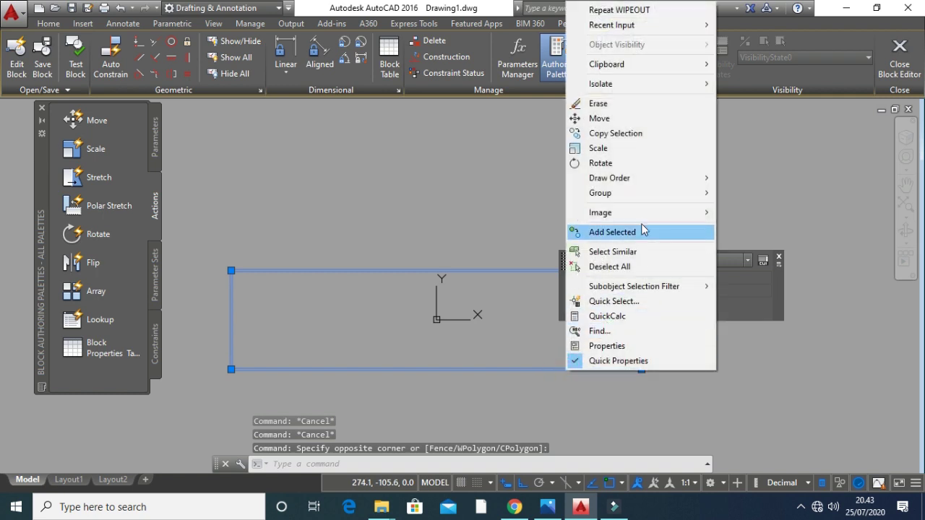
mouse_move(706, 186)
left_click(755, 193)
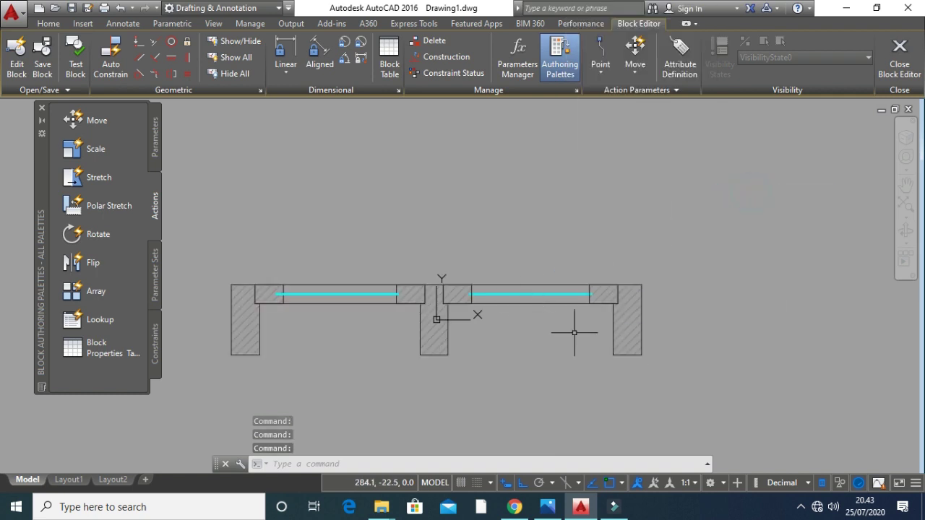
left_click(900, 58)
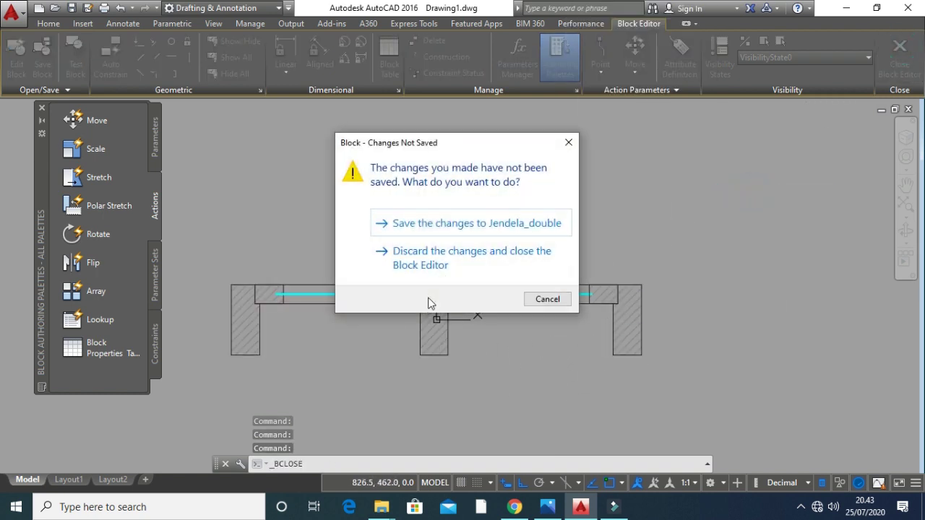
left_click(449, 229)
Move the double window block 300 to the left along the wall, away from the corner column.
scroll(434, 325, "up", 4)
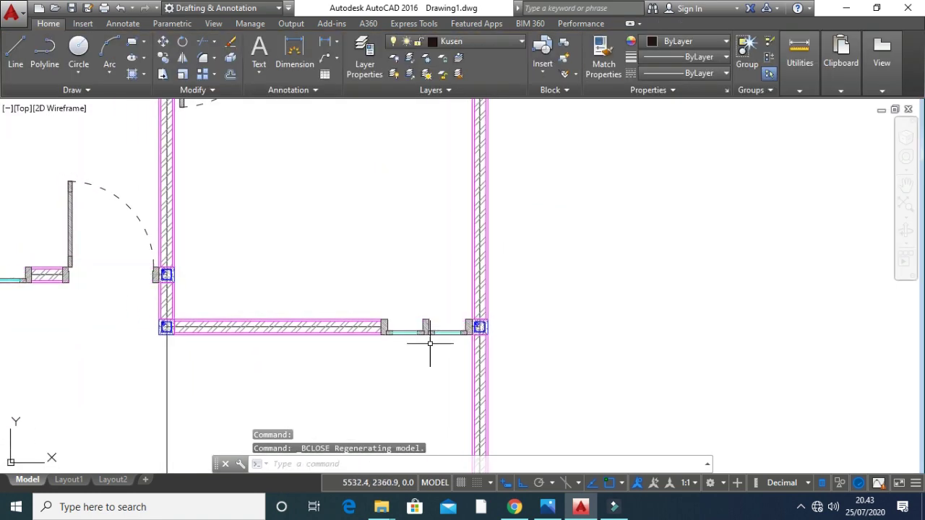
key("Escape")
type("m")
key("Return")
left_click(473, 302)
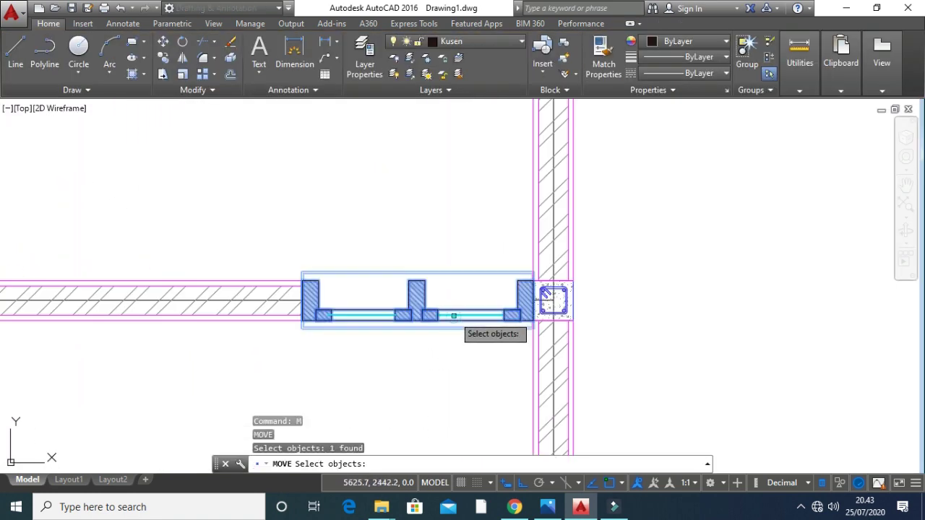
key("Return")
left_click(474, 235)
type("3")
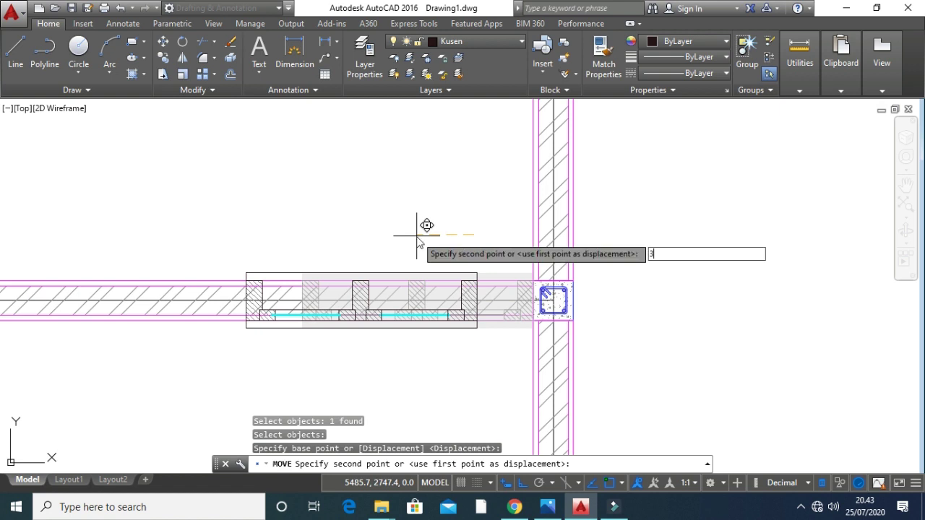
type("00")
key("Return")
scroll(417, 236, "down", 5)
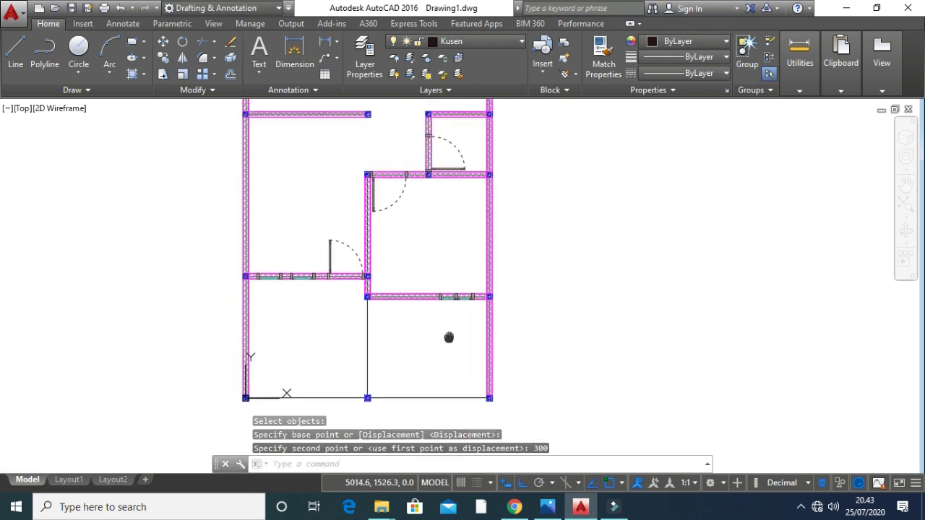
scroll(397, 332, "down", 4)
middle_click_drag(394, 333, 338, 328)
scroll(381, 343, "up", 2)
scroll(381, 368, "up", 2)
scroll(383, 350, "down", 2)
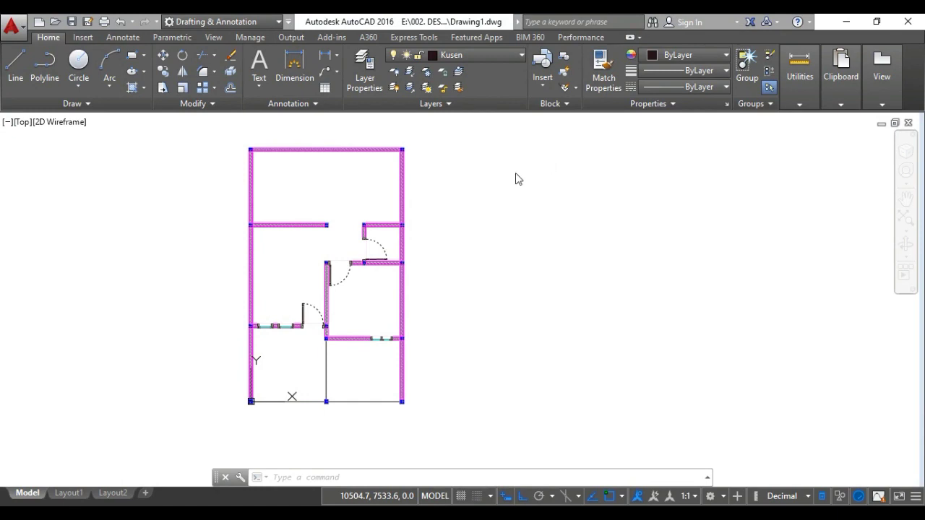
mouse_move(442, 227)
middle_mouse_down()
mouse_move(525, 229)
mouse_move(556, 248)
middle_mouse_up()
key("Escape")
key("Escape")
key("Escape")
scroll(444, 210, "up", 2)
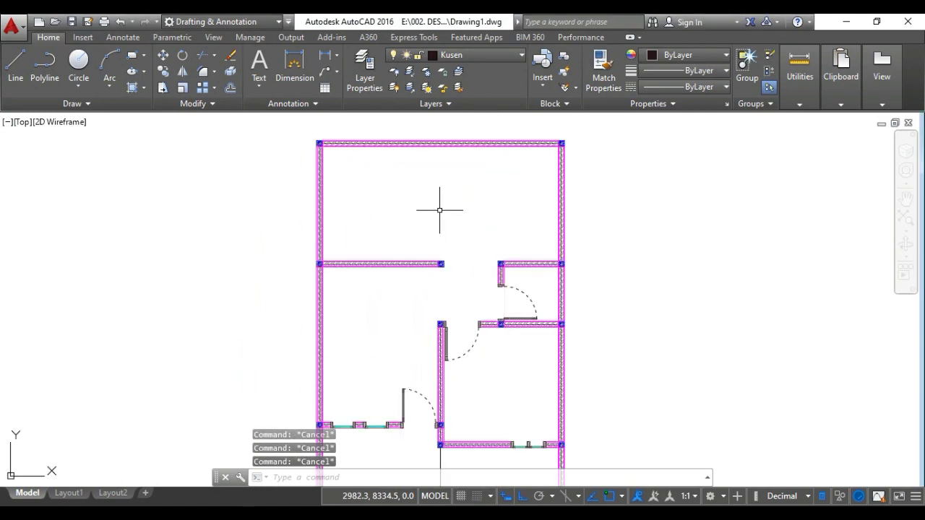
scroll(434, 207, "down", 2)
middle_click_drag(433, 207, 431, 200)
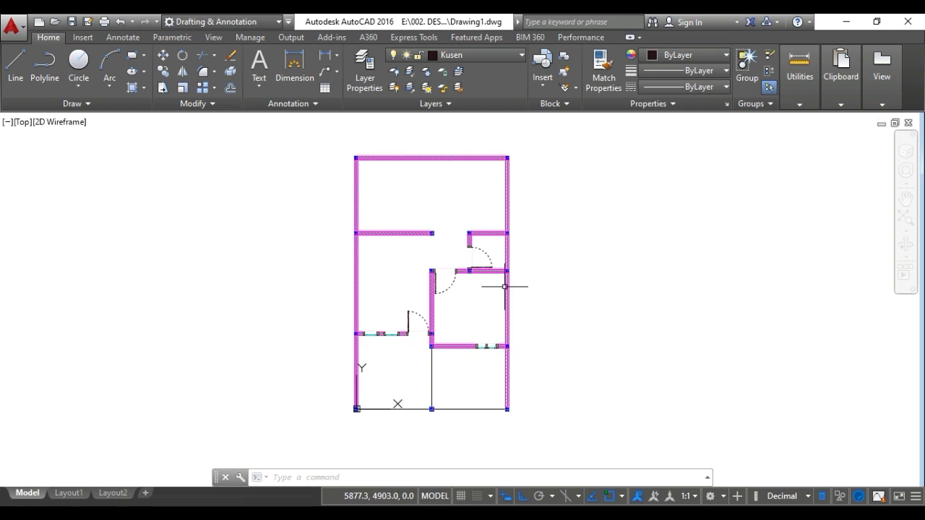
Create a new layer named Text and set its color to 250.
left_click(476, 58)
left_click(365, 72)
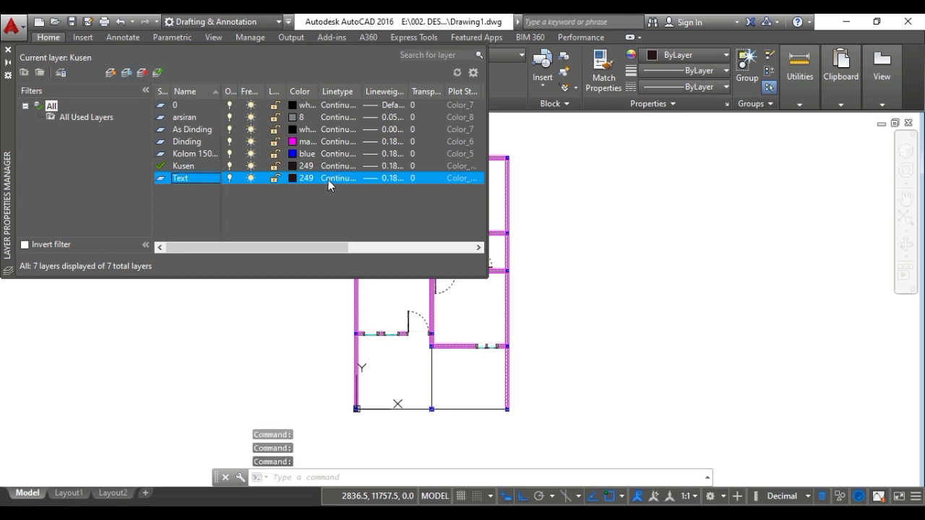
left_click(293, 179)
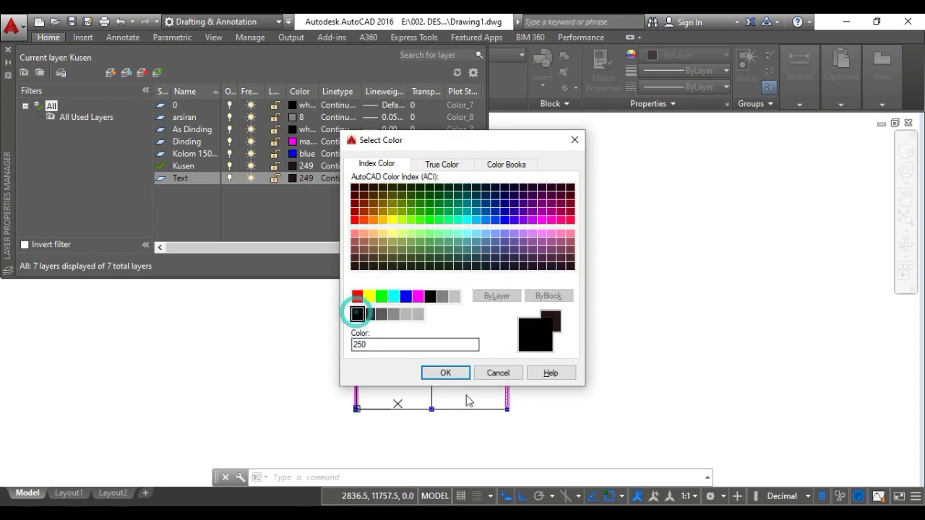
left_click(453, 376)
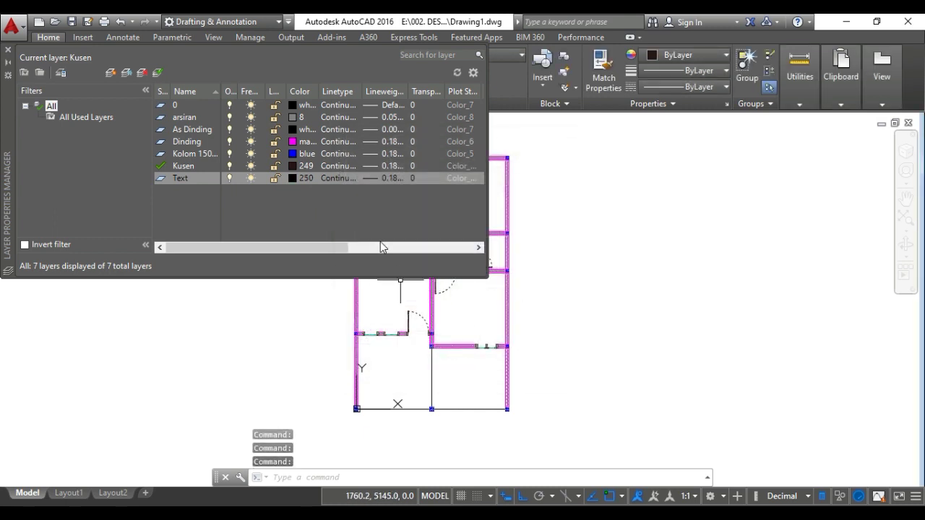
left_click(9, 51)
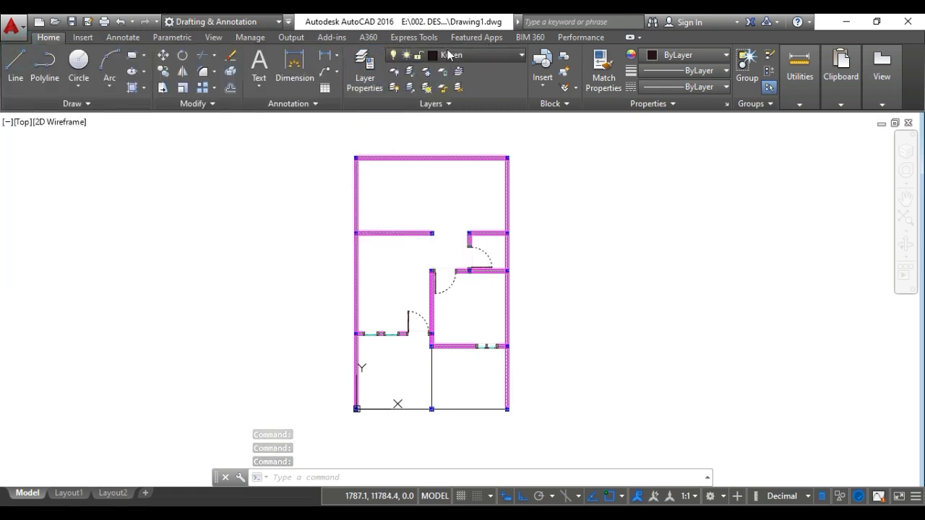
Make Text the current layer.
left_click(477, 55)
left_click(449, 168)
key("Escape")
key("Escape")
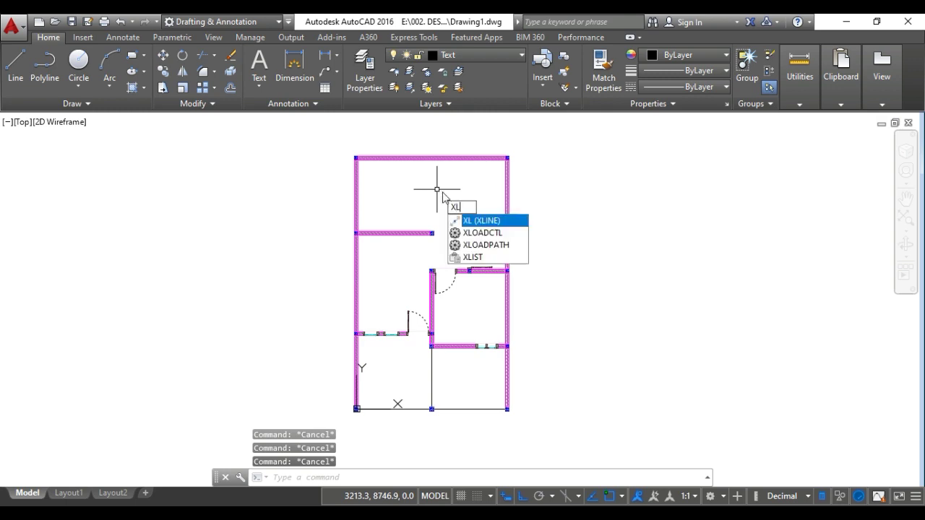
Start vertical construction lines and place the first through the center of the plan's upper-left corner column.
key("Return")
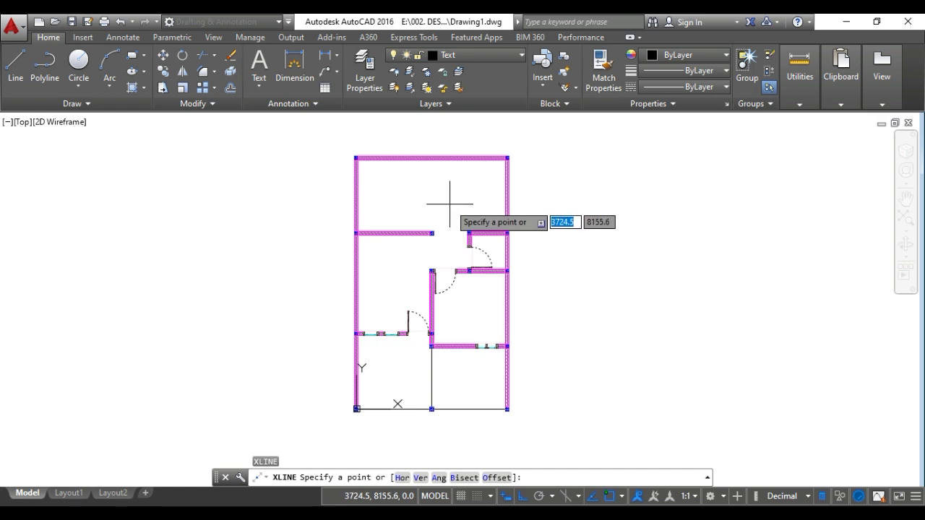
key("Return")
scroll(353, 203, "up", 6)
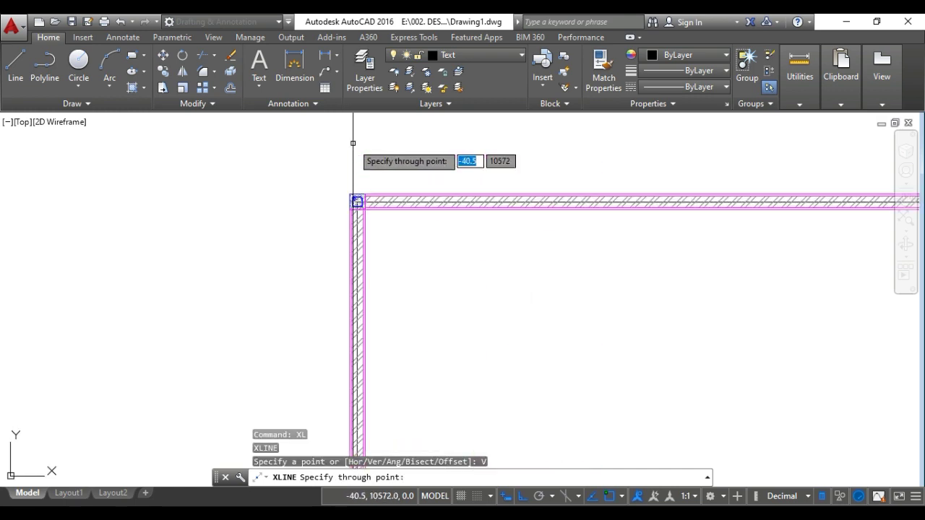
scroll(346, 238, "up", 5)
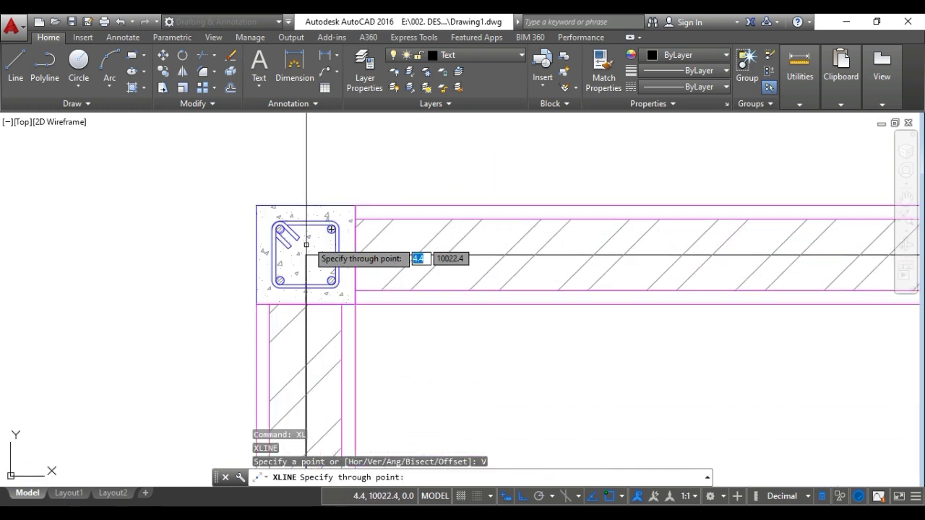
left_click(305, 255)
Place a vertical construction line through the center of the column ending the upper-left horizontal interior wall.
scroll(427, 258, "down", 8)
middle_click_drag(506, 260, 299, 266)
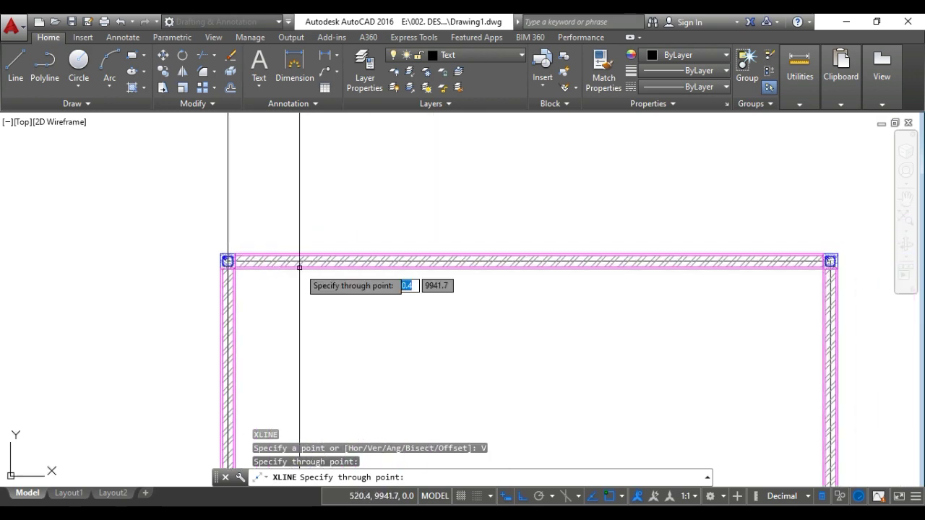
scroll(546, 280, "down", 2)
middle_click_drag(546, 281, 323, 259)
scroll(322, 258, "down", 2)
scroll(319, 344, "up", 8)
middle_click_drag(321, 338, 407, 120)
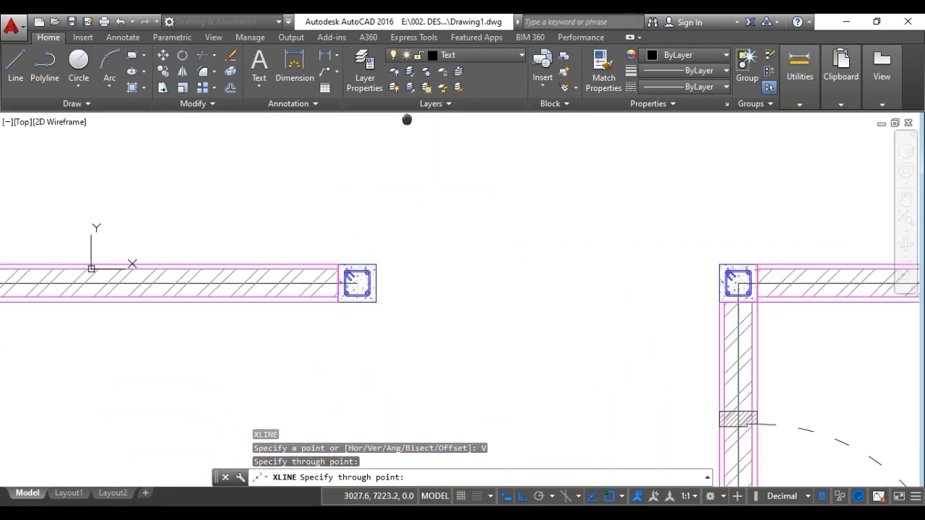
scroll(381, 243, "down", 4)
scroll(364, 275, "up", 6)
left_click(391, 193)
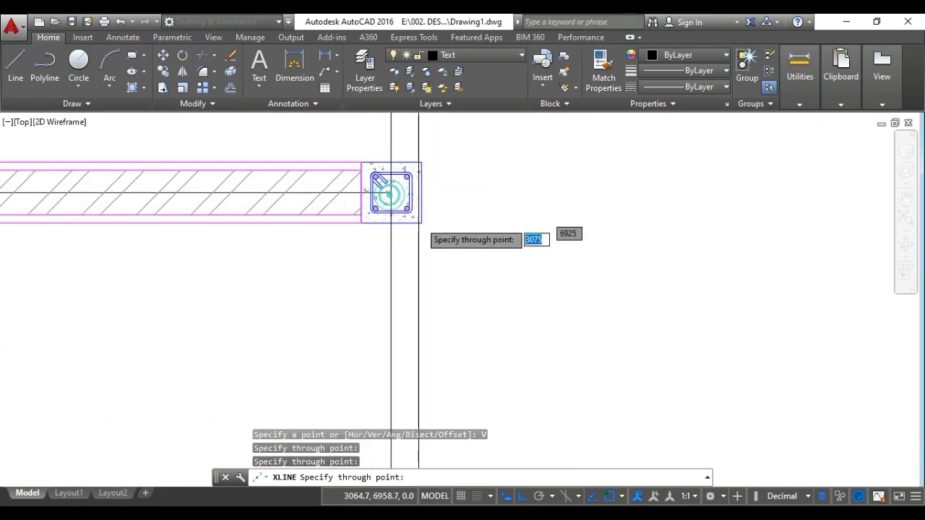
Place a vertical construction line through the center of the column across the opening, where the short upper-right interior wall begins.
scroll(423, 227, "down", 12)
middle_click_drag(437, 234, 428, 237)
scroll(428, 236, "up", 7)
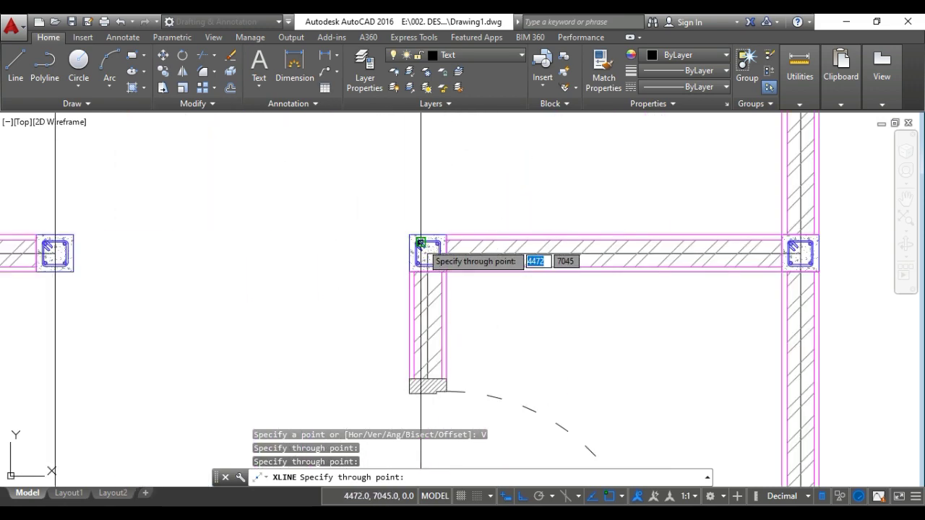
Draw vertical construction lines through the centres of the interior column above the small room's door and the right outer wall's column.
left_click(427, 253)
scroll(412, 249, "down", 8)
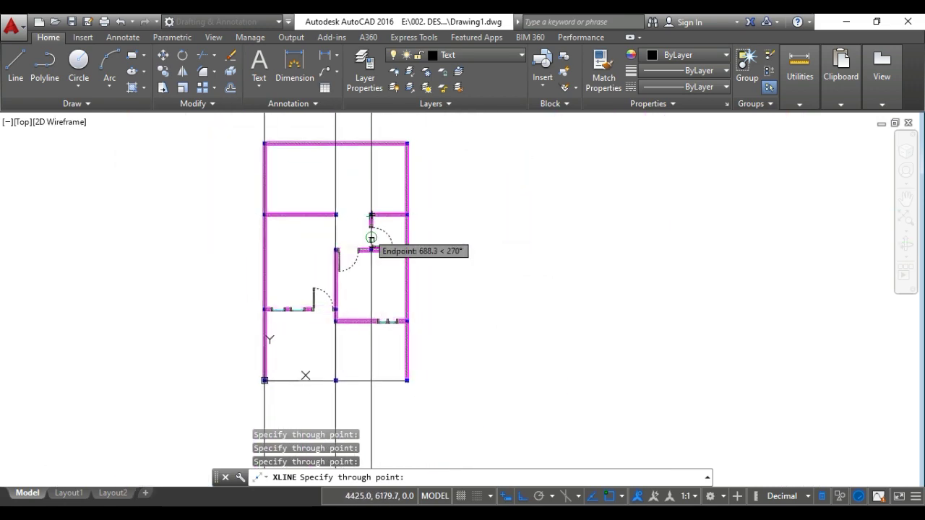
scroll(371, 249, "up", 10)
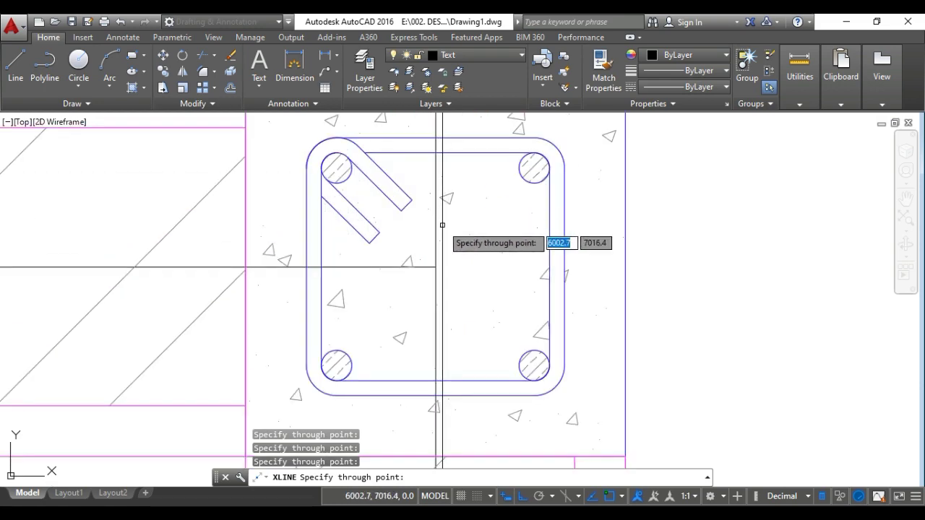
scroll(435, 267, "down", 10)
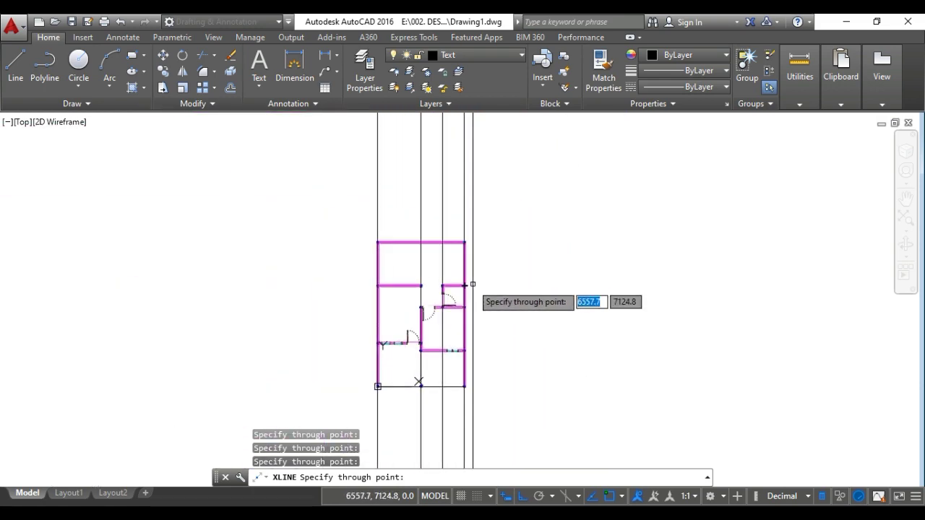
scroll(435, 325, "up", 8)
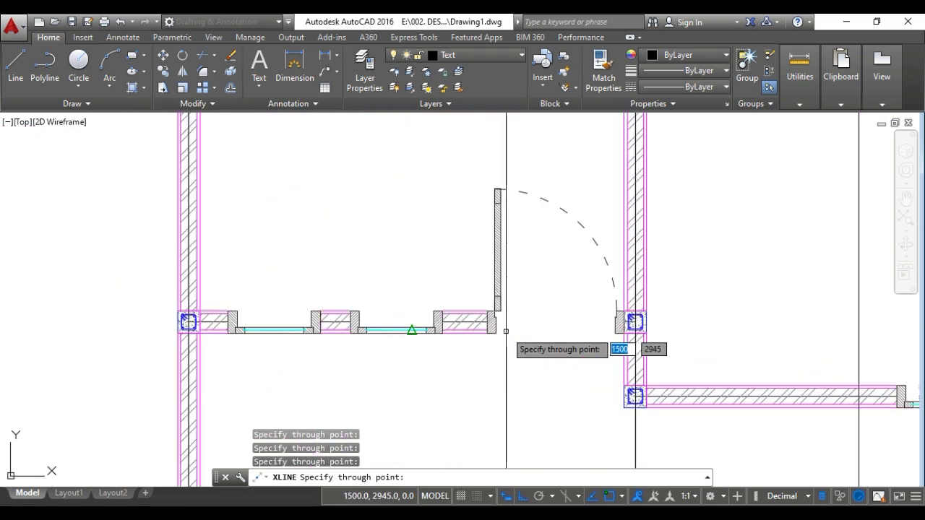
scroll(521, 332, "down", 3)
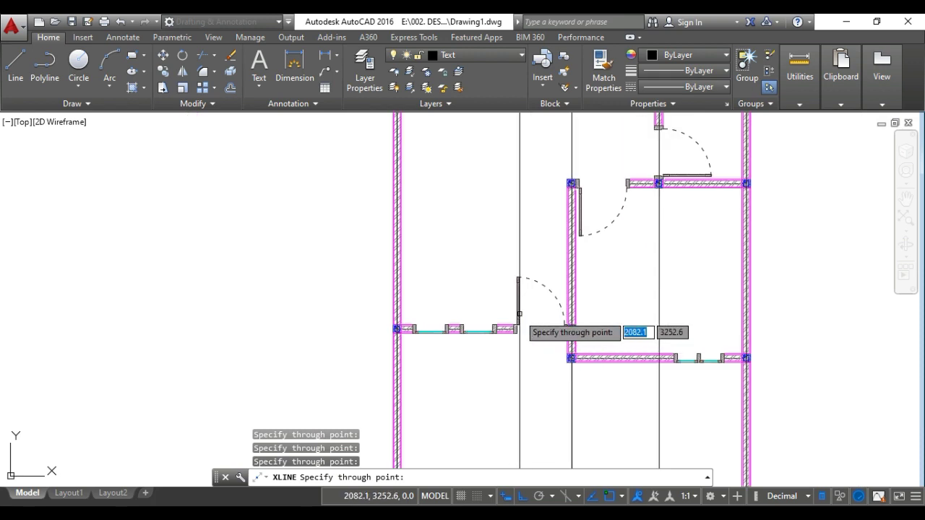
scroll(654, 349, "down", 2)
middle_click_drag(654, 349, 551, 375)
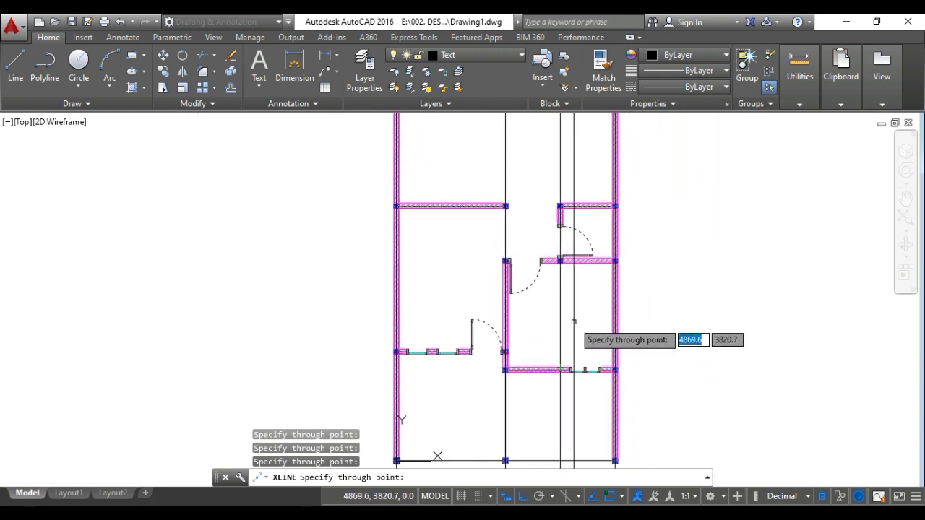
key("Return")
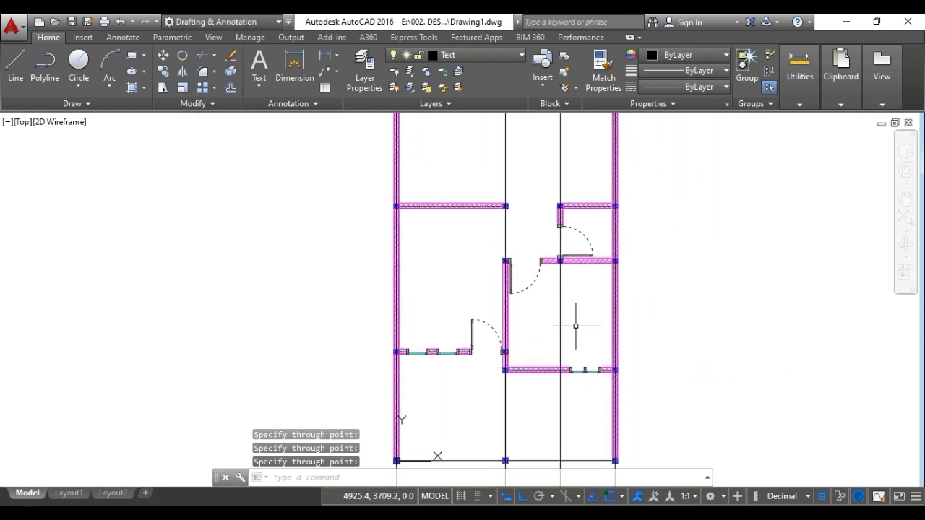
key("Return")
key("Escape")
key("Escape")
Draw horizontal construction lines through the centres of the lowest column row and the column at the right end of the lower window wall.
type("xl")
key("Return")
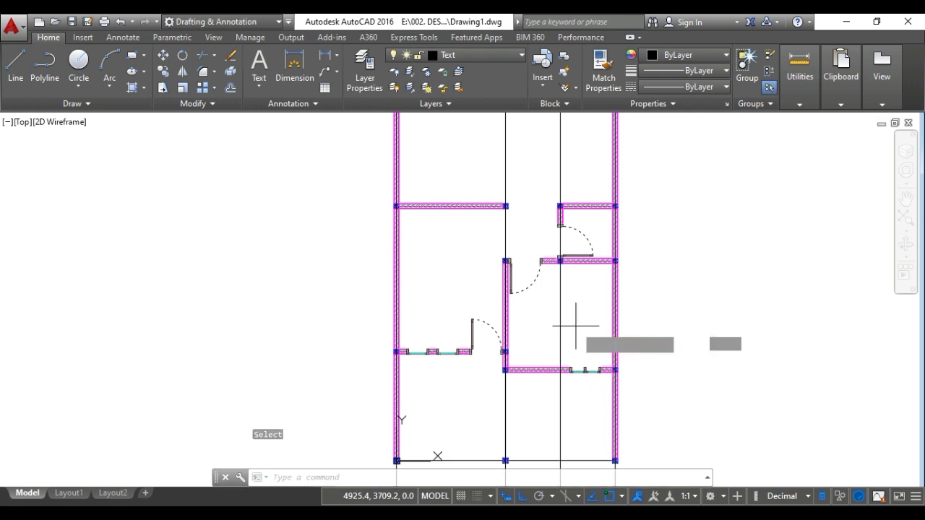
type("h")
key("Return")
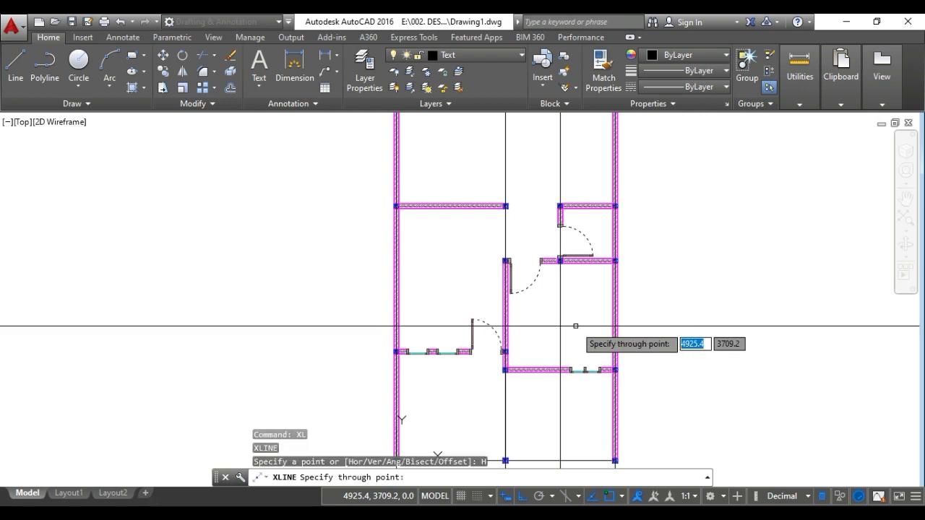
scroll(578, 327, "down", 3)
scroll(499, 307, "up", 10)
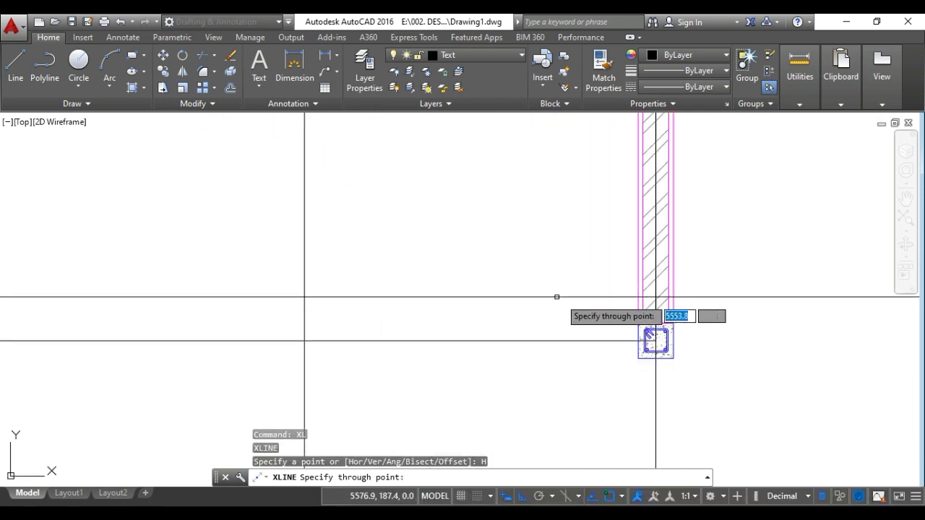
left_click(655, 340)
scroll(654, 338, "down", 5)
scroll(524, 302, "up", 3)
scroll(524, 303, "up", 2)
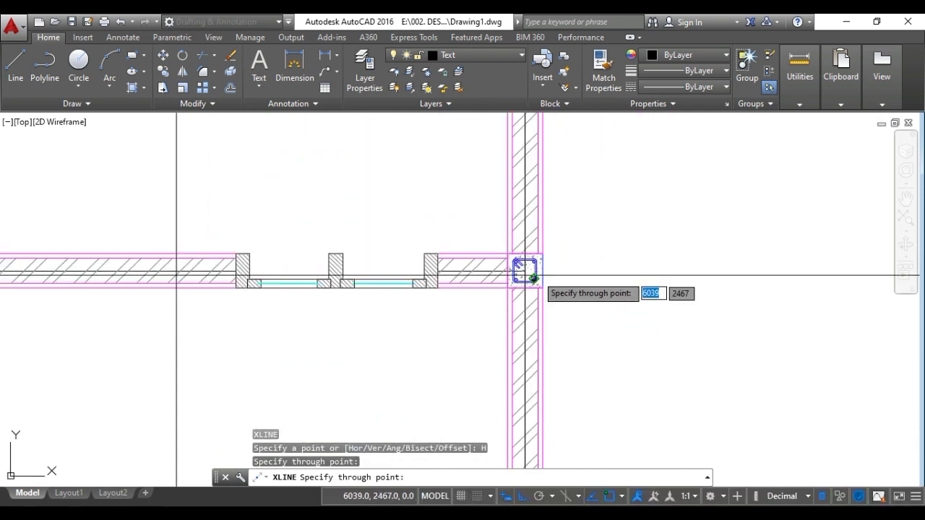
left_click(525, 271)
Add horizontal construction lines through the centres of the column beside the entrance door and the column at the next interior door.
scroll(523, 273, "down", 3)
middle_click_drag(513, 292, 515, 458)
left_click(89, 365)
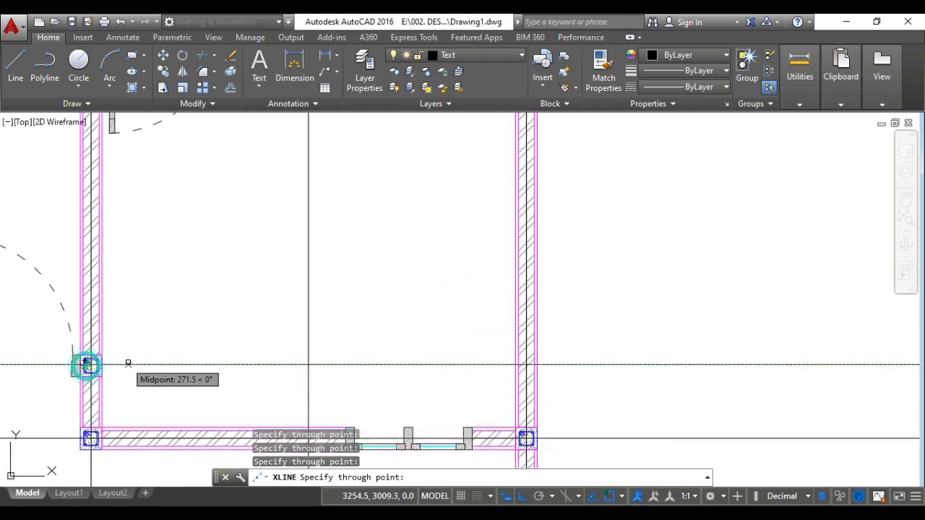
scroll(165, 347, "down", 4)
scroll(259, 320, "up", 2)
scroll(259, 319, "up", 5)
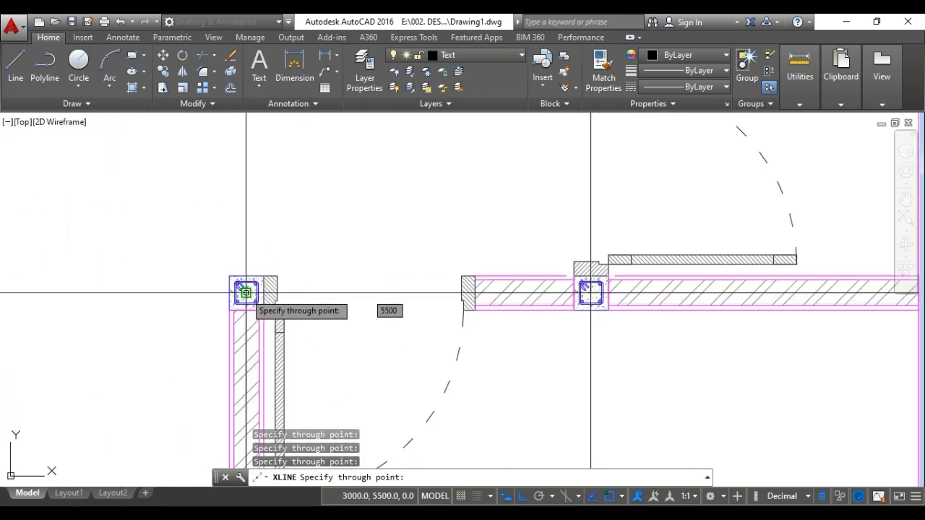
Add horizontal construction lines through the column centres of the upper interior wall and the top outer wall.
scroll(250, 289, "down", 6)
scroll(253, 289, "up", 2)
scroll(255, 303, "up", 5)
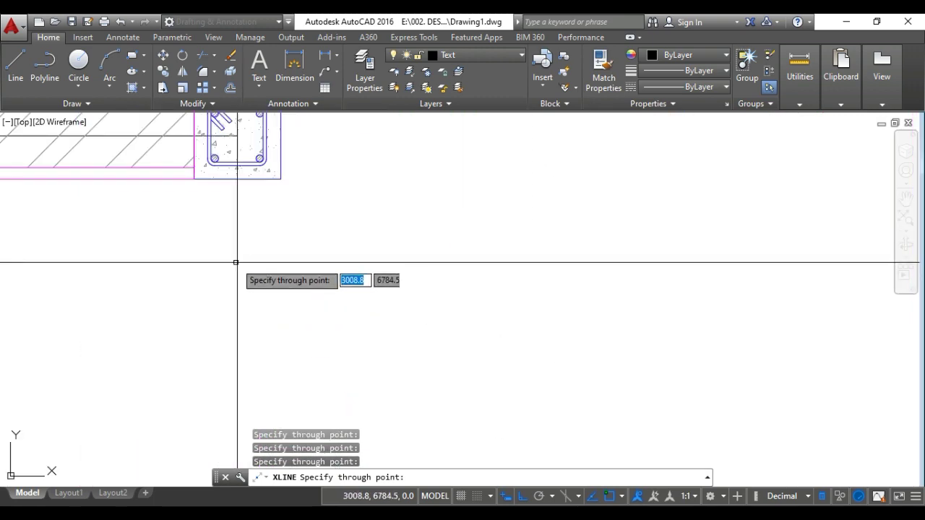
scroll(256, 278, "down", 10)
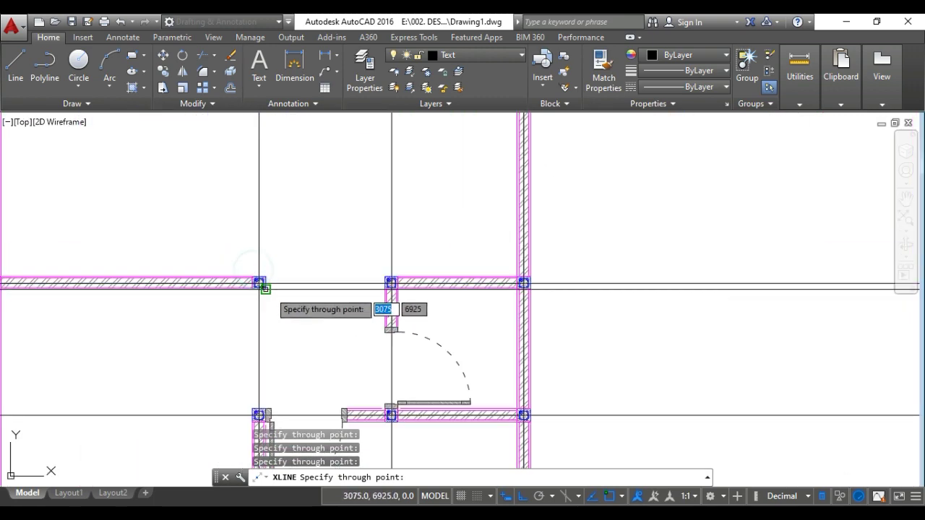
middle_click_drag(271, 323, 295, 404)
scroll(296, 282, "up", 6)
scroll(258, 287, "up", 2)
middle_click_drag(181, 330, 429, 224)
scroll(194, 305, "up", 2)
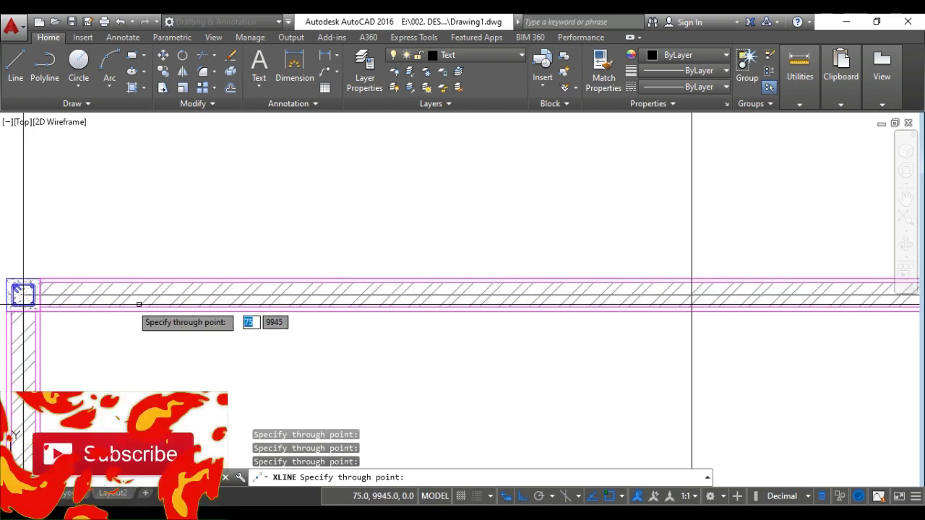
scroll(152, 306, "up", 2)
middle_click_drag(157, 306, 315, 288)
scroll(100, 269, "down", 3)
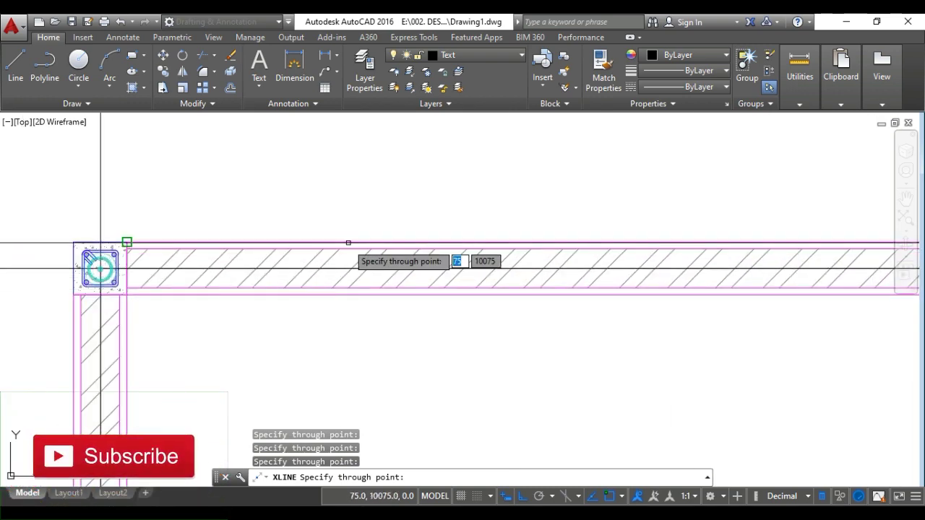
key("Escape")
scroll(456, 301, "down", 5)
middle_click_drag(457, 301, 391, 261)
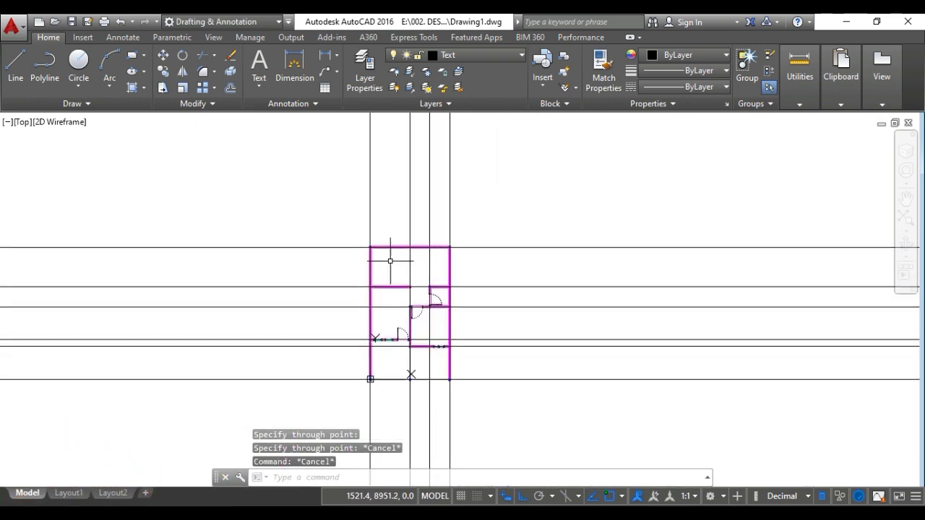
Try to offset the topmost horizontal construction line upward by 500.
key("Return")
type("500")
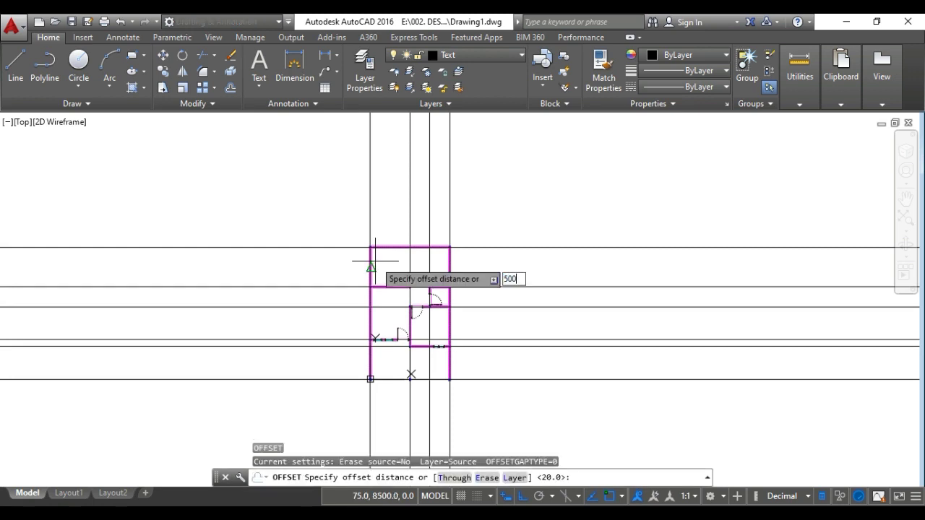
key("Return")
left_click(351, 248)
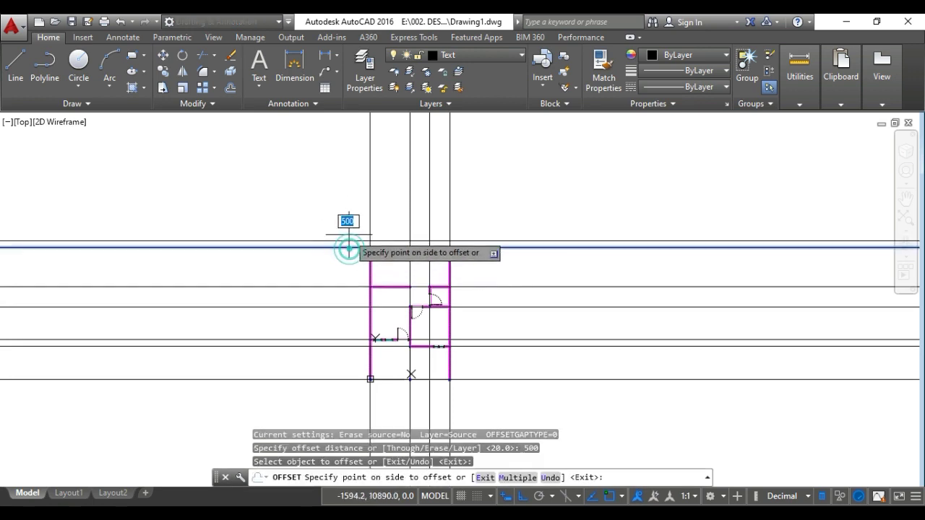
left_click(344, 206)
key("ctrl+z")
key("Escape")
key("Escape")
key("Escape")
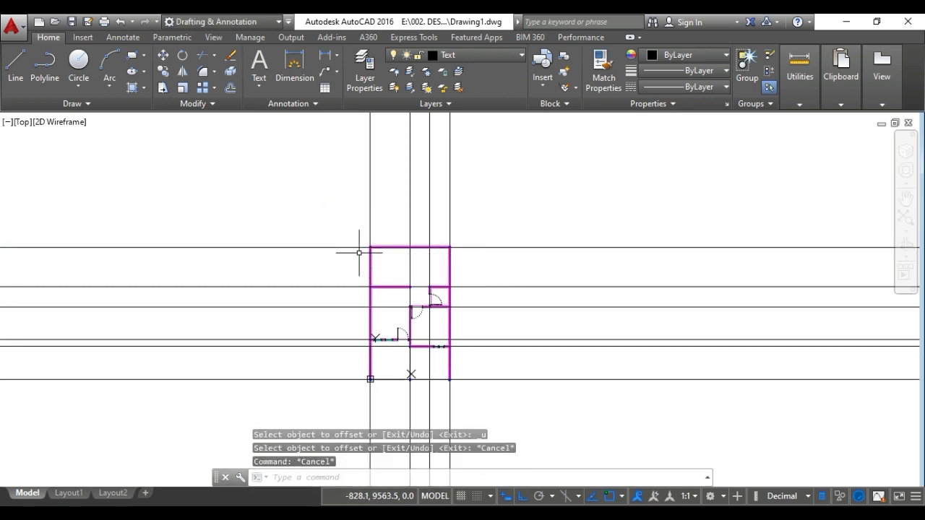
Offset the outermost top, left, right and bottom construction lines outward from the plan by 1000.
key("Return")
type("1000")
key("Return")
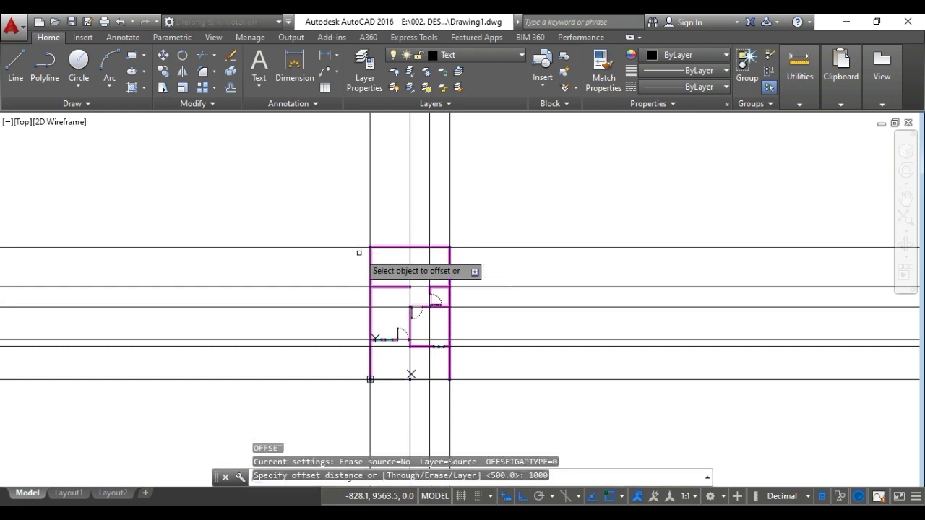
left_click(359, 247)
left_click(345, 219)
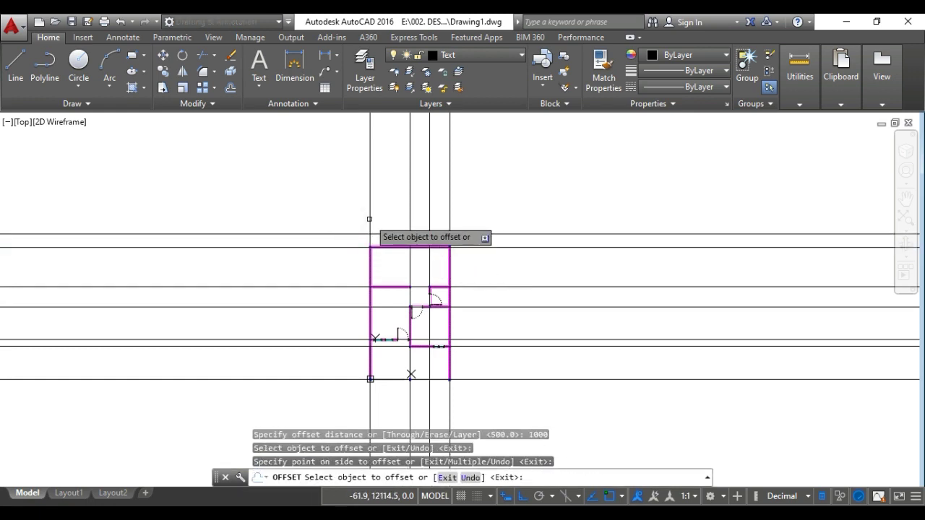
left_click(370, 210)
left_click(321, 219)
left_click(451, 205)
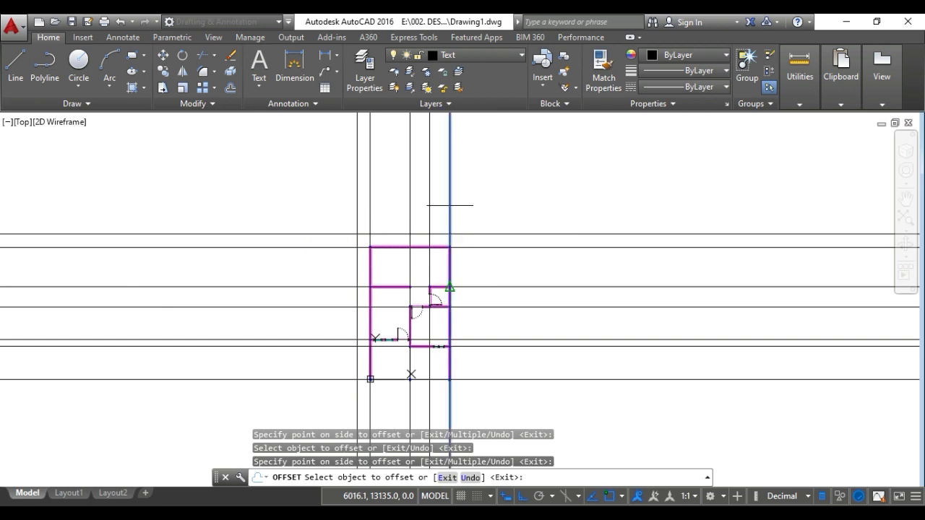
left_click(503, 205)
left_click(481, 379)
key("Escape")
key("Escape")
key("Escape")
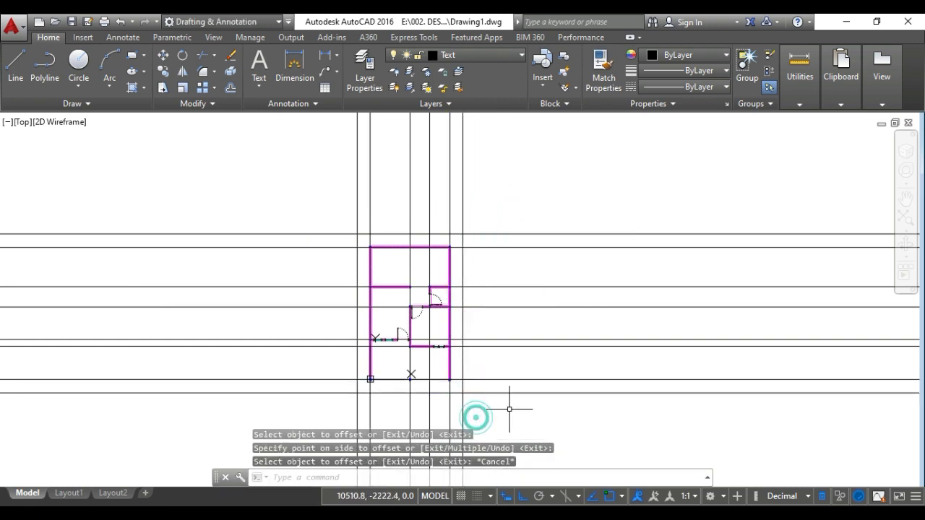
Trim the construction lines where they extend beyond the right and top offset boundary lines.
key("Return")
key("Return")
left_click(613, 438)
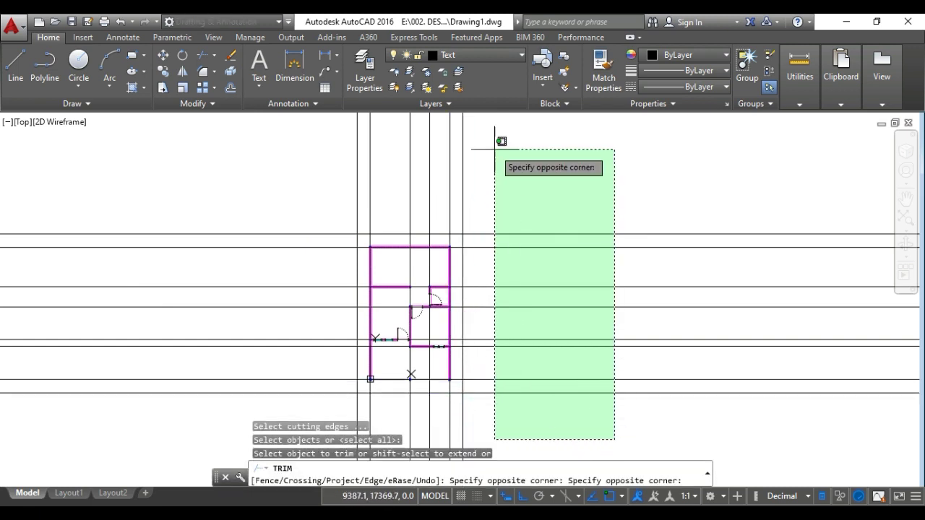
left_click(496, 141)
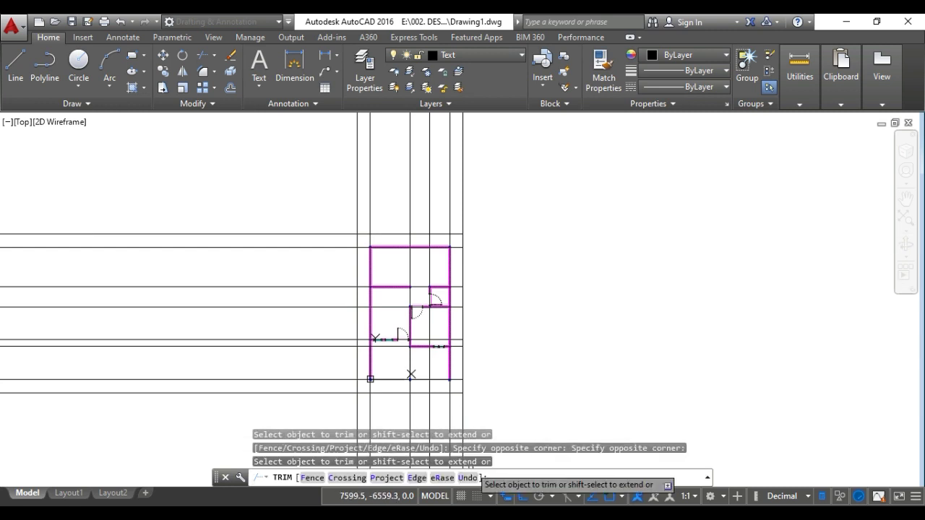
left_click(489, 195)
left_click(193, 132)
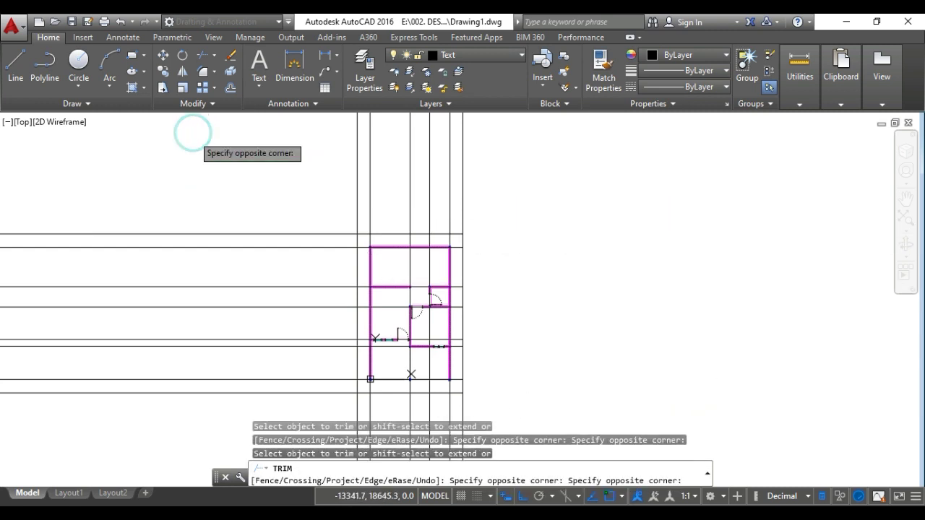
Trim the construction lines where they extend beyond the left and bottom offset boundary lines.
left_click(187, 196)
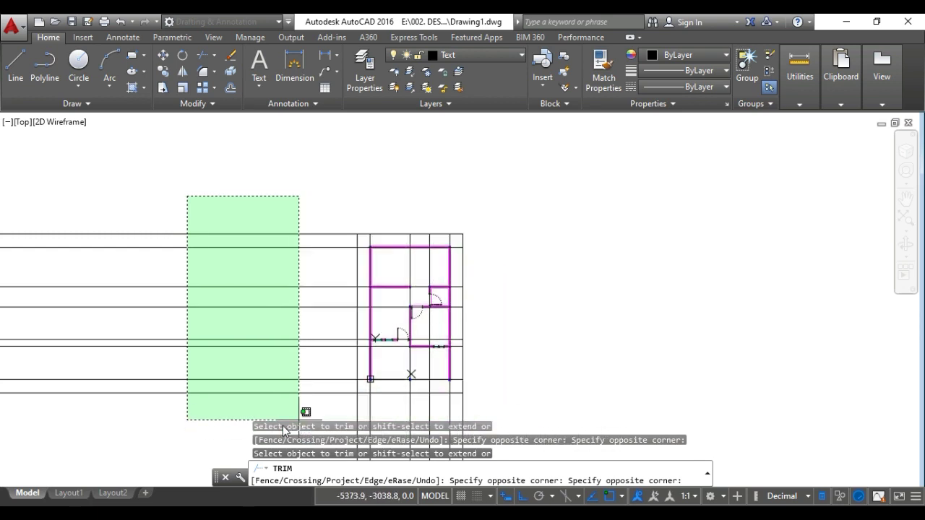
left_click(208, 419)
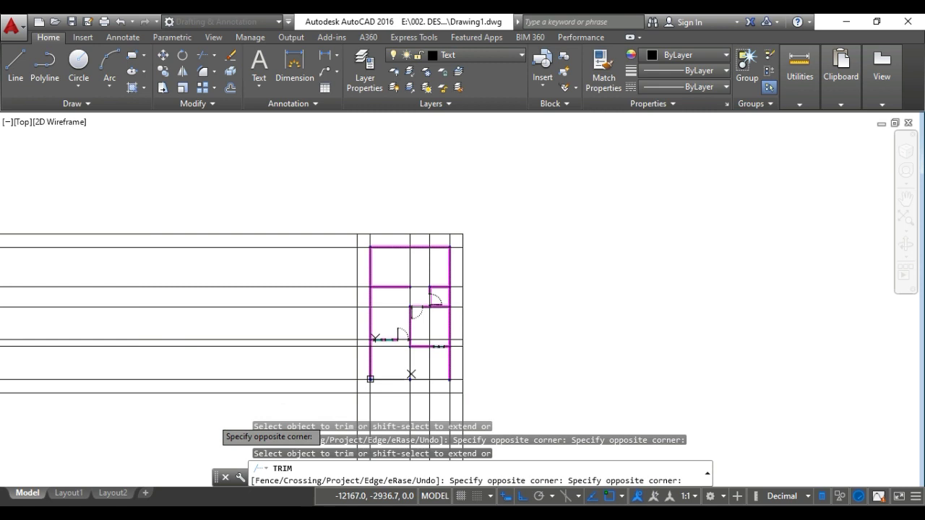
middle_click_drag(433, 394, 412, 263)
left_click(498, 339)
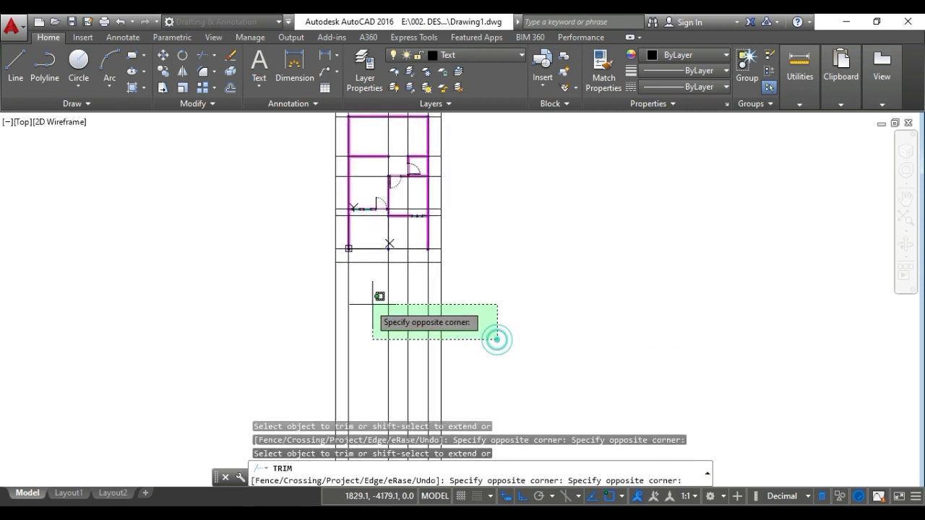
left_click(290, 286)
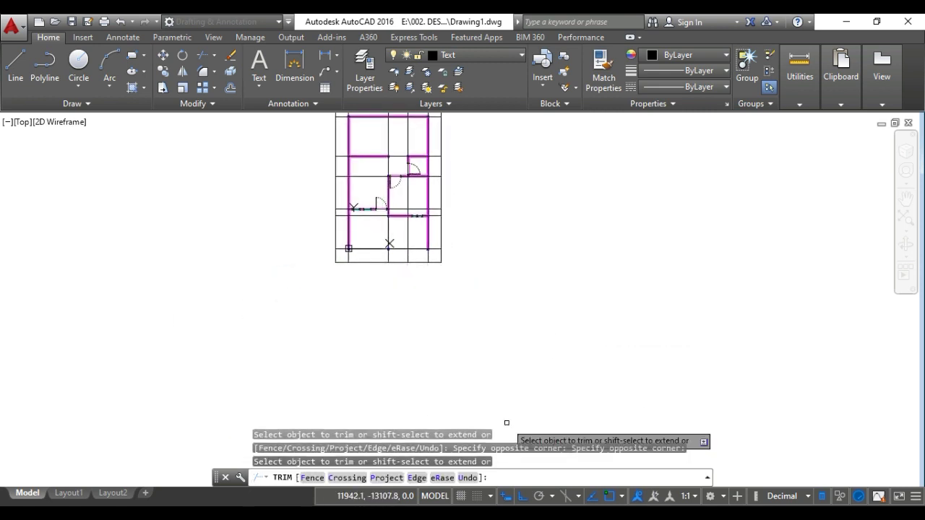
scroll(318, 259, "up", 2)
key("Escape")
key("Escape")
key("Escape")
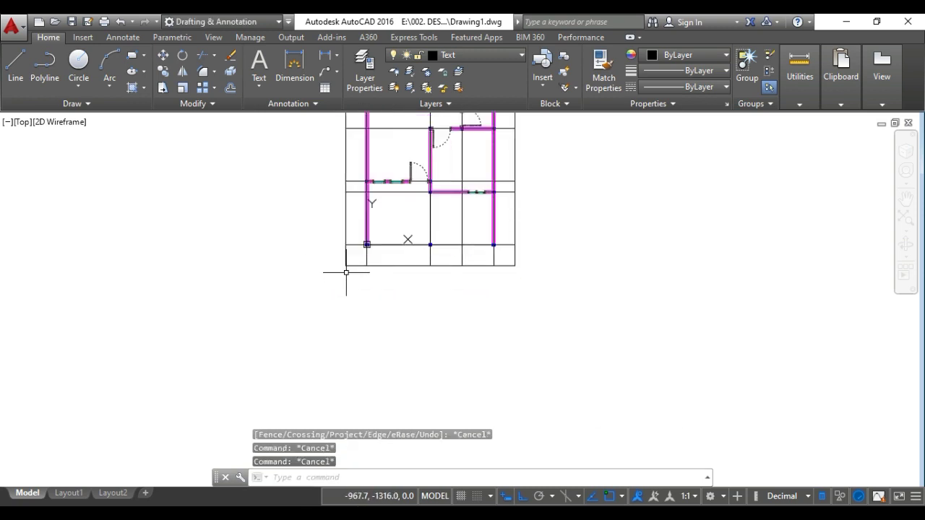
Erase the left, bottom and right offset boundary lines around the floor plan.
type("e")
key("Return")
left_click(347, 269)
left_click(329, 257)
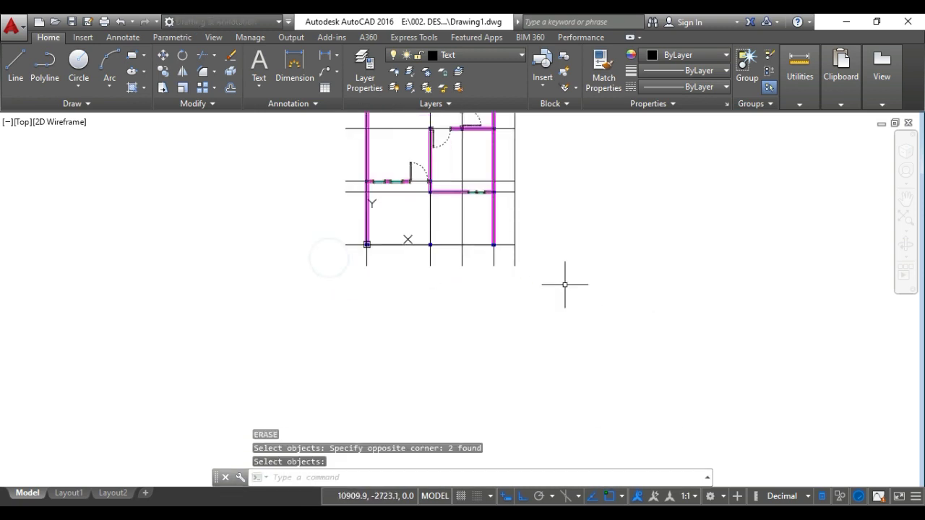
left_click(516, 270)
left_click(512, 256)
key("Return")
Erase the remaining top offset boundary line above the floor plan.
scroll(525, 261, "down", 4)
middle_click_drag(527, 279, 530, 383)
scroll(520, 273, "up", 2)
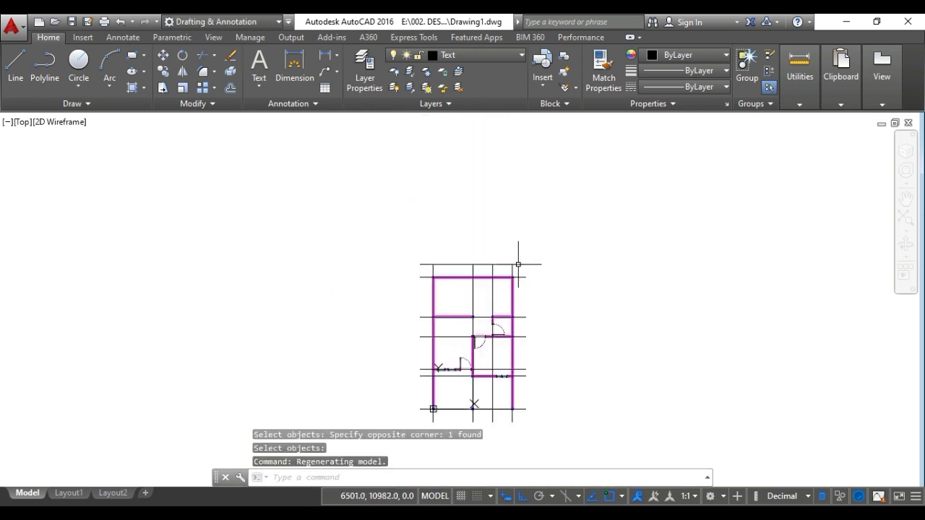
type("e")
key("Return")
left_click(501, 269)
left_click(488, 246)
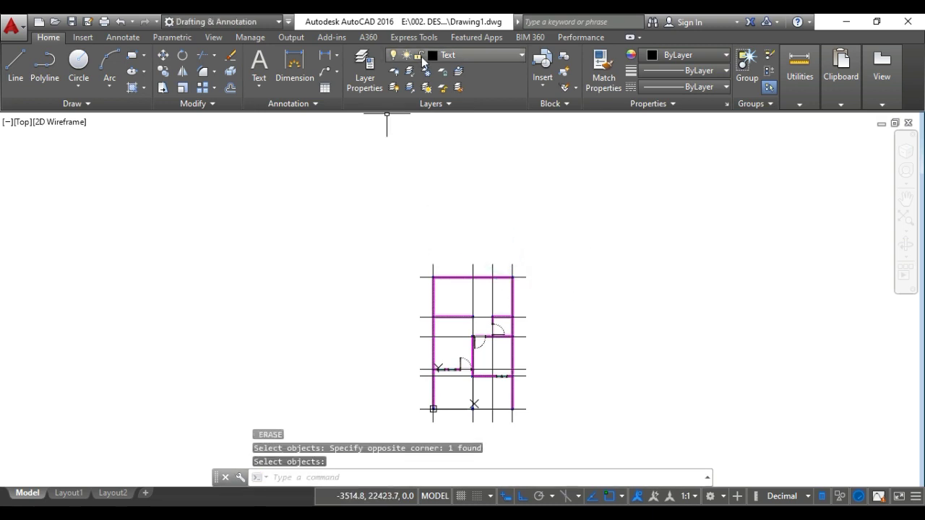
Turn off the As Dinding layer.
left_click(455, 56)
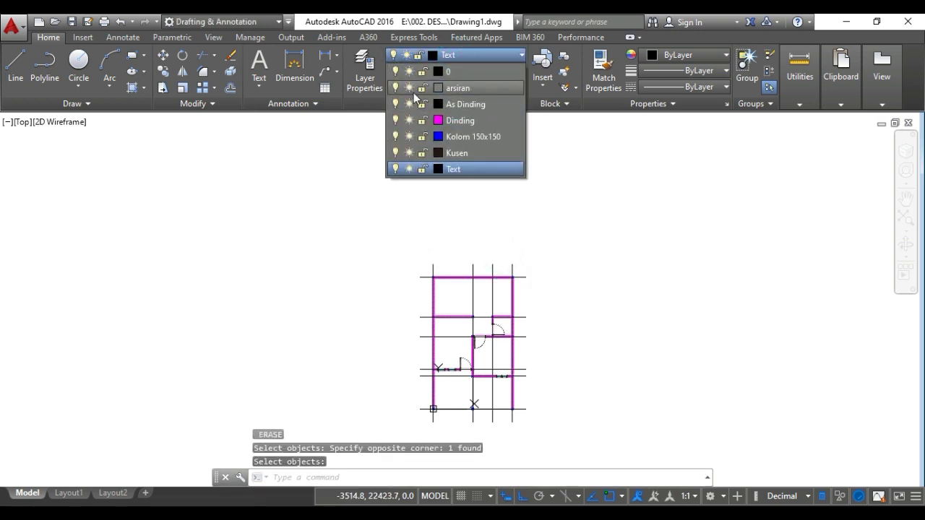
left_click(396, 104)
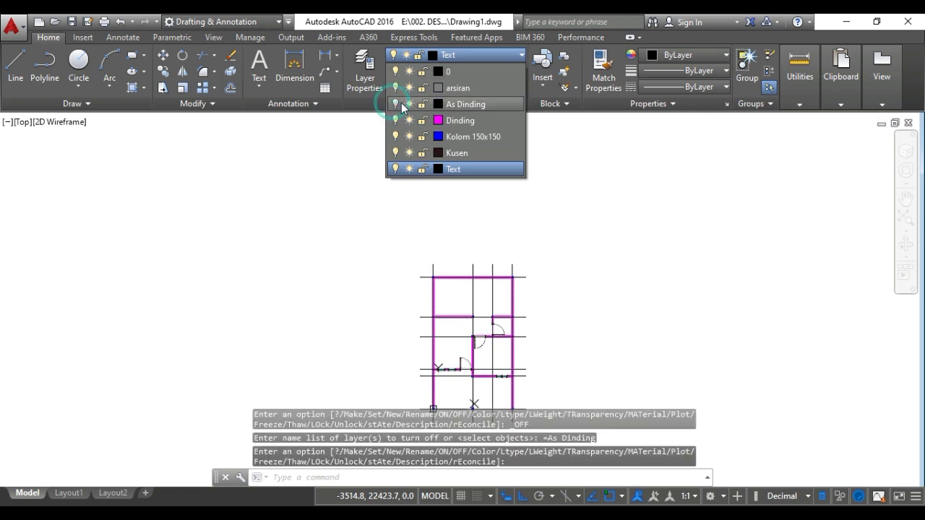
scroll(550, 310, "up", 5)
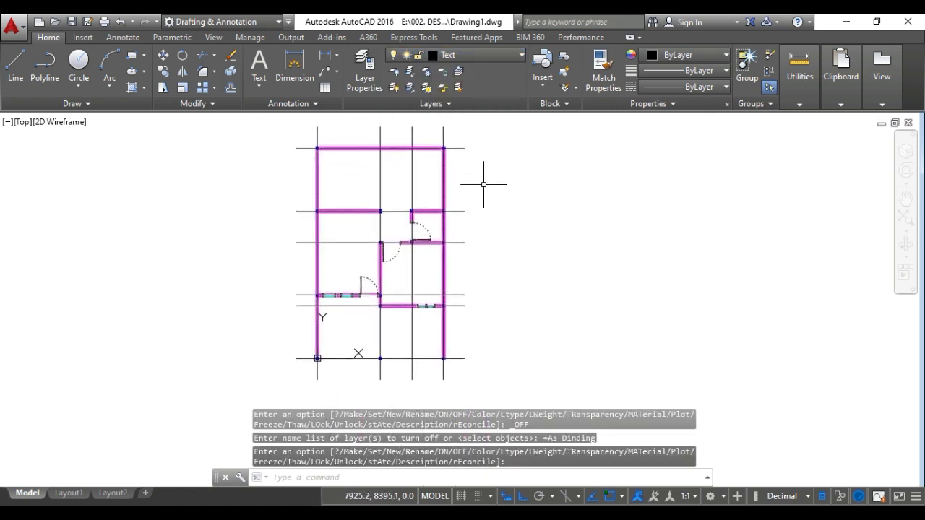
Change the linetype of all ten vertical and horizontal grid lines to ACAD_ISO03W100.
scroll(451, 274, "up", 2)
middle_click_drag(452, 274, 535, 207)
middle_click_drag(483, 259, 541, 159)
scroll(541, 301, "down", 2)
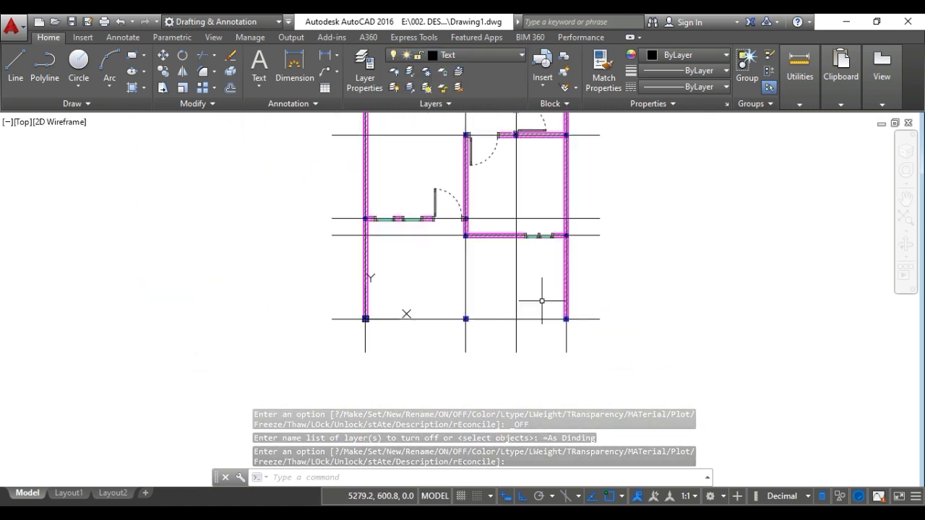
left_click(599, 365)
left_click(351, 339)
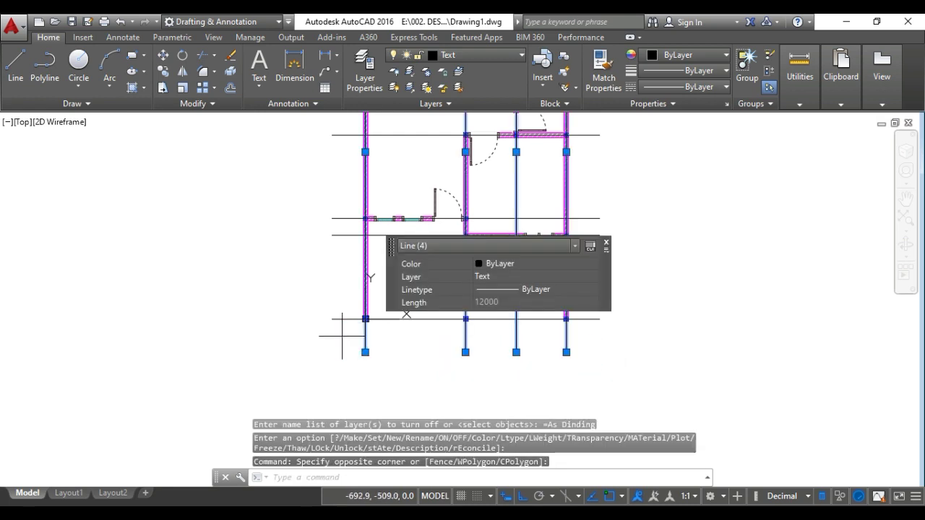
left_click(341, 335)
scroll(311, 211, "down", 4)
middle_click_drag(310, 217, 311, 322)
left_click(302, 213)
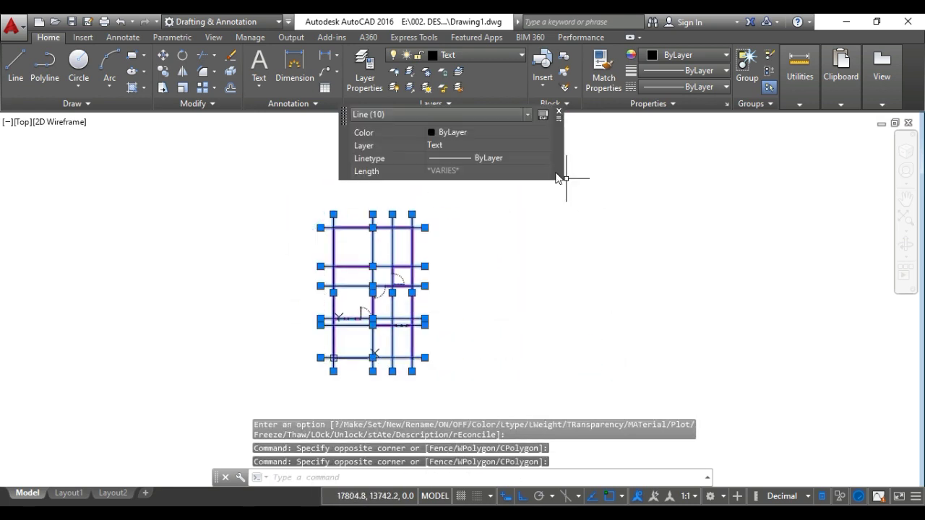
left_click(514, 161)
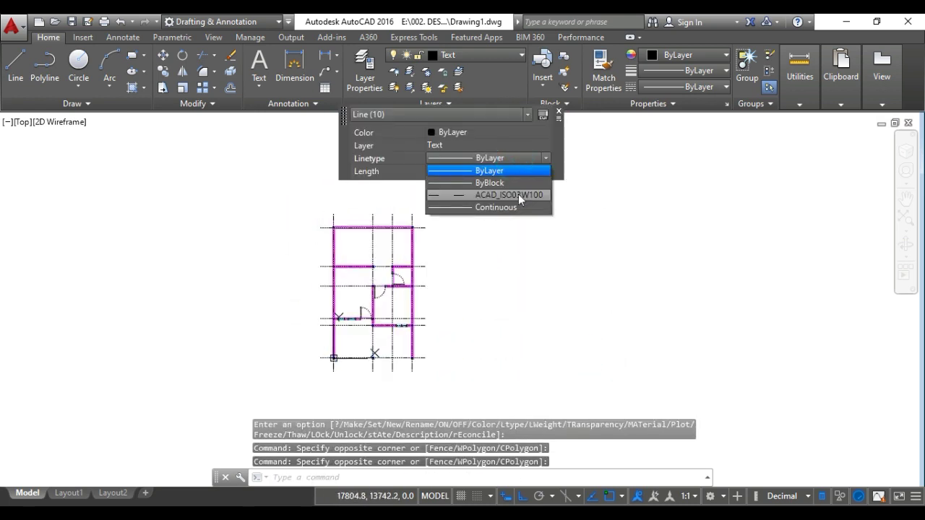
left_click(518, 194)
key("Escape")
Examine the grid lines across the floor plan, close up and as a whole.
scroll(426, 304, "up", 5)
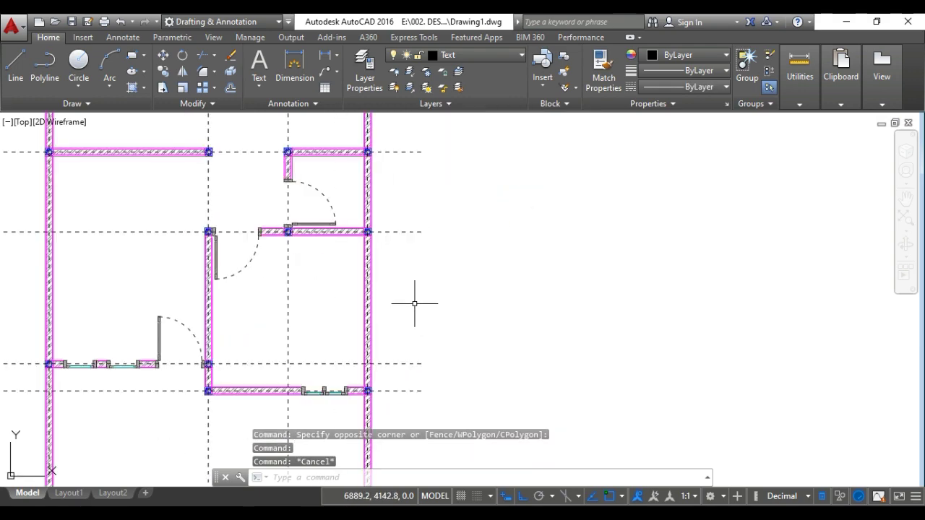
middle_click_drag(415, 303, 611, 289)
mouse_move(540, 279)
middle_mouse_down()
mouse_move(547, 264)
mouse_move(527, 248)
mouse_move(504, 248)
middle_mouse_up()
scroll(524, 249, "down", 3)
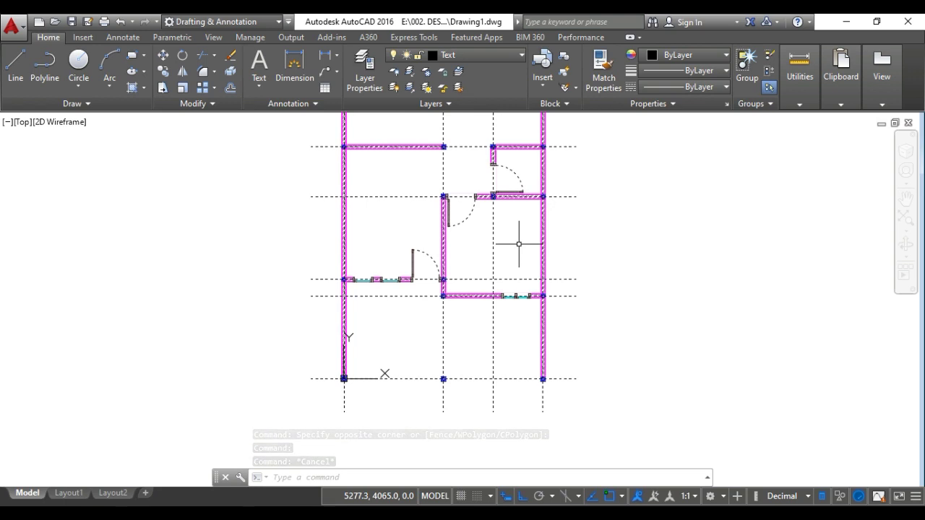
middle_click_drag(453, 318, 432, 366)
scroll(442, 330, "down", 2)
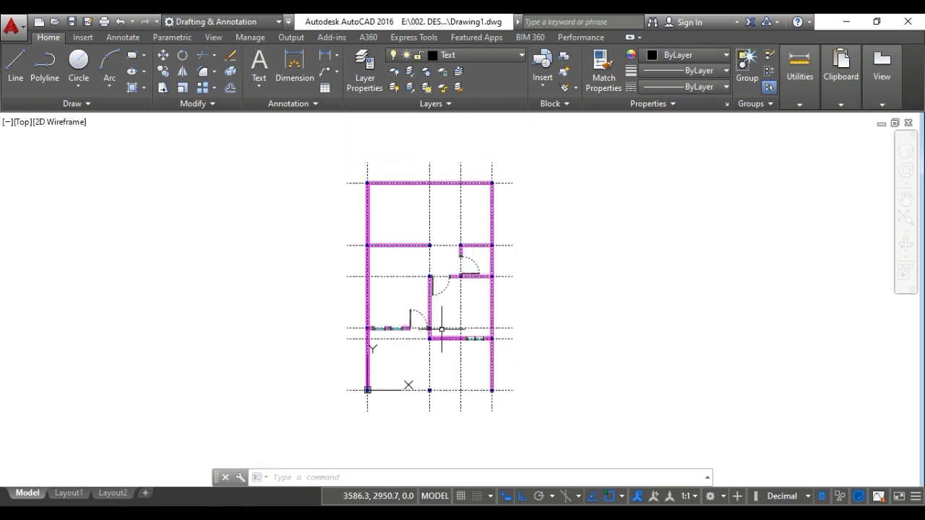
middle_click_drag(443, 329, 398, 331)
key("Escape")
key("Escape")
key("Escape")
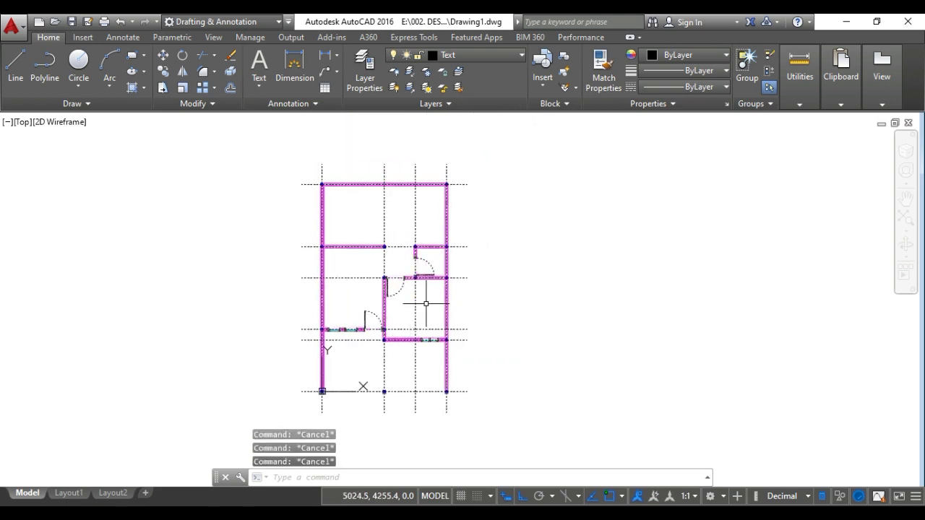
type("dli")
key("Return")
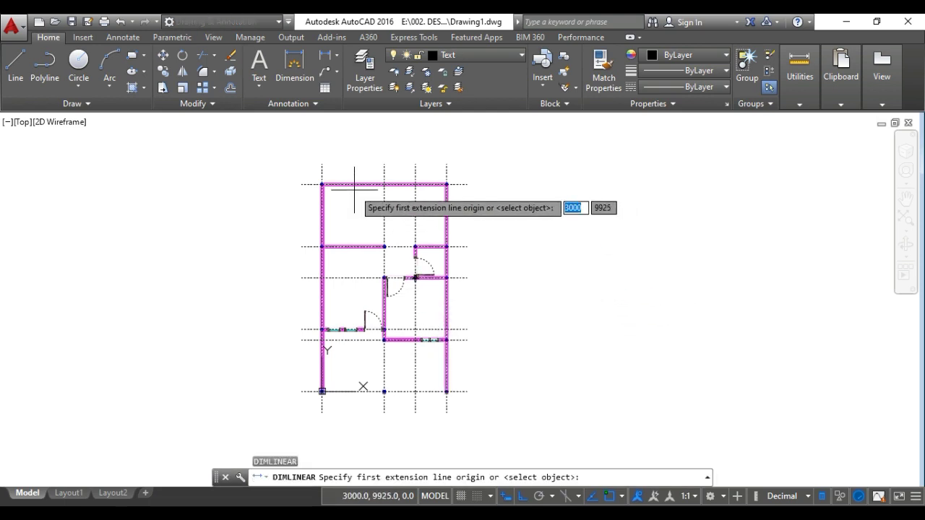
left_click(321, 163)
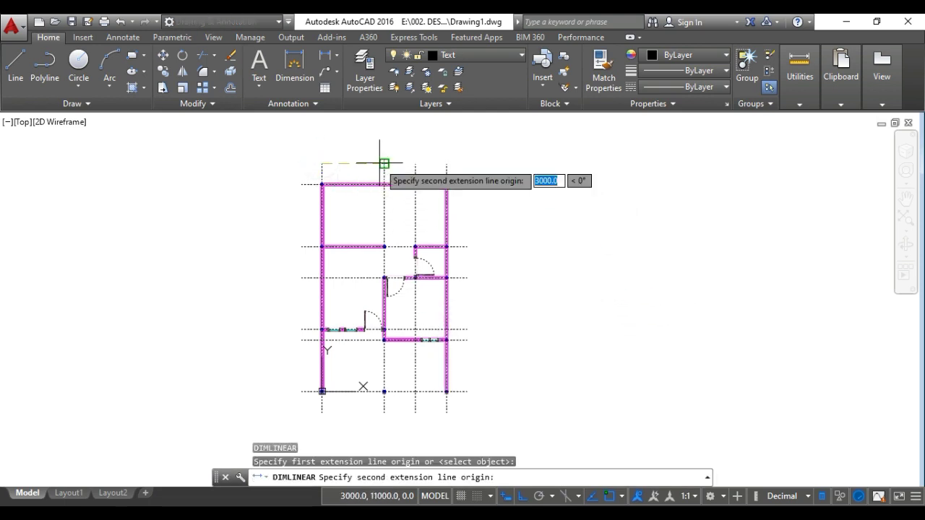
key("Escape")
key("Escape")
key("Escape")
key("Escape")
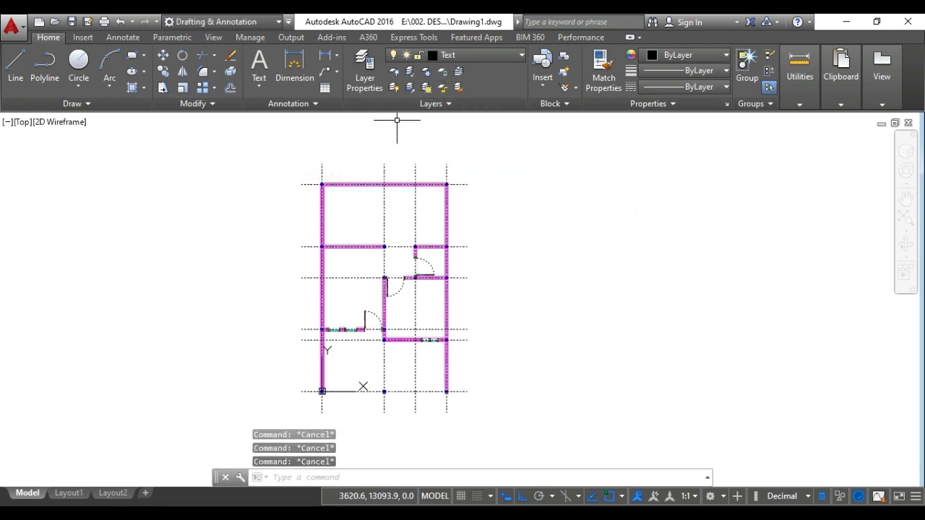
Add a horizontal linear dimension between the upper ends of the first two vertical grid lines, placed just above the plan.
type("Dli")
key("Return")
scroll(329, 162, "up", 4)
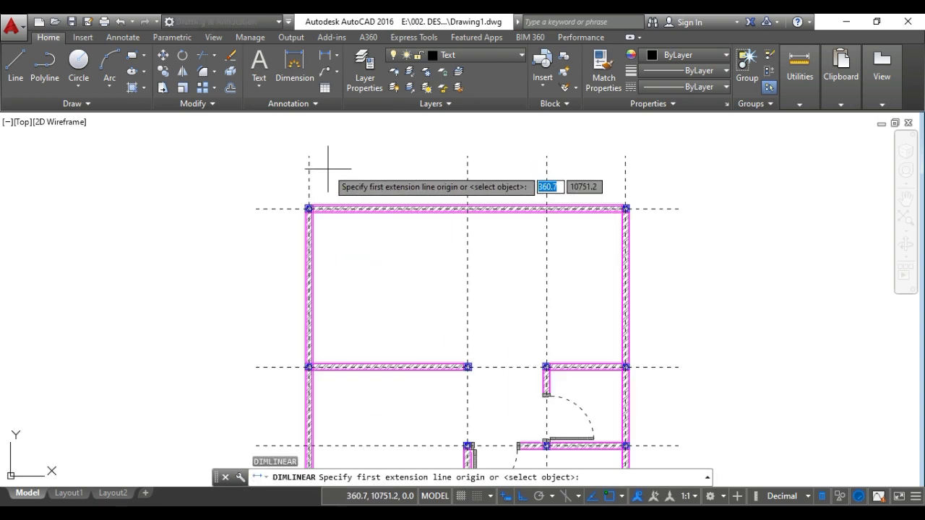
left_click(309, 154)
left_click(468, 154)
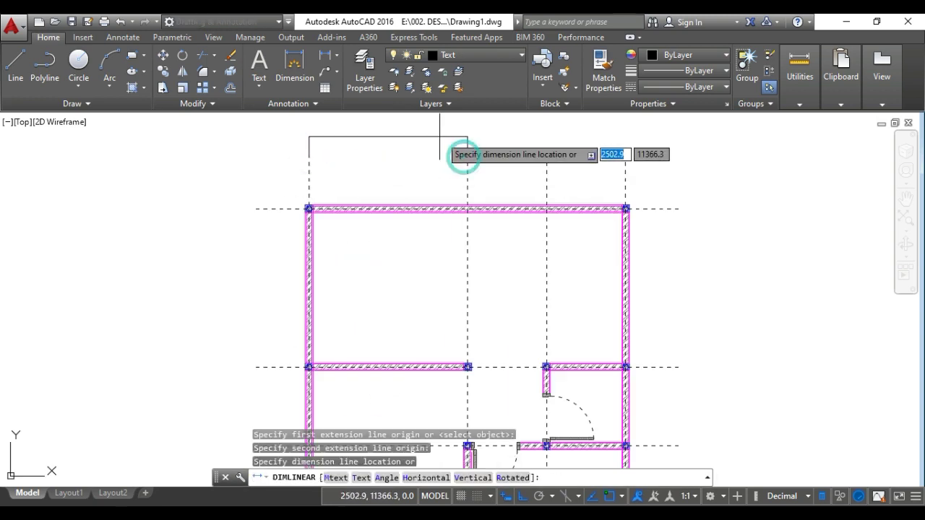
left_click(421, 147)
scroll(395, 209, "up", 4)
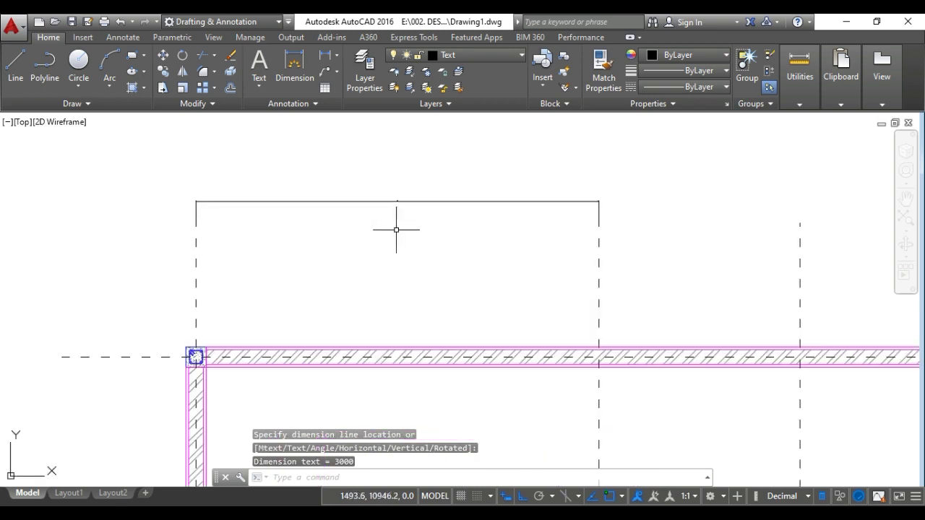
key("Escape")
key("Escape")
List only the dimension styles in use and set the first and second arrowheads of ISO-25 to Architectural tick.
key("Return")
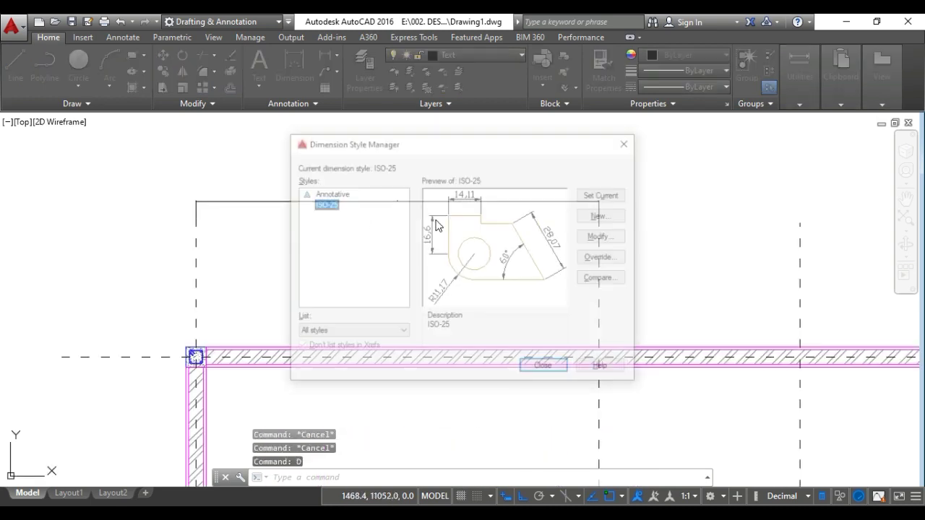
left_click(383, 333)
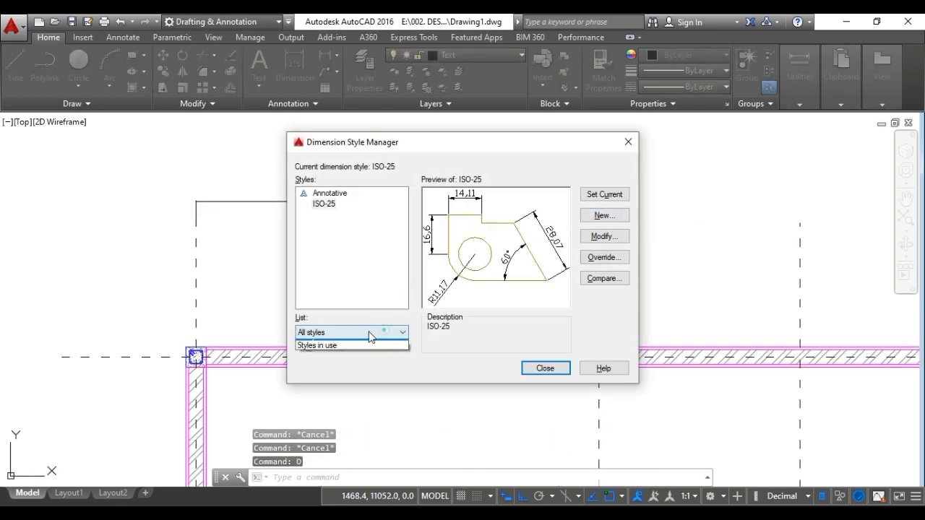
left_click(334, 353)
left_click(324, 196)
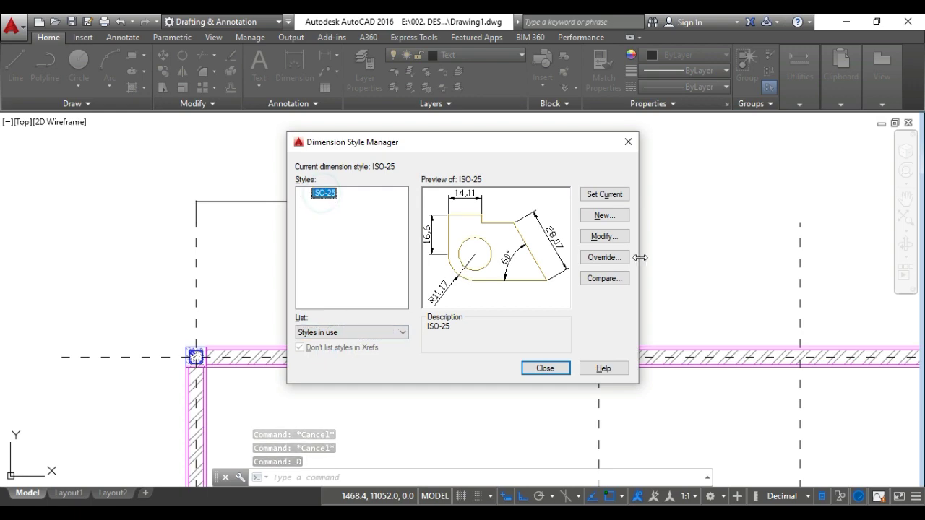
left_click(604, 238)
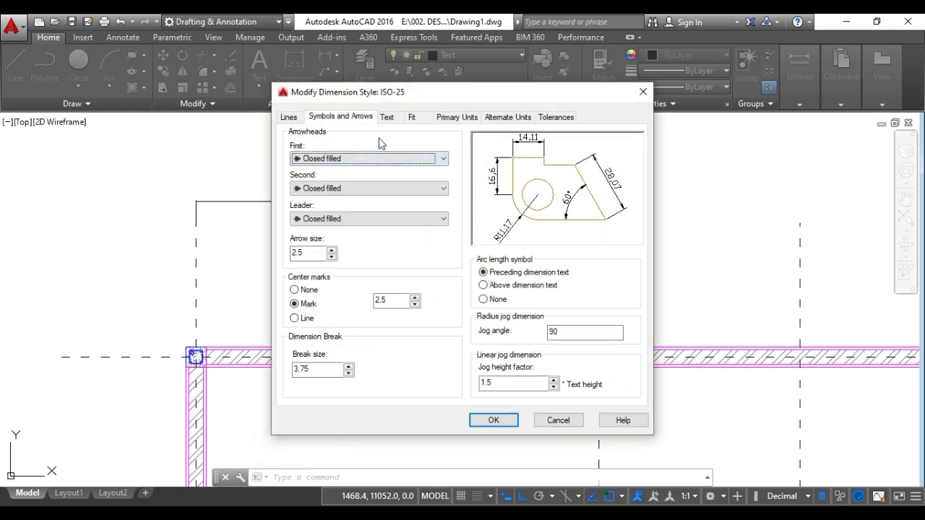
left_click(341, 162)
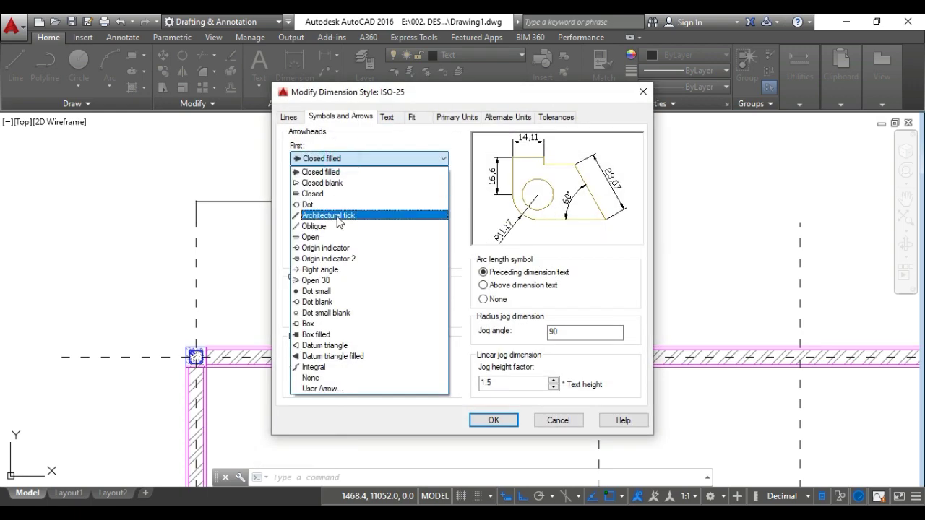
left_click(325, 215)
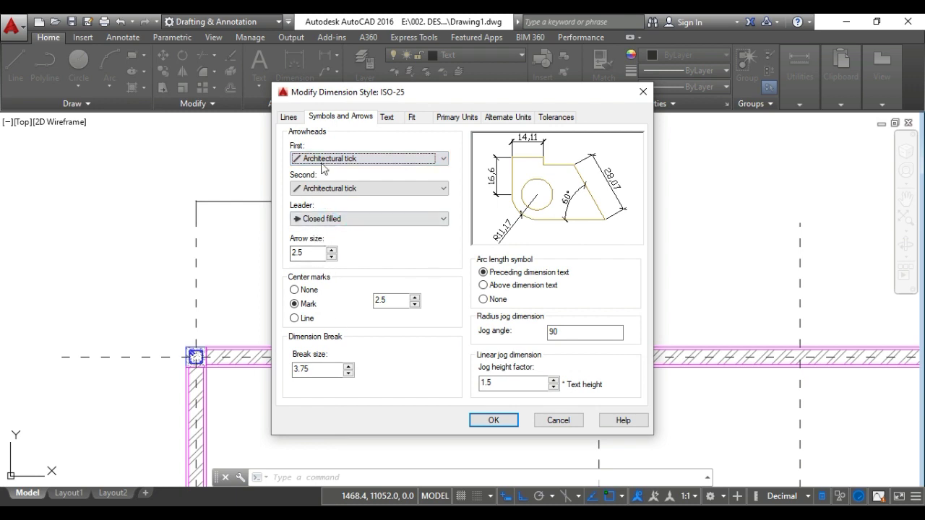
Suppress extension lines 1 and 2 and set the text height to 100 in the ISO-25 dimension style.
left_click(289, 117)
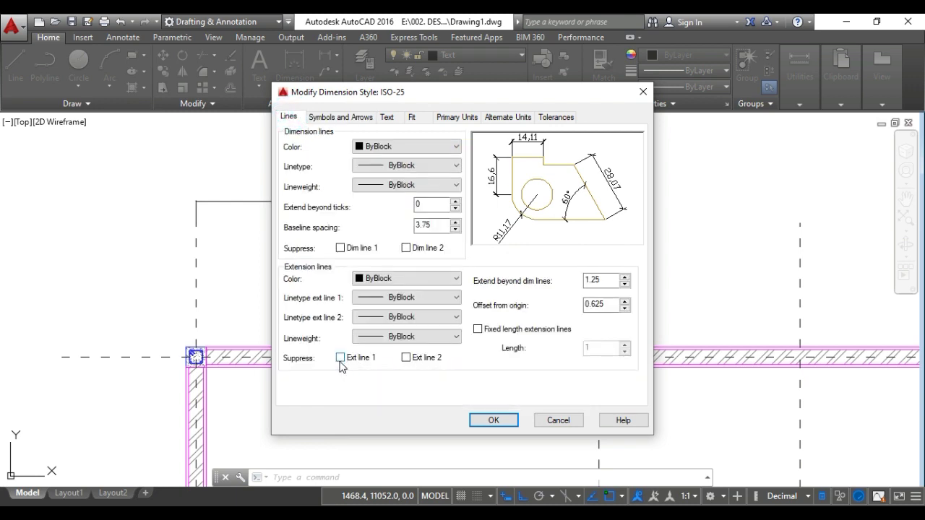
left_click(406, 358)
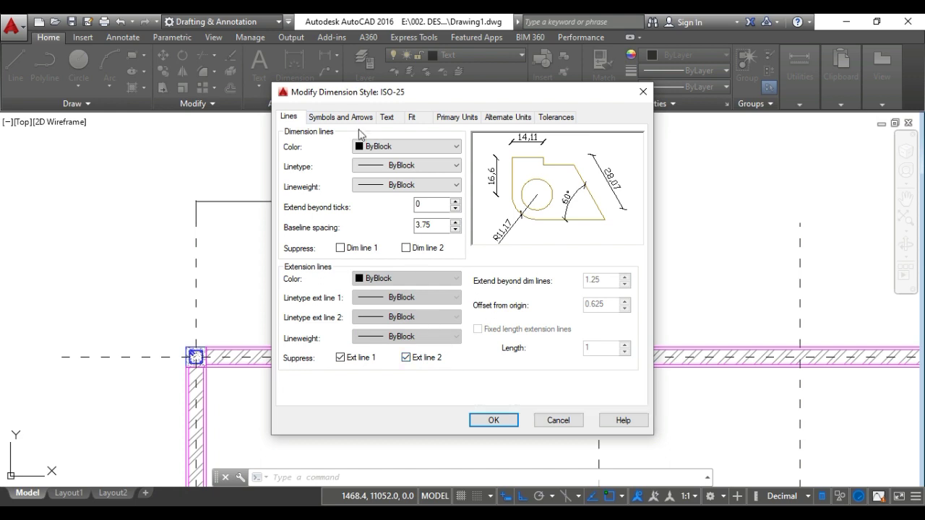
left_click(389, 118)
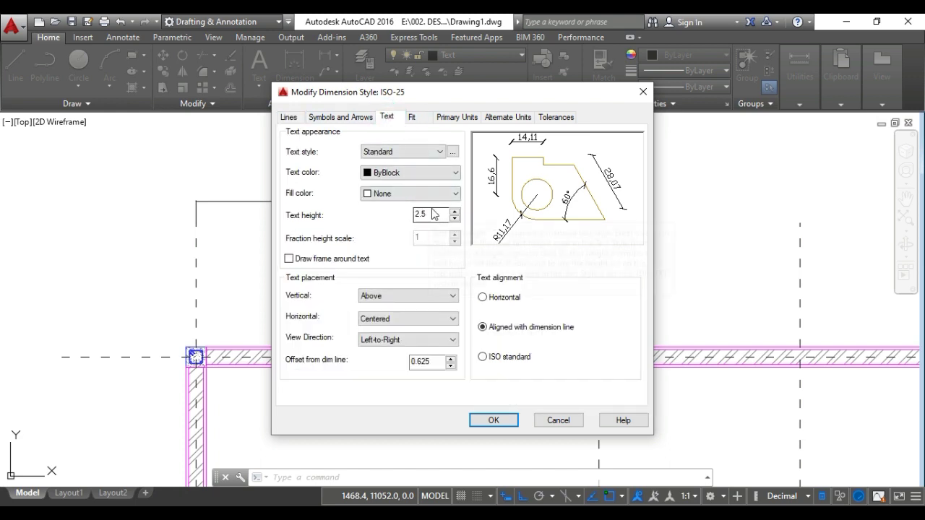
left_click_drag(434, 214, 372, 212)
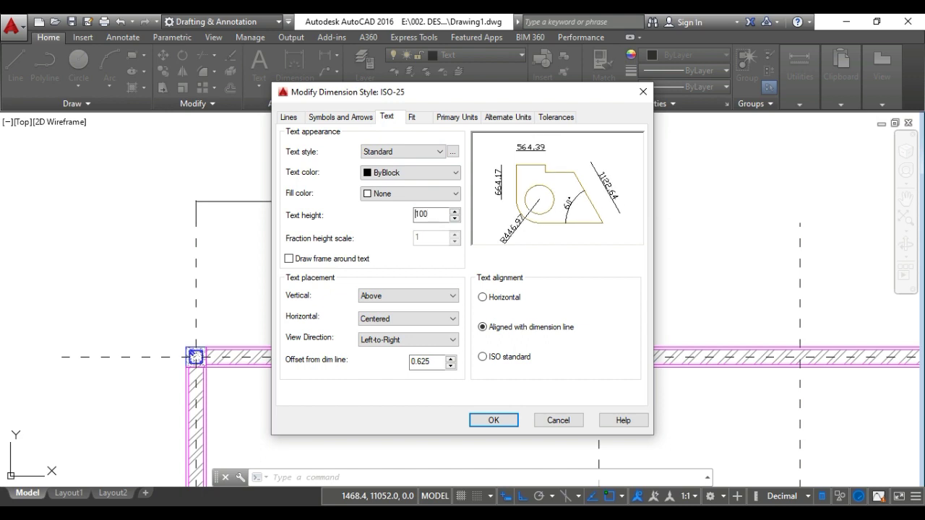
Set the arrow size of the ISO-25 dimension style to 50.
left_click(337, 118)
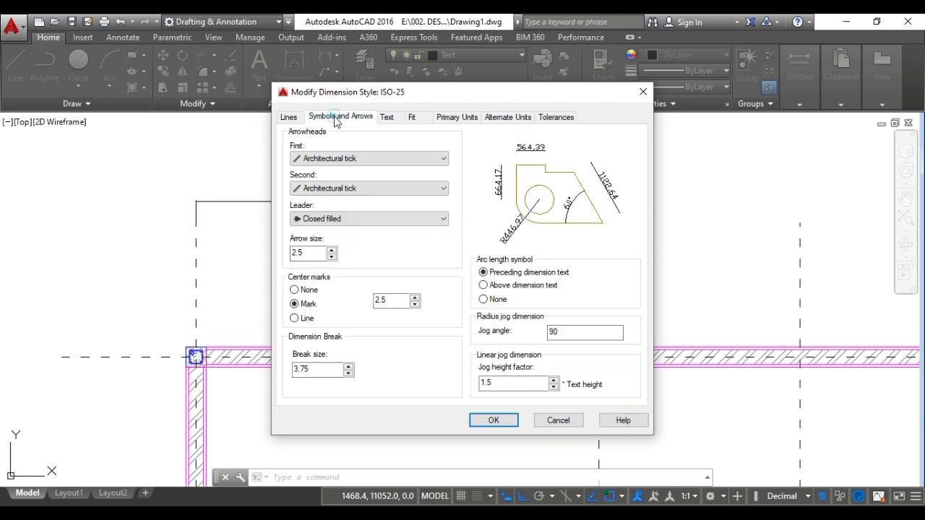
left_click_drag(313, 251, 257, 247)
type("50")
Set the linear dimension precision to 0.0 and accept the changes to the ISO-25 style.
left_click(388, 117)
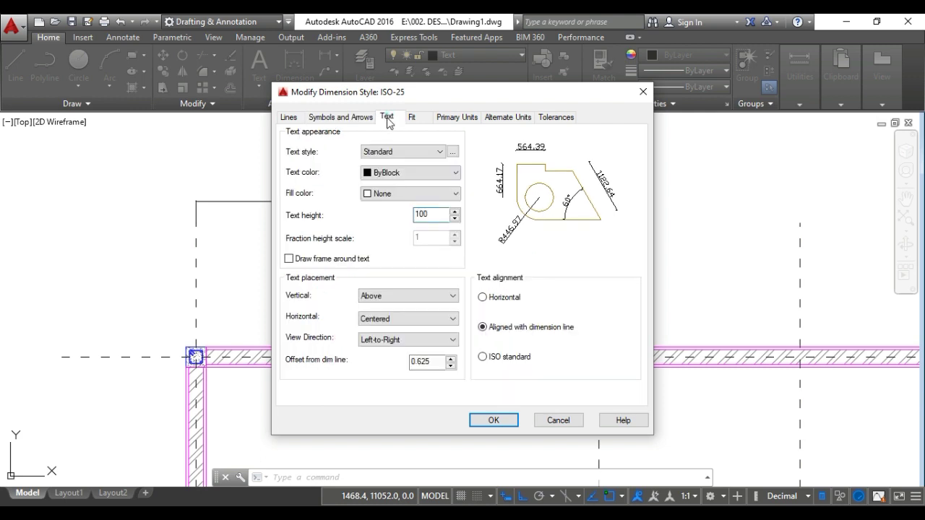
left_click(412, 118)
left_click(390, 117)
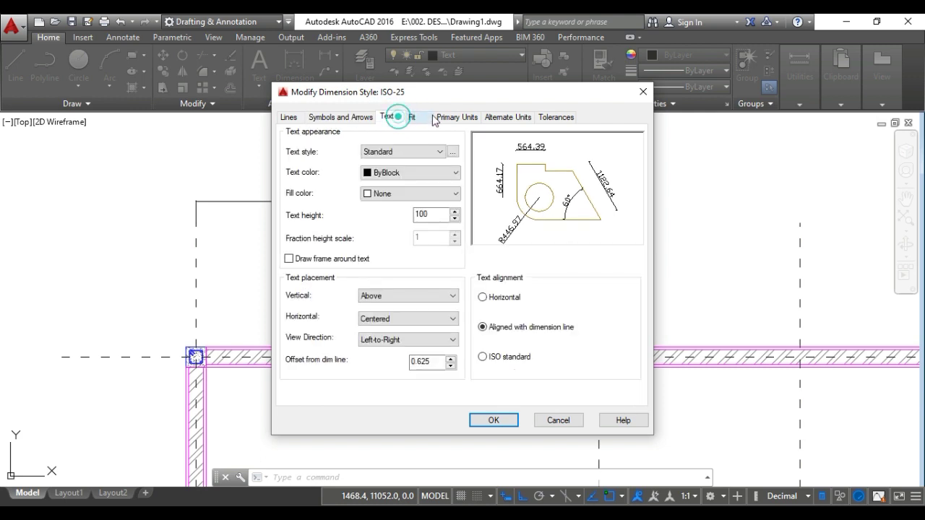
left_click(442, 117)
left_click(419, 165)
left_click(377, 186)
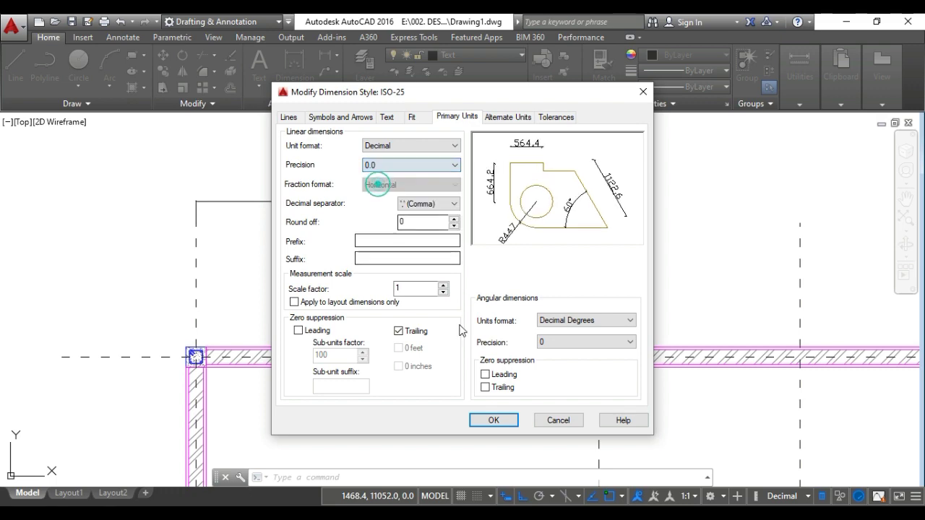
left_click(489, 420)
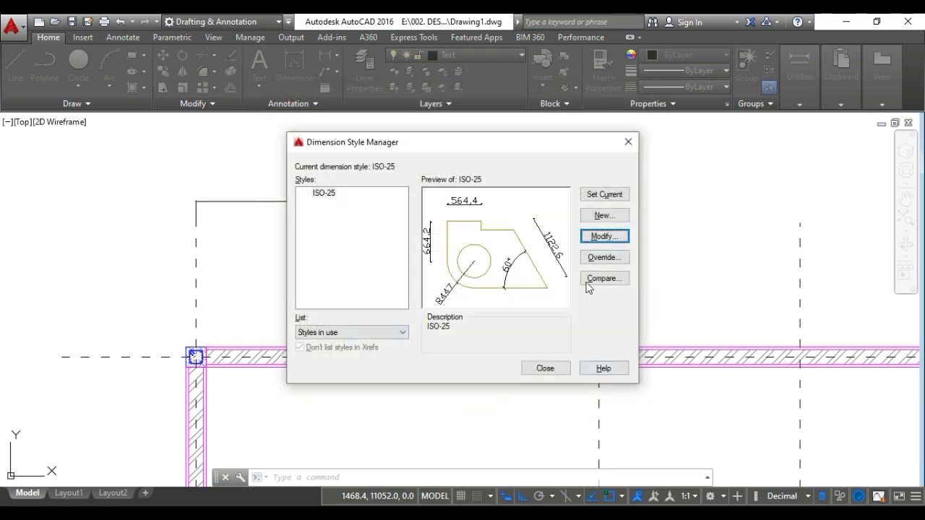
Finish editing the dimension styles and return to the drawing.
left_click(545, 369)
middle_click_drag(433, 301, 432, 336)
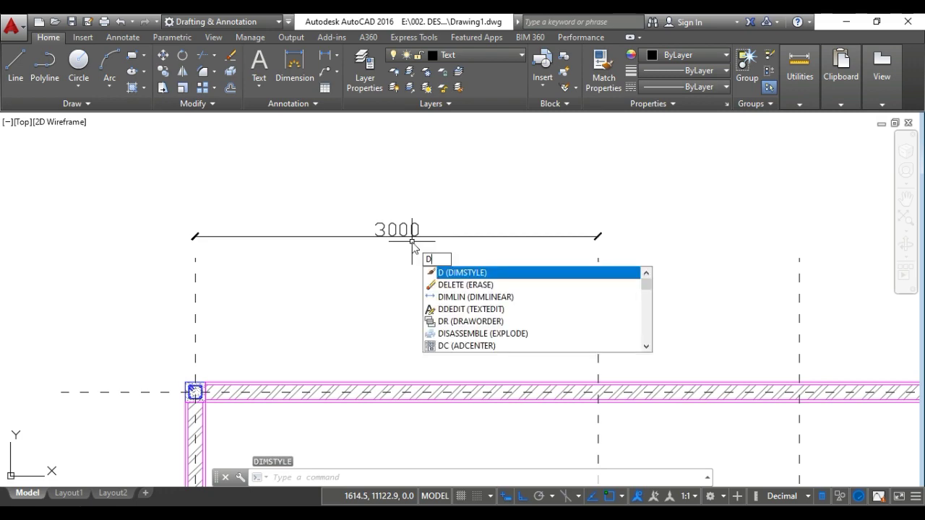
key("Return")
left_click(603, 236)
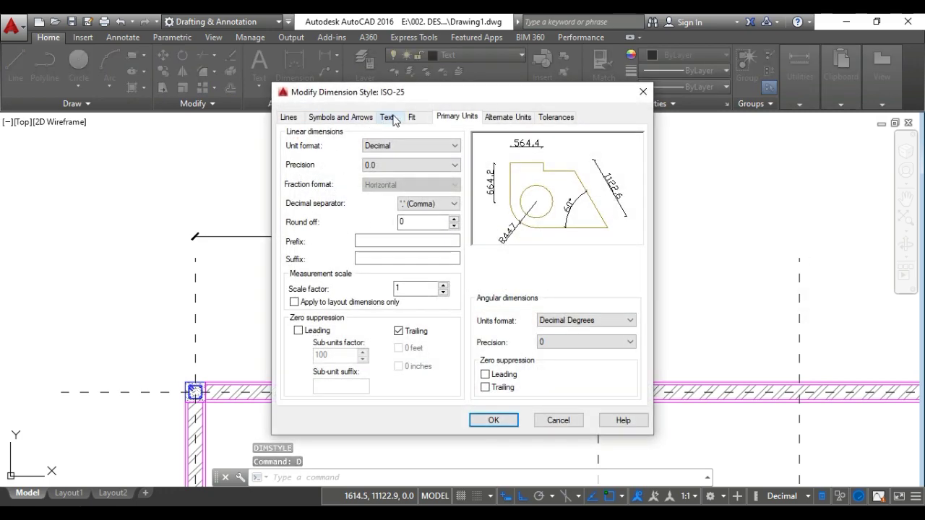
left_click(389, 118)
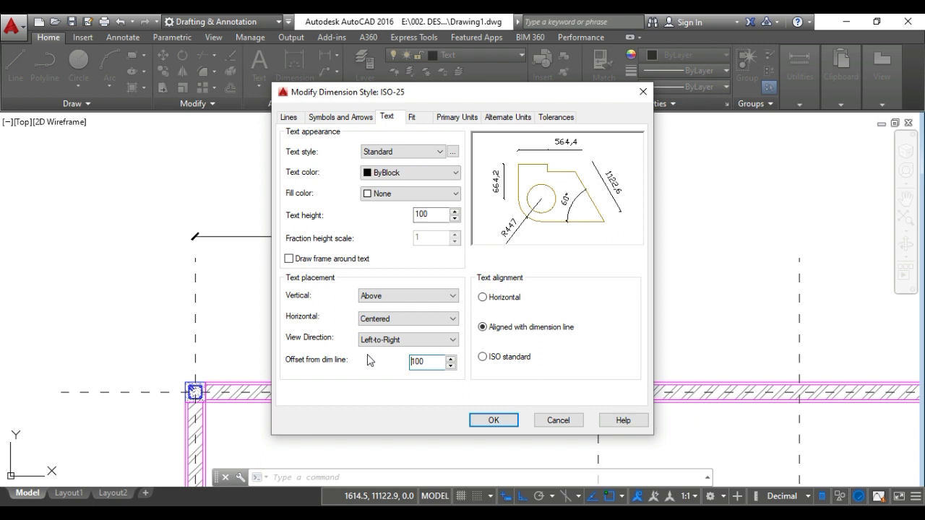
double_click(435, 362)
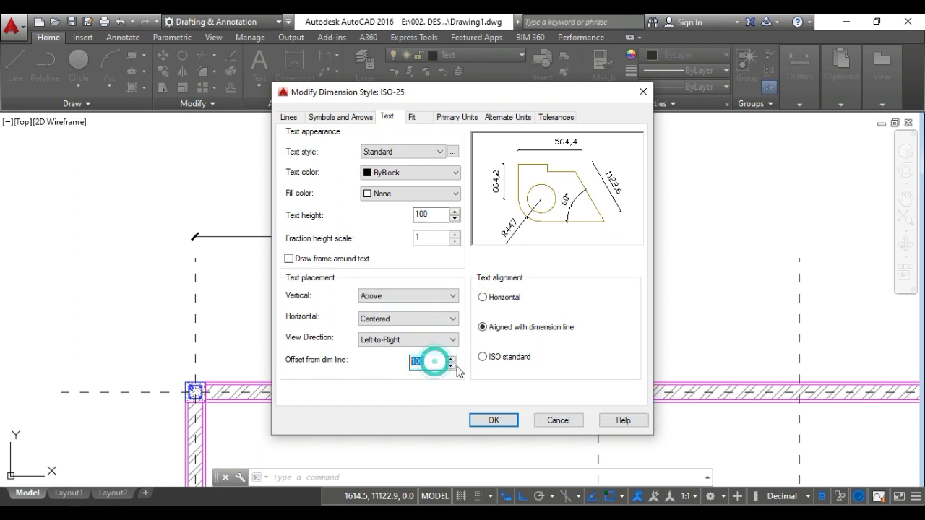
key("Escape")
key("Escape")
key("Escape")
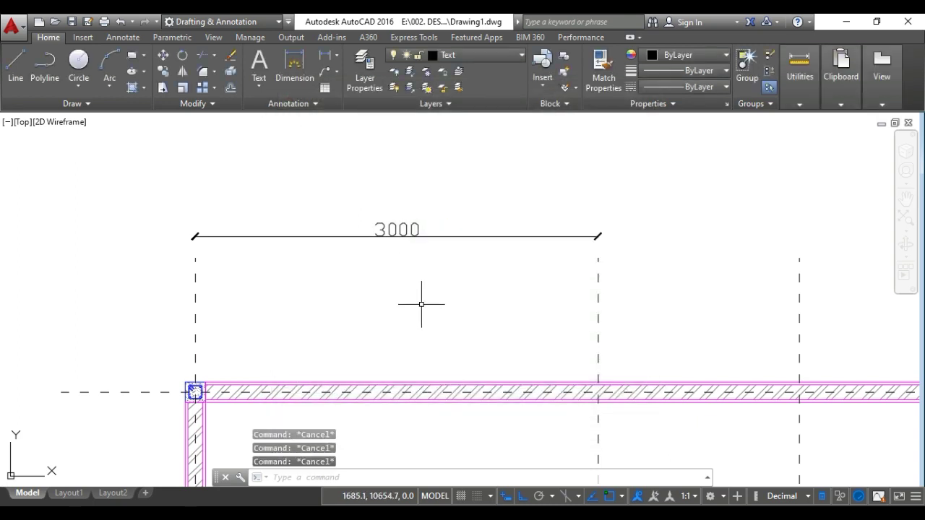
Set the ISO-25 style's text alignment to ISO standard and its text offset from the dimension line to 50, and accept the changes.
type("D")
key("Return")
left_click(605, 237)
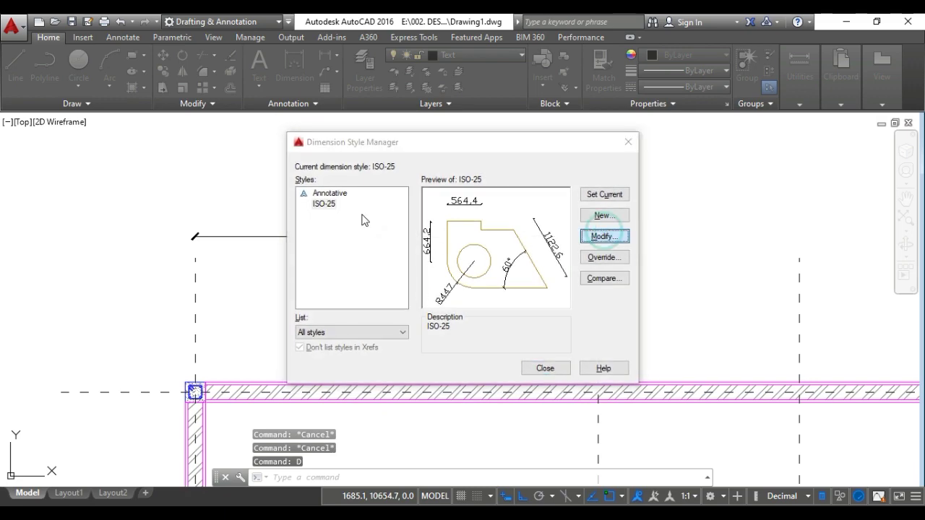
left_click(350, 117)
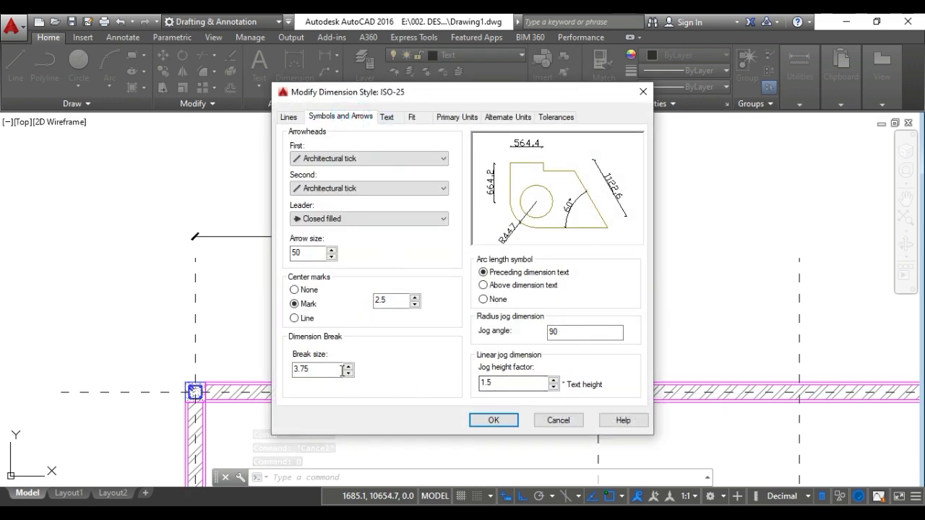
left_click(387, 118)
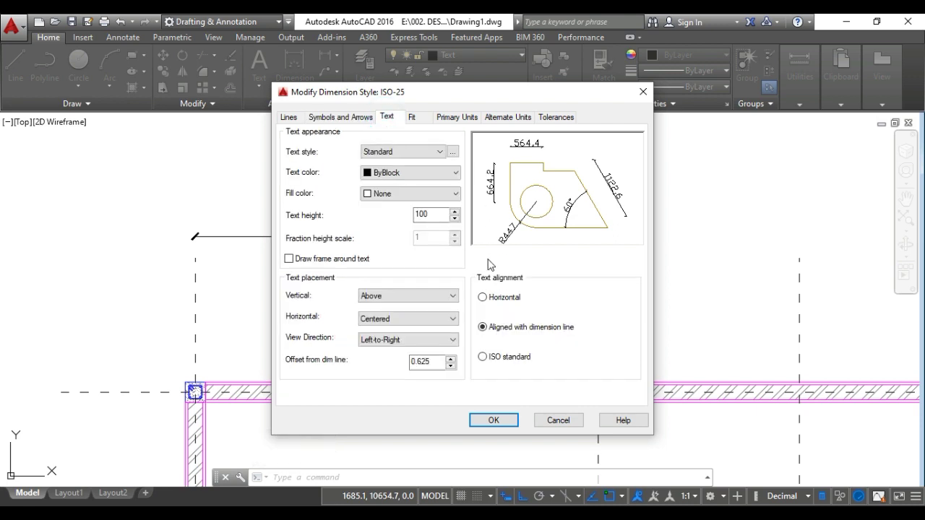
left_click(484, 357)
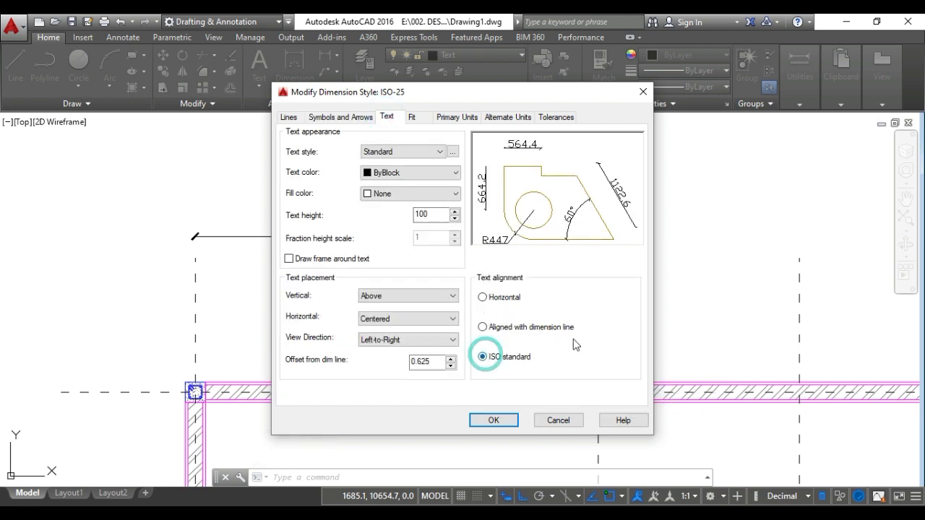
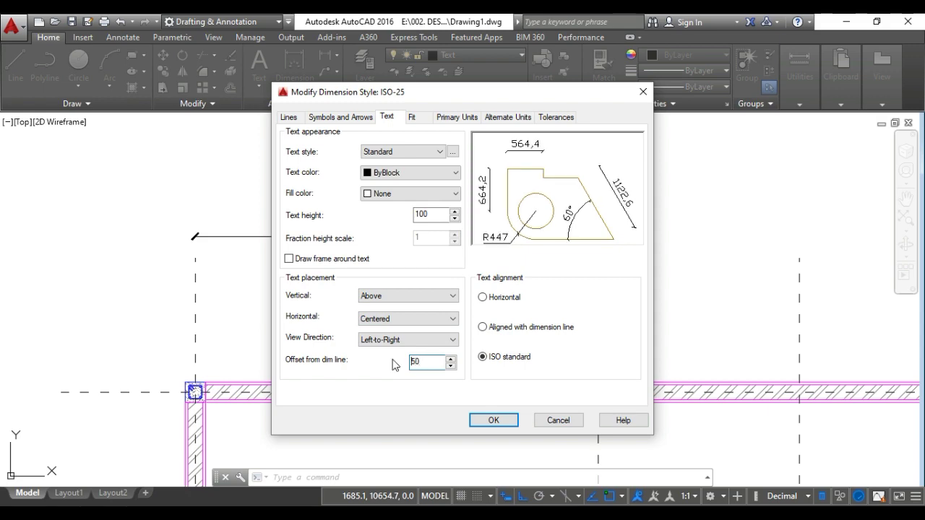
left_click(493, 421)
left_click(543, 368)
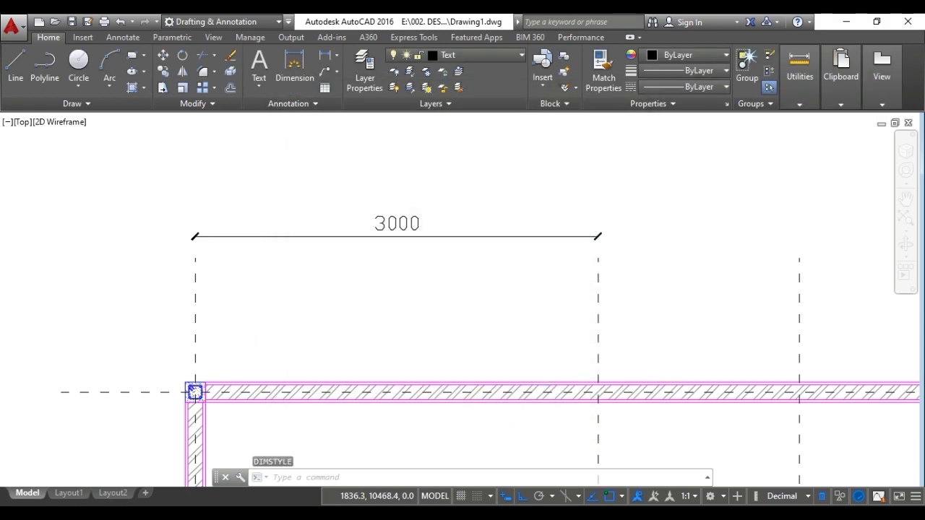
Add a linear dimension between the second and third vertical grid lines above the plan, in line with the existing 3000 dimension.
scroll(429, 330, "down", 4)
scroll(371, 282, "down", 5)
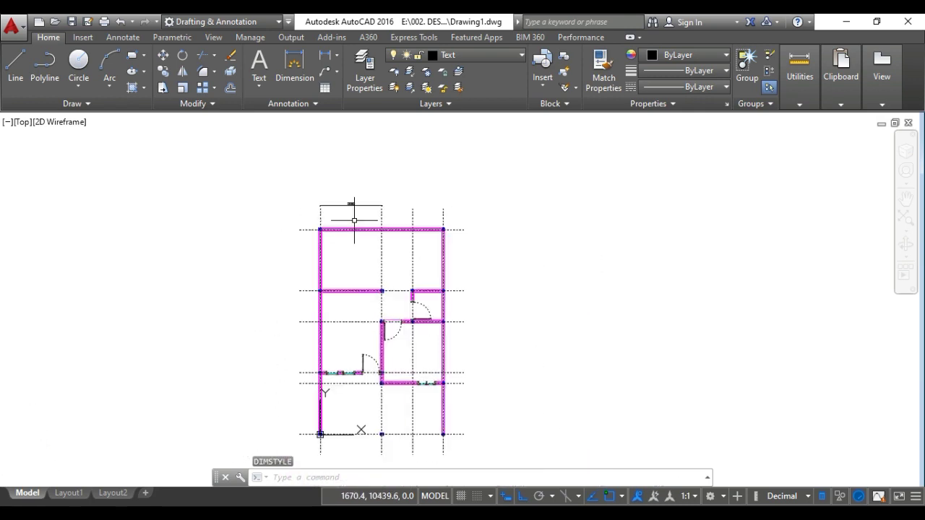
scroll(364, 211, "up", 2)
middle_click_drag(366, 215, 341, 138)
middle_click_drag(341, 180, 351, 263)
scroll(392, 217, "up", 6)
key("Escape")
key("Escape")
key("Escape")
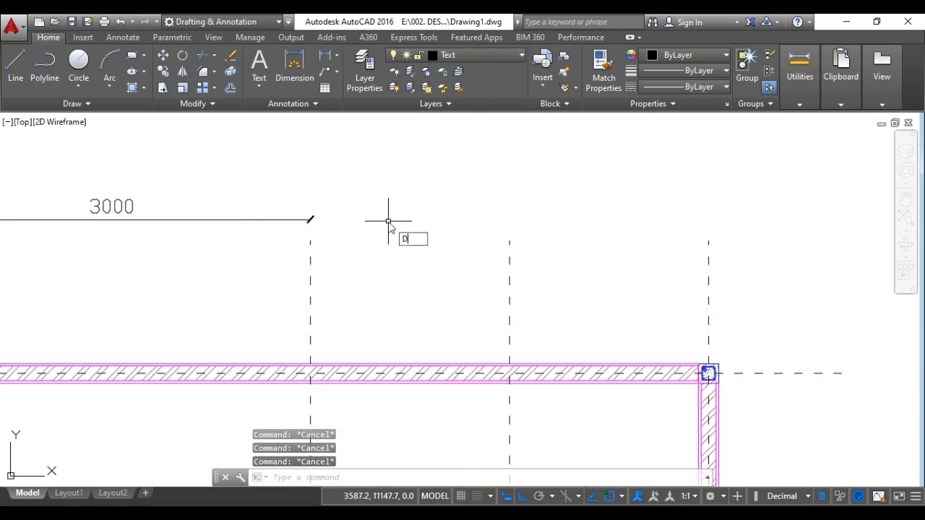
key("Return")
scroll(309, 242, "up", 2)
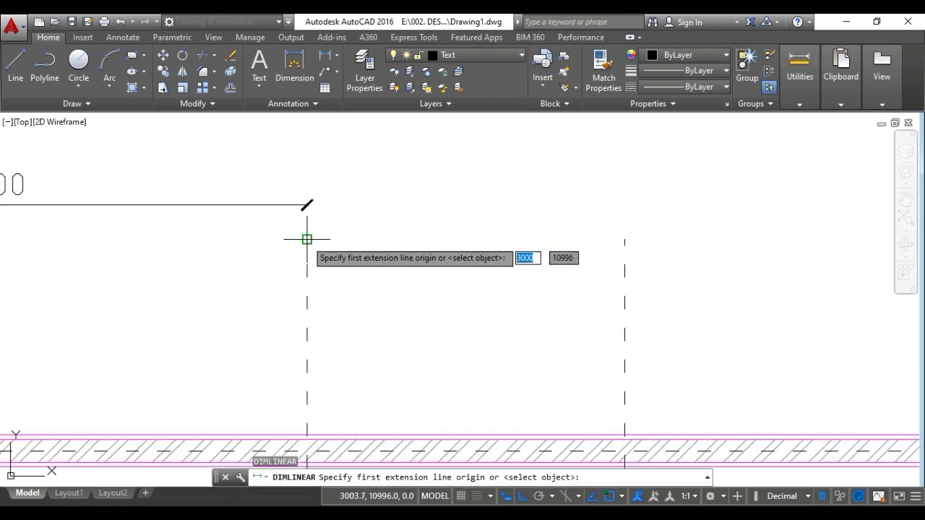
left_click(307, 239)
left_click(624, 240)
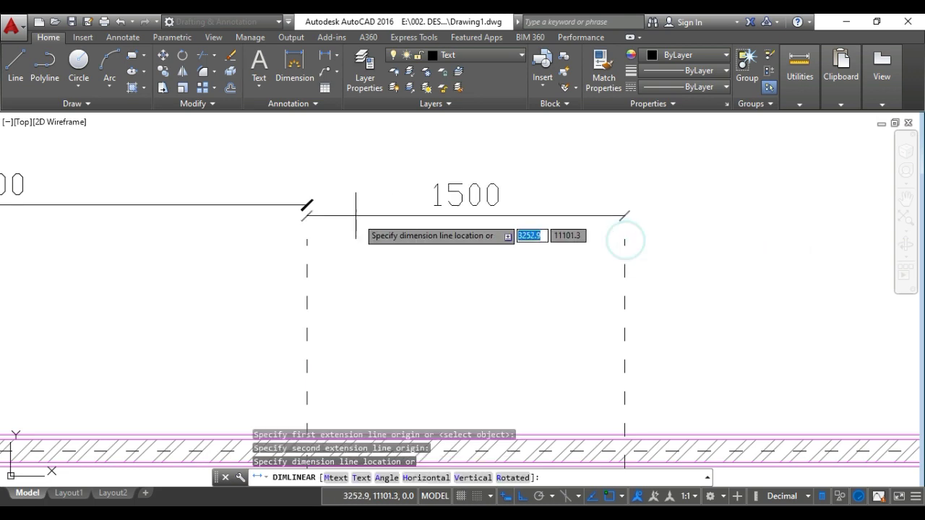
left_click(303, 205)
scroll(231, 285, "down", 2)
key("Return")
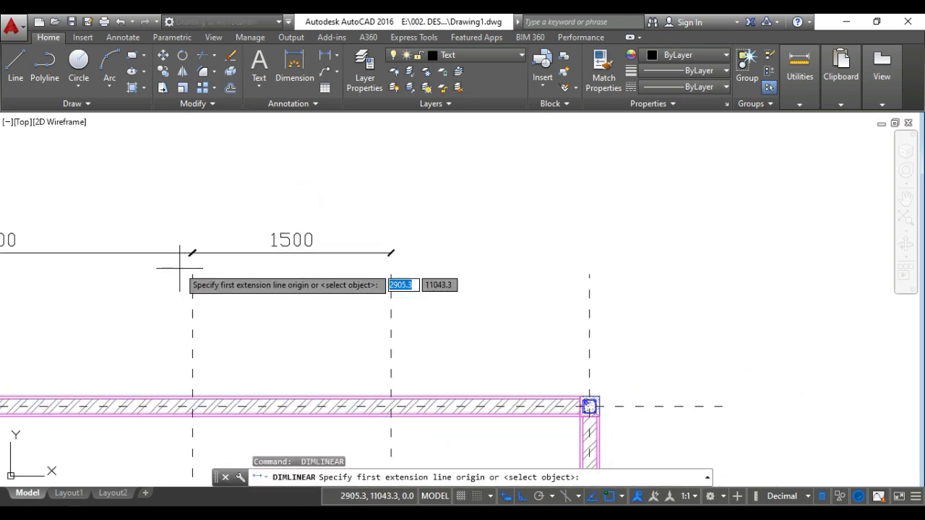
left_click(391, 273)
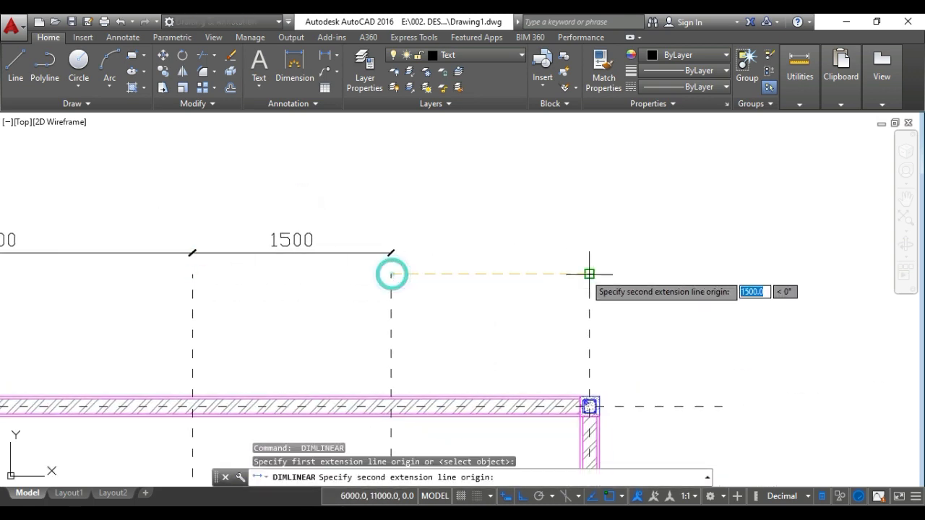
left_click(582, 273)
key("Escape")
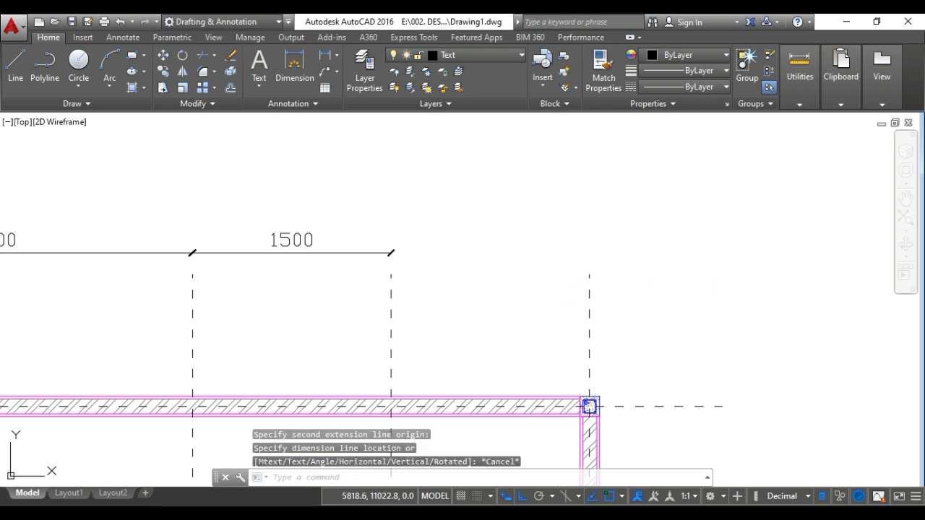
Add a linear dimension between the third and fourth vertical grid lines, in line with the neighbouring dimensions above the plan.
key("Return")
left_click(589, 273)
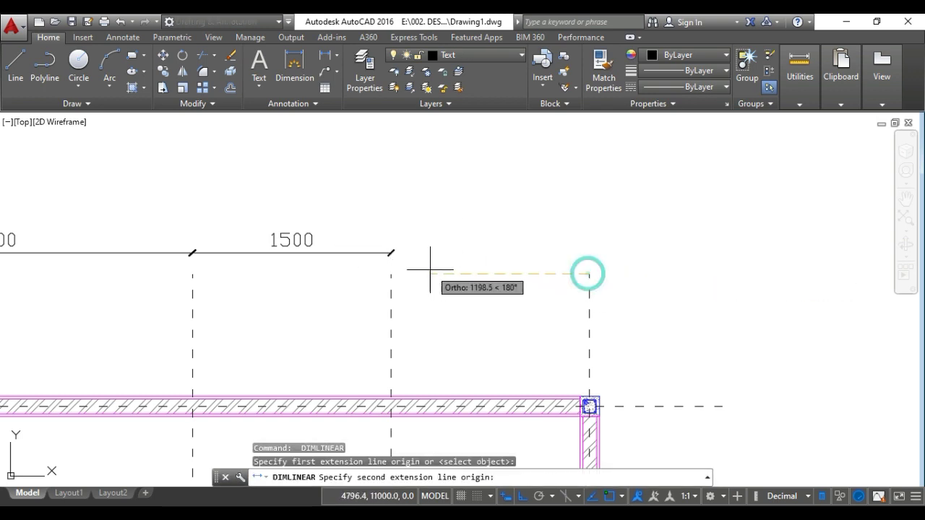
left_click(391, 273)
left_click(391, 253)
Add an overall linear dimension from the first to the last vertical grid line, placed above the row of individual spacing dimensions.
scroll(436, 289, "down", 6)
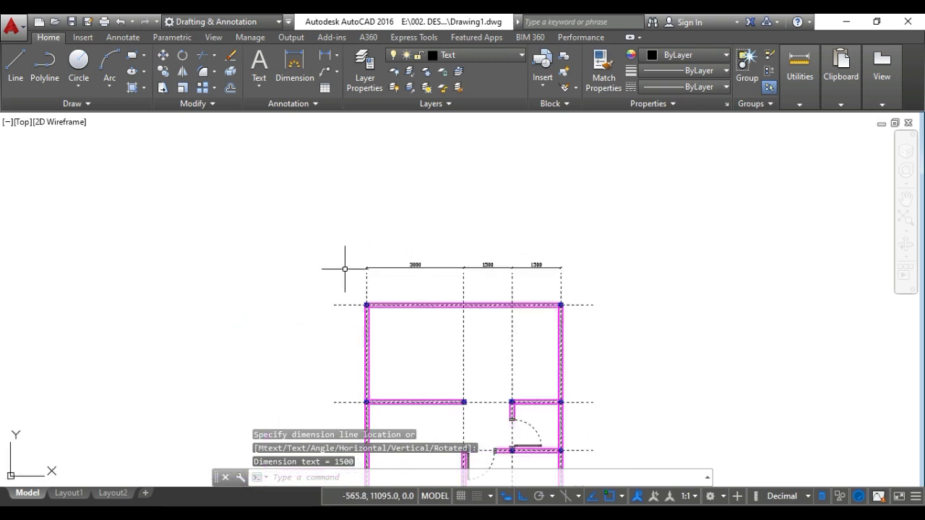
scroll(370, 292, "up", 4)
mouse_move(379, 282)
middle_mouse_down()
mouse_move(343, 314)
mouse_move(334, 337)
middle_mouse_up()
scroll(407, 310, "down", 2)
scroll(333, 337, "up", 4)
key("Return")
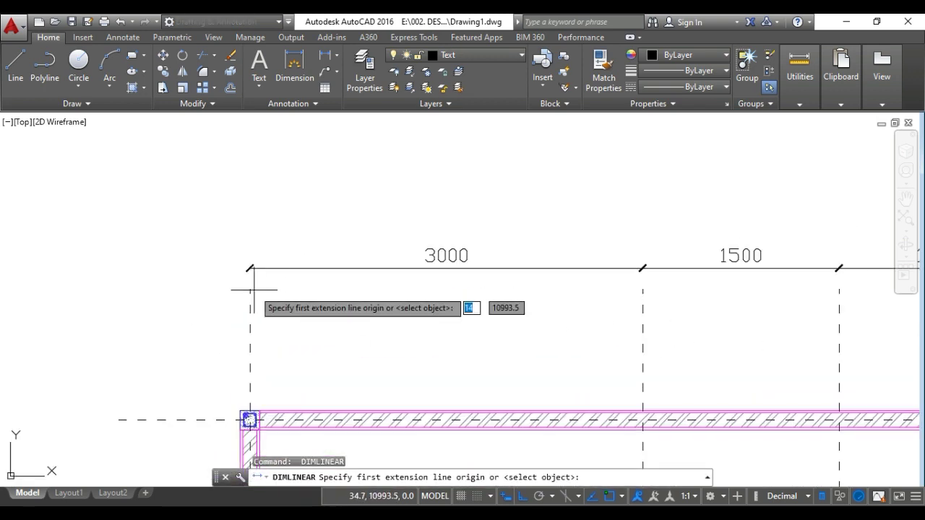
left_click(248, 288)
scroll(699, 352, "down", 2)
middle_click_drag(699, 352, 501, 348)
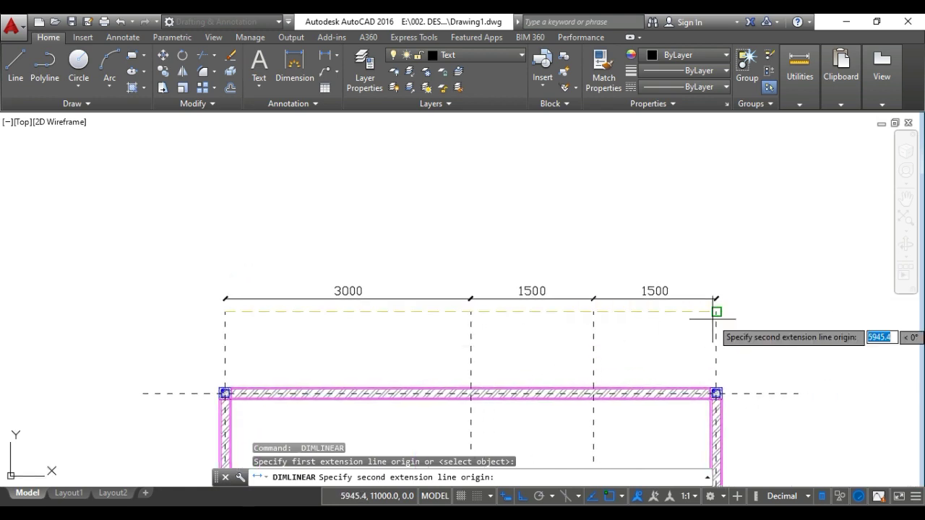
left_click(714, 311)
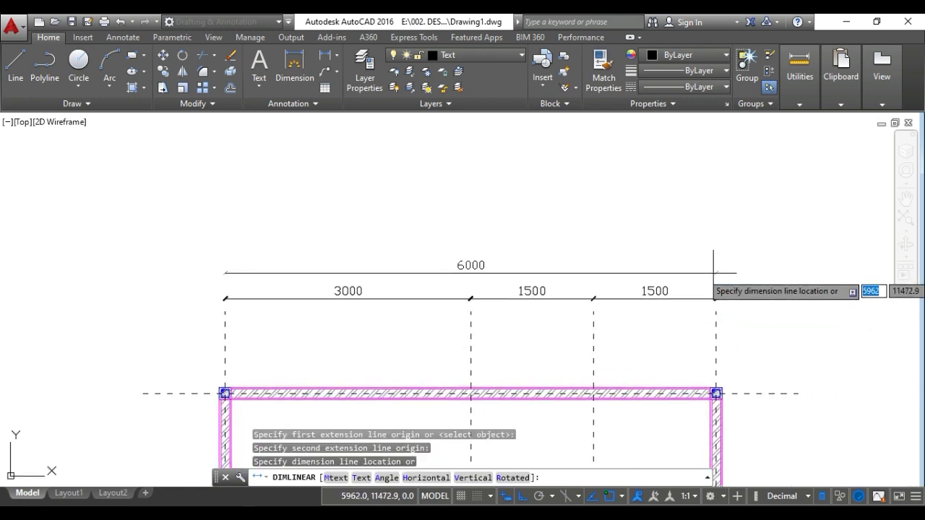
left_click(714, 273)
Add a vertical linear dimension between the ends of the two uppermost horizontal grid lines on the plan's right side.
scroll(665, 340, "down", 2)
mouse_move(662, 346)
middle_mouse_down()
mouse_move(527, 315)
mouse_move(398, 179)
middle_mouse_up()
scroll(527, 315, "down", 2)
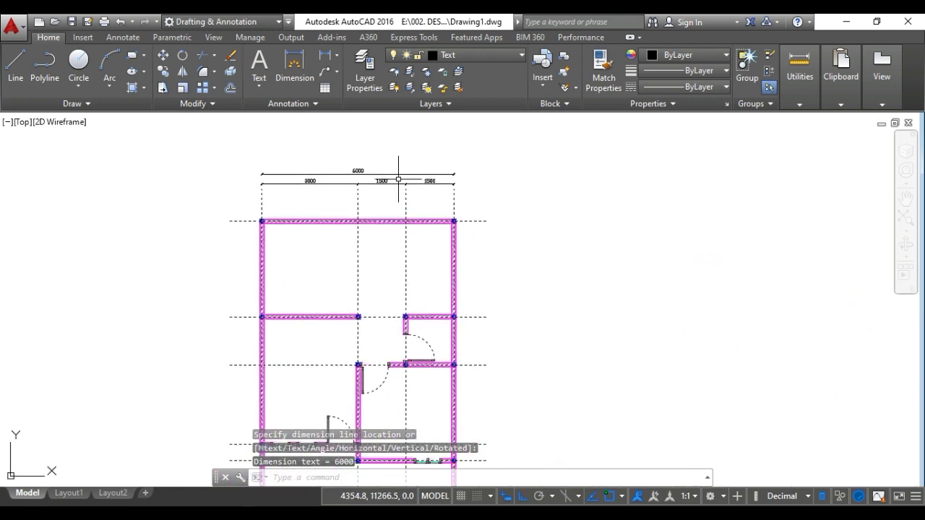
mouse_move(442, 288)
middle_mouse_down()
mouse_move(452, 218)
mouse_move(391, 253)
middle_mouse_up()
key("space")
left_click(395, 185)
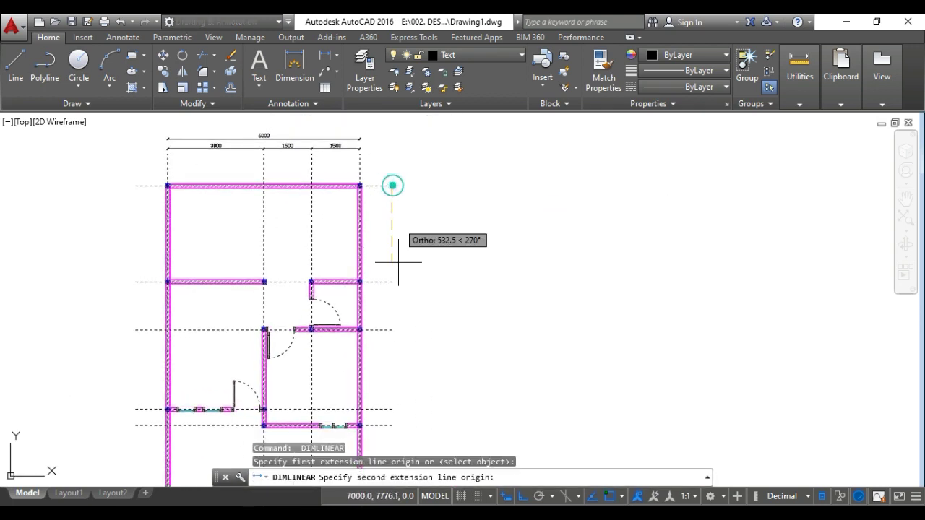
left_click(392, 282)
left_click(403, 281)
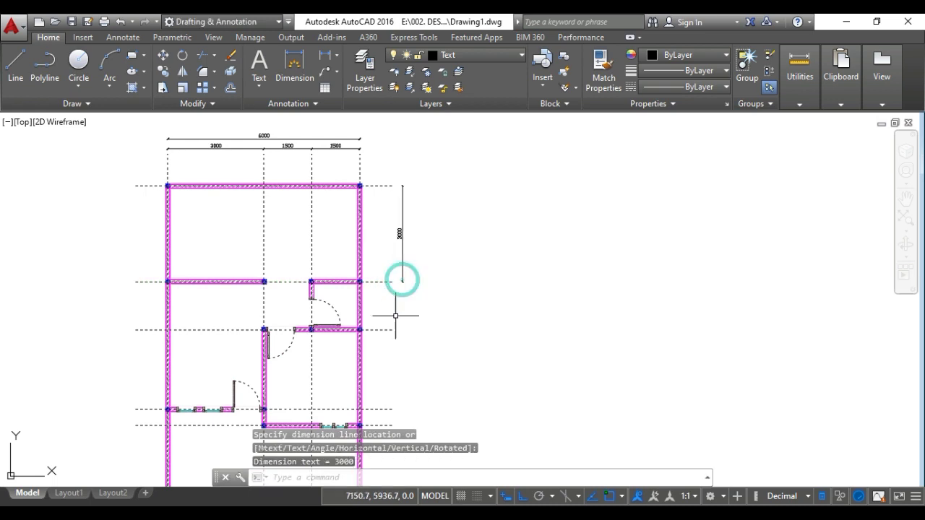
Add a vertical linear dimension between the second and third horizontal grid lines from the top, on the plan's right side.
key("space")
left_click(392, 329)
left_click(392, 282)
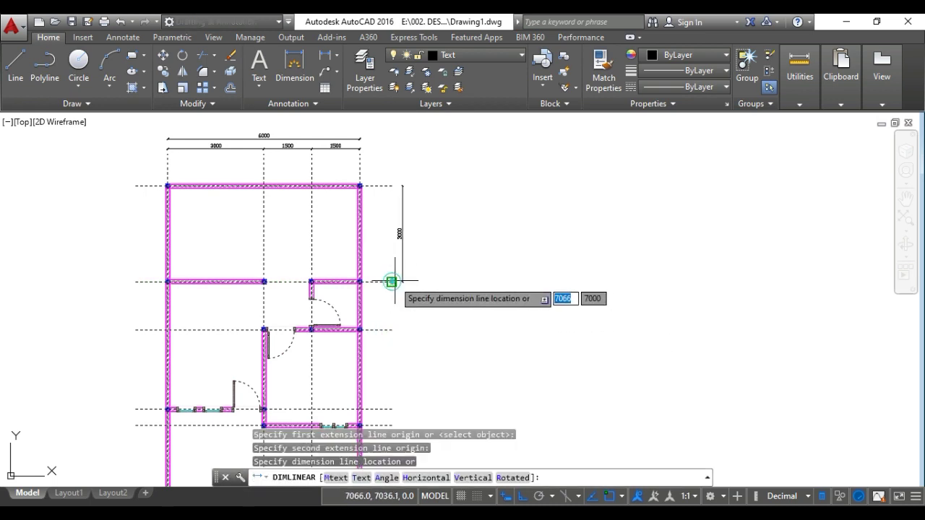
left_click(403, 281)
Stretch the new vertical dimension's line so it aligns with the dimension line directly above it.
middle_click_drag(407, 334, 389, 291)
scroll(389, 249, "up", 5)
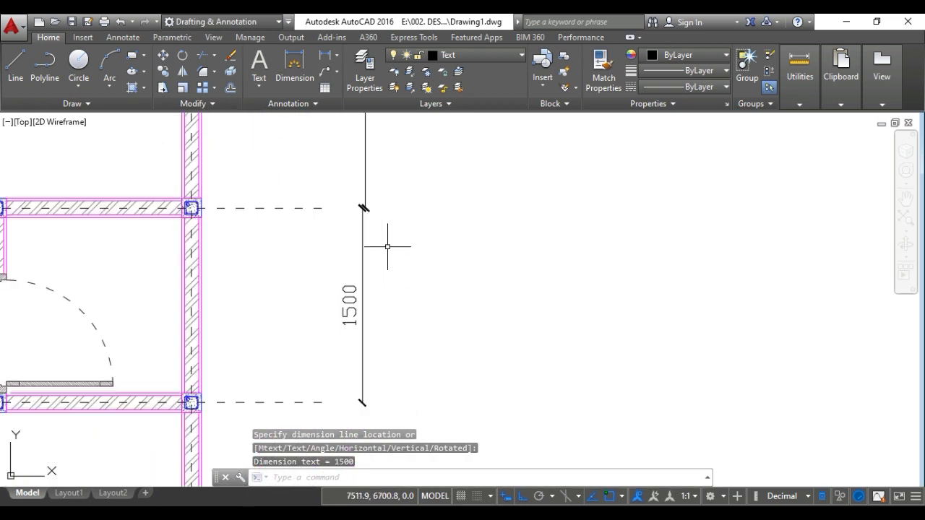
left_click(374, 250)
left_click(341, 230)
scroll(354, 220, "up", 5)
scroll(344, 215, "up", 2)
middle_click_drag(335, 209, 275, 289)
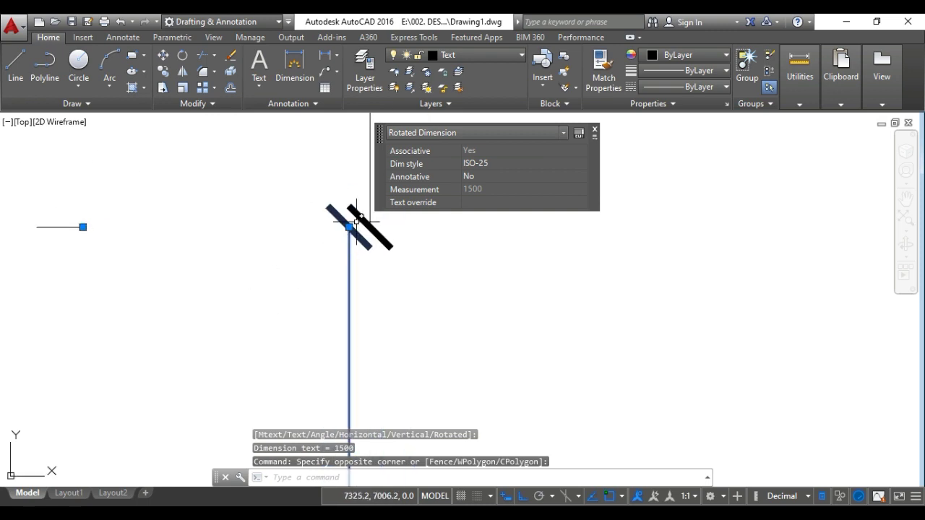
left_click(349, 226)
scroll(310, 296, "down", 10)
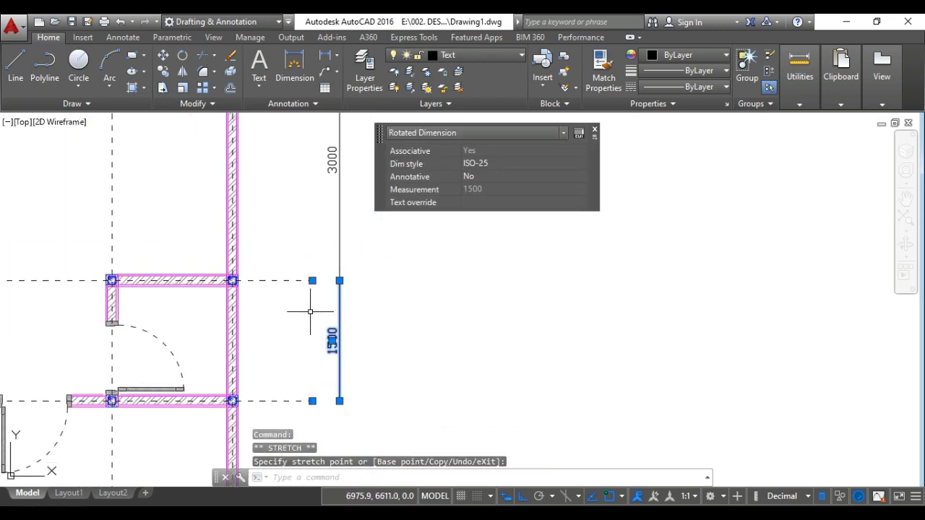
middle_click_drag(310, 292, 312, 230)
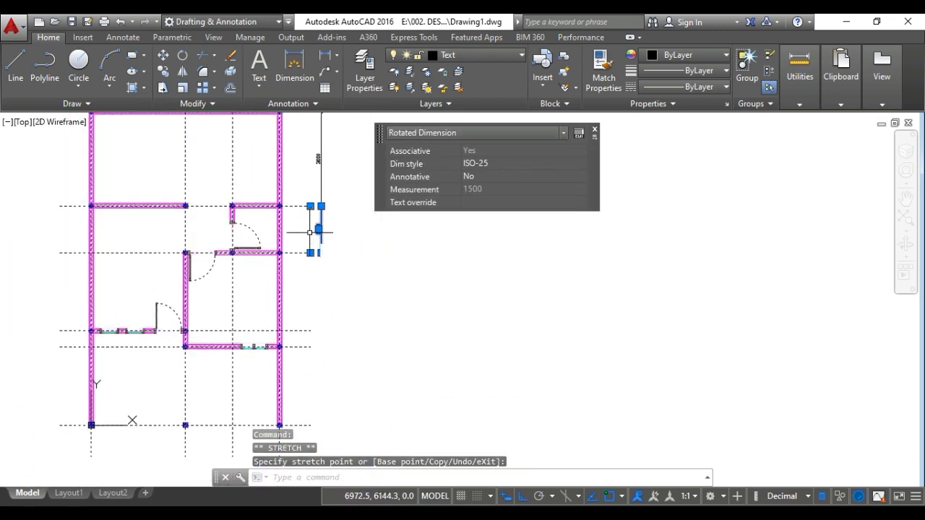
key("Escape")
key("Escape")
Add a vertical linear dimension between the third and fourth horizontal grid lines, in line with the dimensions above it.
type("dli")
key("Return")
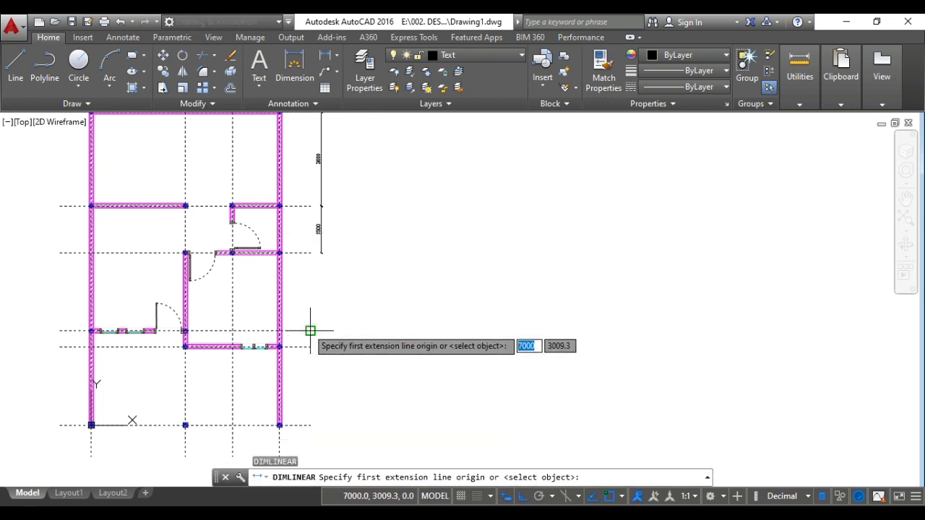
left_click(310, 330)
left_click(311, 253)
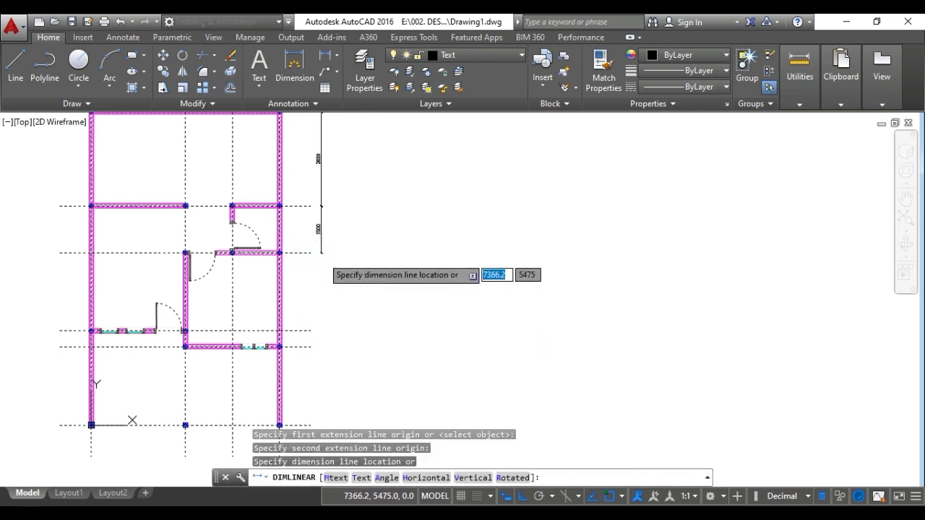
left_click(321, 253)
Add a vertical linear dimension between the fourth and fifth horizontal grid lines, in line with the dimensions above it.
key("Return")
left_click(310, 347)
left_click(310, 330)
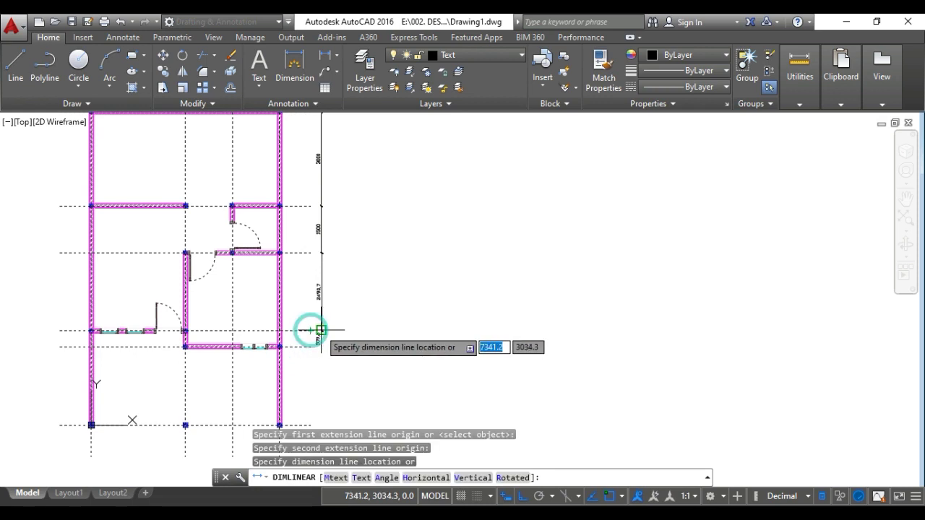
scroll(321, 330, "up", 5)
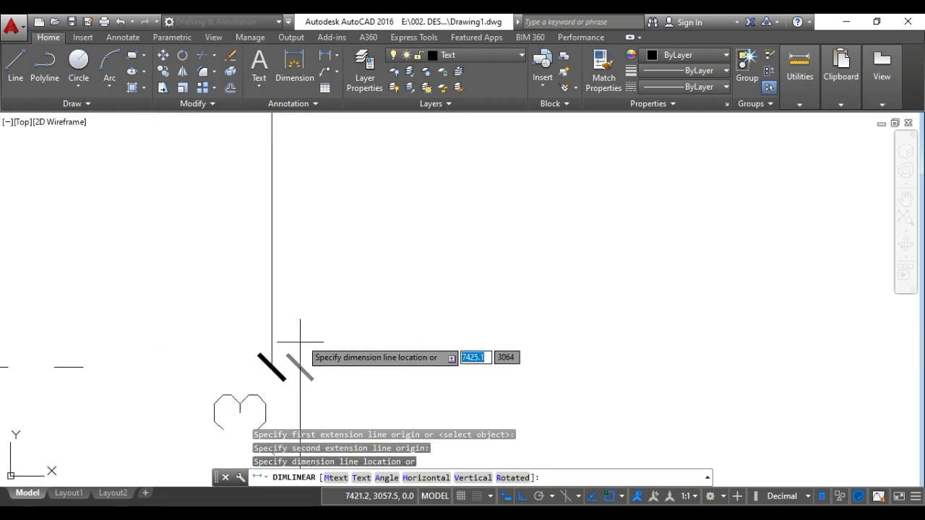
left_click(272, 368)
scroll(271, 368, "down", 3)
scroll(321, 239, "up", 6)
left_click(309, 302)
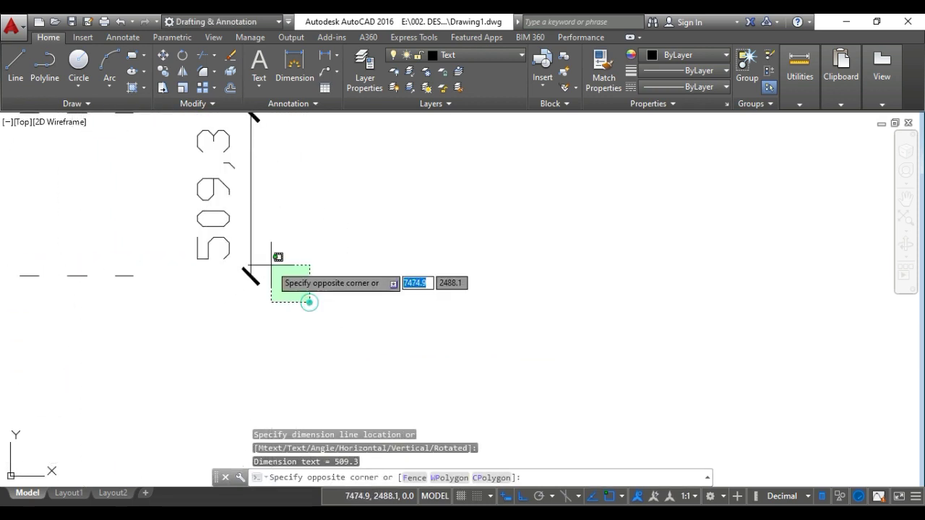
left_click(228, 248)
middle_click_drag(156, 186, 236, 311)
key("Escape")
key("Escape")
key("Escape")
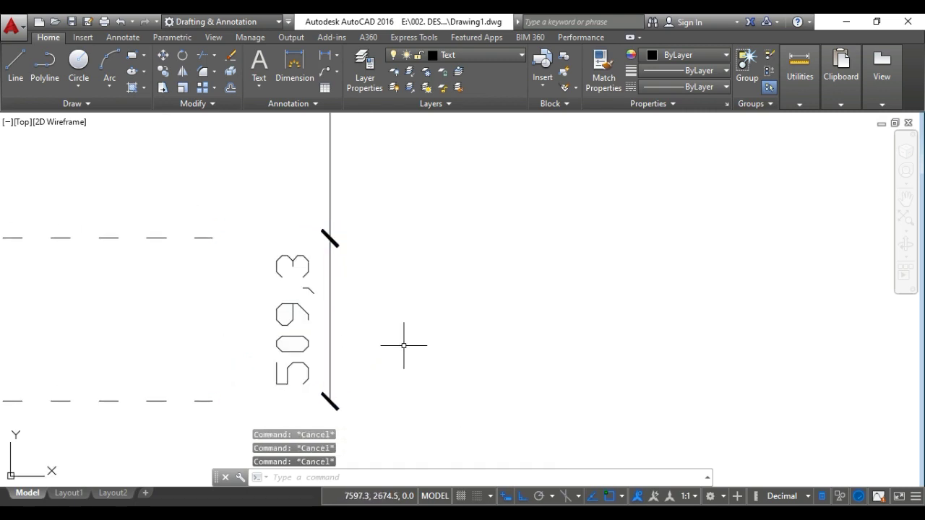
Erase the vertical dimension between the fourth and fifth horizontal grid lines.
type("e")
key("Return")
left_click(296, 294)
key("Return")
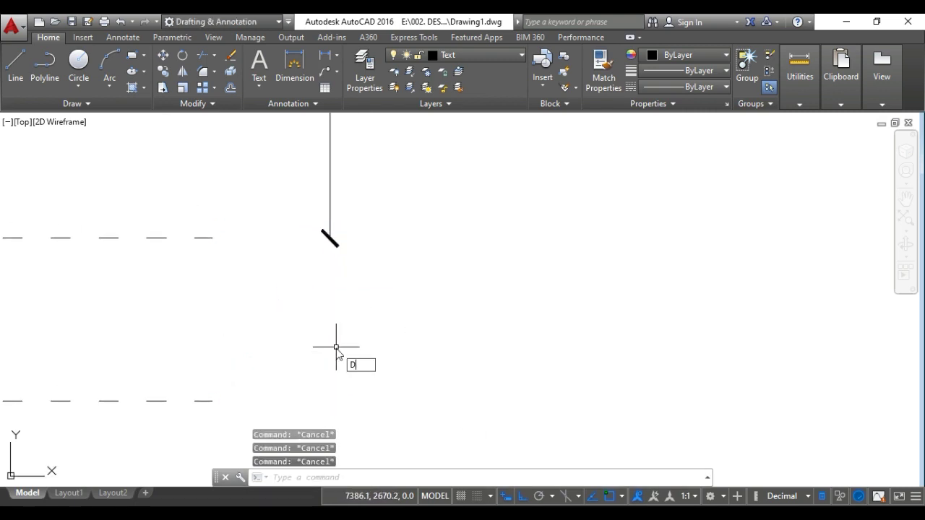
Dimension the fourth-to-fifth horizontal grid line spacing again on the plan's right side, aligned with the dimension line above.
type("DLi")
key("Return")
left_click(212, 400)
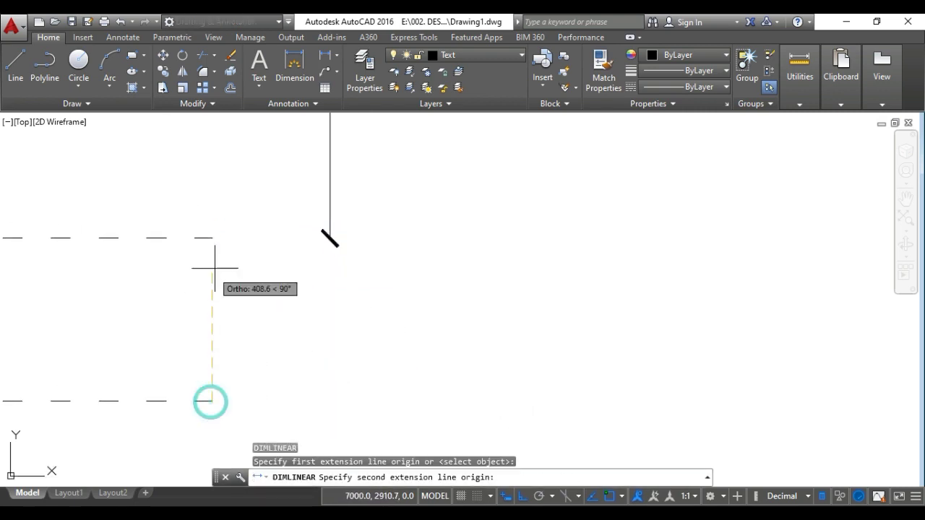
left_click(212, 237)
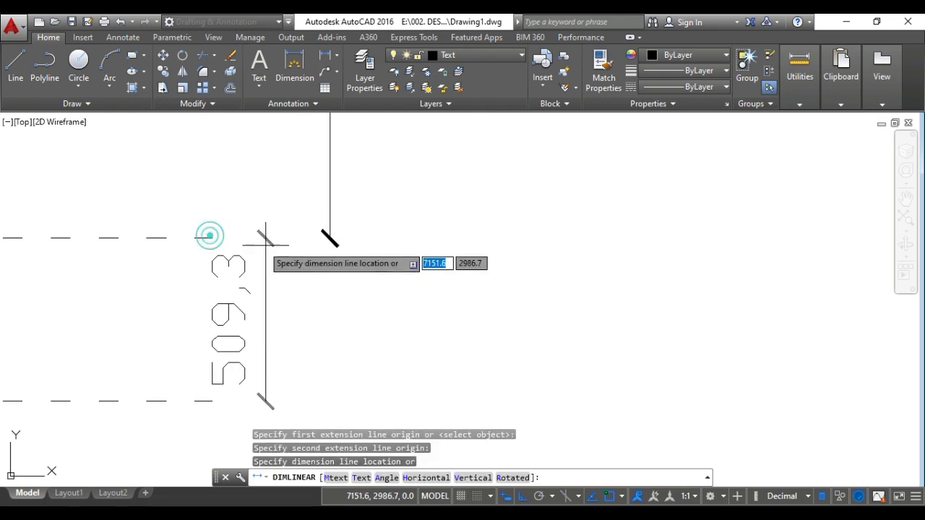
left_click(329, 238)
scroll(326, 239, "down", 3)
scroll(330, 303, "up", 5)
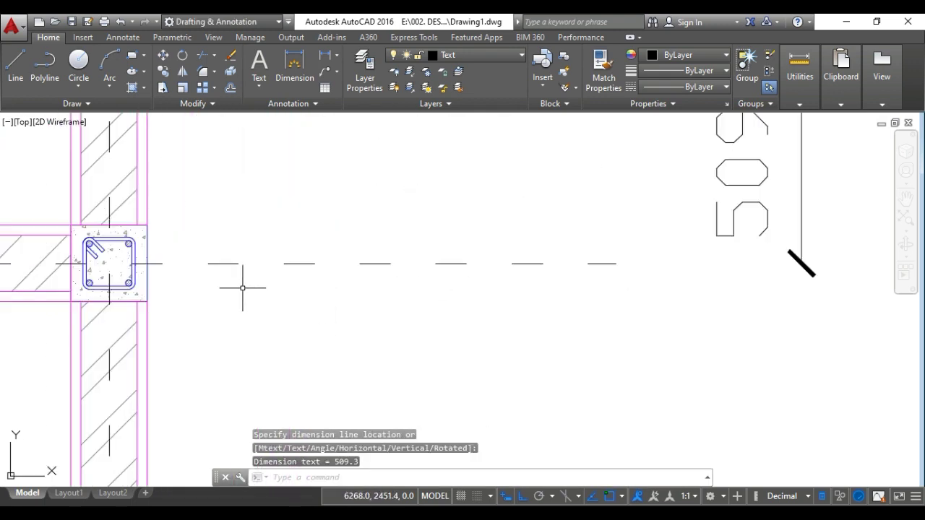
Try to move the fifth horizontal grid line onto the midpoint of the right column's outer edge.
key("Escape")
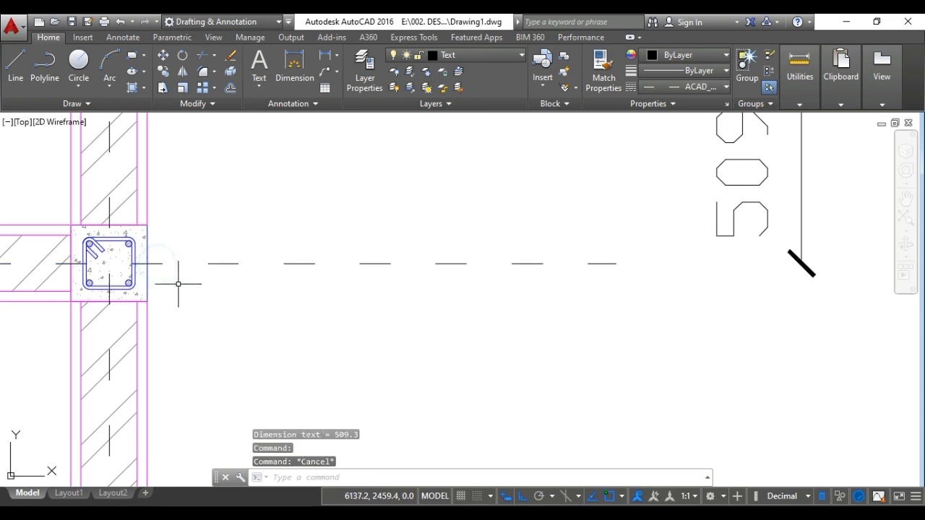
type("M")
key("Return")
left_click(172, 290)
left_click(155, 257)
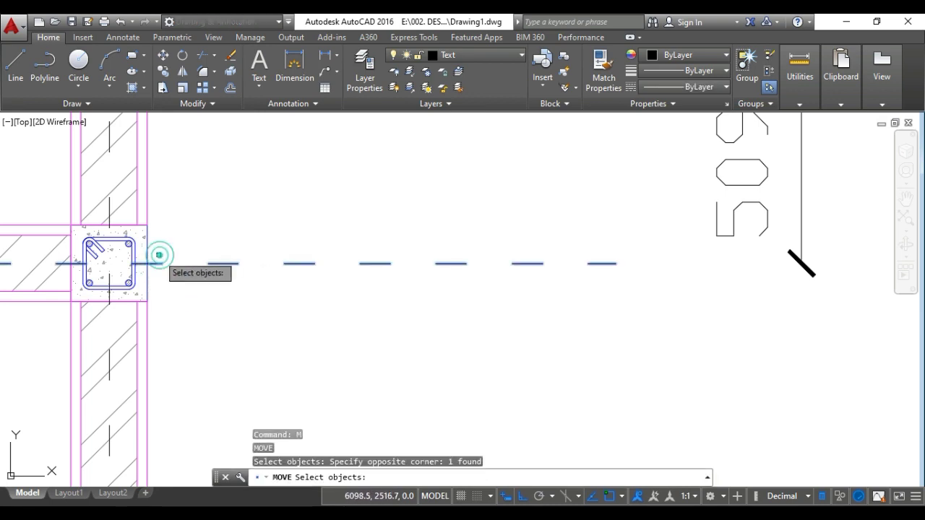
key("Return")
left_click(146, 263)
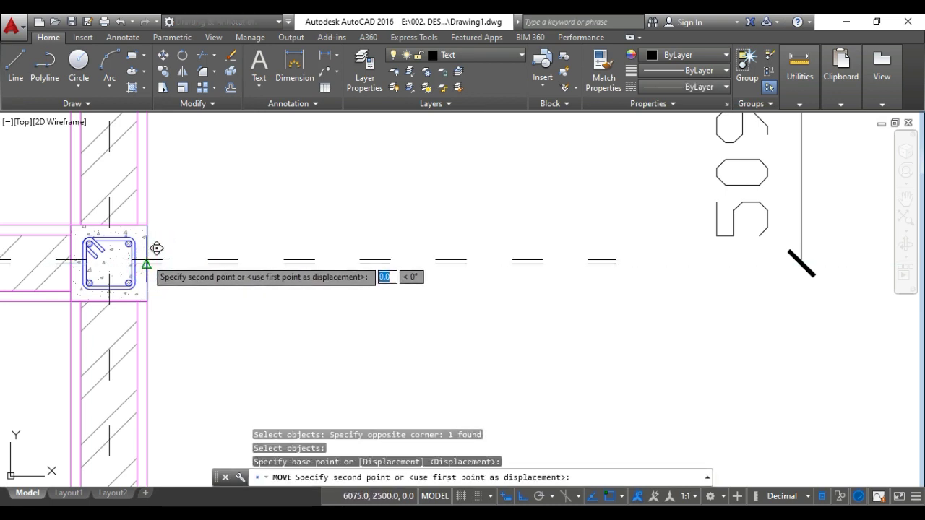
left_click(146, 260)
scroll(576, 314, "down", 8)
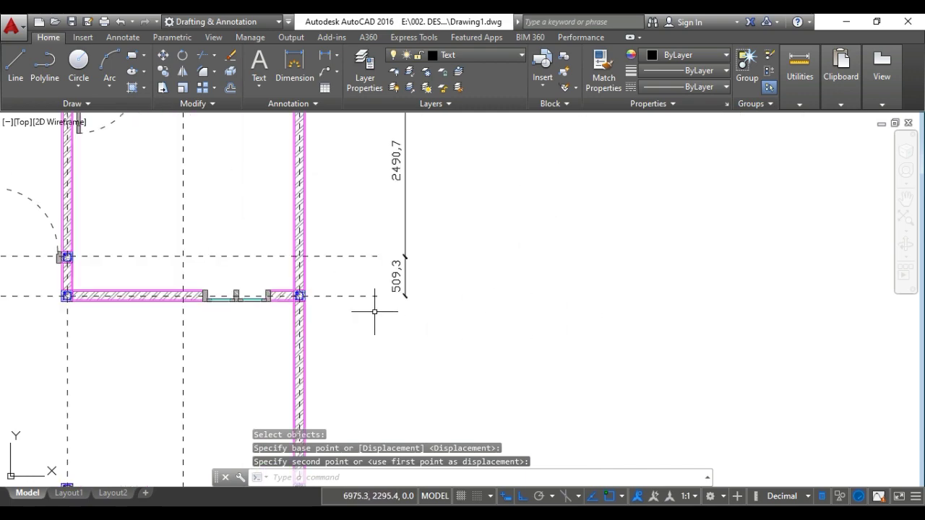
key("Escape")
key("Escape")
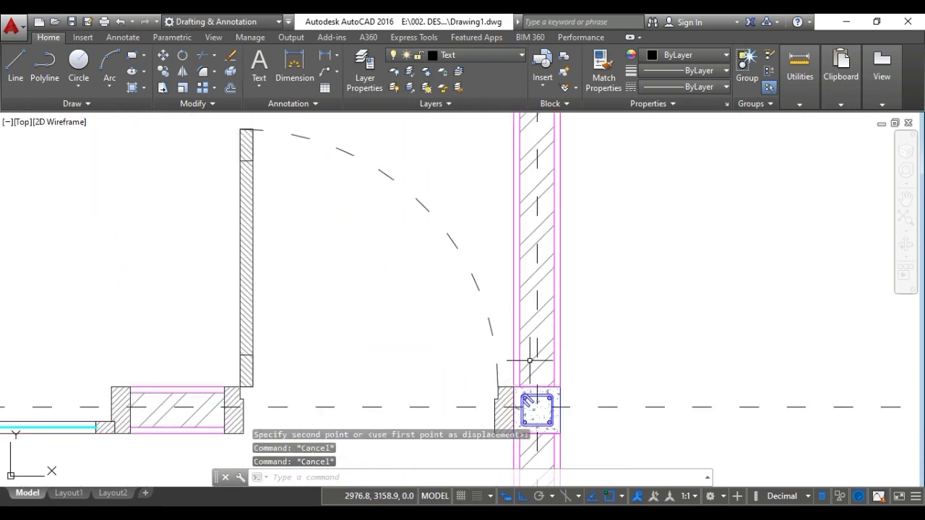
Move the fourth horizontal grid line from its intersection with the column's right edge to that edge's midpoint.
middle_click_drag(546, 368, 333, 278)
left_click(470, 359)
left_click(381, 279)
scroll(353, 330, "up", 3)
key("Escape")
key("Escape")
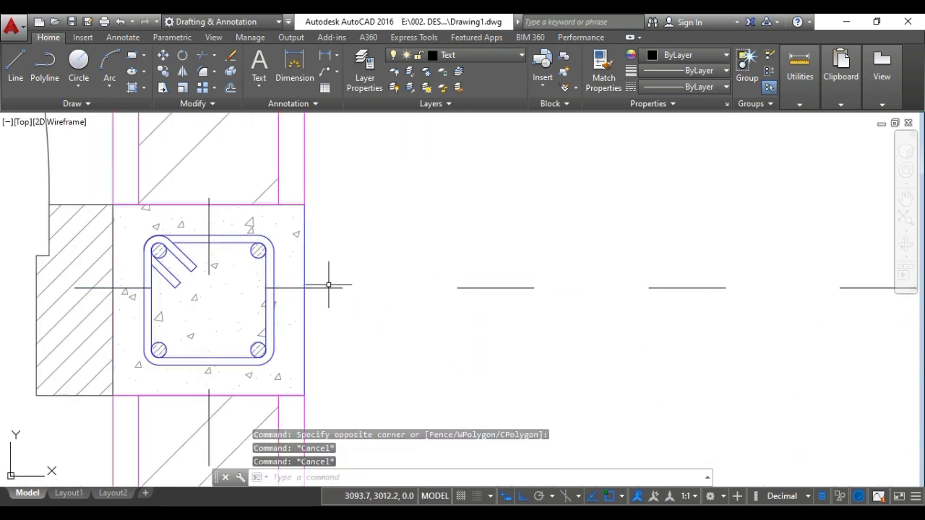
left_click(333, 295)
left_click(325, 279)
type("M")
key("Return")
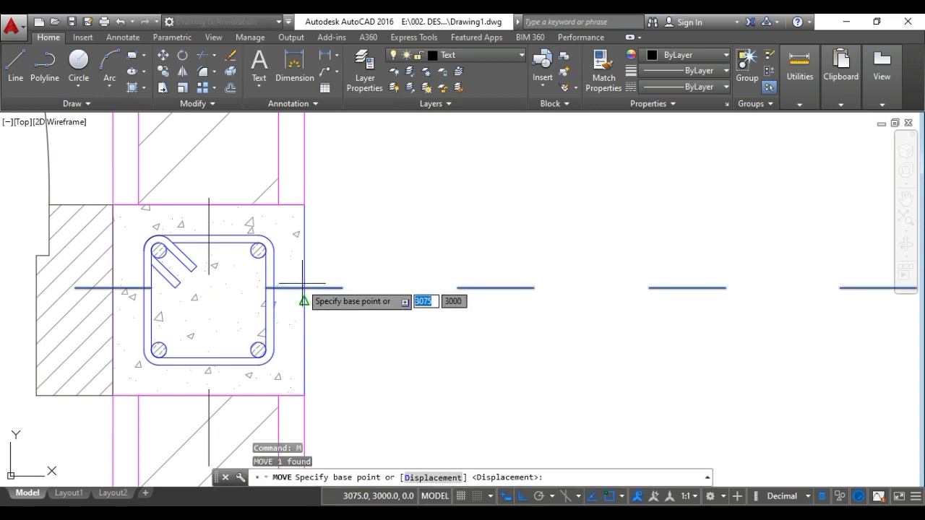
scroll(306, 291, "up", 3)
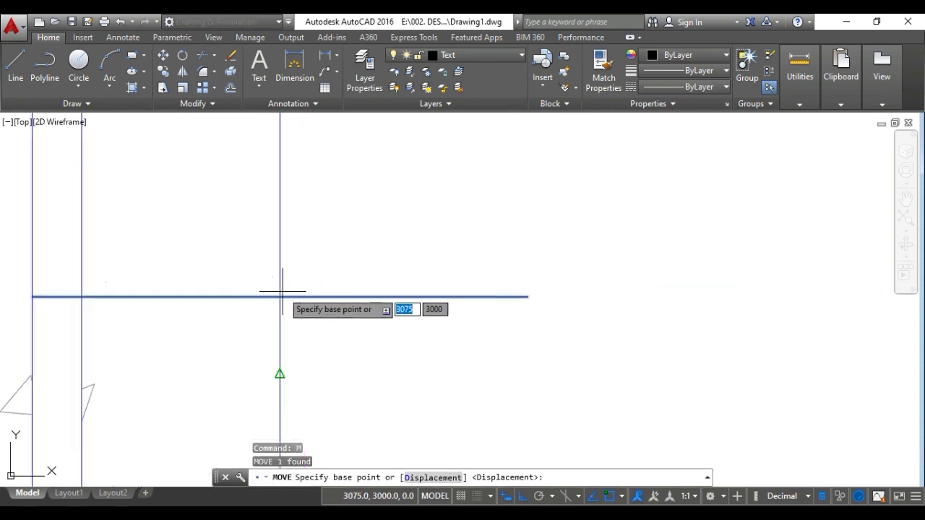
right_click(281, 289, "shift")
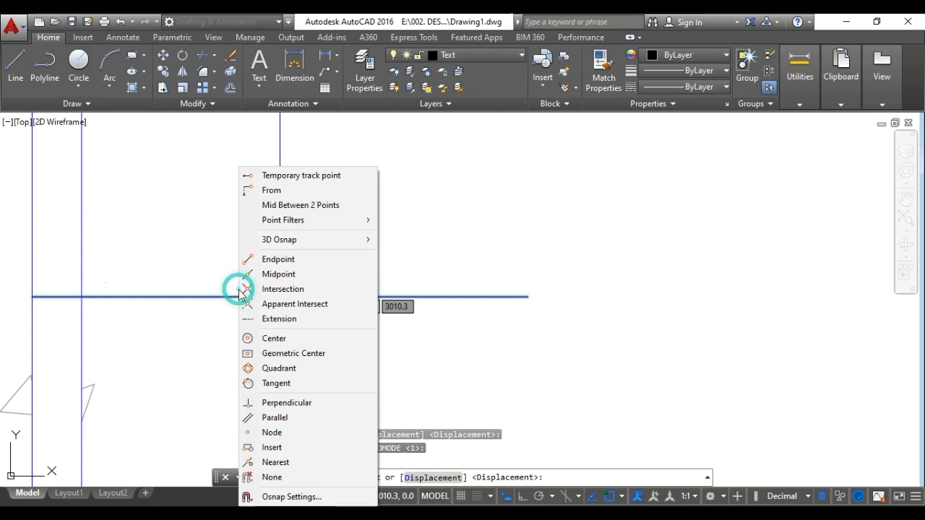
left_click(289, 289)
left_click(280, 297)
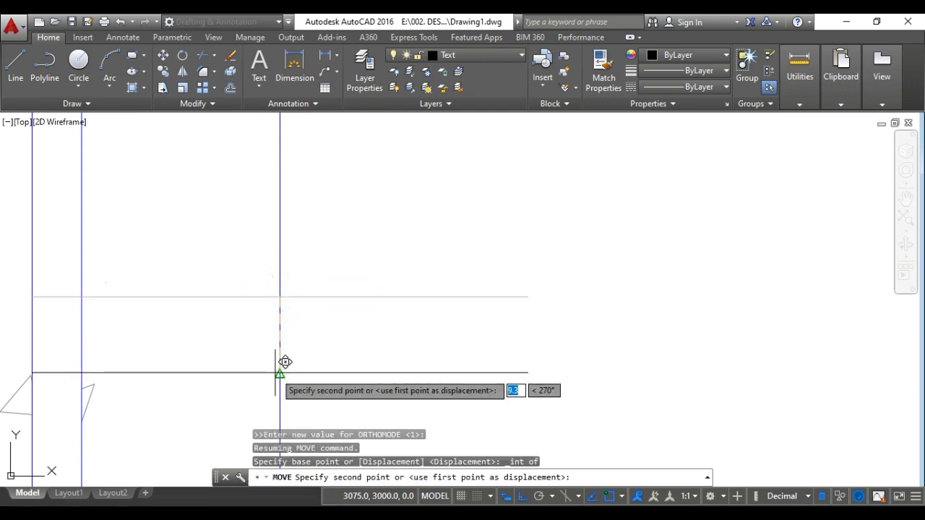
left_click(279, 373)
scroll(296, 344, "down", 12)
middle_click_drag(424, 329, 290, 326)
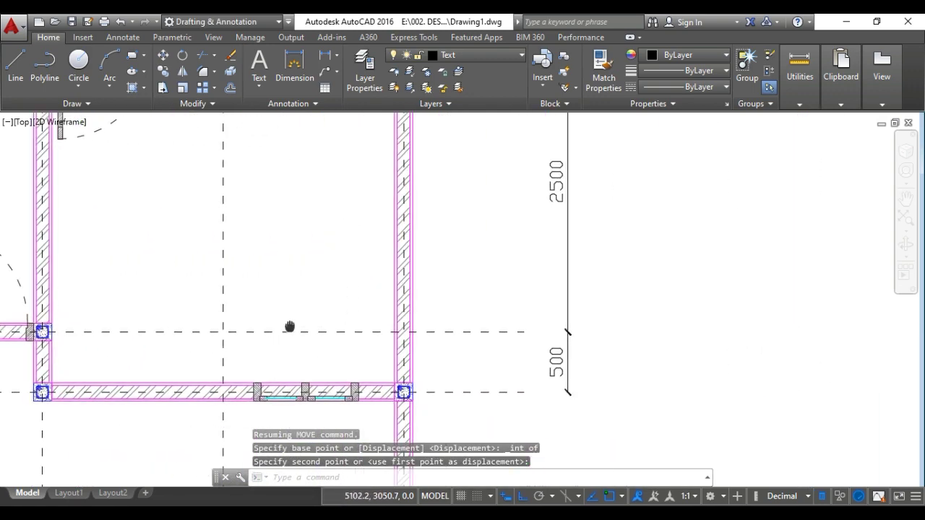
Add a vertical linear dimension between the fifth and lowest horizontal grid lines, in line with the dimensions above it.
scroll(289, 326, "down", 4)
key("Escape")
key("Escape")
key("Escape")
type("D")
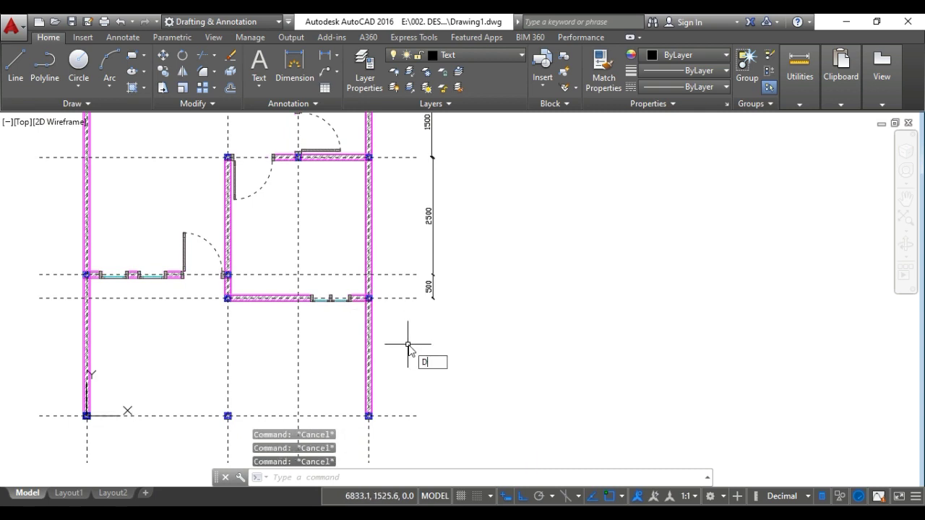
type("IMLI")
key("Return")
left_click(415, 298)
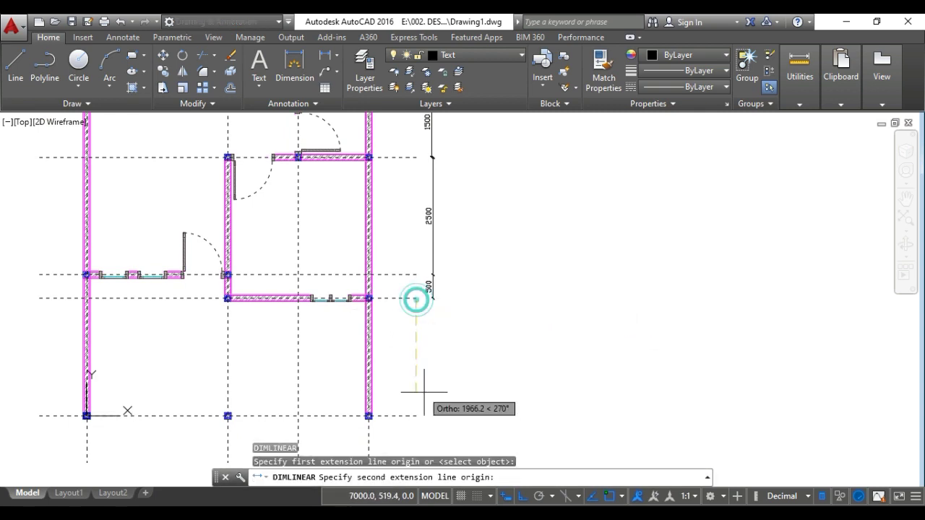
left_click(416, 415)
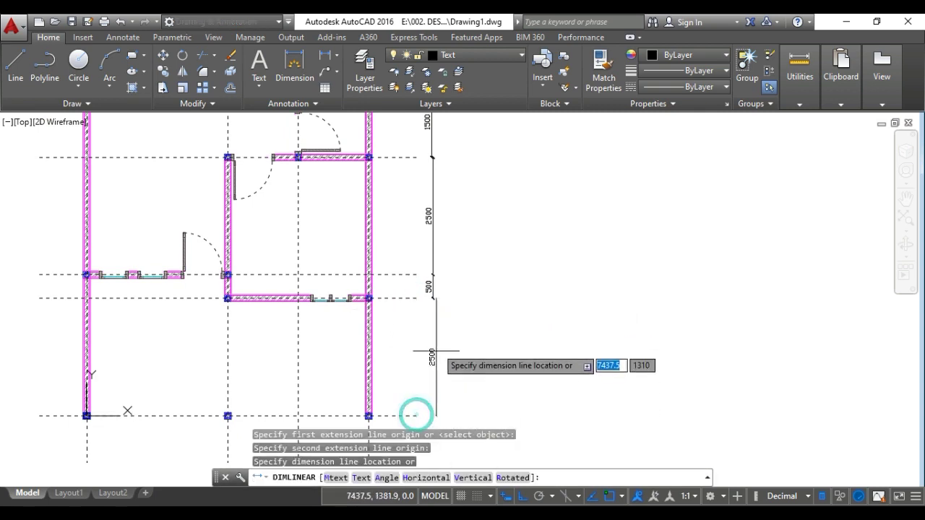
scroll(434, 298, "up", 8)
scroll(431, 292, "down", 8)
left_click(430, 290)
scroll(419, 310, "down", 6)
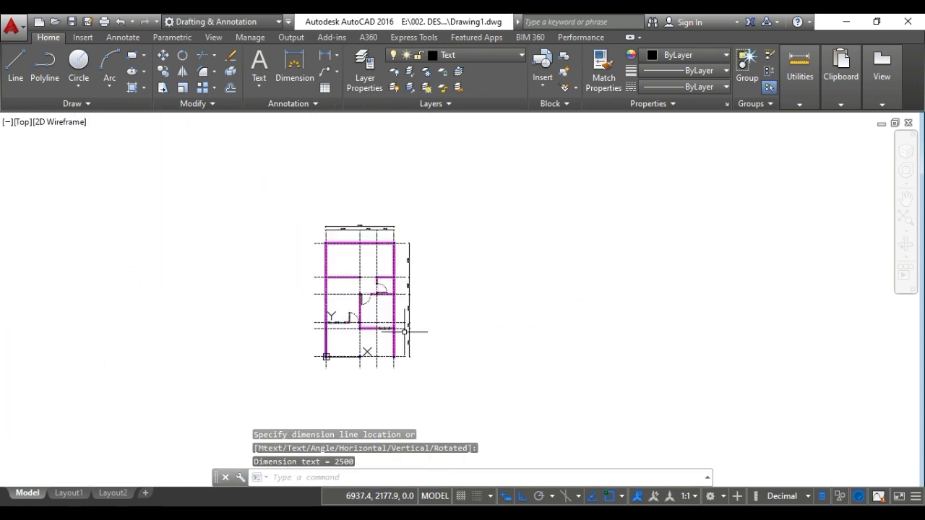
scroll(405, 331, "up", 5)
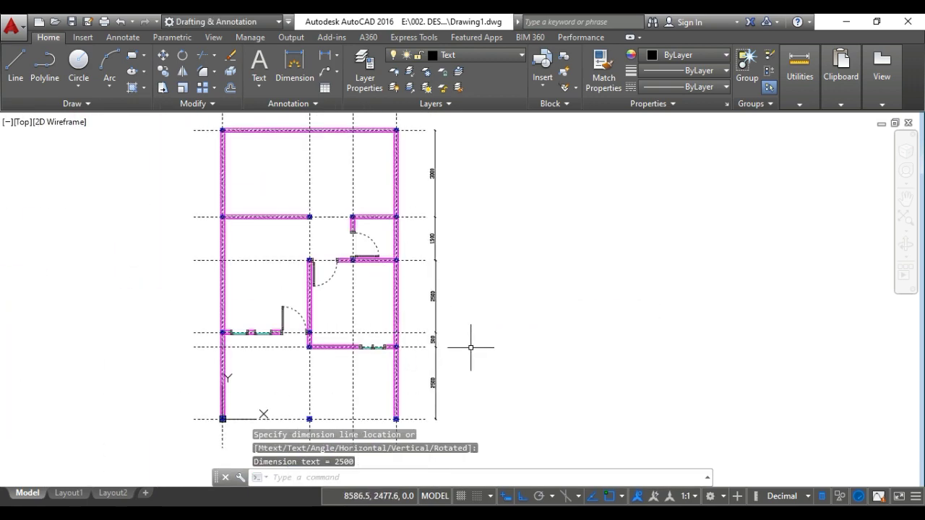
Add an overall vertical linear dimension from the lowest to the uppermost horizontal grid line, outside the right-hand dimension chain.
key("Escape")
key("Escape")
key("Escape")
type("D")
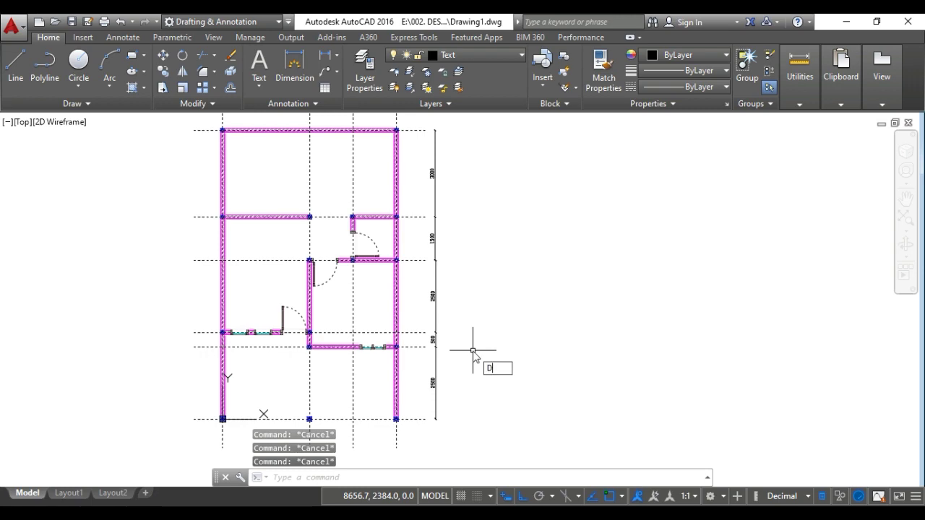
type("IMLI")
key("Return")
scroll(433, 406, "up", 6)
left_click(405, 457)
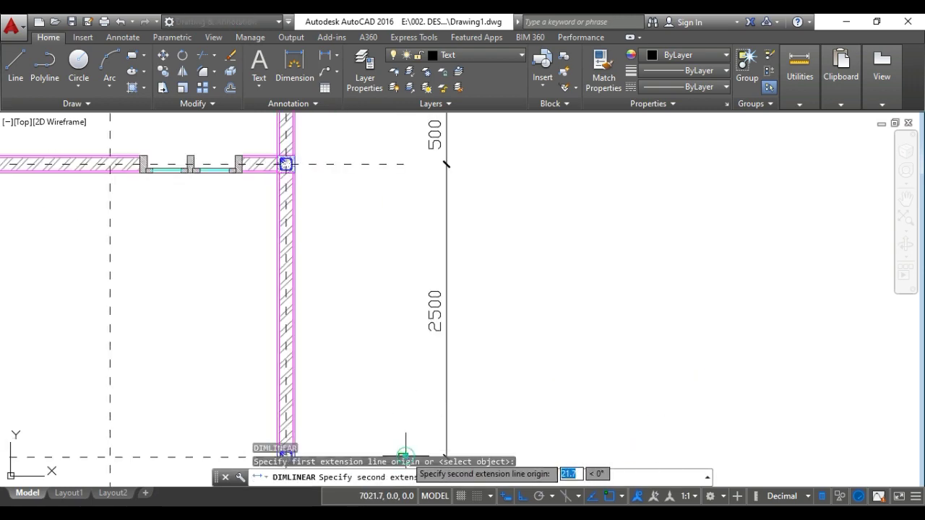
scroll(406, 457, "down", 5)
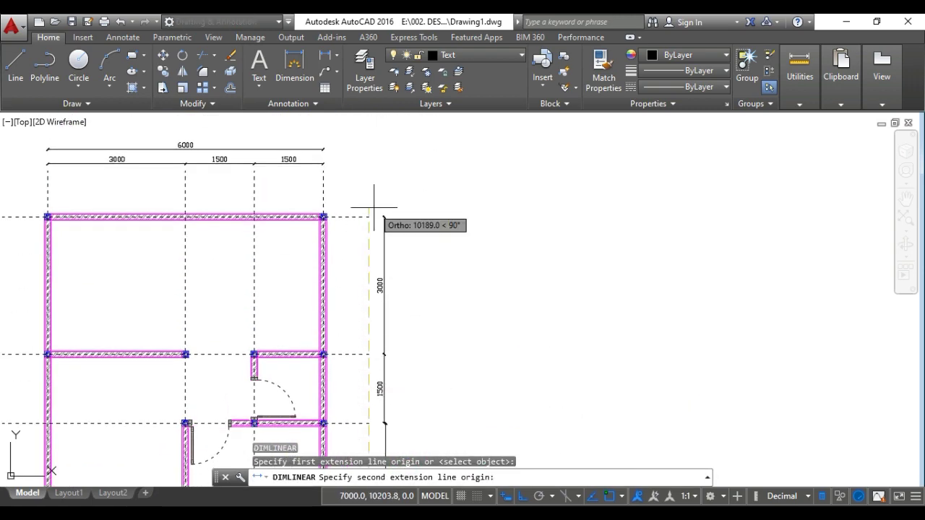
left_click(369, 210)
left_click(399, 231)
Stretch the dimension line between the second and third horizontal grid lines into alignment with the dimension line below it.
middle_click_drag(394, 295, 397, 156)
left_click(391, 253)
left_click(382, 260)
scroll(388, 272, "up", 8)
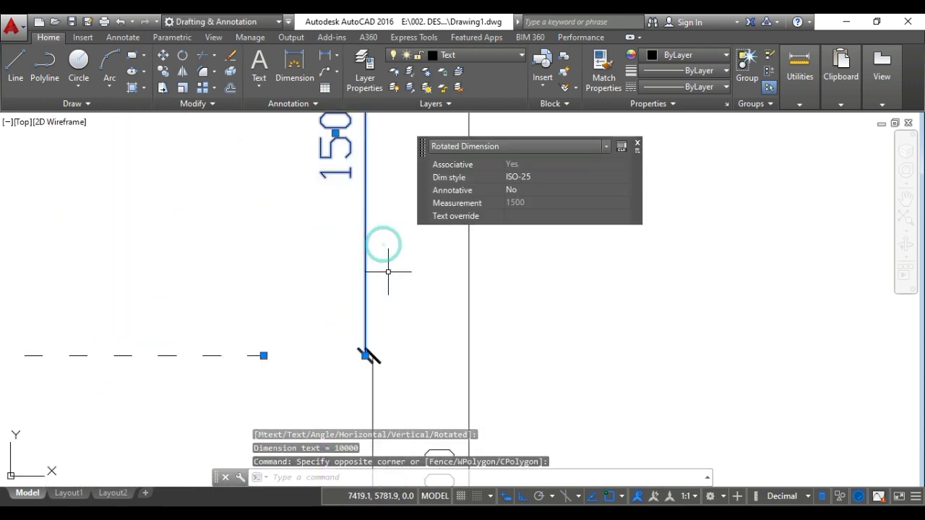
left_click(366, 356)
scroll(365, 292, "down", 6)
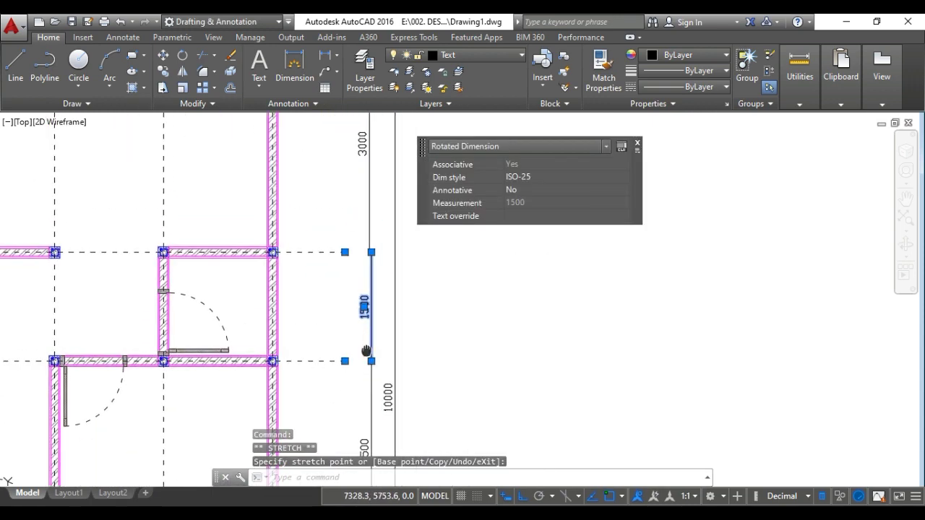
key("Escape")
Stretch the uppermost vertical dimension's line in the right-hand chain into alignment with the dimension line below it.
left_click(352, 279)
left_click(329, 249)
scroll(352, 333, "up", 3)
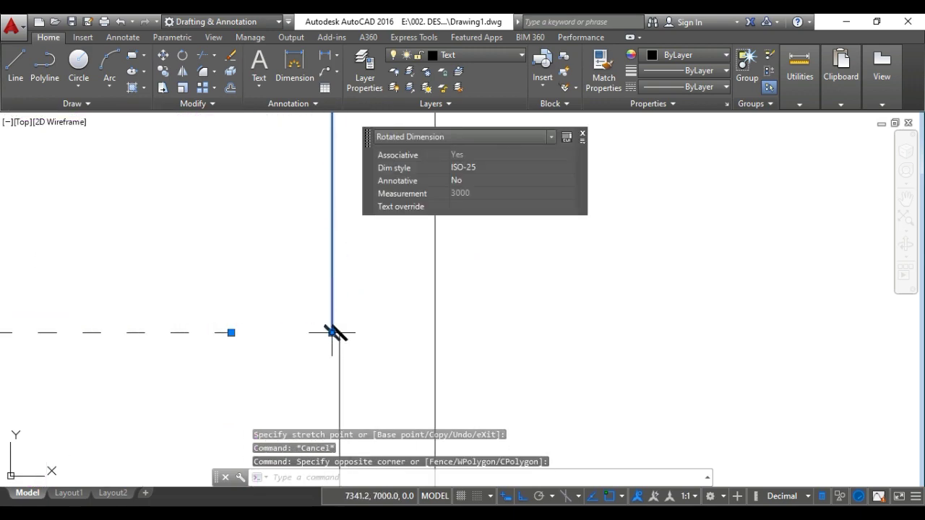
left_click(331, 332)
scroll(346, 324, "down", 5)
middle_click_drag(346, 324, 388, 315)
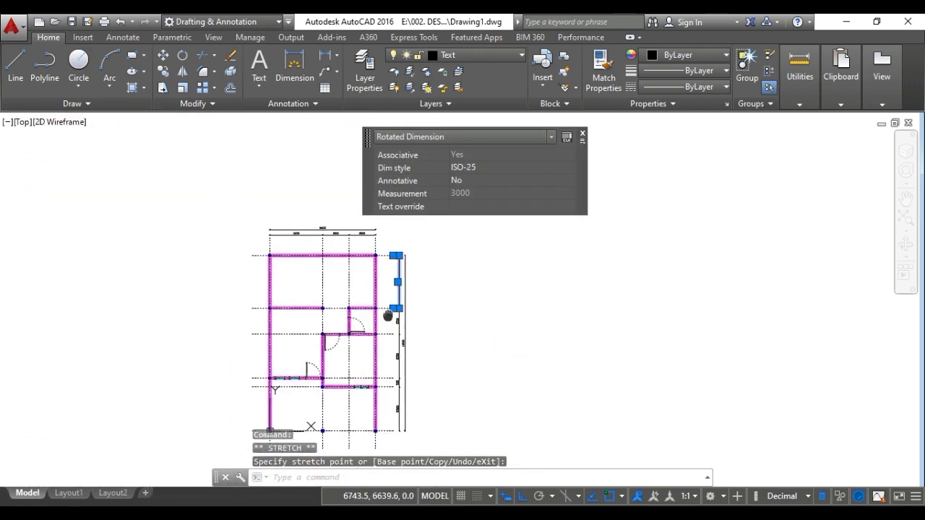
key("Escape")
key("Escape")
key("Escape")
Mirror the six right-hand vertical dimensions to the plan's left side about the vertical grid line through the lower middle column, keeping the originals.
key("Return")
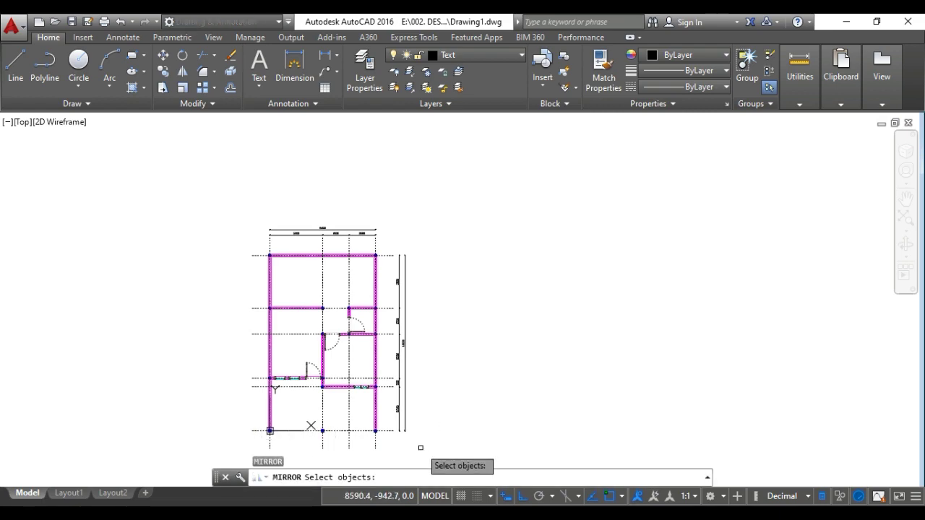
left_click(419, 441)
left_click(402, 221)
scroll(367, 331, "up", 4)
scroll(366, 333, "up", 1)
middle_click_drag(353, 325, 443, 180)
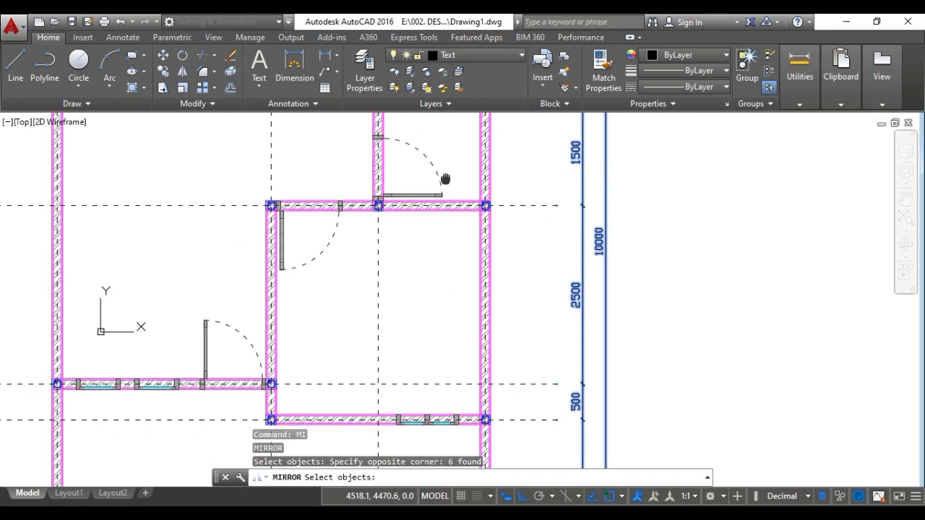
scroll(405, 214, "down", 2)
scroll(349, 375, "up", 2)
scroll(359, 328, "up", 3)
key("Return")
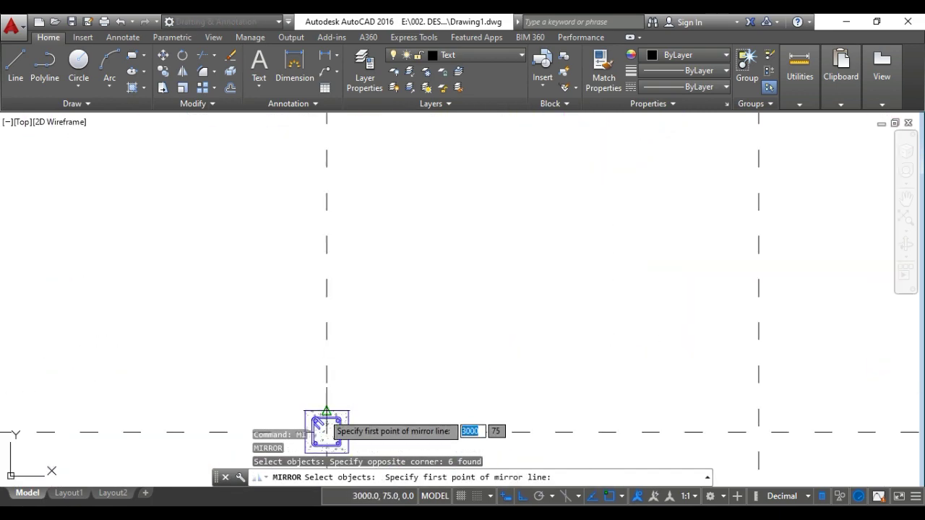
left_click(327, 432)
left_click(354, 201)
scroll(368, 239, "down", 5)
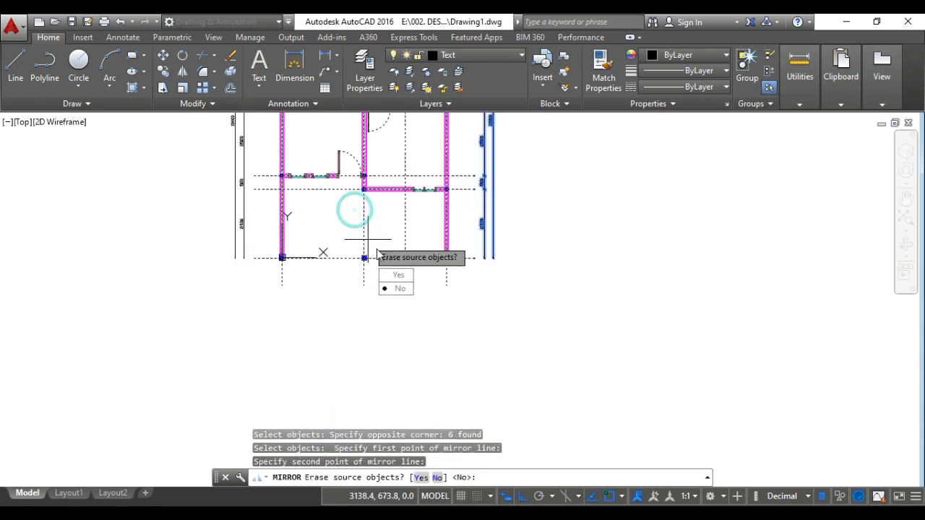
left_click(405, 288)
scroll(354, 209, "down", 3)
middle_click_drag(344, 145, 346, 206)
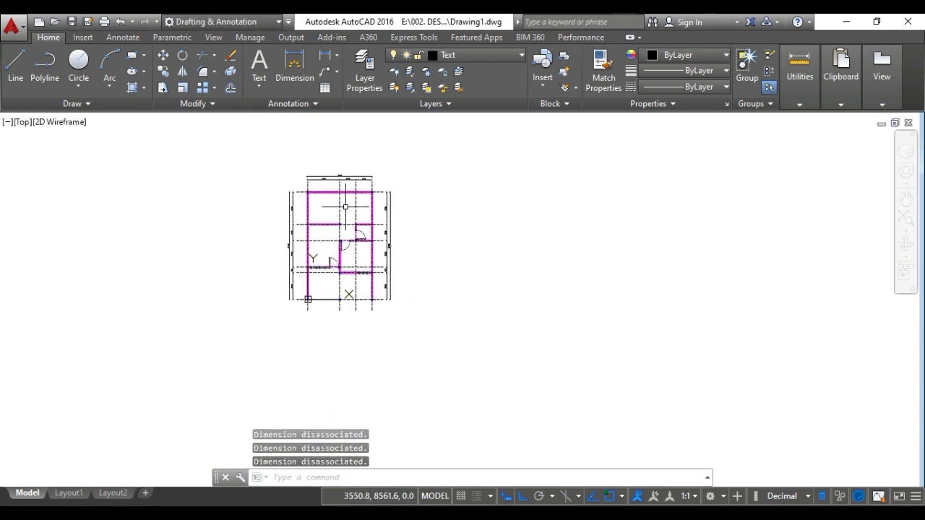
scroll(345, 206, "up", 4)
middle_click_drag(420, 142, 427, 200)
scroll(427, 200, "up", 2)
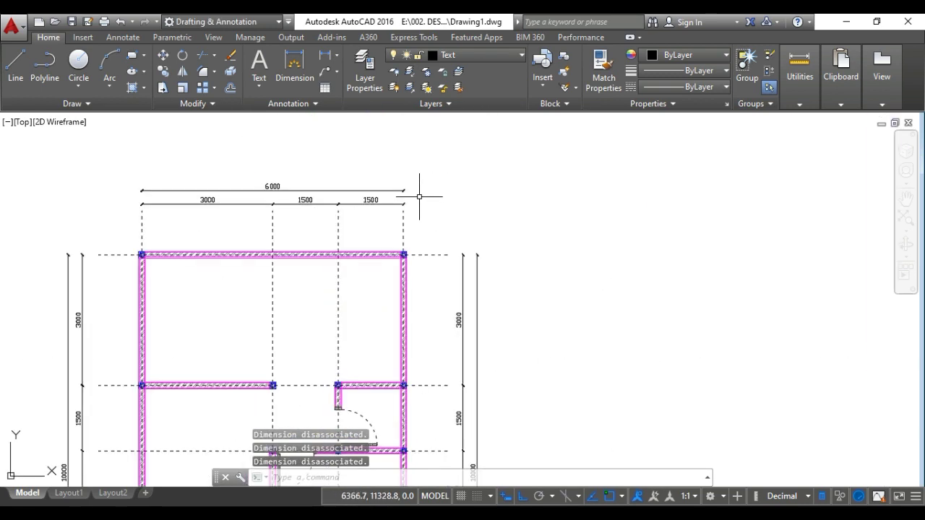
key("Return")
key("Escape")
key("Escape")
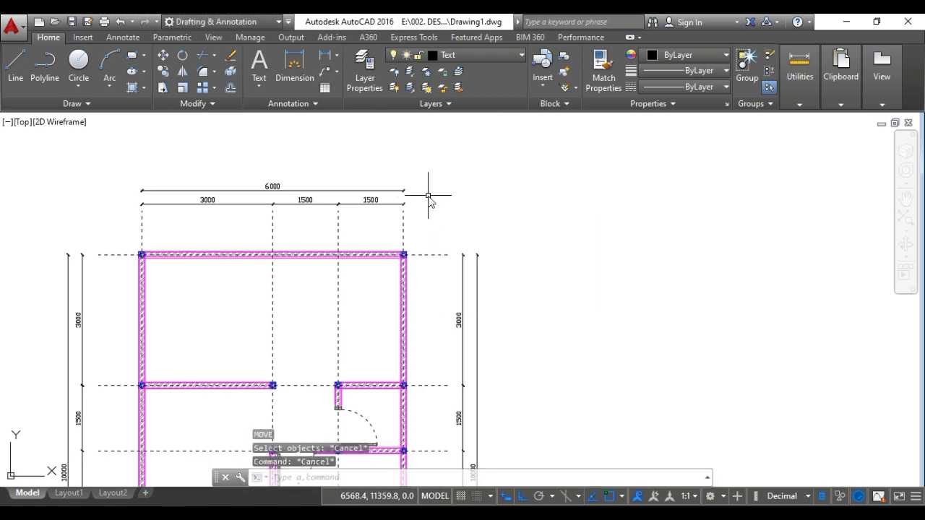
Mirror the four dimensions above the plan to below it about a horizontal line through the left wall's midpoint, keeping the originals.
type("MI")
key("Return")
left_click(424, 195)
left_click(145, 167)
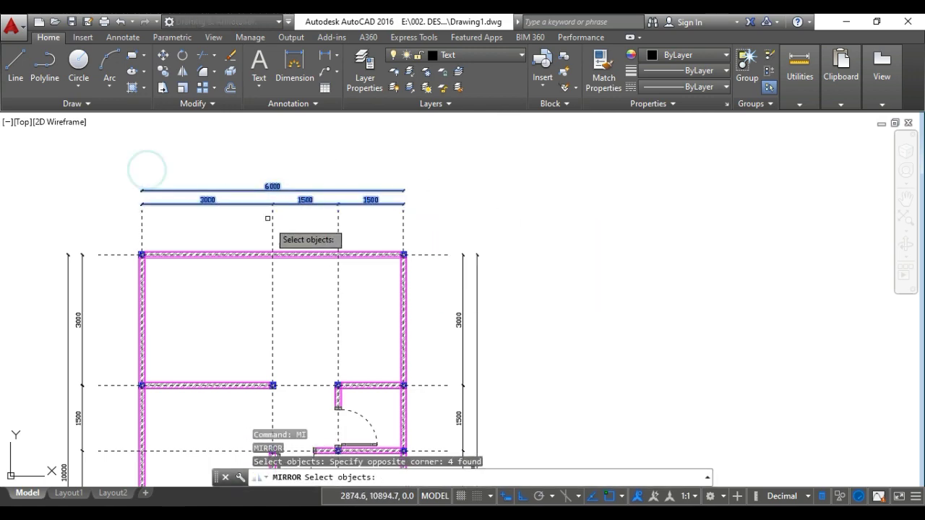
scroll(265, 212, "down", 2)
middle_click_drag(270, 230, 287, 114)
scroll(297, 306, "up", 6)
scroll(301, 321, "down", 6)
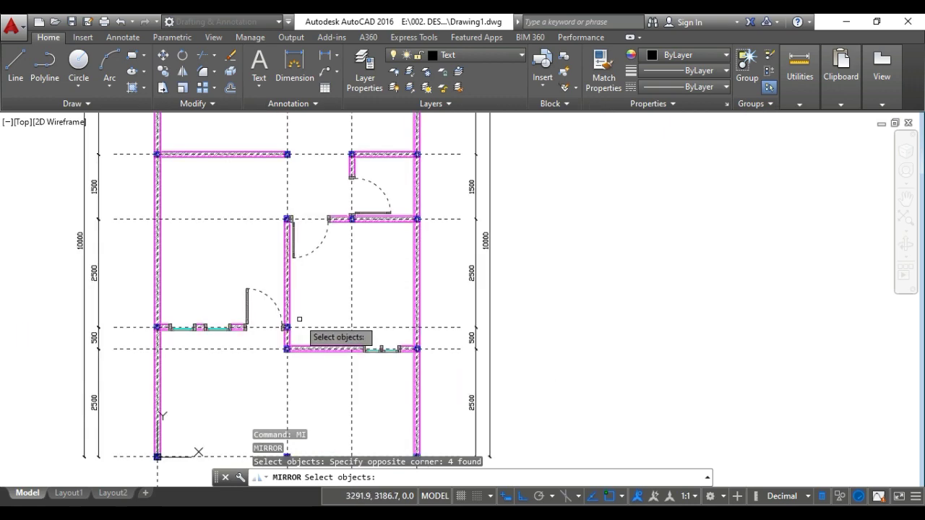
middle_click_drag(302, 332, 305, 376)
scroll(256, 326, "up", 1)
scroll(253, 314, "up", 3)
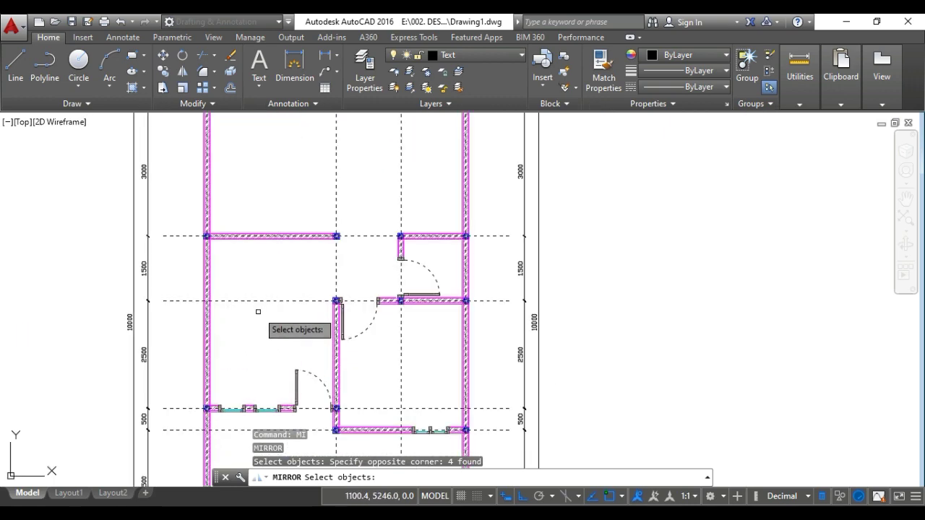
key("Return")
scroll(207, 310, "up", 5)
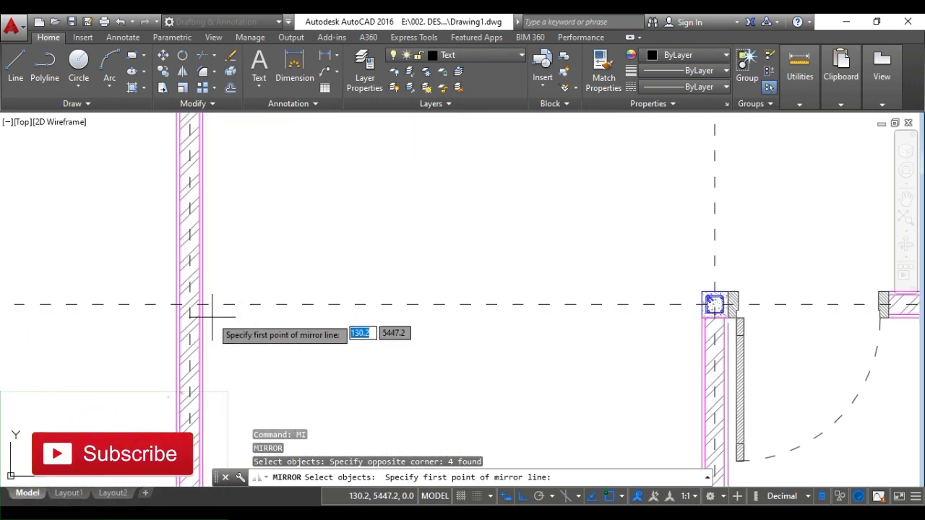
left_click(202, 383)
scroll(444, 392, "down", 5)
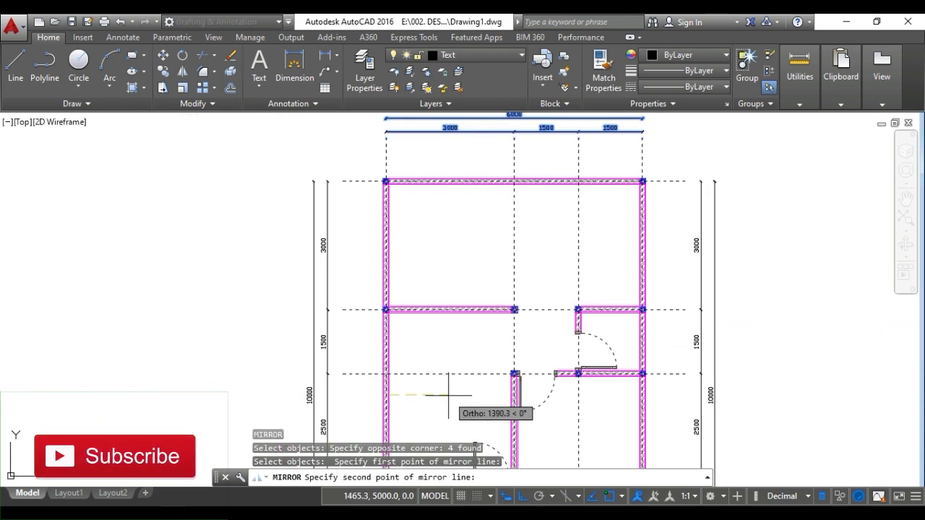
middle_click_drag(415, 303, 401, 262)
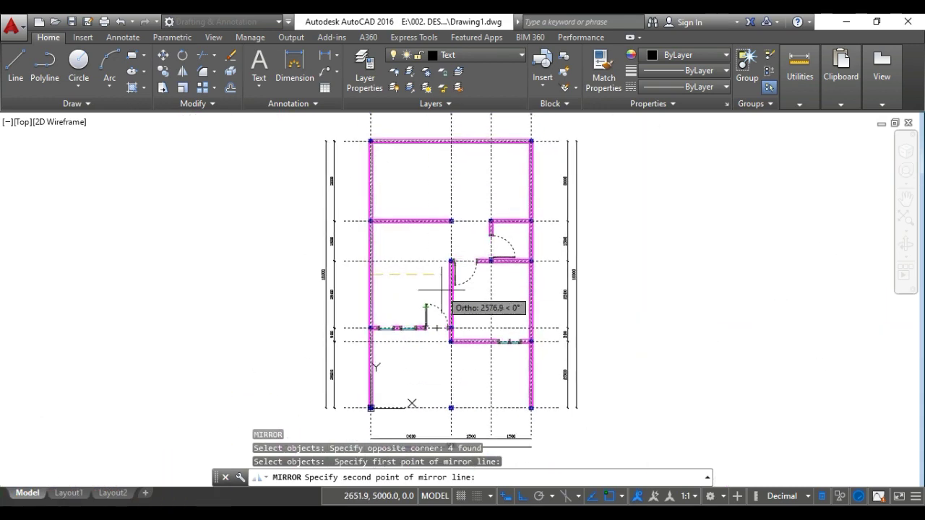
left_click(430, 290)
key("Return")
scroll(332, 348, "down", 2)
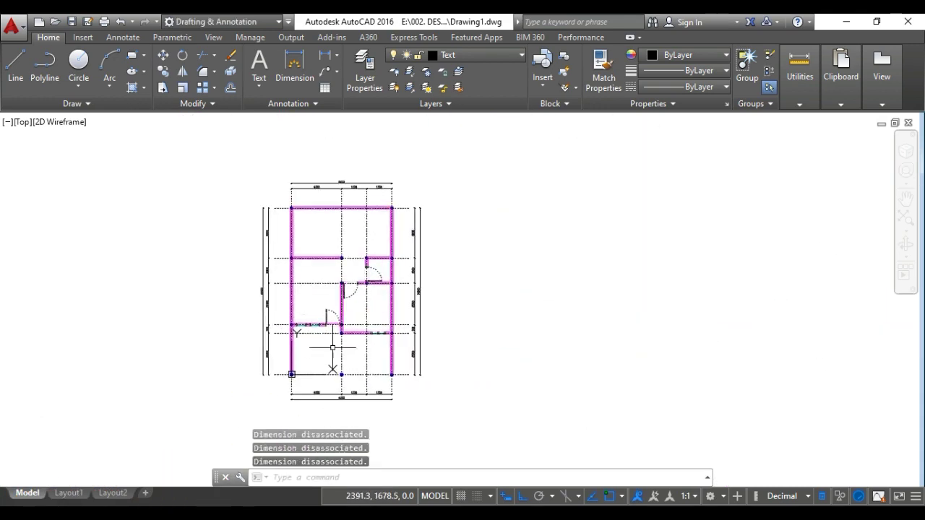
Modify the ISO-25 dimension style to a text height of 200 and an arrow size of 75.
scroll(354, 329, "up", 2)
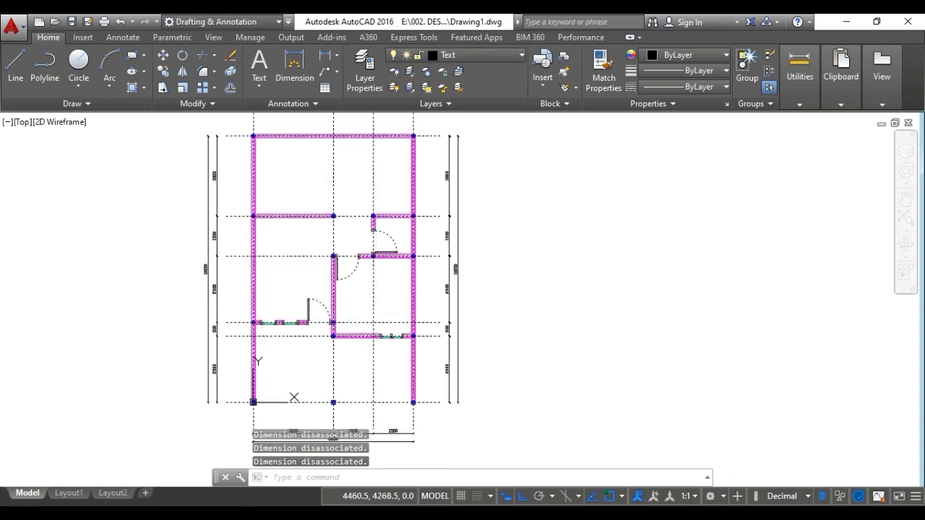
type("d")
key("Return")
left_click(602, 236)
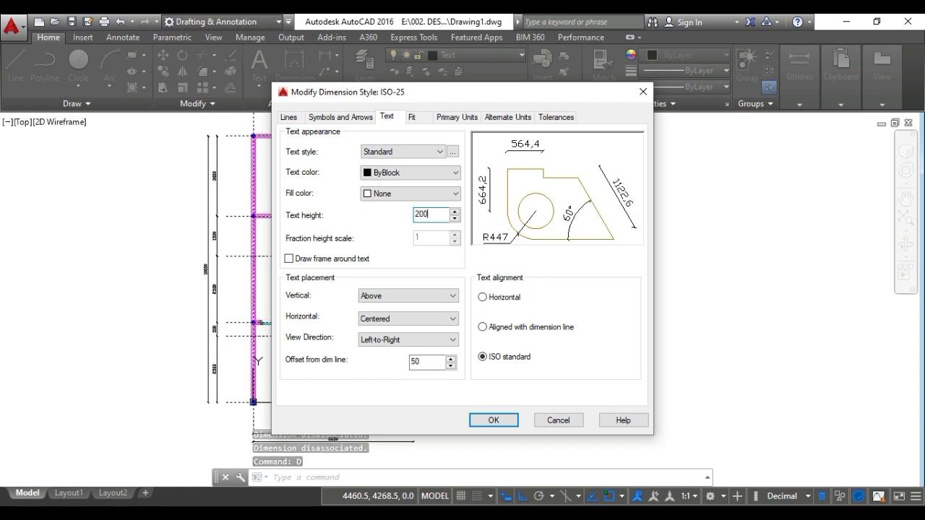
left_click(339, 117)
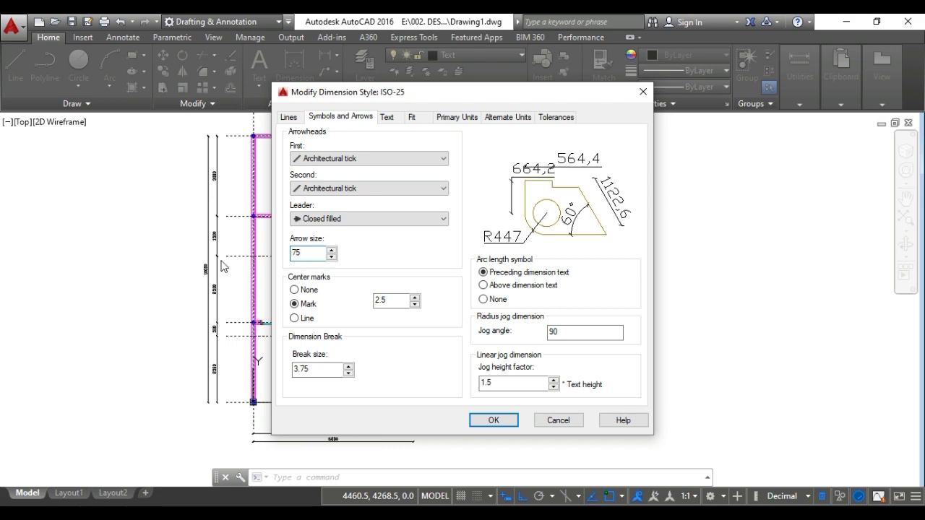
left_click(471, 422)
left_click(545, 370)
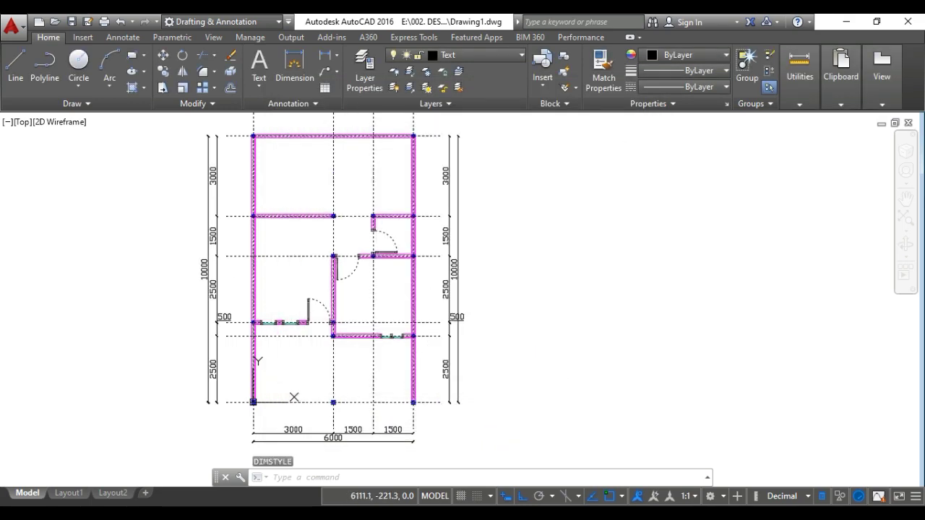
Set the ISO-25 dimension style's text height to 150 and close the style manager.
type("d")
key("Return")
left_click(594, 237)
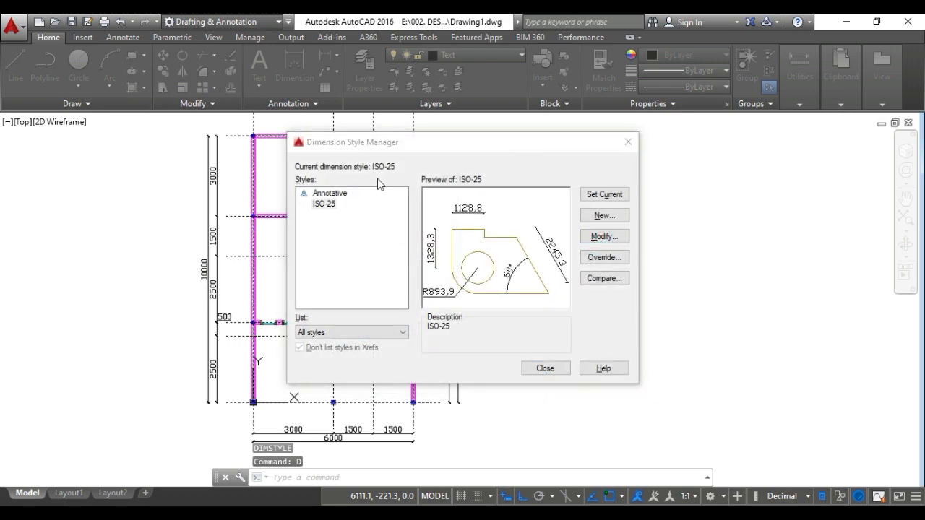
left_click(387, 117)
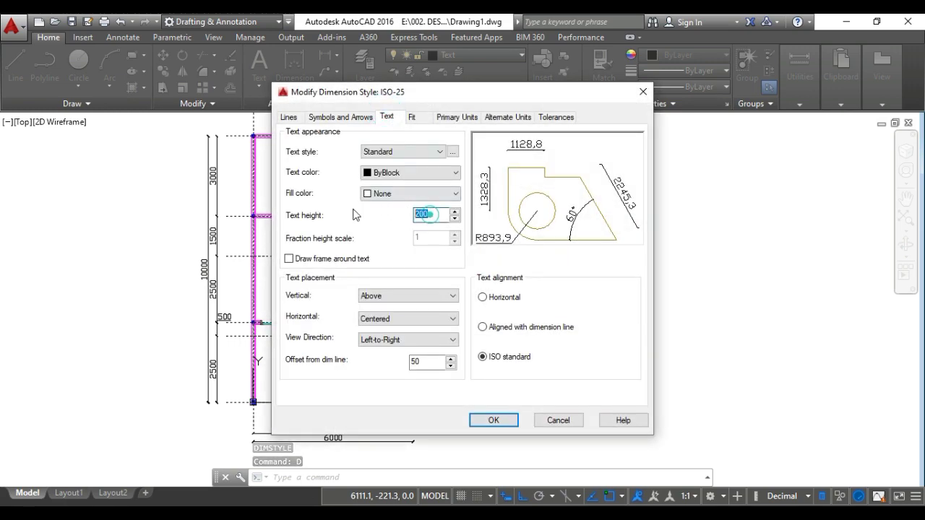
type("150")
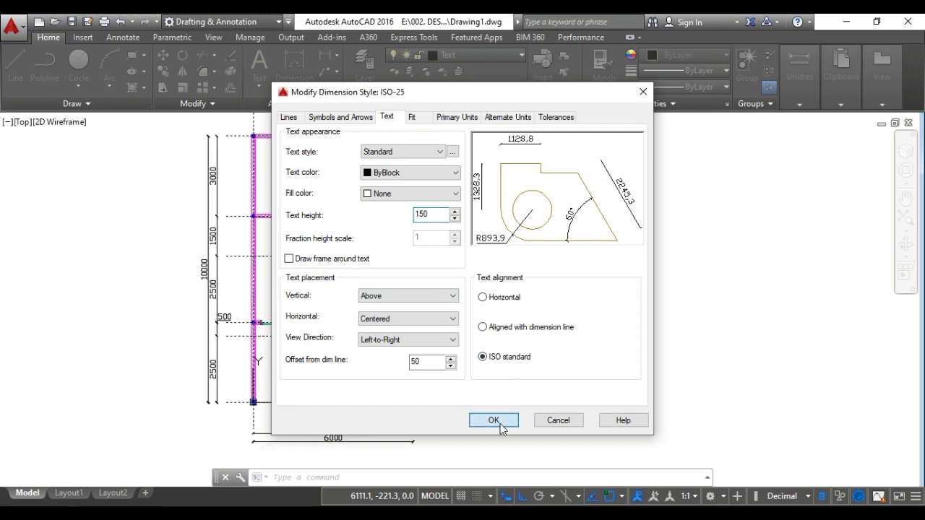
left_click(494, 420)
left_click(545, 367)
mouse_move(416, 430)
middle_mouse_down()
mouse_move(449, 403)
mouse_move(468, 435)
mouse_move(475, 421)
middle_mouse_up()
key("Escape")
key("Escape")
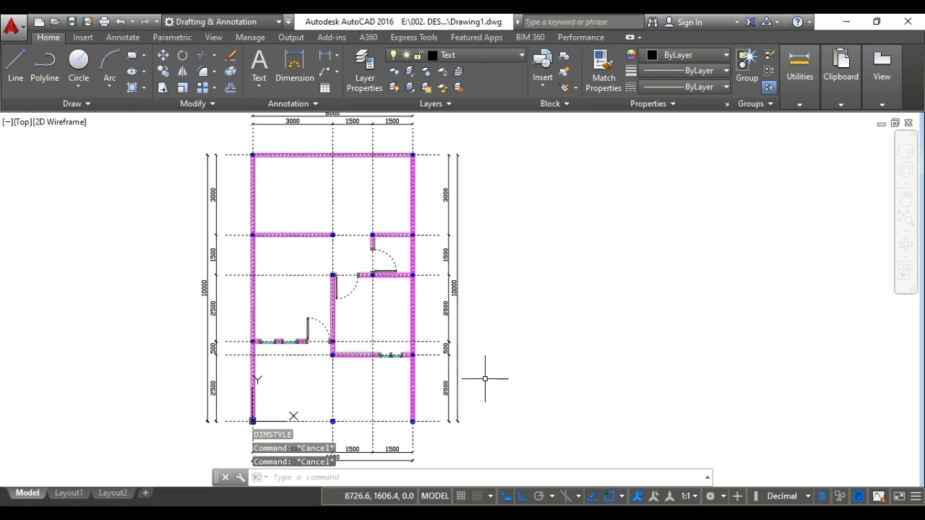
key("Escape")
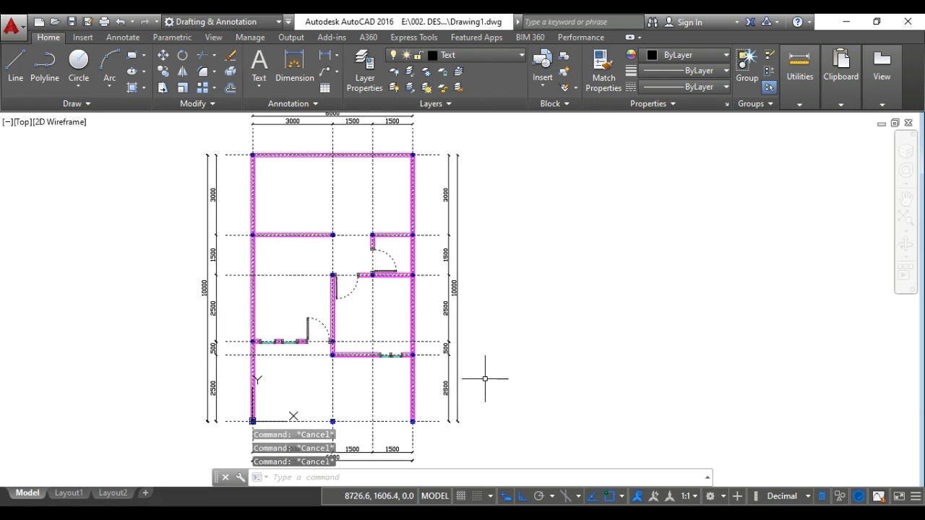
Add multiline text reading "r. tAMU" with a height of 150 in the empty area to the right of the floor plan.
type("MT")
key("Return")
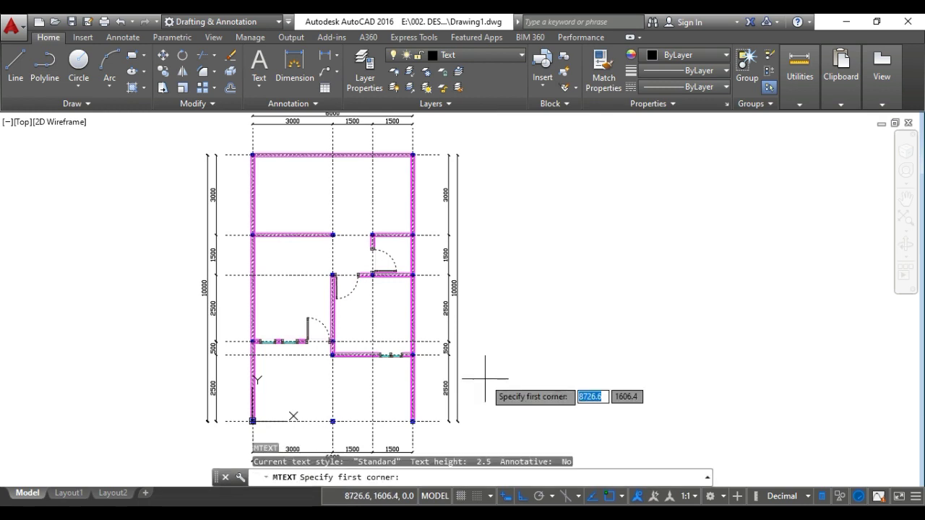
left_click(514, 303)
left_click(565, 274)
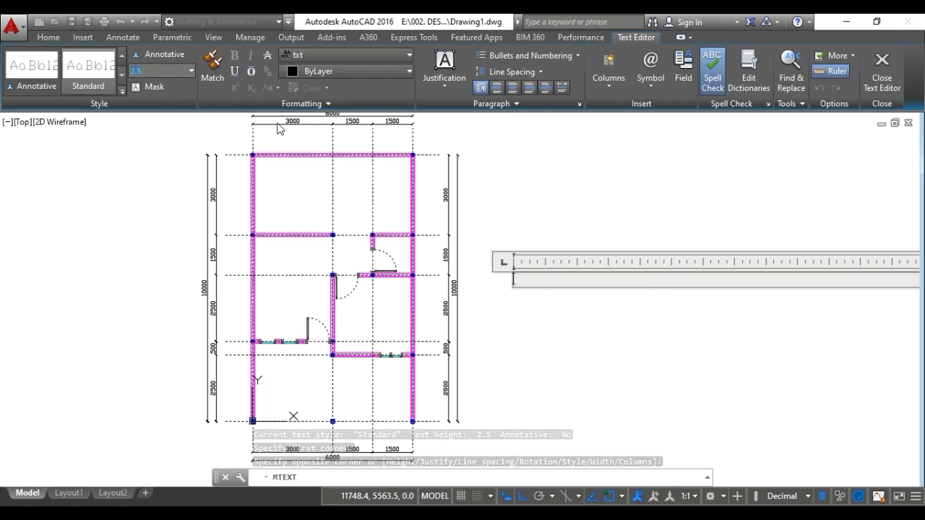
type("150")
key("Return")
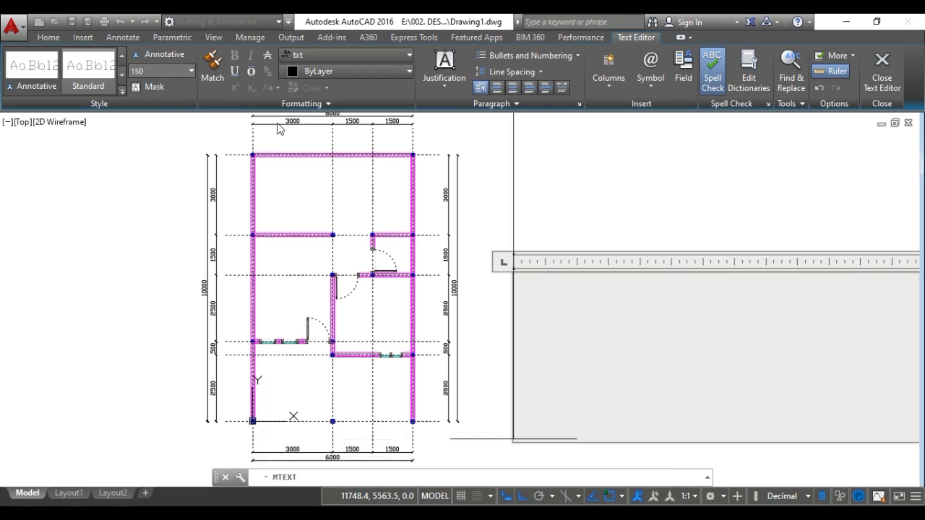
type("r.")
key("BackSpace")
key("BackSpace")
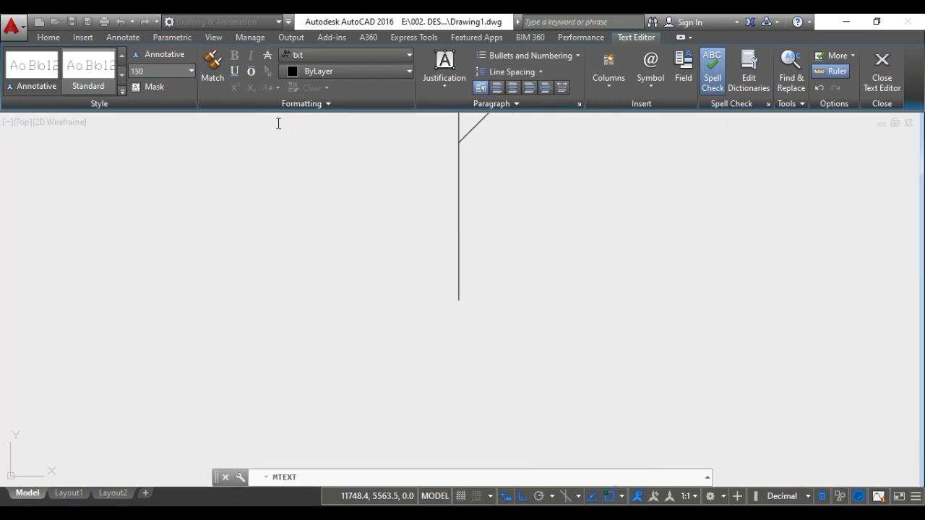
type("TAMU")
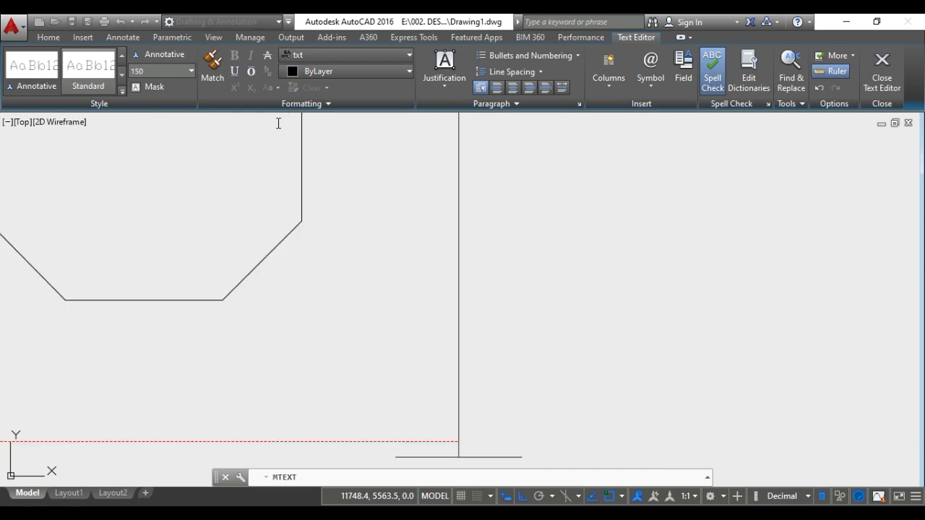
left_click(881, 72)
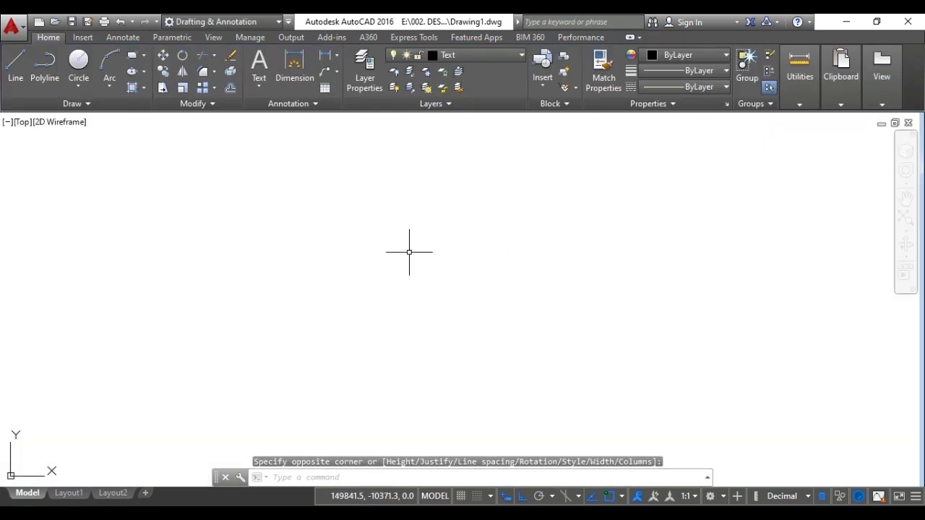
Correct the capitalisation of the text to the right of the floor plan so it reads "R. TAMU".
scroll(355, 249, "down", 3)
scroll(185, 252, "down", 2)
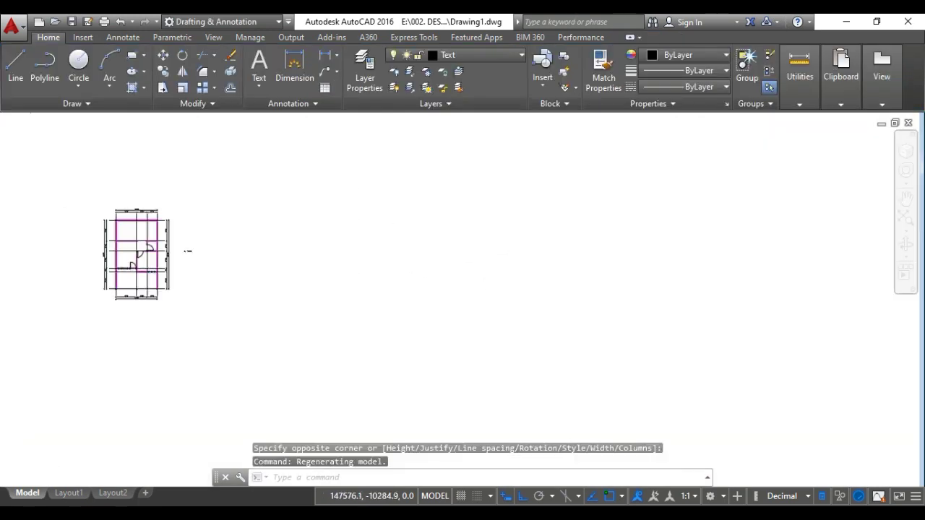
middle_click(453, 254)
middle_click(453, 254)
scroll(615, 289, "up", 4)
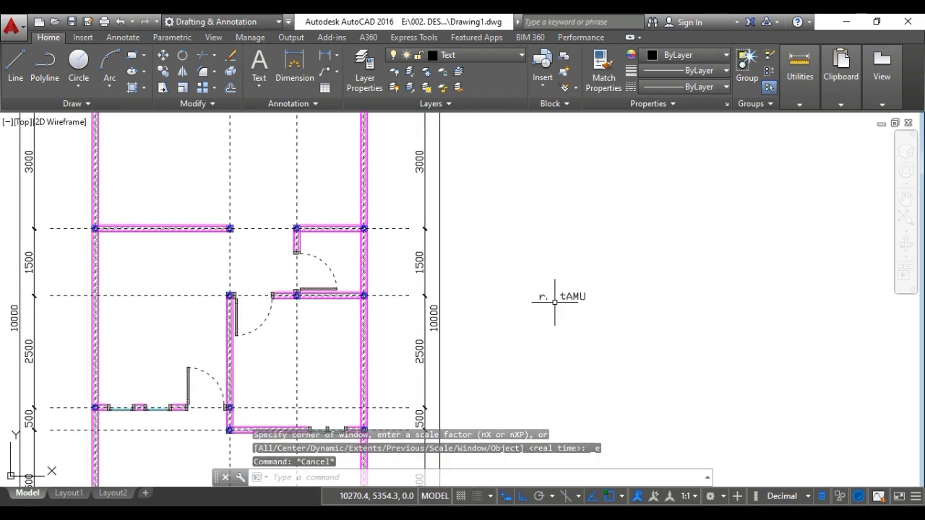
key("Escape")
key("Escape")
type("ed")
key("Return")
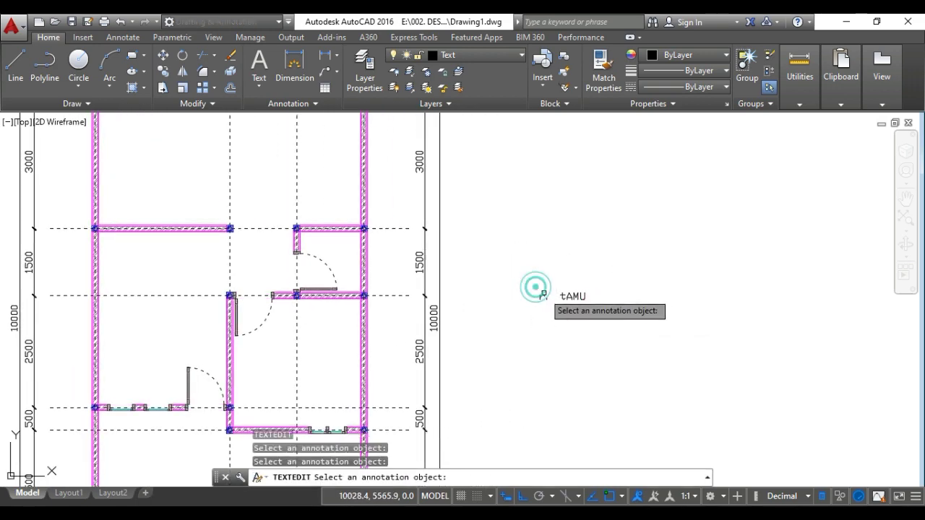
left_click(540, 295)
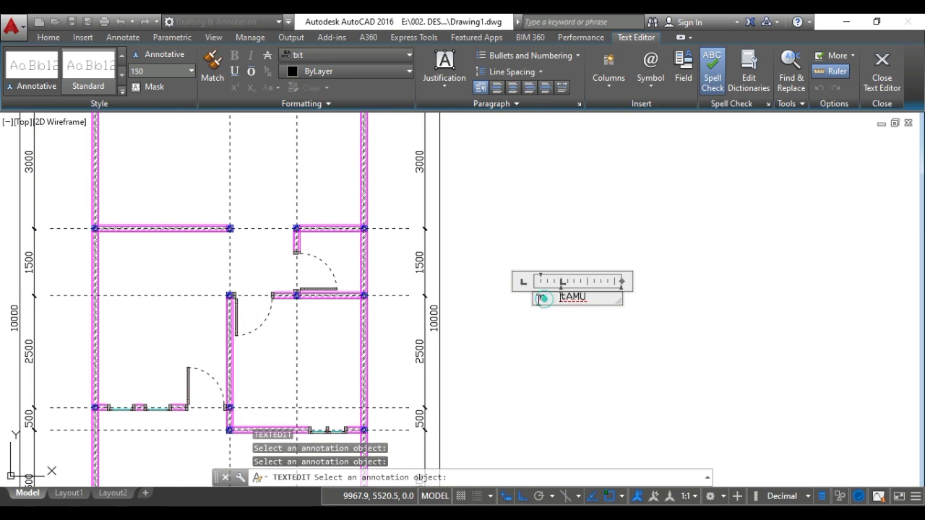
left_click_drag(586, 297, 517, 295)
key("BackSpace")
key("BackSpace")
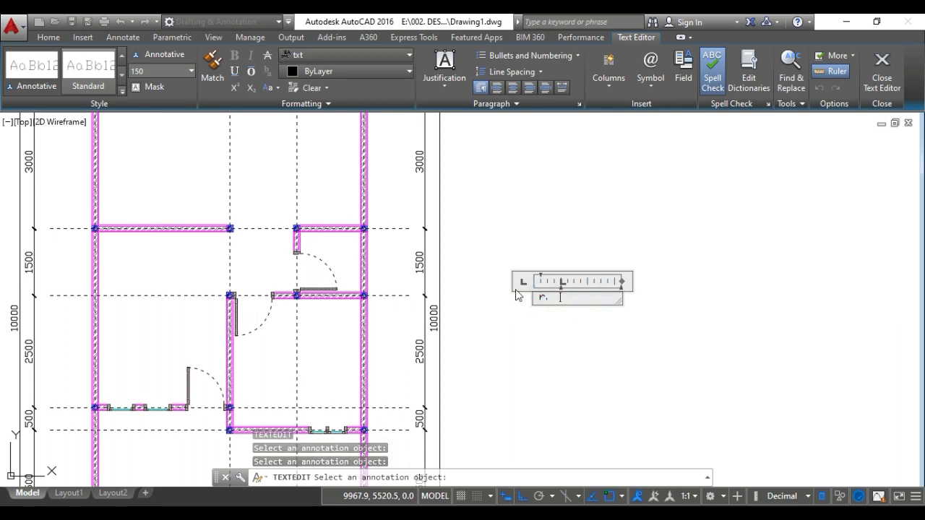
type("R.")
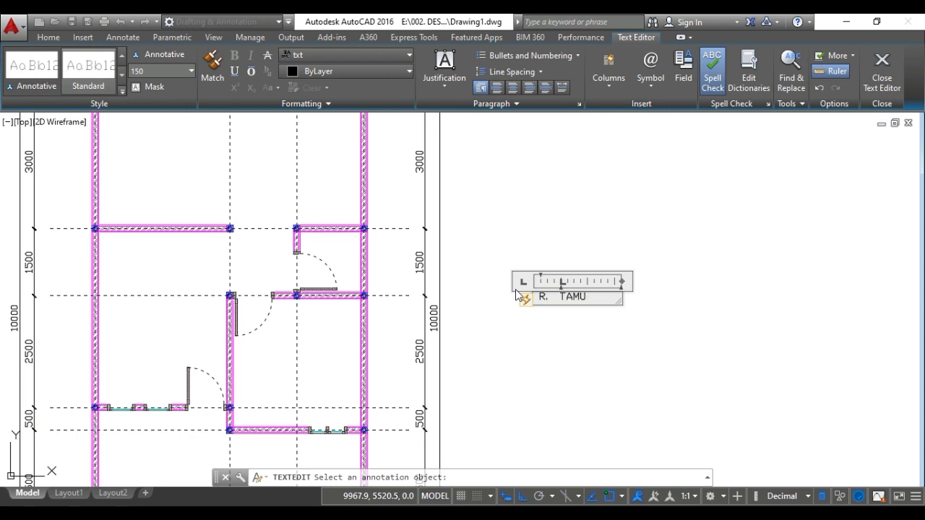
left_click(882, 81)
Move the R. TAMU label freely, with Ortho off, into the left room above the front door and windows.
key("Escape")
key("Escape")
type("M")
key("Return")
left_click(582, 338)
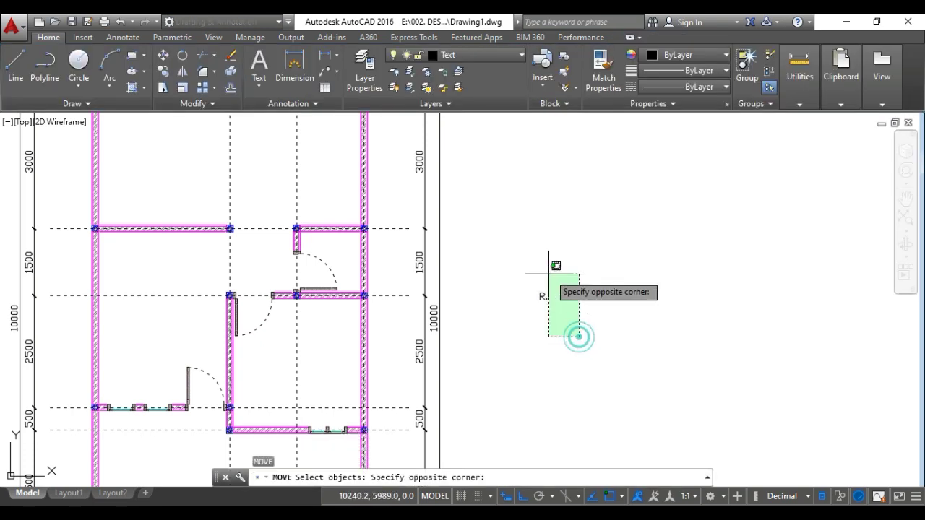
left_click(547, 273)
key("Return")
left_click(564, 297)
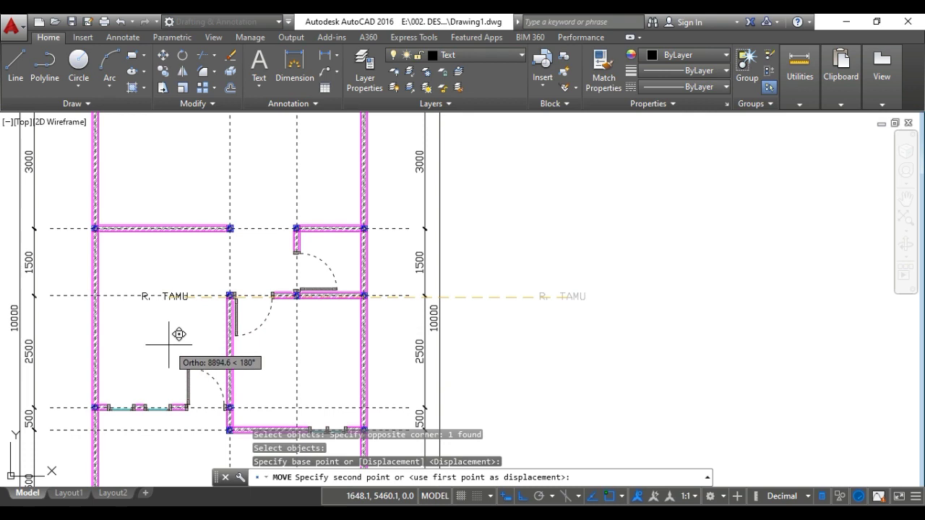
key("F8")
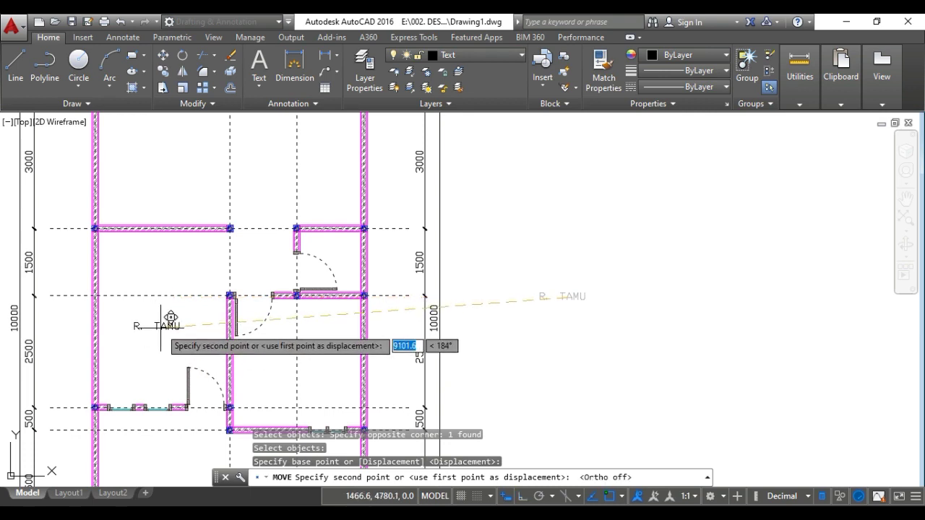
left_click(170, 318)
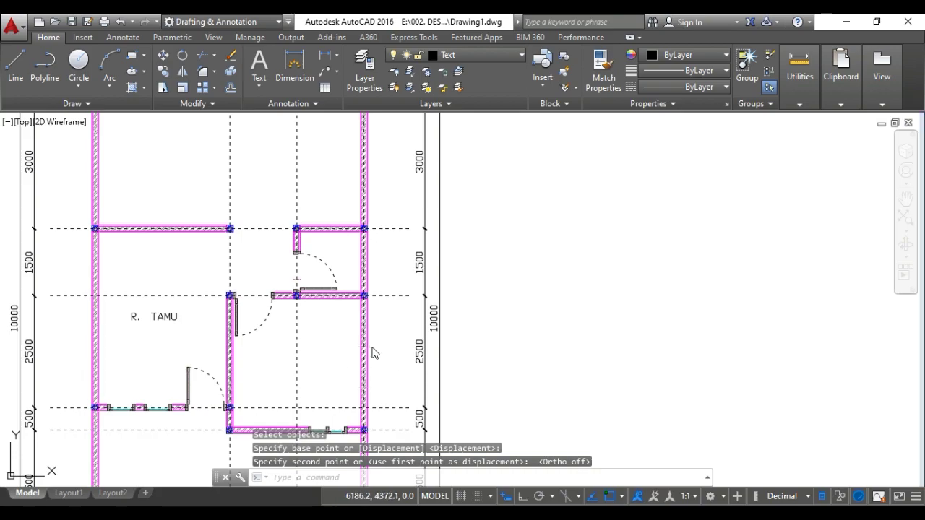
Switch to the hand-drawn plan in Photos to check the room names, and return to AutoCAD.
key("alt+Tab")
key("alt+Tab")
key("alt+Tab")
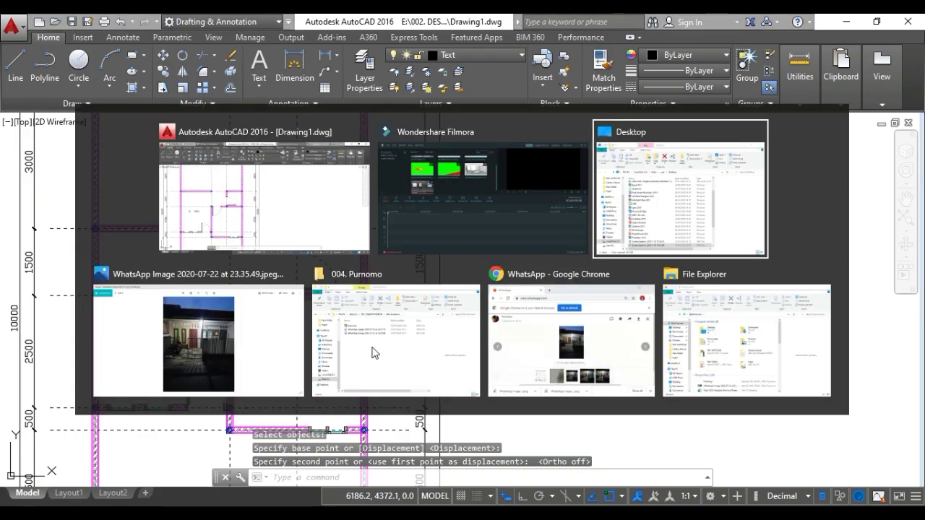
key("Left")
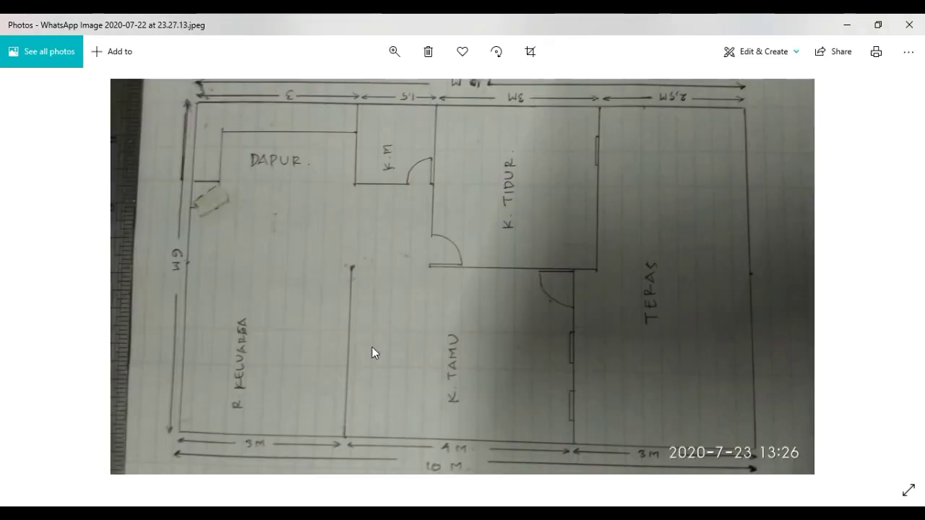
key("alt+Tab")
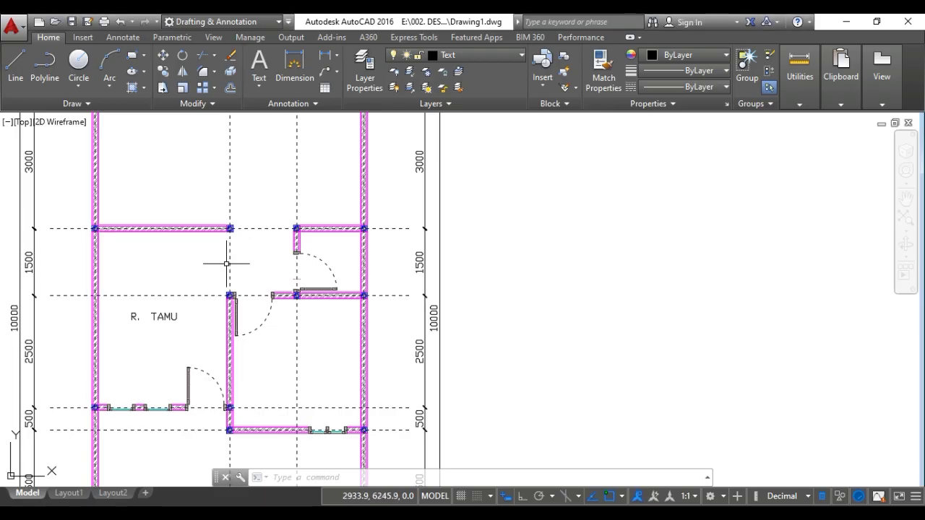
Copy the R. TAMU label, with object snap off, into the lower-right room, the small room above it, and the right and left of the top room.
key("Escape")
key("Escape")
type("CO")
key("space")
left_click(196, 330)
left_click(156, 316)
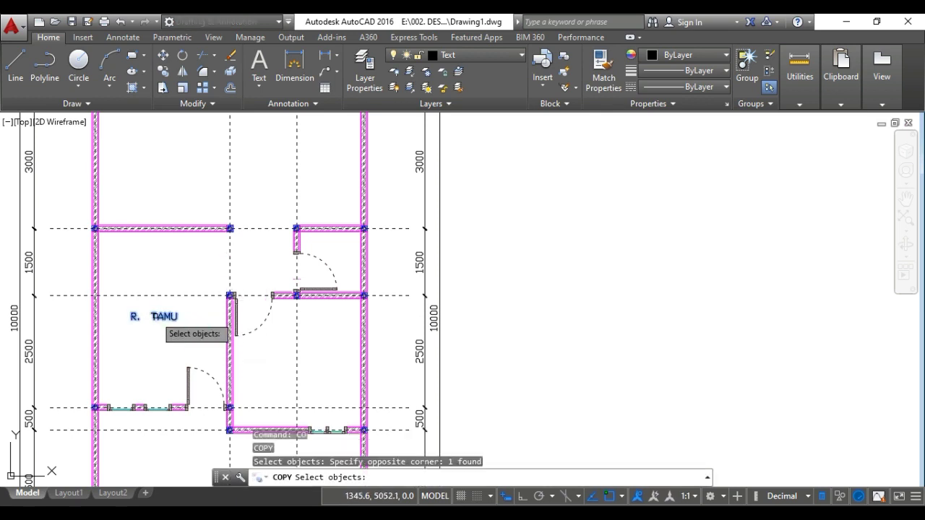
key("space")
left_click(152, 313)
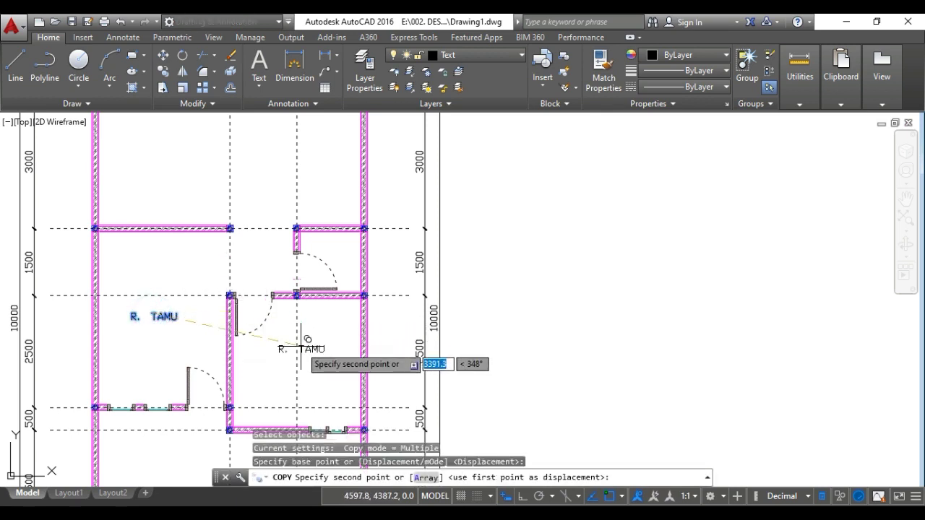
key("F3")
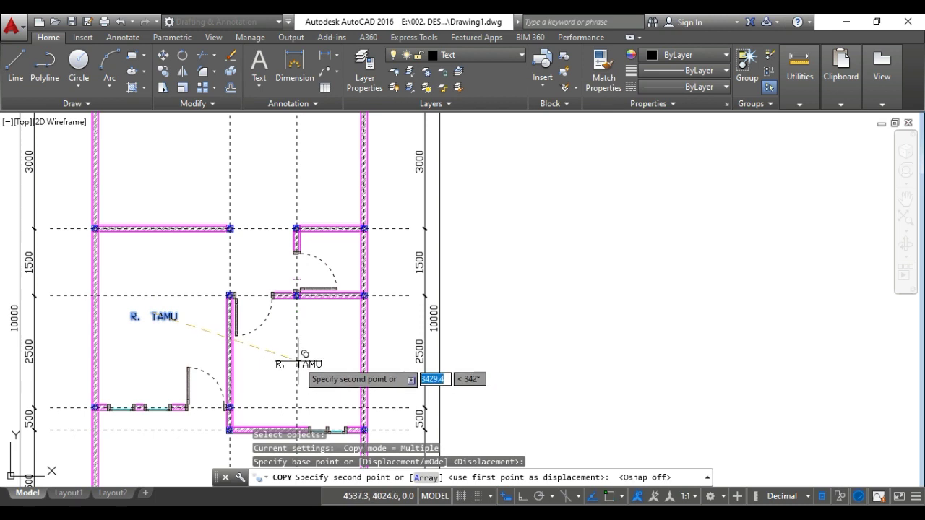
left_click(300, 367)
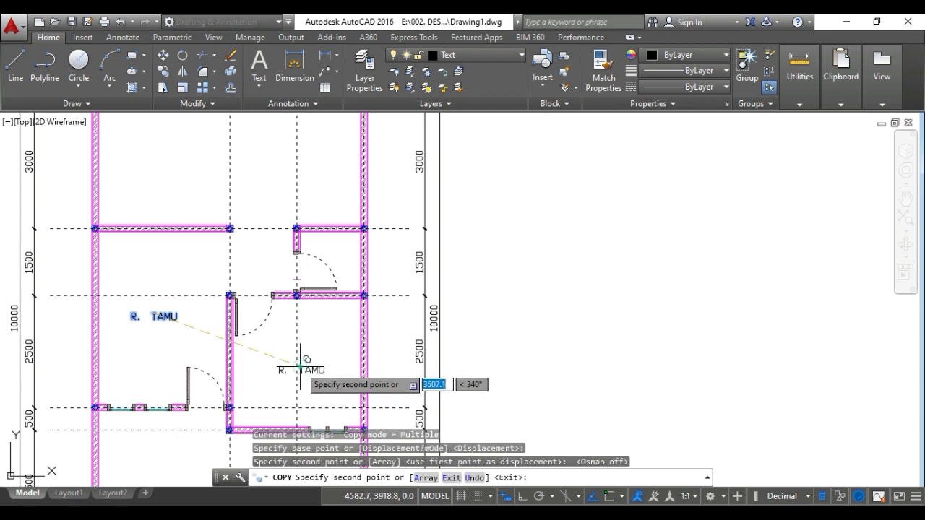
left_click(330, 258)
middle_click_drag(302, 263, 339, 318)
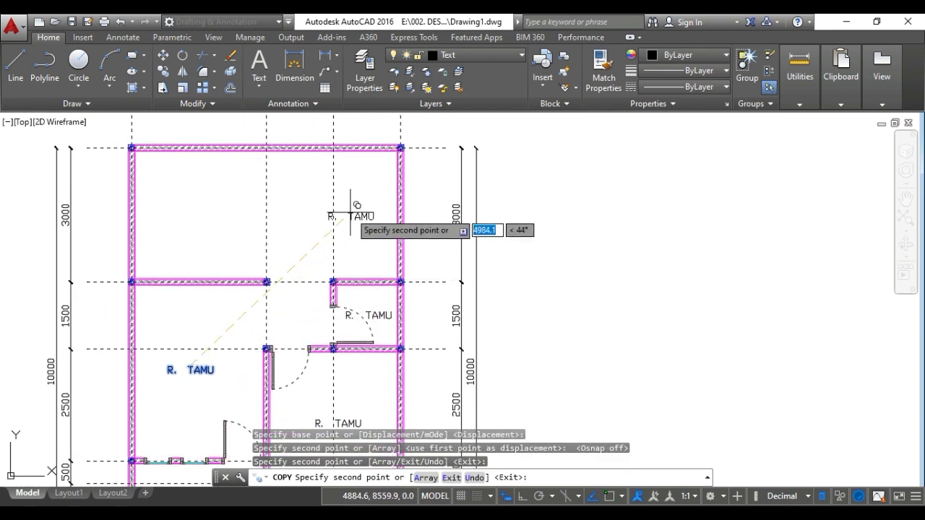
left_click(352, 215)
left_click(201, 214)
key("Escape")
key("Escape")
key("Escape")
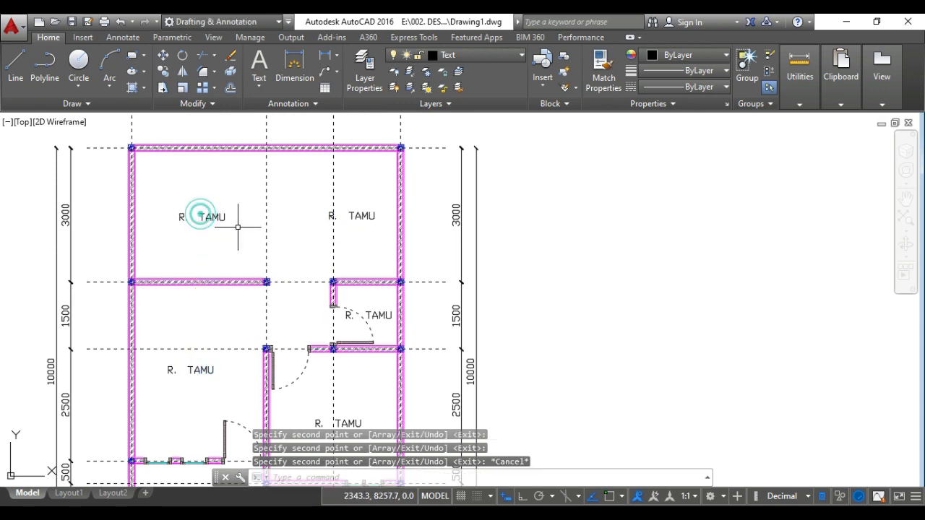
Change the label copy at the left of the top room to "R. KELUARGA".
type("ED")
key("Return")
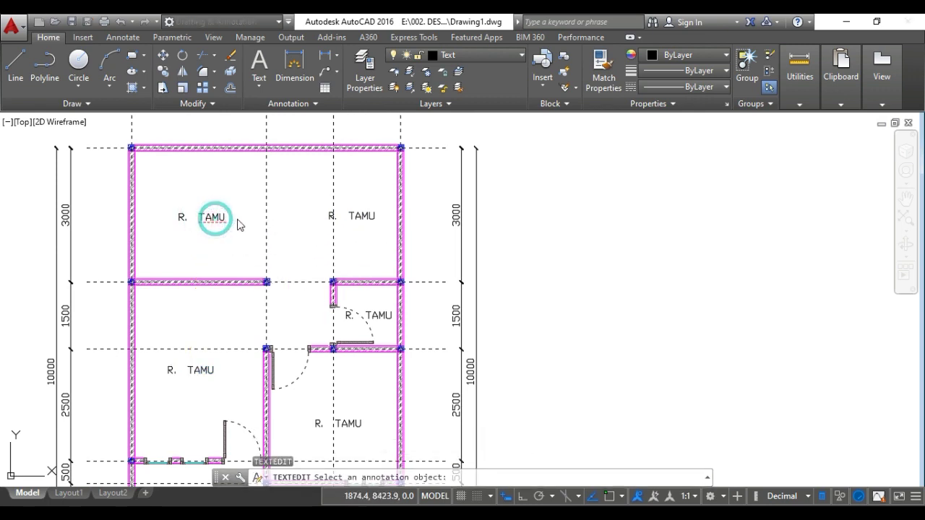
left_click(216, 217)
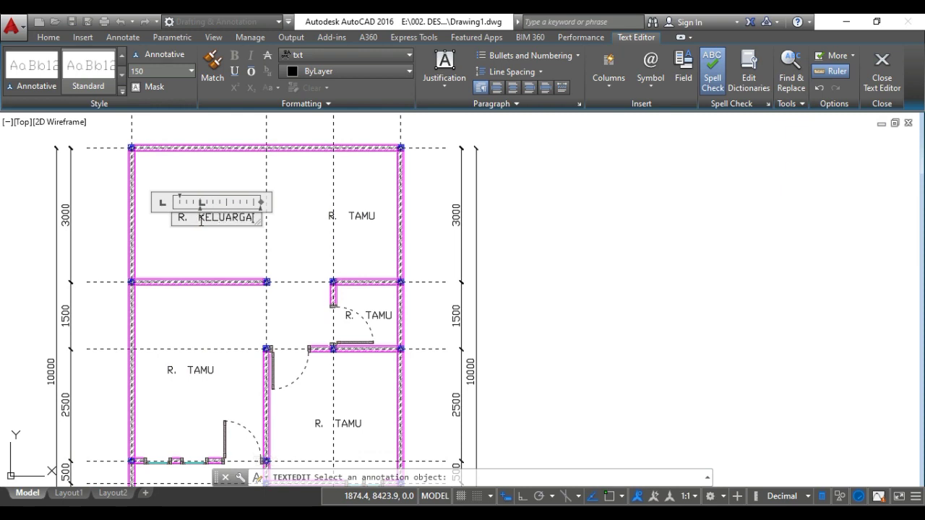
left_click(338, 210)
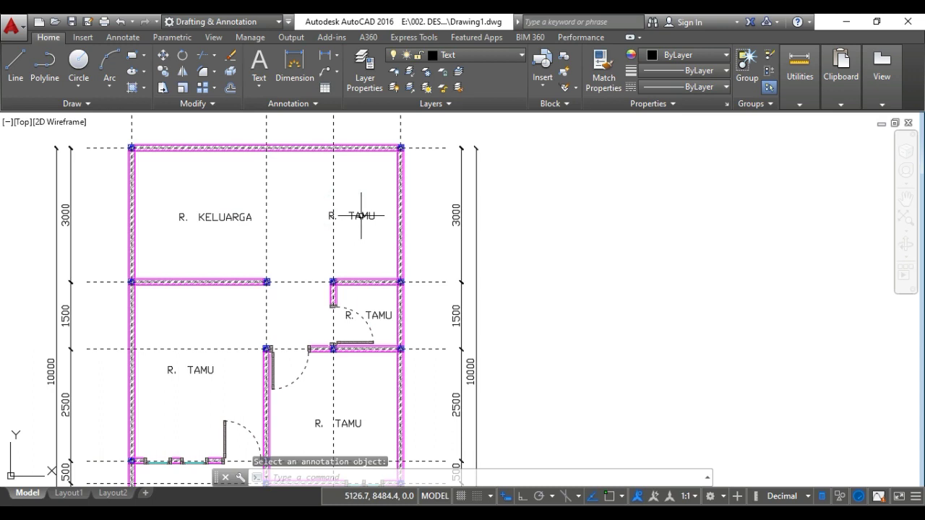
Change the label at the right of the top room to "DAPUR" and the small room's label to "KM / WC".
type("ED")
key("Return")
left_click(354, 215)
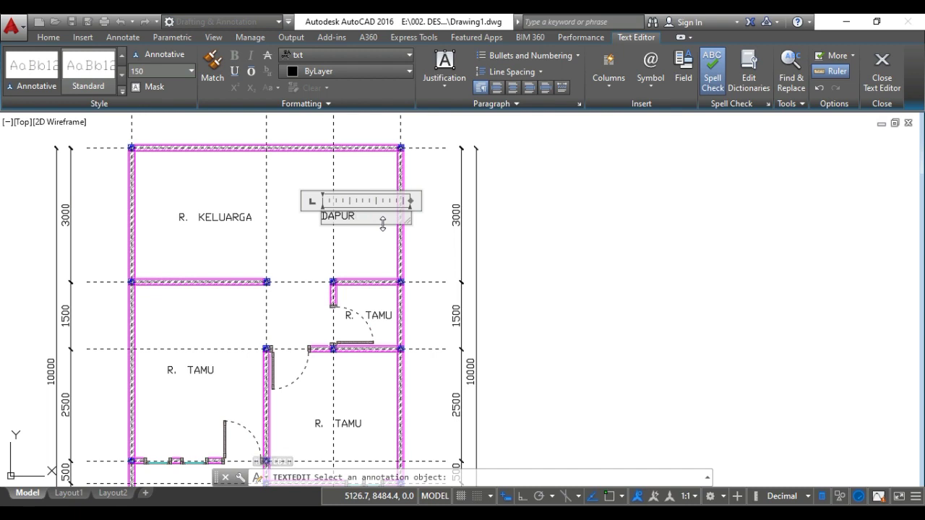
left_click(882, 72)
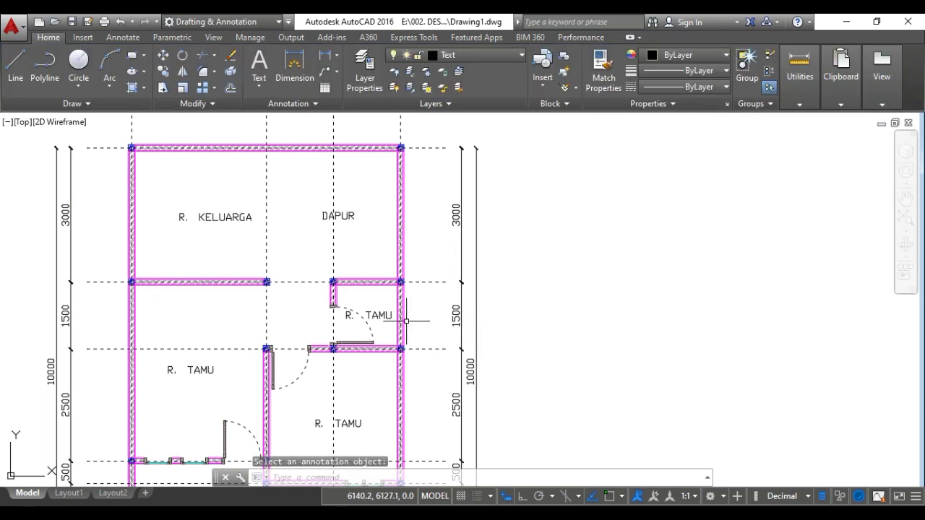
left_click(379, 315)
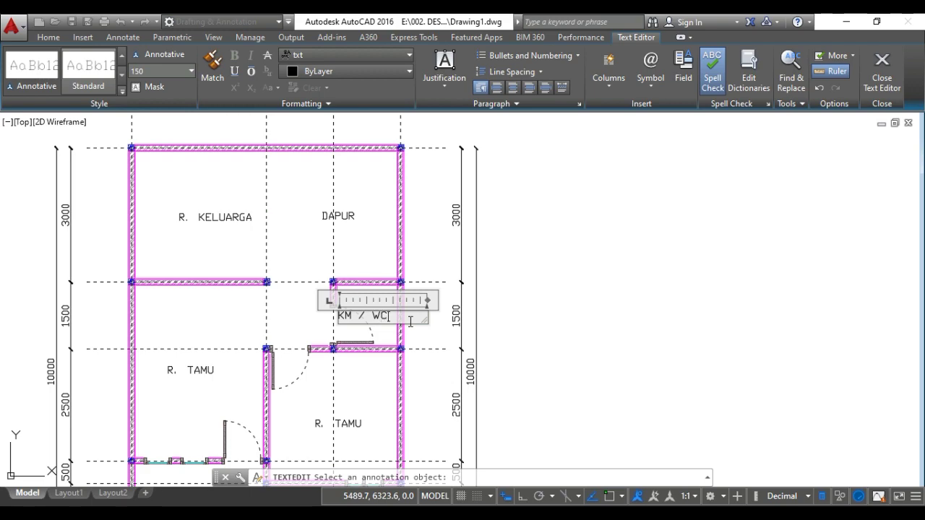
left_click(599, 275)
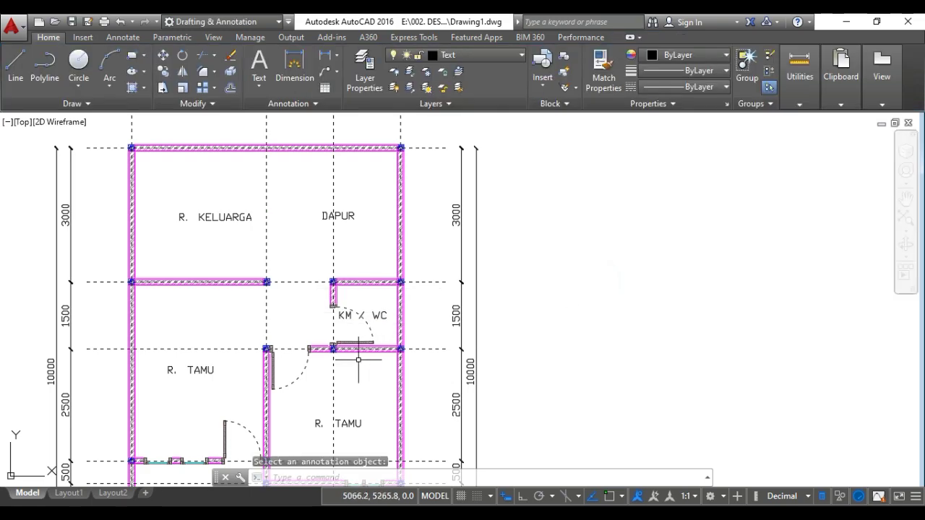
Change the label in the lower-right room to "K. TIDUR".
scroll(399, 339, "up", 2)
left_click(391, 416)
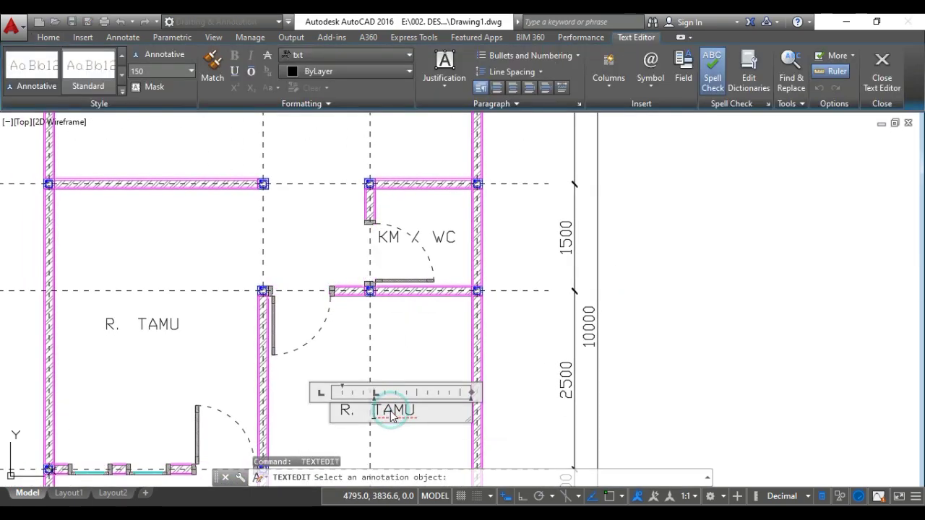
double_click(394, 410)
key("BackSpace")
key("BackSpace")
key("BackSpace")
key("BackSpace")
key("BackSpace")
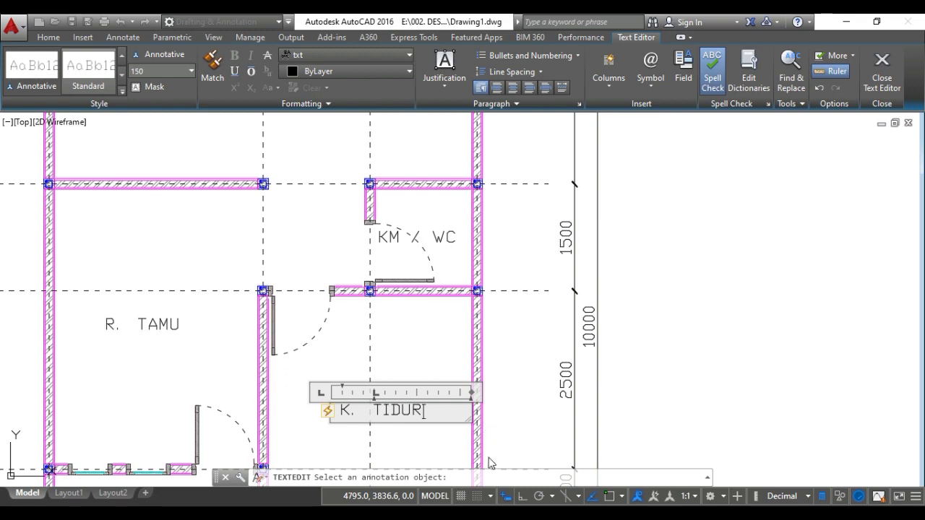
left_click(881, 72)
scroll(527, 279, "down", 5)
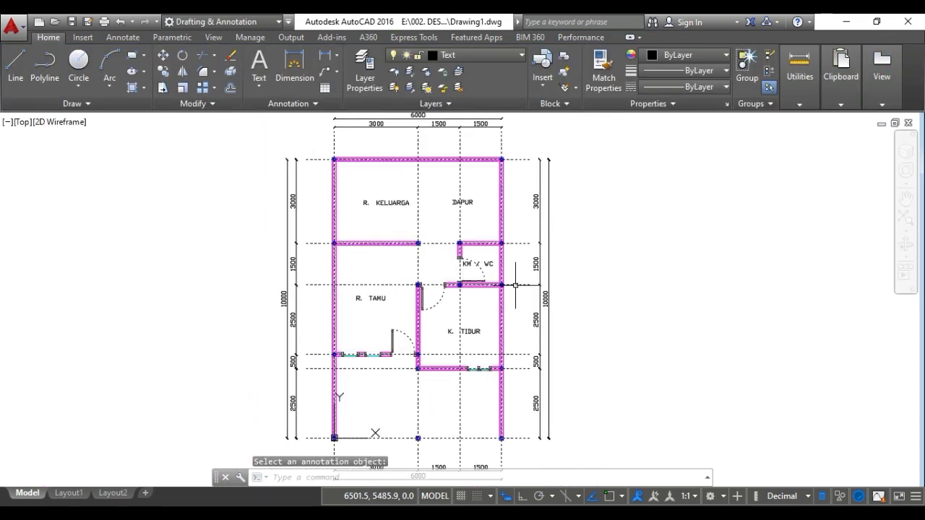
middle_click_drag(537, 293, 447, 283)
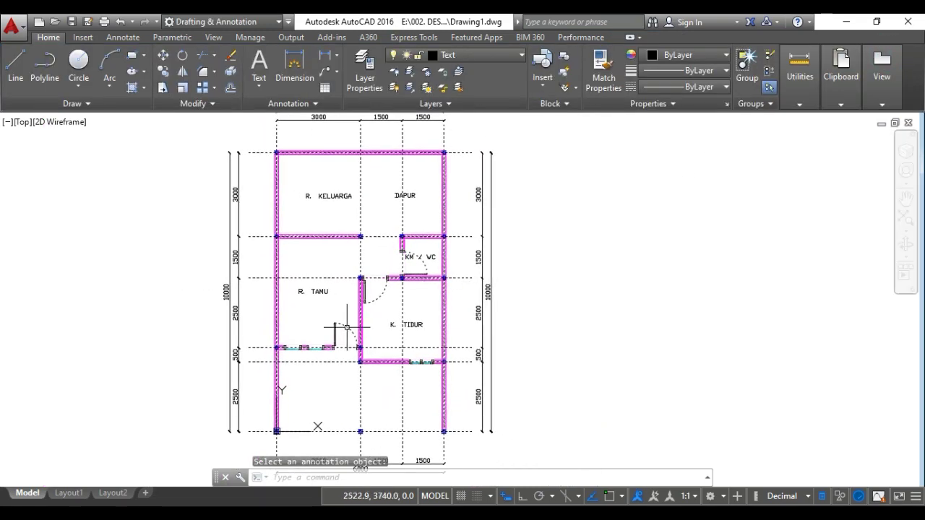
key("Return")
left_click(309, 291)
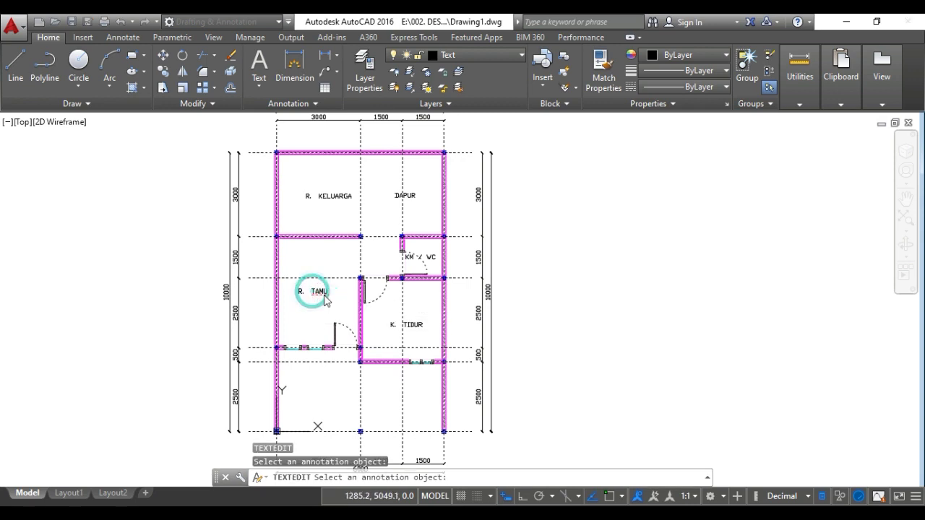
key("Escape")
key("Escape")
key("Escape")
type("CO")
key("Return")
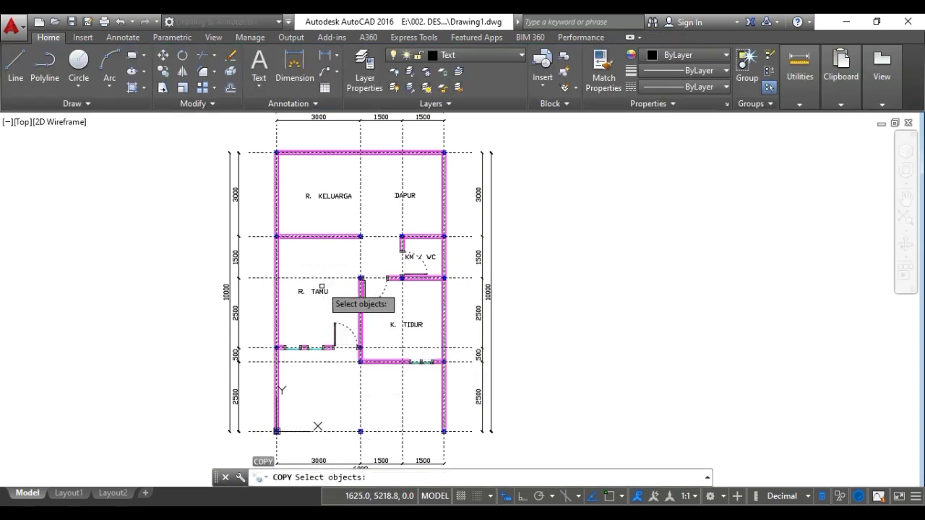
left_click(320, 288)
left_click(317, 292)
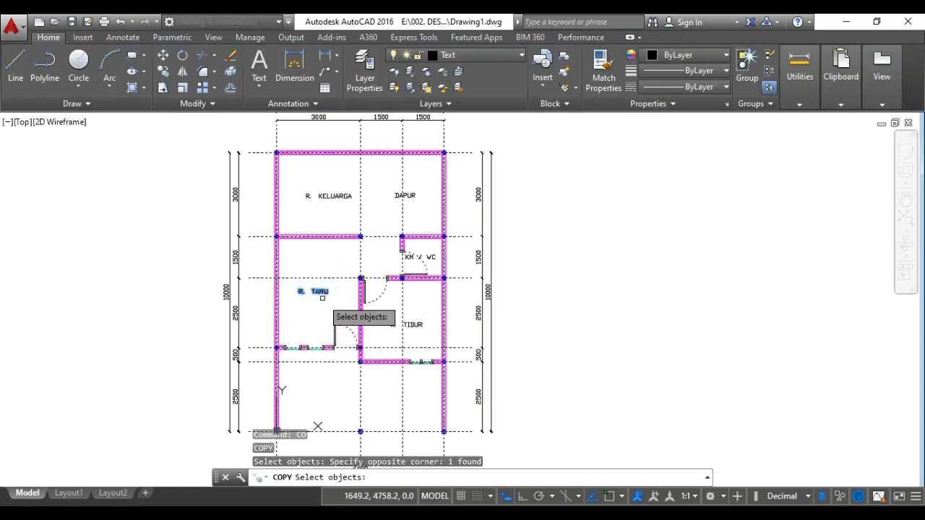
key("Escape")
key("Escape")
key("Escape")
Copy the R. TAMU label straight down into the open front area below the living room.
type("CO")
key("Return")
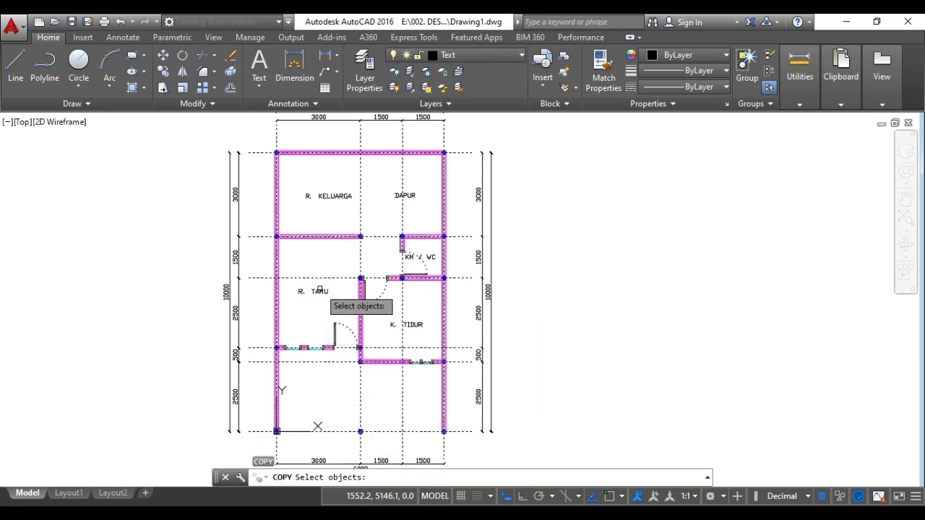
left_click(318, 291)
key("Return")
left_click(321, 292)
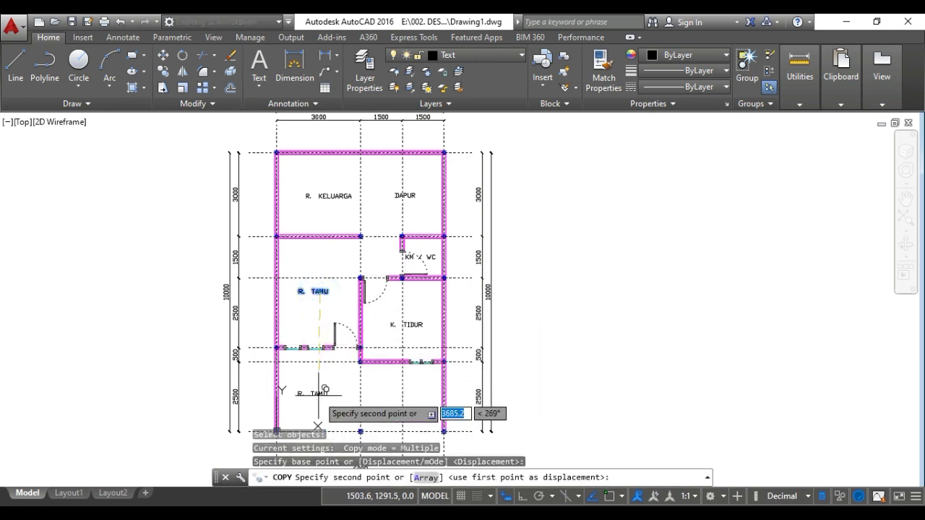
left_click(320, 393)
scroll(321, 394, "down", 2)
key("Escape")
scroll(332, 391, "up", 4)
middle_click_drag(332, 391, 362, 343)
key("Escape")
key("Escape")
key("Escape")
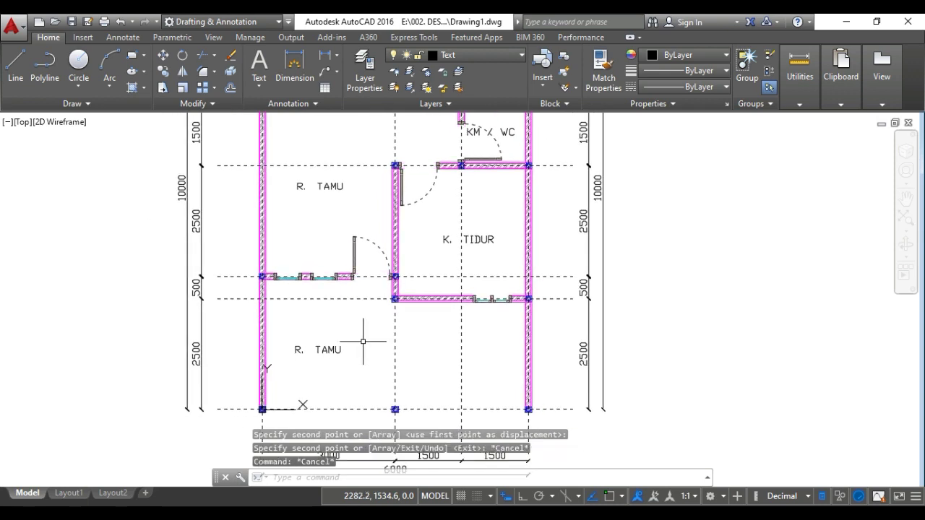
Change the label copy in the front area to "CARPORT".
type("E")
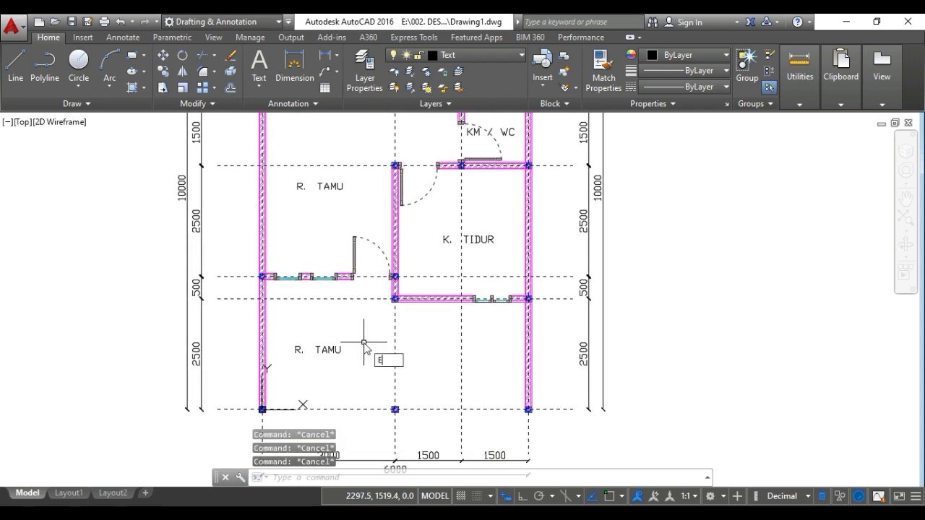
type("D")
key("Return")
left_click(318, 350)
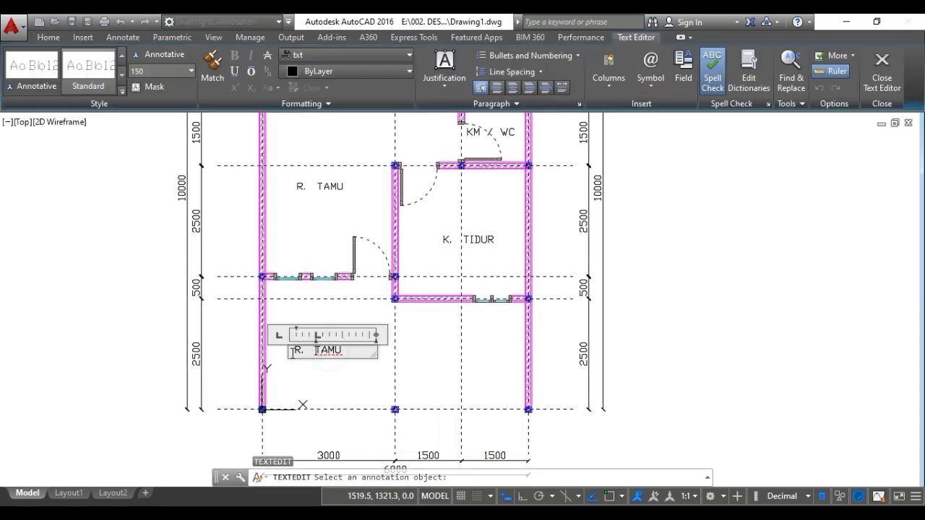
key("Delete")
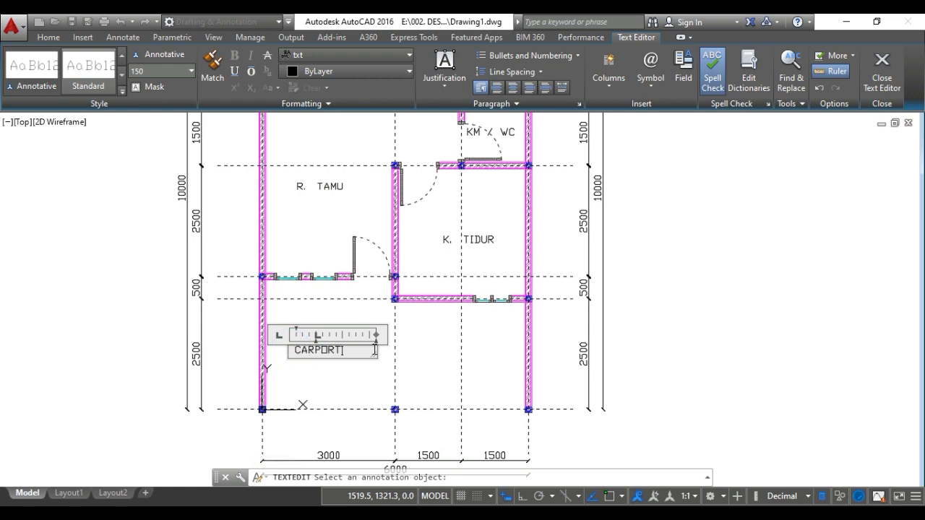
double_click(372, 351)
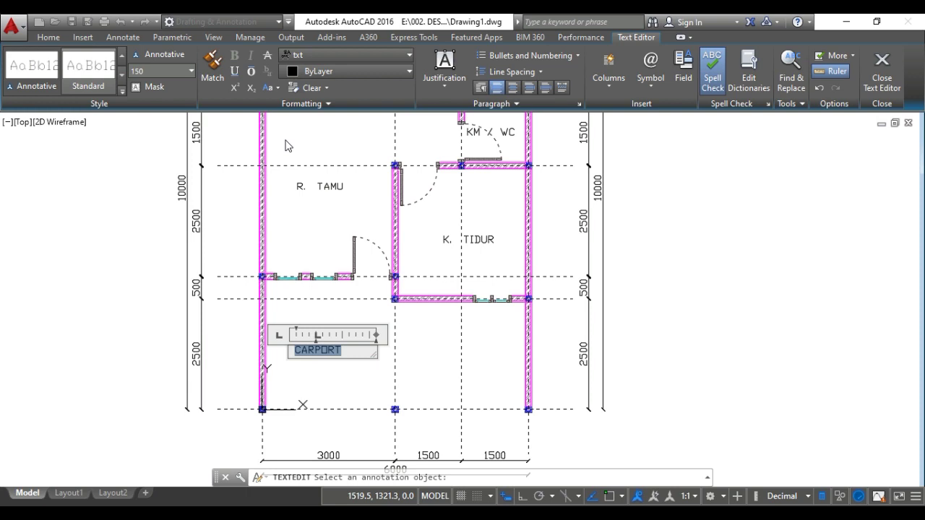
left_click(616, 85)
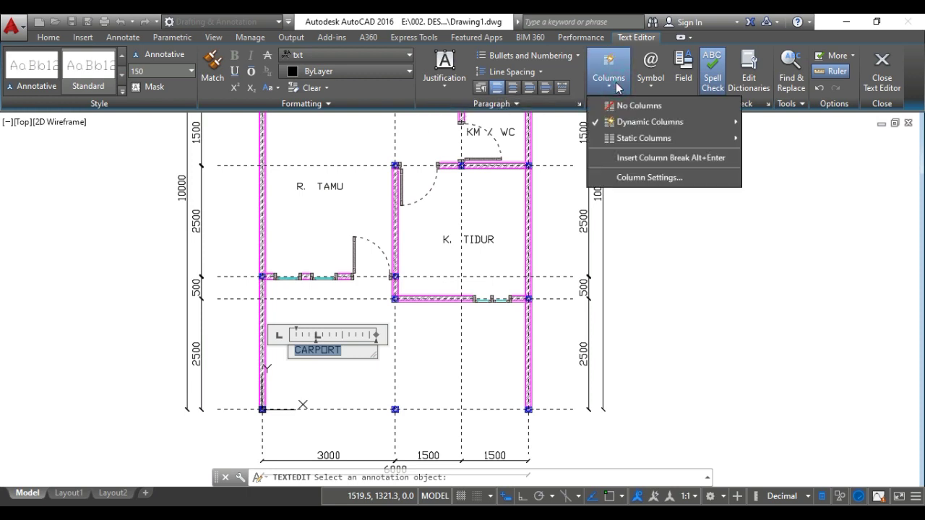
left_click(616, 86)
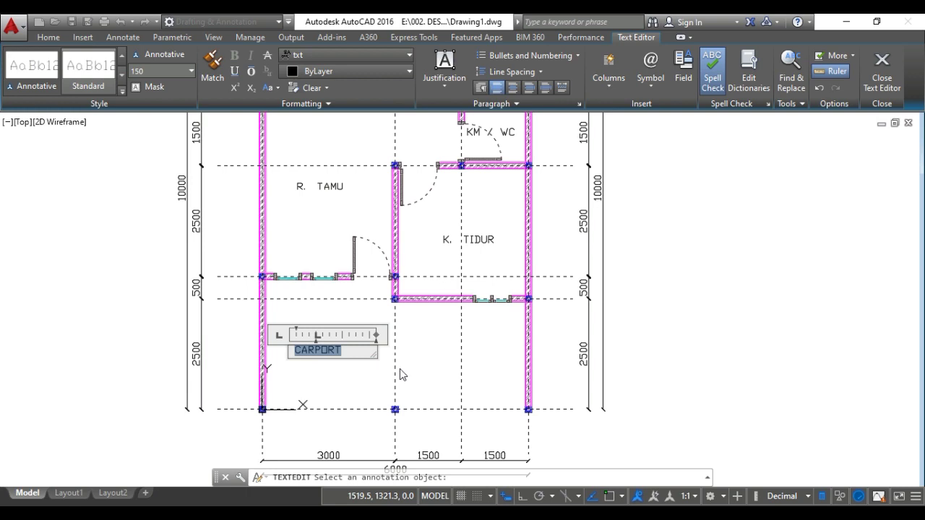
left_click(343, 377)
key("Escape")
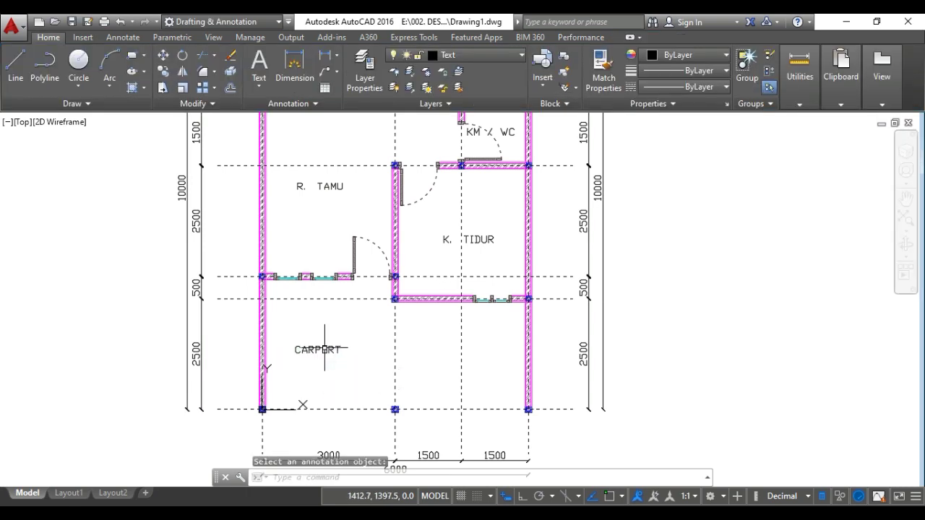
key("Escape")
key("Escape")
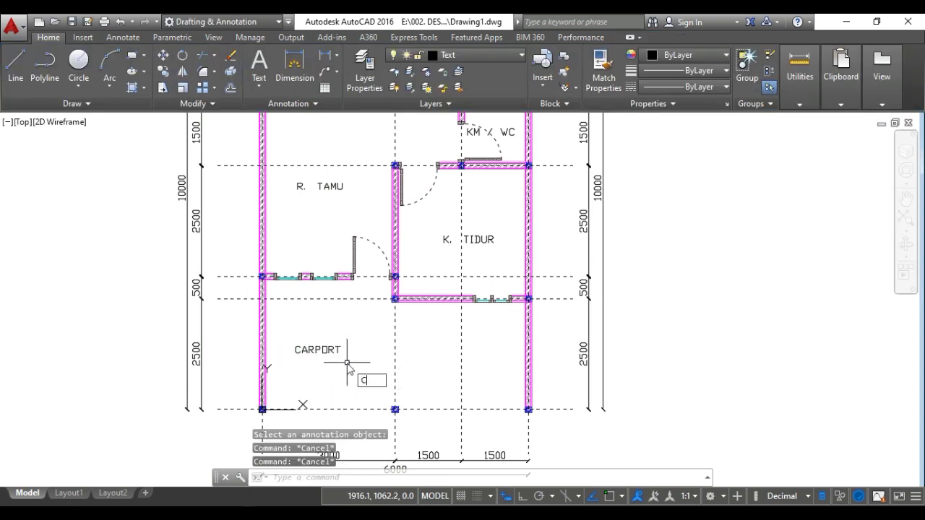
Move the CARPORT label slightly to the right to centre it in the front area.
key("Escape")
key("space")
left_click(347, 363)
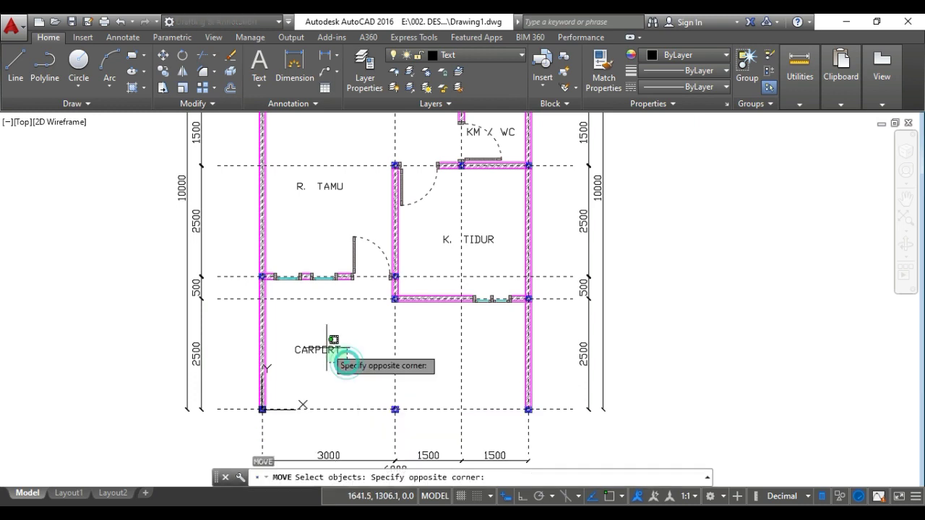
left_click(325, 350)
key("space")
left_click(326, 350)
left_click(343, 352)
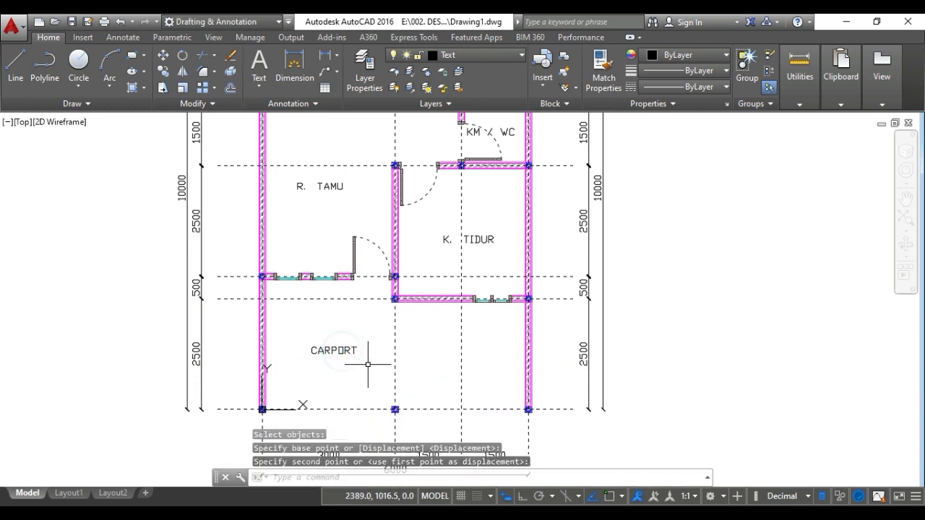
scroll(361, 363, "down", 1)
middle_click_drag(353, 364, 337, 370)
scroll(406, 339, "down", 1)
middle_click_drag(397, 344, 366, 360)
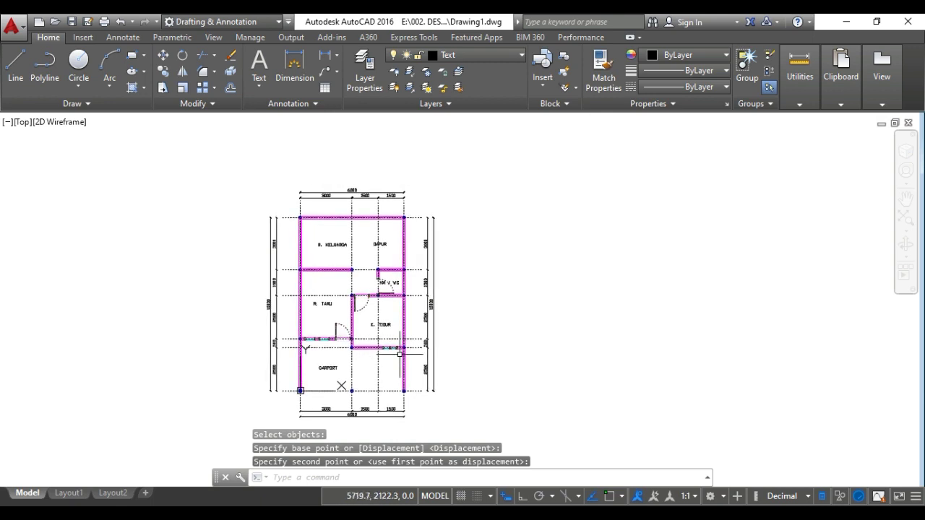
scroll(401, 353, "up", 2)
scroll(493, 350, "down", 2)
middle_click_drag(494, 350, 434, 361)
key("Escape")
key("Escape")
key("Escape")
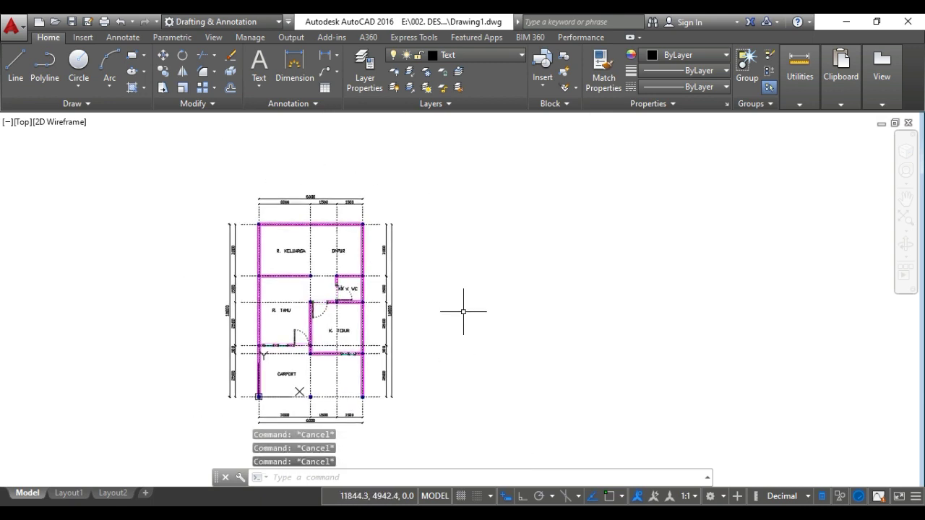
With ortho mode on, draw a closed line rectangle 210 wide and 297 high in the empty space to the right of the floor plan.
type("L")
key("Return")
left_click(450, 293)
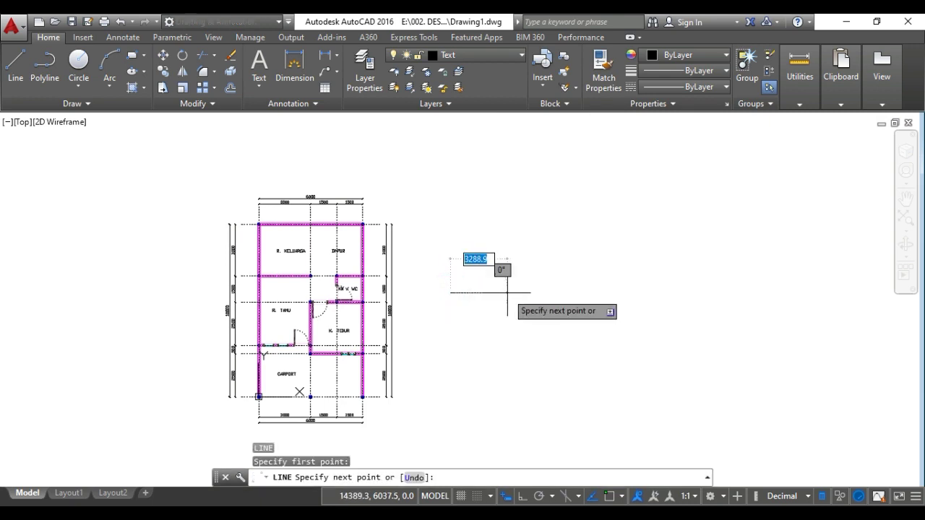
key("Return")
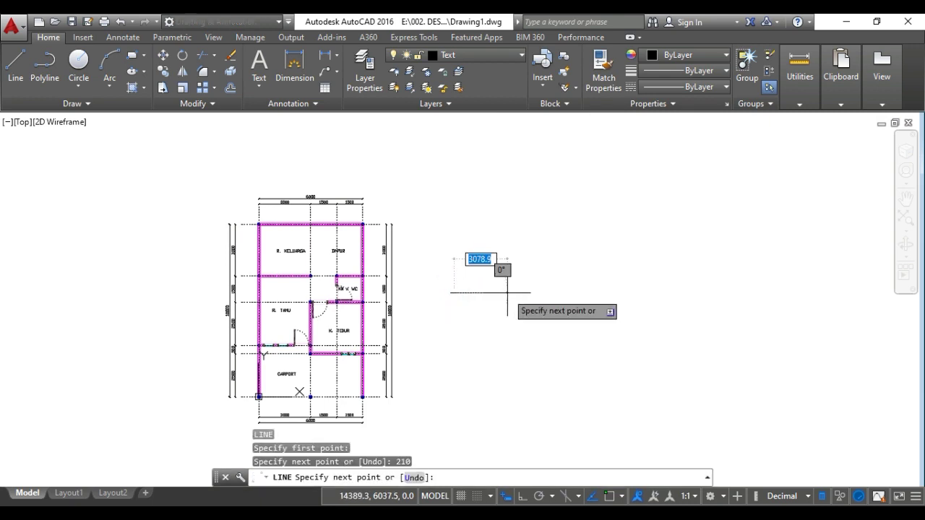
key("F8")
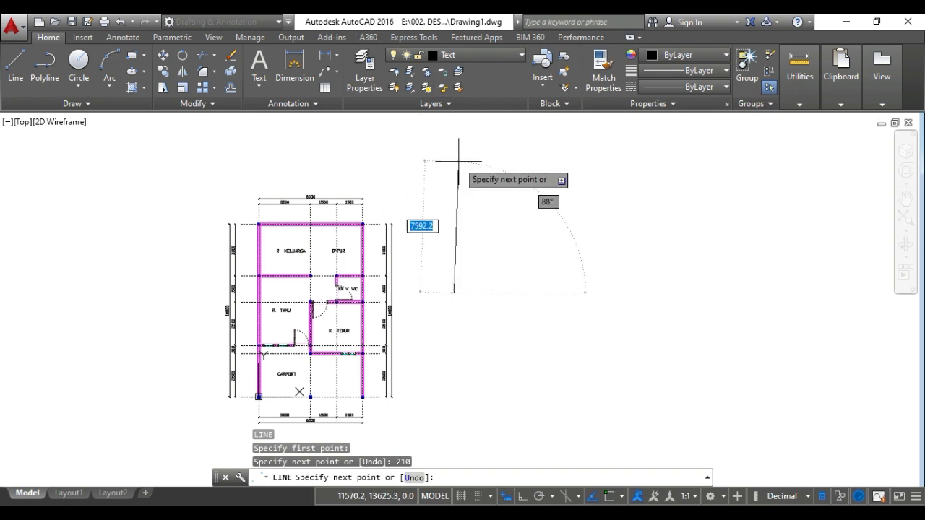
scroll(433, 226, "up", 8)
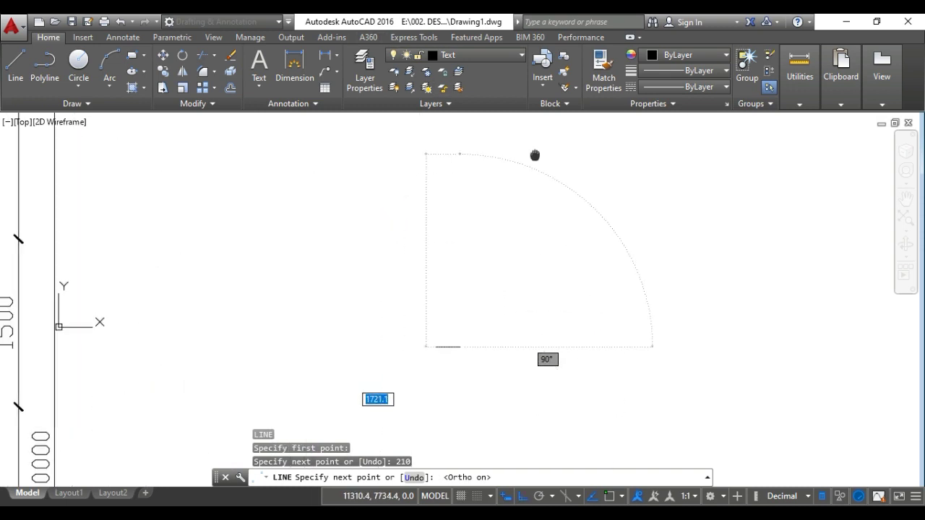
scroll(492, 256, "up", 4)
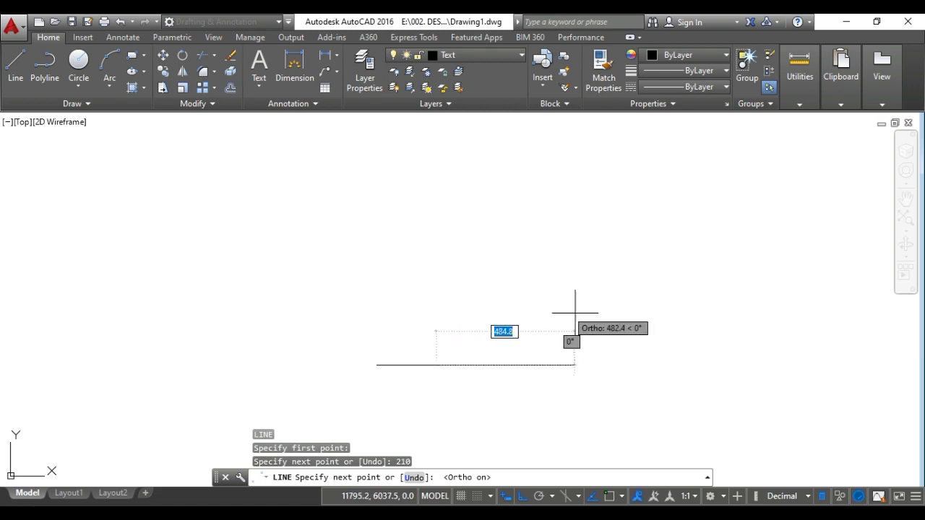
key("ctrl+z")
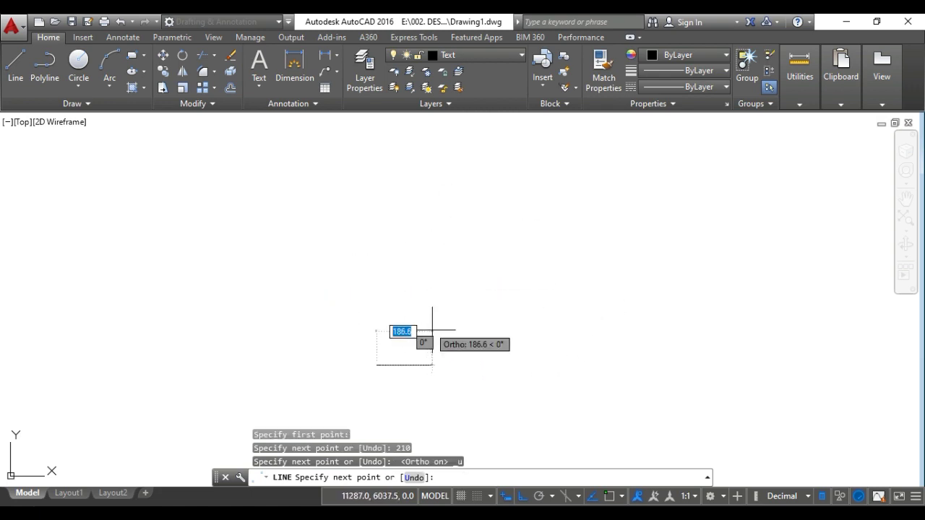
type("210")
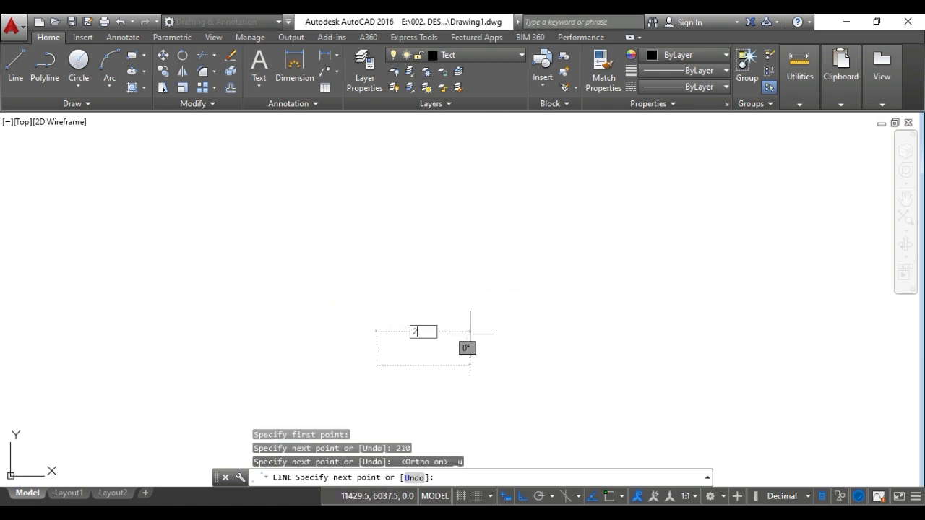
key("Return")
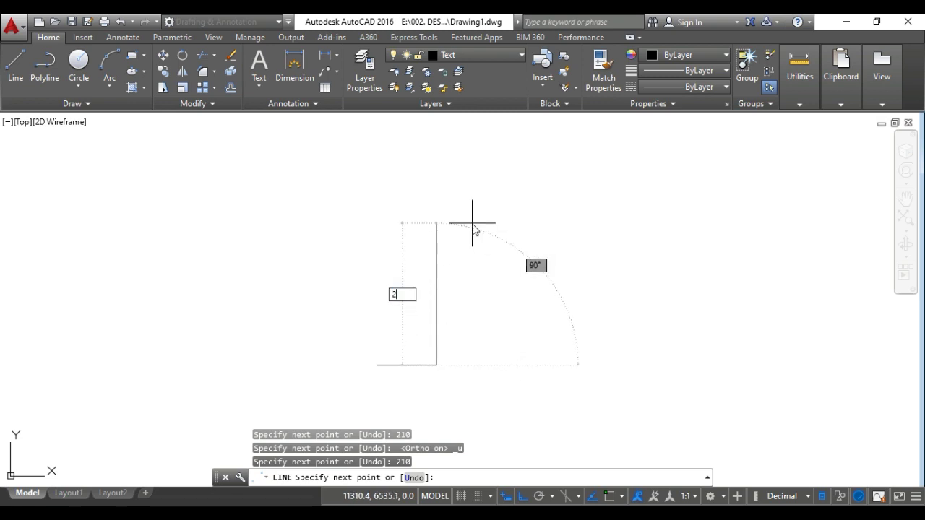
type("297")
key("Return")
type("210")
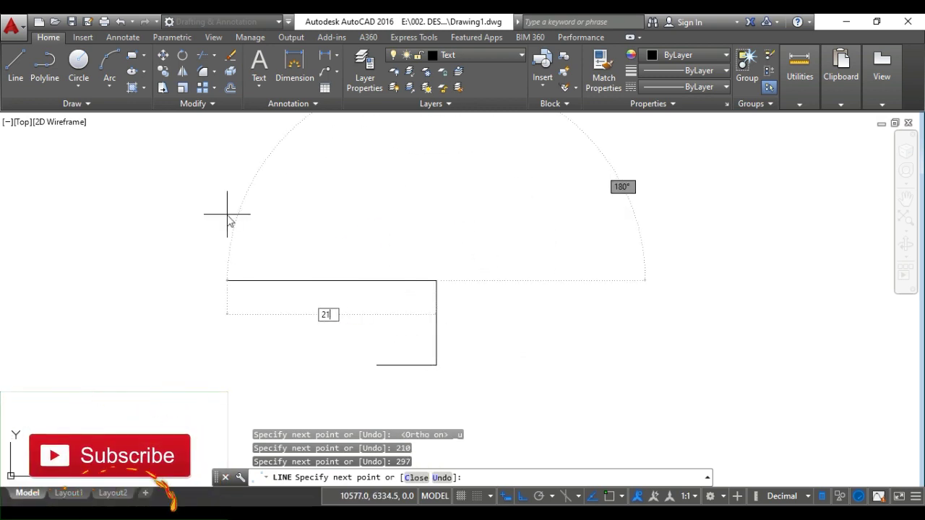
key("Return")
type("c")
key("Return")
key("Escape")
key("Escape")
key("Escape")
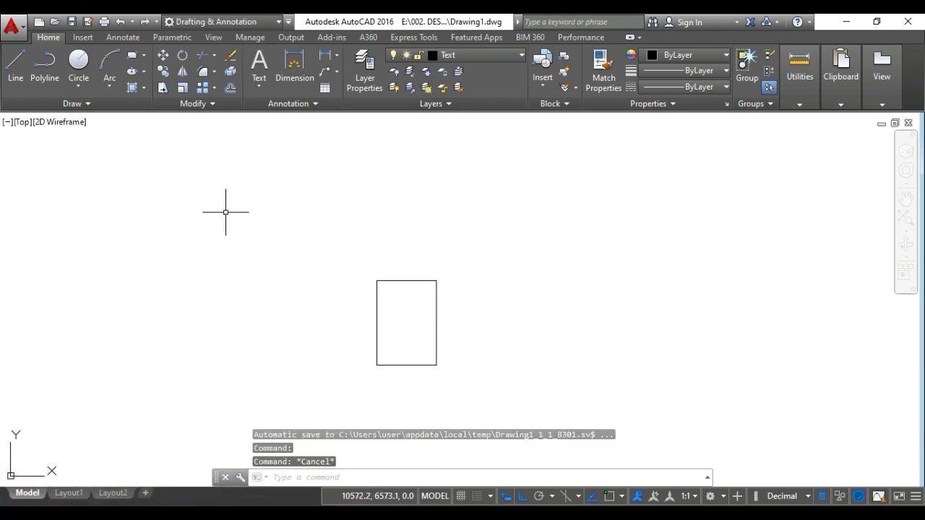
scroll(268, 282, "down", 10)
scroll(224, 235, "up", 2)
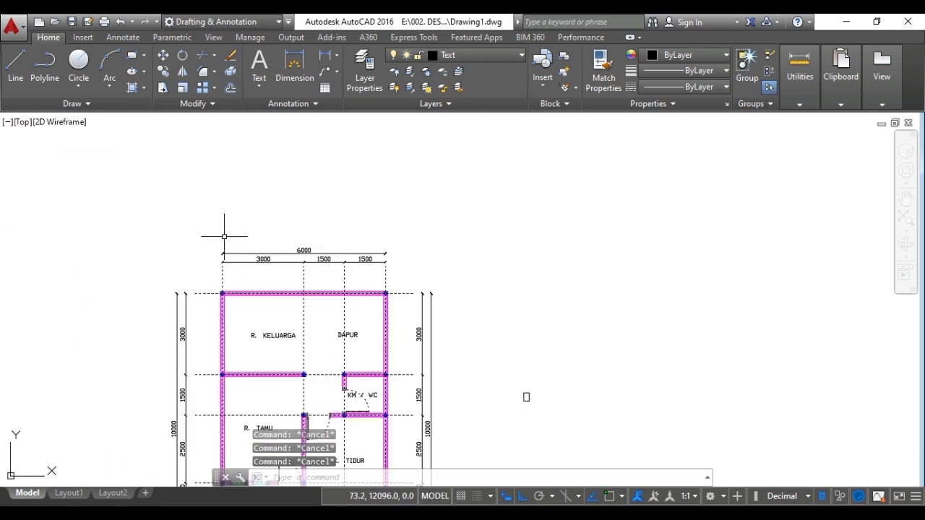
type("l")
key("Return")
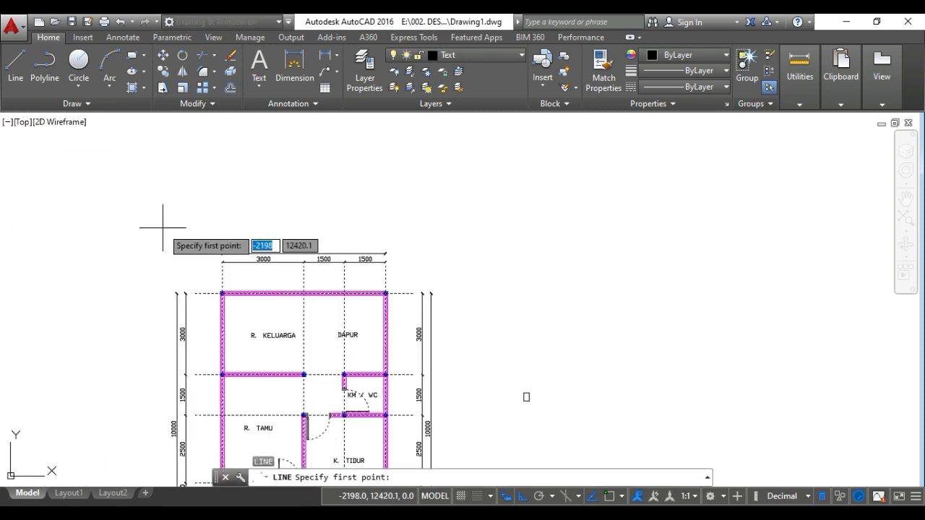
left_click(155, 229)
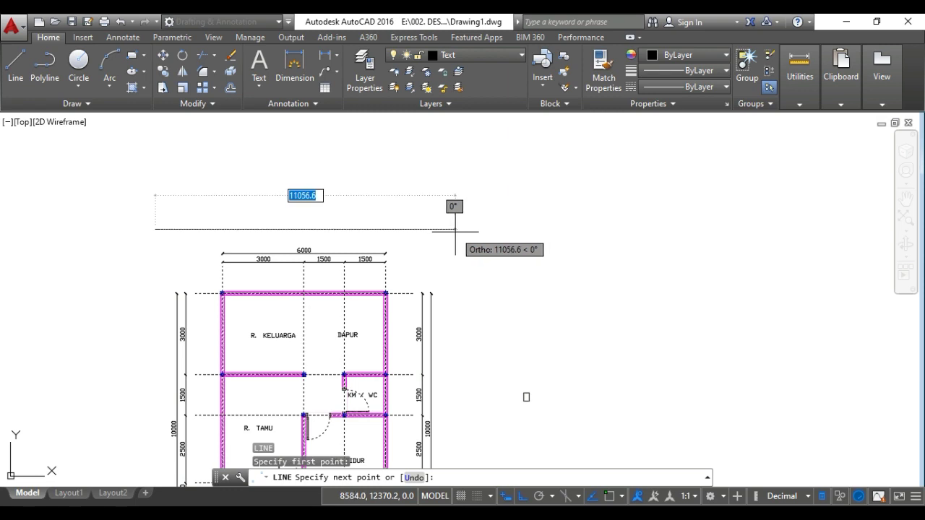
type("1100")
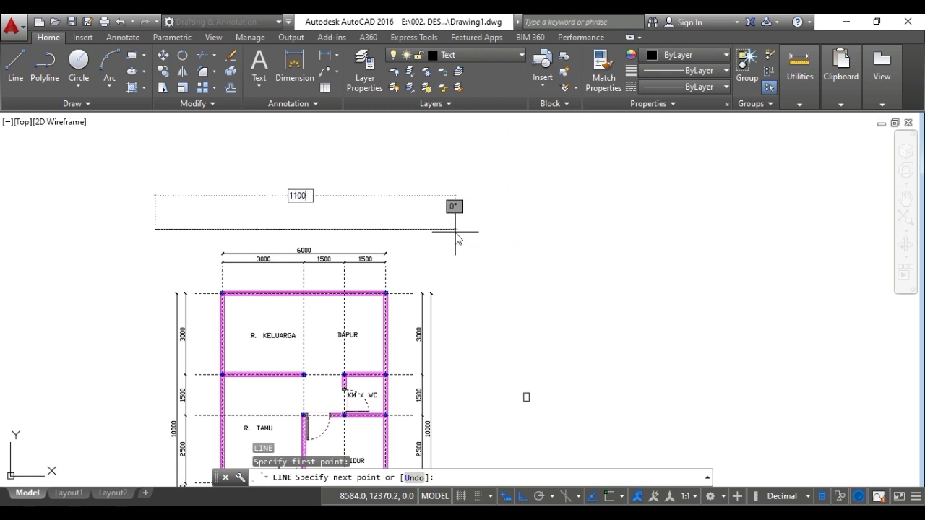
key("Return")
key("Return")
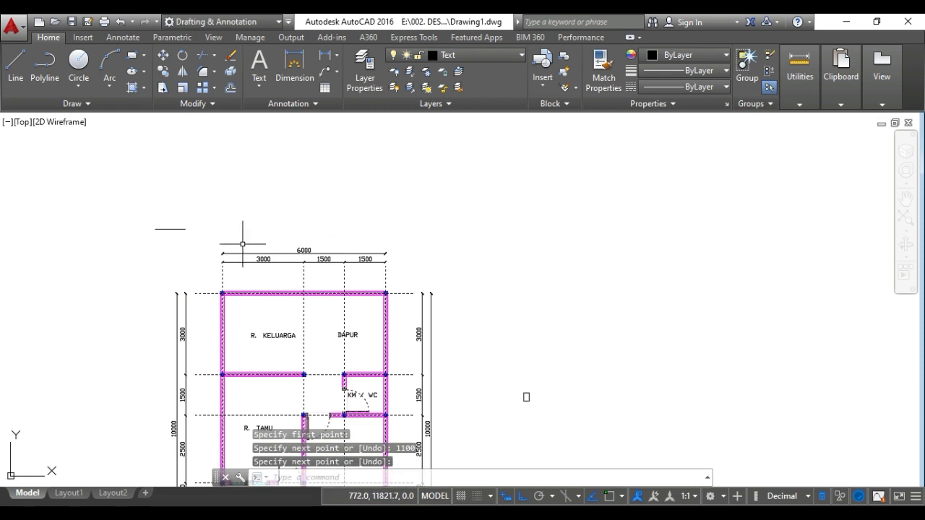
type("e")
key("Return")
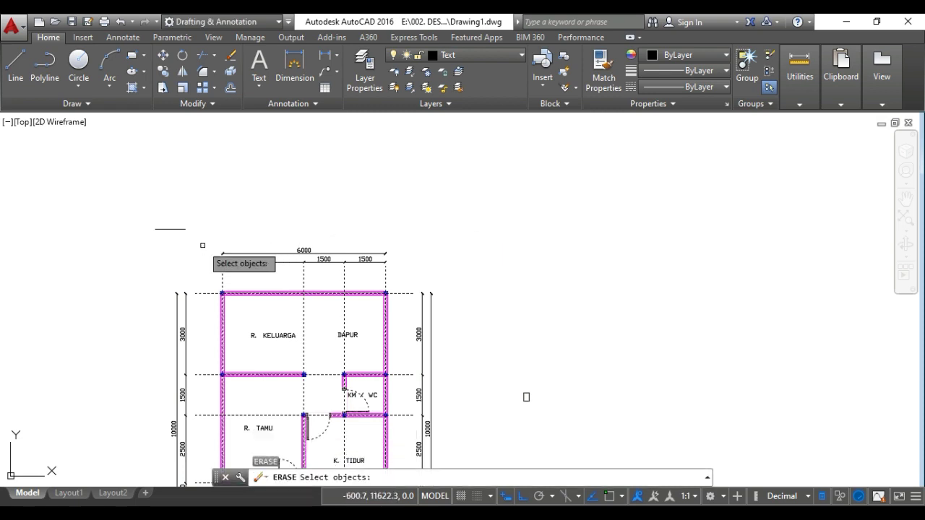
left_click(202, 245)
left_click(132, 207)
key("Return")
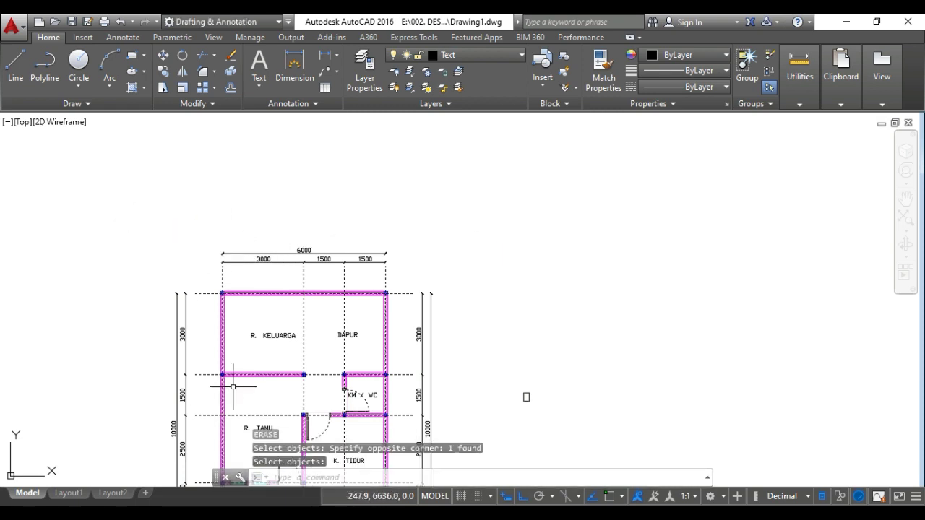
Calculate the ratio 210/11000 with the command-line calculator.
type("CAL")
key("Return")
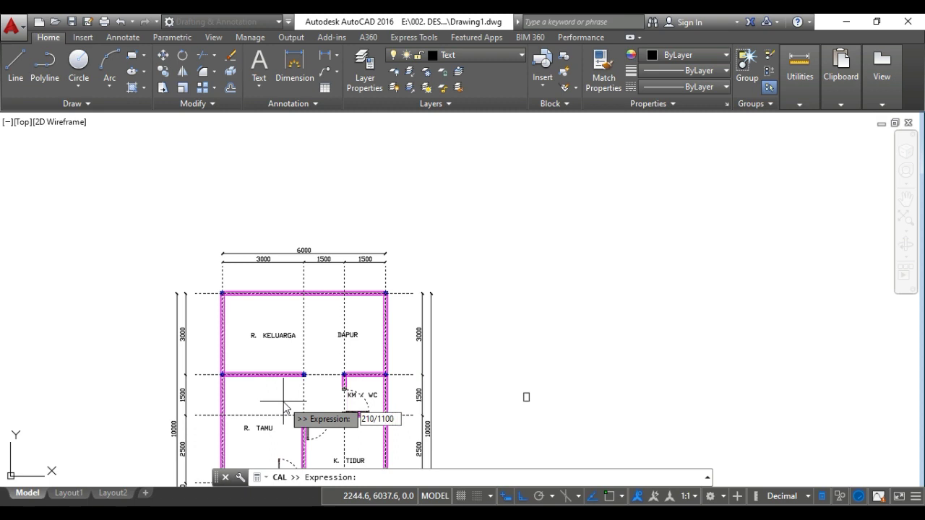
type("0")
key("Return")
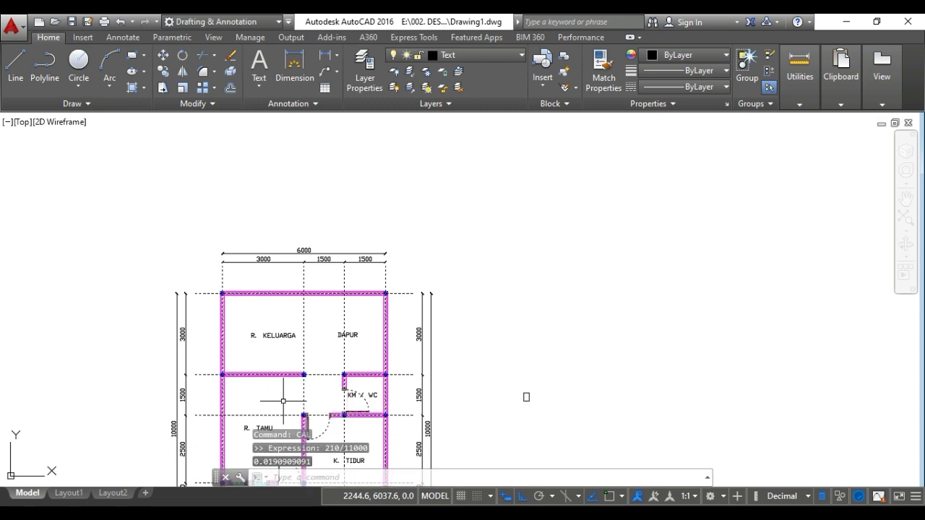
key("Escape")
key("Escape")
key("Escape")
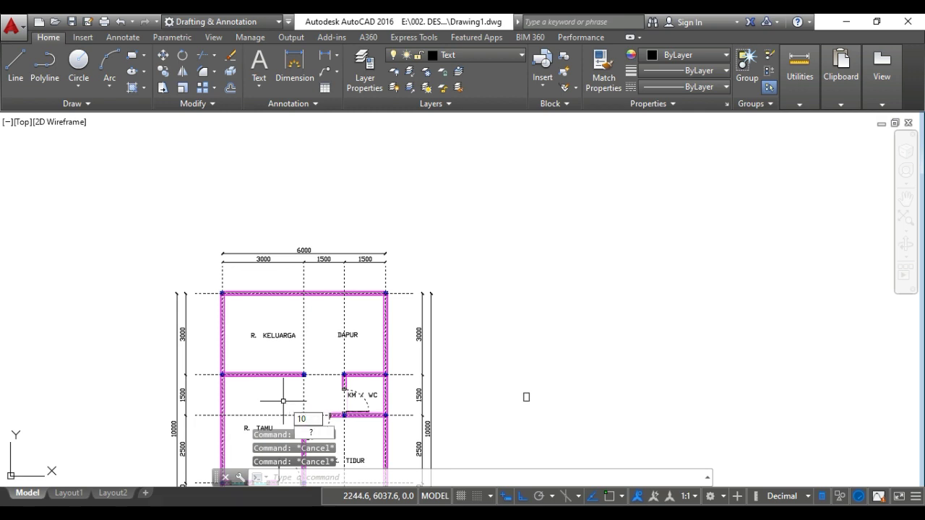
Calculate the ratio 11000/210 with the command-line calculator.
key("Escape")
type("CAL")
key("Return")
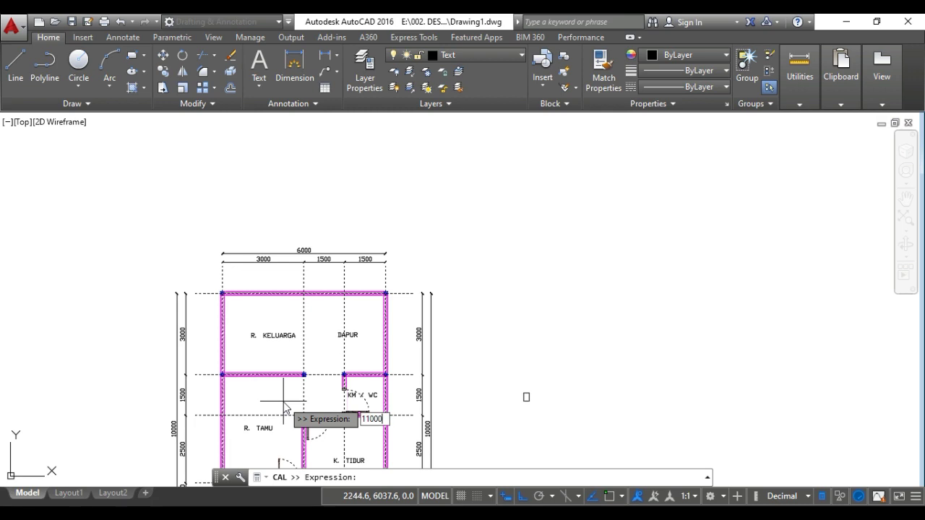
type("11000/210")
key("Return")
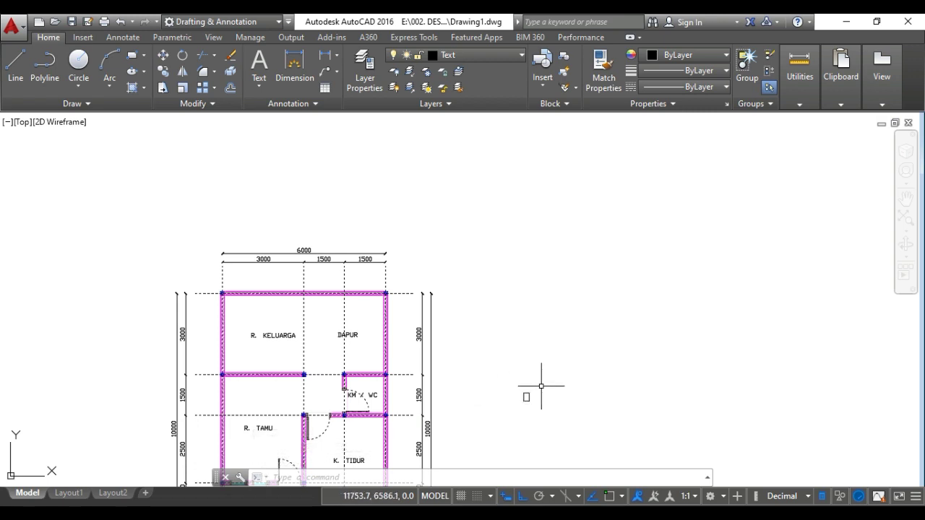
Scale the small sheet frame by a factor of 50 from its lower-left corner, with object snap on.
scroll(541, 386, "up", 2)
middle_click_drag(538, 386, 452, 326)
scroll(456, 345, "up", 2)
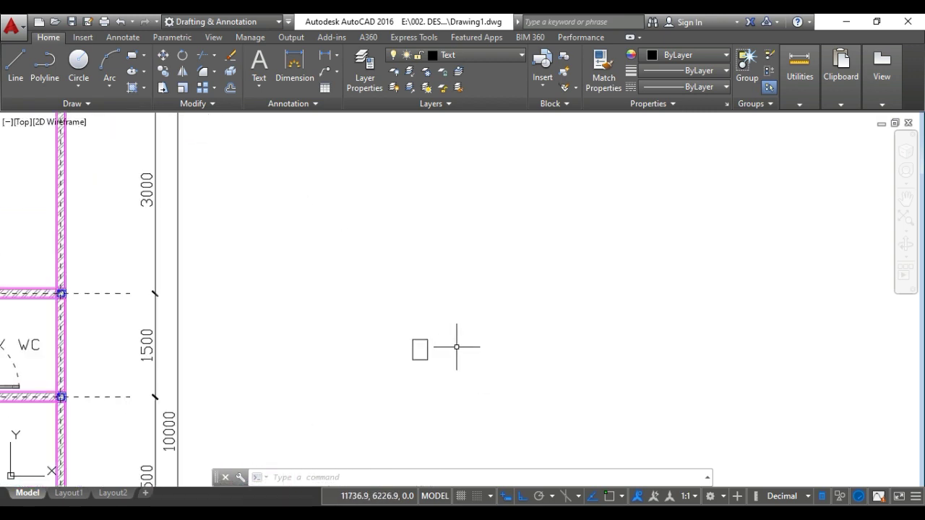
key("Escape")
key("Escape")
key("Escape")
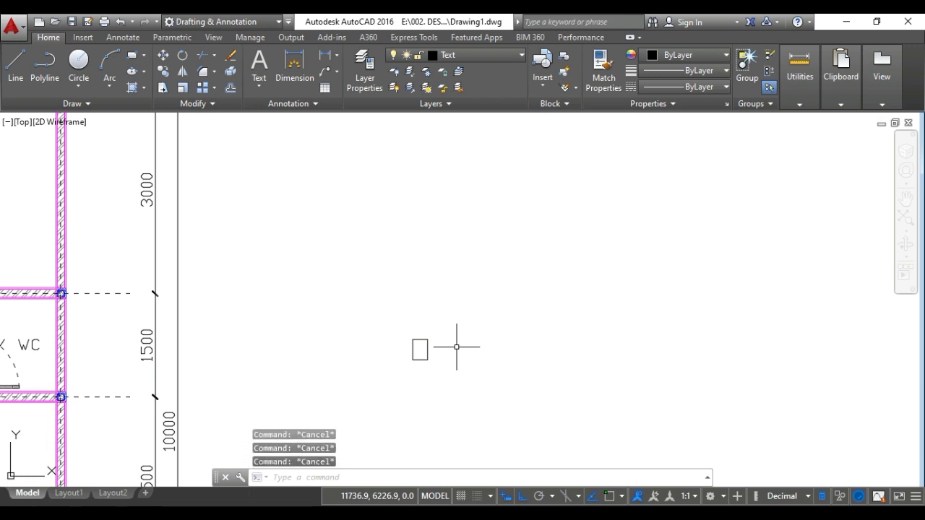
type("SC")
key("Return")
left_click(440, 397)
left_click(391, 313)
key("Return")
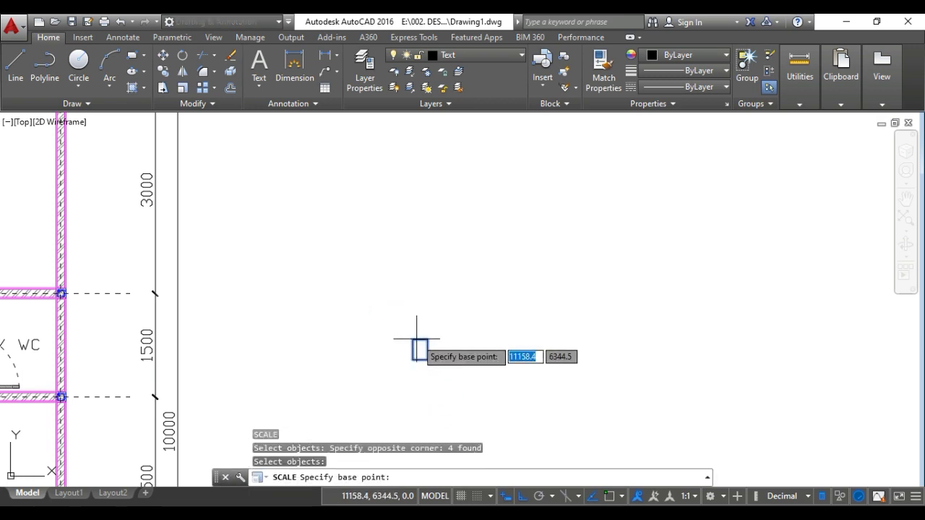
key("F3")
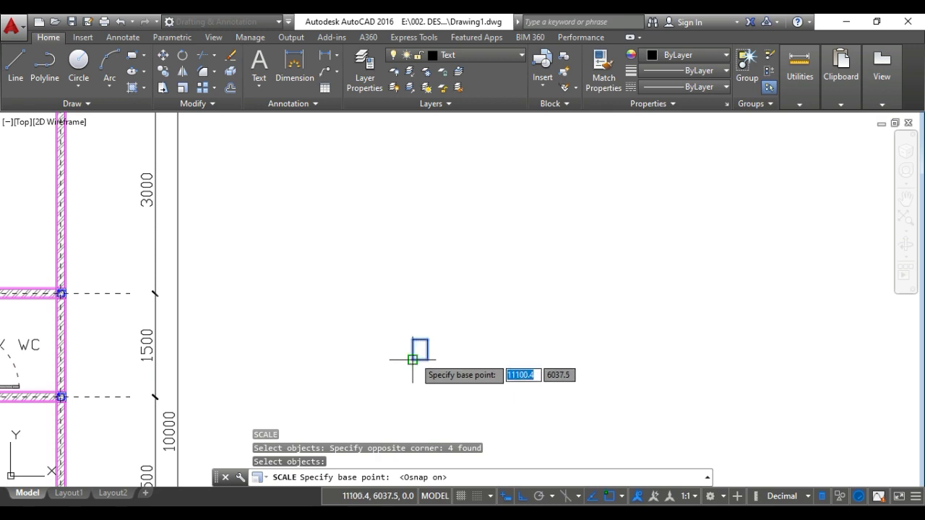
left_click(413, 359)
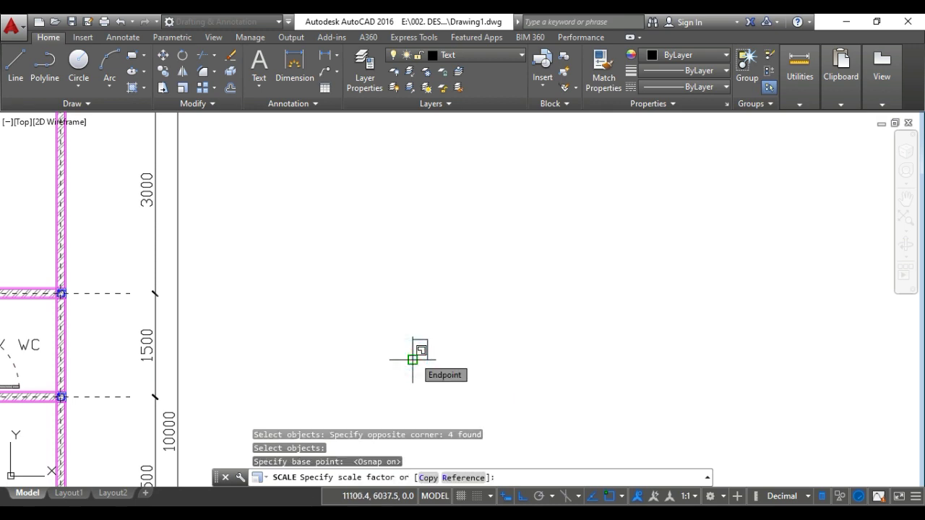
type("50")
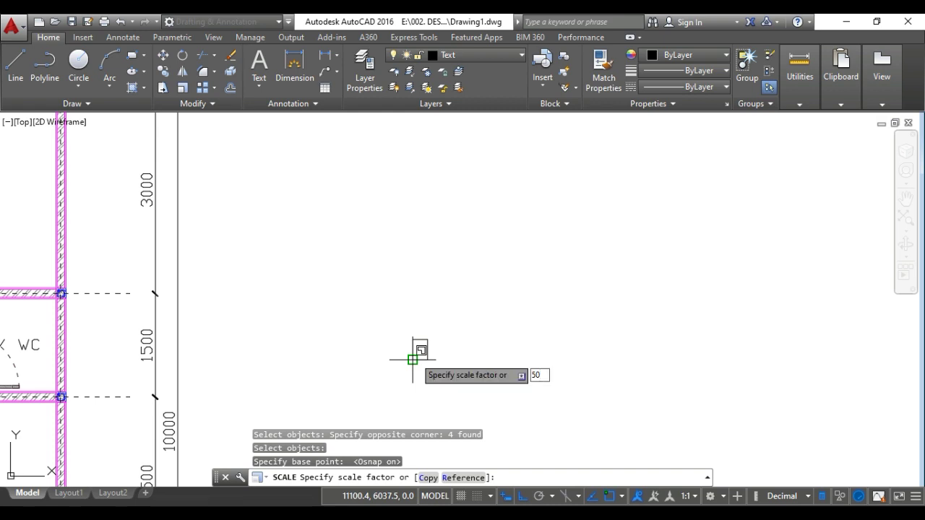
key("Return")
scroll(474, 333, "down", 6)
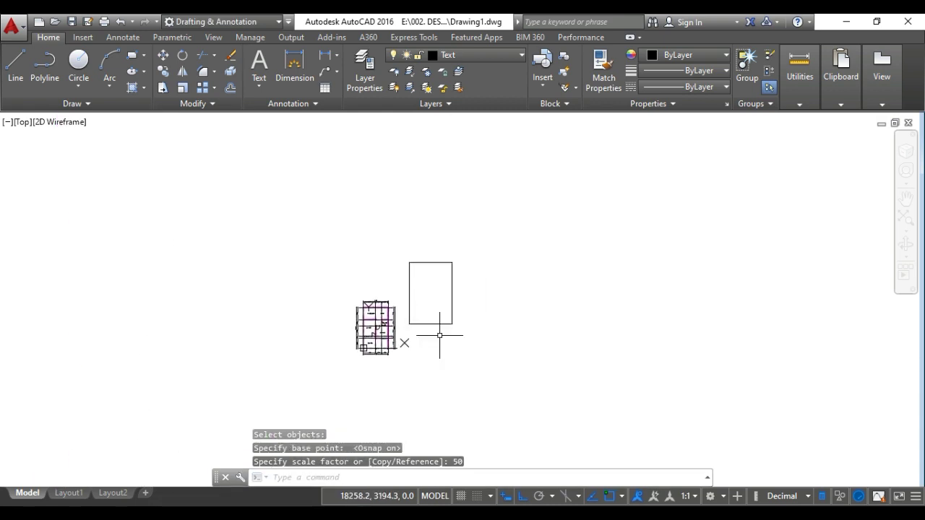
key("Escape")
key("Escape")
type("M")
key("Return")
left_click(479, 345)
left_click(392, 252)
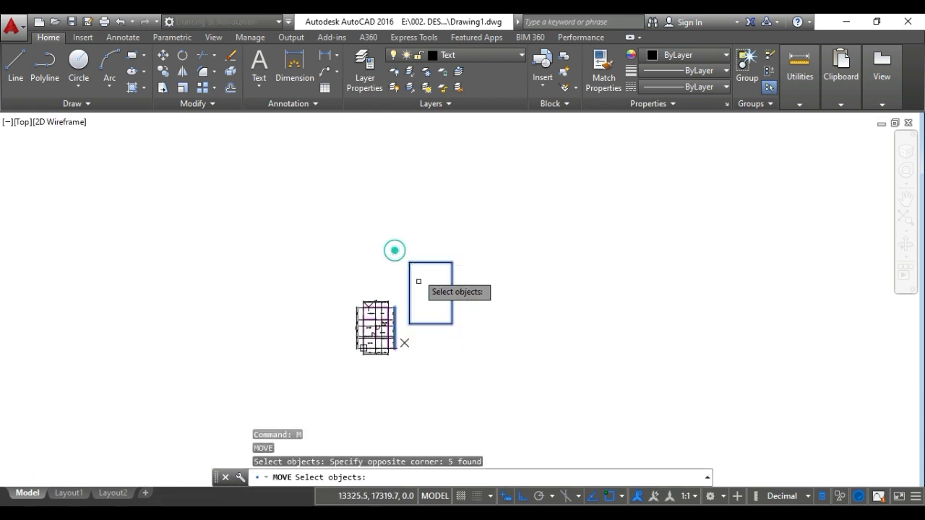
key("Return")
key("Escape")
Move the scaled sheet frame by its lower-right corner, with ortho off, so that it encloses the whole floor plan.
type("M")
key("Return")
left_click(479, 344)
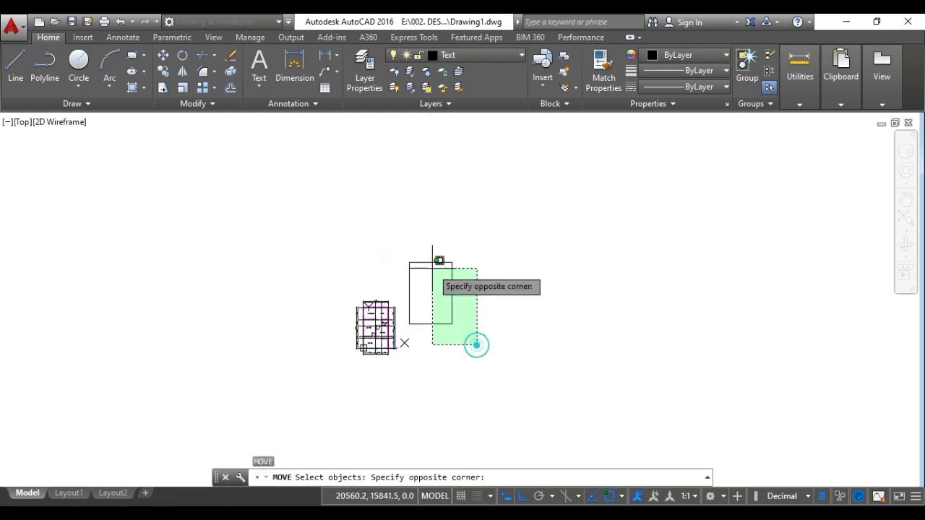
left_click(402, 256)
key("Return")
left_click(452, 324)
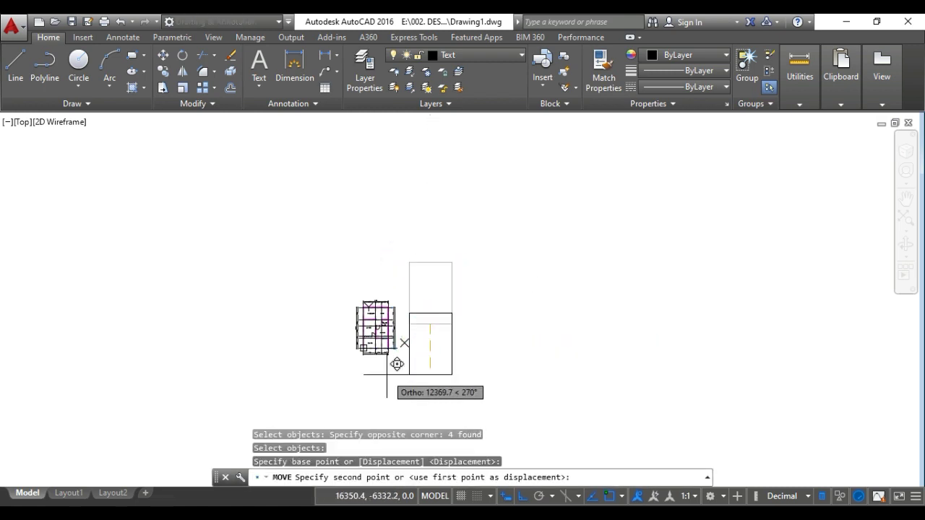
key("F8")
scroll(375, 354, "up", 4)
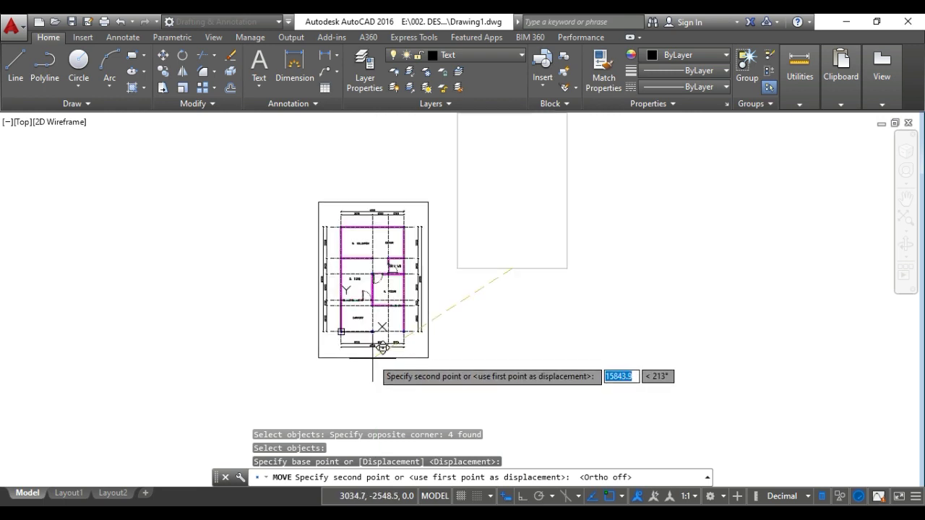
left_click(382, 349)
scroll(406, 392, "up", 4)
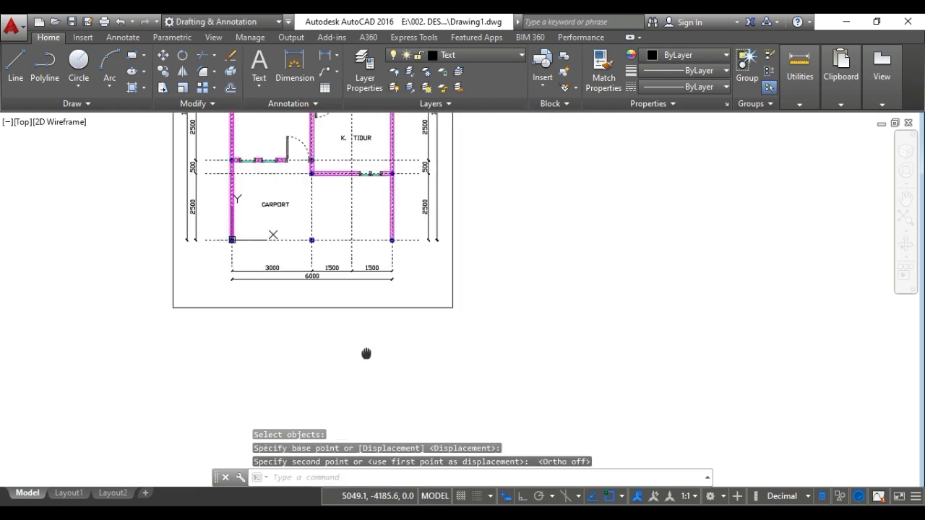
middle_click_drag(366, 354, 358, 455)
scroll(358, 454, "down", 3)
key("Return")
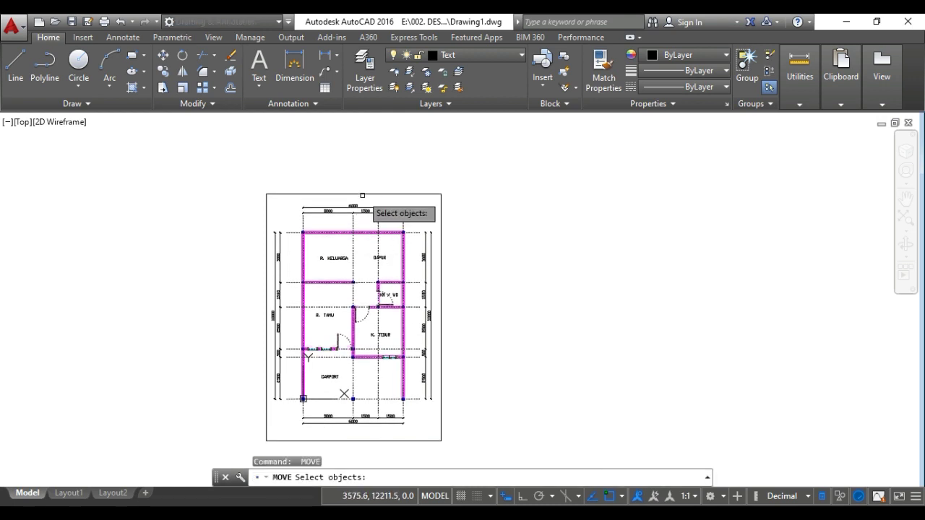
left_click(363, 195)
key("Return")
key("Escape")
key("Escape")
key("Escape")
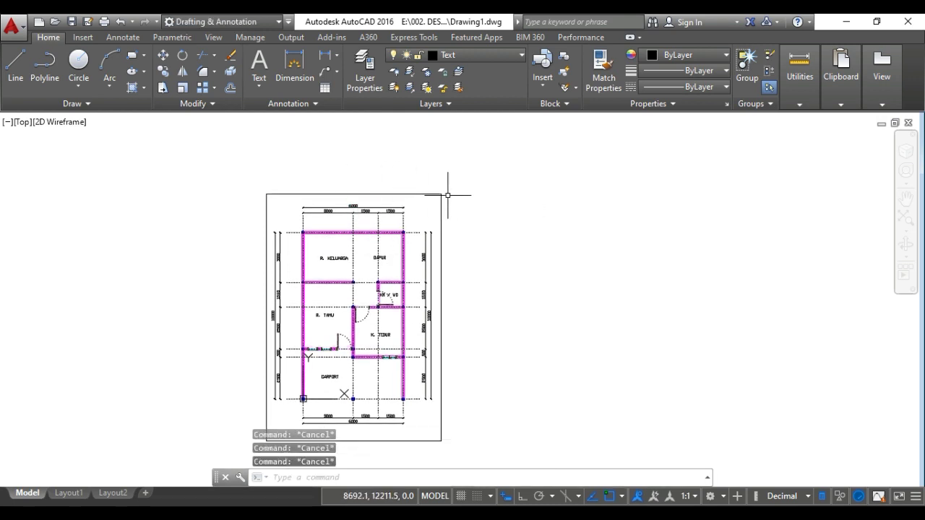
Join the four lines of the sheet frame into one object.
type("J")
key("Return")
left_click(447, 195)
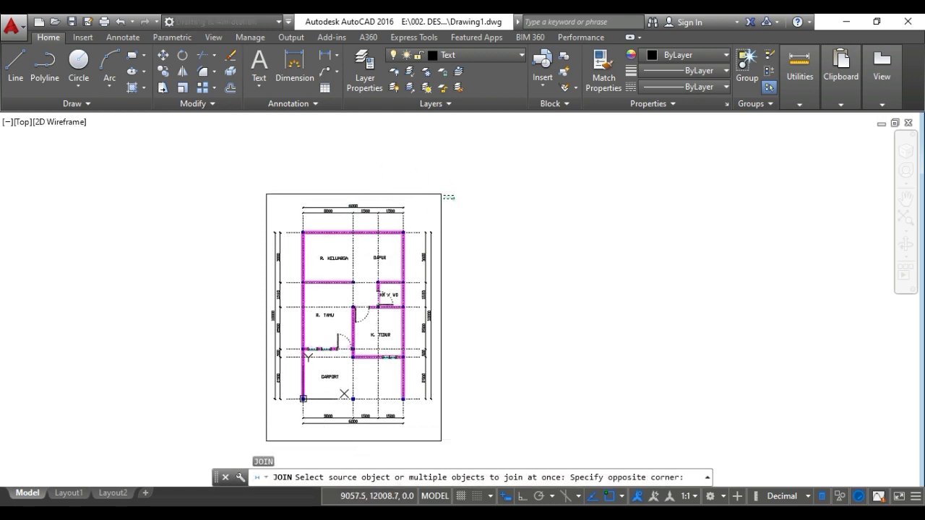
left_click(414, 176)
left_click(263, 431)
left_click(263, 430)
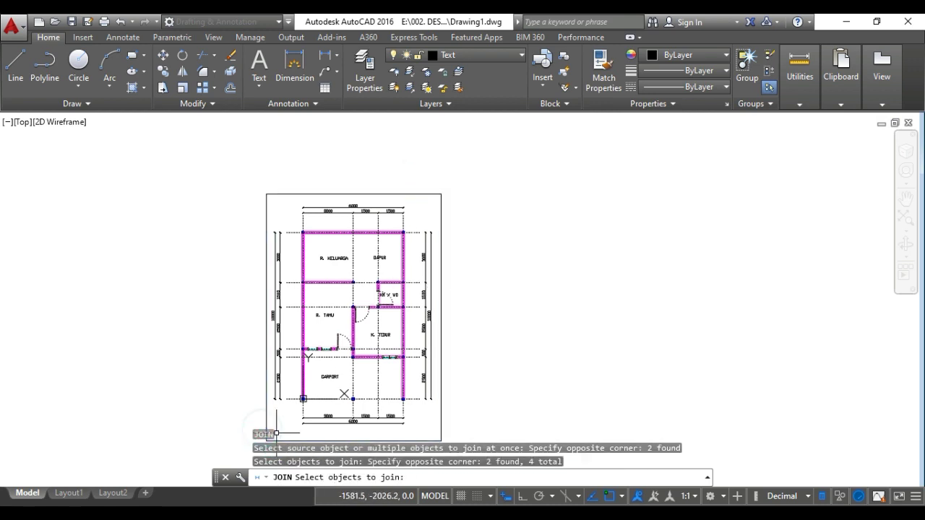
key("Return")
Move the joined frame straight down by about 456 from the midpoint of its bottom edge.
middle_click_drag(372, 403, 372, 357)
key("Escape")
key("Escape")
key("Return")
left_click(366, 414)
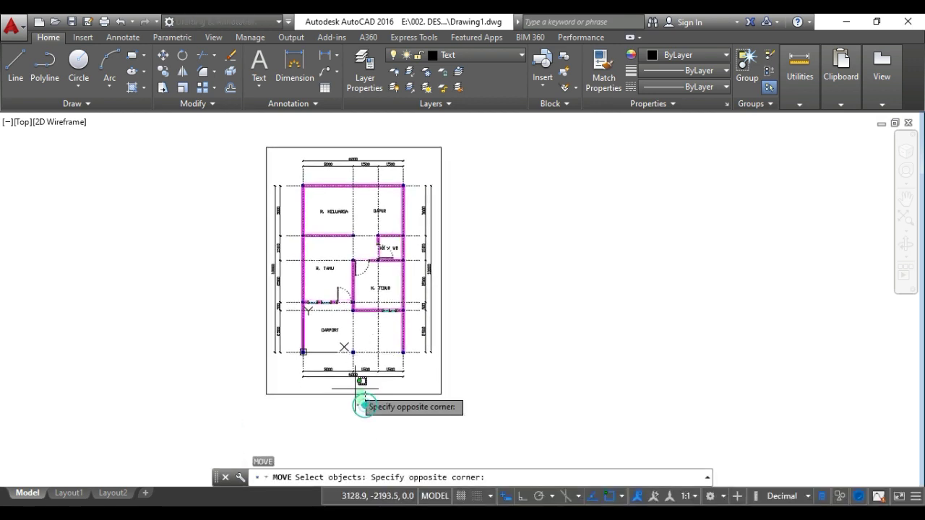
left_click(354, 388)
key("Return")
left_click(354, 396)
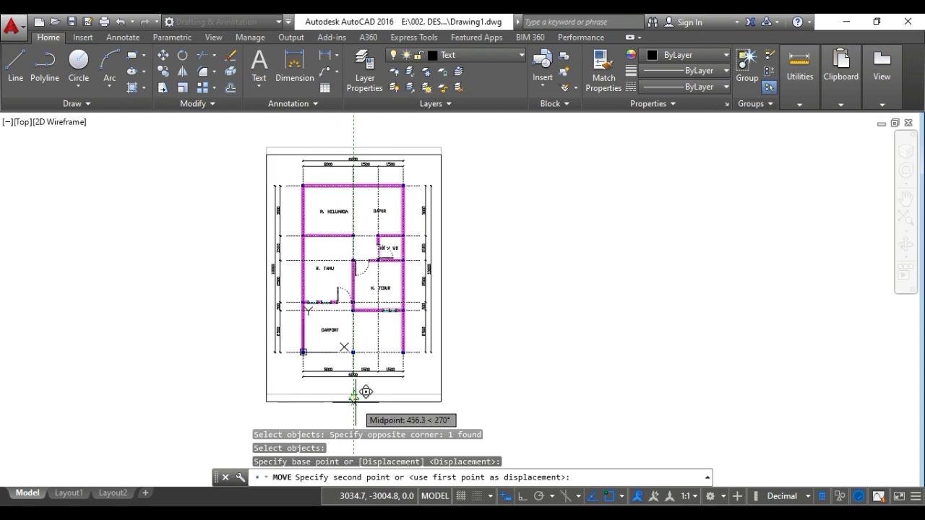
left_click(353, 397)
key("Escape")
key("Escape")
key("Escape")
Draw a small, nearly square rectangle below the 3000 dimension in the lower part of the sheet frame.
scroll(339, 391, "up", 5)
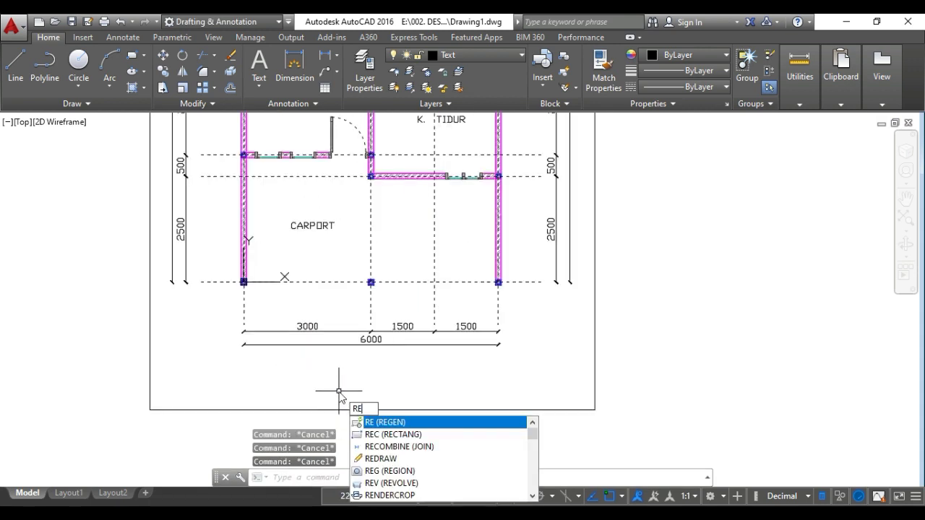
type("REC")
key("Return")
scroll(275, 362, "up", 4)
left_click(251, 337)
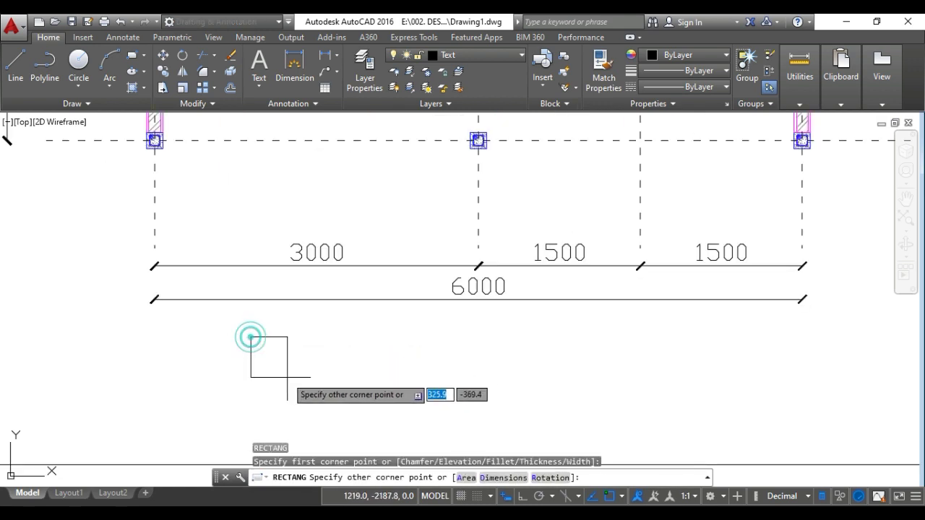
key("Escape")
key("Escape")
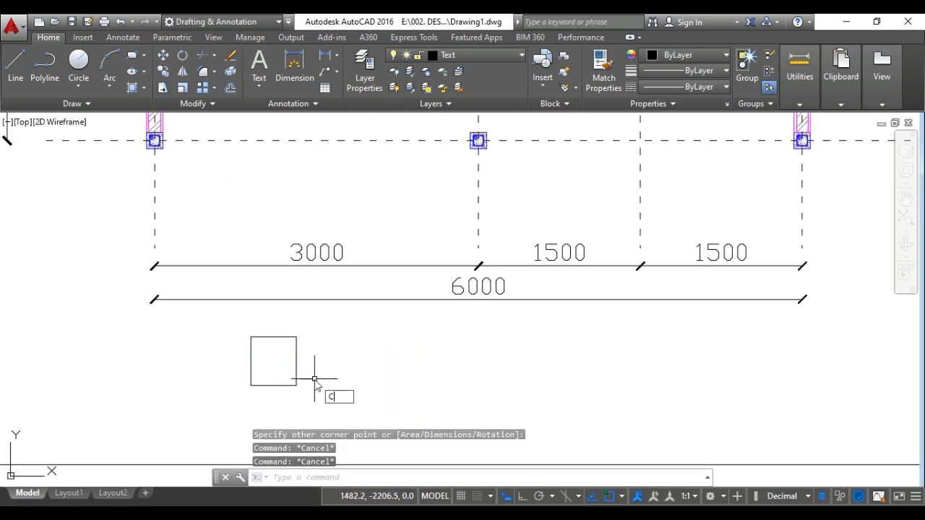
Copy the small rectangle a short distance down and to the right so that the two overlap.
type("CO")
key("Return")
left_click(299, 387)
left_click(246, 334)
key("Return")
left_click(251, 337)
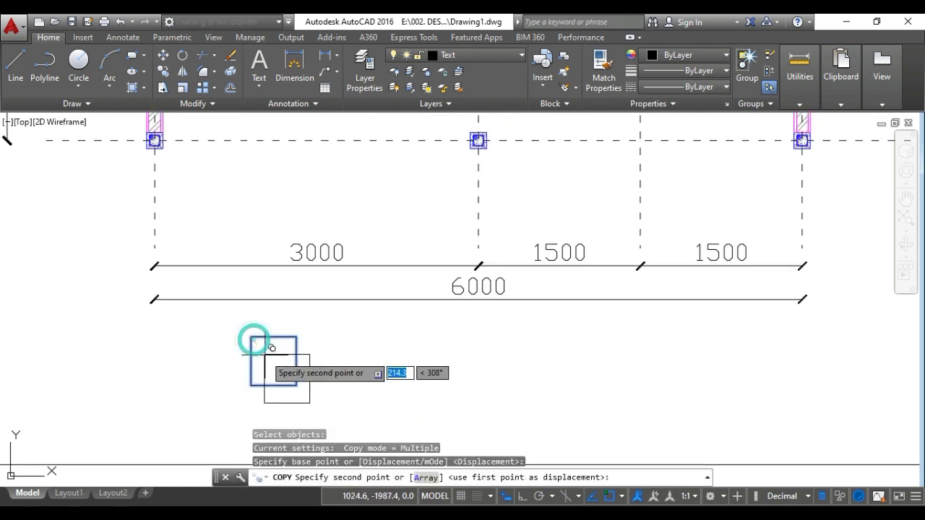
left_click(267, 352)
key("Escape")
key("Escape")
key("Escape")
key("Escape")
Trim the edges of the copied rectangle that lie inside the original one, leaving an L-shaped shadow.
type("TR")
key("Return")
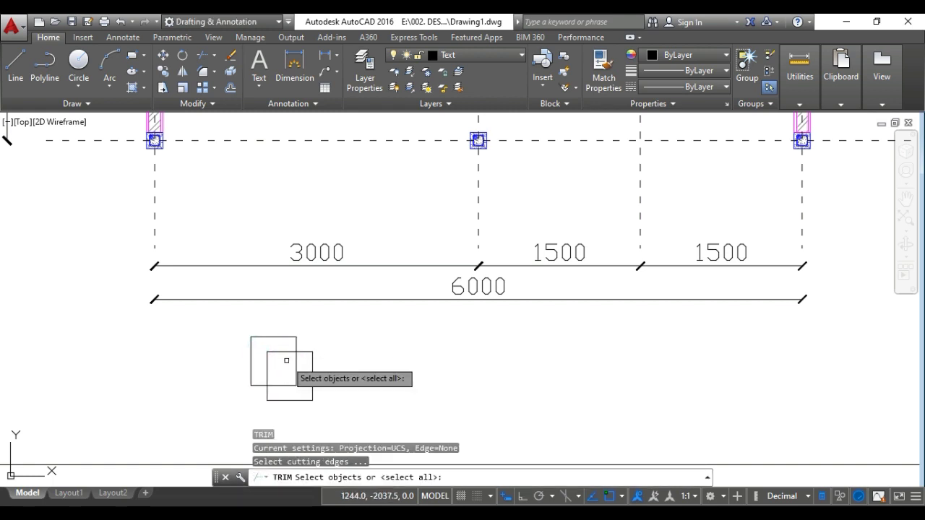
key("Return")
left_click(283, 360)
left_click(268, 350)
key("Escape")
key("Escape")
key("Escape")
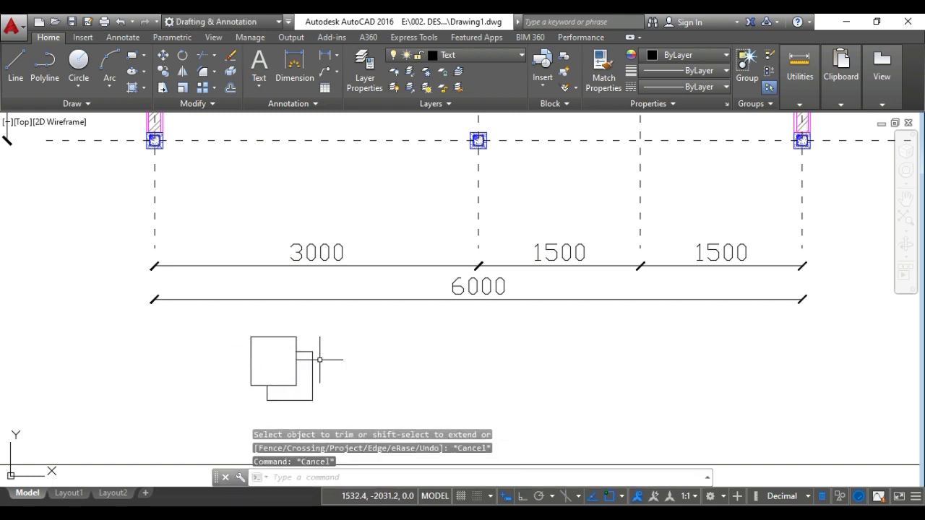
Fill the L-shaped shadow of the title symbol with a SOLID hatch.
scroll(316, 360, "down", 5)
middle_click_drag(316, 360, 298, 358)
scroll(297, 358, "up", 2)
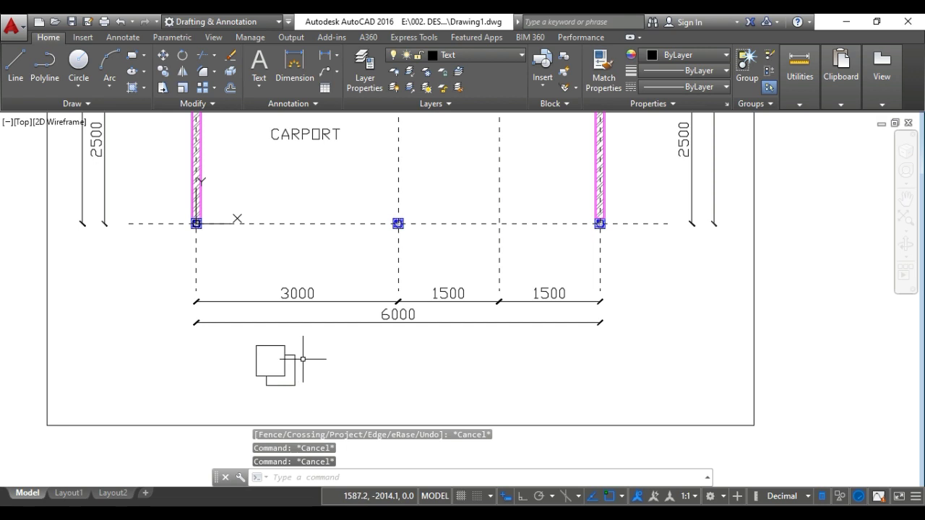
type("h")
key("Return")
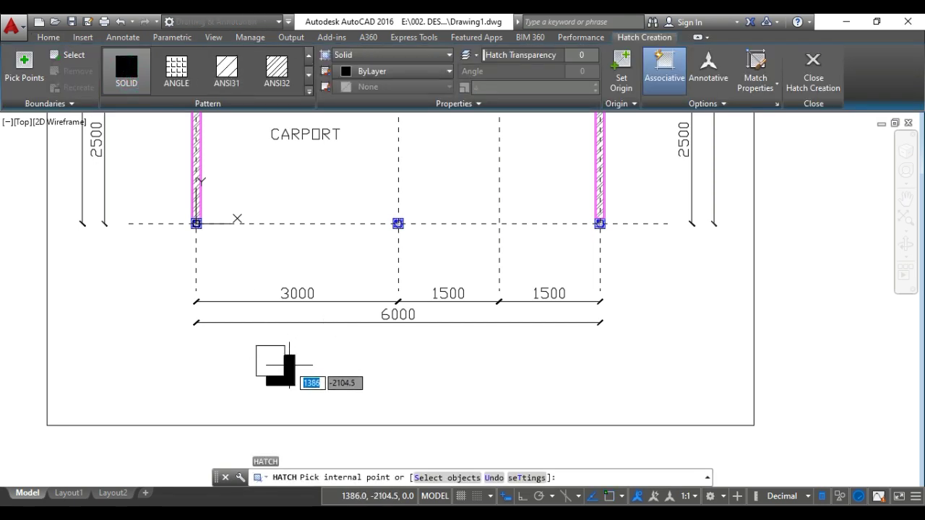
key("Escape")
key("Escape")
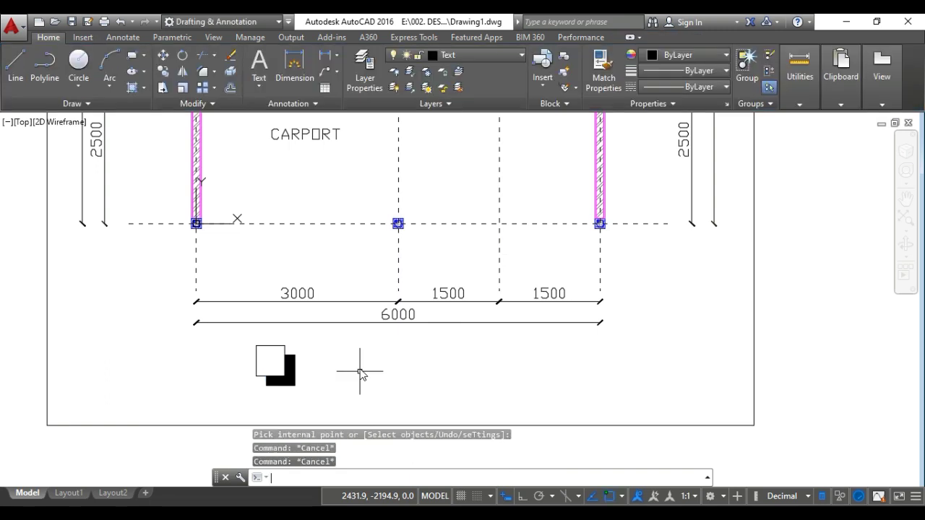
Draw a horizontal title line from the shadow's right edge to below the right end of the 6000 dimension.
type("l")
key("Return")
left_click(295, 371)
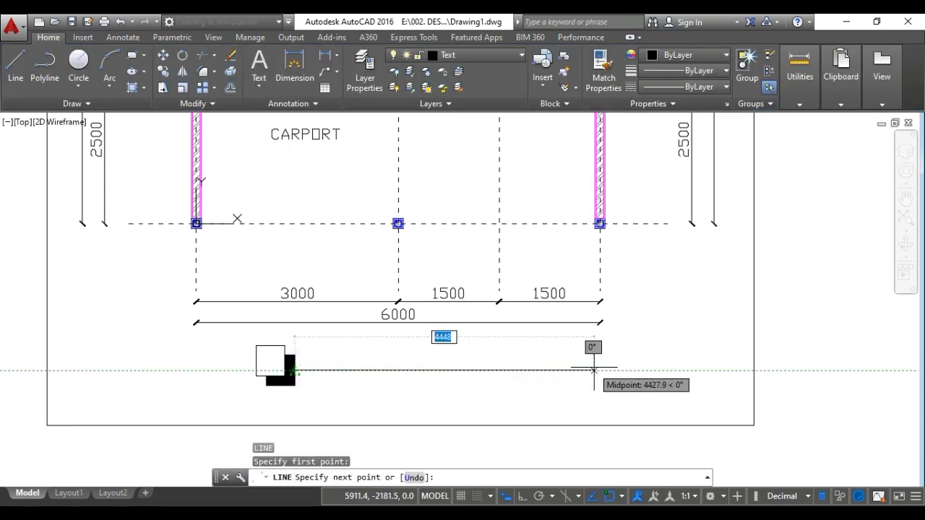
left_click(601, 370)
key("Escape")
key("Escape")
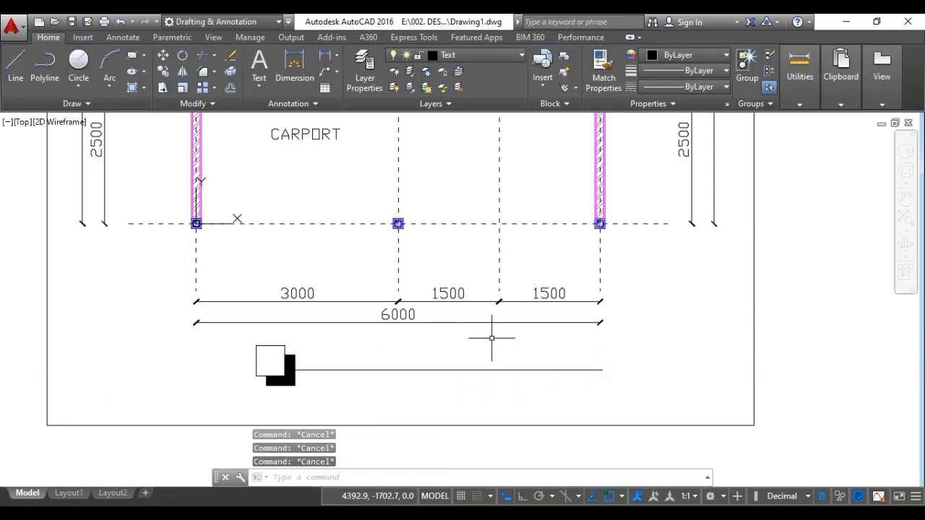
Copy the CARPORT label to just above the title line, beside the square symbol.
type("c")
key("Return")
left_click(300, 134)
key("Return")
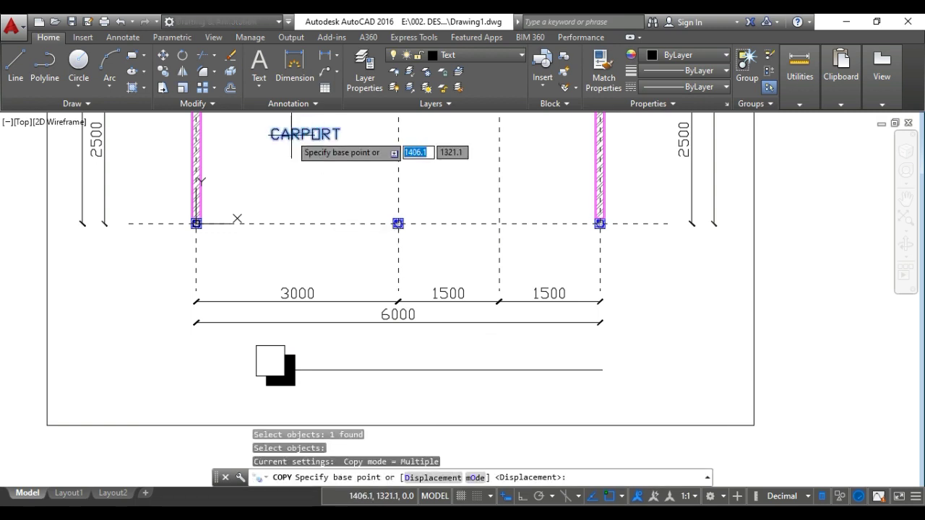
left_click(291, 134)
left_click(331, 354)
key("Escape")
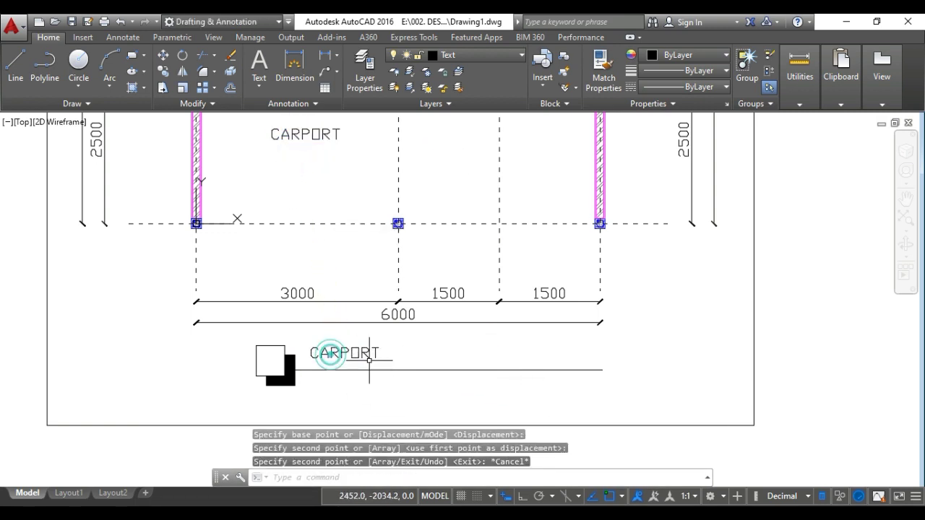
key("Escape")
key("Escape")
Change the copied label above the title line to DENAH RUMAH 6M X 10M and widen its text box to fit one line.
key("Return")
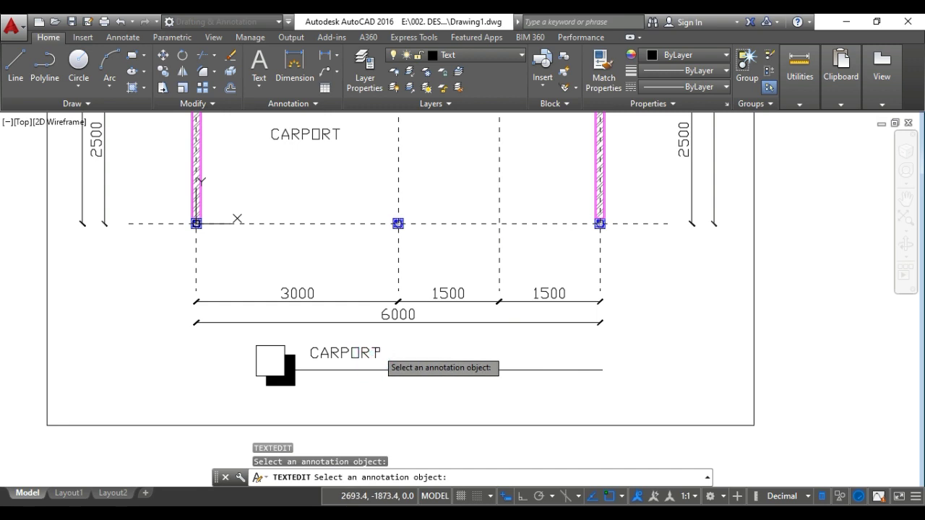
left_click(364, 352)
type("C")
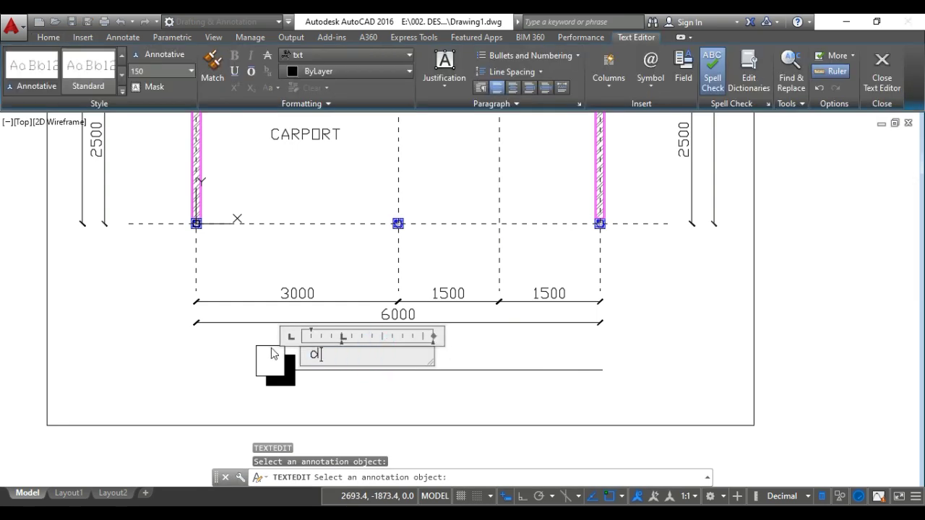
type("ENAH RUMAH")
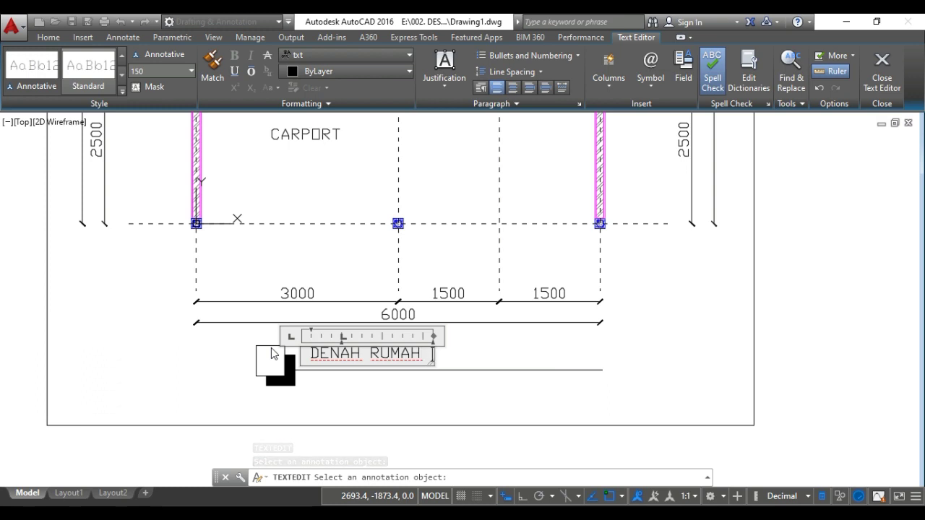
key("Return")
type("6M X 10M")
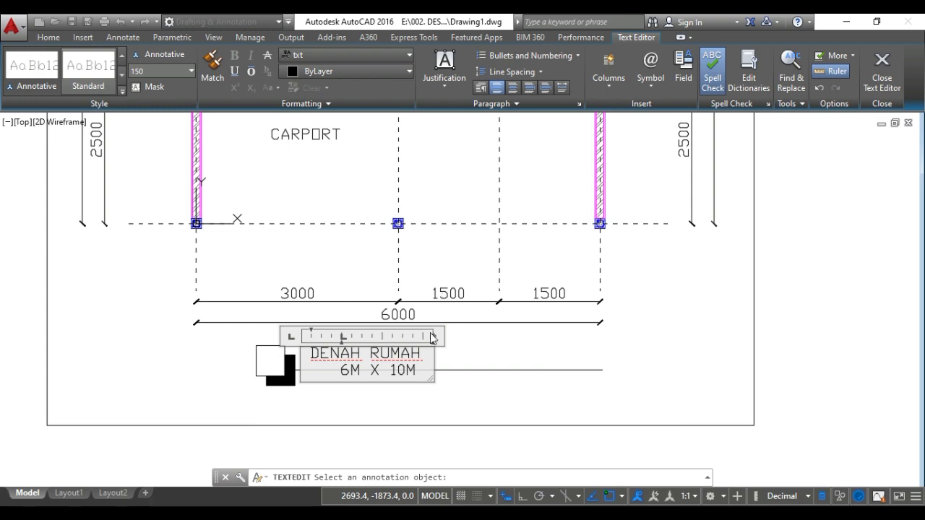
left_click_drag(434, 336, 526, 337)
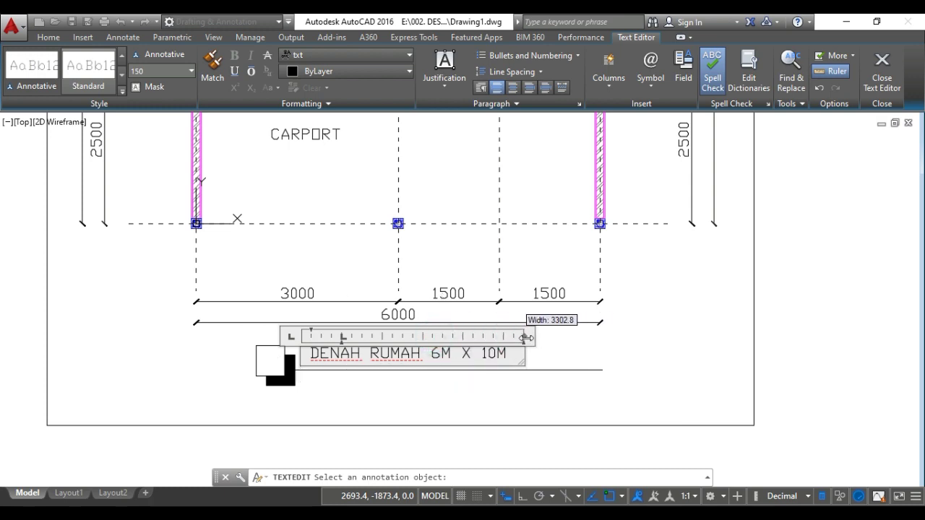
key("Return")
key("BackSpace")
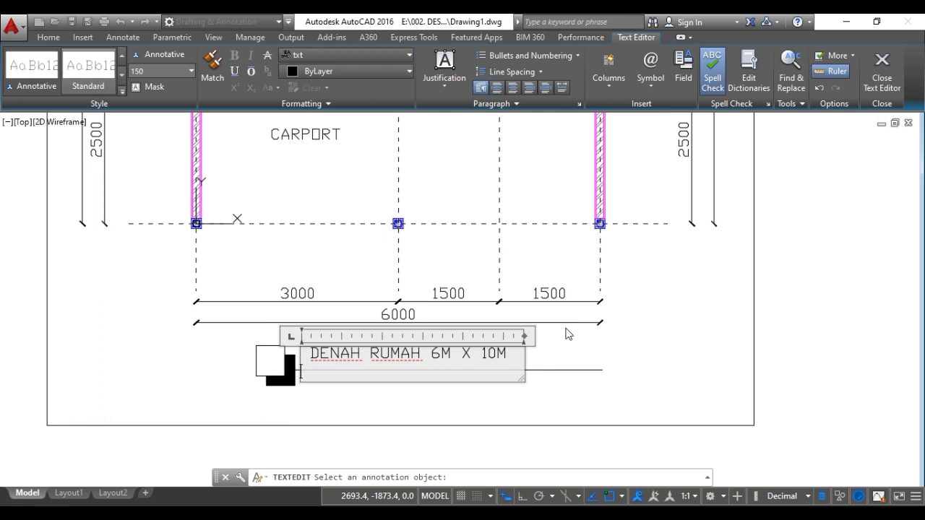
key("BackSpace")
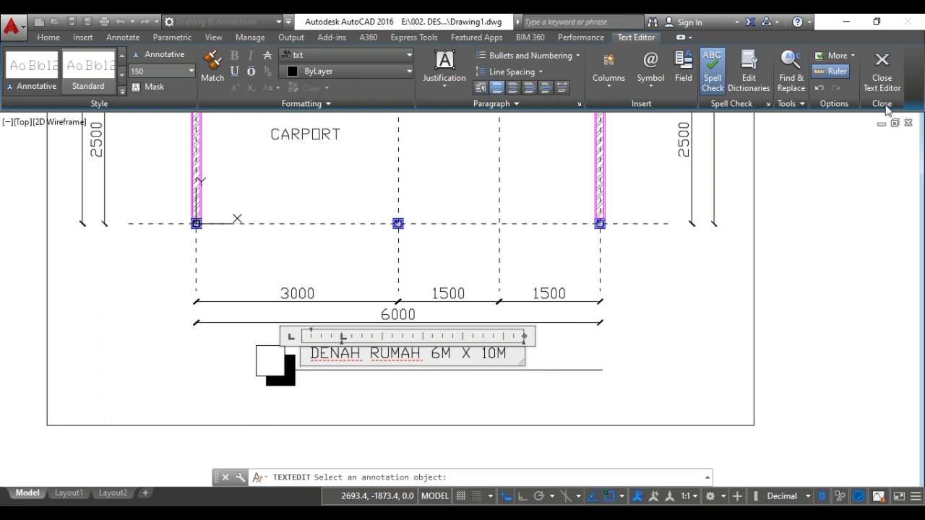
left_click(883, 80)
Move the DENAH RUMAH 6M X 10M text about 470 units right so it sits midway along the title line.
type("m")
key("space")
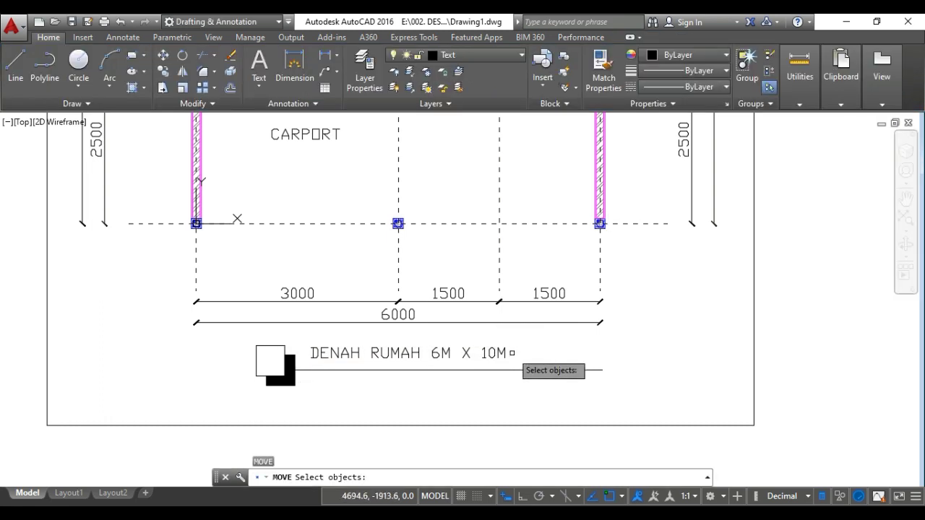
left_click(515, 351)
left_click(457, 337)
key("space")
left_click(429, 352)
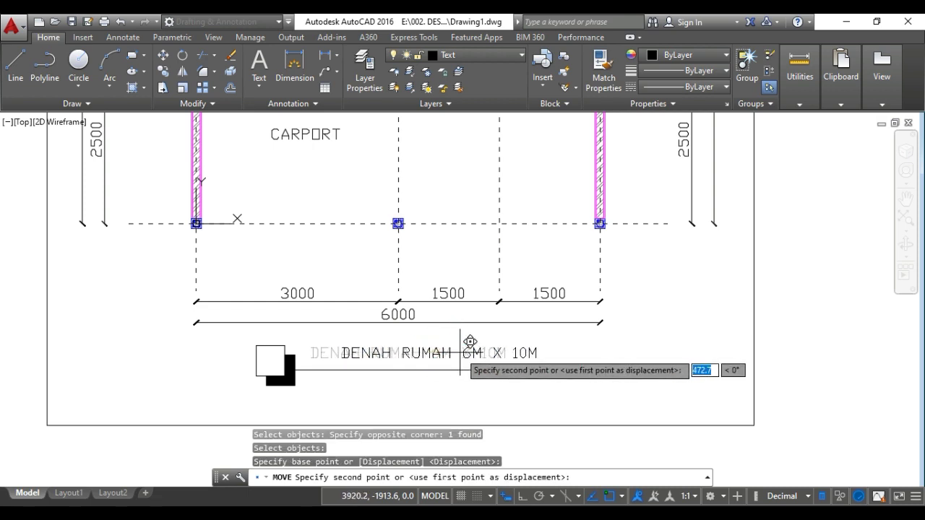
left_click(459, 354)
key("Escape")
key("Escape")
key("Escape")
Copy the DENAH RUMAH 6M X 10M text straight down to just below the title line.
type("do")
key("space")
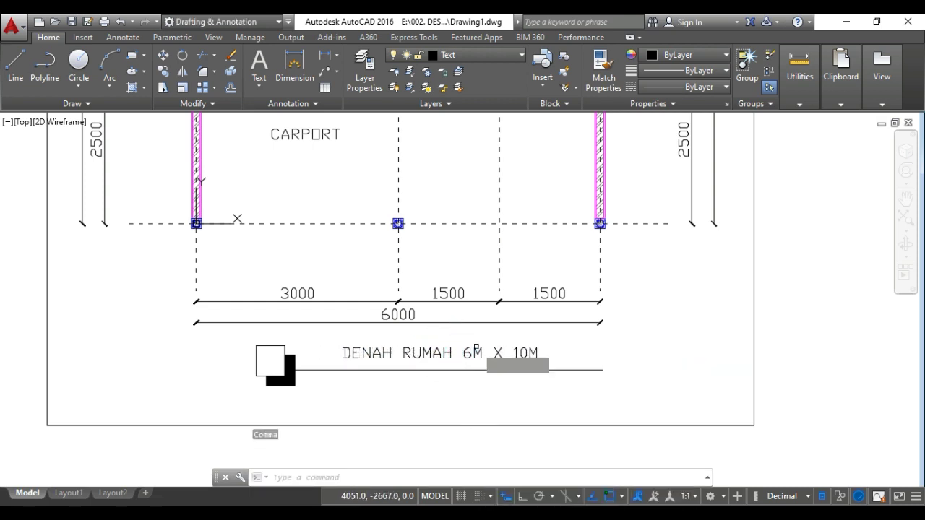
left_click(462, 351)
left_click(423, 344)
key("space")
left_click(431, 353)
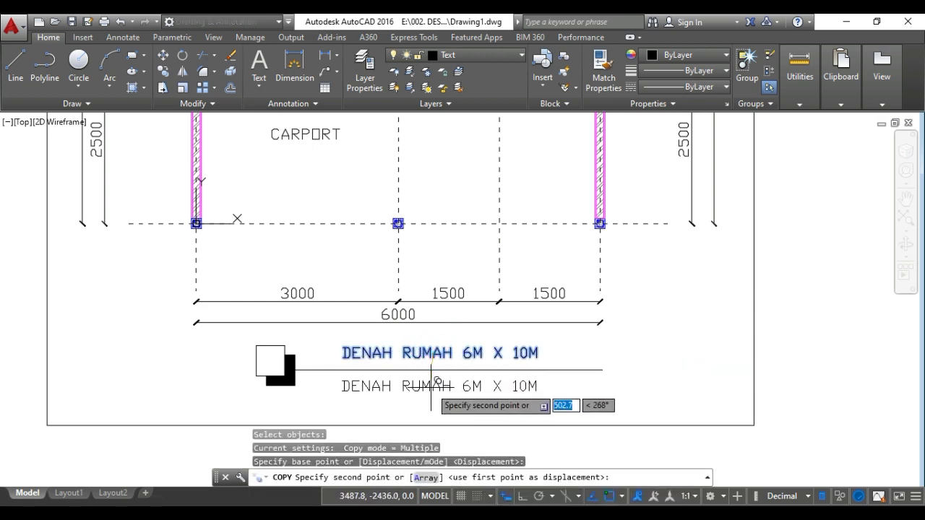
left_click(431, 384)
key("Escape")
key("Escape")
Replace the wording of the text below the title line with Skala 1 : 50.
type("ed")
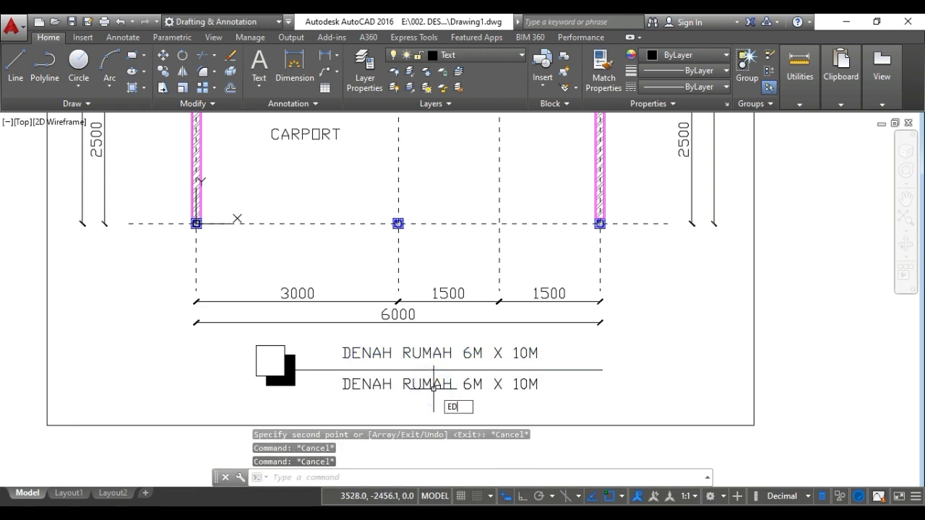
key("space")
left_click(413, 386)
left_click_drag(351, 387, 552, 388)
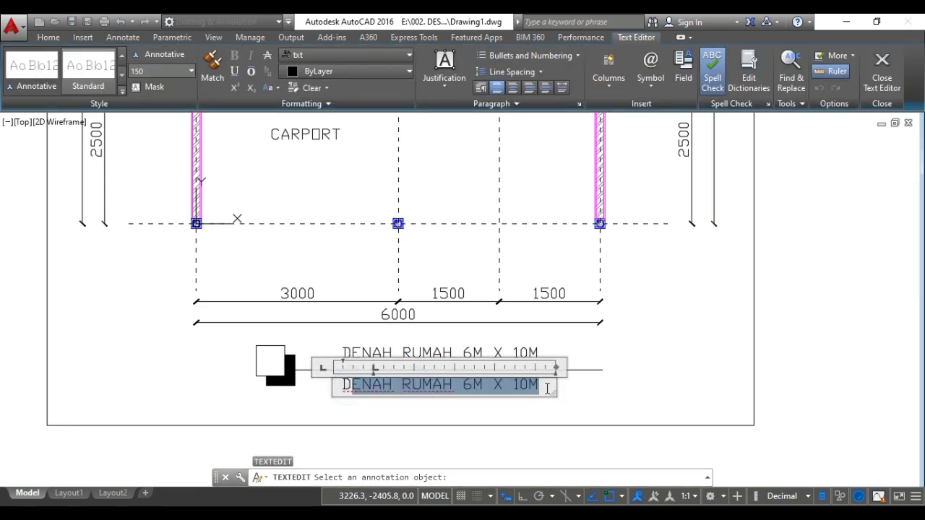
key("BackSpace")
key("BackSpace")
type("sKALA")
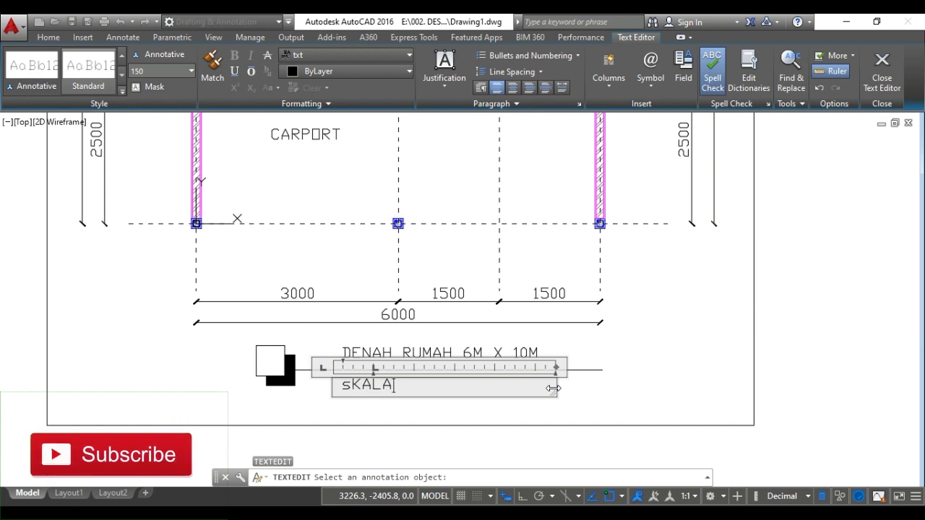
key("BackSpace")
key("BackSpace")
key("BackSpace")
key("BackSpace")
key("BackSpace")
type("Skala 1 : 50")
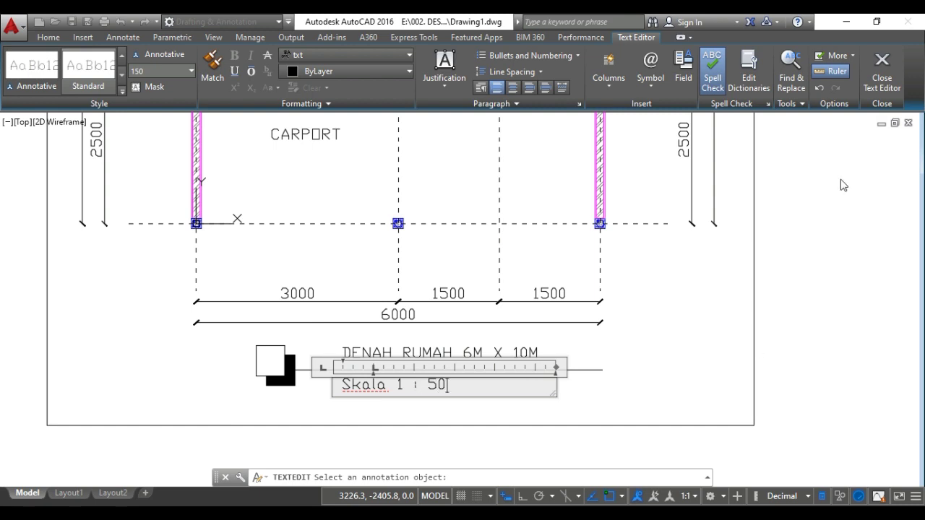
left_click(882, 73)
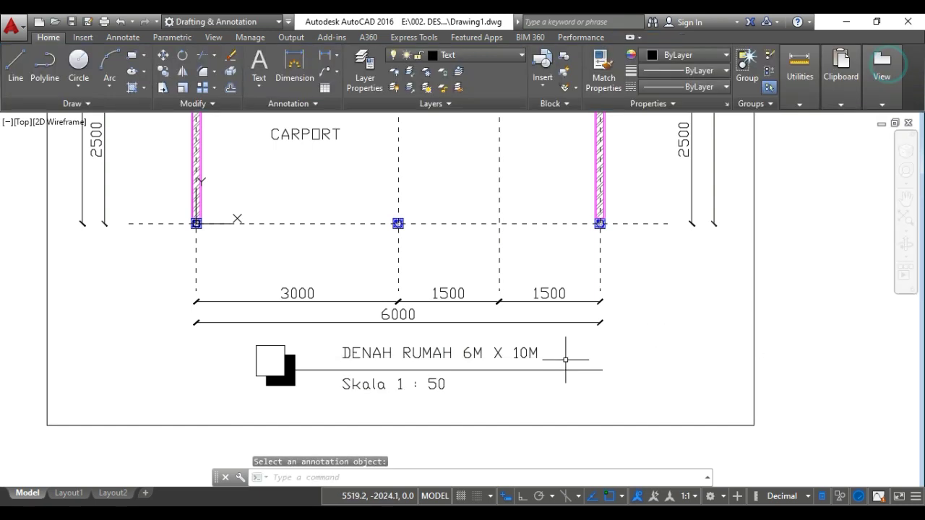
Move the Skala 1 : 50 text to the right so it is roughly centred beneath the drawing title.
key("Escape")
key("Escape")
key("Escape")
type("m")
key("Return")
left_click(453, 382)
left_click(382, 378)
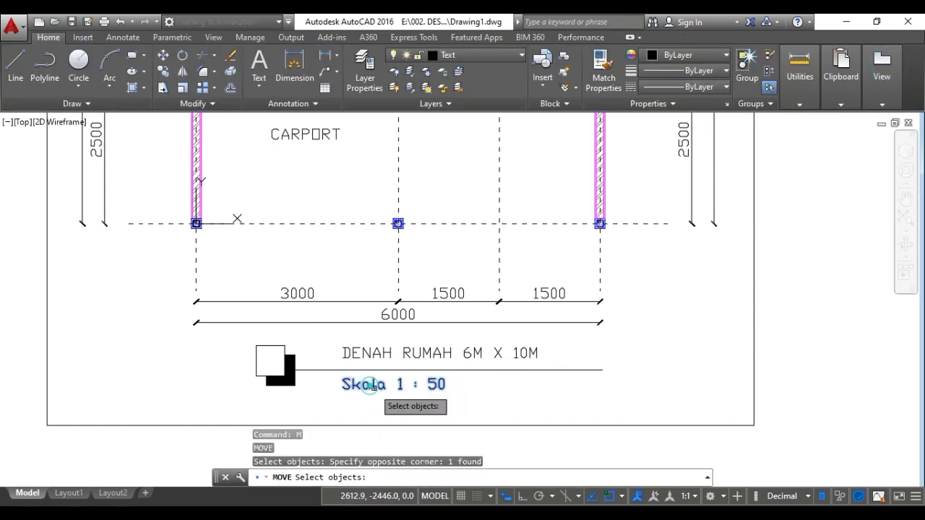
key("Return")
left_click(417, 376)
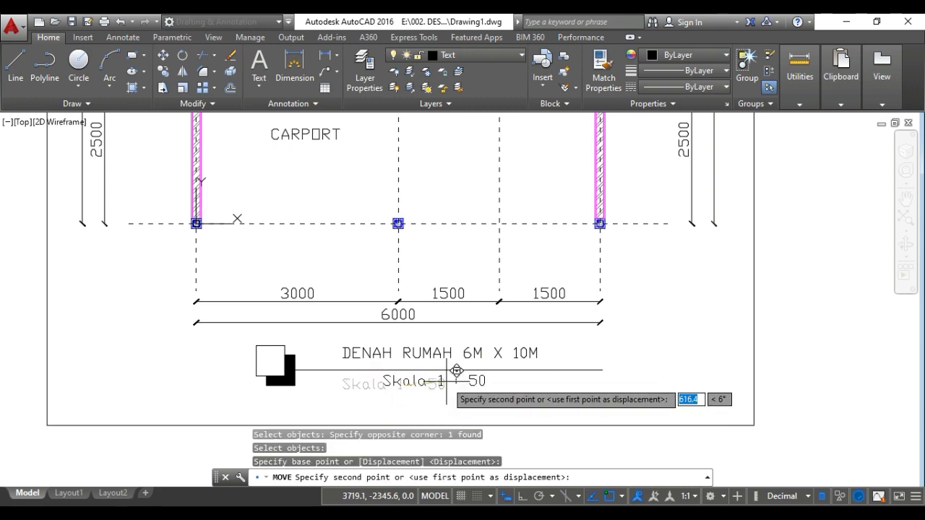
left_click(449, 383)
key("Escape")
Start plotting the model and choose Nitro PDF Creator (Pro 12) as the plotter.
scroll(654, 398, "down", 6)
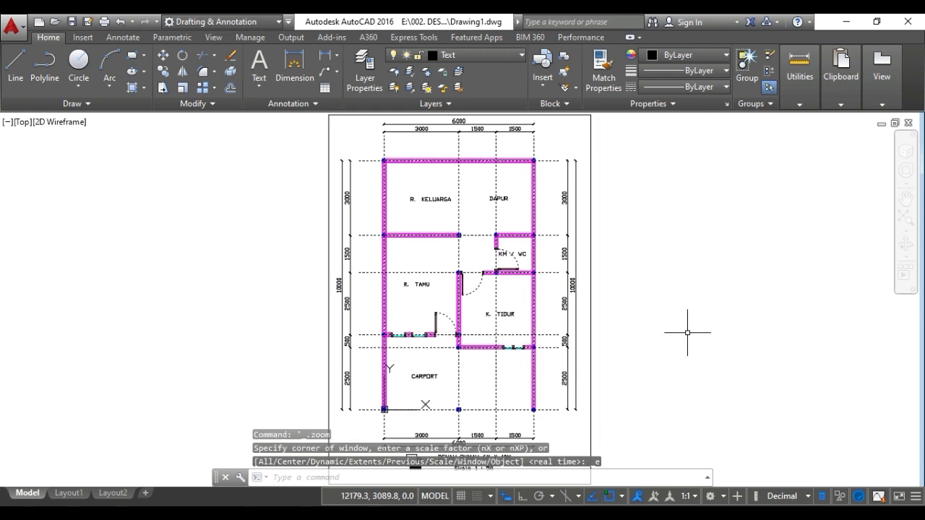
key("Escape")
key("Escape")
key("Escape")
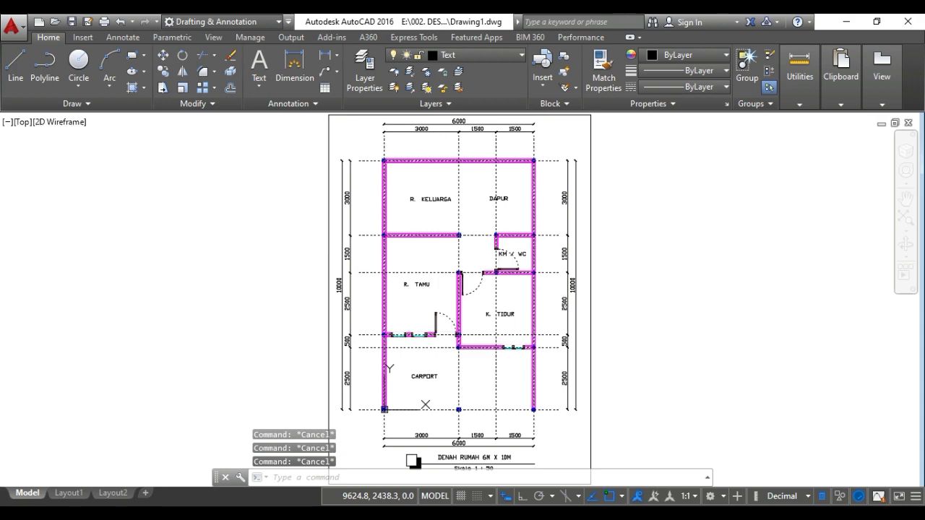
key("ctrl+p")
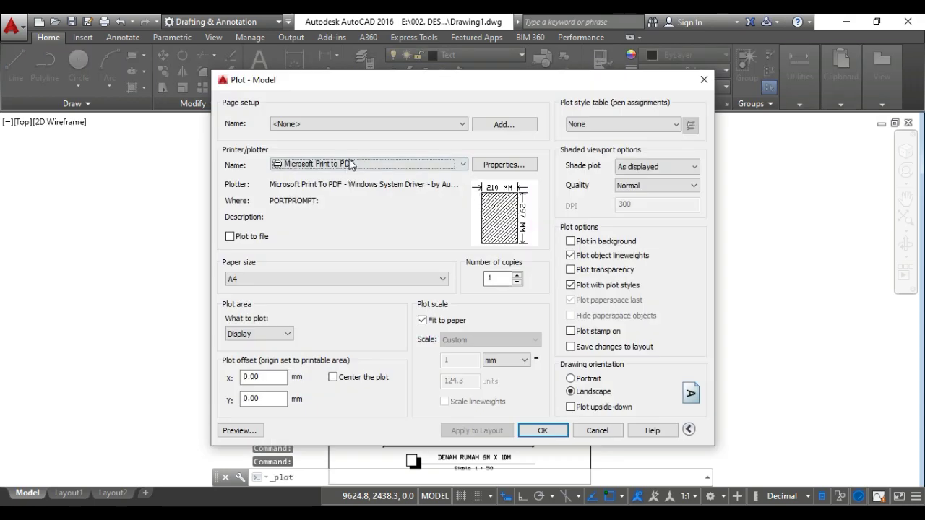
left_click(378, 165)
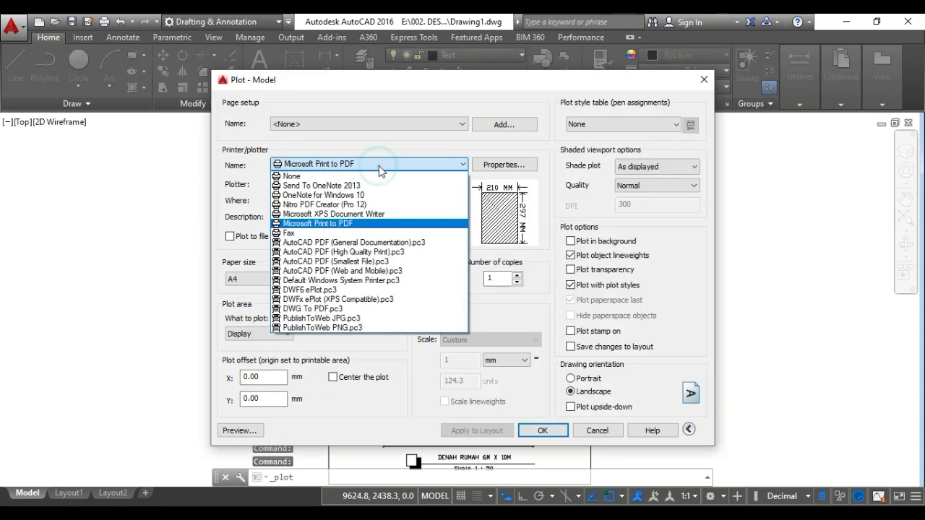
left_click(384, 205)
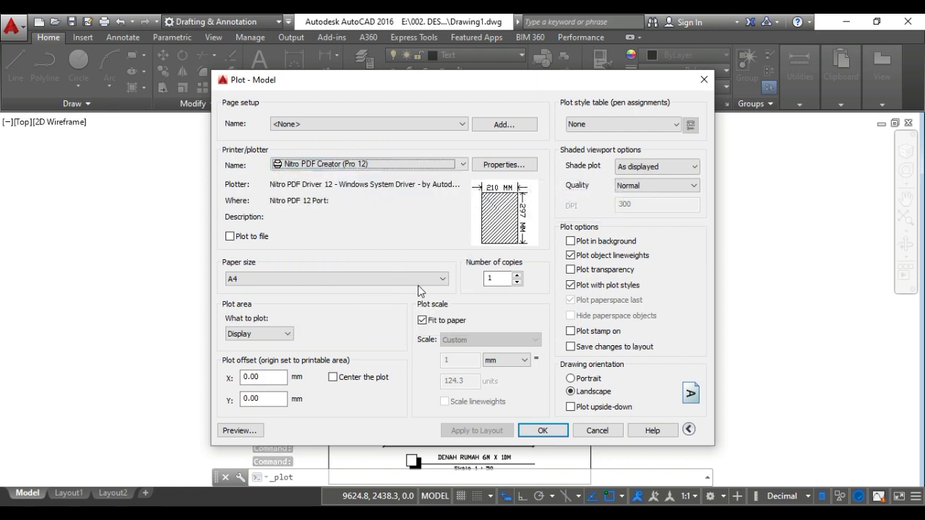
Set the plot area to a window spanning the sheet frame's upper-left and lower-right corners.
left_click(287, 334)
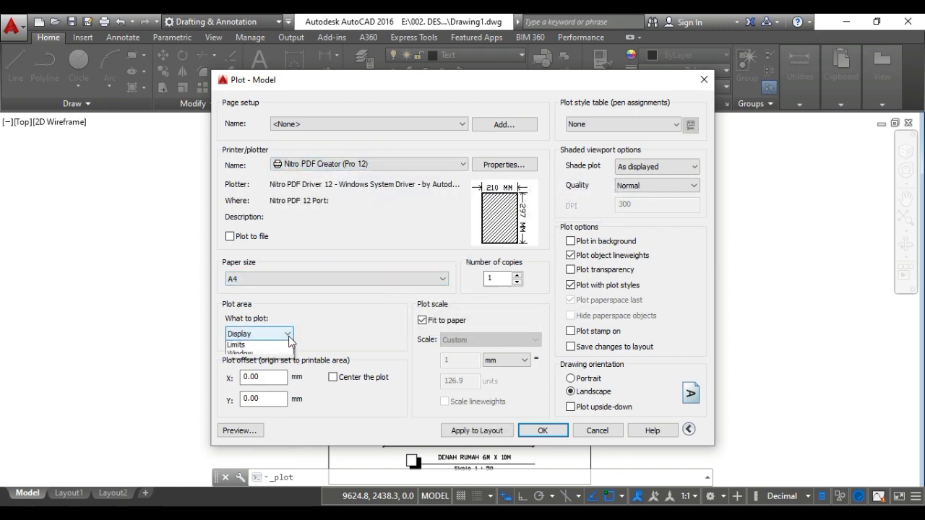
left_click(267, 374)
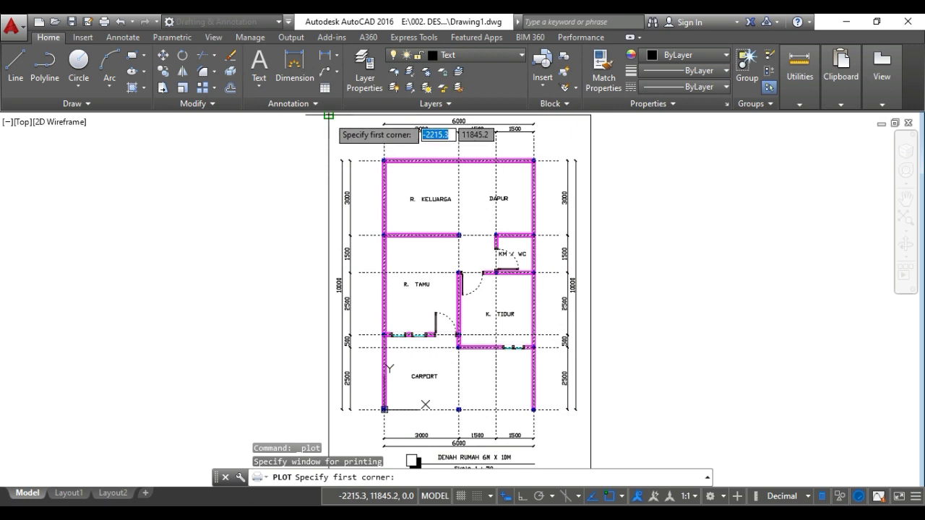
left_click(329, 115)
middle_click_drag(476, 285, 371, 227)
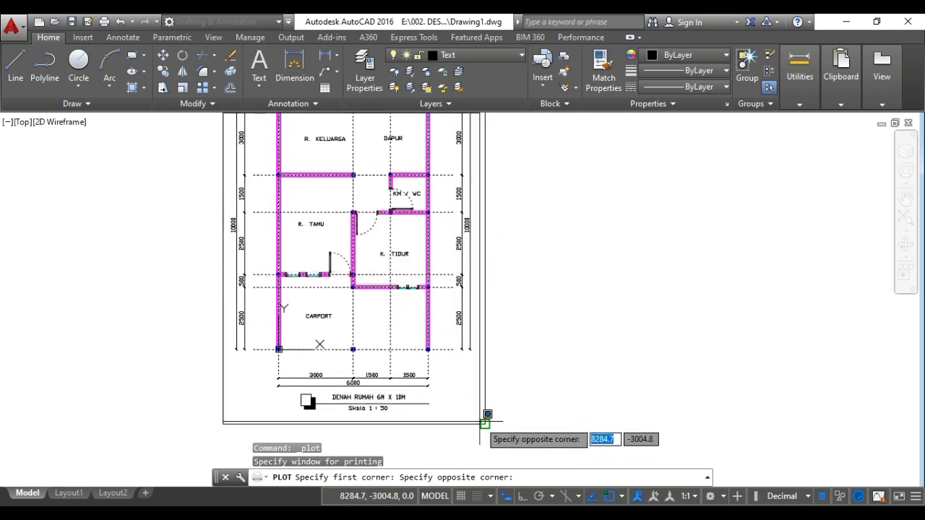
left_click(484, 423)
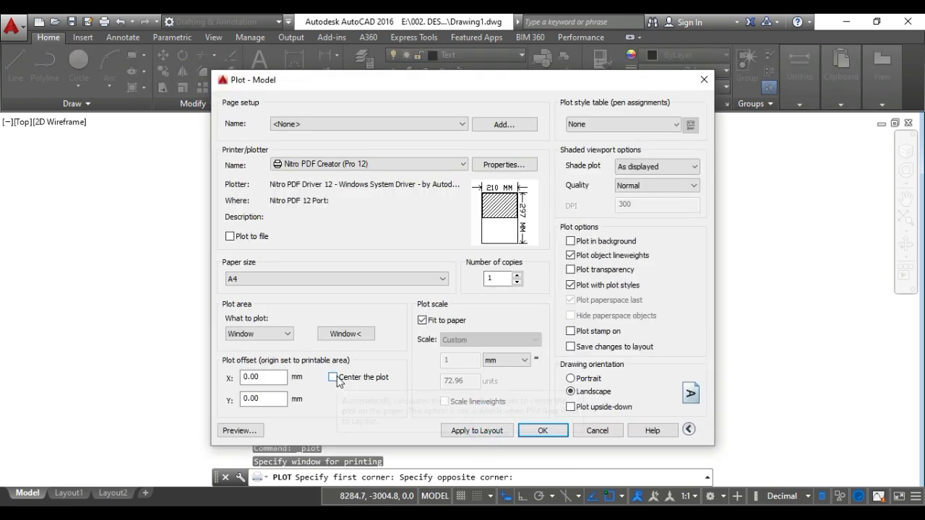
Centre the plot and replace fit-to-paper scaling with 1 mm = 50 units.
left_click(333, 377)
left_click(436, 323)
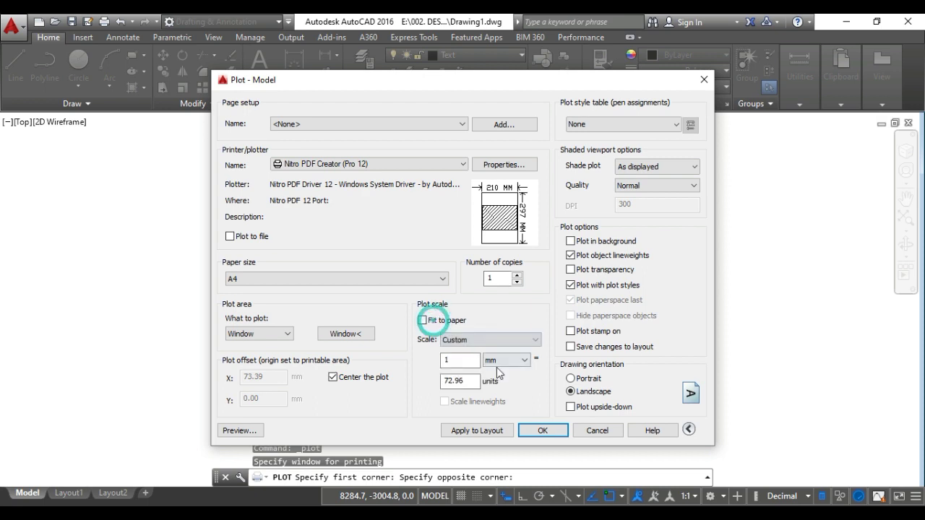
double_click(457, 380)
type("50")
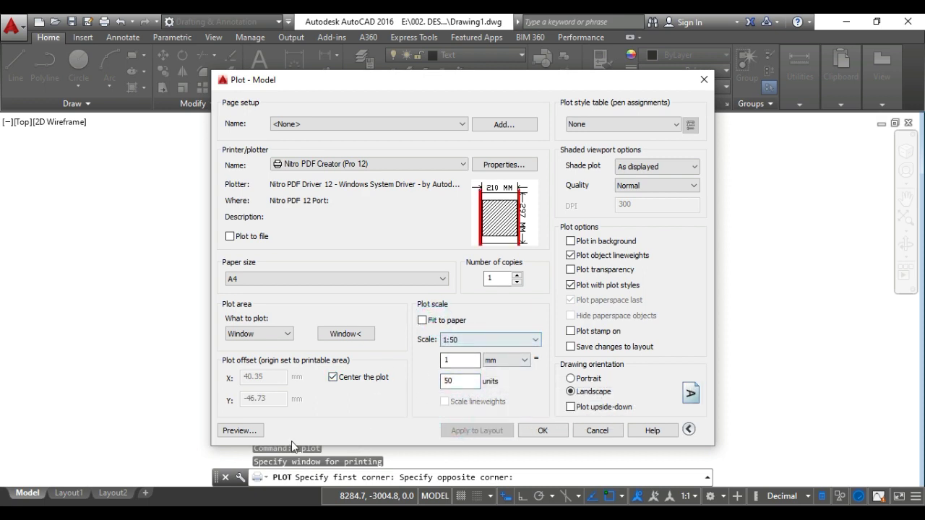
Preview the landscape plot despite the differing annotation scale, then return to the plot settings.
left_click(245, 431)
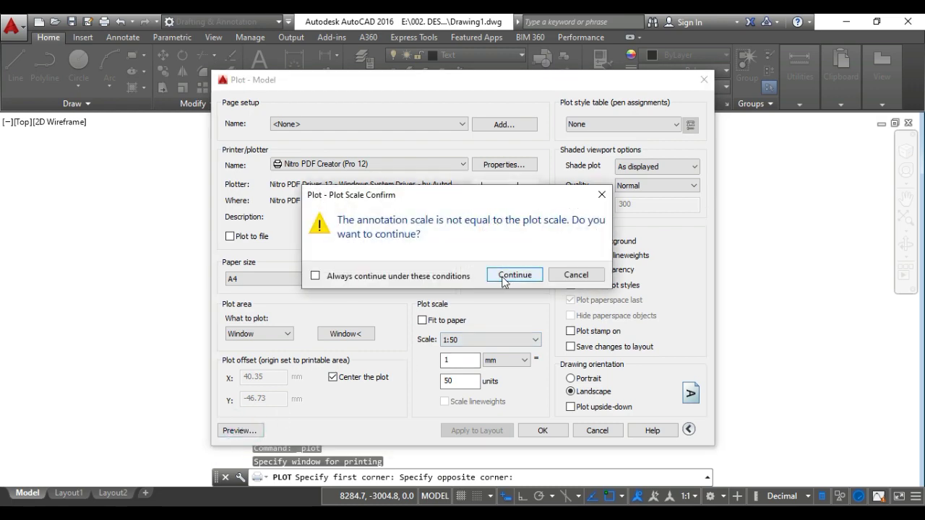
left_click(504, 280)
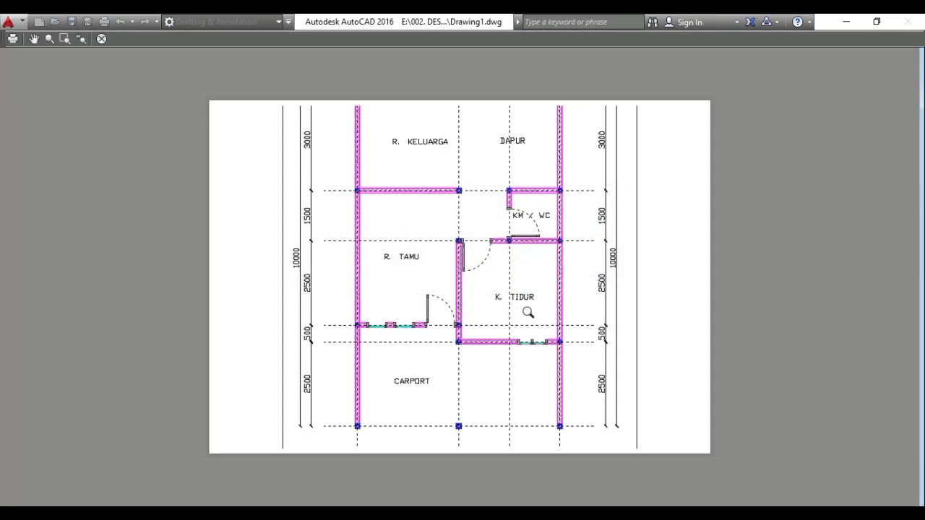
key("Escape")
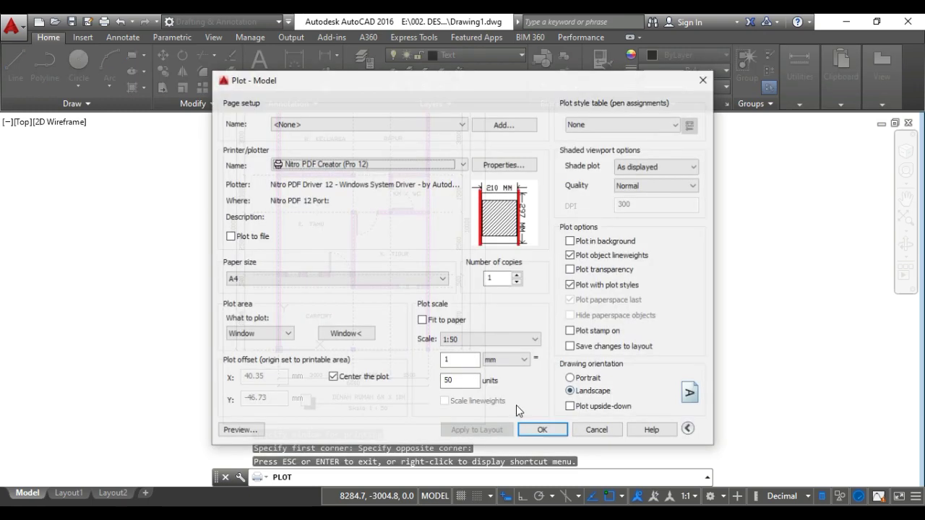
Set the drawing orientation to portrait and preview the plot, continuing with the differing annotation scale.
left_click(571, 378)
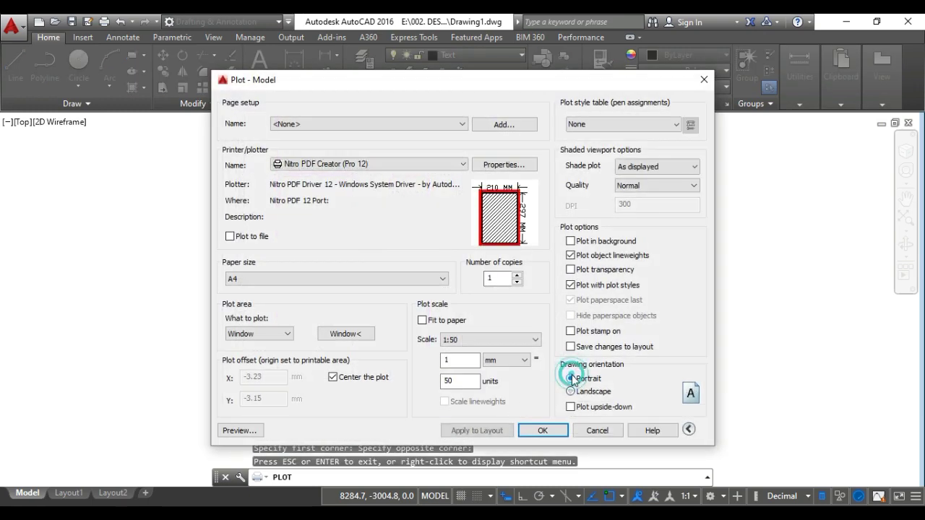
left_click(236, 431)
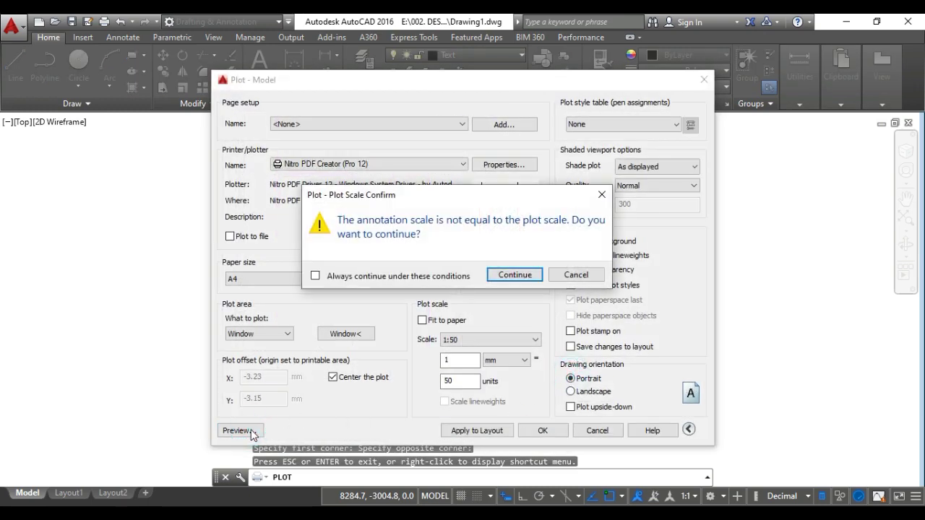
left_click(519, 275)
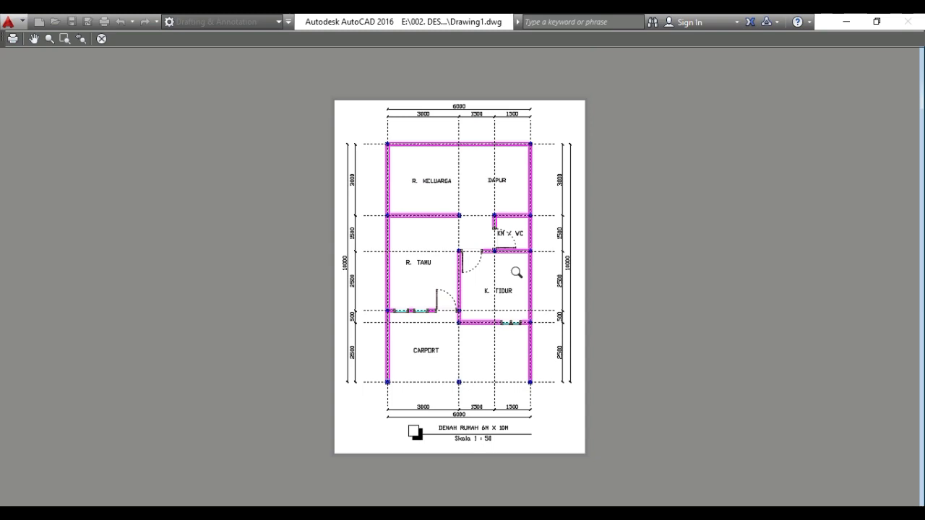
Leave the preview and plot the A4 portrait sheet to Nitro PDF Creator, continuing with the differing annotation scale.
key("Escape")
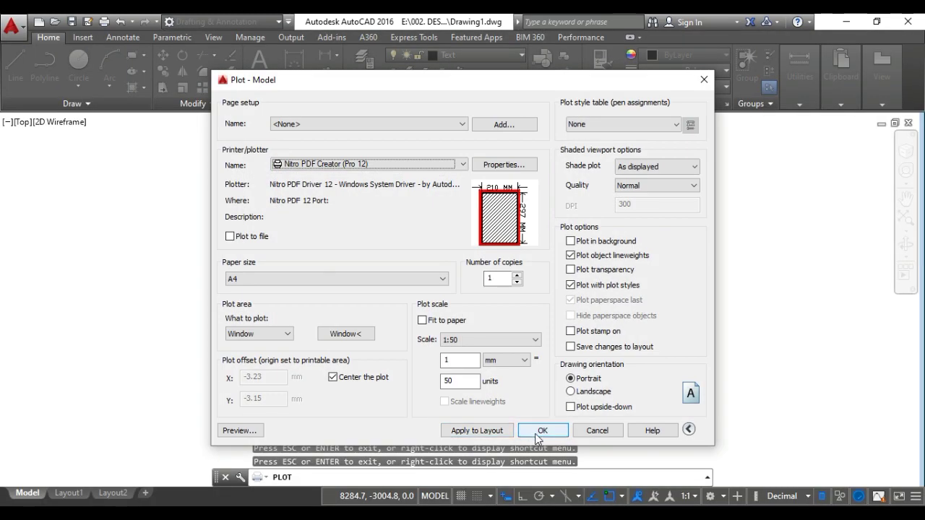
left_click(542, 429)
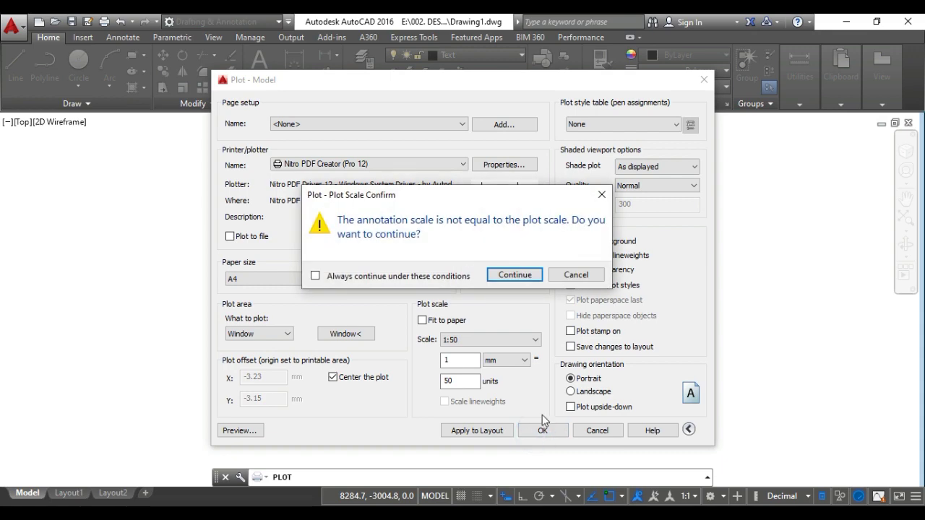
left_click(511, 278)
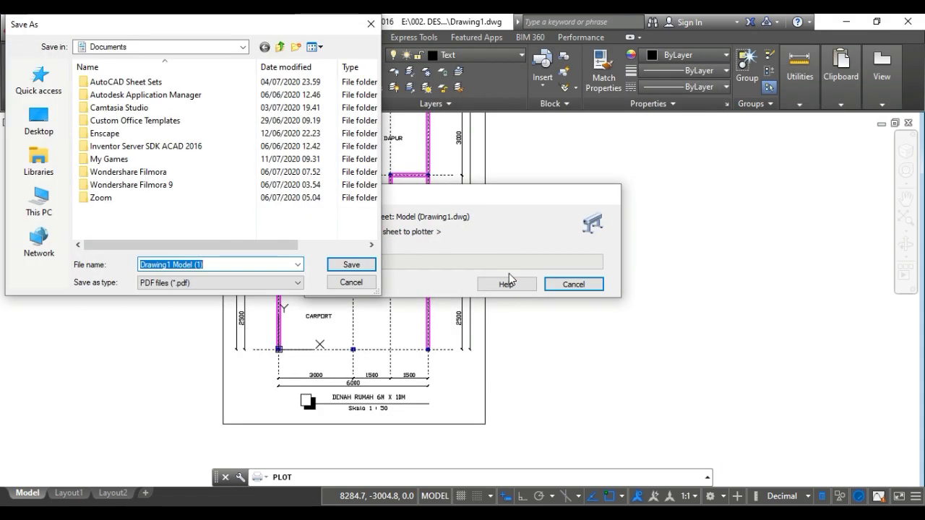
Set the PDF's save location to the folder numbered 004 inside 002. DESAIN INTERIOR on drive E.
left_click(40, 201)
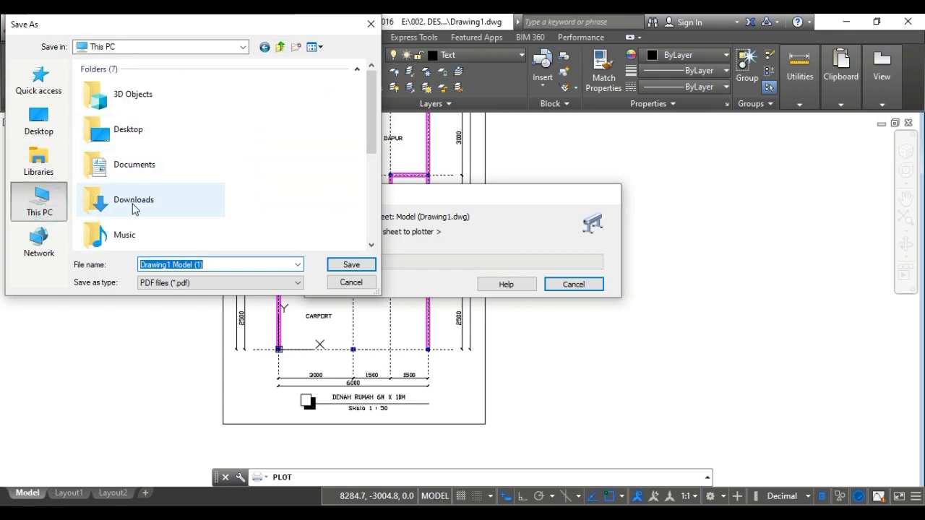
scroll(134, 206, "down", 3)
double_click(128, 229)
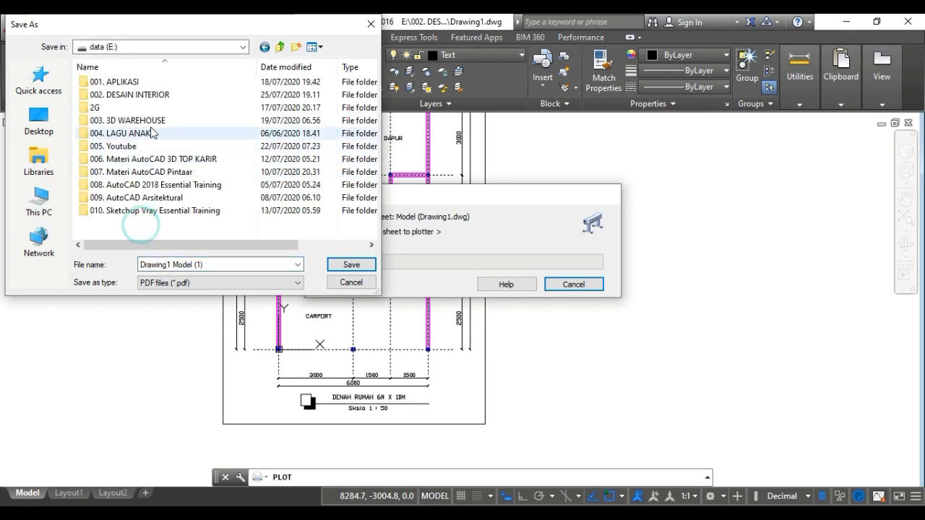
double_click(132, 101)
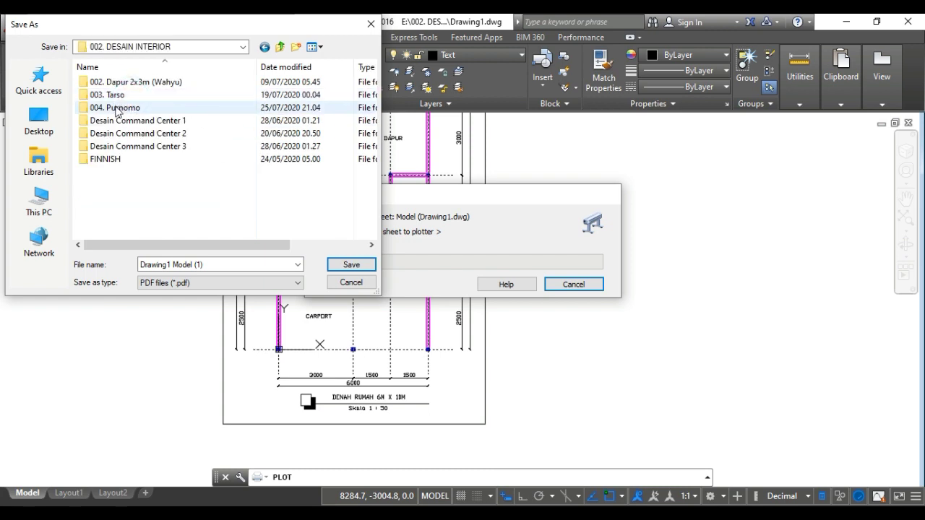
double_click(121, 108)
Name the PDF "Denah 6m x 10m" and save it.
left_click(208, 262)
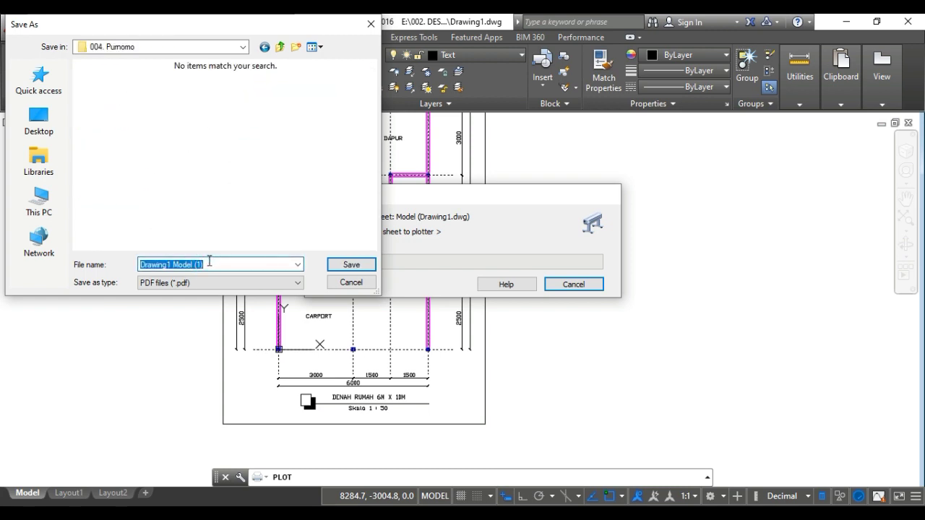
type("Denah 6")
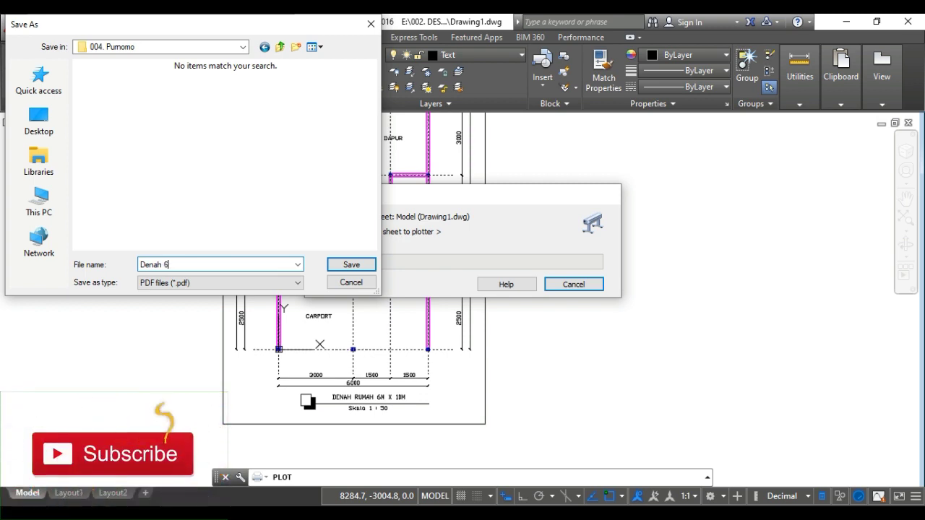
type("m x 10m")
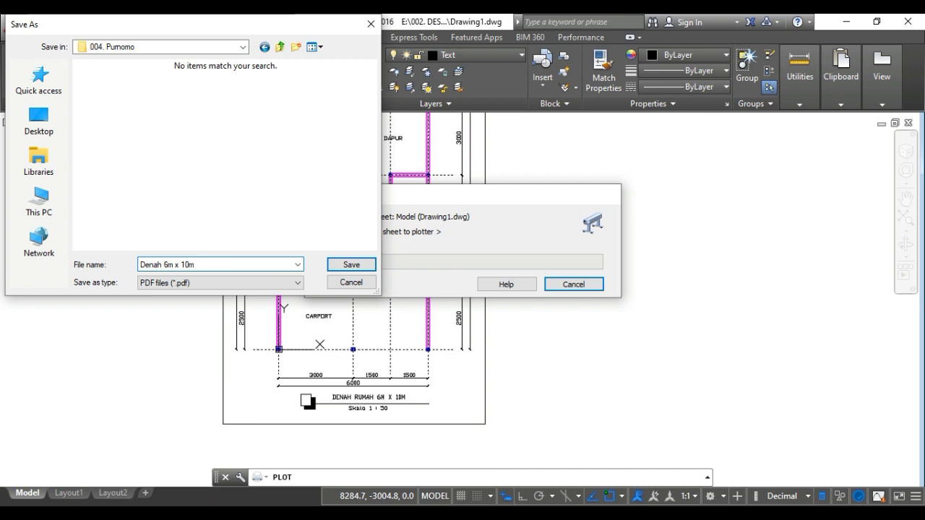
key("Return")
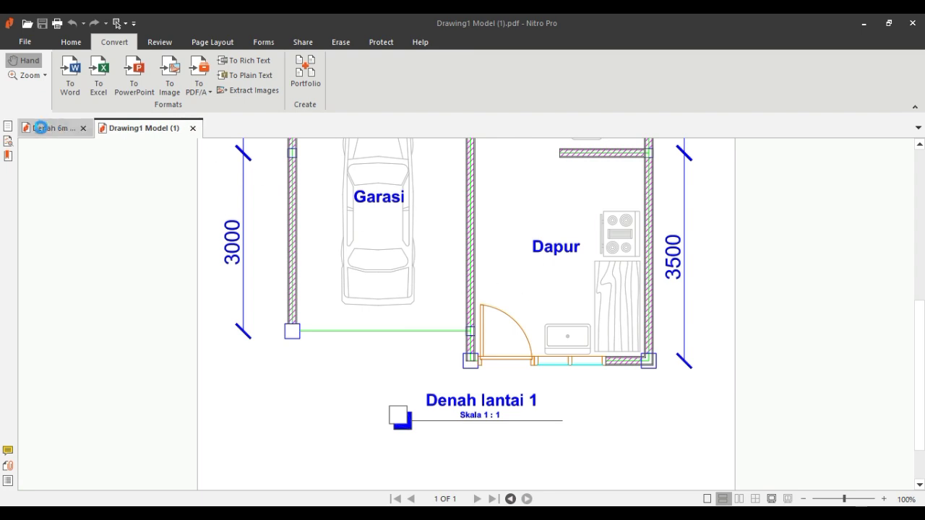
Switch to the Denah 6m x 10m document in Nitro Pro and examine the plotted floor plan, dimensions and title.
left_click(54, 130)
scroll(485, 291, "down", 5)
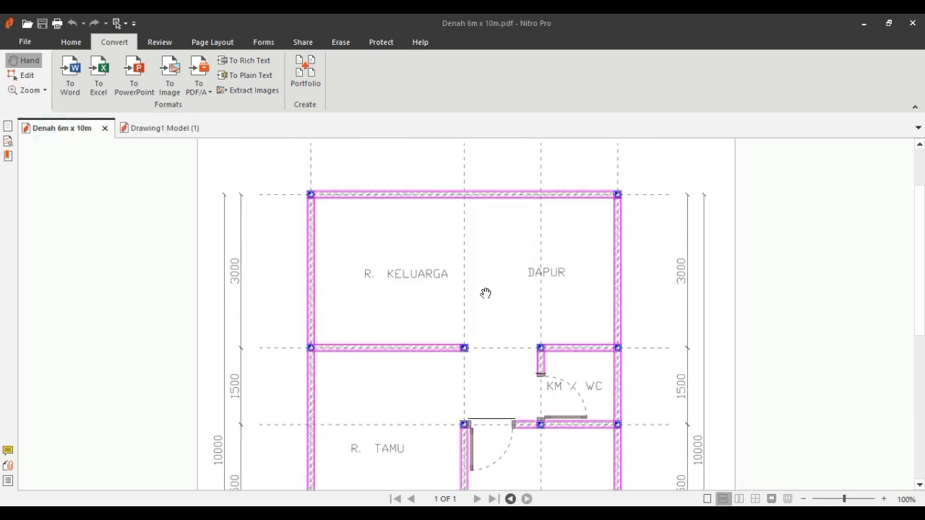
scroll(487, 295, "down", 5)
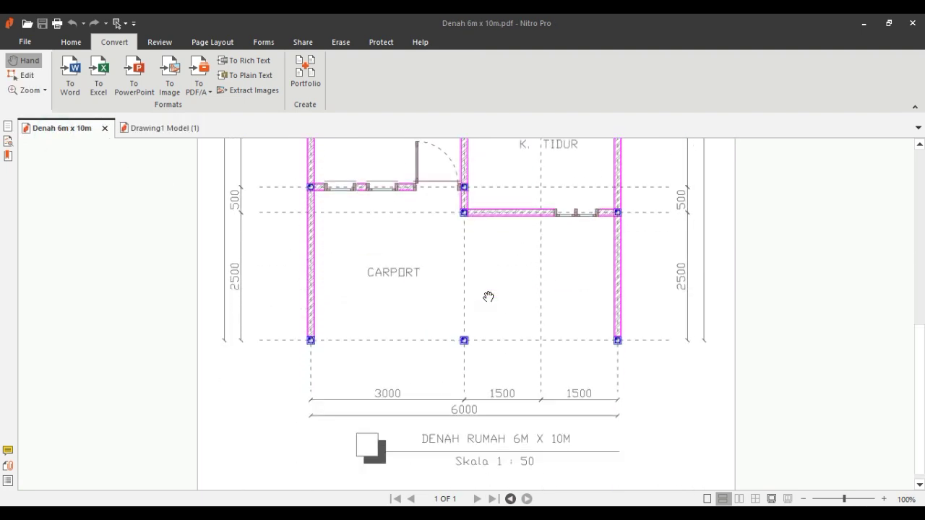
scroll(488, 296, "up", 10)
scroll(488, 297, "down", 8)
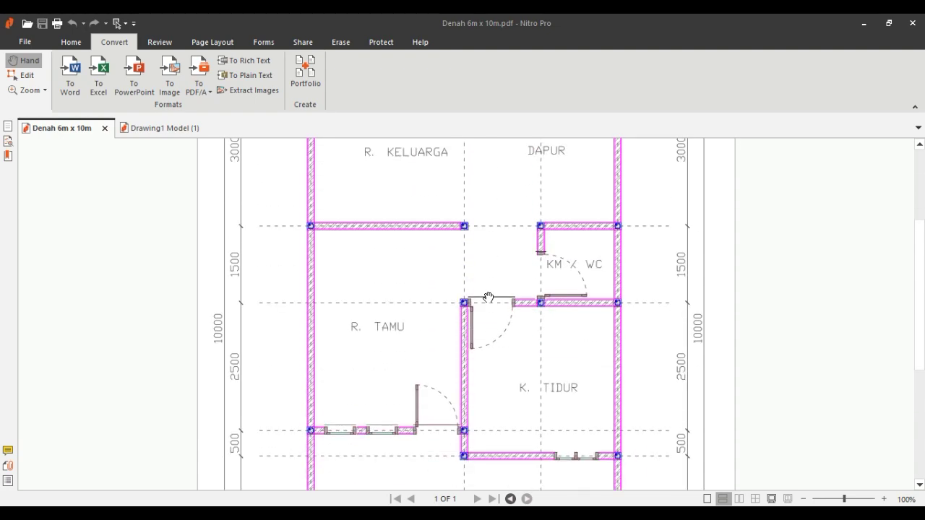
scroll(383, 256, "down", 2, "ctrl")
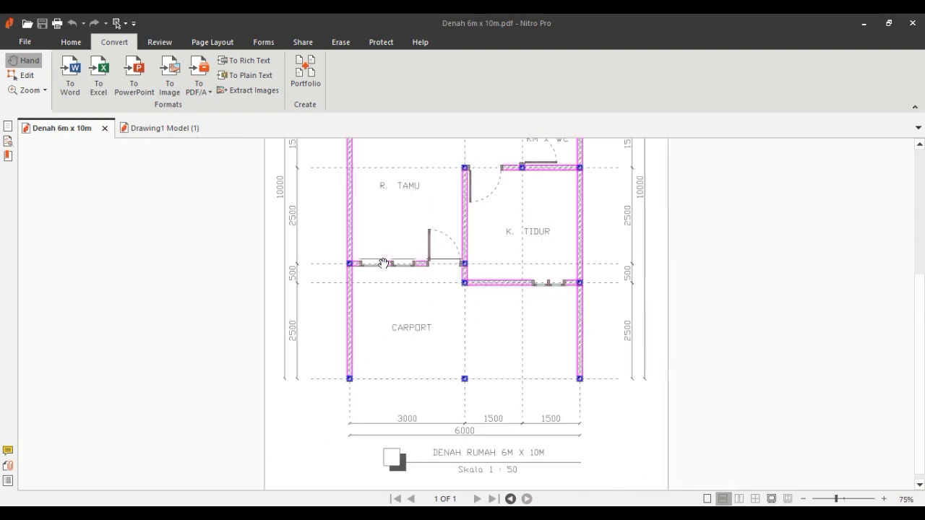
scroll(508, 324, "up", 1)
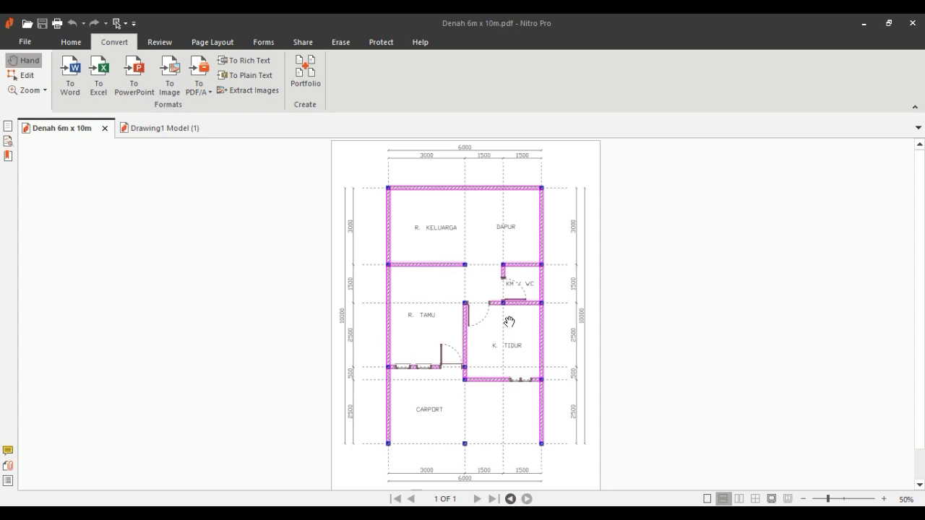
scroll(506, 321, "down", 1)
scroll(494, 319, "down", 1, "ctrl")
scroll(494, 322, "up", 1, "ctrl")
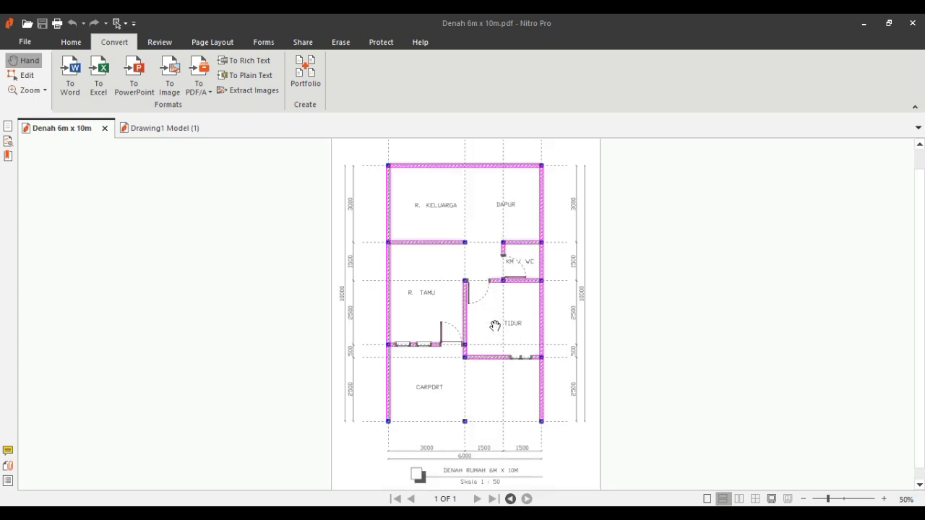
scroll(495, 325, "up", 1)
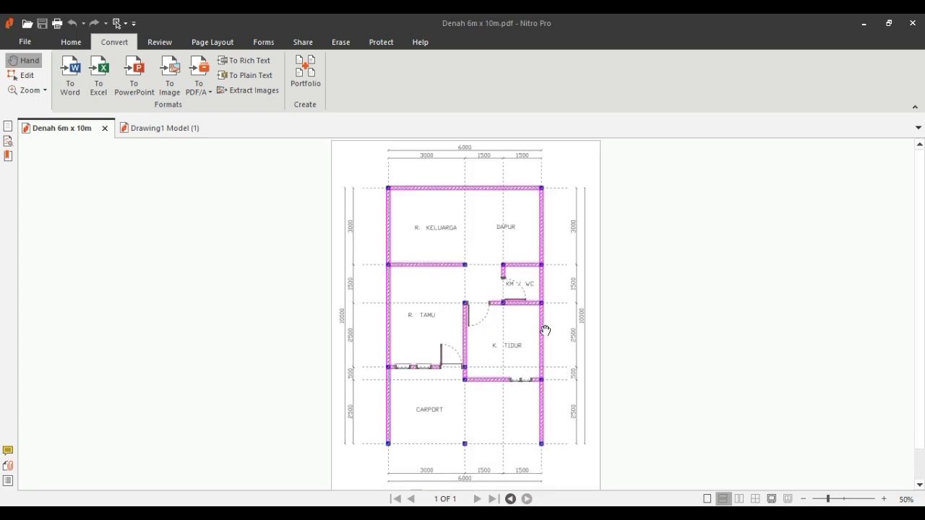